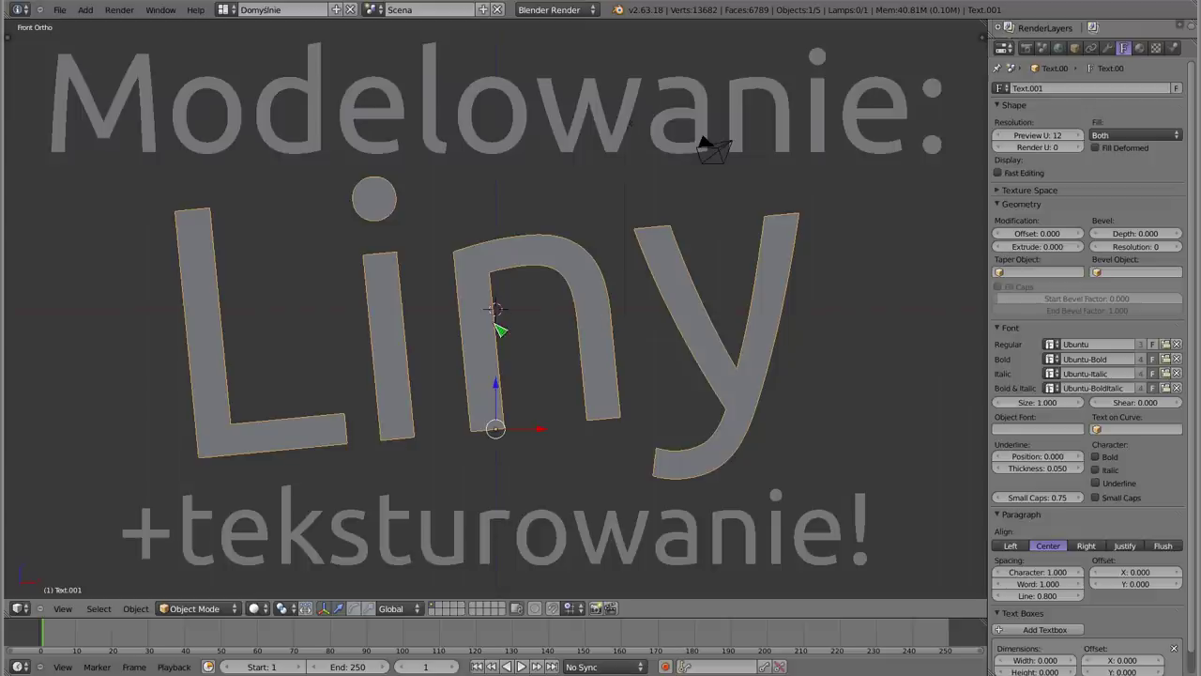
Delete the Liny, Modelowanie: and +teksturowanie! text objects, then bring up the Add menu
key("x")
left_click(394, 282)
right_click(398, 156)
key("x")
left_click(397, 155)
right_click(394, 522)
key("x")
left_click(394, 522)
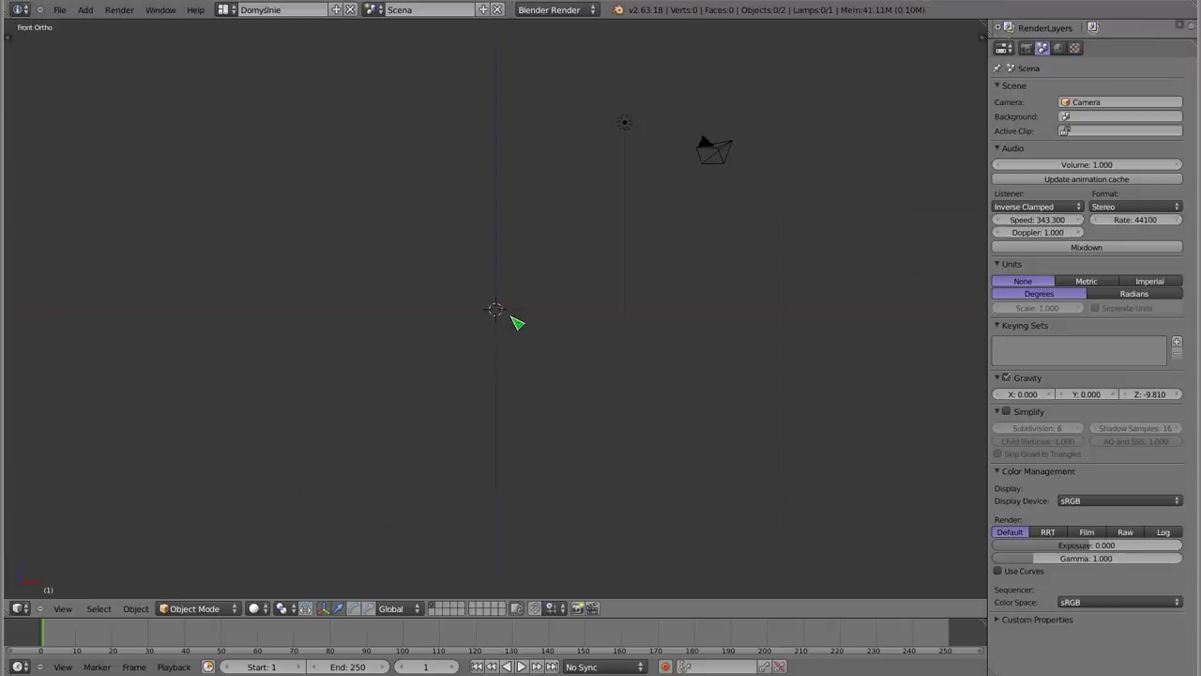
key("shift+a")
key("shift+a")
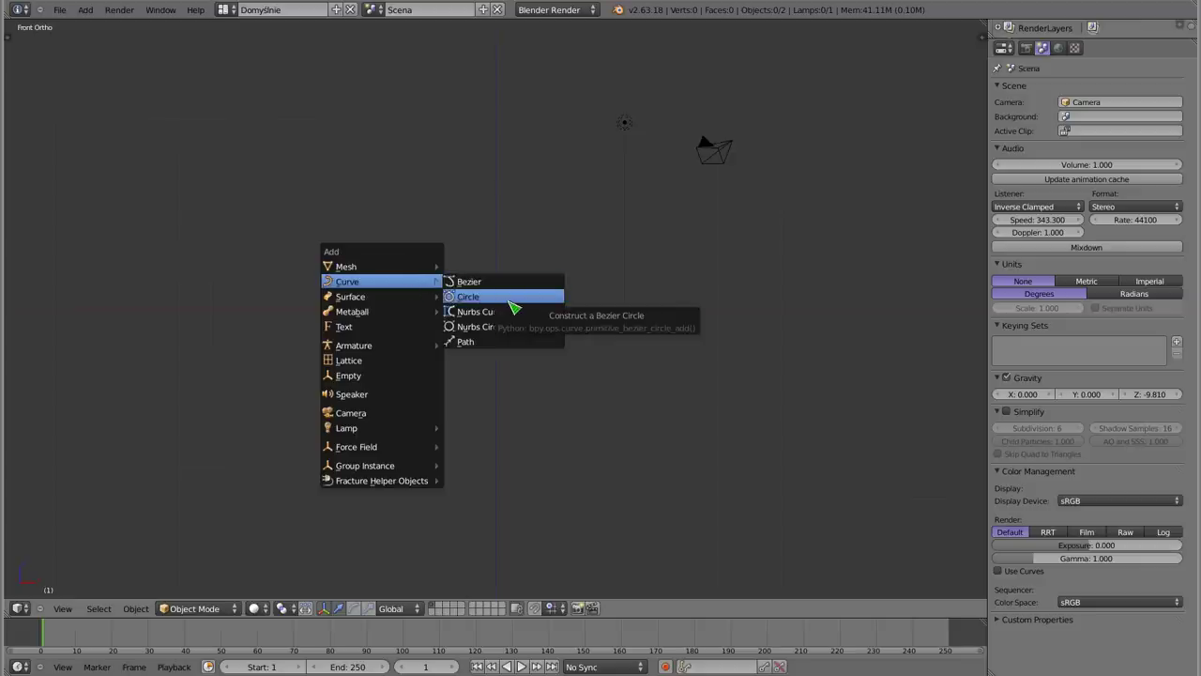
Add a Bezier circle and edit its points from the top view
left_click(484, 305)
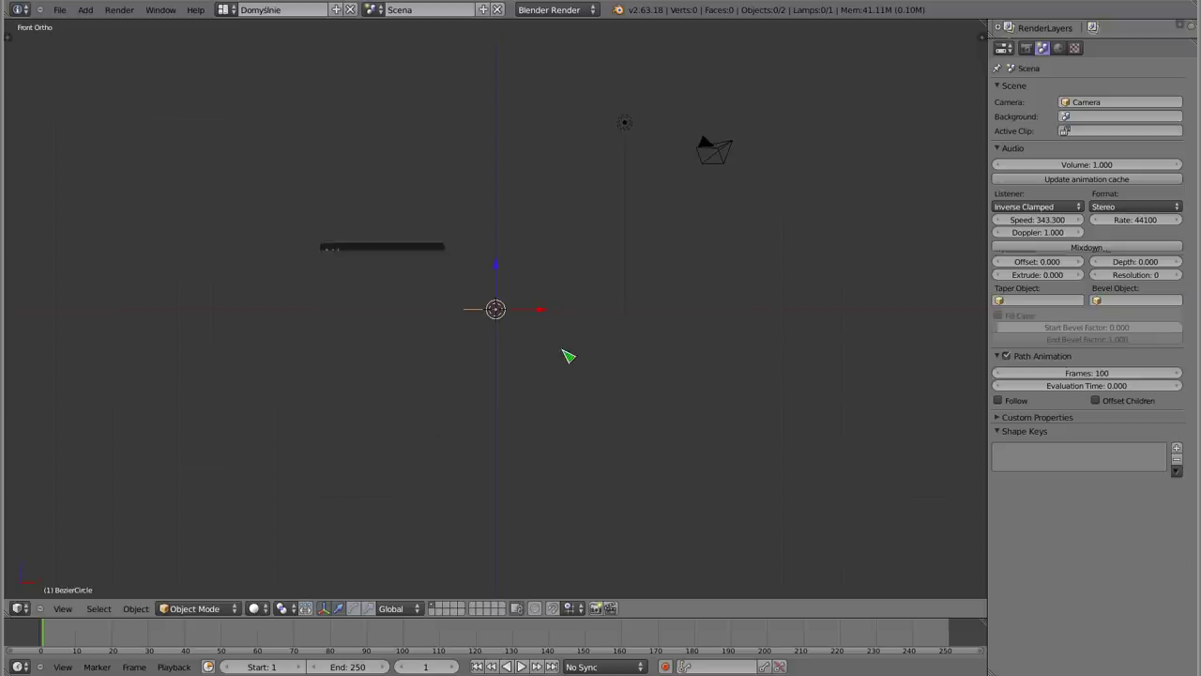
key("KP_7")
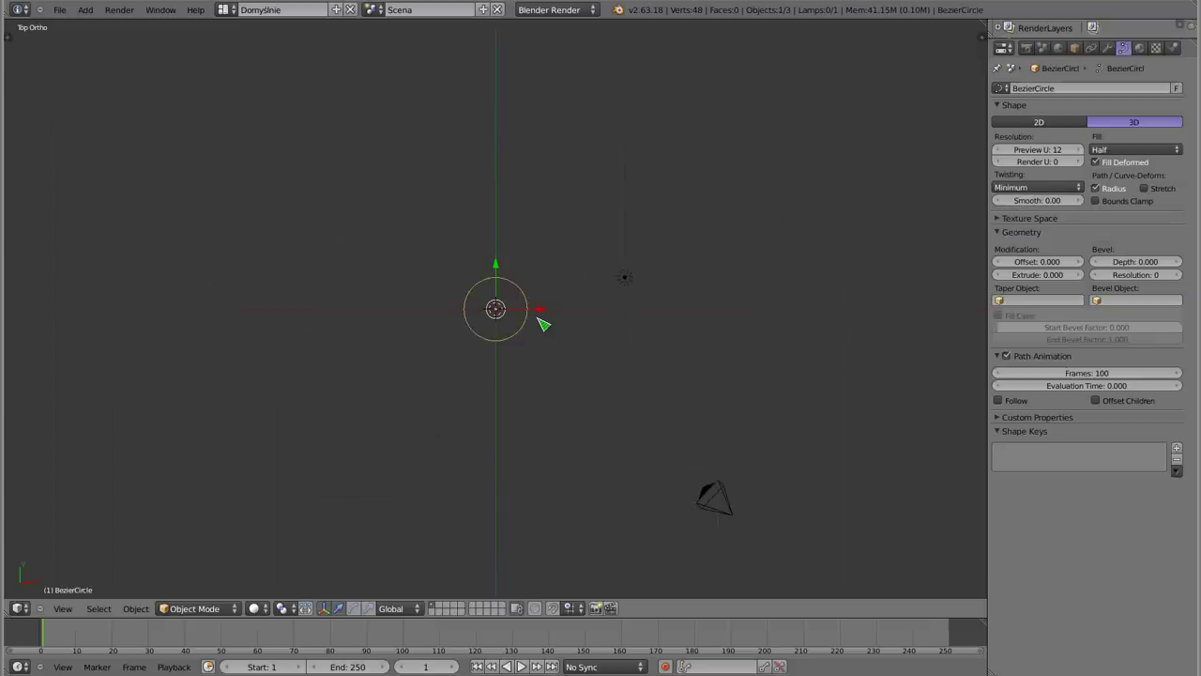
key("Tab")
scroll(494, 236, "up", 5)
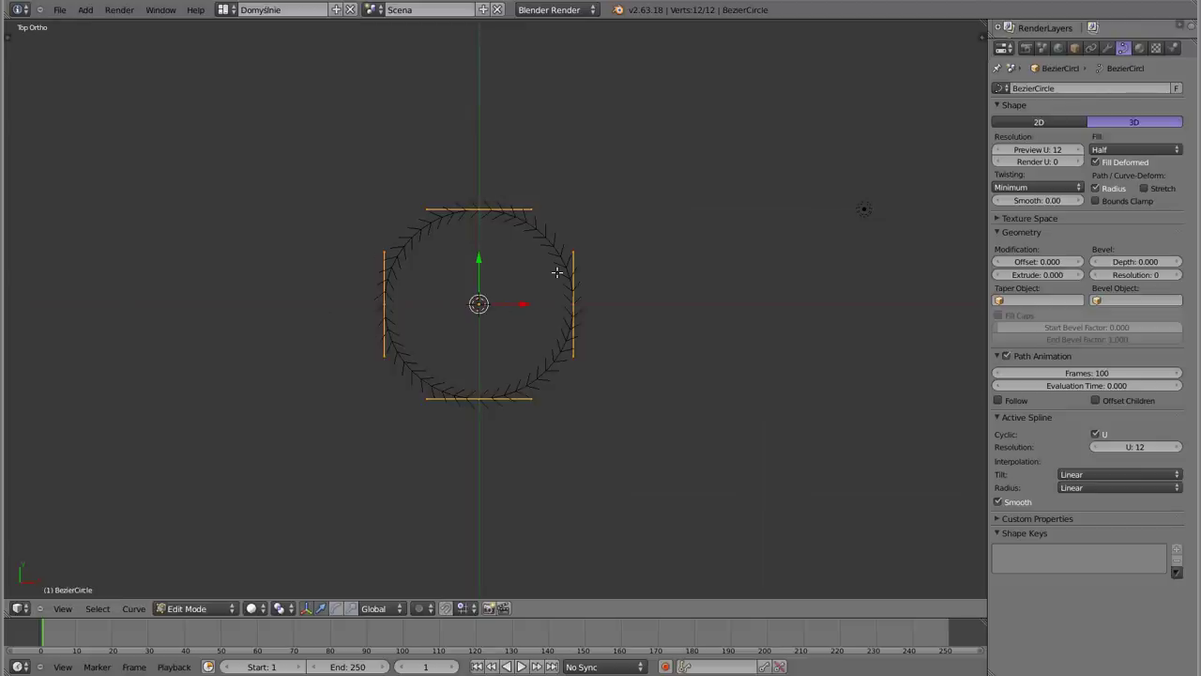
Test-move the circle's top point without changing it, then select all points for Specials
right_click(477, 212)
key("g")
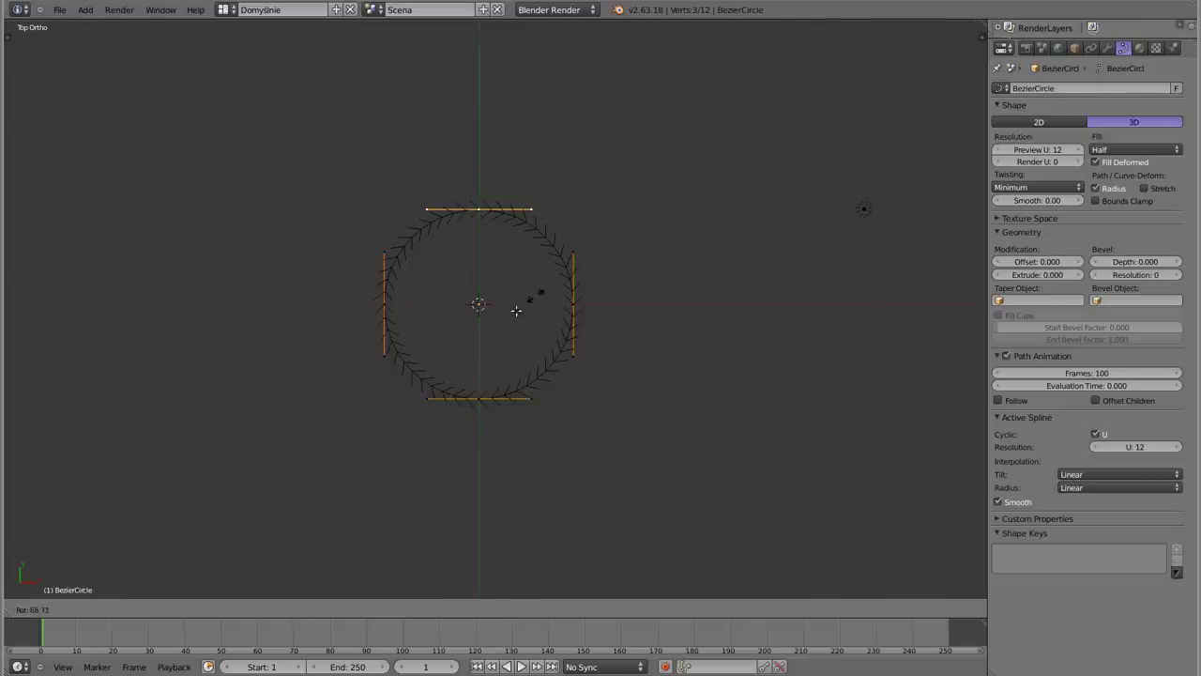
key("Escape")
key("g")
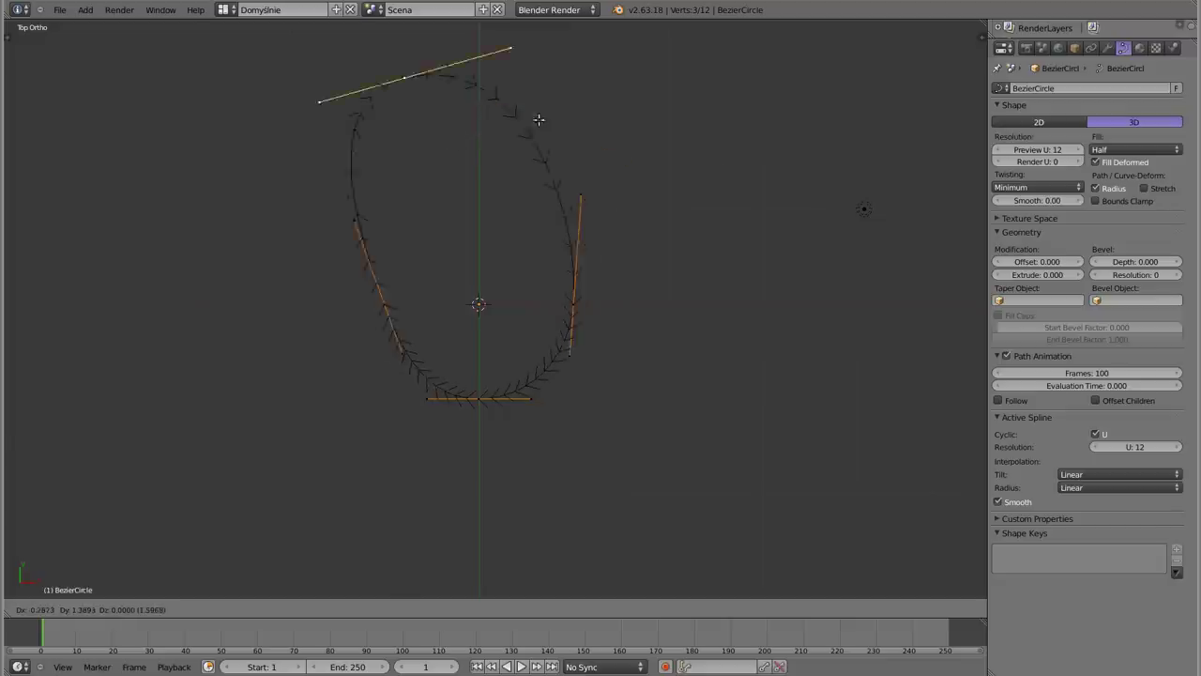
key("Escape")
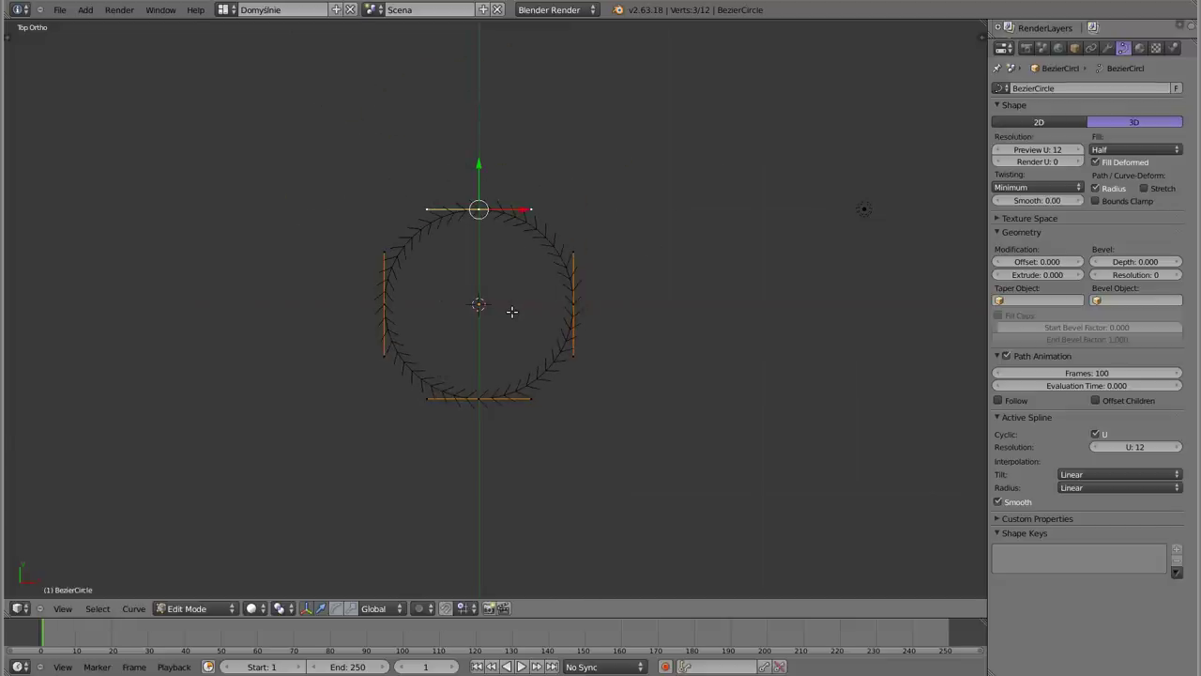
key("a")
key("a")
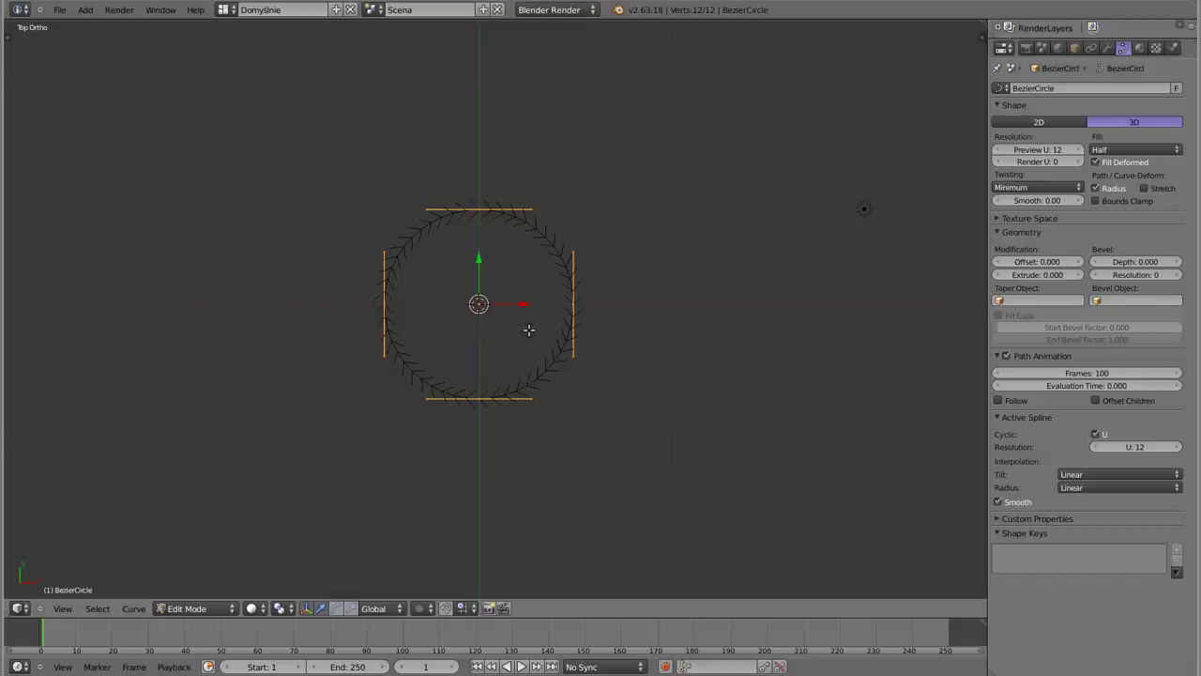
key("w")
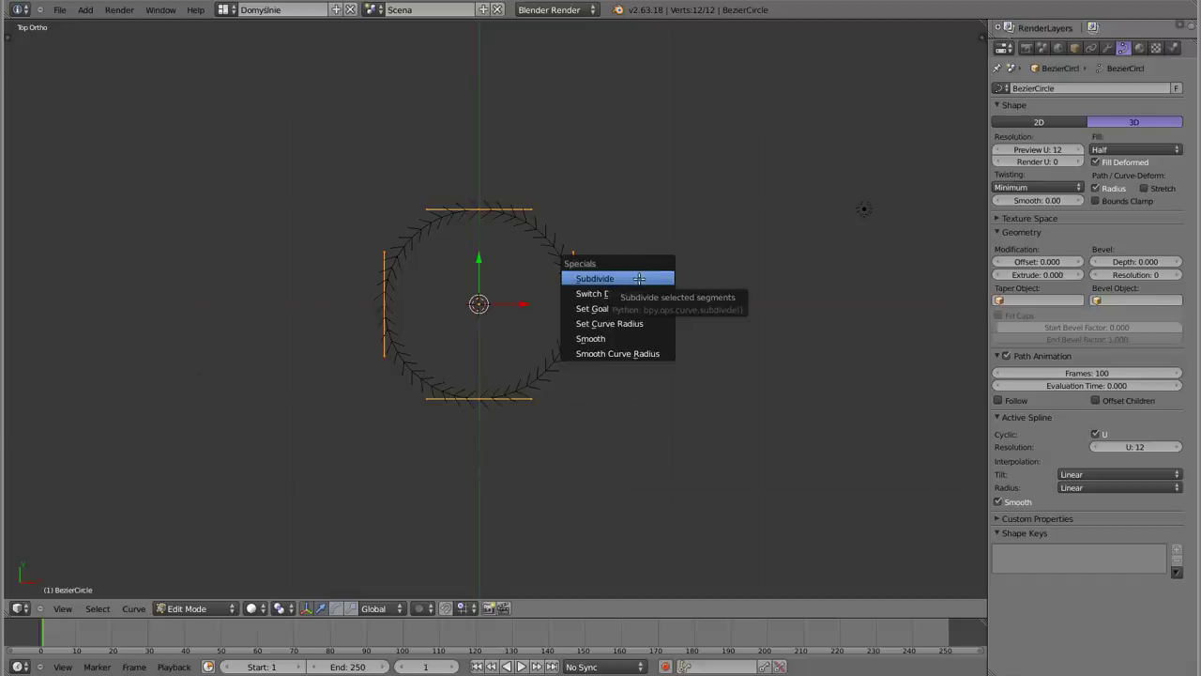
Subdivide the circle and give its four diagonal points Vector handles
left_click(639, 279)
right_click(543, 237)
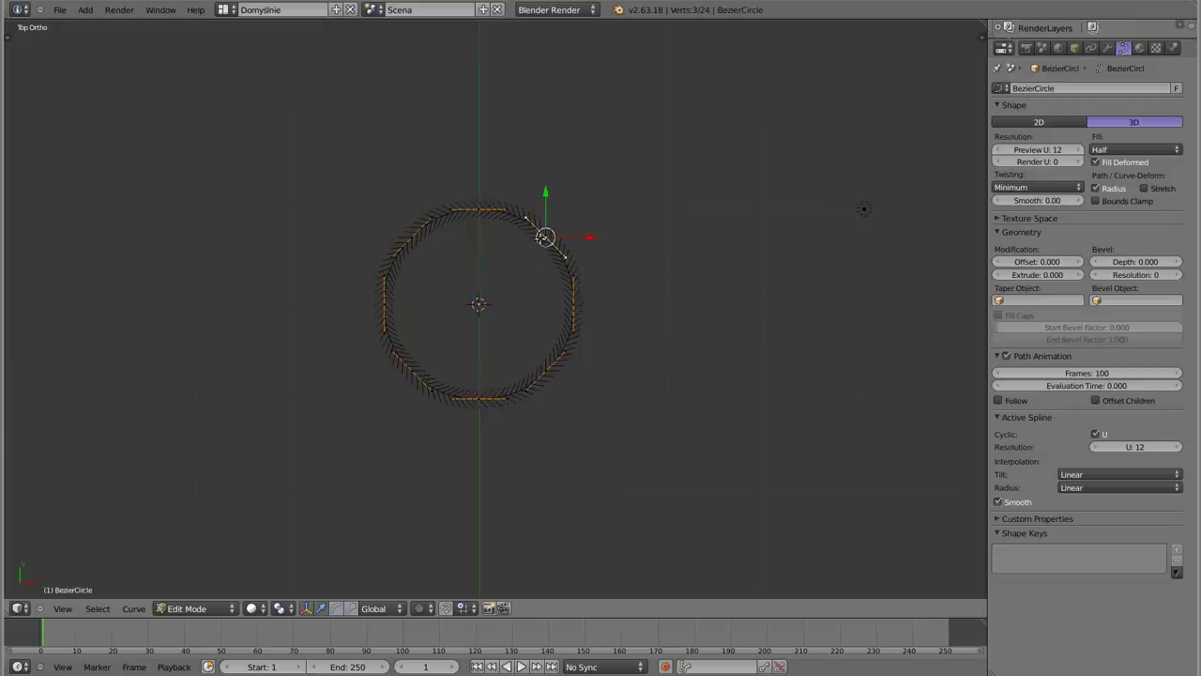
right_click(412, 240, "shift")
right_click(424, 373, "shift")
right_click(549, 372, "shift")
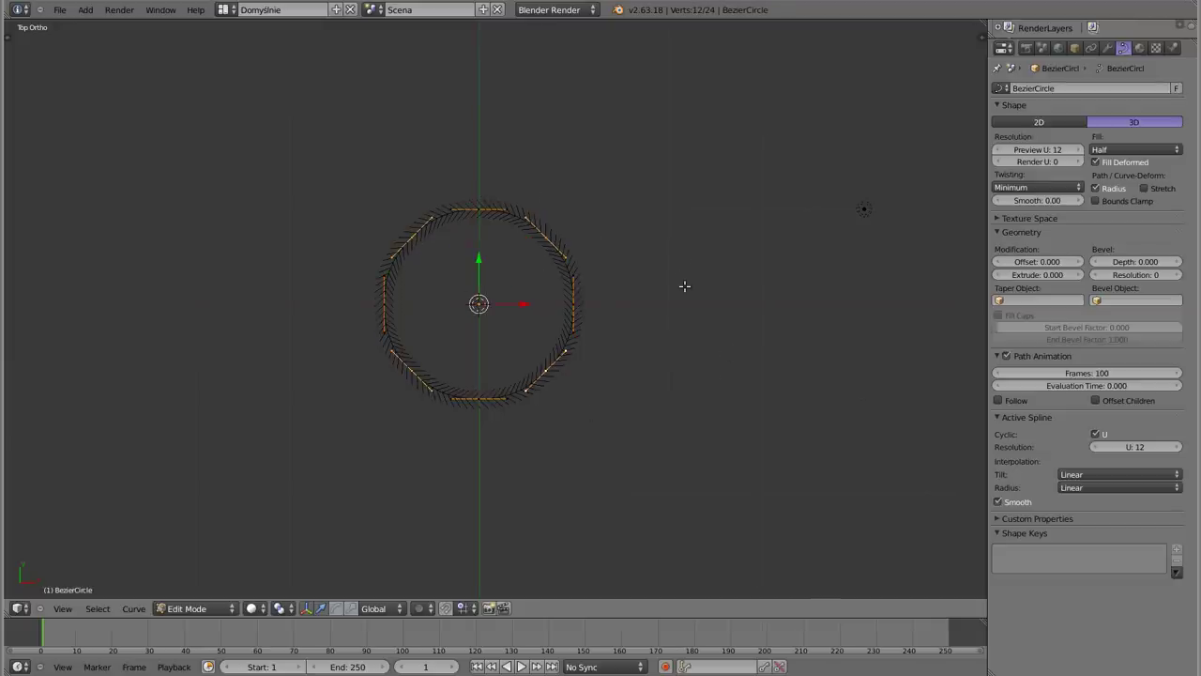
key("v")
left_click(660, 303)
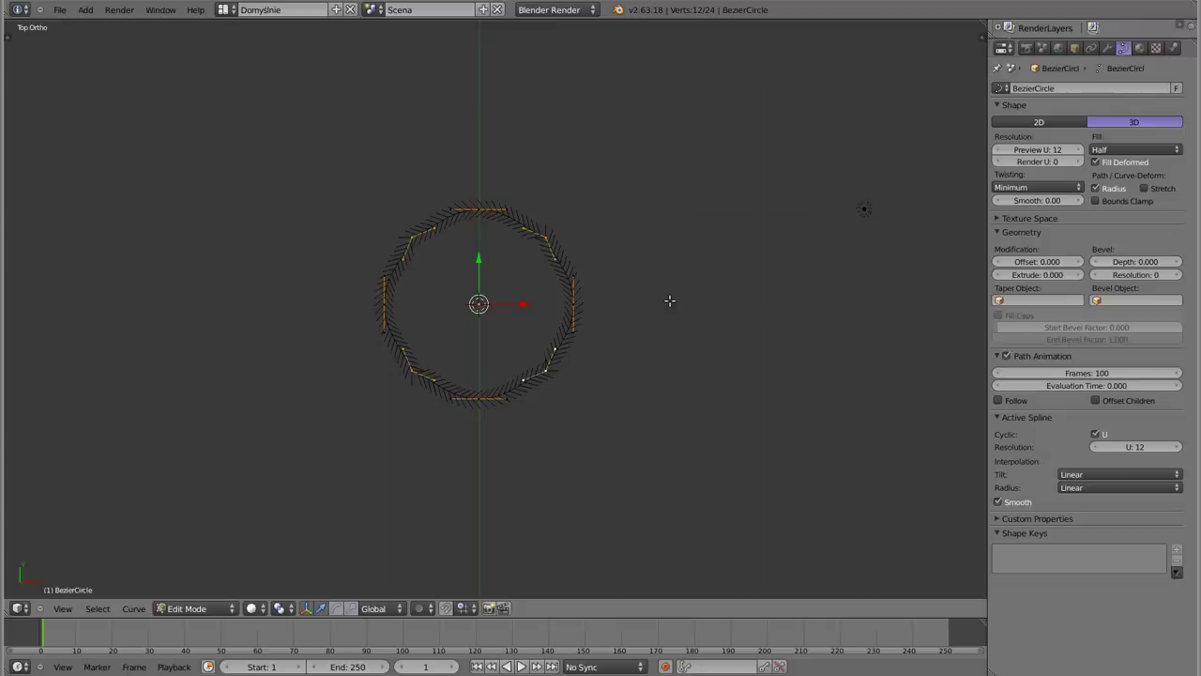
Scale the four diagonal points inward to about 0.77 and return to Object Mode
right_click(544, 238)
right_click(416, 241, "shift")
right_click(413, 368, "shift")
right_click(551, 372, "shift")
key("s")
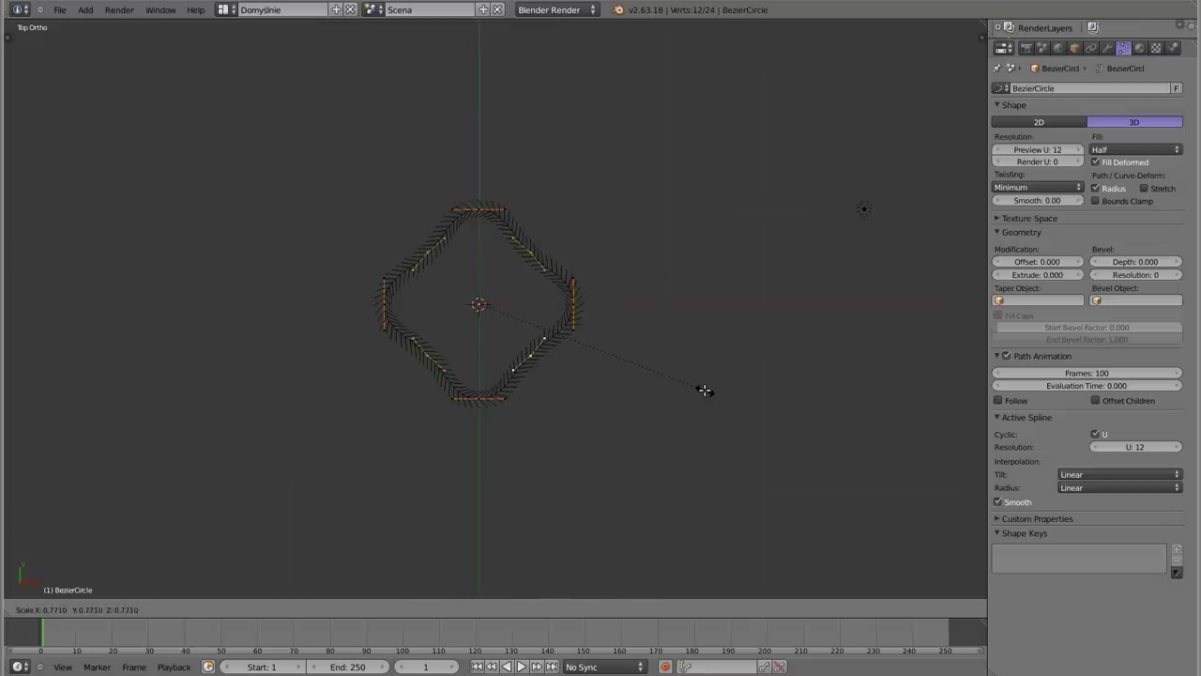
left_click(704, 390)
key("Tab")
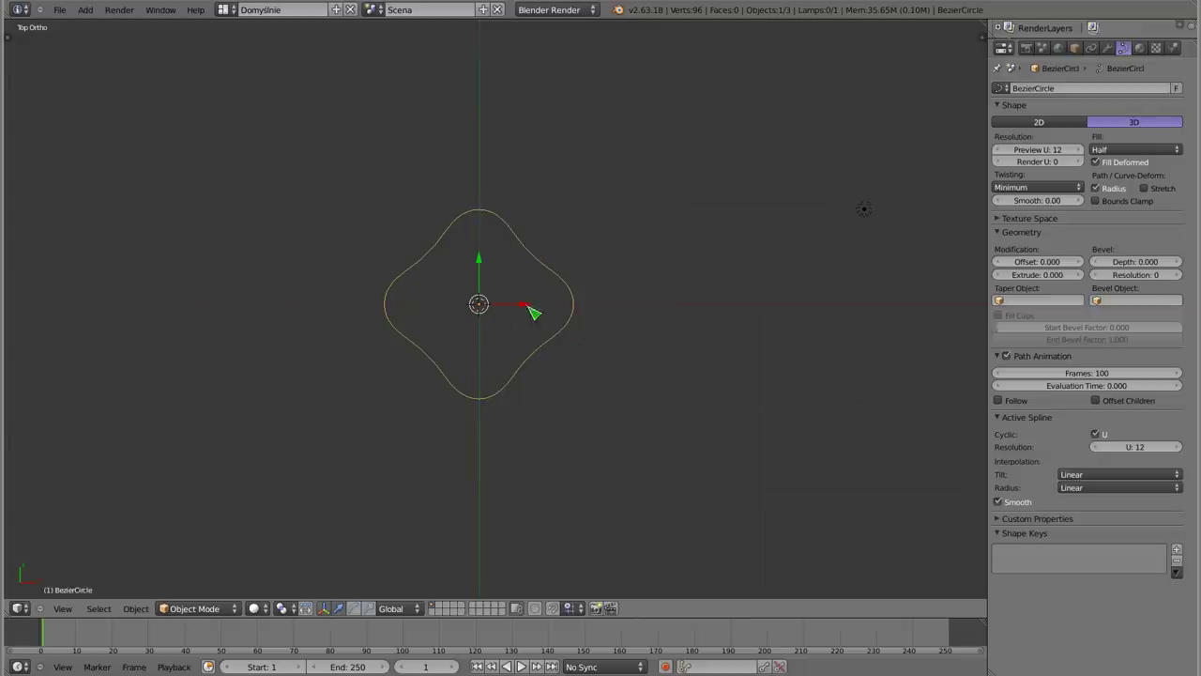
Pull the upper-right corner's handles outward to form its notch
key("Tab")
right_click(511, 235)
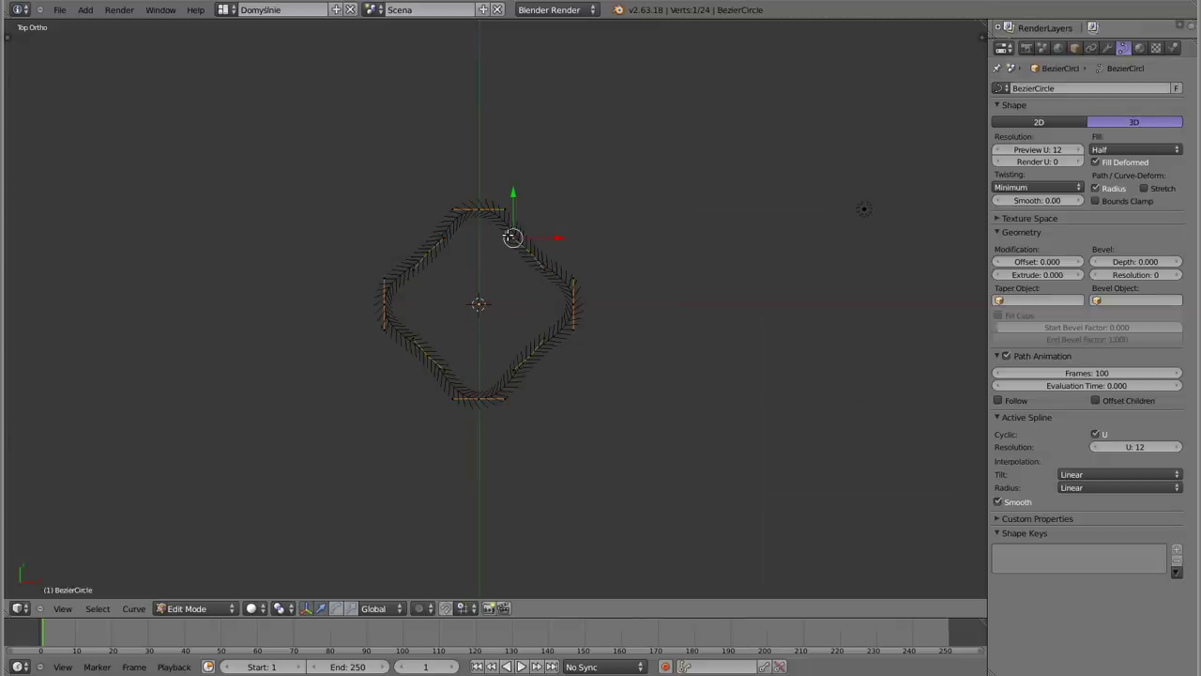
scroll(530, 240, "up", 3)
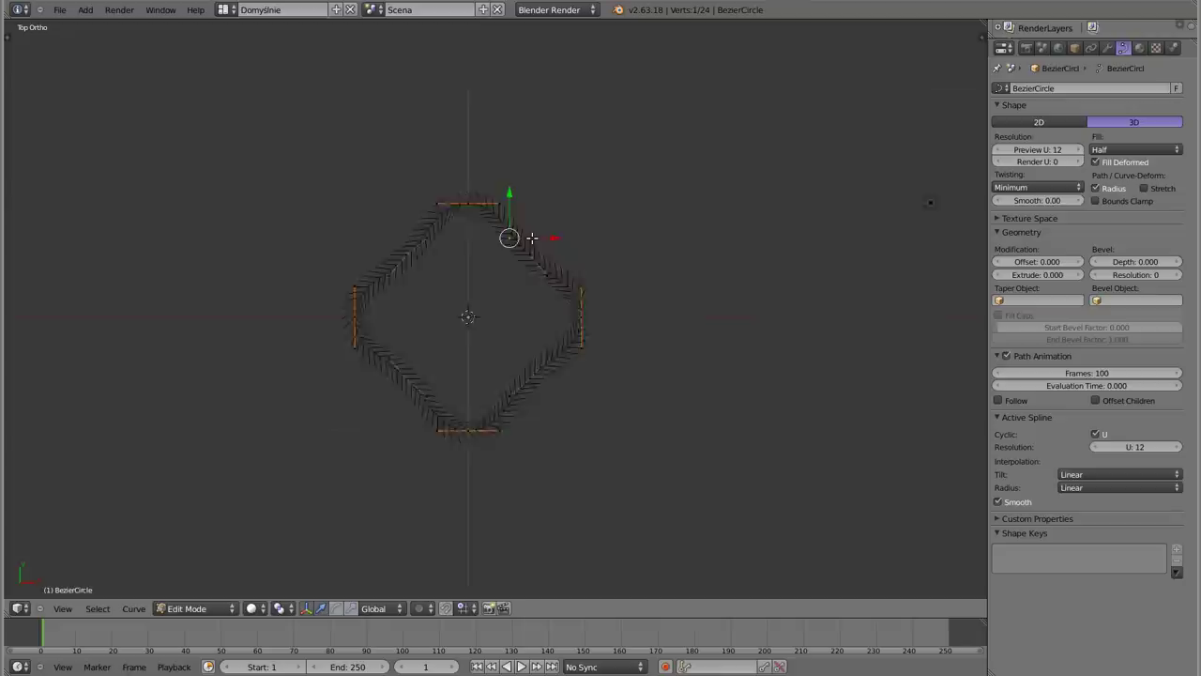
middle_click_drag(479, 330, 536, 298, "shift")
right_click(586, 230)
key("g")
left_click(630, 193)
key("g")
left_click(657, 188)
Reposition the lower-right corner's handles to form its notch
key("g")
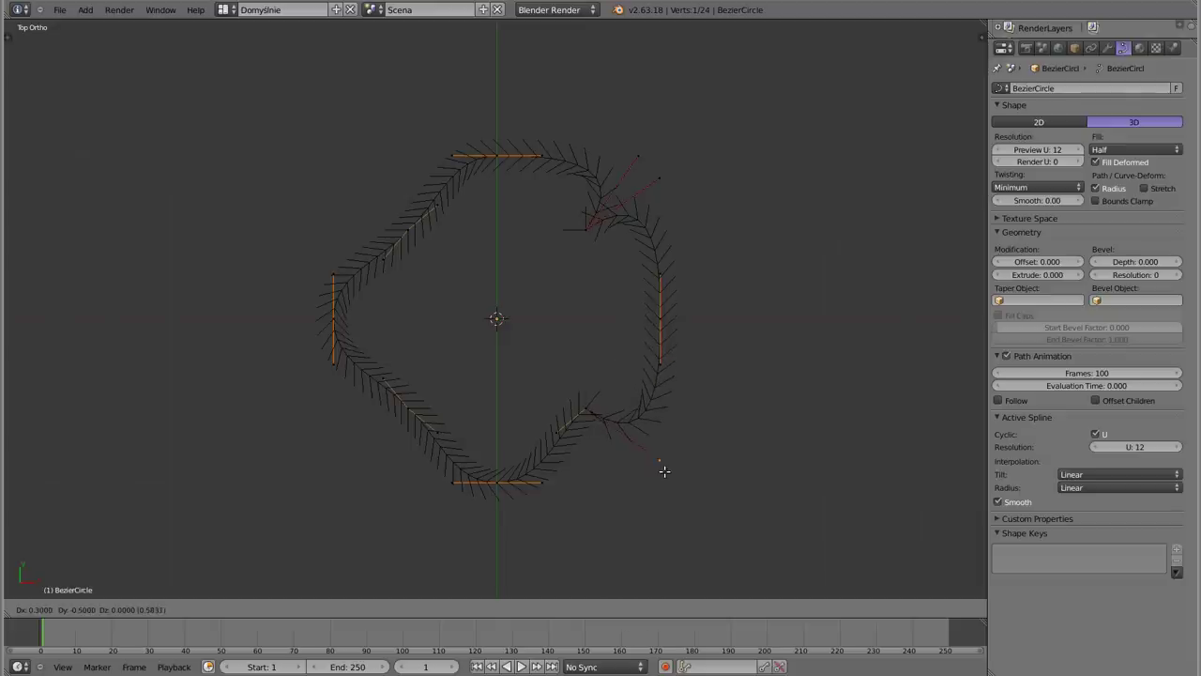
left_click(665, 474)
right_click(555, 432)
key("g")
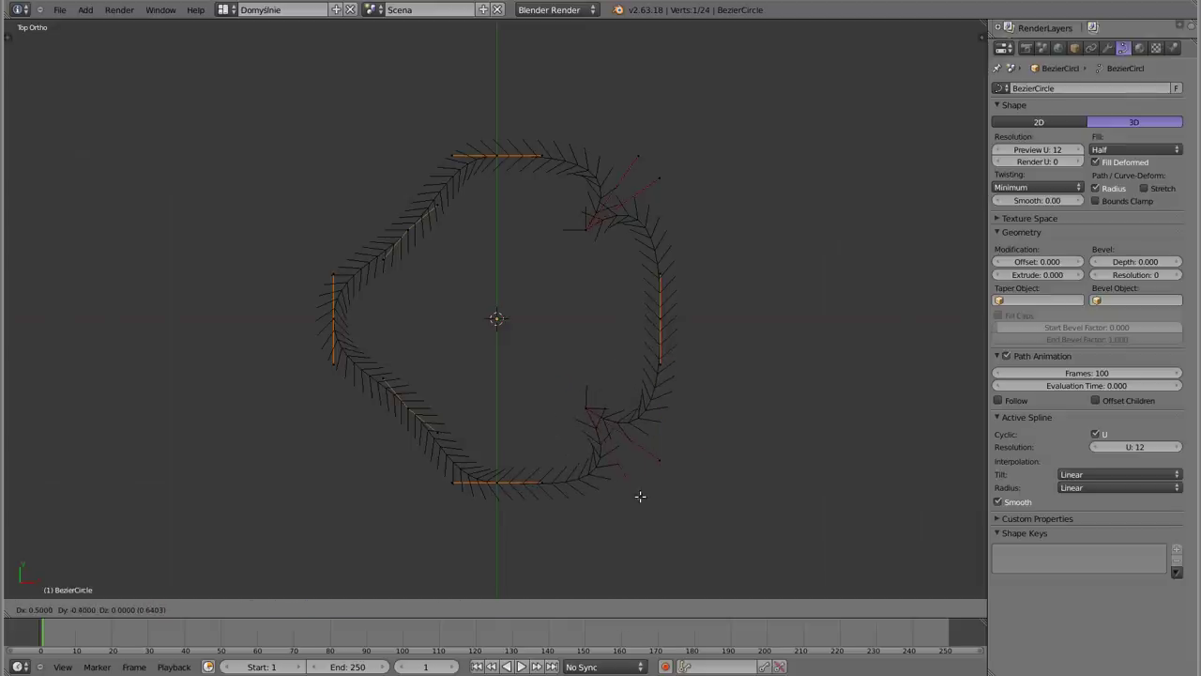
left_click(638, 497)
right_click(667, 468)
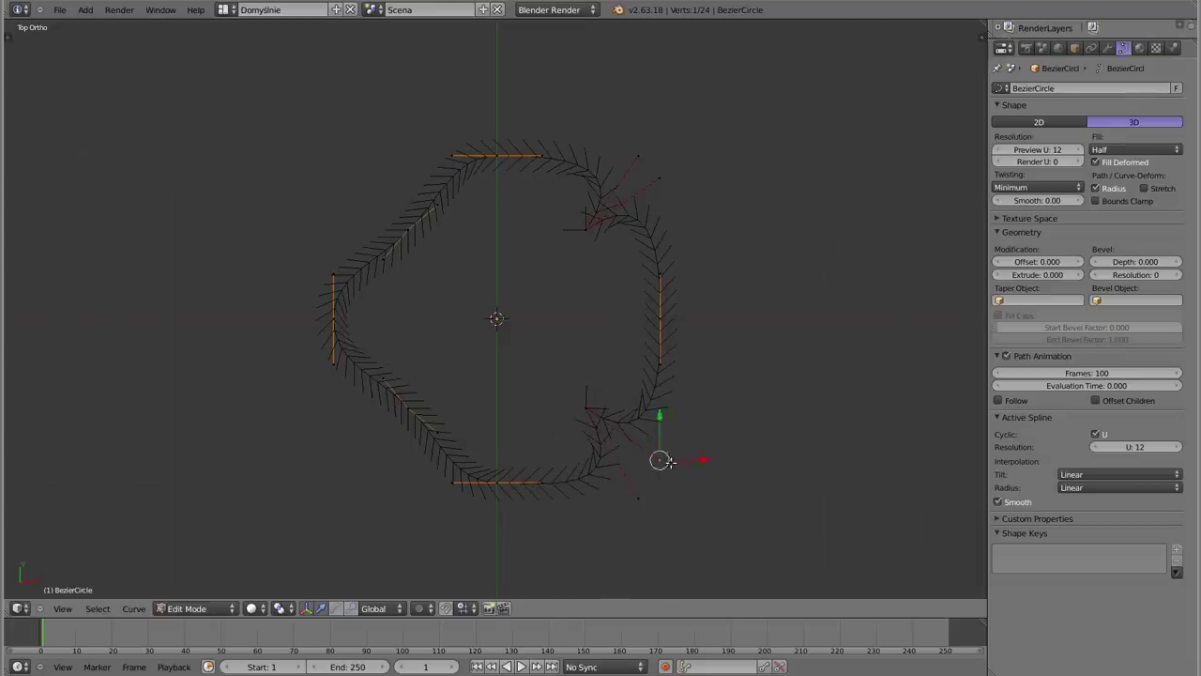
key("g")
left_click(674, 476)
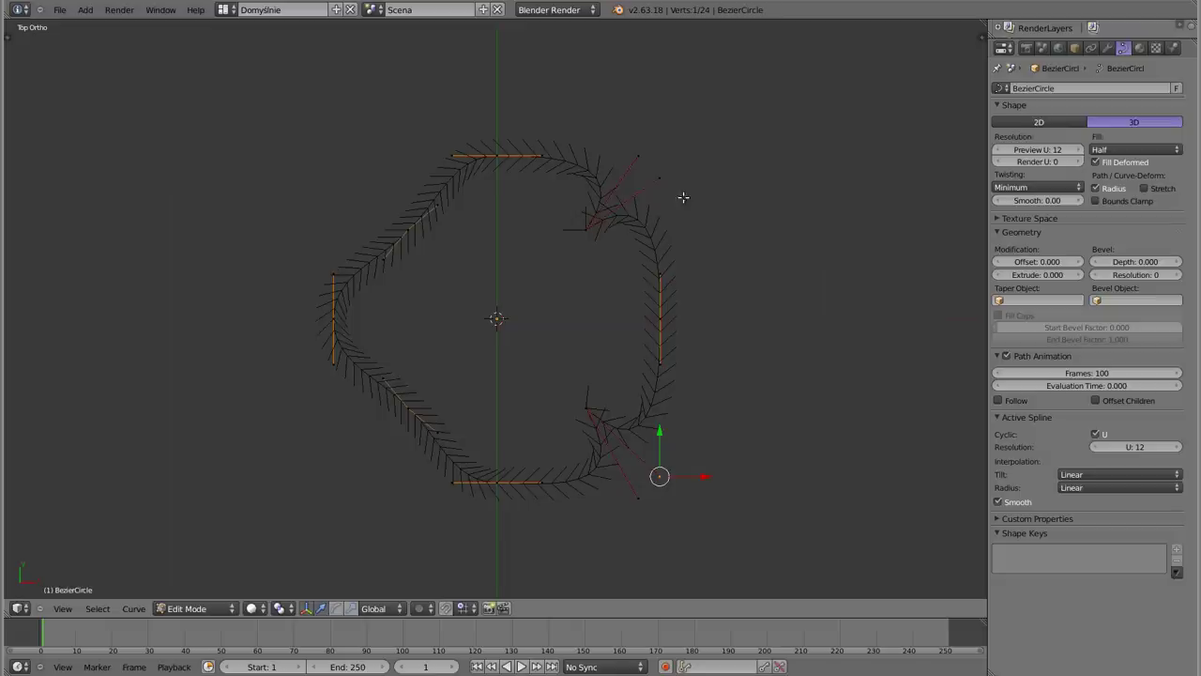
Reposition the lower-left corner's handles to form its notch
right_click(442, 431)
key("g")
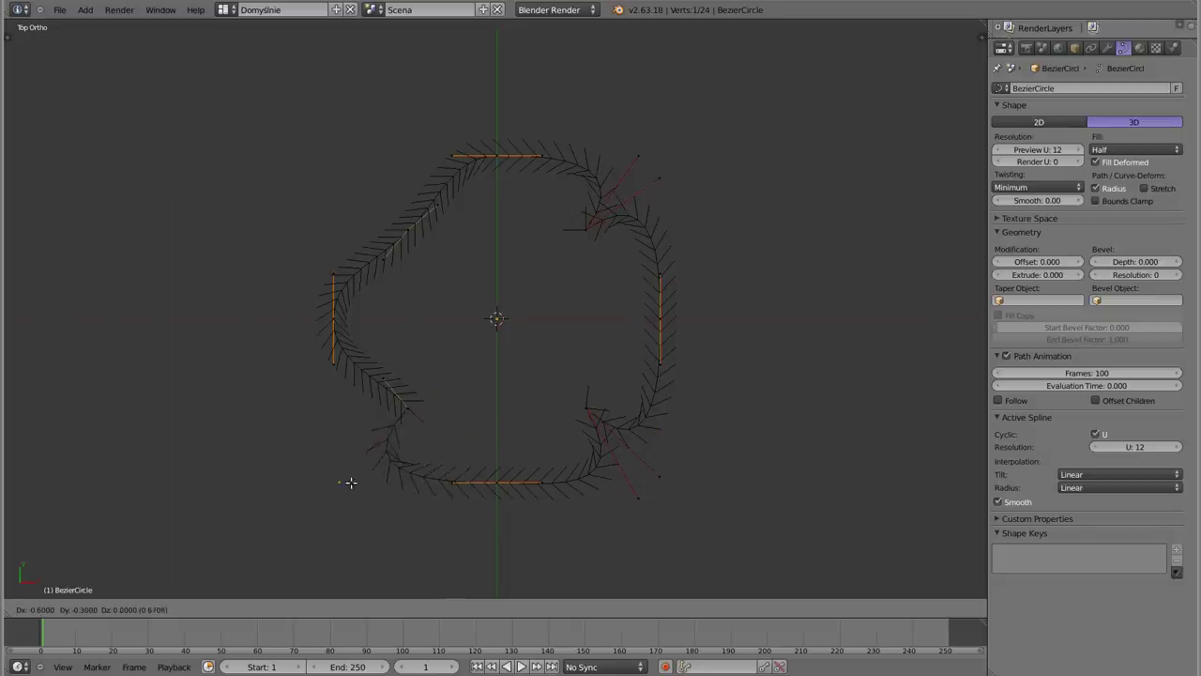
left_click(347, 481)
right_click(385, 376)
key("g")
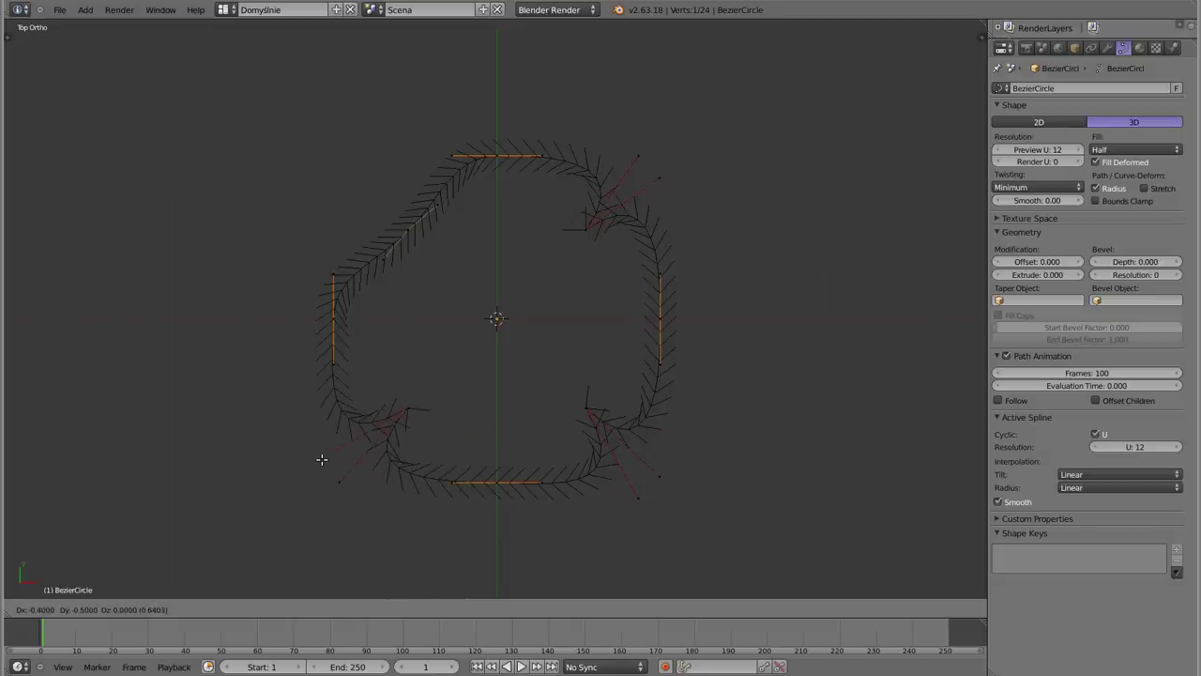
left_click(322, 459)
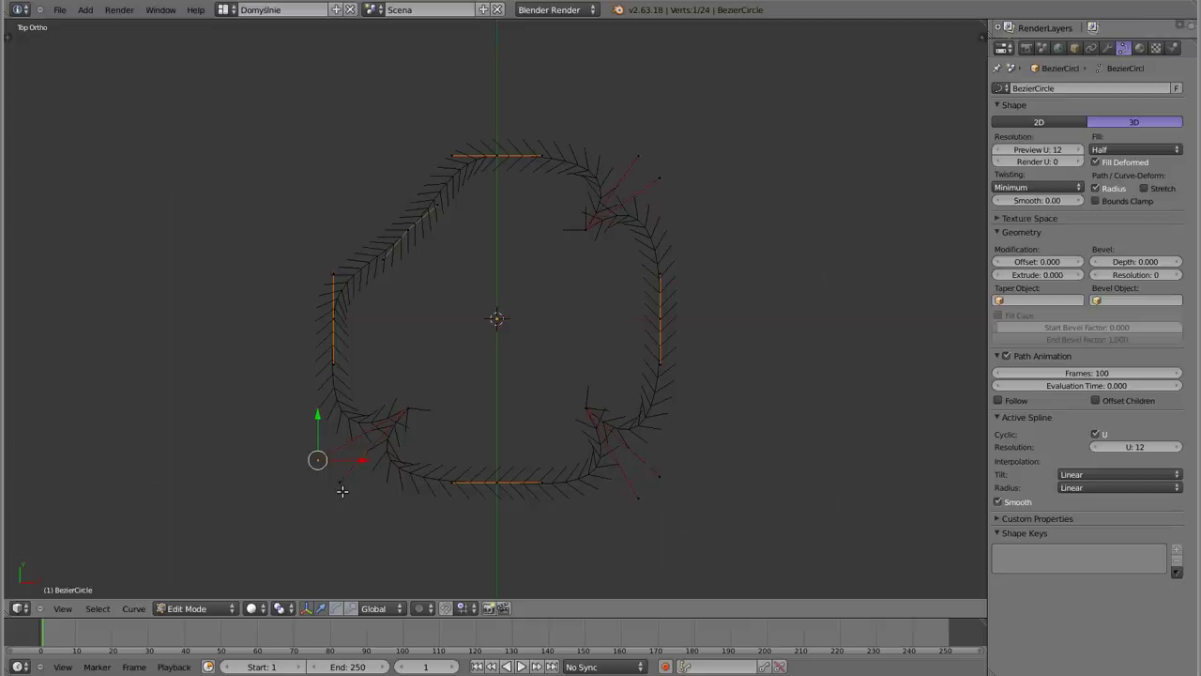
right_click(340, 481)
key("g")
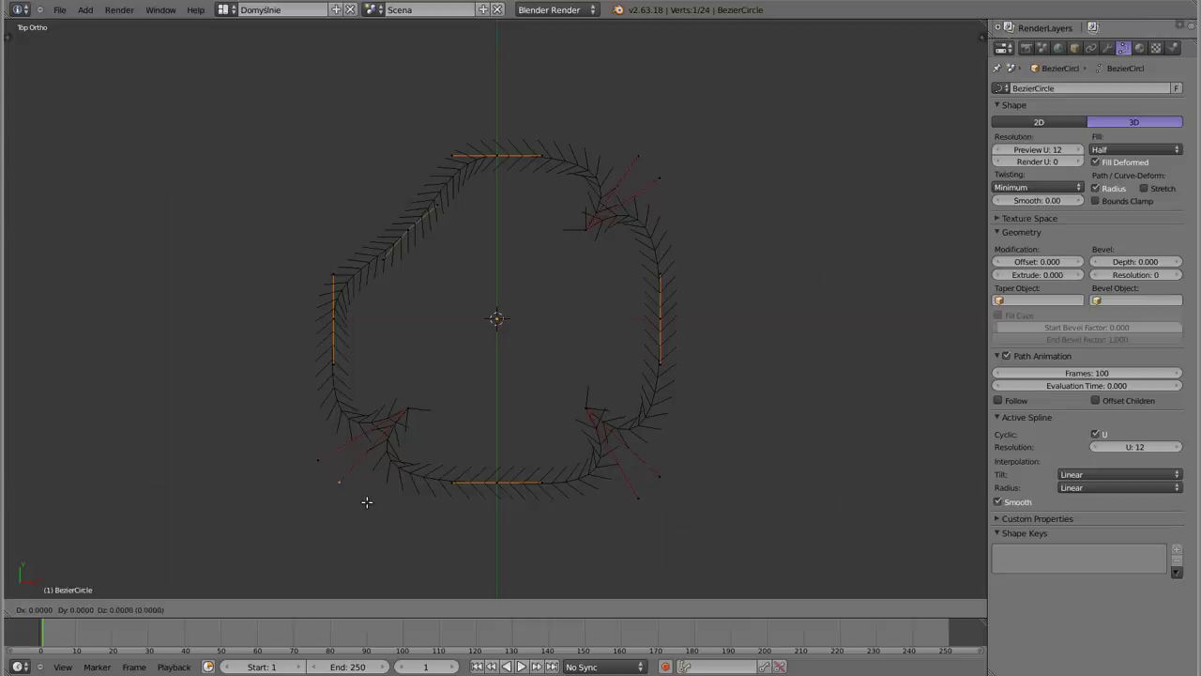
left_click(366, 502)
Move the upper-left corner's handles up-left to complete the last notch, then exit Edit Mode
right_click(387, 261)
key("g")
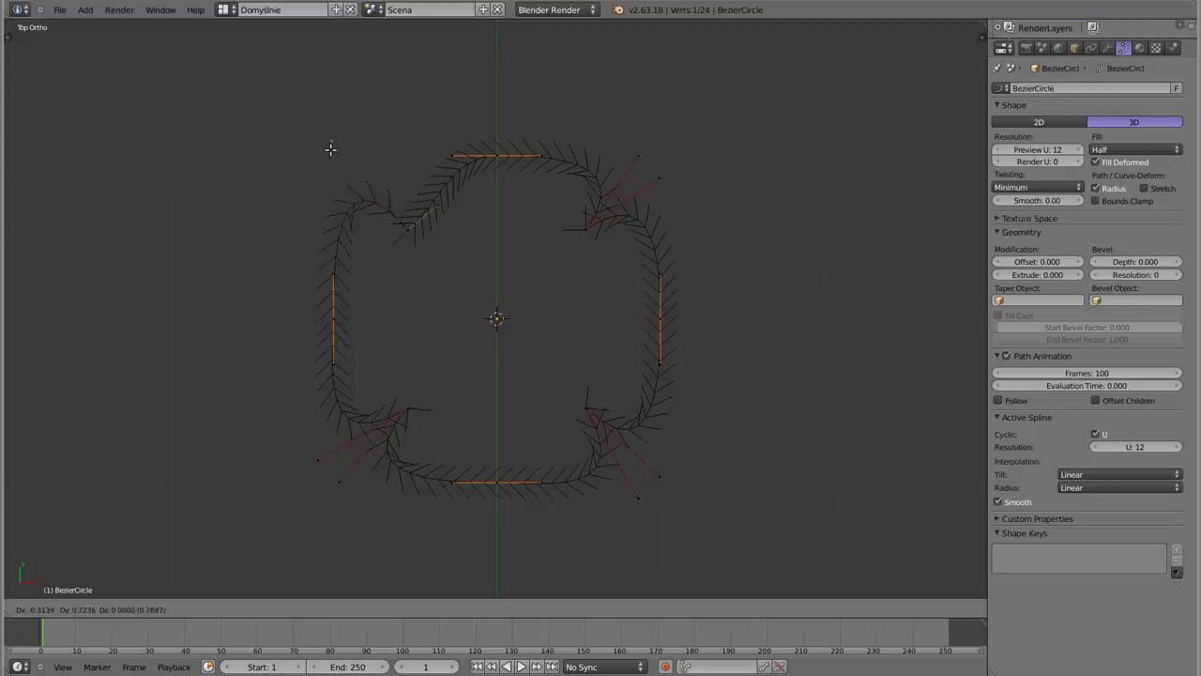
left_click(334, 178)
right_click(441, 208)
key("g")
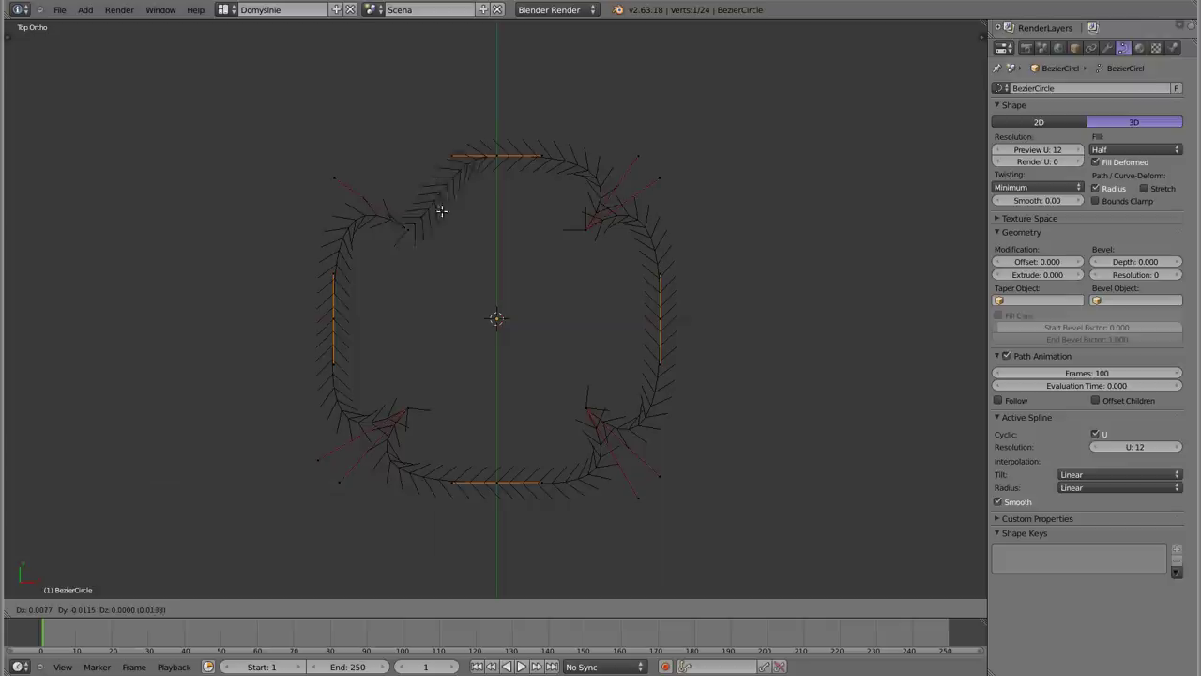
left_click(365, 158)
key("Tab")
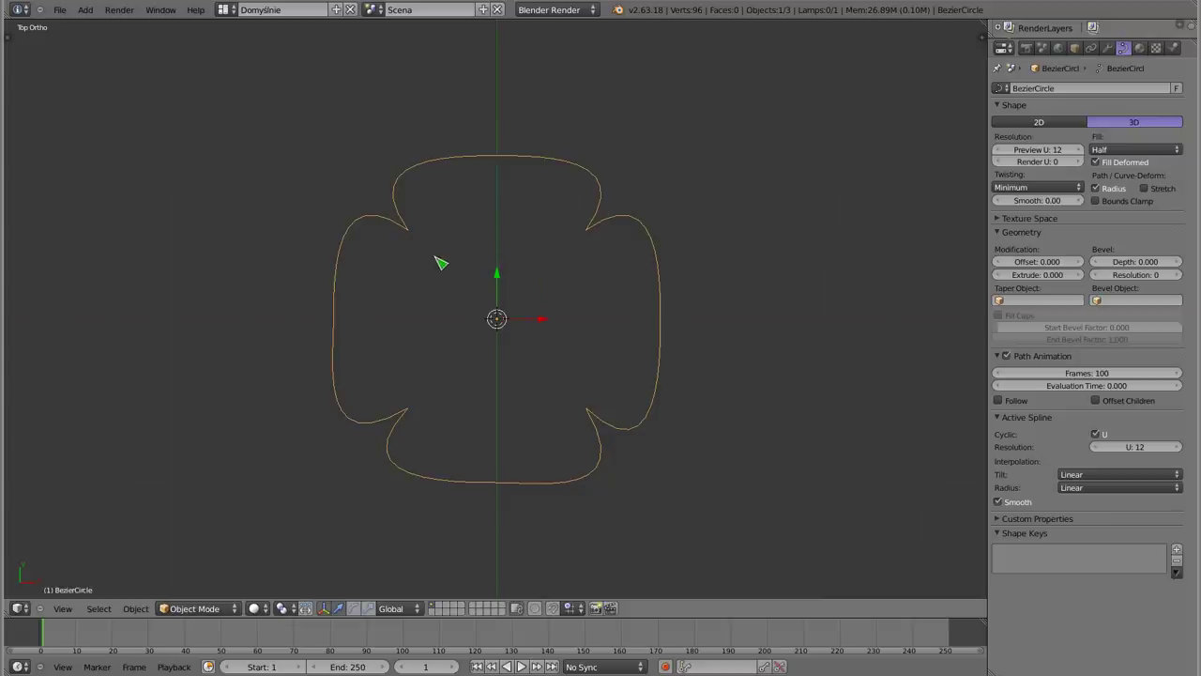
Scale the eight corner handle tips together to pinch the notches tighter
key("Tab")
right_click(334, 178)
right_click(355, 156, "shift")
right_click(638, 156, "shift")
right_click(659, 177, "shift")
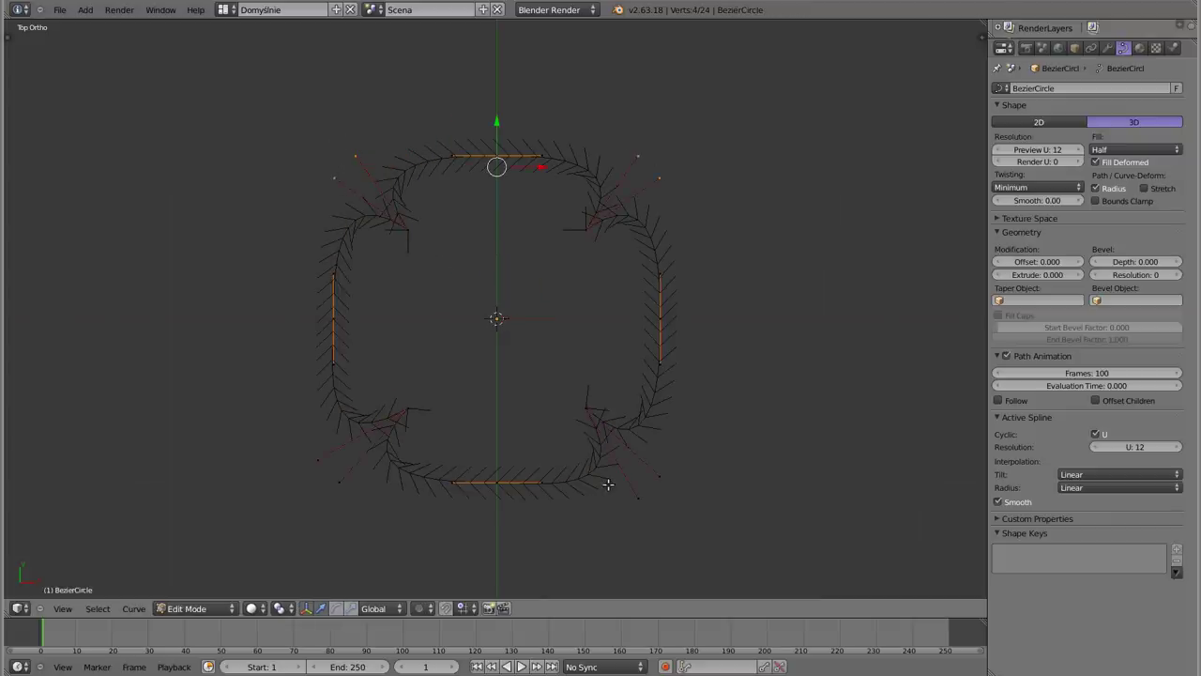
right_click(657, 474, "shift")
right_click(638, 498, "shift")
right_click(339, 482, "shift")
right_click(320, 458, "shift")
key("s")
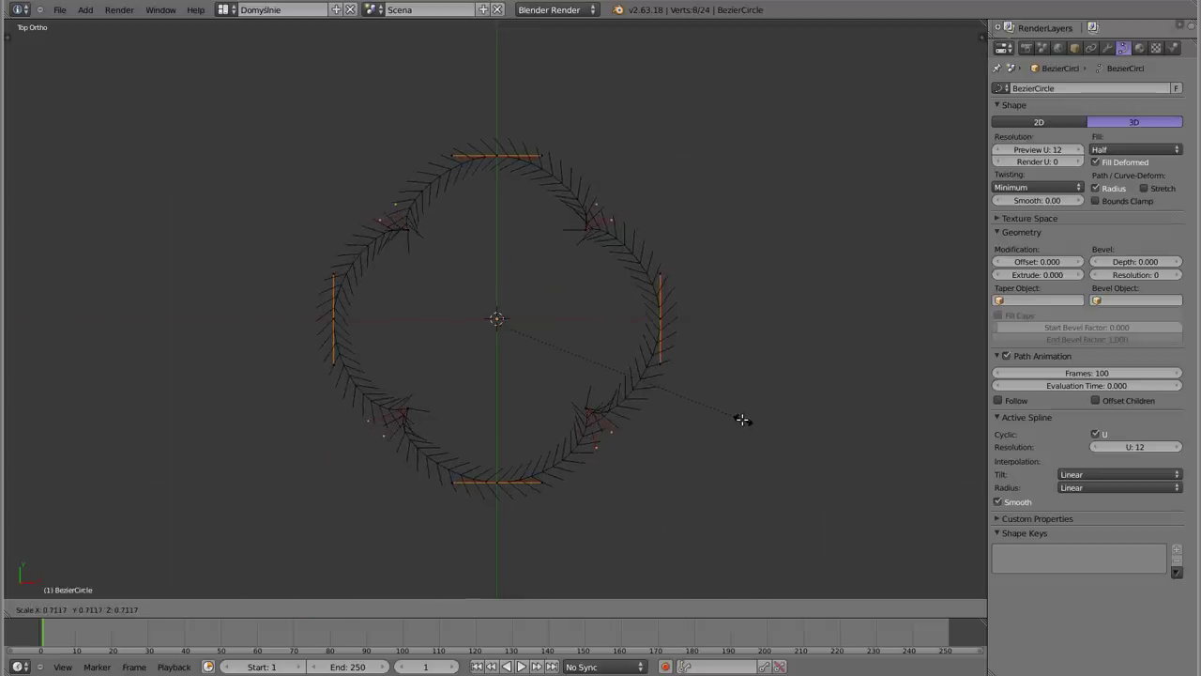
left_click(743, 419)
key("Tab")
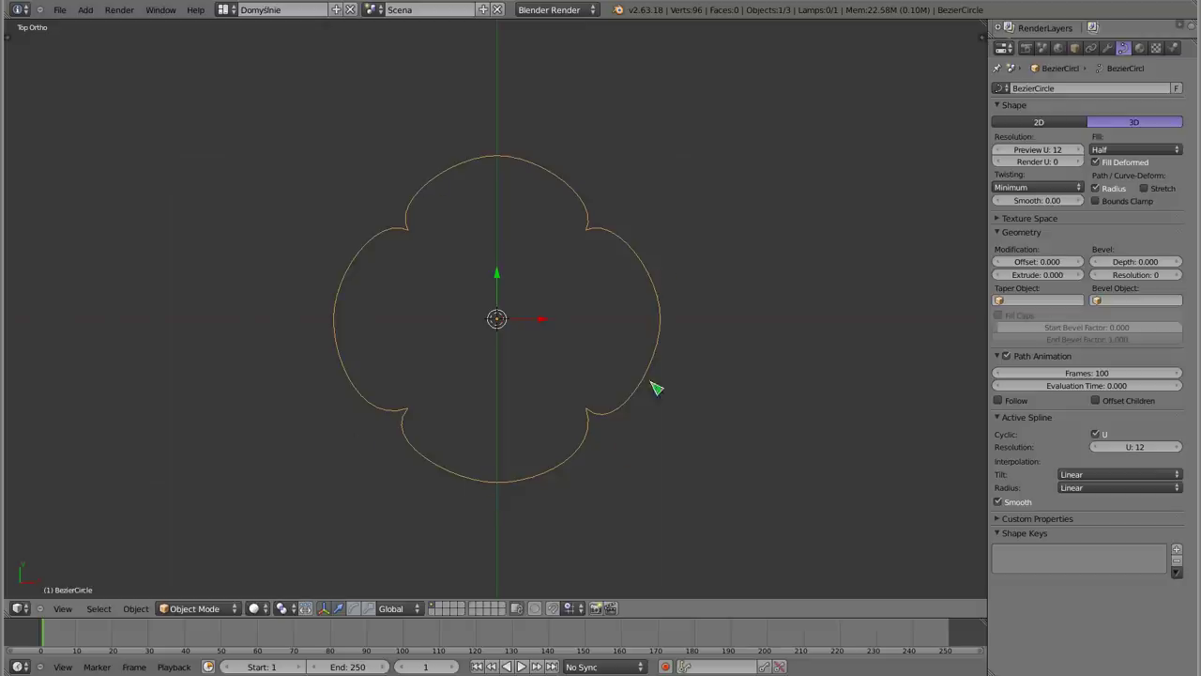
Shrink the four main control points to 0.9295 and return to Object Mode
key("Tab")
right_click(497, 156)
right_click(340, 319, "shift")
right_click(675, 321, "shift")
right_click(498, 481, "shift")
key("s")
left_click(818, 424)
key("Tab")
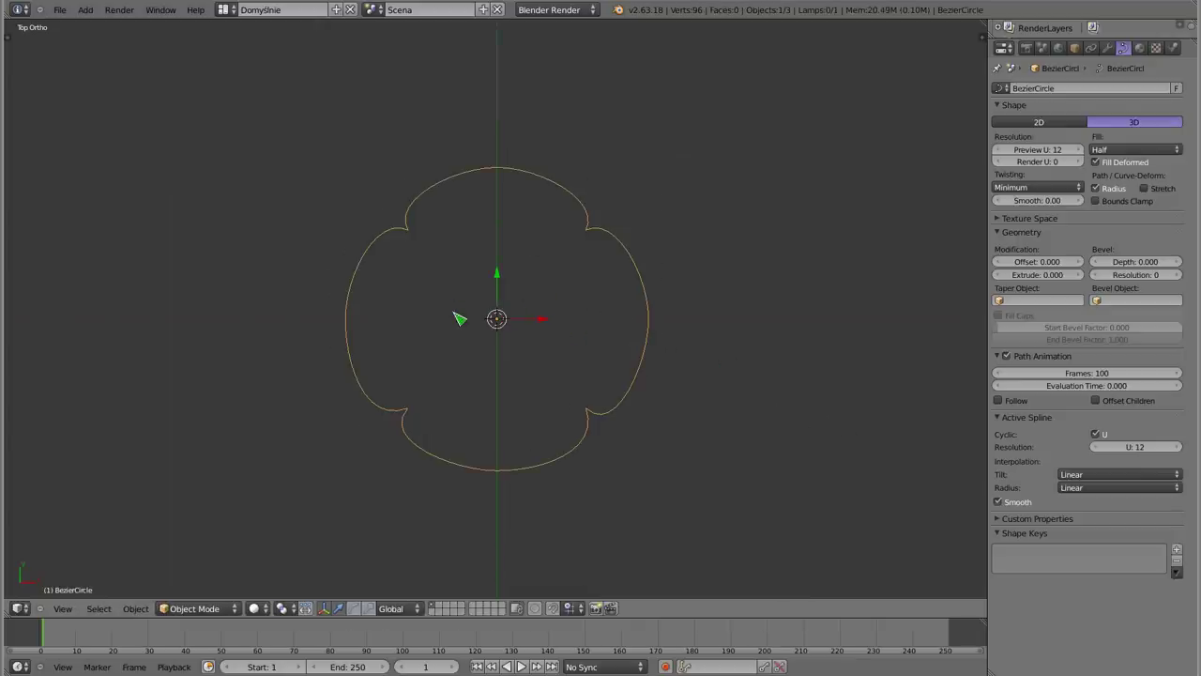
scroll(487, 306, "down", 5)
mouse_move(494, 308)
middle_mouse_down()
mouse_move(550, 264)
mouse_move(335, 335)
mouse_move(384, 316)
mouse_move(572, 385)
mouse_move(497, 301)
middle_mouse_up()
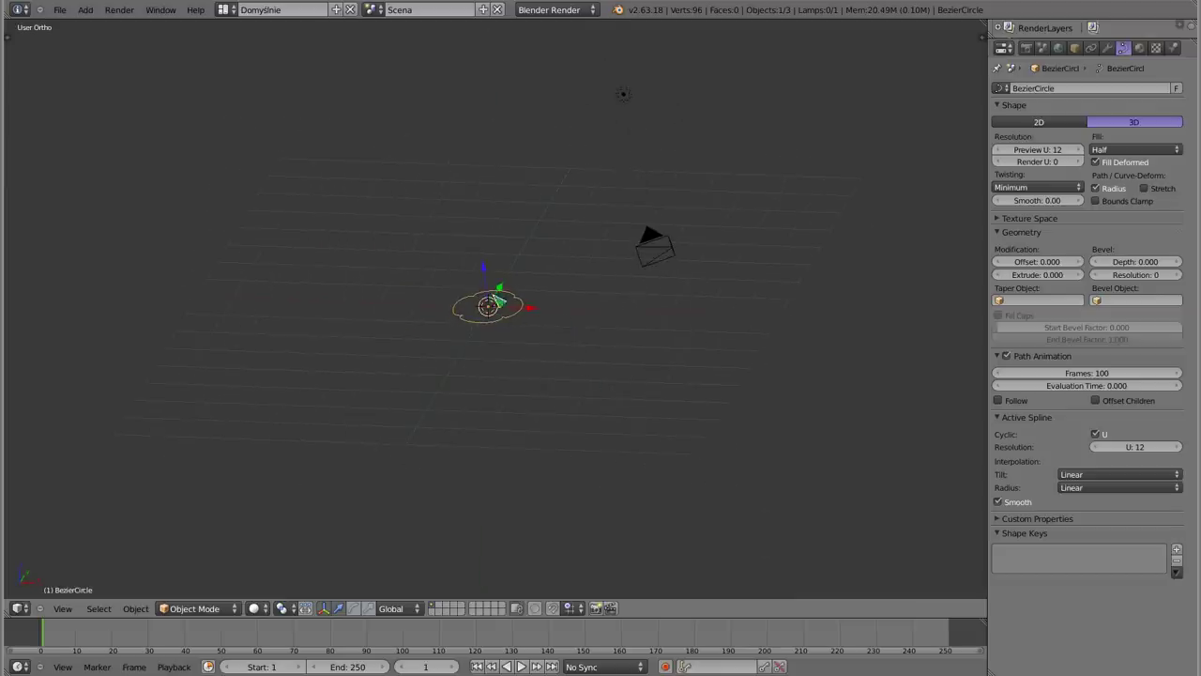
Add a NurbsPath curve at the 3D cursor via Curve > Path
key("shift+a")
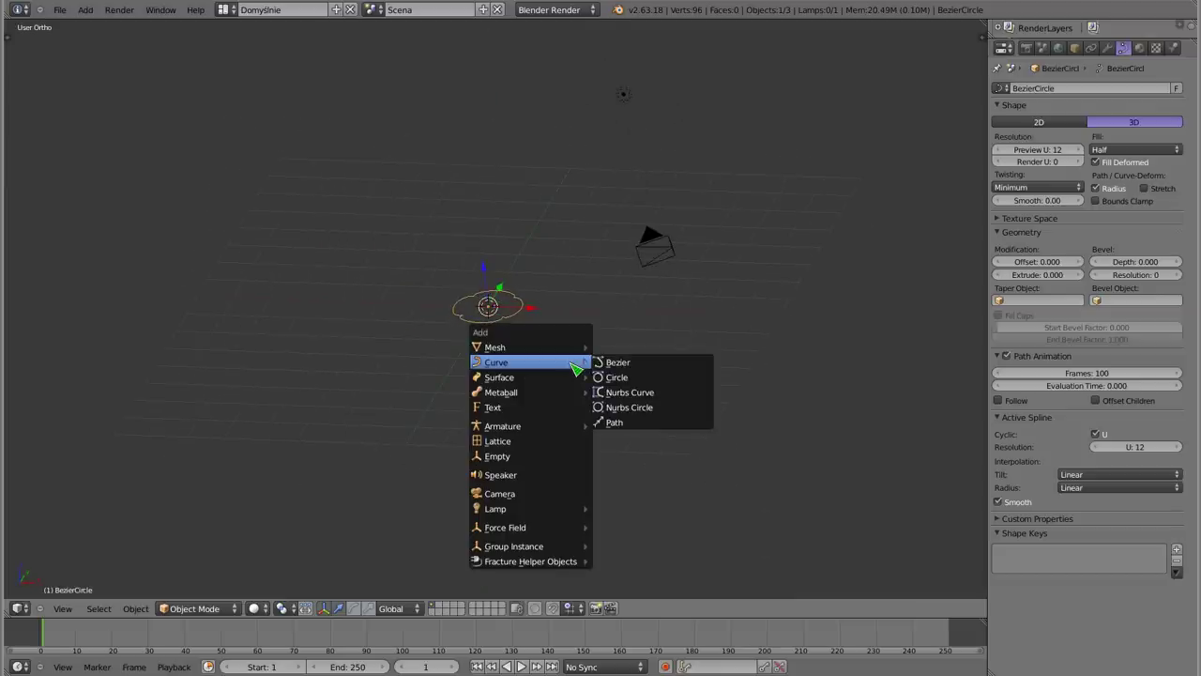
left_click(632, 423)
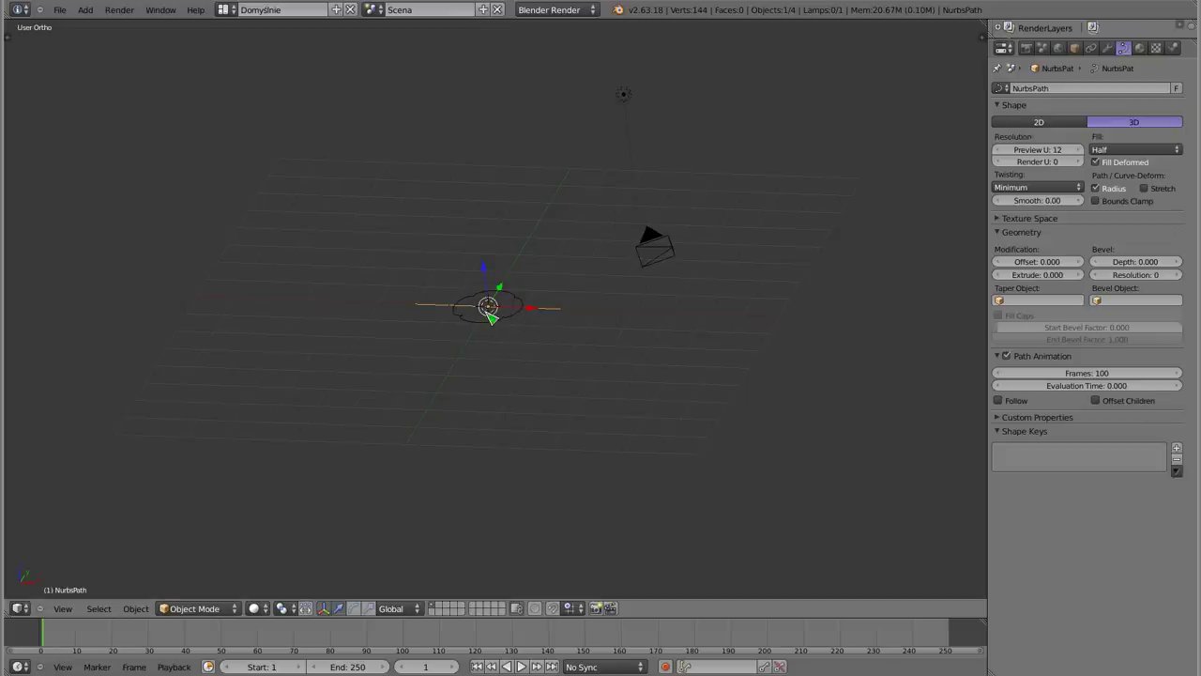
scroll(492, 318, "up", 2)
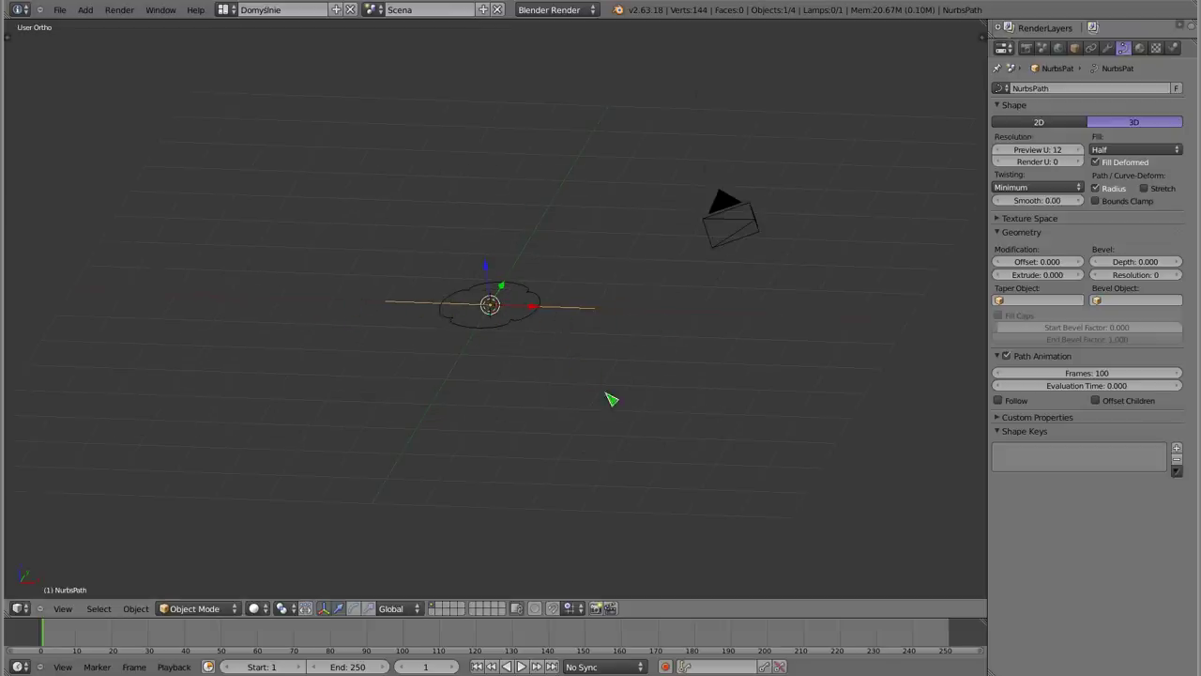
Set the path's Bevel Object to BezierCircle, forming a notched tube
left_click(1098, 300)
left_click(1112, 318)
mouse_move(582, 347)
middle_mouse_down()
mouse_move(402, 351)
mouse_move(370, 243)
mouse_move(436, 378)
mouse_move(632, 316)
mouse_move(388, 257)
mouse_move(370, 226)
mouse_move(394, 355)
mouse_move(523, 334)
mouse_move(360, 244)
mouse_move(514, 293)
mouse_move(571, 370)
mouse_move(604, 357)
mouse_move(566, 338)
middle_mouse_up()
scroll(395, 354, "up", 2)
scroll(394, 355, "up", 2)
scroll(495, 302, "down", 3)
Stretch the tube 3.7 times along the X axis
key("s")
key("x")
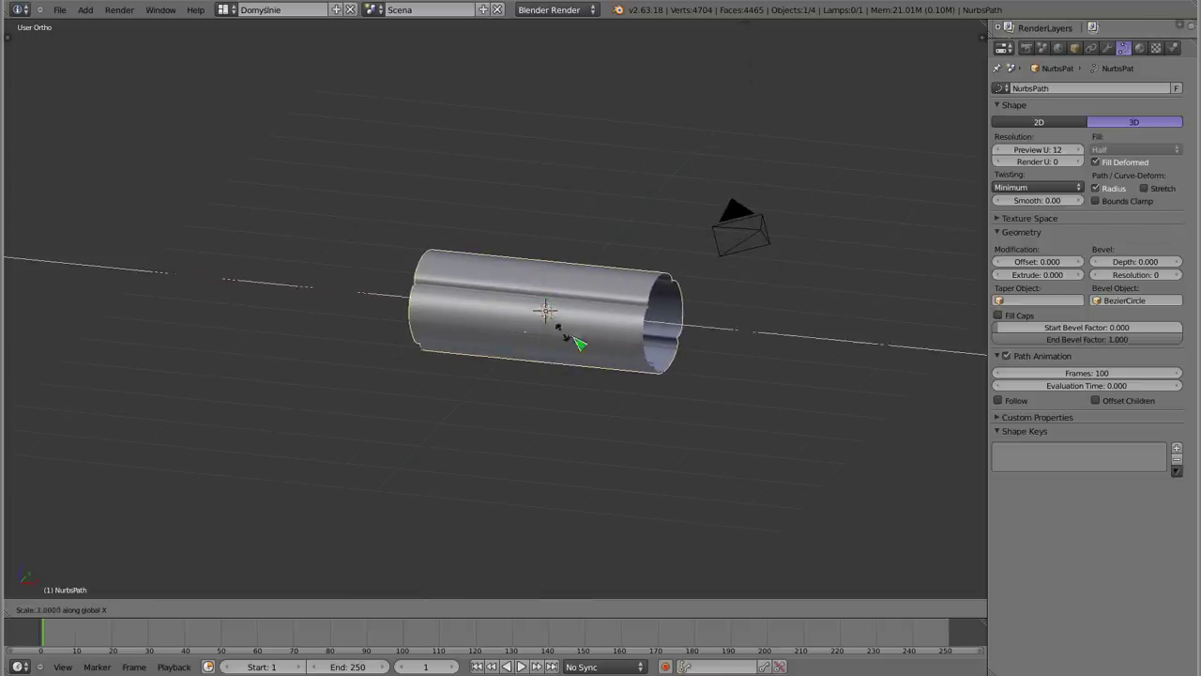
left_click(626, 357)
scroll(625, 356, "down", 3)
Move the BezierCircle along X to just past the tube's end
middle_click_drag(590, 351, 566, 366)
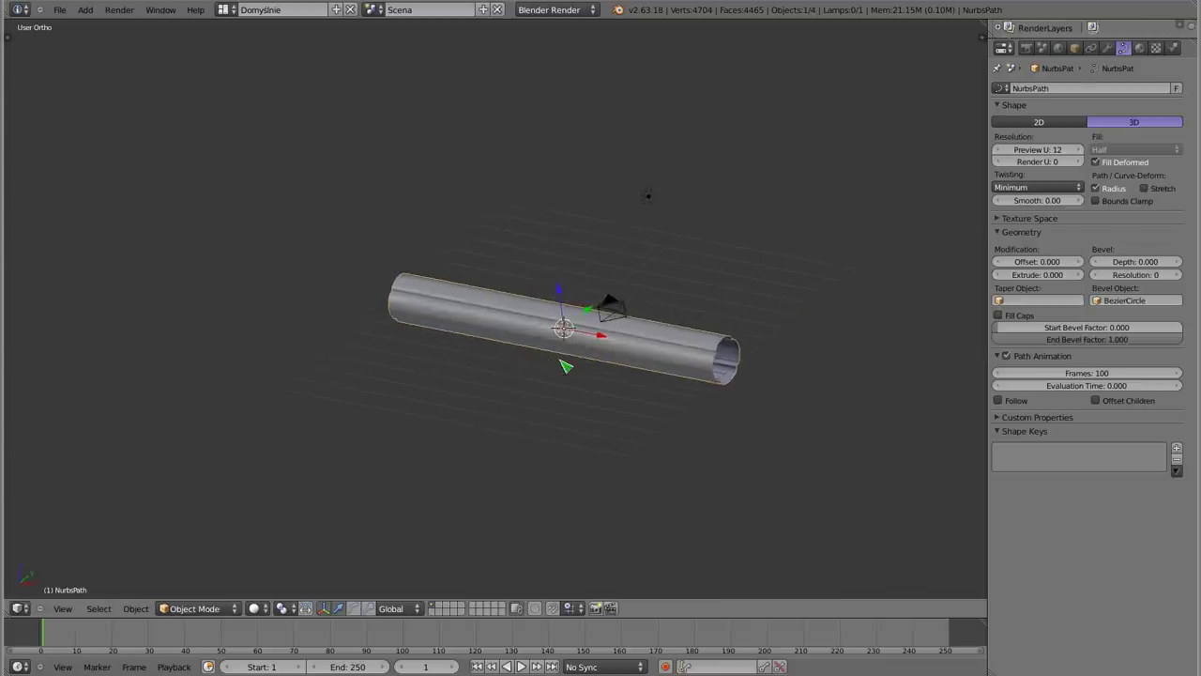
right_click(576, 345)
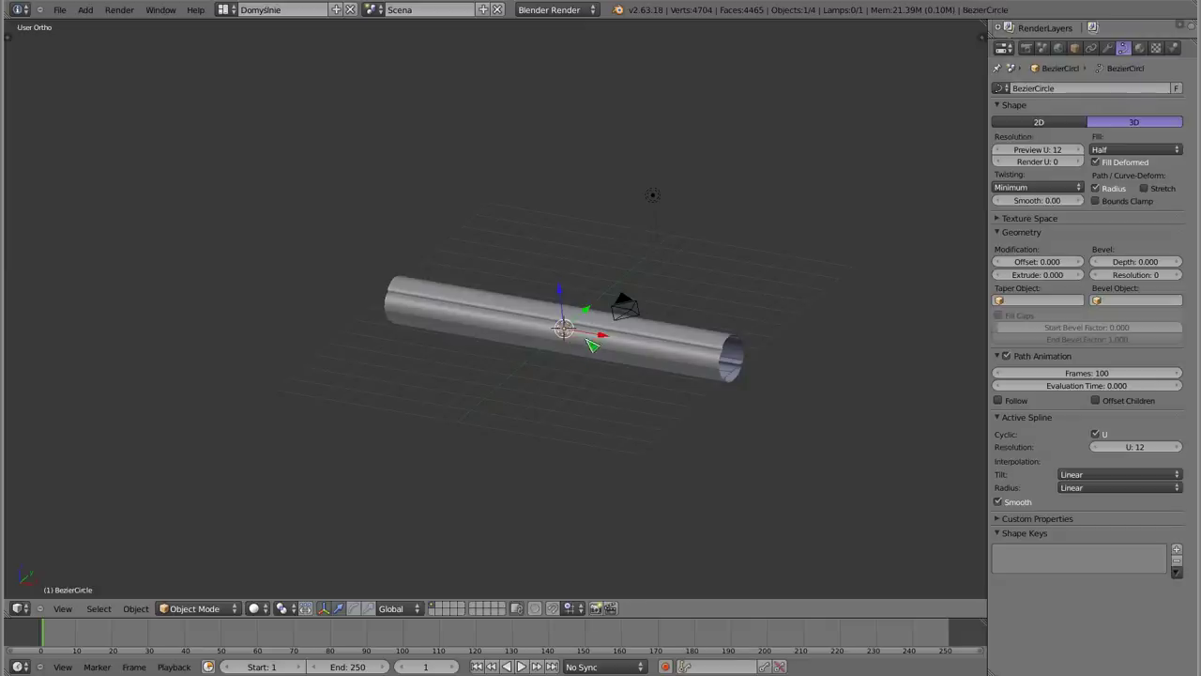
key("g")
key("x")
left_click(830, 383)
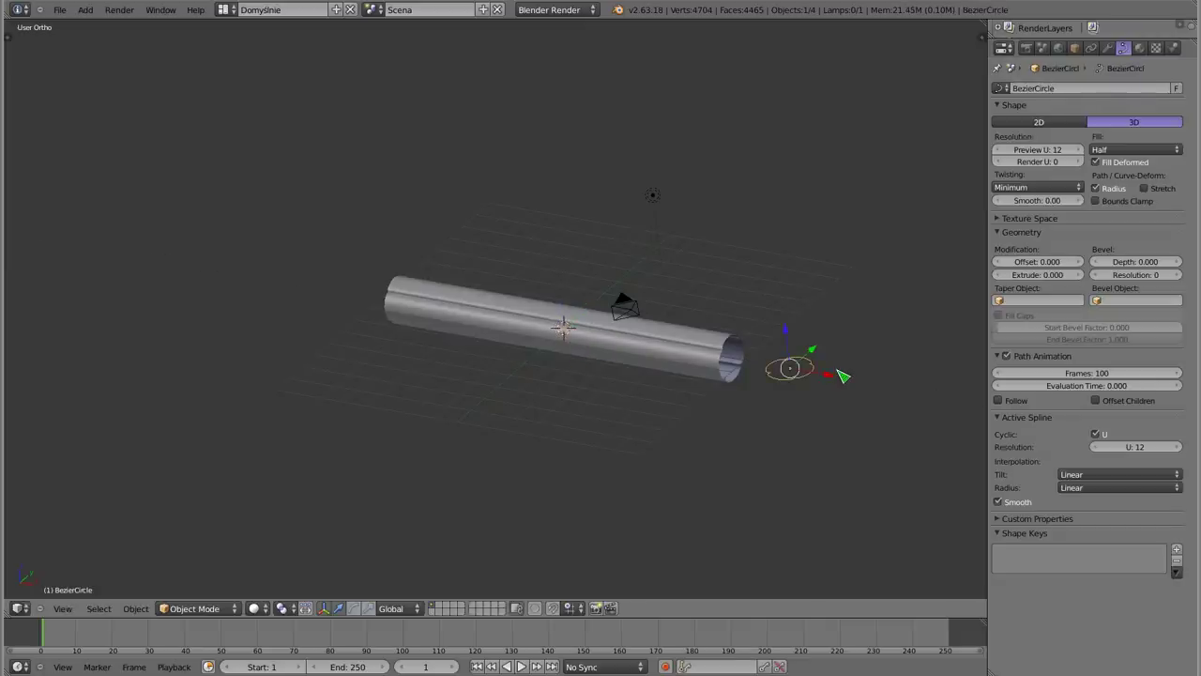
Rotate the BezierCircle 90° about Y so it stands upright
key("r")
key("y")
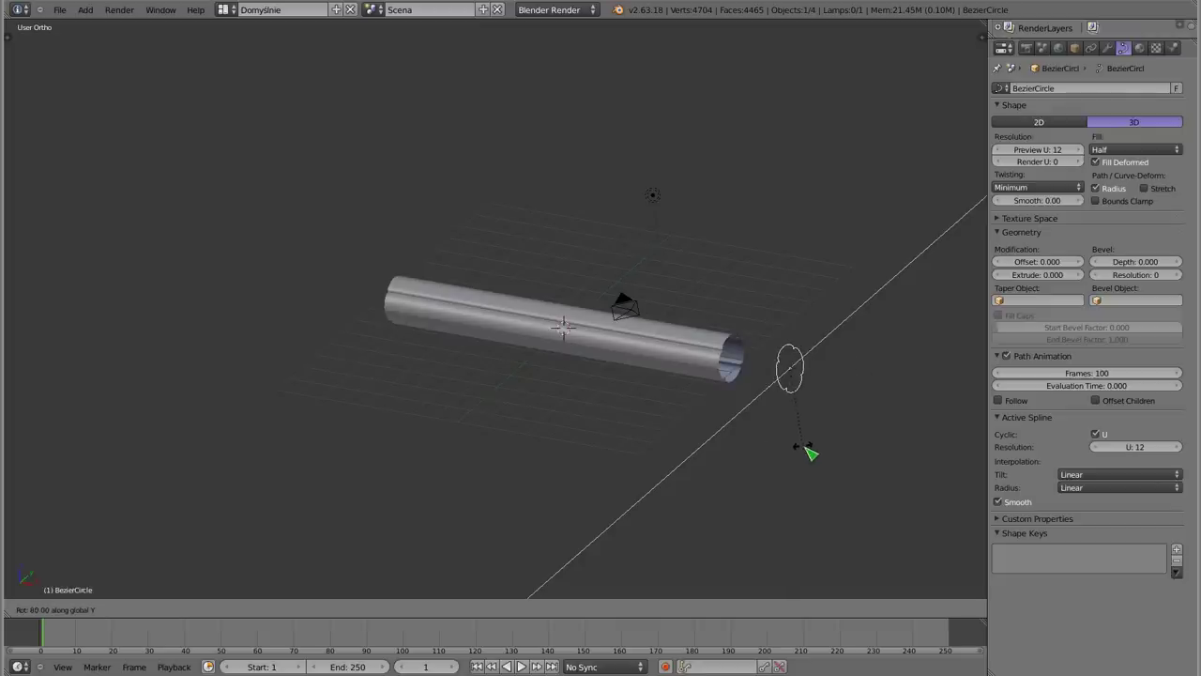
left_click(799, 452)
mouse_move(741, 408)
middle_mouse_down()
mouse_move(591, 381)
mouse_move(775, 434)
mouse_move(615, 339)
middle_mouse_up()
Show the path in wireframe and trial-bend its points, cancelling each bend
right_click(469, 281)
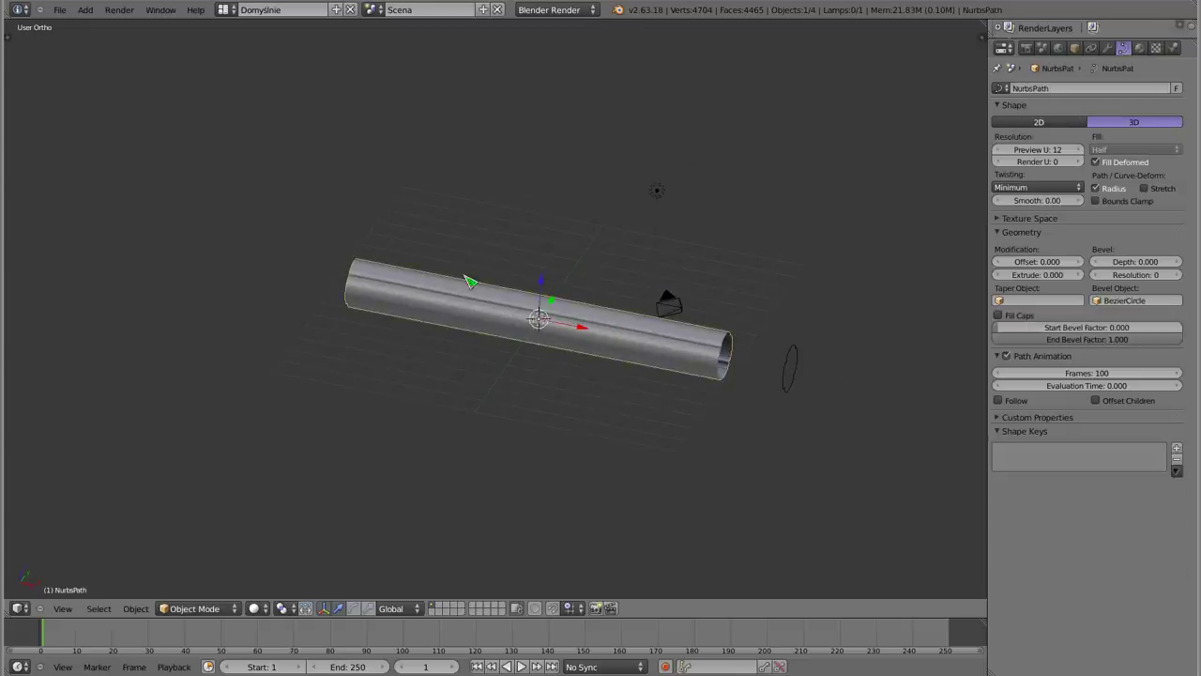
key("z")
middle_click_drag(735, 373, 416, 247)
scroll(574, 305, "up", 3)
key("Tab")
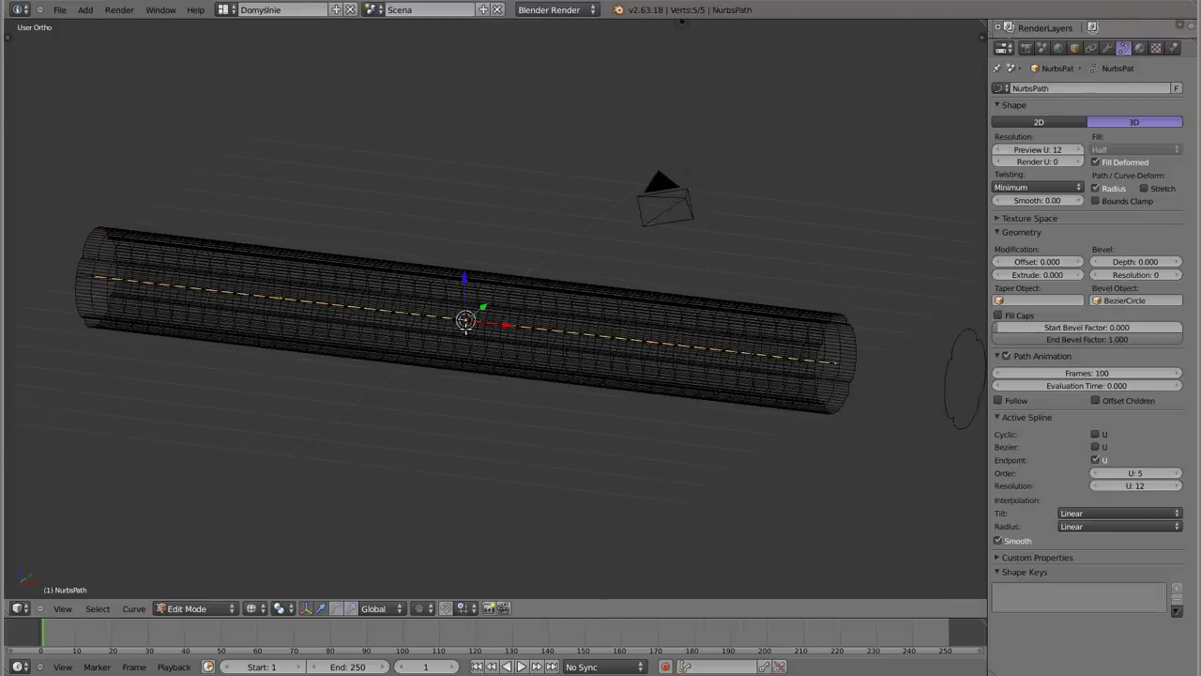
key("g")
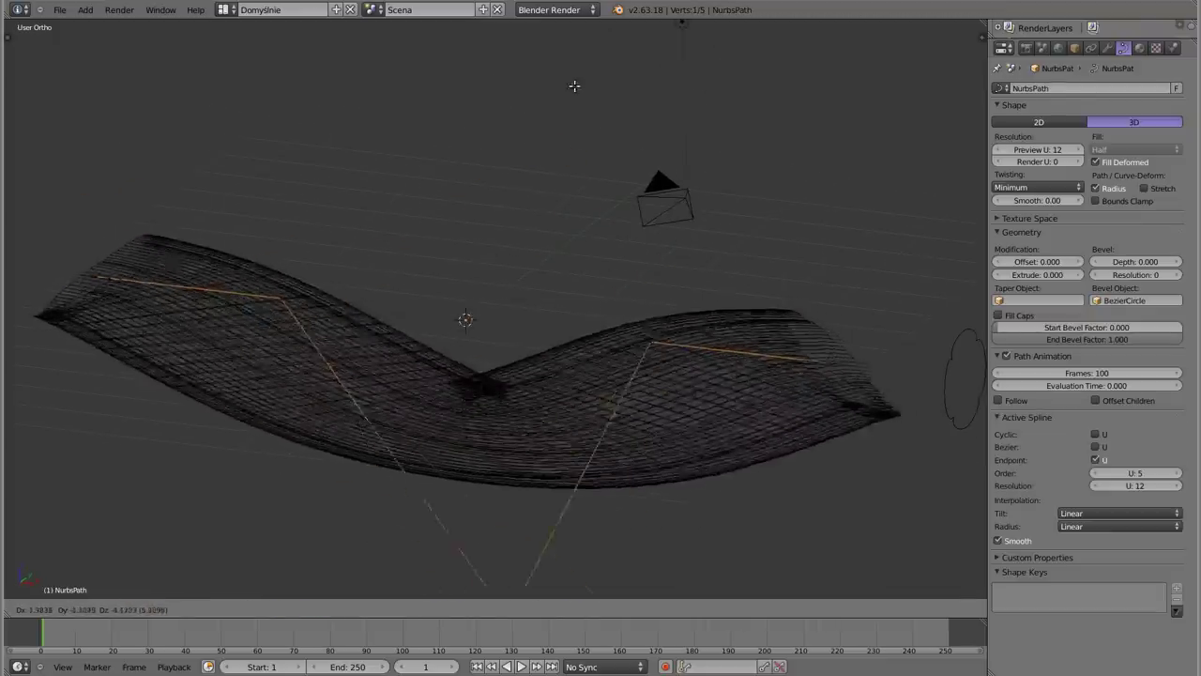
key("Escape")
scroll(422, 319, "down", 3)
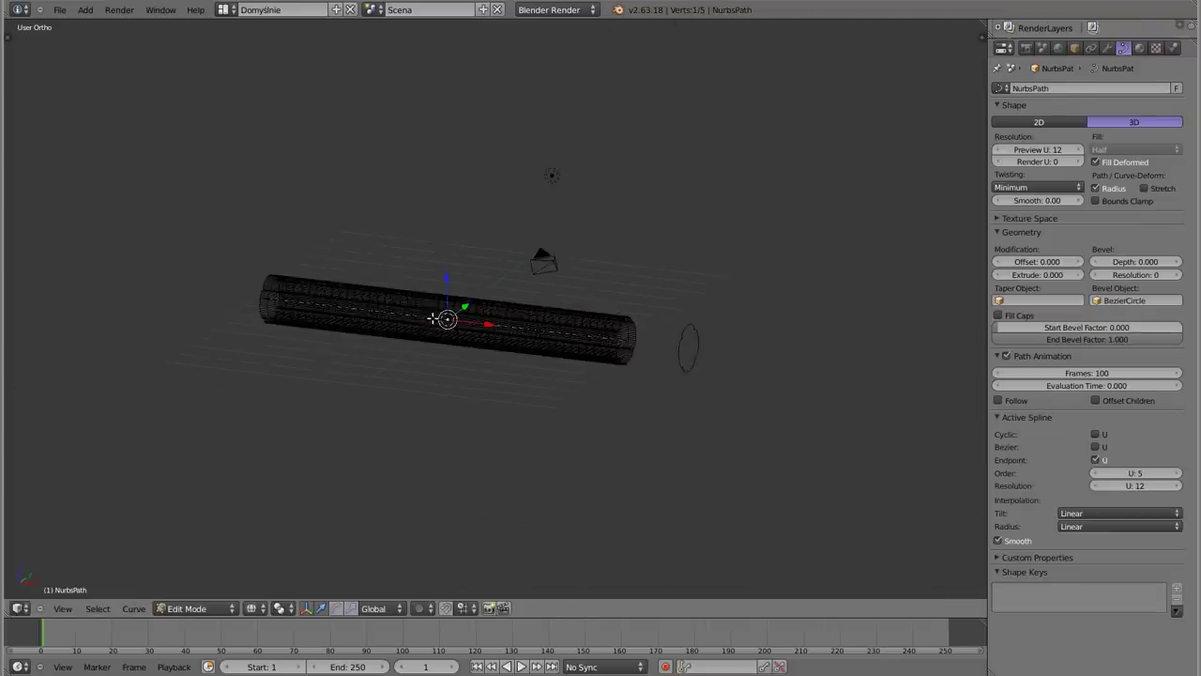
key("g")
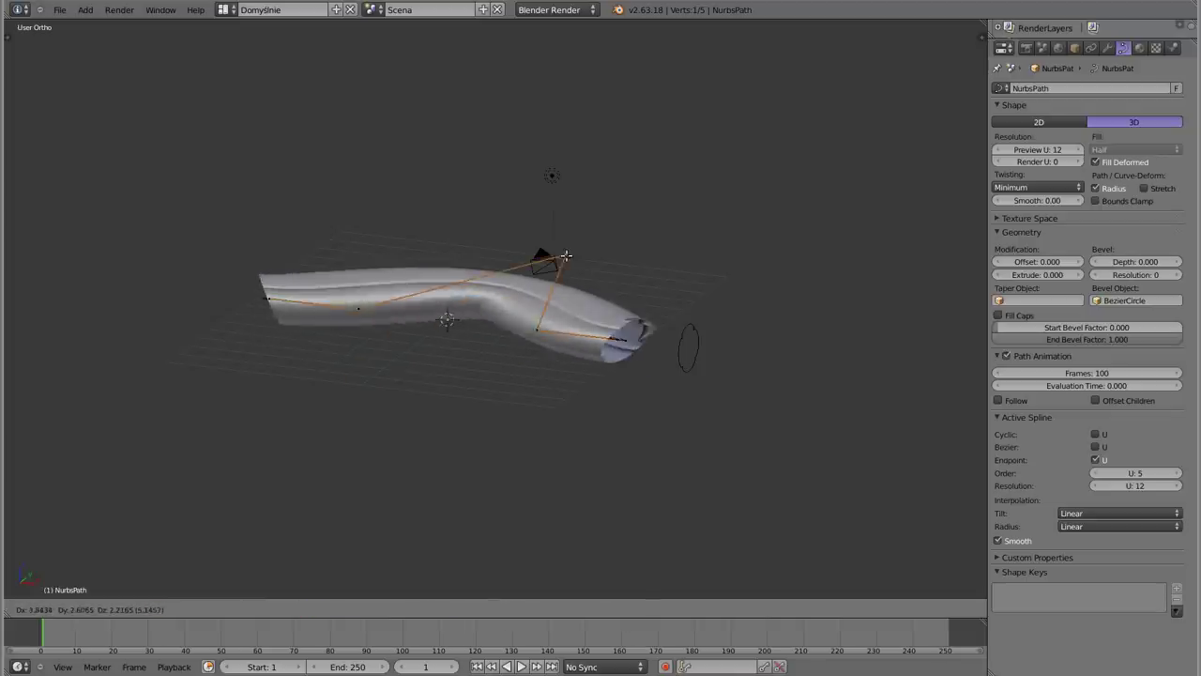
key("Escape")
scroll(511, 332, "up", 2)
scroll(510, 332, "up", 1)
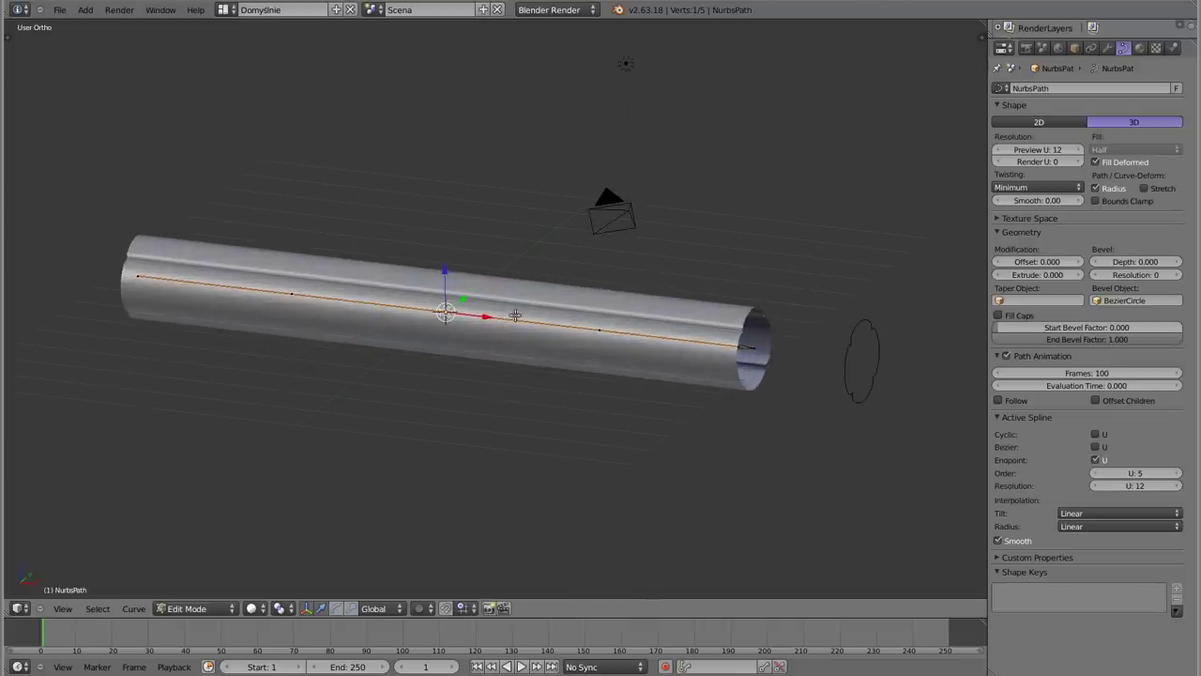
Scale the BezierCircle to about 0.408, then reopen the path in Edit Mode
key("Tab")
right_click(887, 353)
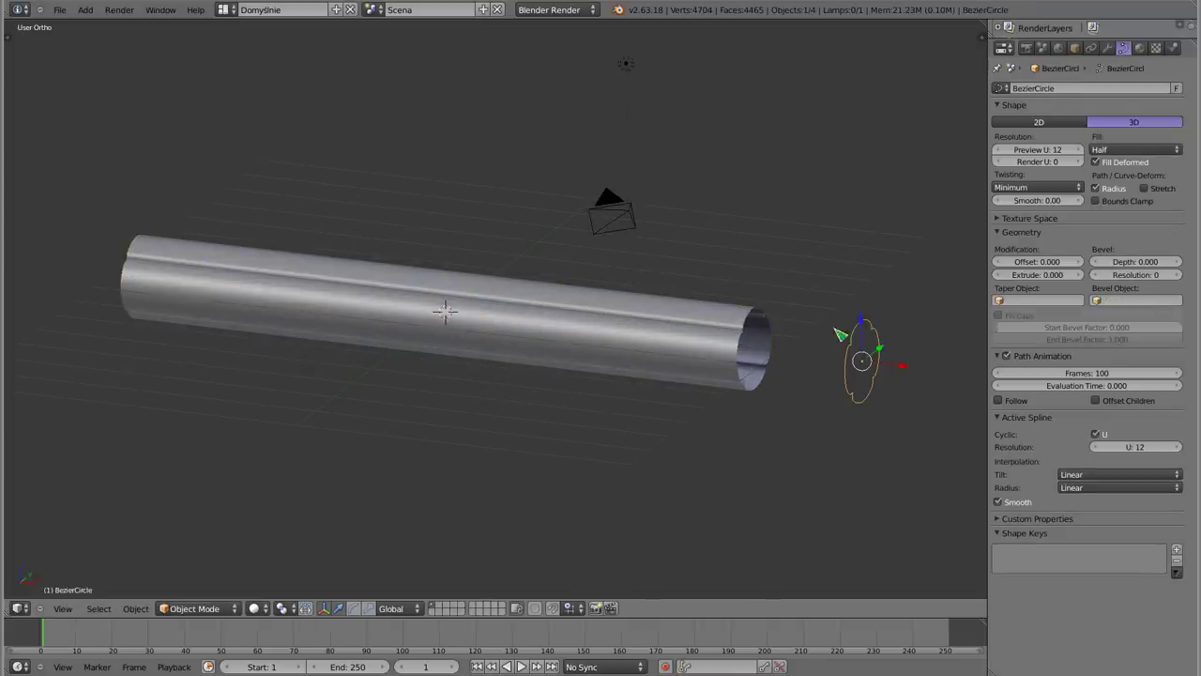
key("s")
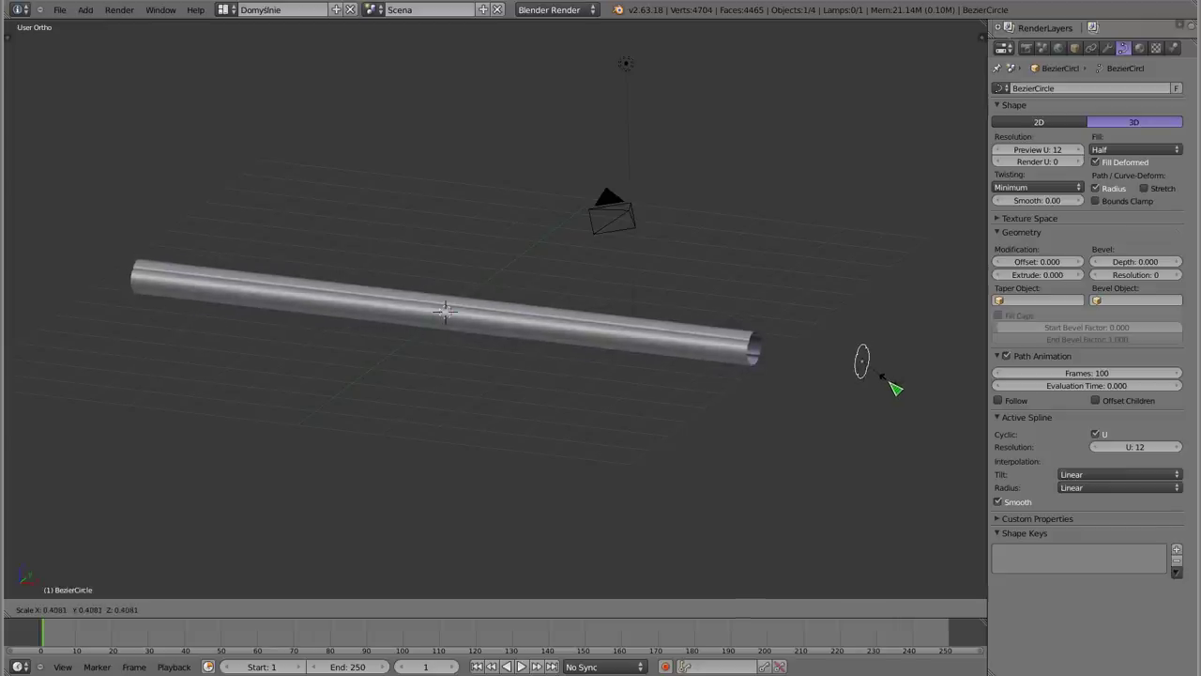
left_click(880, 384)
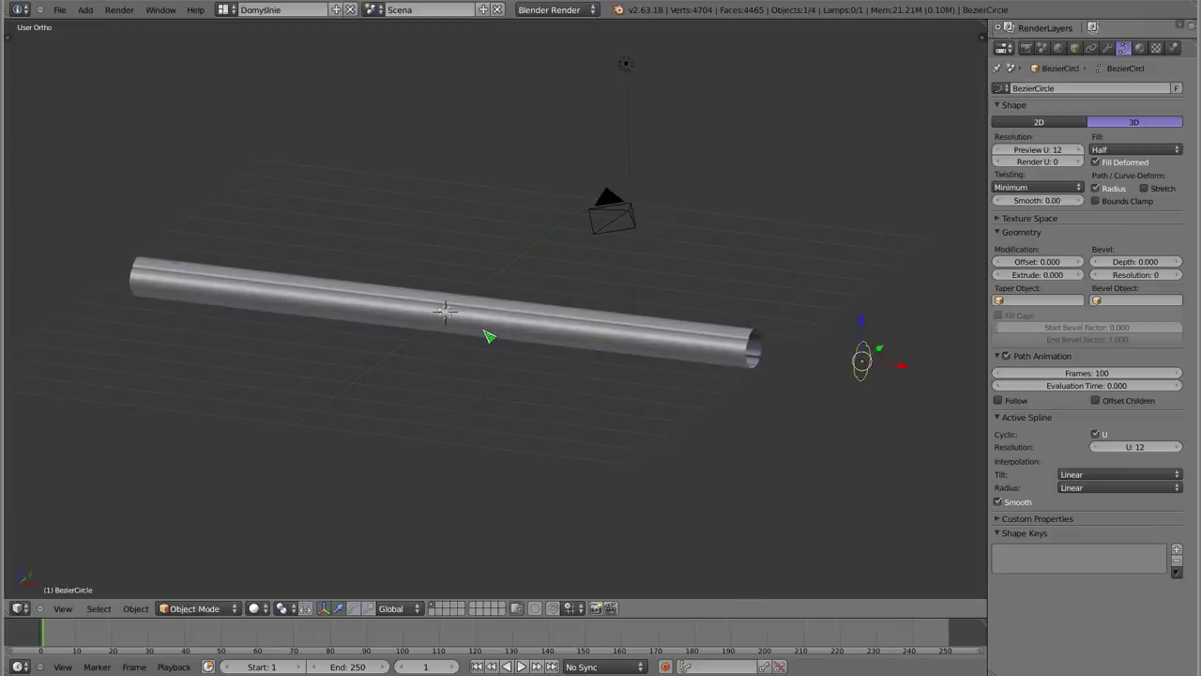
right_click(558, 317)
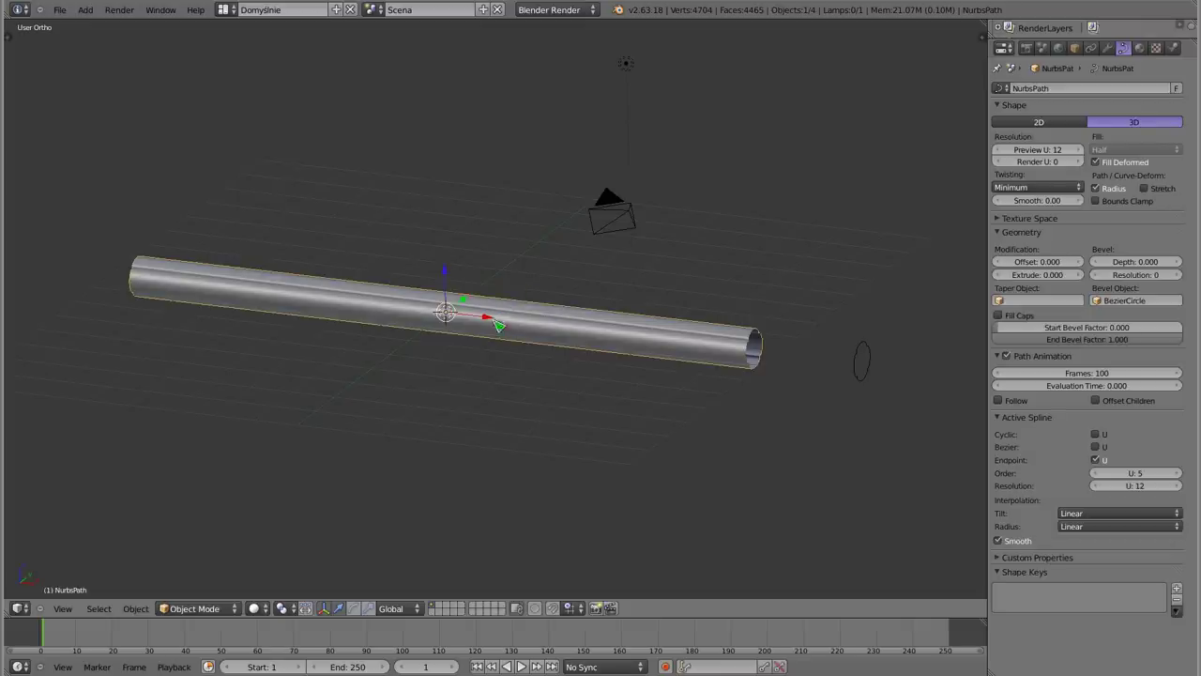
key("Tab")
Remove the path's three middle control points, leaving only its two end points
right_click(324, 292)
right_click(445, 313, "shift")
right_click(598, 329, "shift")
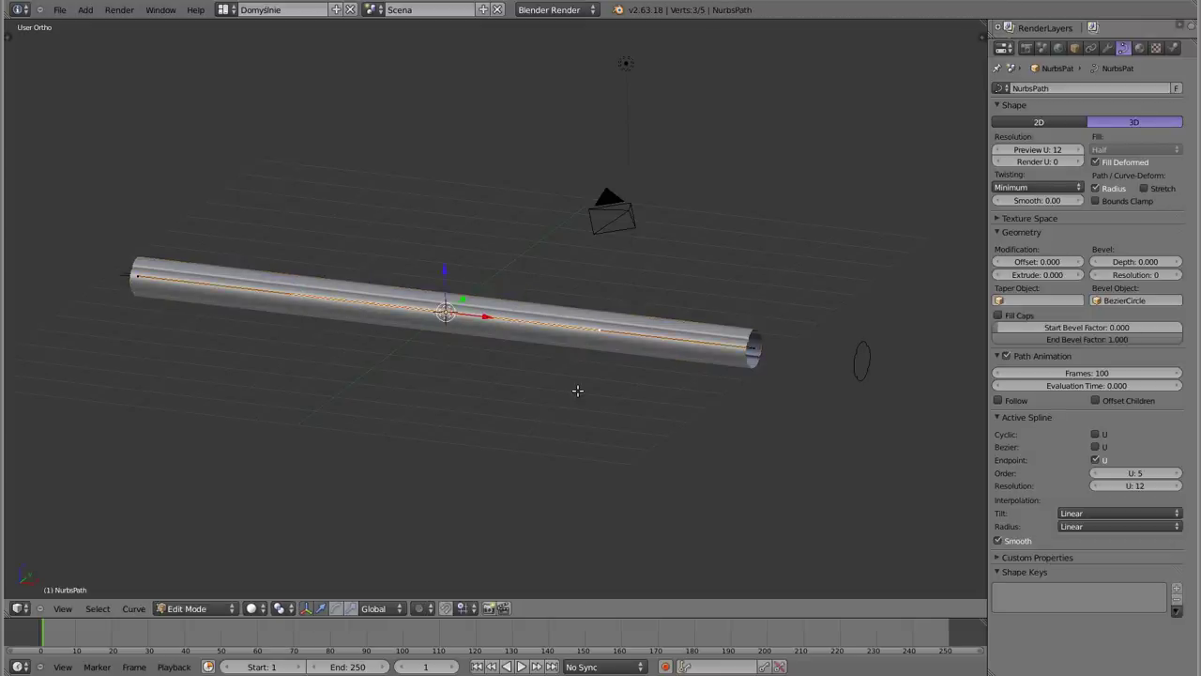
key("x")
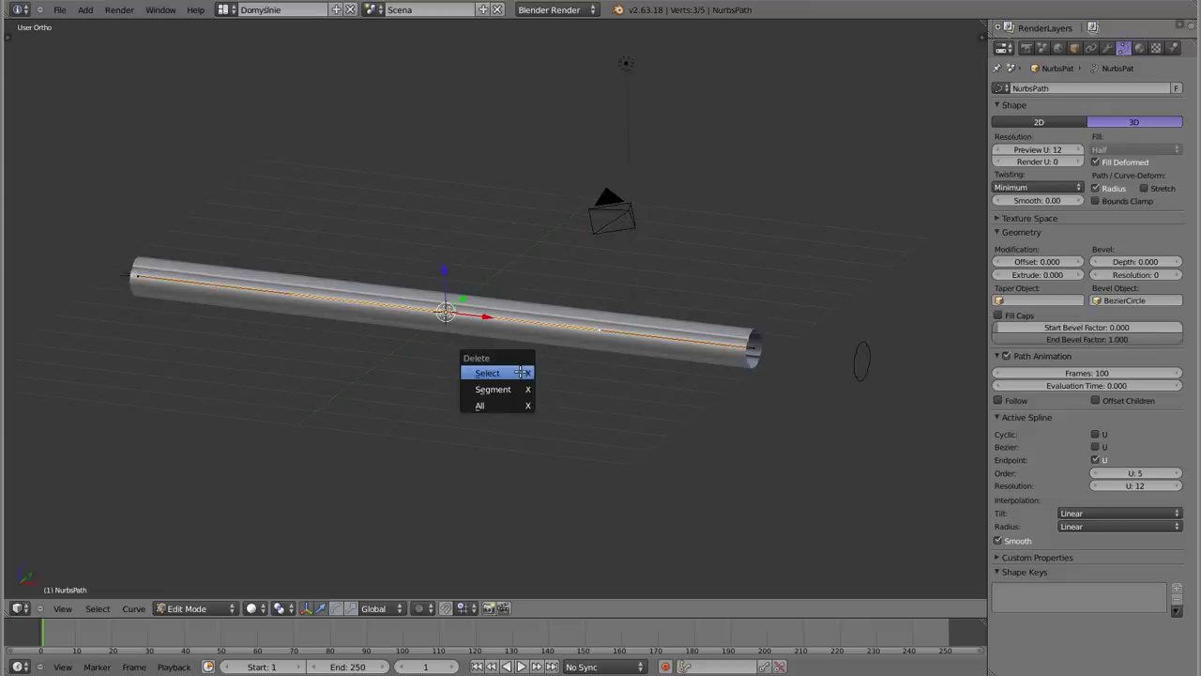
left_click(520, 371)
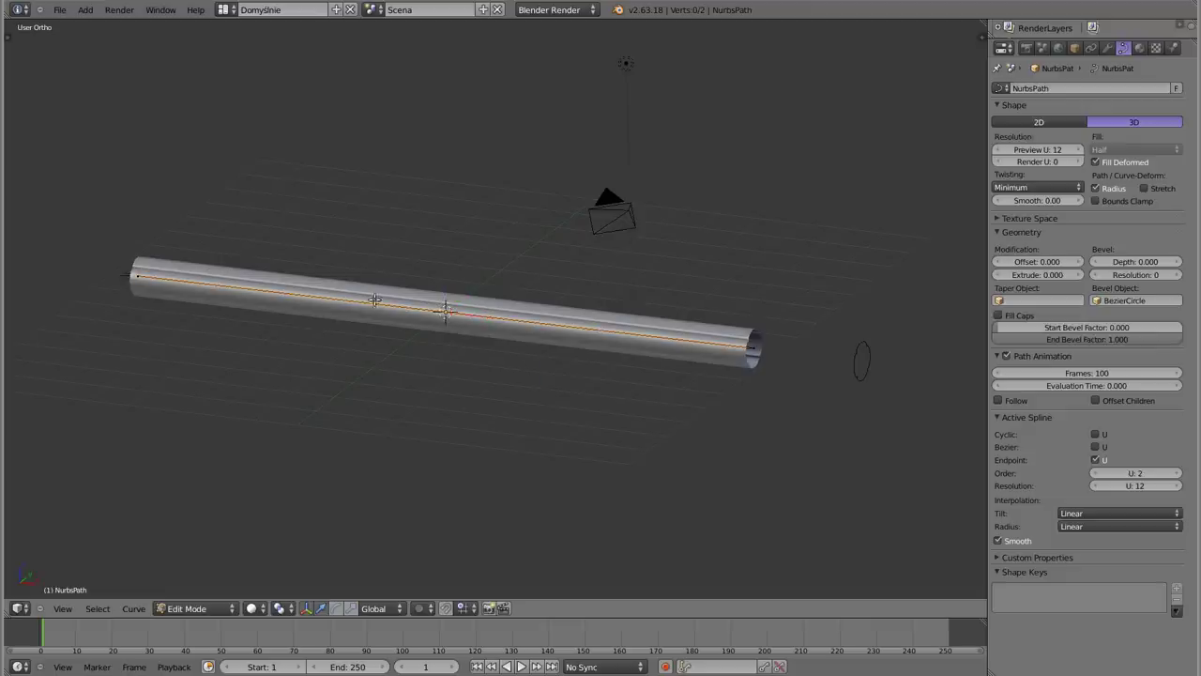
mouse_move(574, 370)
middle_mouse_down()
mouse_move(579, 333)
mouse_move(464, 429)
mouse_move(276, 295)
mouse_move(645, 367)
middle_mouse_up()
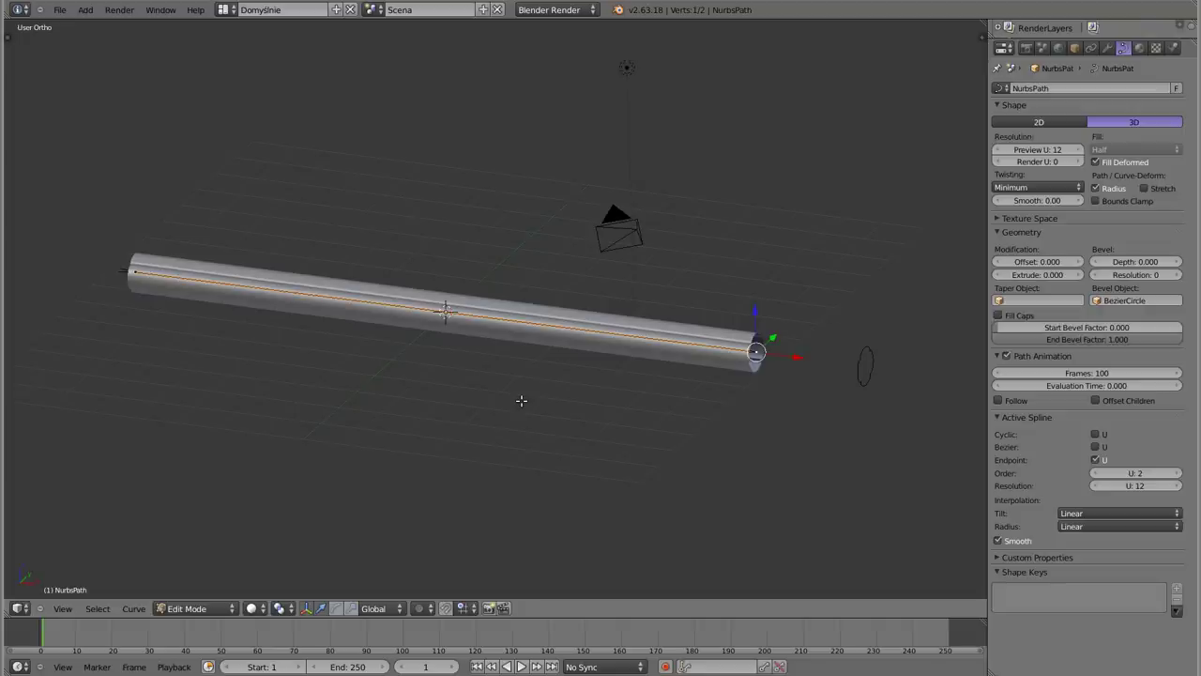
Apply a 360° tilt to the selected end point of the path so the tube spirals
key("ctrl+t")
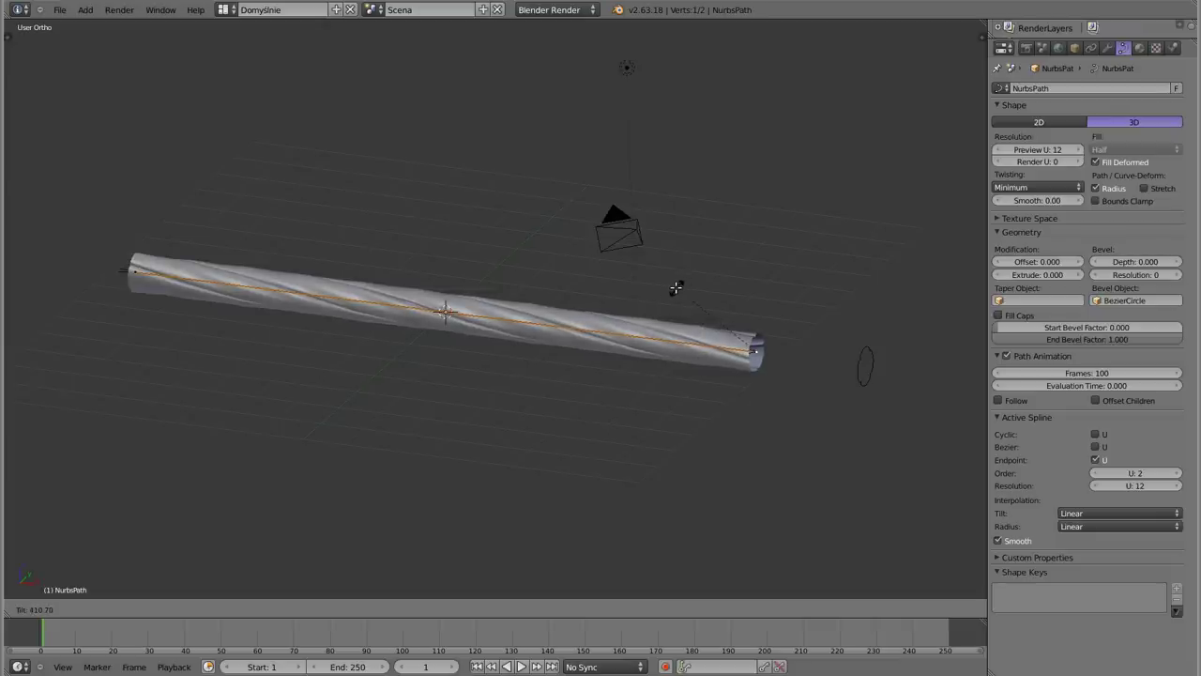
type("360")
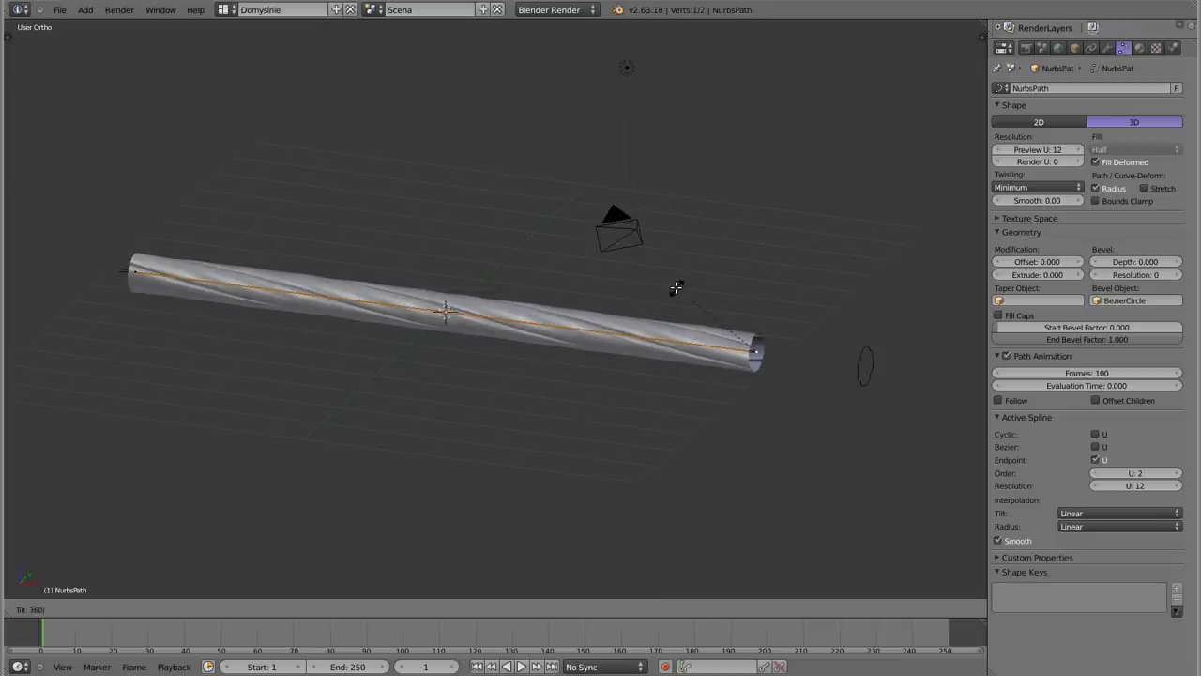
key("Return")
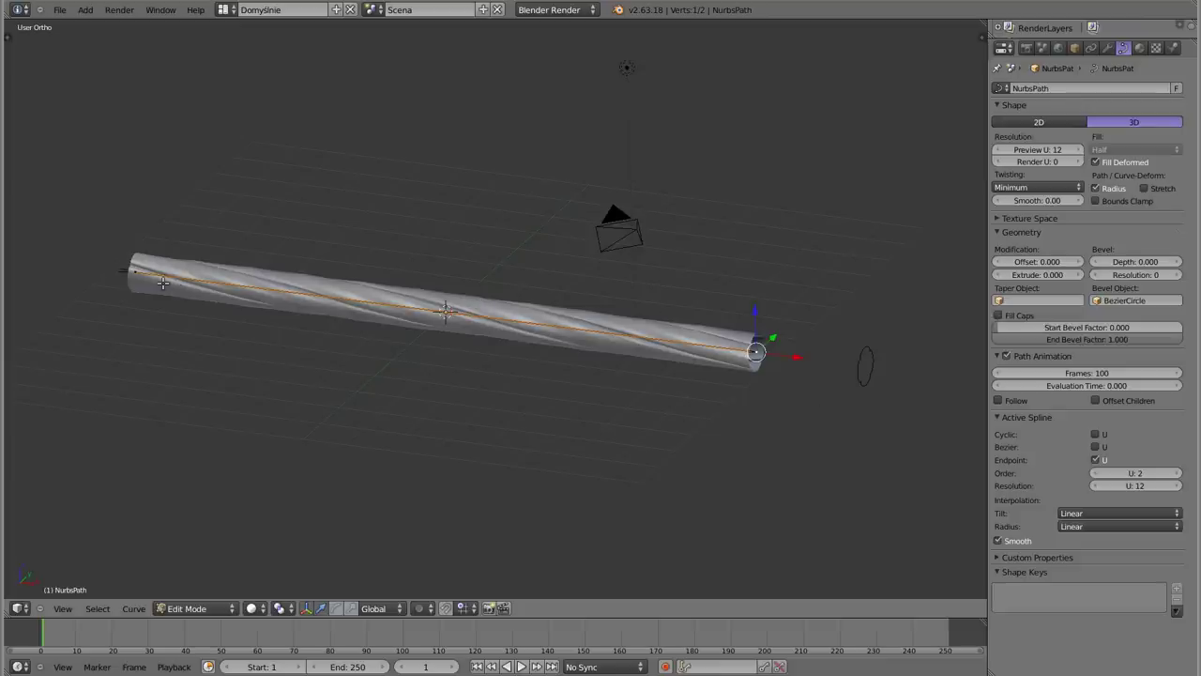
Select both path end points and scale them toward the centre, shortening the tube
right_click(137, 272, "shift")
key("s")
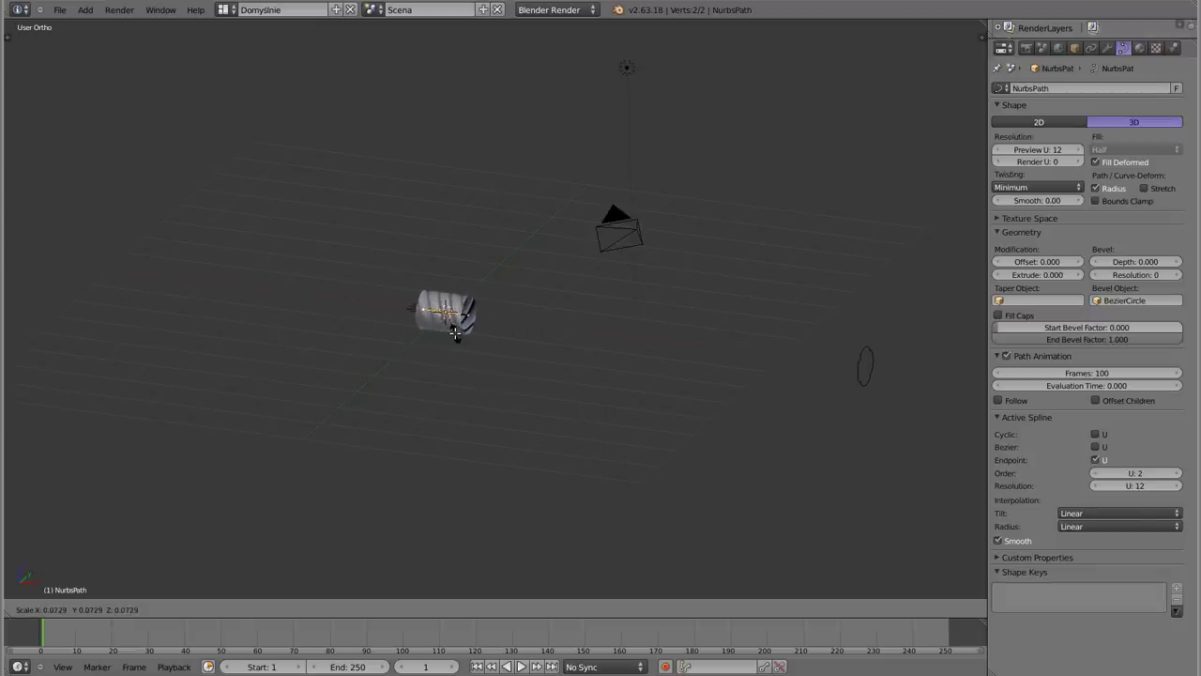
left_click(455, 333)
scroll(455, 319, "up", 3)
scroll(460, 282, "up", 2)
mouse_move(469, 357)
middle_mouse_down()
mouse_move(534, 408)
mouse_move(434, 355)
middle_mouse_up()
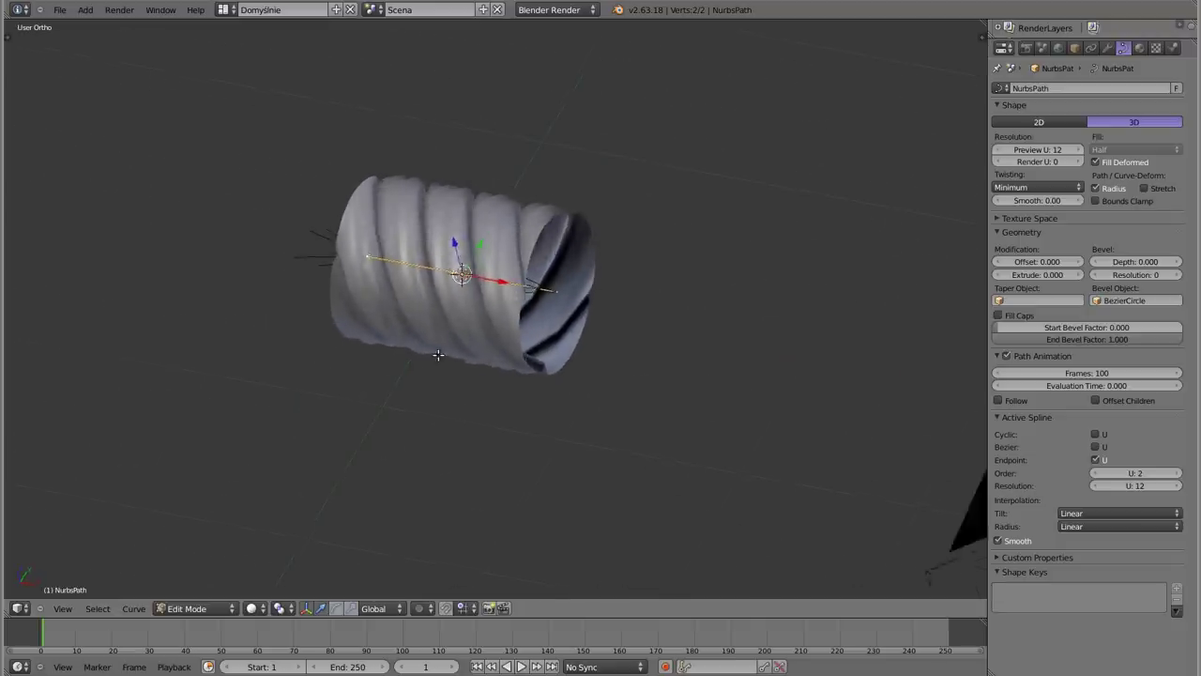
Stretch the path to about 2.2 times its length and return to Object Mode
key("s")
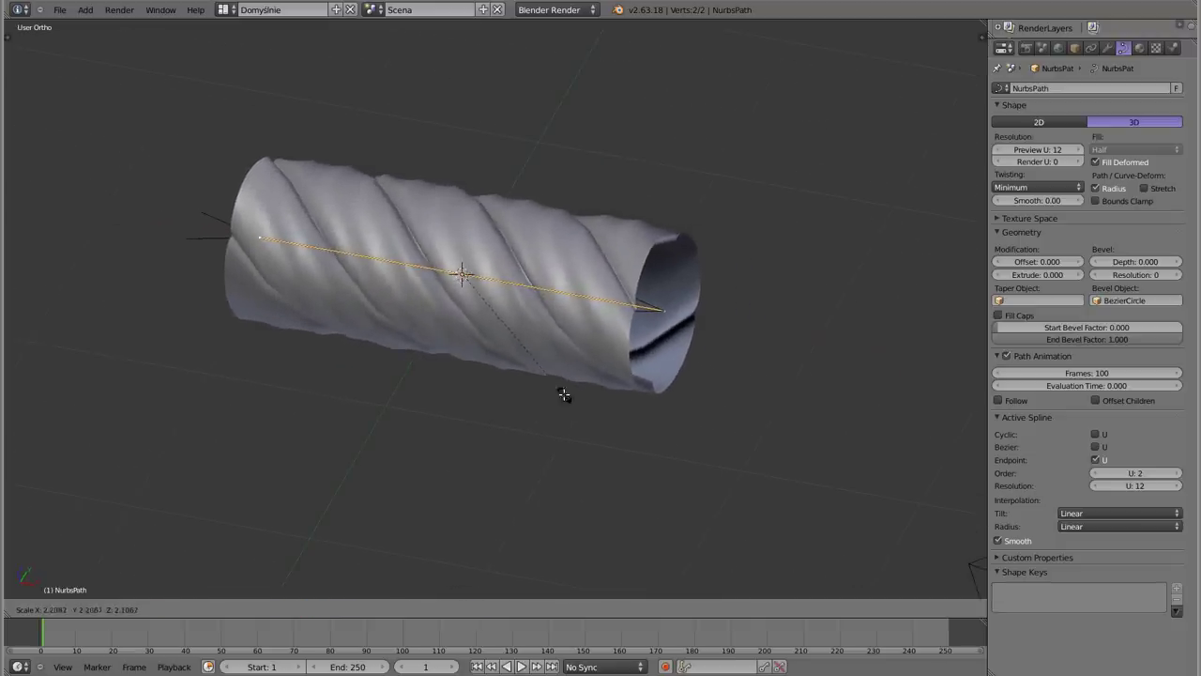
left_click(563, 394)
middle_click_drag(561, 393, 540, 328)
key("Tab")
mouse_move(682, 332)
middle_mouse_down()
mouse_move(549, 388)
mouse_move(561, 353)
middle_mouse_up()
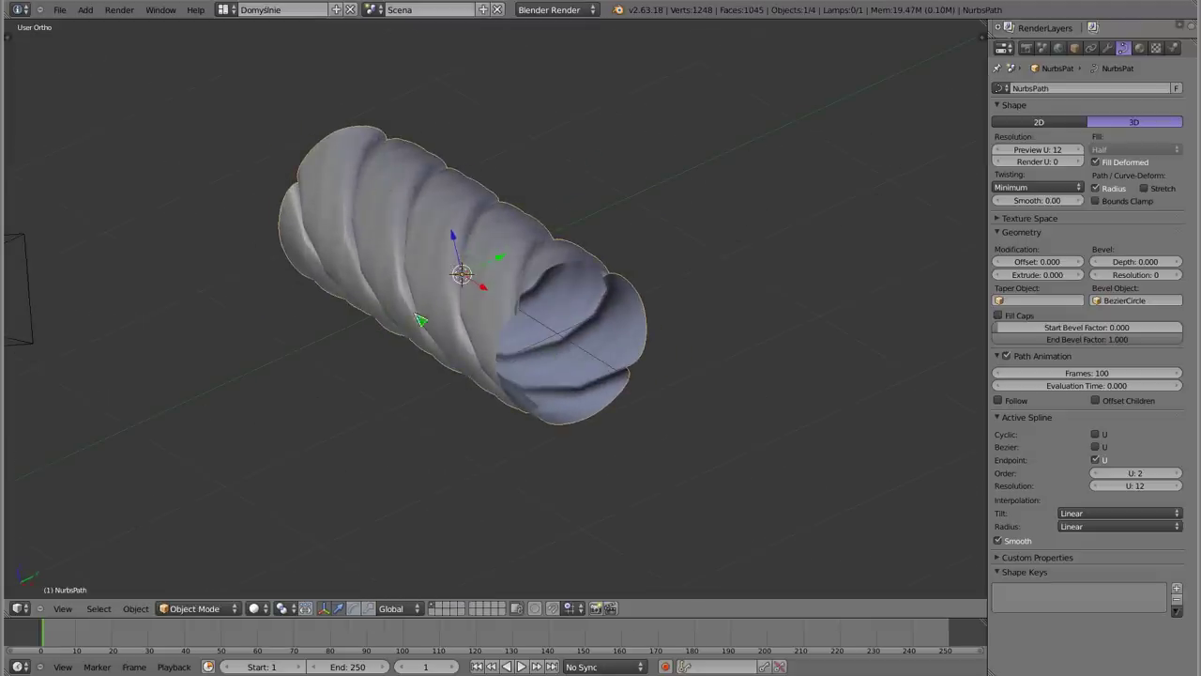
mouse_move(400, 316)
middle_mouse_down()
mouse_move(635, 279)
mouse_move(451, 263)
mouse_move(429, 322)
middle_mouse_up()
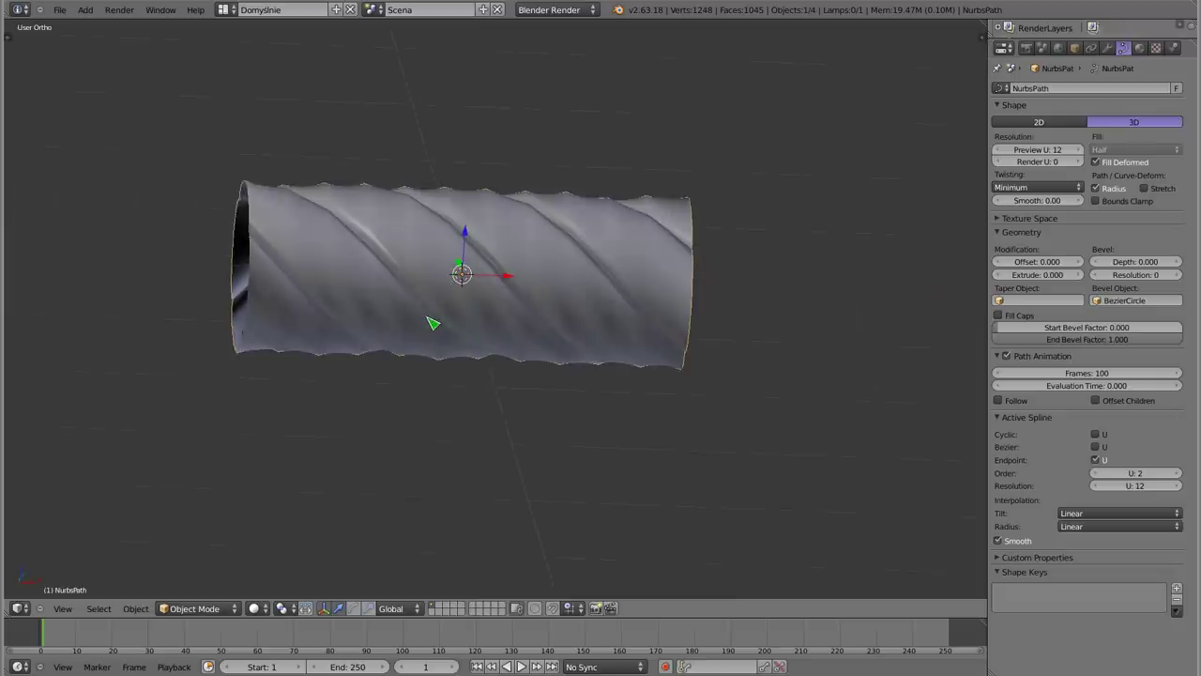
middle_click_drag(508, 380, 464, 402)
scroll(522, 356, "down", 2)
scroll(603, 405, "down", 2)
mouse_move(603, 404)
middle_mouse_down()
mouse_move(708, 349)
mouse_move(713, 357)
middle_mouse_up()
right_click(813, 366)
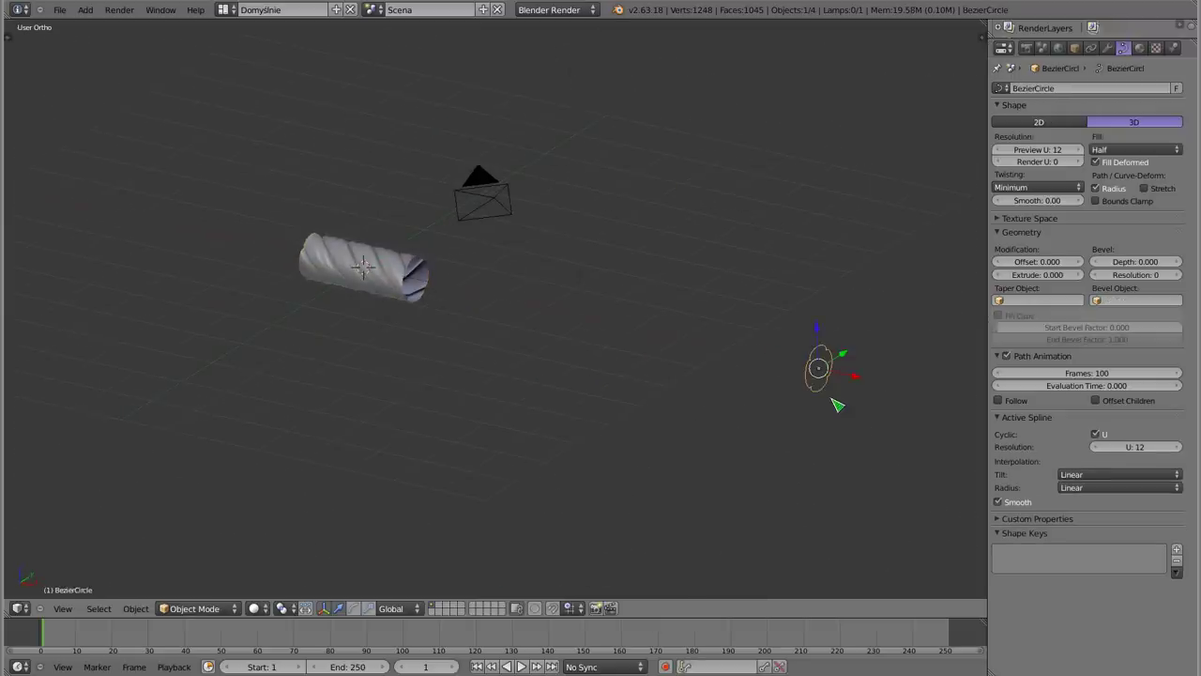
Frame the bevel circle in Right view and select its four main control points
key("KP_3")
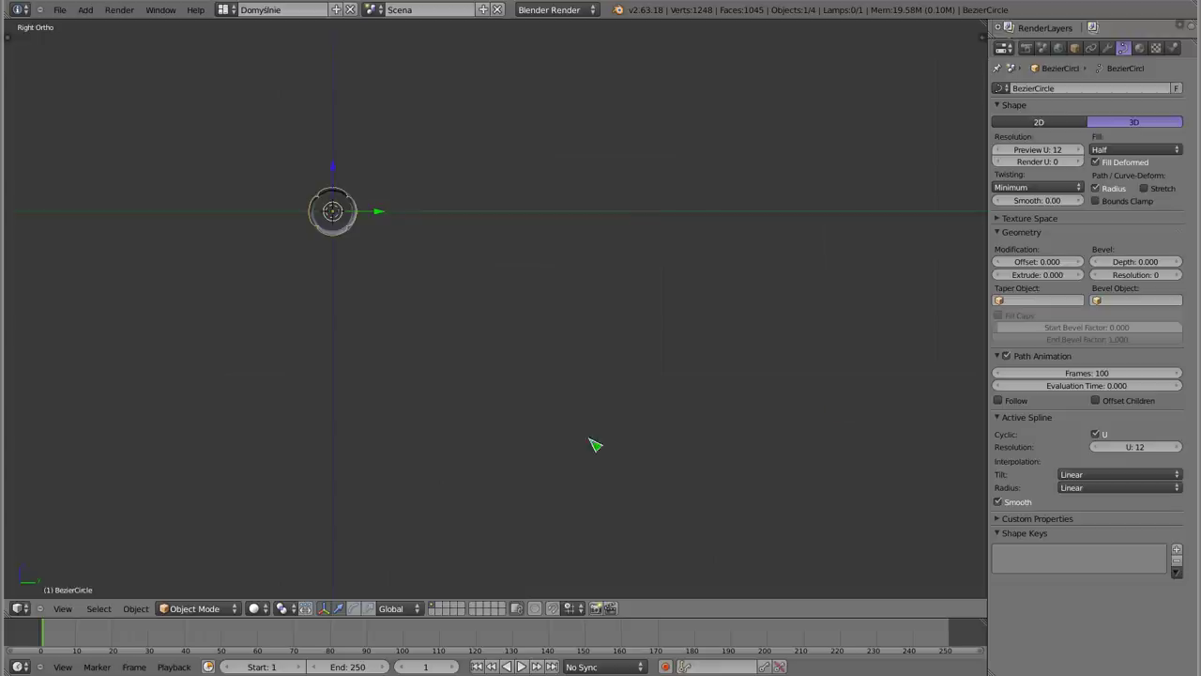
key("KP_Decimal")
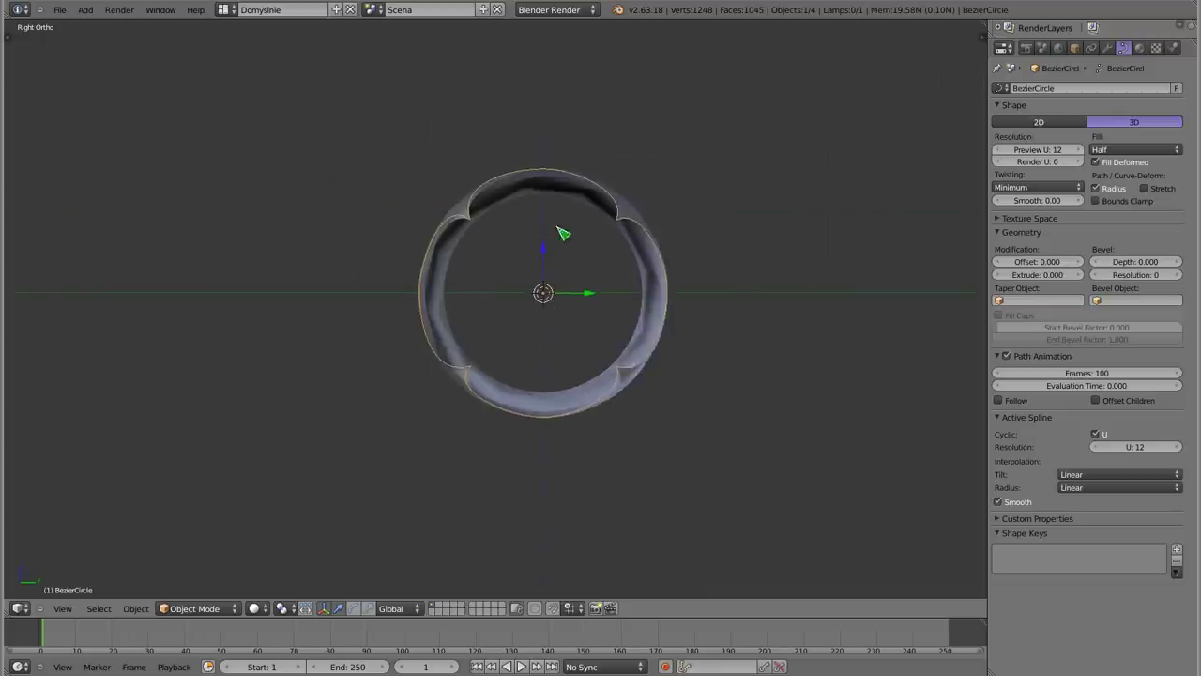
key("Tab")
right_click(541, 169)
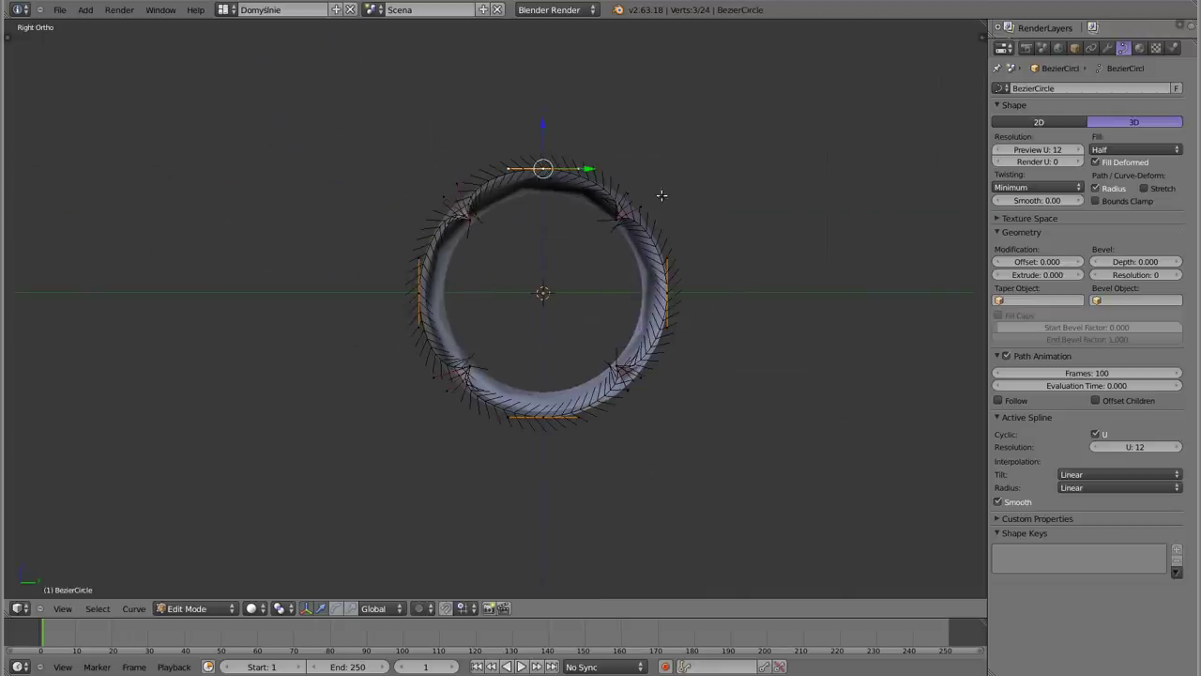
right_click(676, 289, "shift")
right_click(547, 436, "shift")
right_click(418, 292, "shift")
Scale the four points to 0.2903 and return to Object Mode
key("s")
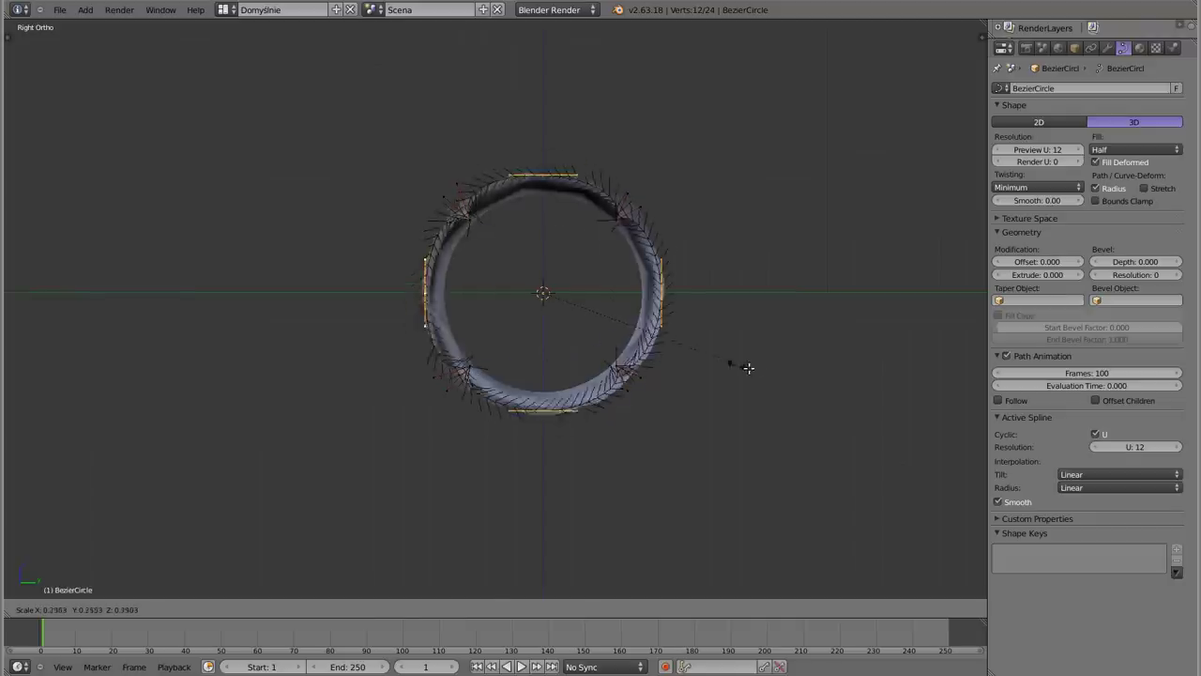
left_click(727, 357)
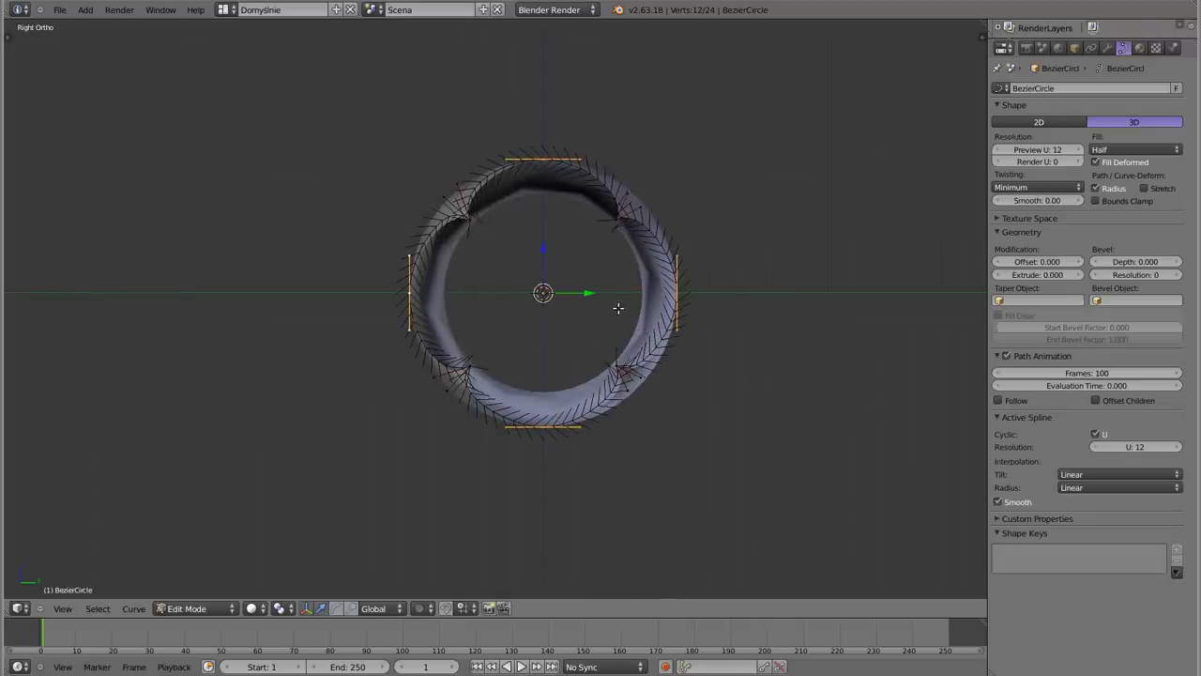
key("Tab")
mouse_move(563, 290)
middle_mouse_down()
mouse_move(582, 311)
mouse_move(611, 303)
middle_mouse_up()
scroll(451, 284, "down", 5)
mouse_move(451, 284)
middle_mouse_down()
mouse_move(201, 287)
mouse_move(446, 295)
mouse_move(707, 378)
mouse_move(719, 335)
mouse_move(451, 327)
mouse_move(554, 364)
mouse_move(608, 351)
middle_mouse_up()
right_click(472, 346)
scroll(387, 329, "up", 4)
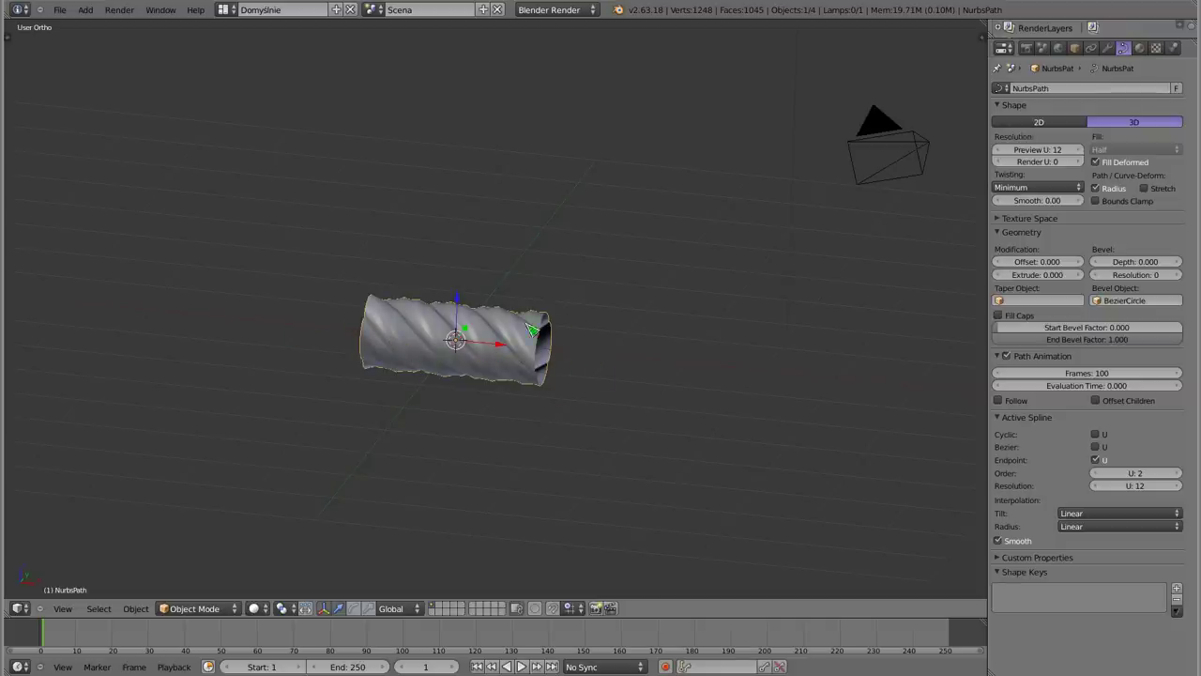
scroll(370, 349, "up", 4)
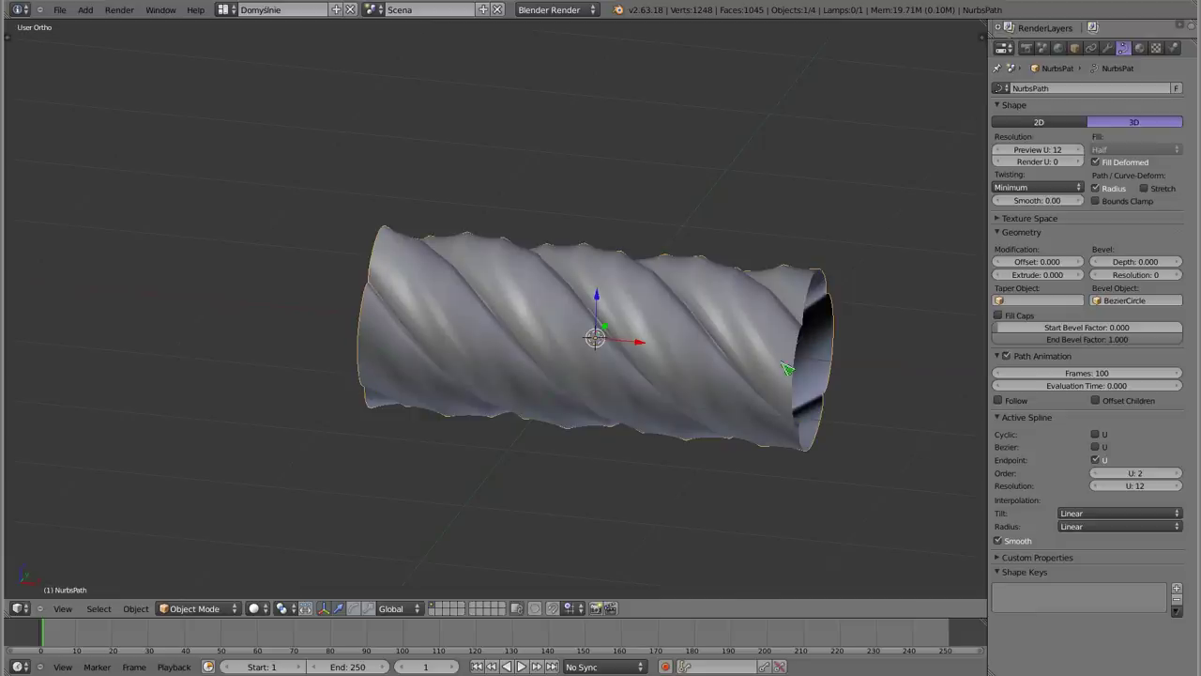
middle_click_drag(777, 338, 444, 284)
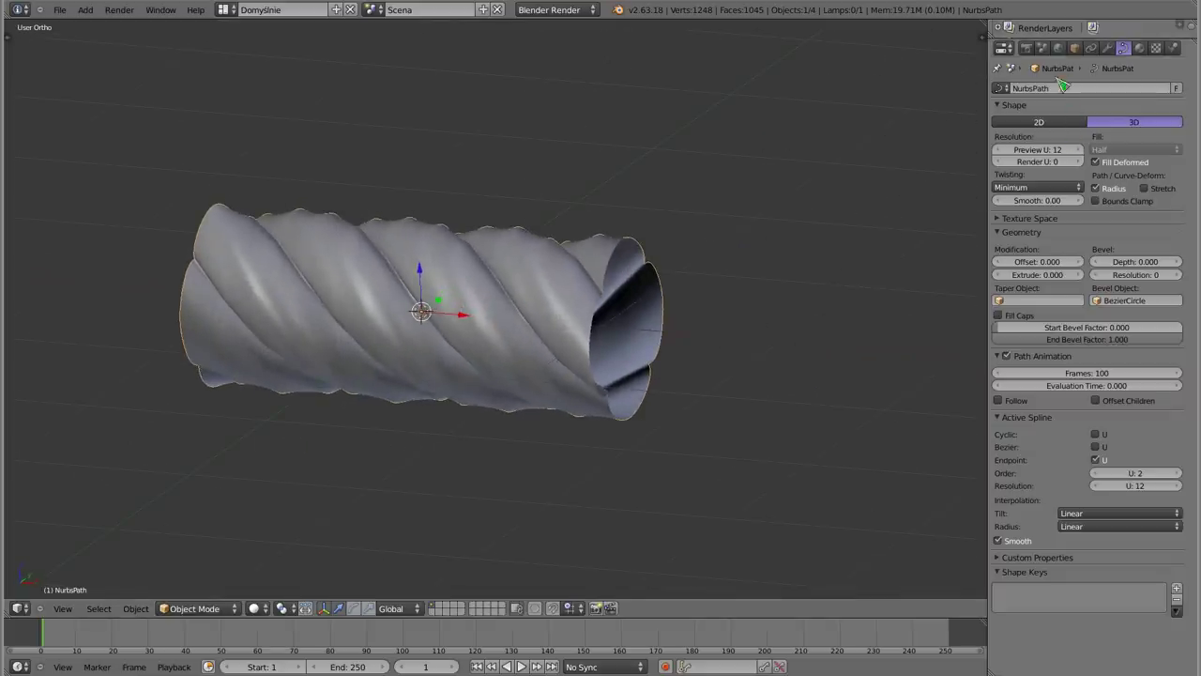
Add an Array modifier to the tube and fine-tune its relative offset
left_click(1110, 49)
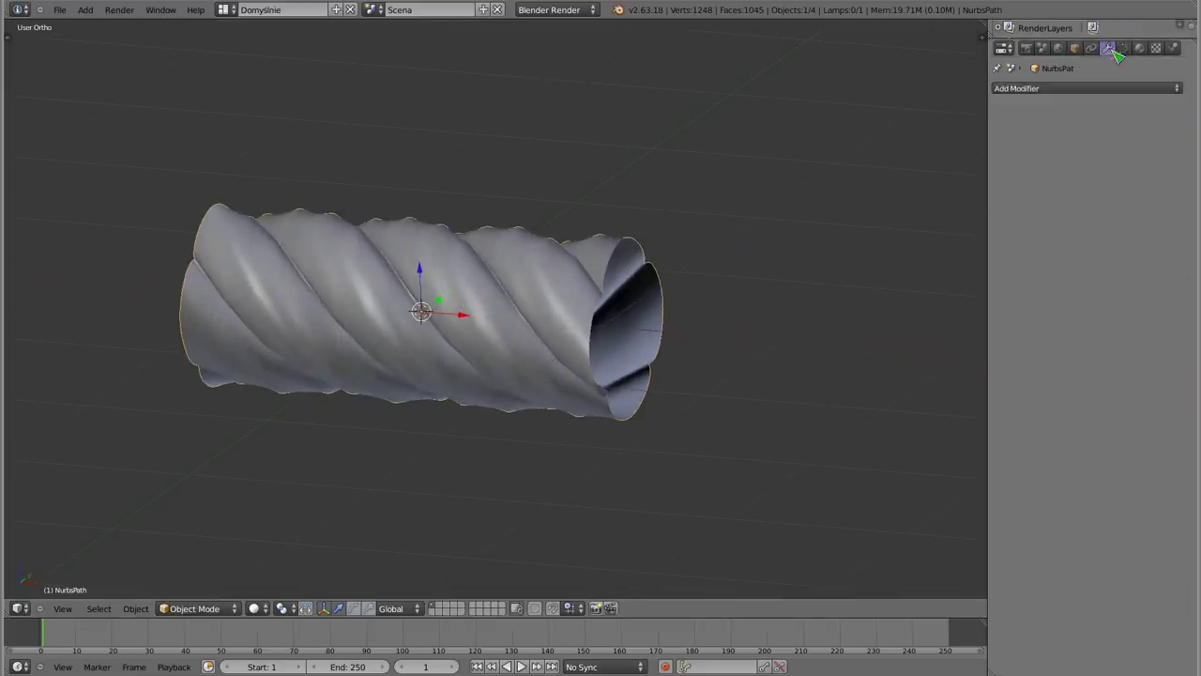
left_click(1085, 90)
left_click(957, 114)
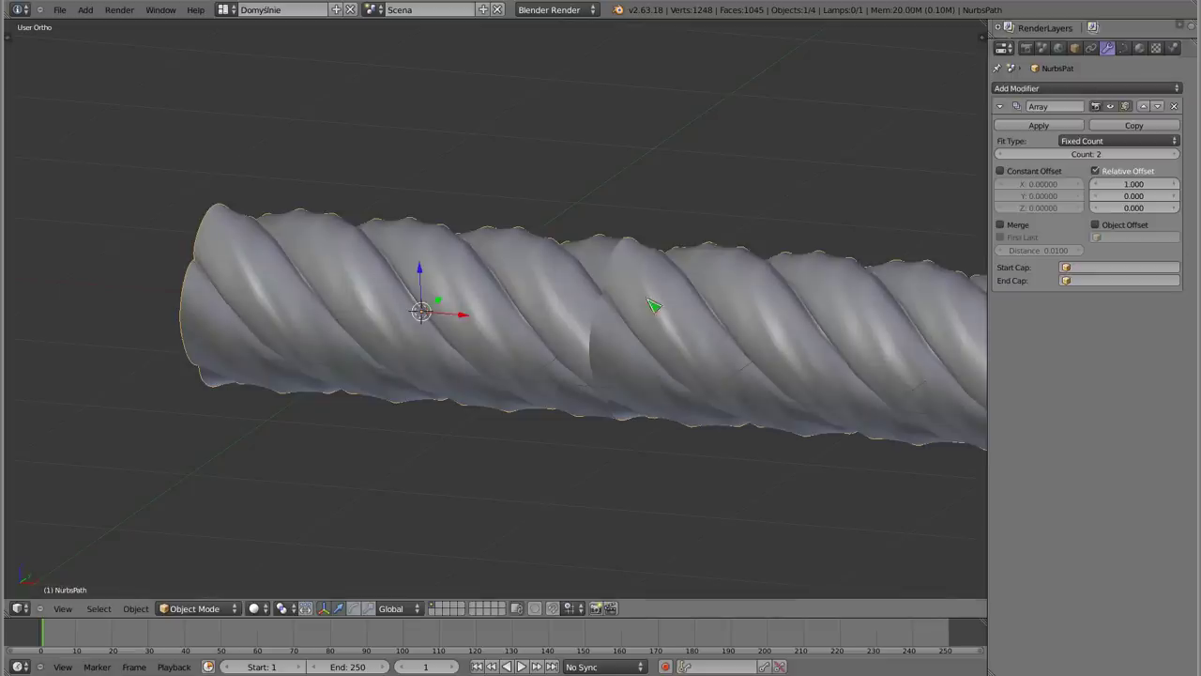
mouse_move(629, 347)
middle_mouse_down()
mouse_move(536, 420)
mouse_move(649, 407)
middle_mouse_up()
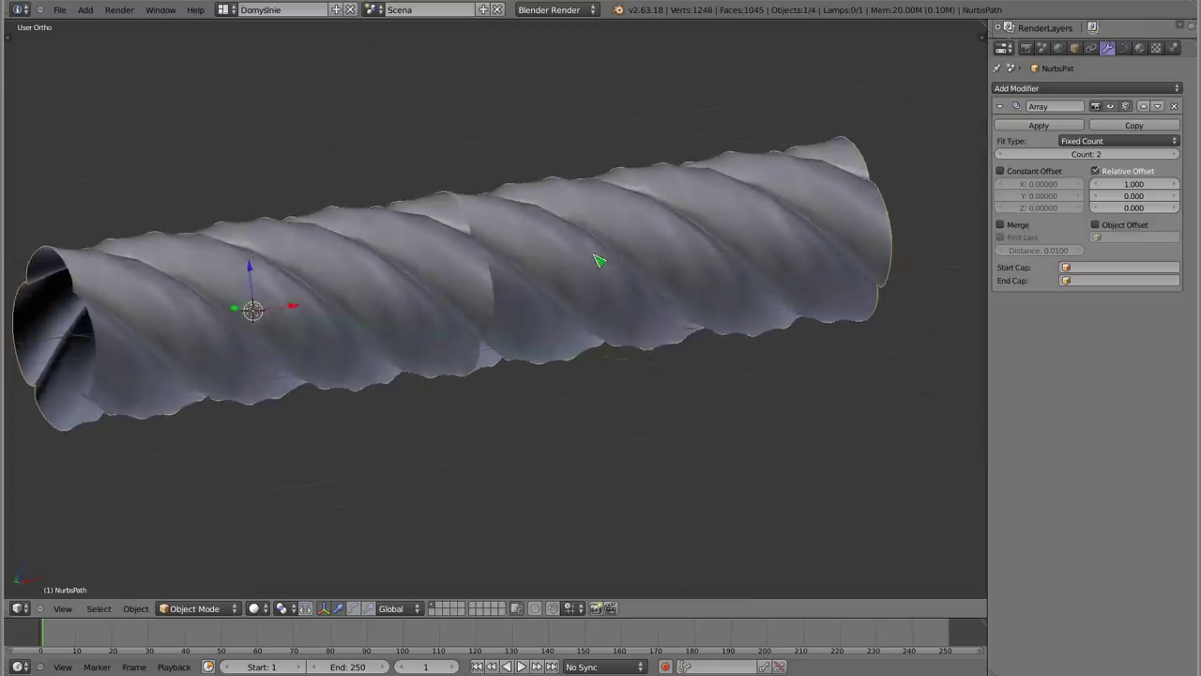
scroll(446, 225, "up", 5)
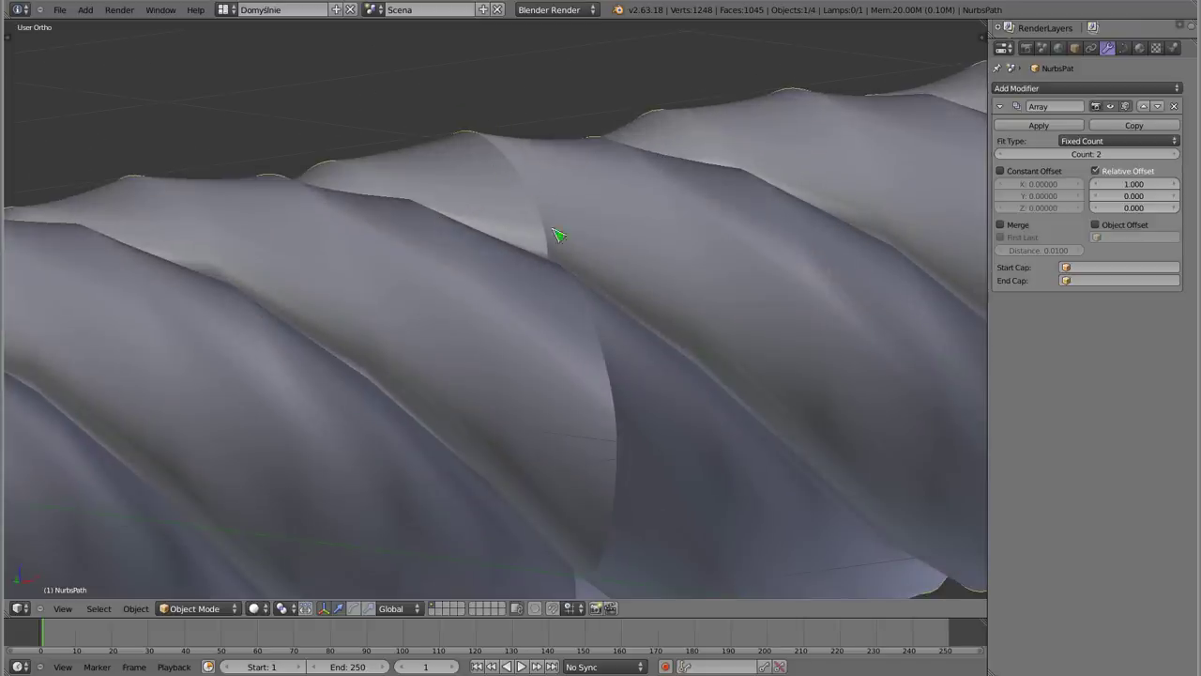
middle_click_drag(642, 369, 629, 420)
mouse_move(416, 367)
middle_mouse_down()
mouse_move(383, 423)
mouse_move(421, 410)
middle_mouse_up()
mouse_move(1142, 188)
left_mouse_down()
mouse_move(1122, 188)
mouse_move(1143, 184)
left_mouse_up()
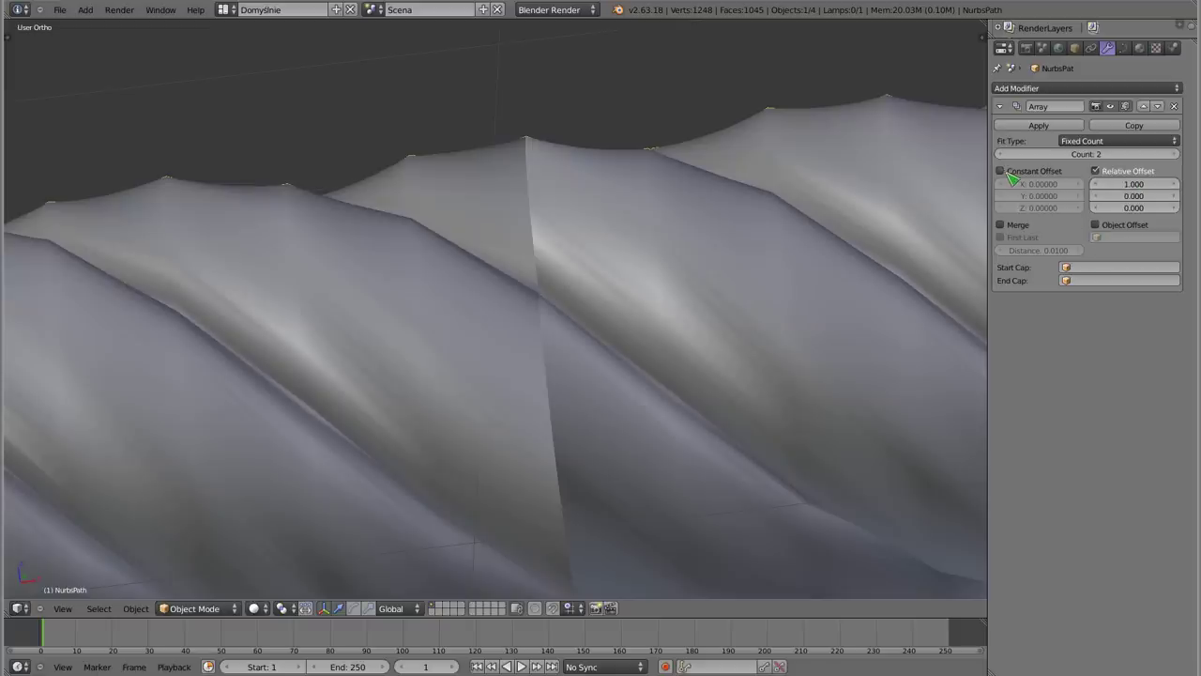
scroll(545, 294, "down", 6)
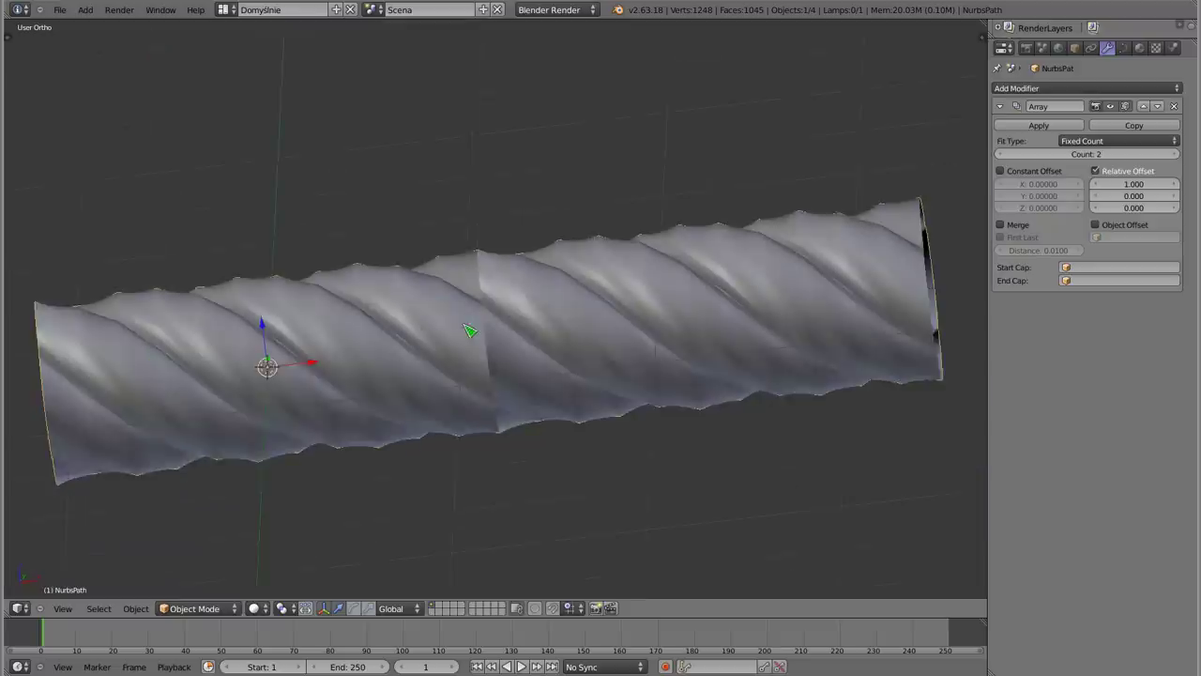
mouse_move(528, 332)
middle_mouse_down()
mouse_move(619, 394)
mouse_move(604, 370)
middle_mouse_up()
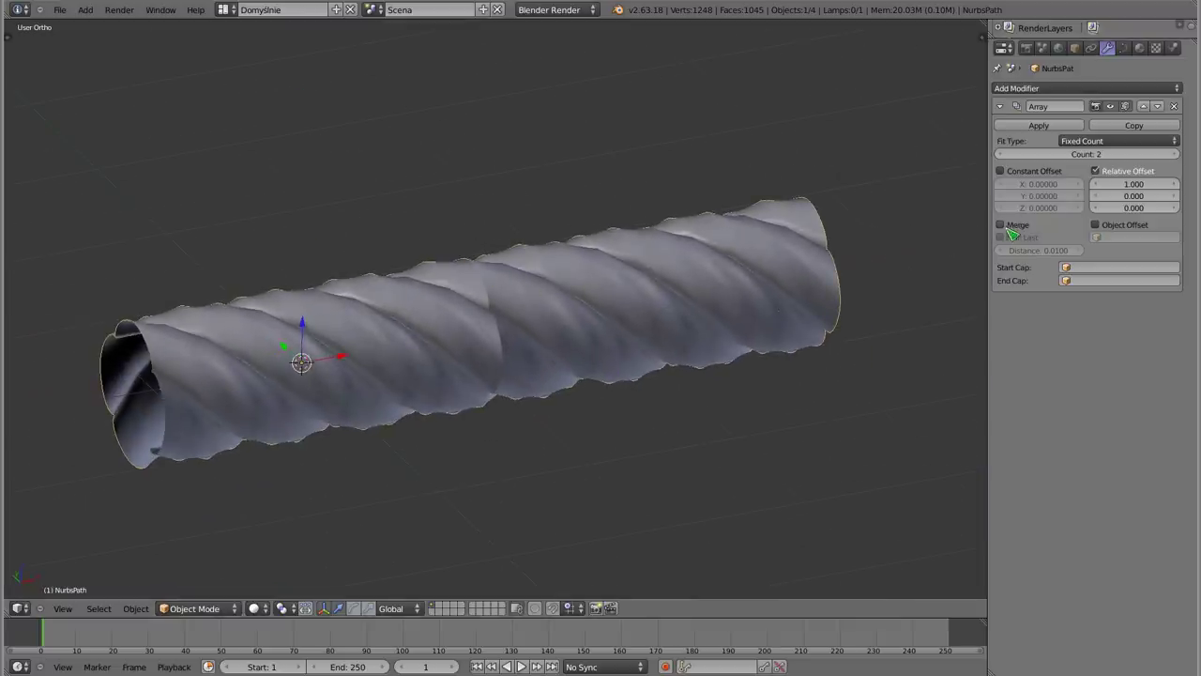
Enable Merge so the copies' touching ends weld together
left_click(1000, 225)
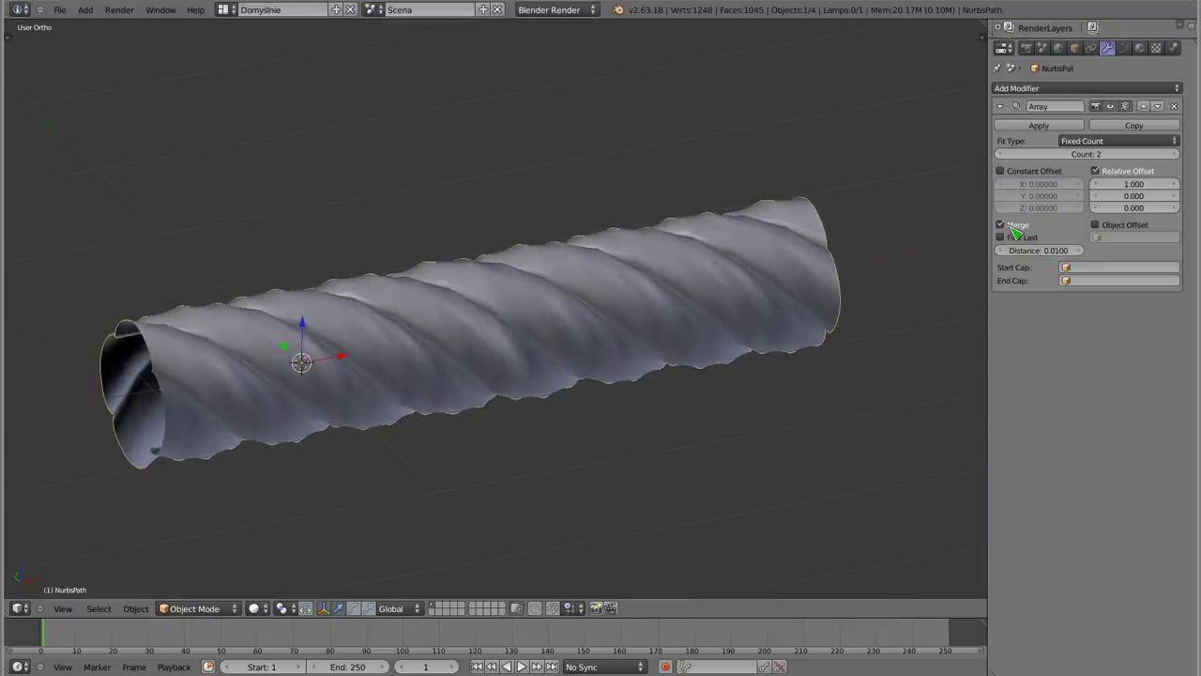
mouse_move(638, 365)
middle_mouse_down()
mouse_move(536, 429)
mouse_move(504, 399)
middle_mouse_up()
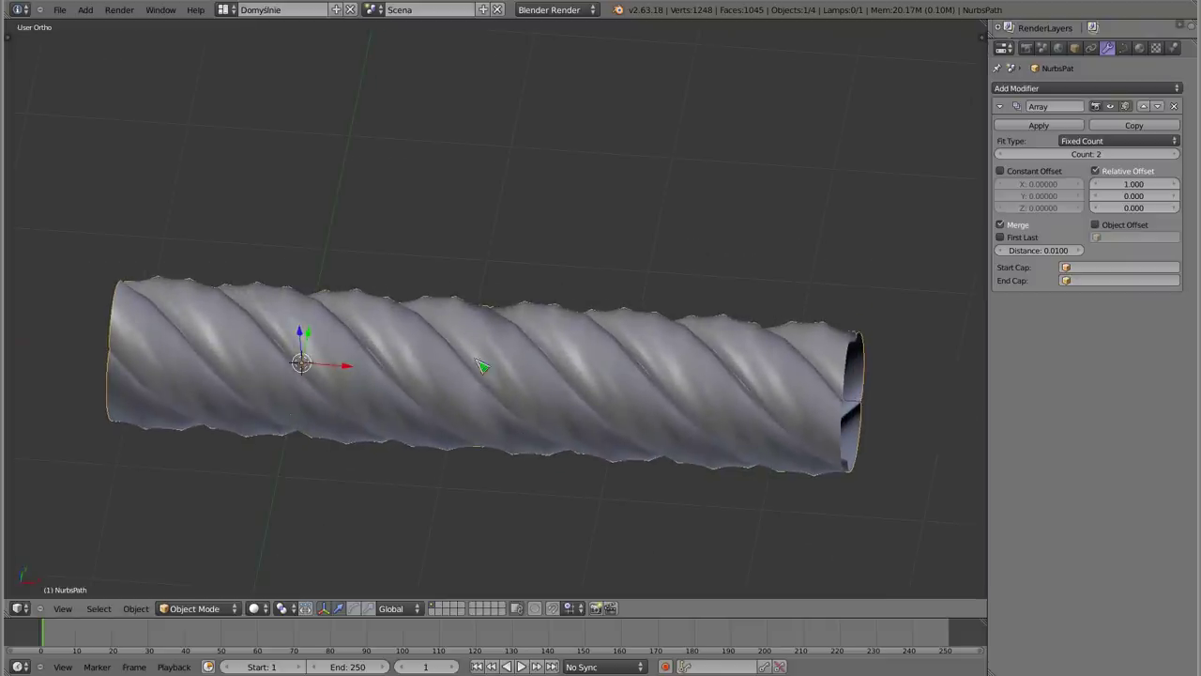
mouse_move(484, 448)
middle_mouse_down()
mouse_move(485, 32)
mouse_move(465, 249)
middle_mouse_up()
scroll(460, 282, "down", 6)
scroll(460, 328, "down", 3)
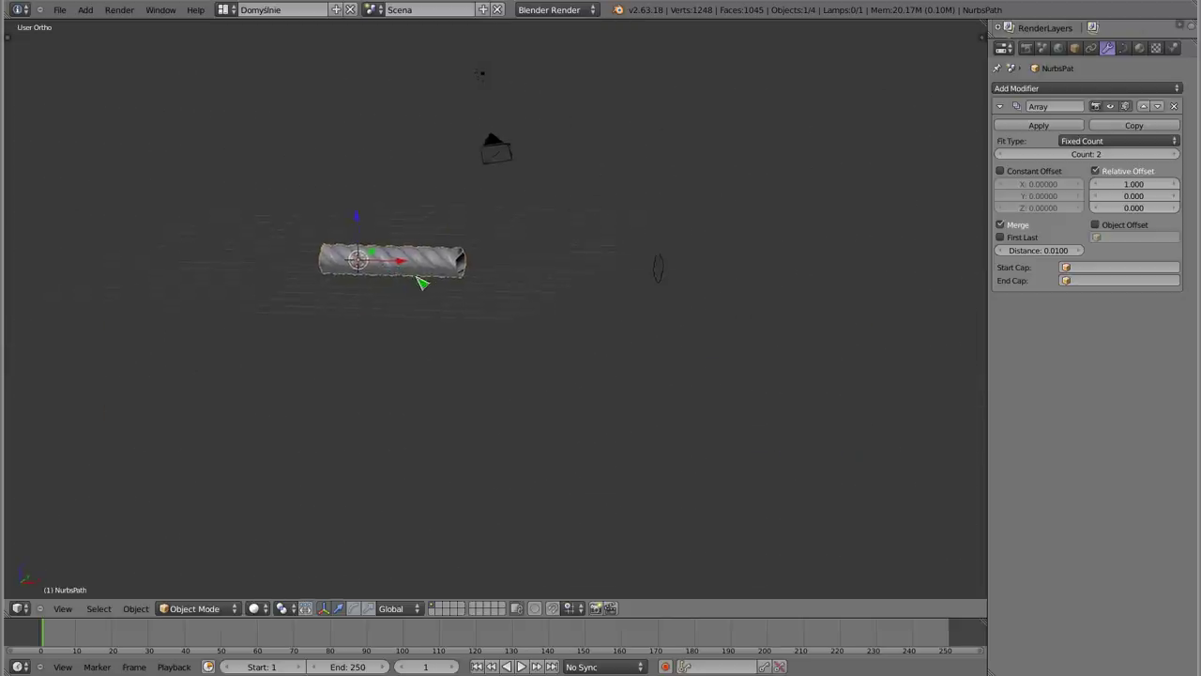
mouse_move(462, 374)
middle_mouse_down()
mouse_move(423, 397)
mouse_move(460, 328)
middle_mouse_up()
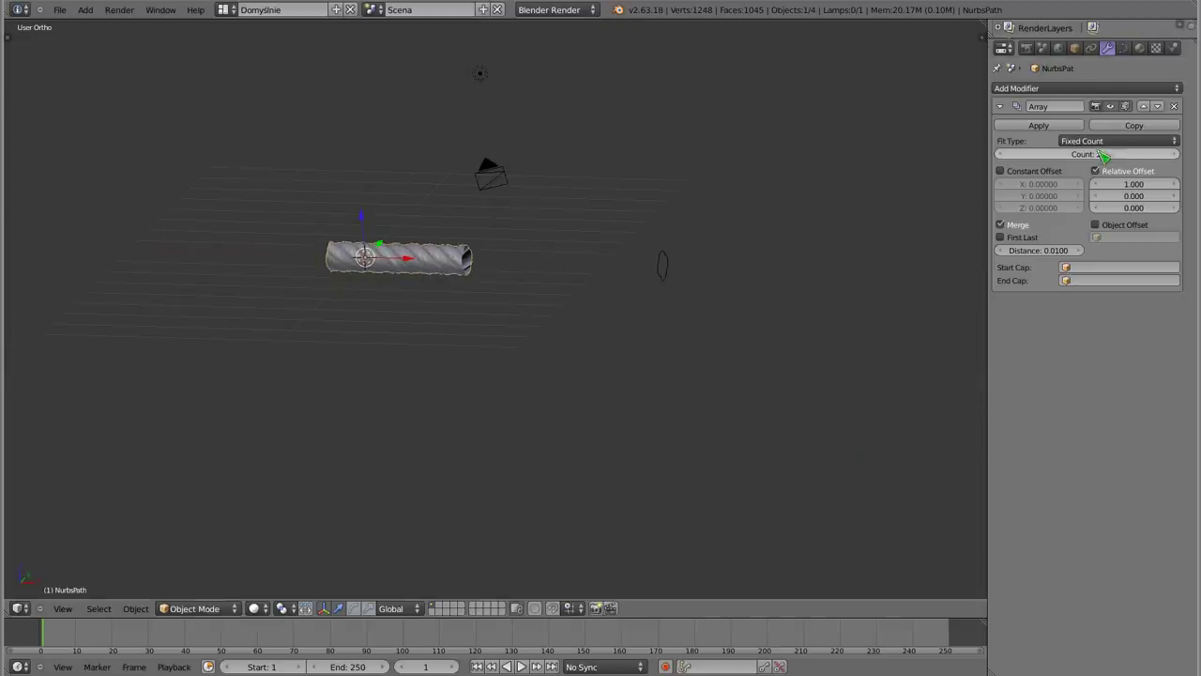
Raise the array Count from 2 to 10
left_click(1173, 156)
left_click(1173, 156)
left_click(1175, 156)
left_click(1176, 157)
left_click(1178, 157)
left_click(1180, 157)
middle_click_drag(804, 273, 711, 318, "shift")
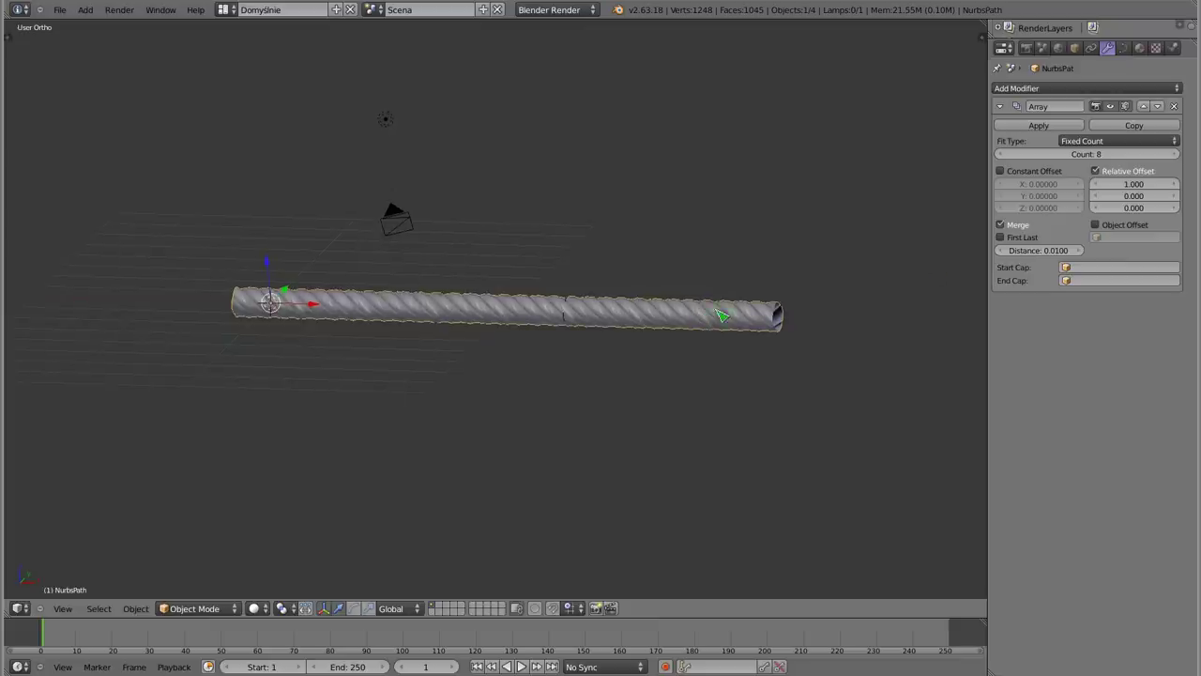
left_click(1175, 156)
left_click(1175, 156)
mouse_move(566, 330)
middle_mouse_down()
mouse_move(504, 378)
mouse_move(571, 341)
mouse_move(409, 337)
mouse_move(616, 295)
mouse_move(610, 340)
mouse_move(759, 328)
mouse_move(798, 246)
middle_mouse_up()
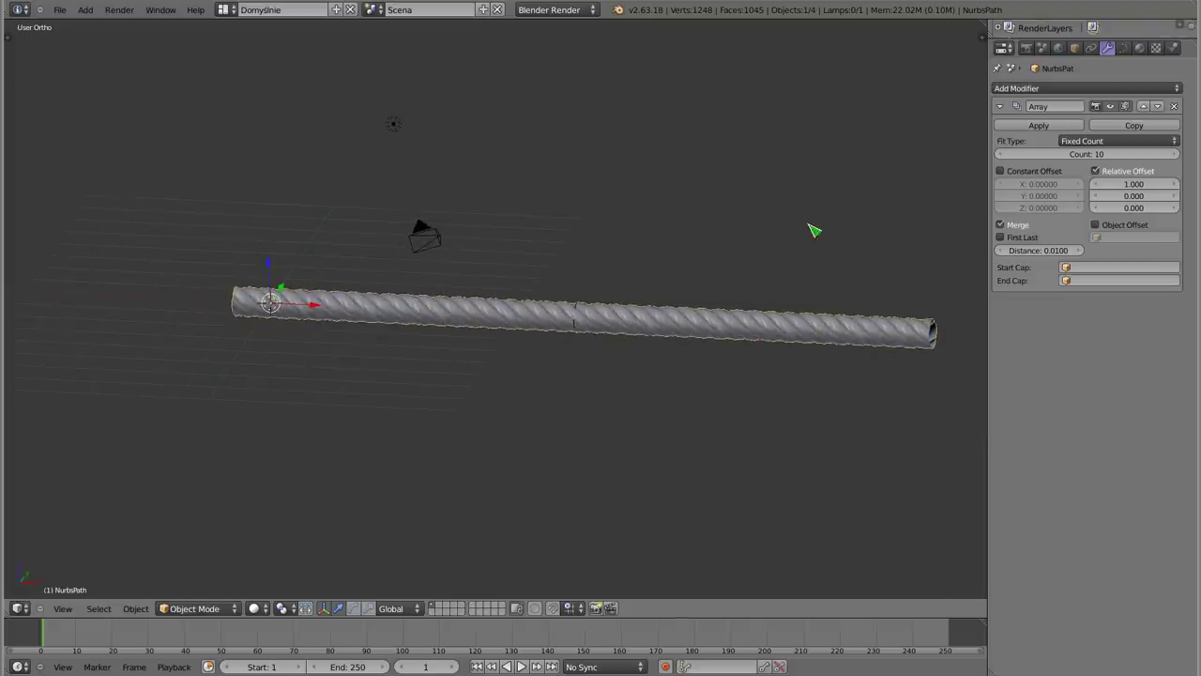
Add a new Bezier curve to the scene
key("shift+a")
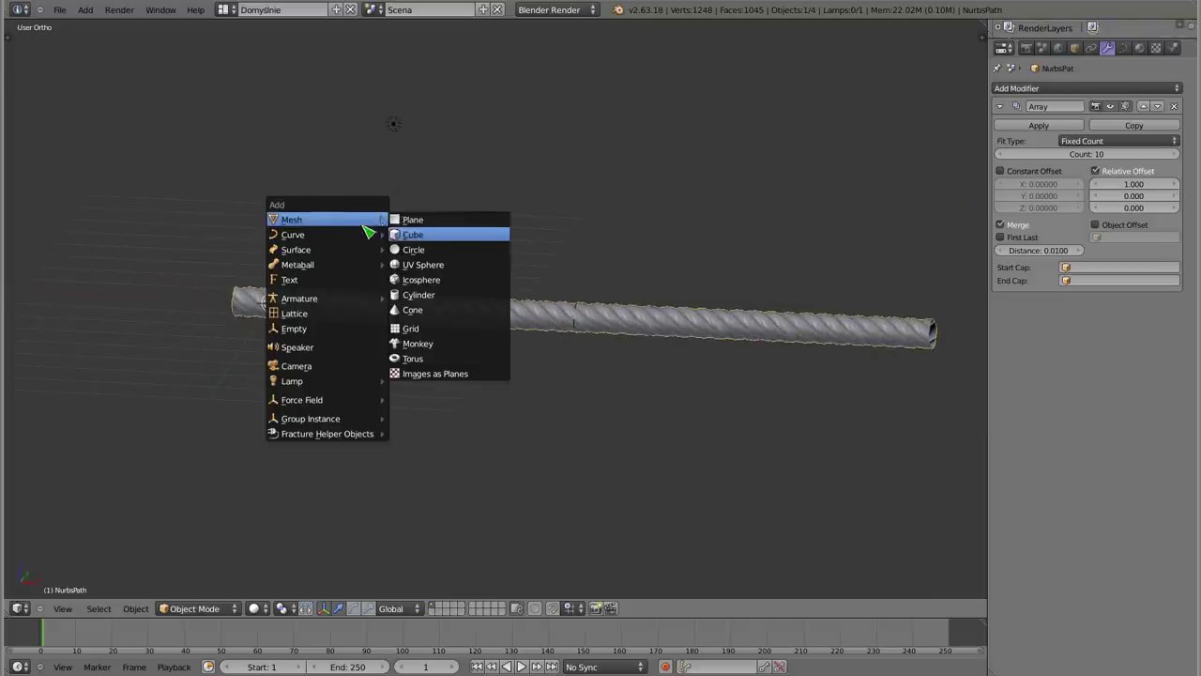
left_click(469, 244)
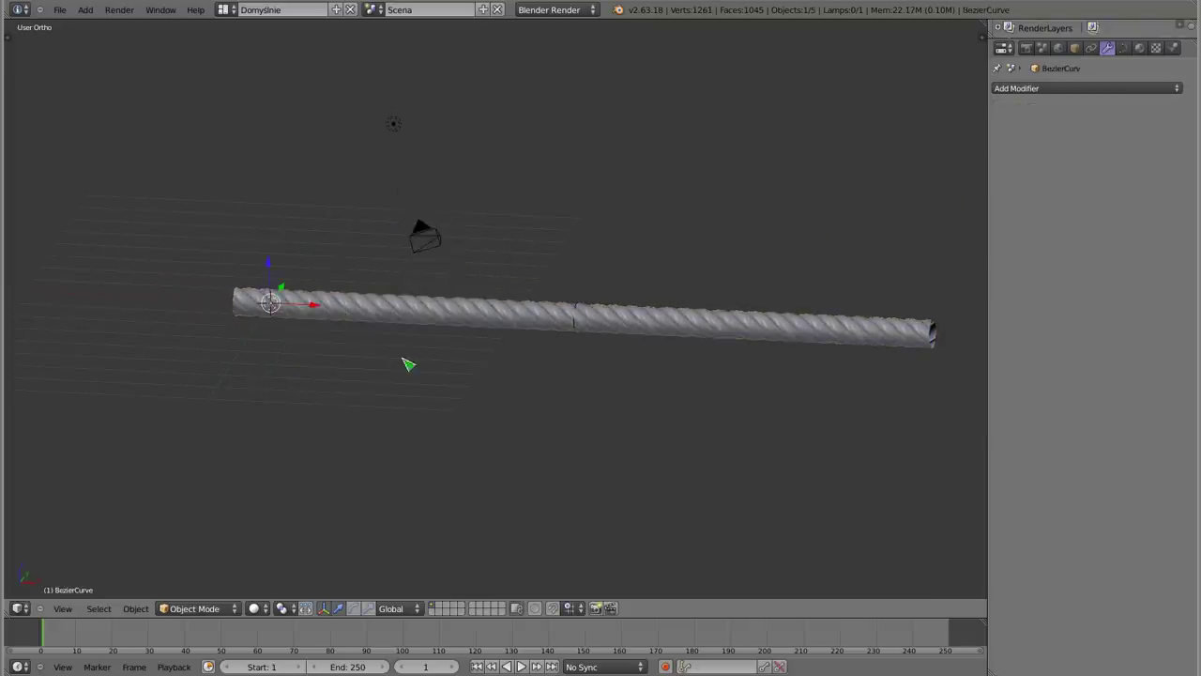
mouse_move(378, 353)
middle_mouse_down()
mouse_move(456, 372)
mouse_move(832, 407)
mouse_move(219, 284)
middle_mouse_up()
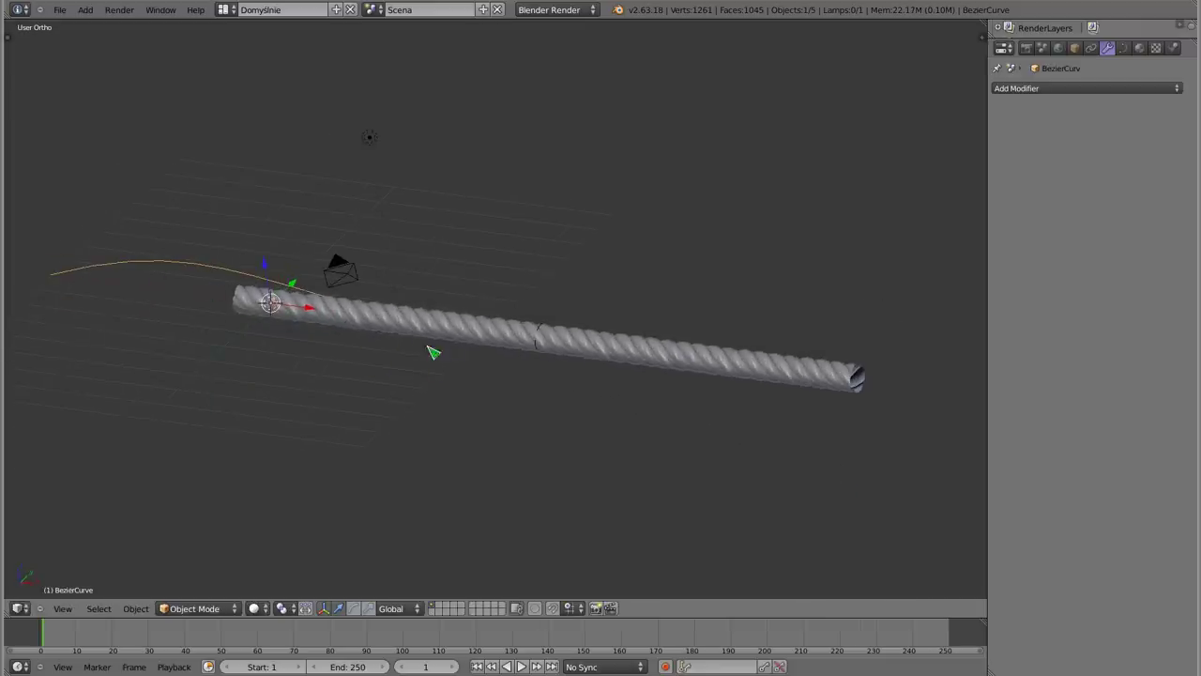
Give the rope a Curve modifier with BezierCurve as its deform object
right_click(457, 340)
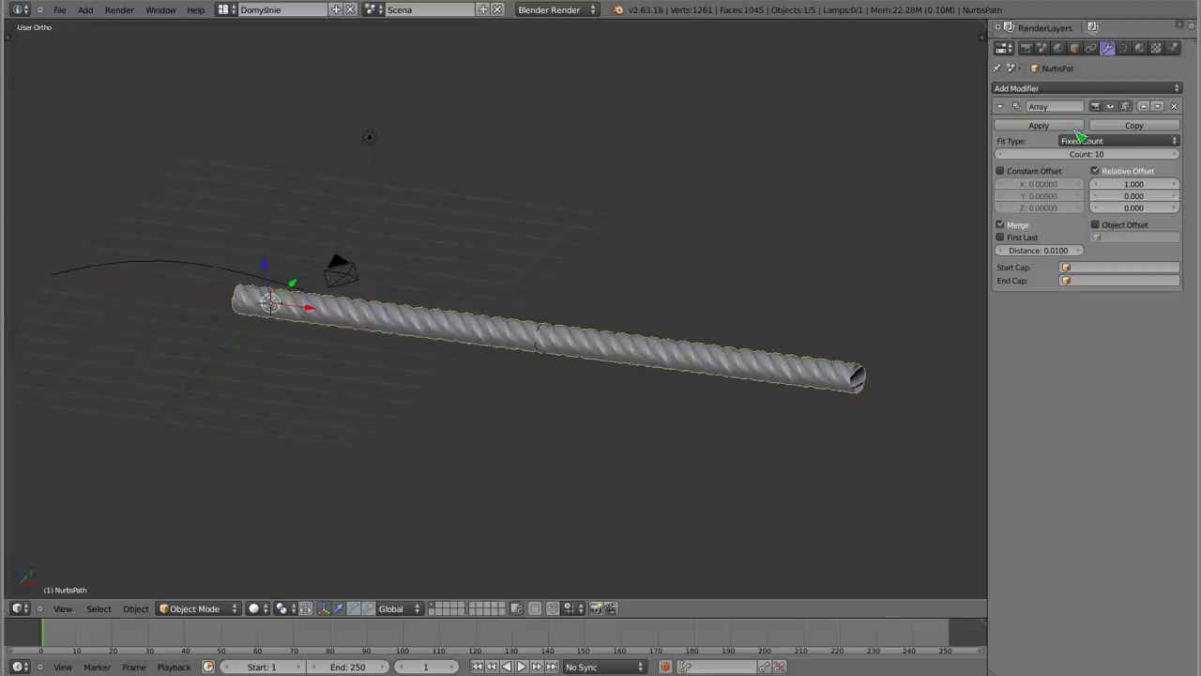
left_click(1081, 89)
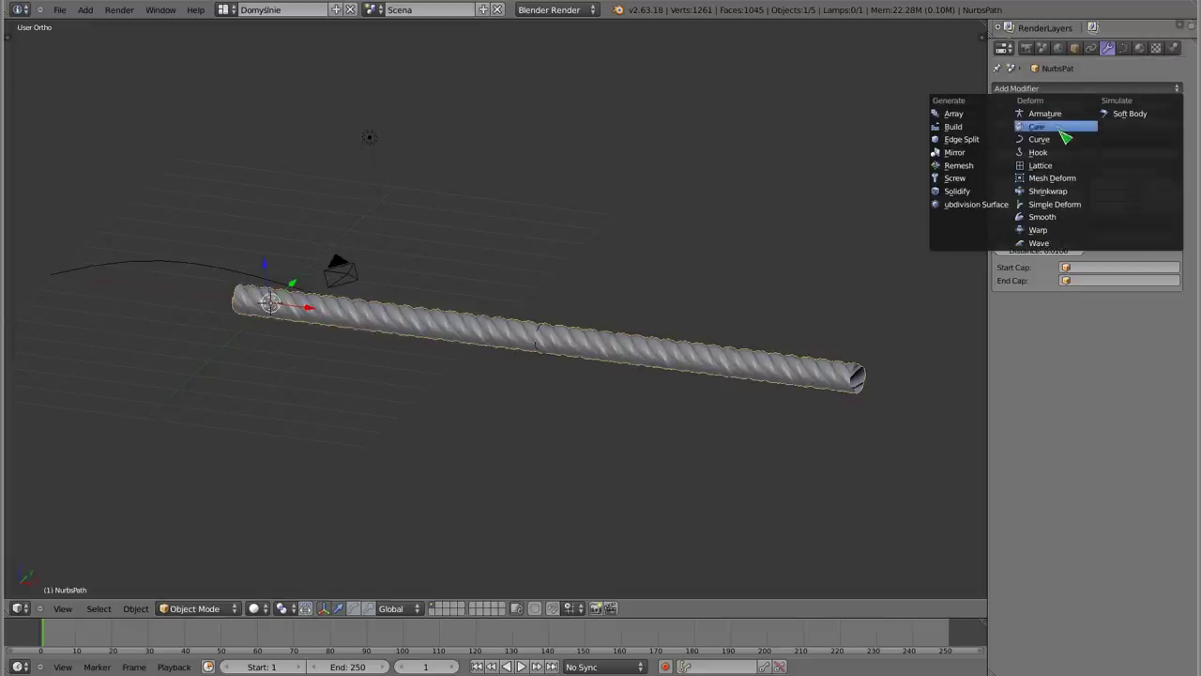
left_click(1058, 140)
left_click(1009, 351)
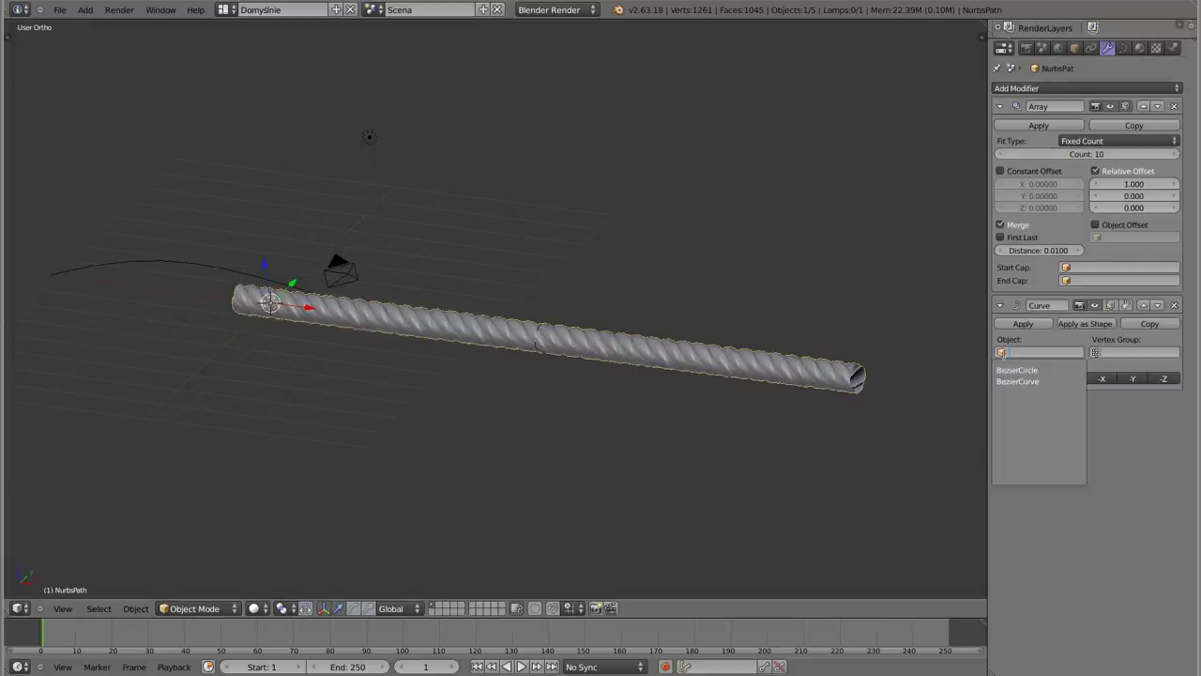
left_click(1023, 382)
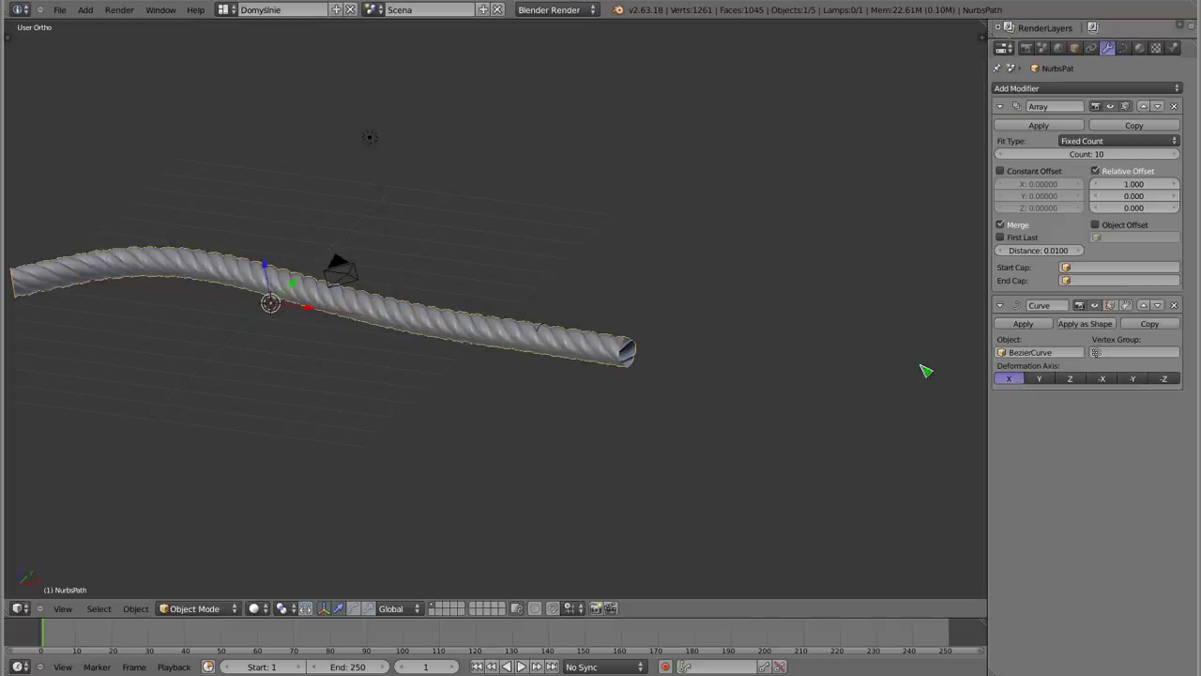
middle_click_drag(282, 327, 551, 296, "shift")
Enter Edit Mode on the BezierCurve
key("Tab")
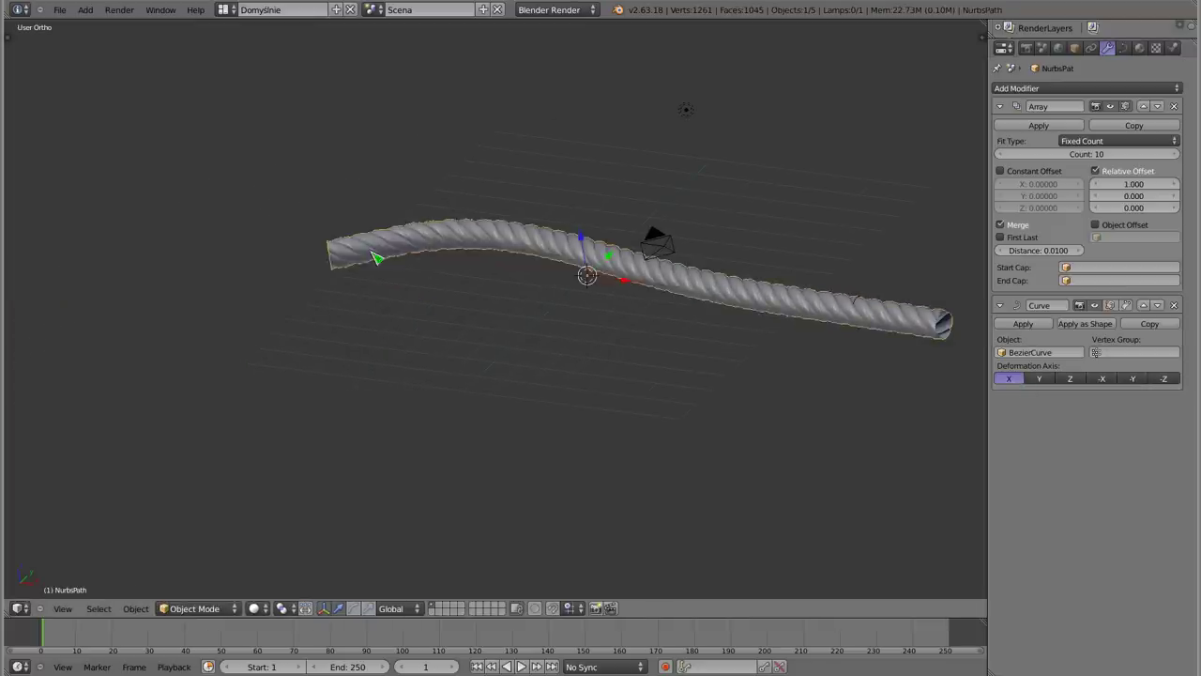
key("Tab")
right_click(377, 259)
key("Tab")
Move the curve's left endpoint to bend the rope, then reselect the rope
right_click(340, 263)
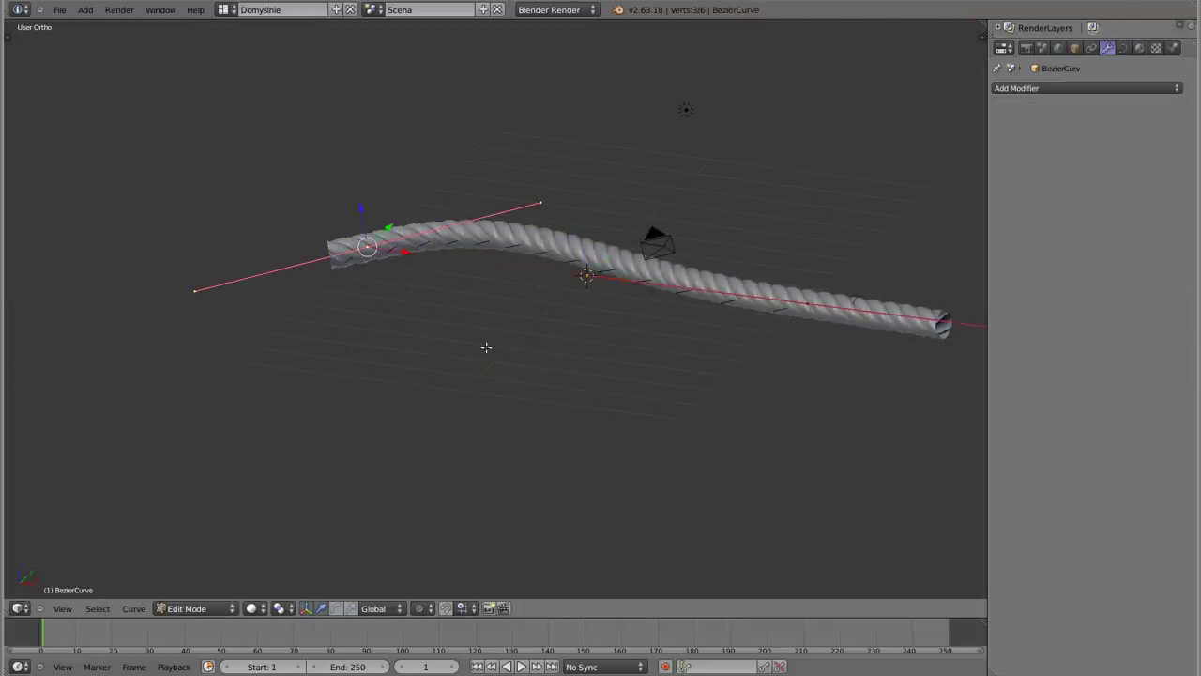
key("g")
left_click(405, 269)
mouse_move(405, 269)
middle_mouse_down()
mouse_move(325, 327)
mouse_move(507, 314)
mouse_move(428, 378)
mouse_move(480, 242)
mouse_move(542, 370)
mouse_move(472, 182)
mouse_move(471, 240)
middle_mouse_up()
scroll(471, 240, "down", 3)
scroll(498, 284, "down", 2)
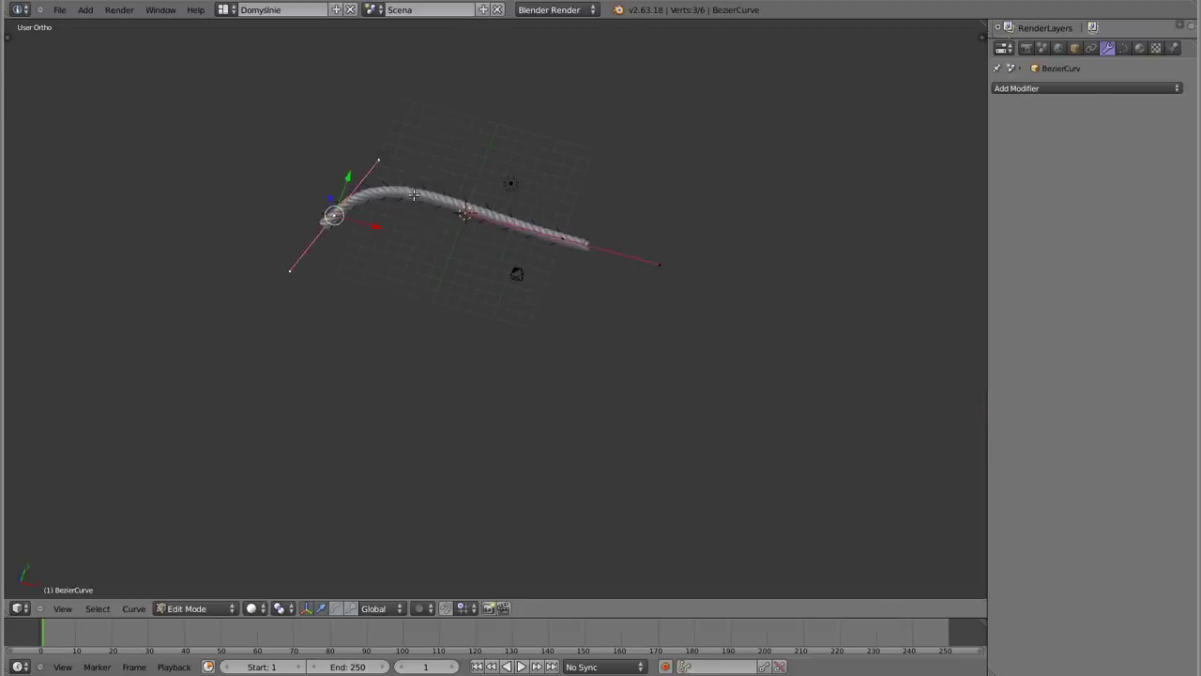
key("Tab")
right_click(443, 253)
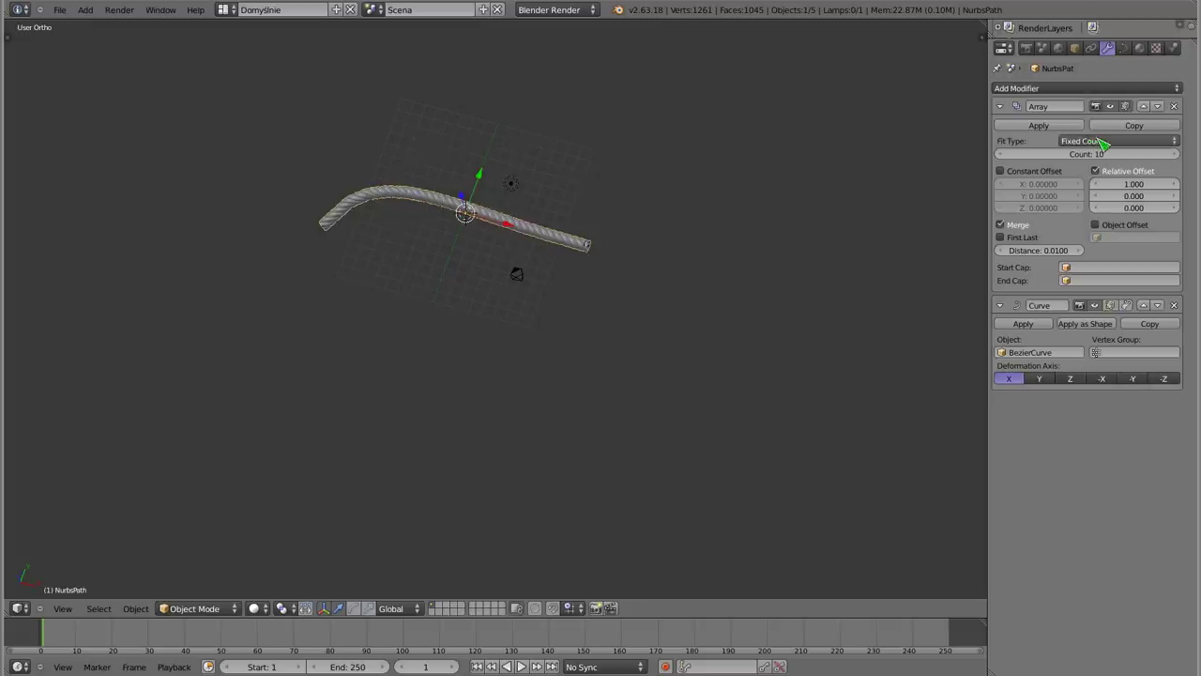
Set the Array Fit Type to Fit Curve using BezierCurve
left_click(1102, 140)
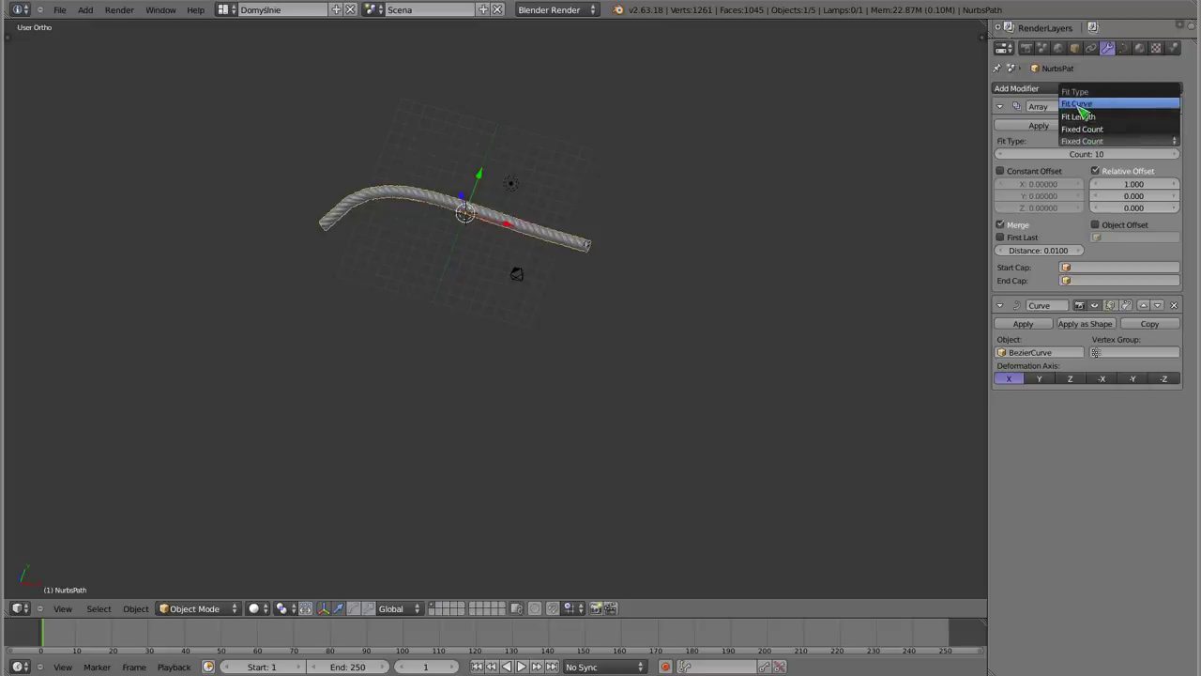
left_click(1111, 109)
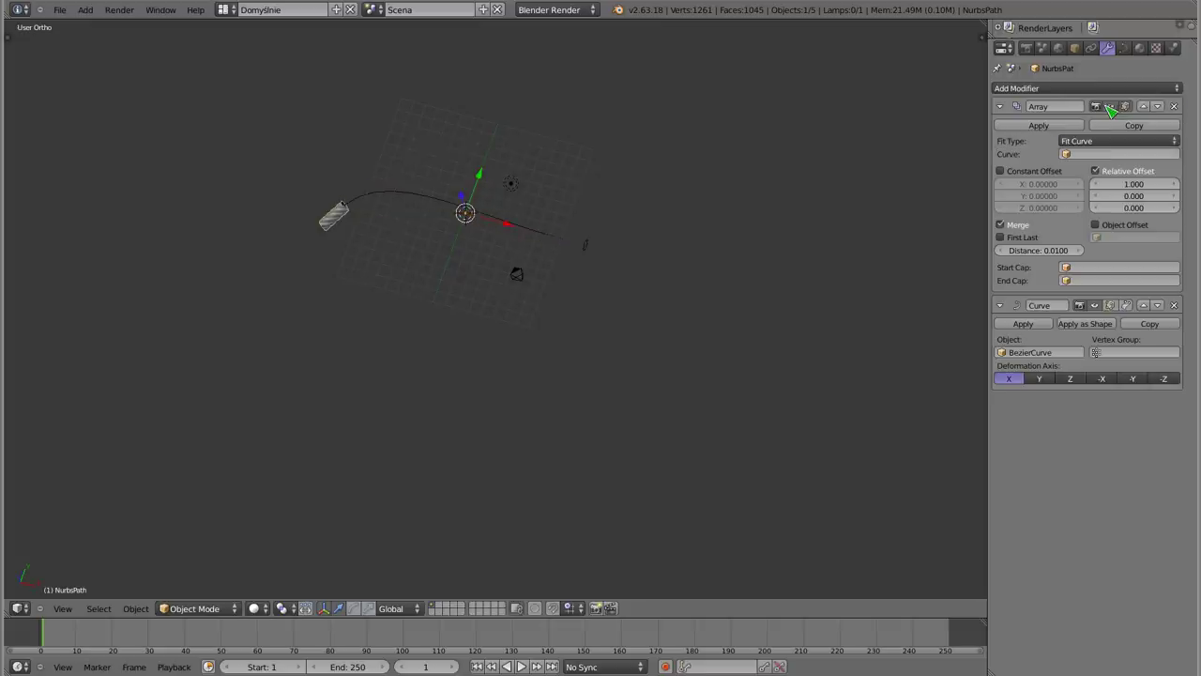
left_click(1074, 154)
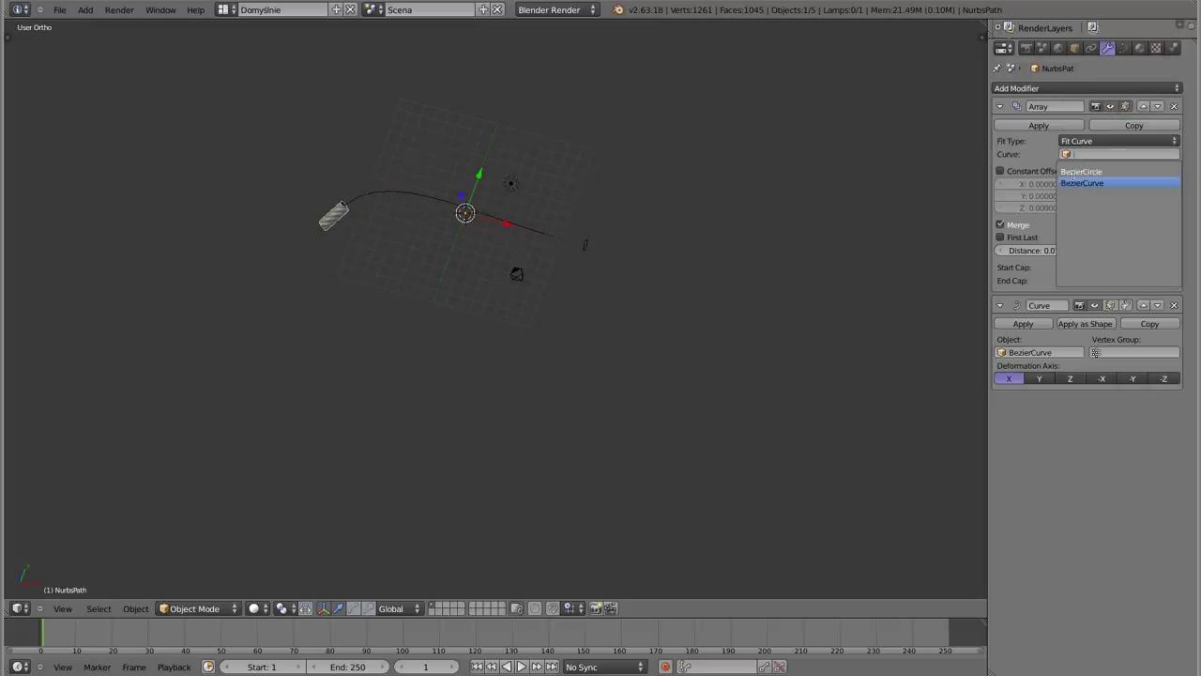
left_click(1080, 184)
scroll(597, 260, "down", 3)
middle_click_drag(598, 260, 872, 245)
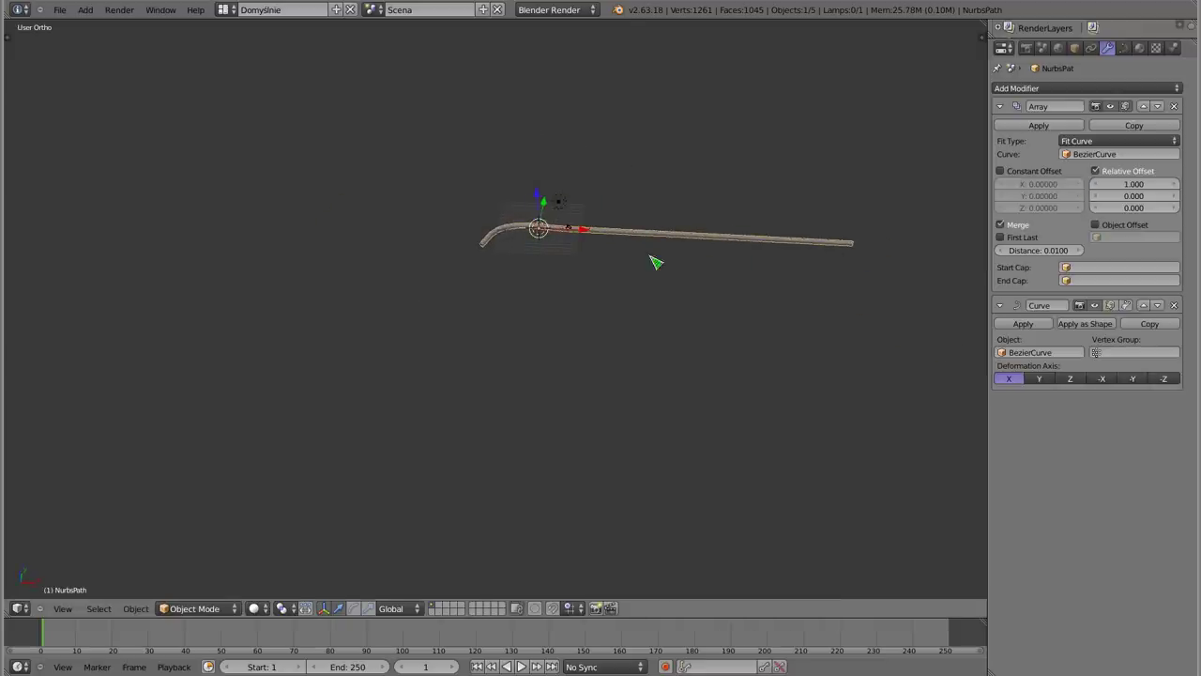
Move a BezierCurve point to a new position in Edit Mode
key("Tab")
key("Tab")
right_click(496, 254)
key("Tab")
key("g")
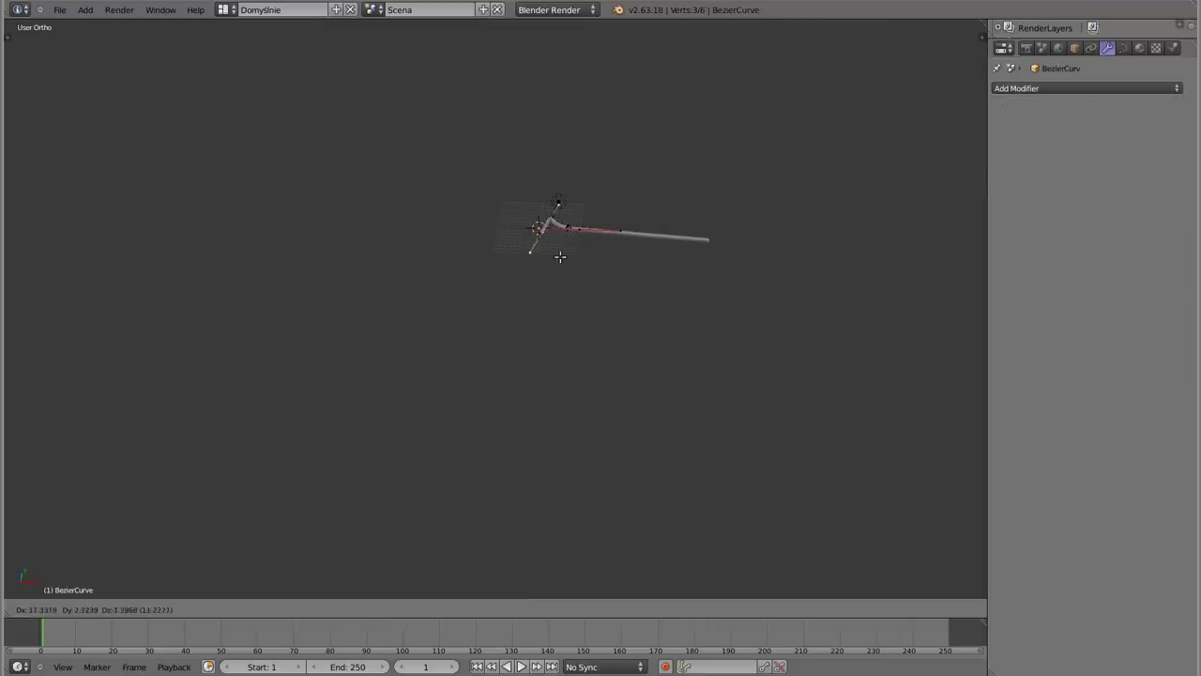
left_click(597, 249)
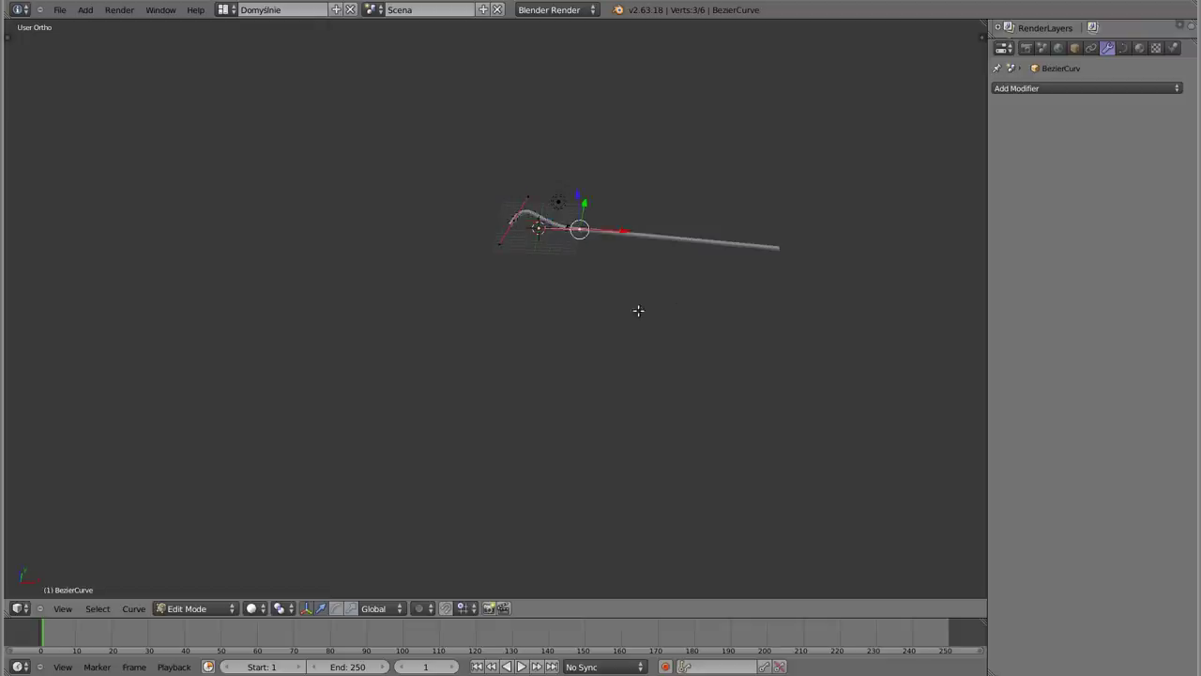
Rotate the point to swing the rope into a wide arc, then view from Top
key("r")
left_click(543, 286)
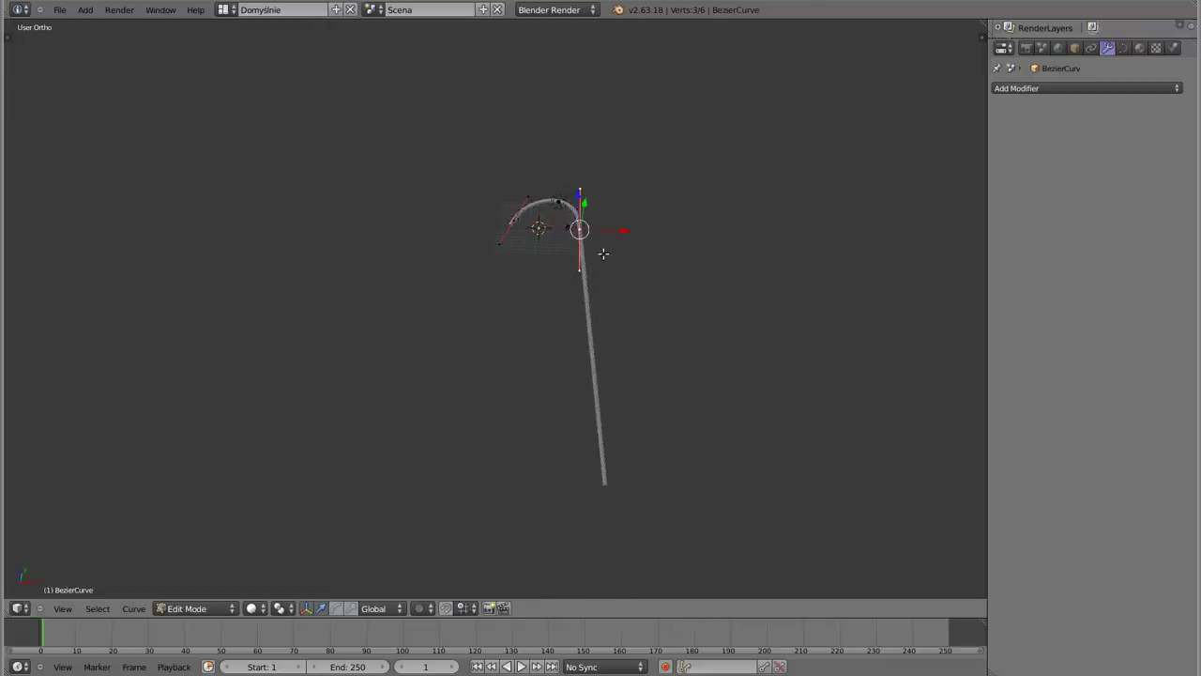
scroll(525, 222, "up", 3)
scroll(530, 185, "up", 4)
scroll(515, 174, "up", 1)
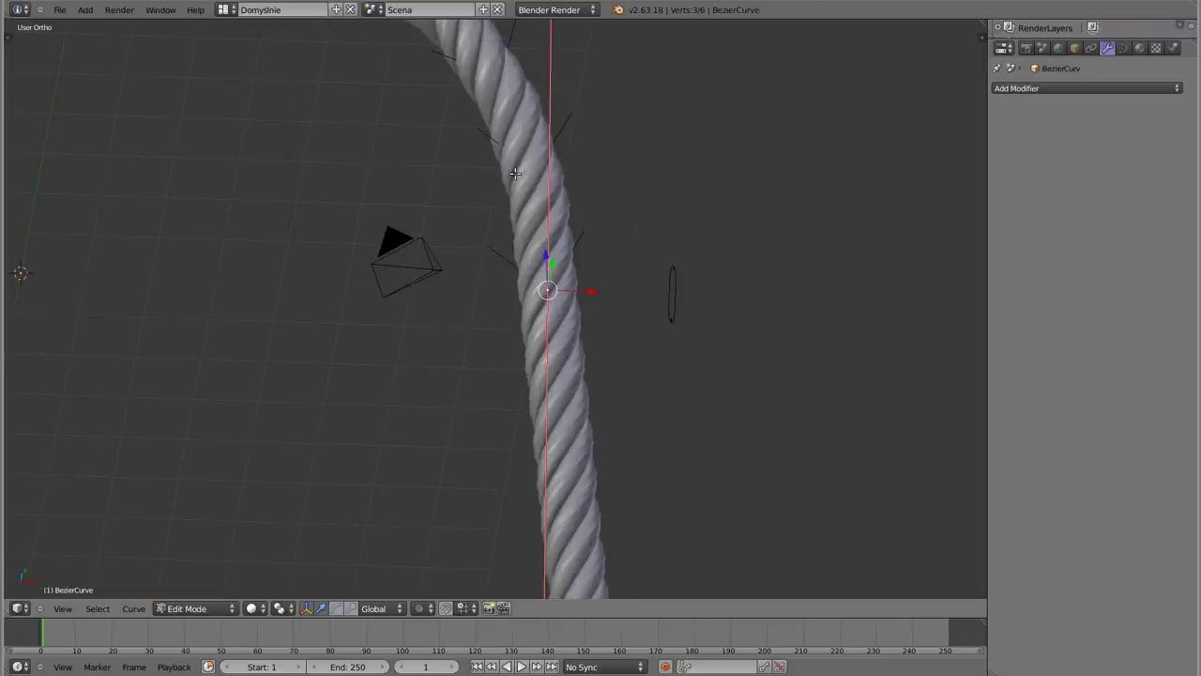
mouse_move(475, 118)
middle_mouse_down()
mouse_move(506, 213)
mouse_move(437, 137)
mouse_move(107, 311)
mouse_move(346, 277)
mouse_move(670, 313)
mouse_move(442, 303)
mouse_move(399, 240)
mouse_move(418, 266)
mouse_move(779, 444)
mouse_move(601, 343)
mouse_move(482, 329)
mouse_move(634, 299)
mouse_move(214, 267)
mouse_move(241, 234)
mouse_move(483, 293)
mouse_move(395, 268)
mouse_move(385, 331)
mouse_move(507, 286)
mouse_move(391, 263)
middle_mouse_up()
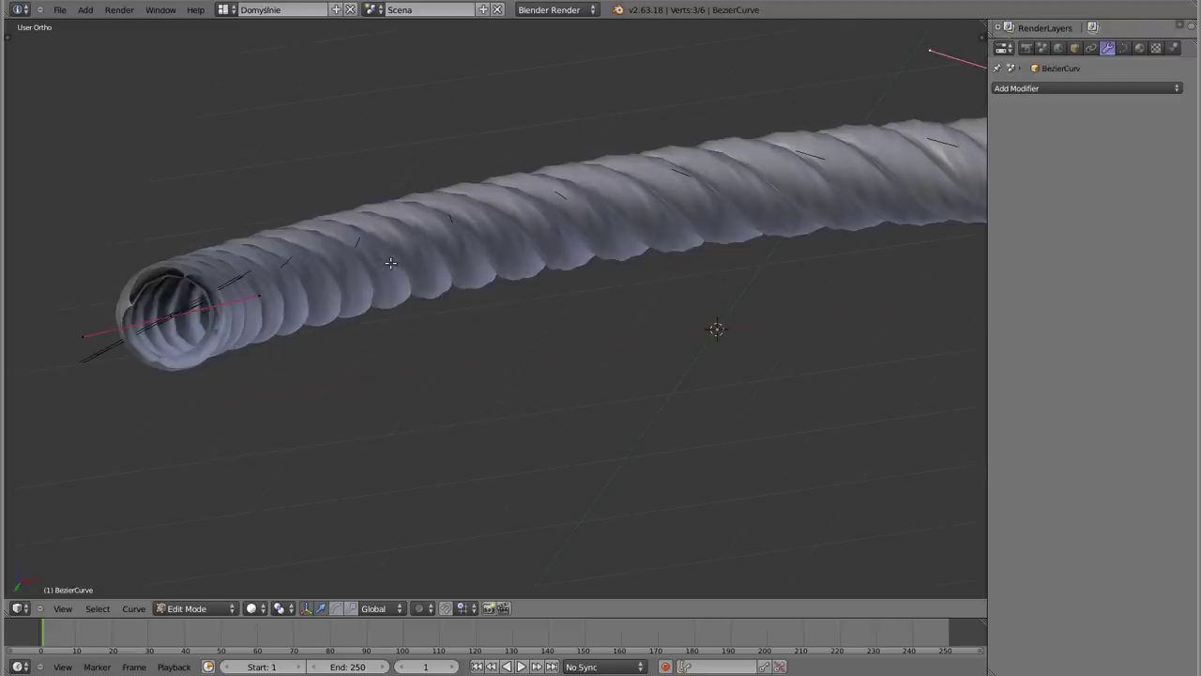
mouse_move(590, 223)
middle_mouse_down()
mouse_move(451, 297)
mouse_move(694, 350)
mouse_move(606, 311)
mouse_move(579, 330)
mouse_move(666, 274)
middle_mouse_up()
key("KP_7")
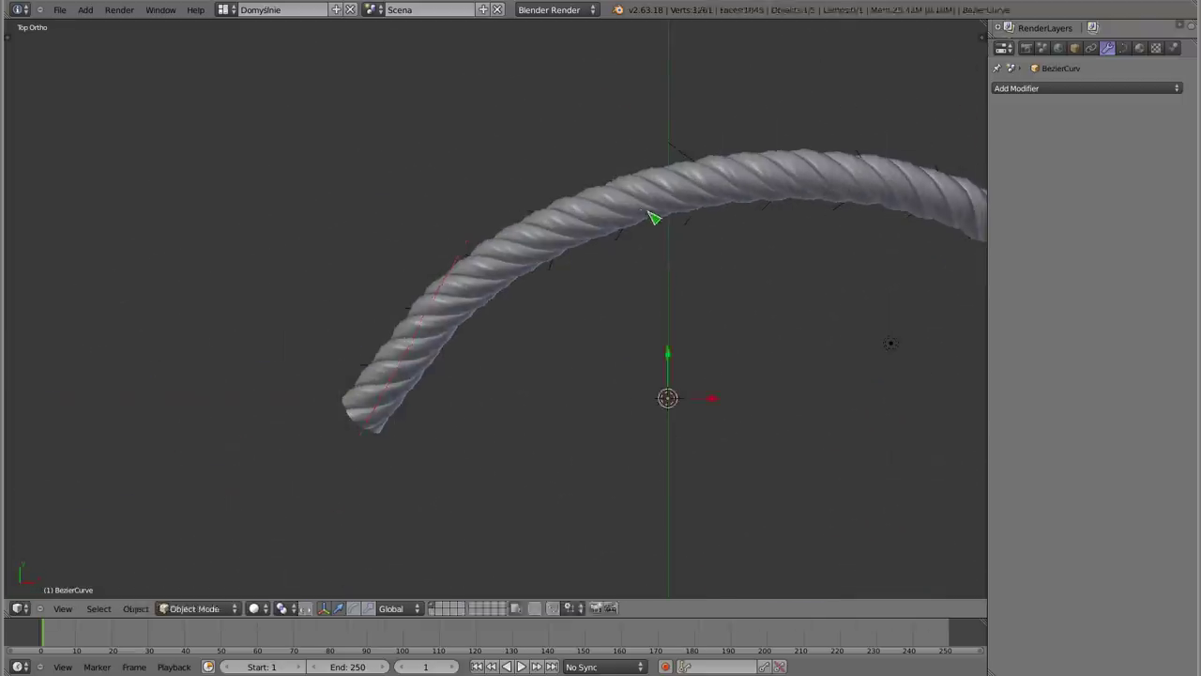
Enlarge the rope's NurbsPath by scaling its points
scroll(649, 219, "down", 3)
middle_click_drag(729, 207, 401, 160, "shift")
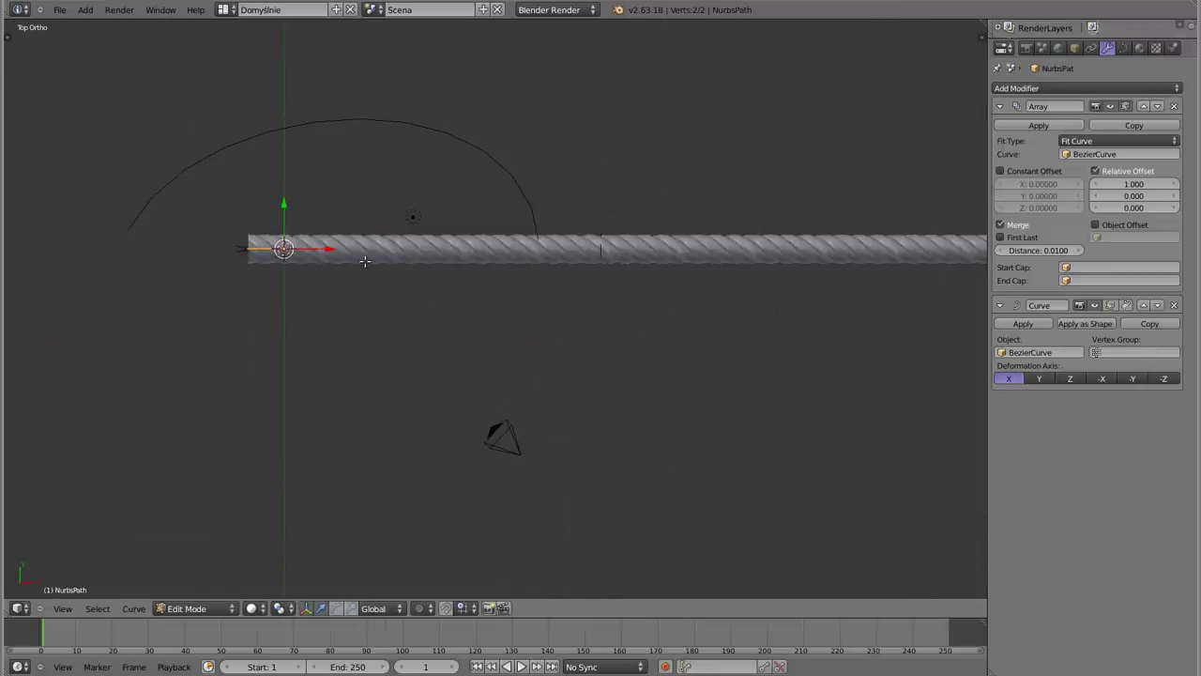
scroll(321, 266, "up", 6)
middle_click_drag(223, 232, 330, 226, "shift")
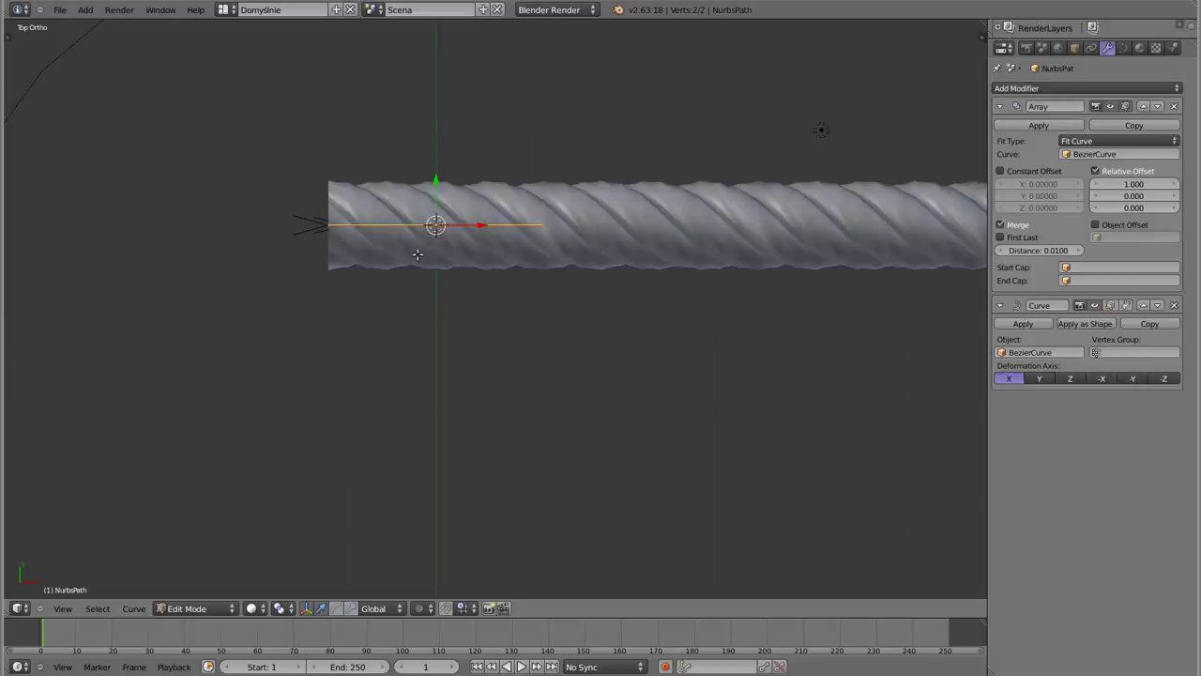
key("s")
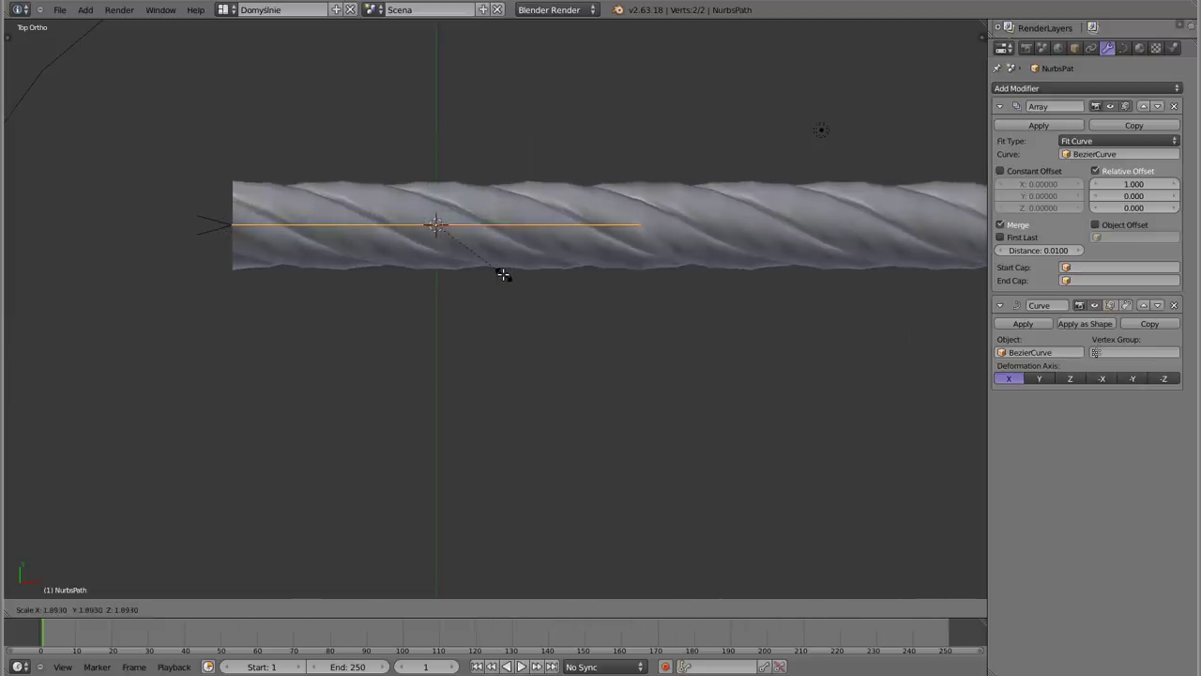
left_click(493, 276)
Subdivide the path to add a middle point, then try tilting it and cancel
key("w")
left_click(487, 320)
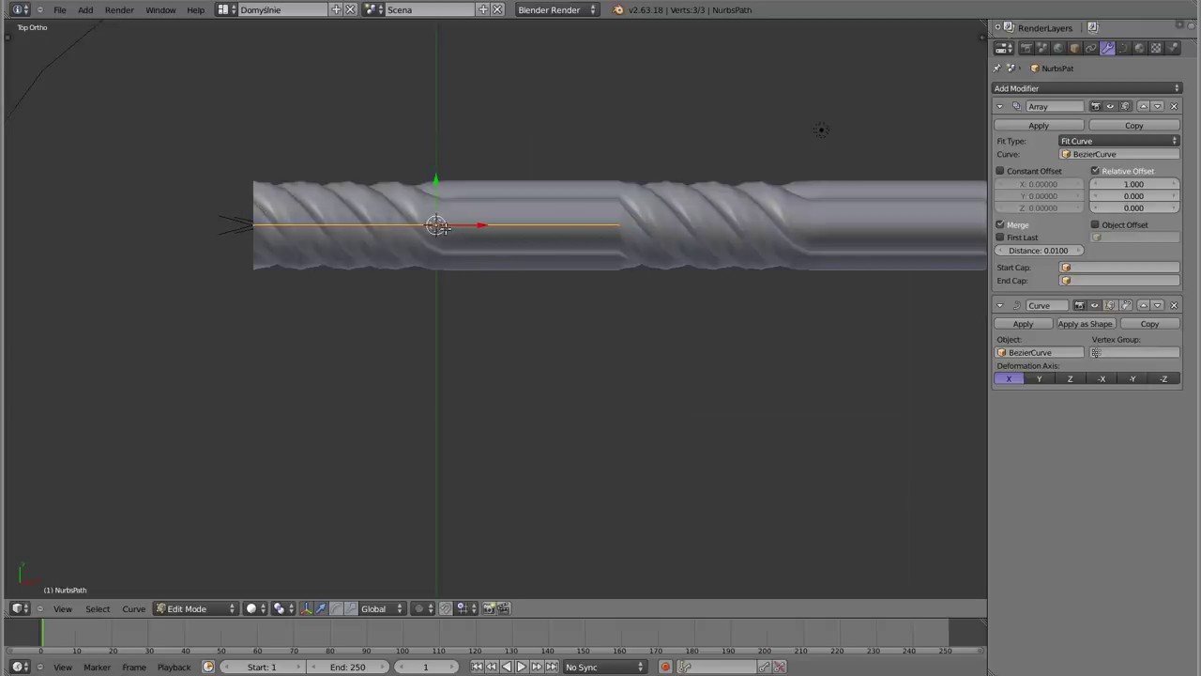
right_click(615, 229)
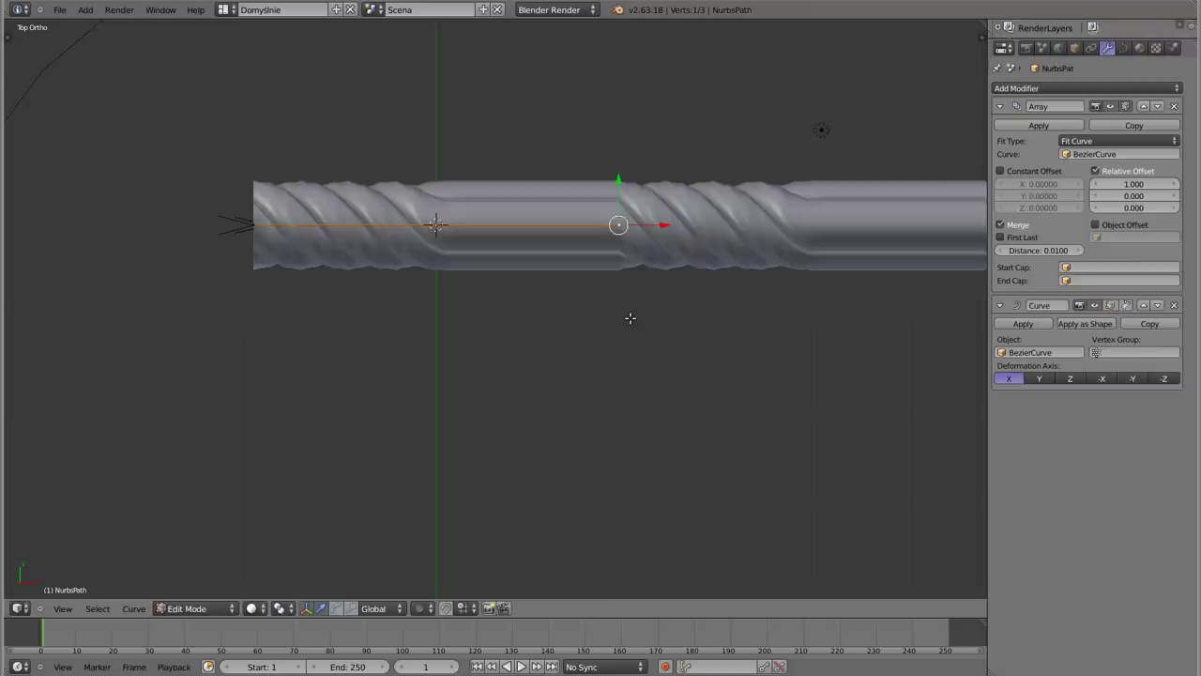
key("ctrl+t")
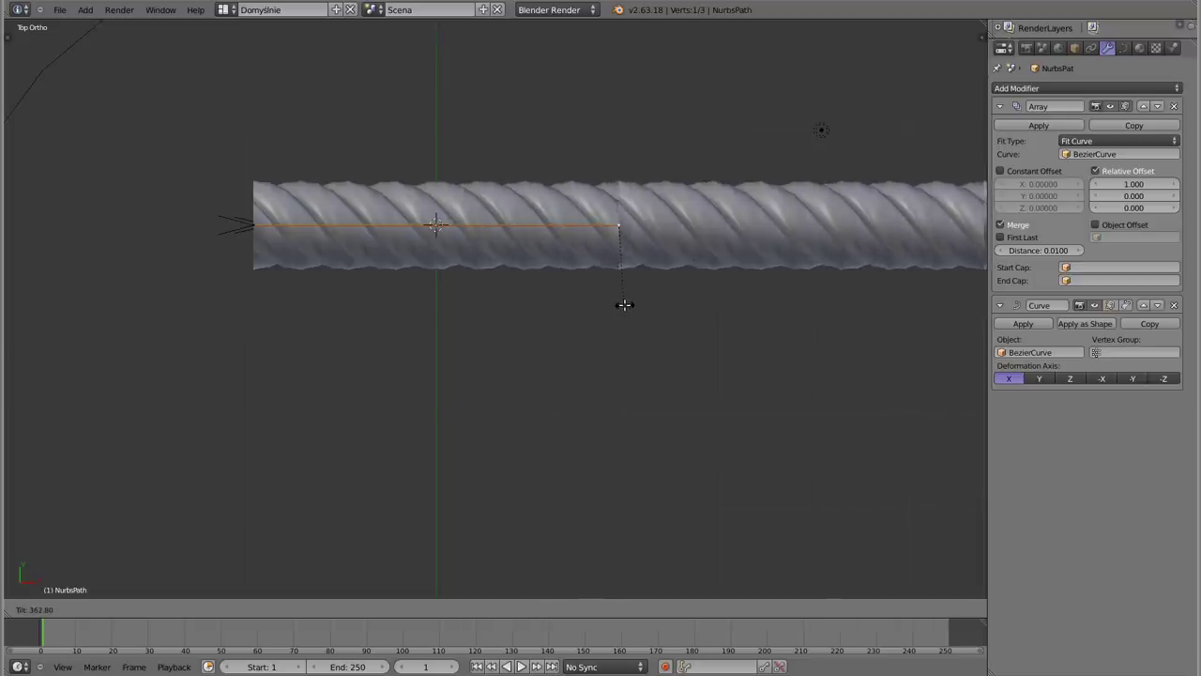
key("Escape")
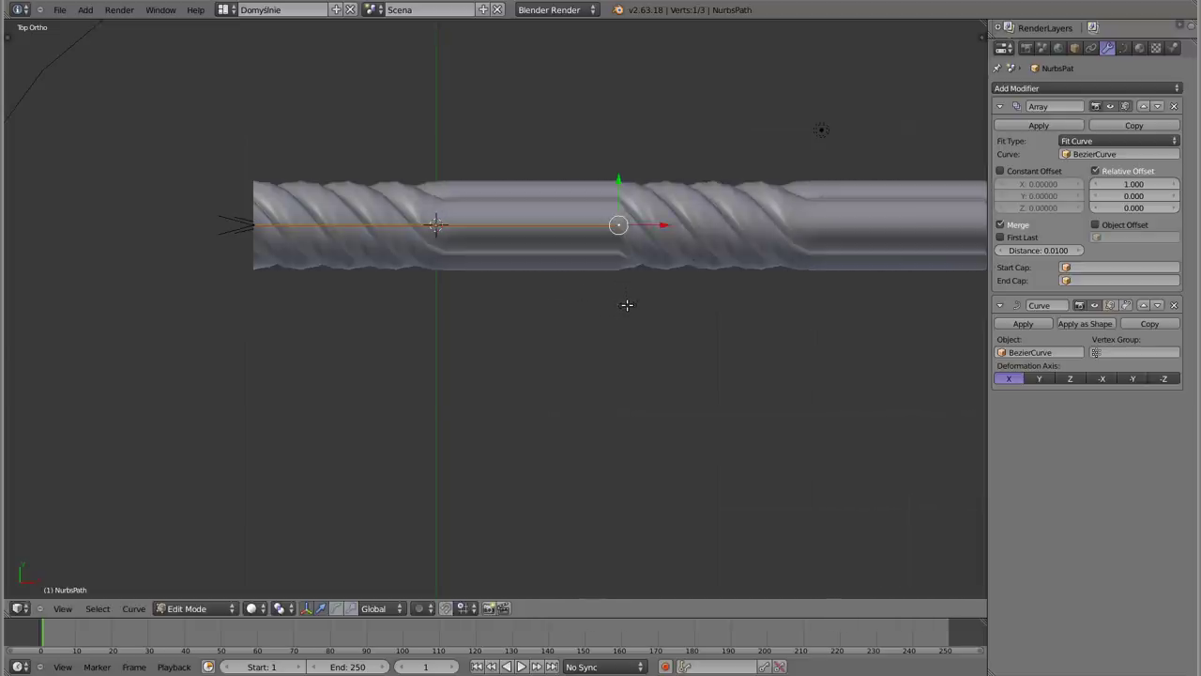
mouse_move(488, 230)
middle_mouse_down()
mouse_move(639, 315)
mouse_move(625, 341)
mouse_move(519, 370)
mouse_move(550, 266)
mouse_move(398, 231)
mouse_move(442, 367)
mouse_move(490, 257)
mouse_move(376, 369)
mouse_move(681, 157)
mouse_move(611, 254)
mouse_move(571, 209)
mouse_move(590, 207)
middle_mouse_up()
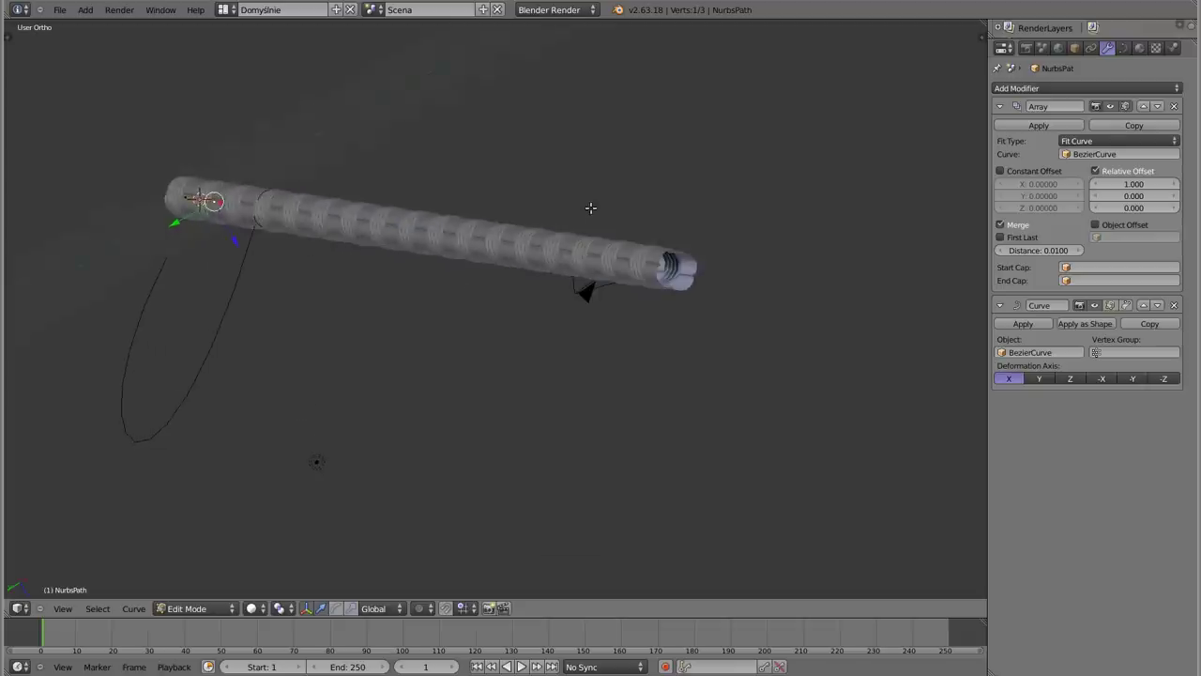
scroll(592, 206, "up", 2)
scroll(592, 207, "up", 3)
mouse_move(302, 267)
middle_mouse_down()
mouse_move(342, 308)
mouse_move(459, 187)
mouse_move(488, 132)
mouse_move(399, 321)
middle_mouse_up()
scroll(398, 321, "down", 3)
mouse_move(266, 321)
middle_mouse_down()
mouse_move(533, 309)
mouse_move(641, 128)
mouse_move(295, 149)
mouse_move(396, 228)
mouse_move(428, 55)
middle_mouse_up()
middle_click_drag(411, 207, 416, 262)
scroll(416, 262, "up", 2)
scroll(488, 282, "up", 2)
scroll(556, 312, "up", 2)
mouse_move(556, 311)
middle_mouse_down()
mouse_move(563, 330)
mouse_move(542, 357)
mouse_move(458, 363)
mouse_move(528, 330)
mouse_move(634, 380)
middle_mouse_up()
mouse_move(404, 195)
middle_mouse_down()
mouse_move(441, 216)
mouse_move(362, 162)
middle_mouse_up()
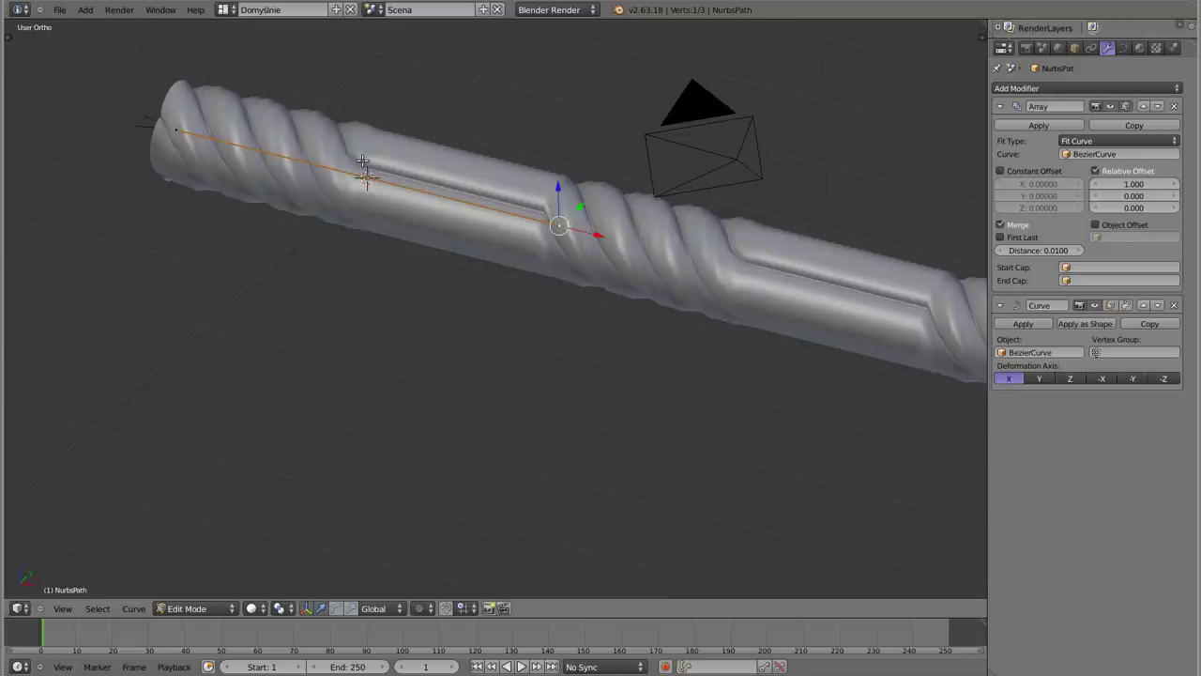
middle_click_drag(478, 213, 400, 281, "shift")
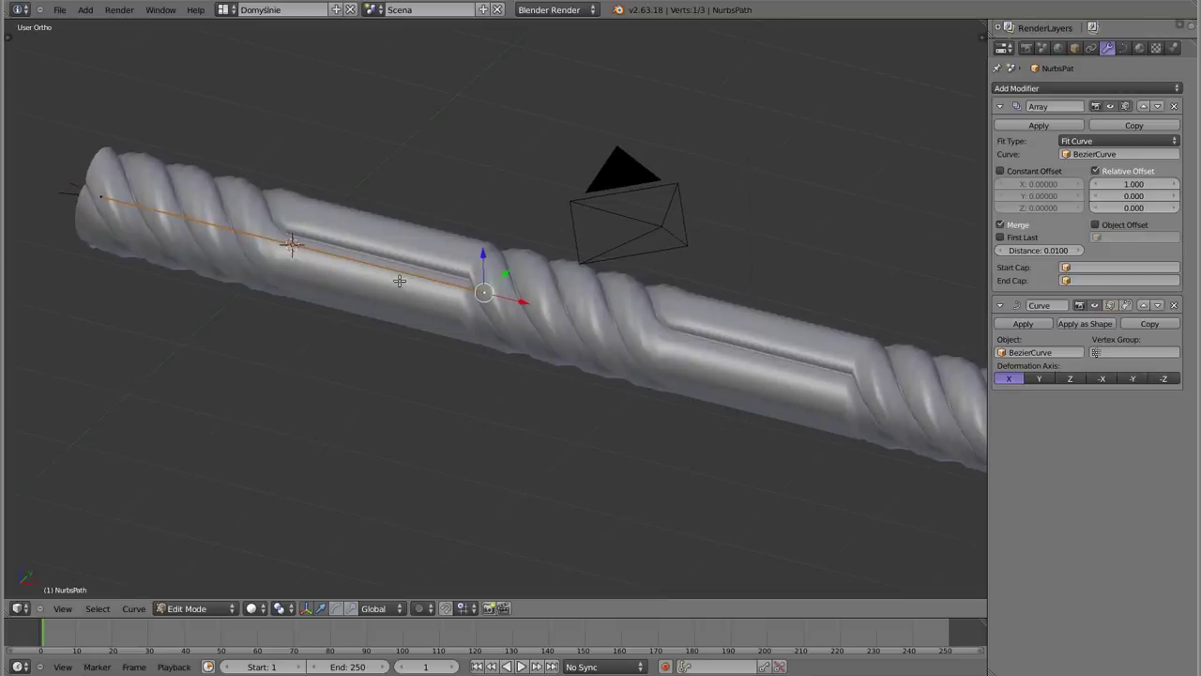
scroll(401, 283, "down", 3)
scroll(463, 244, "down", 3)
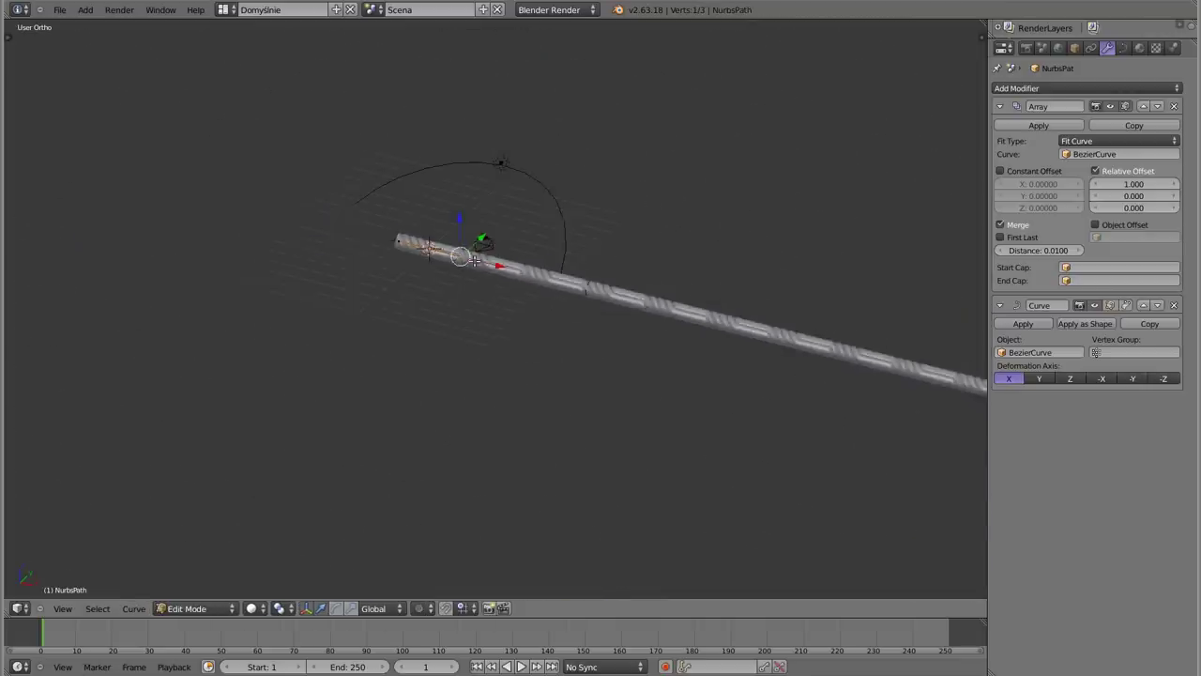
middle_click_drag(516, 268, 381, 278, "shift")
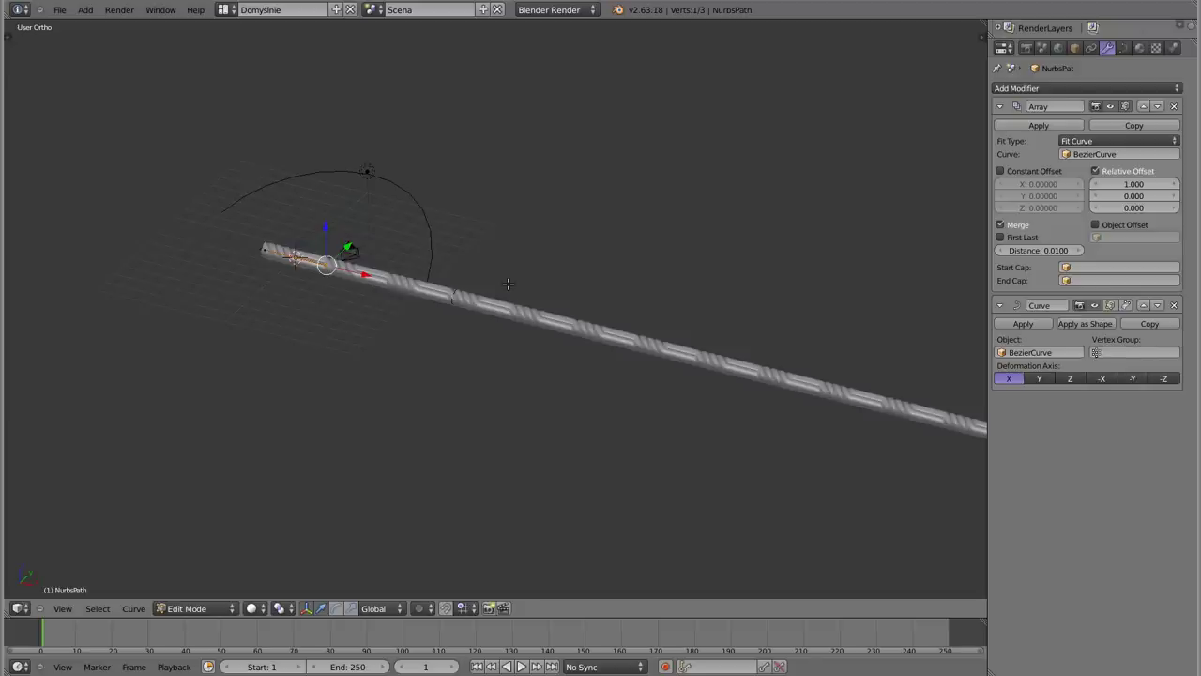
key("ctrl+n")
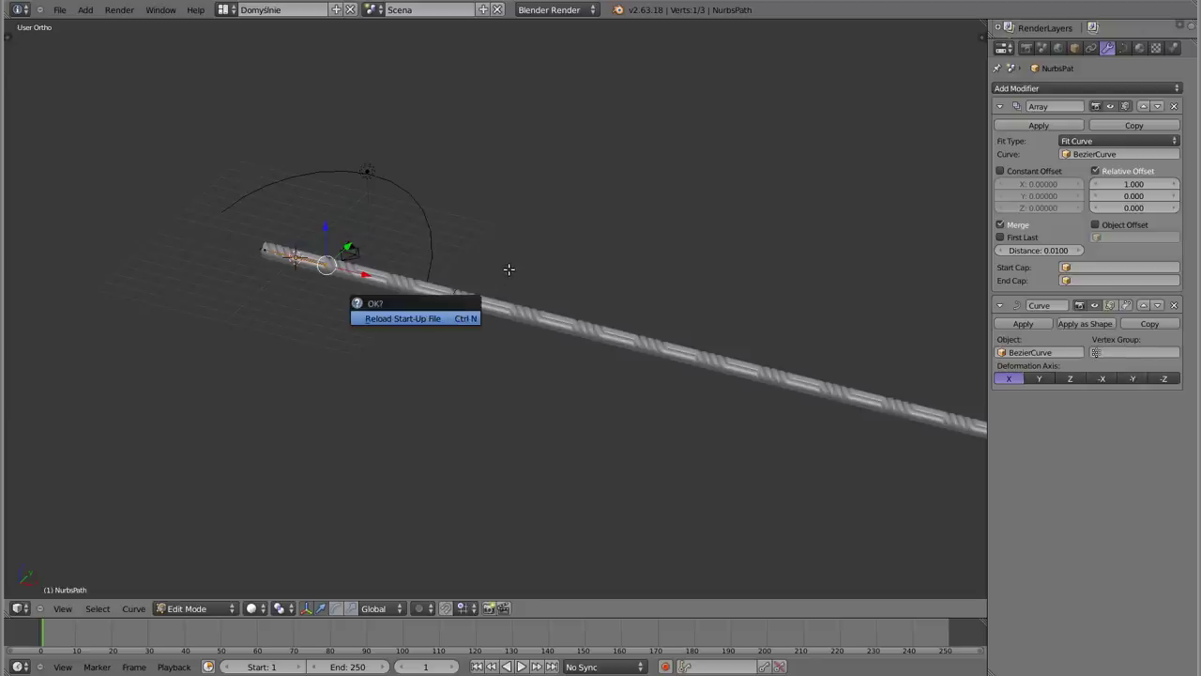
key("Return")
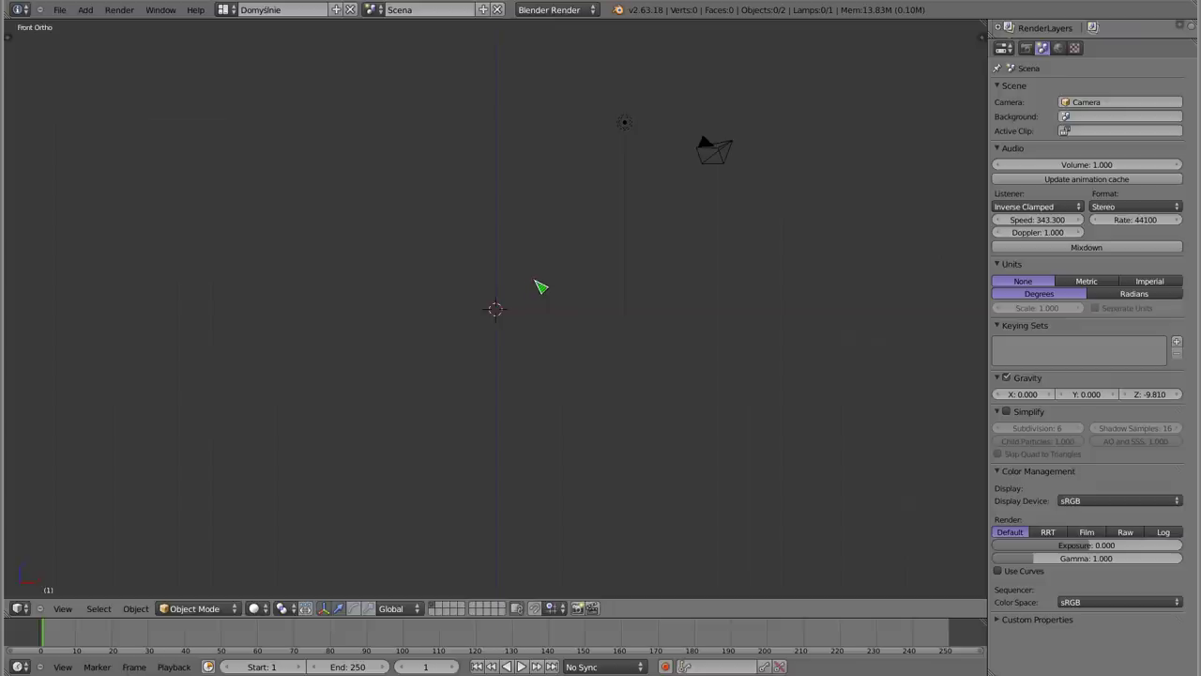
Add a mesh Circle and set its vertex count to six, forming a hexagon
key("shift+a")
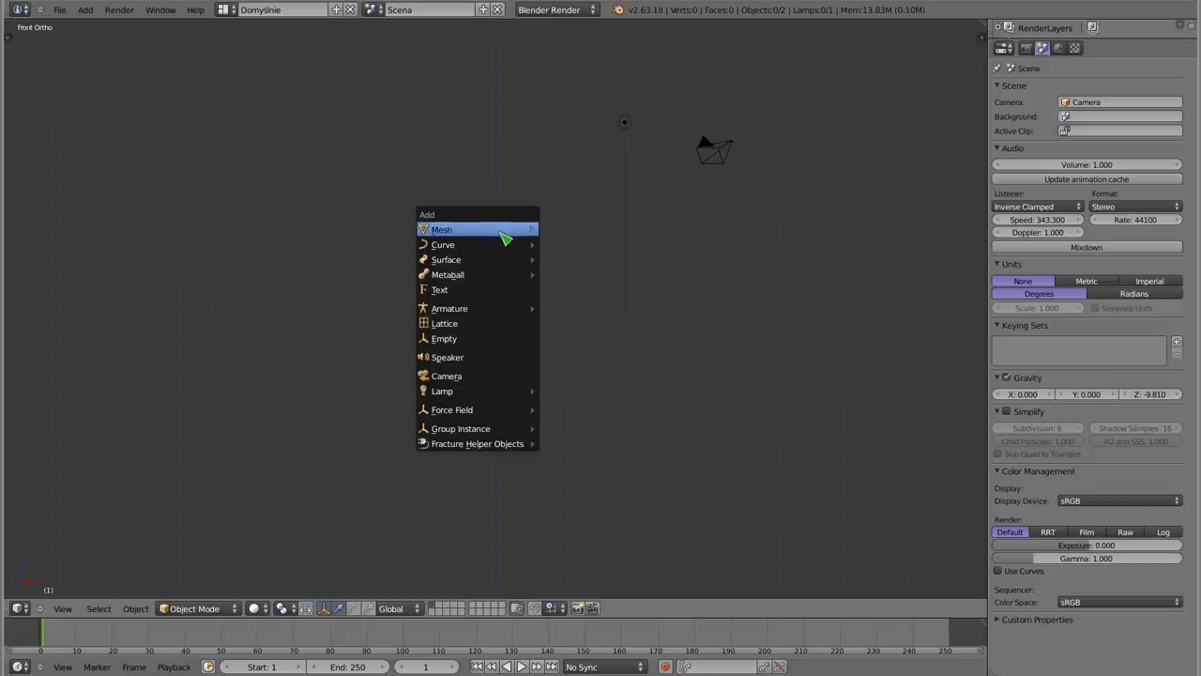
mouse_move(441, 229)
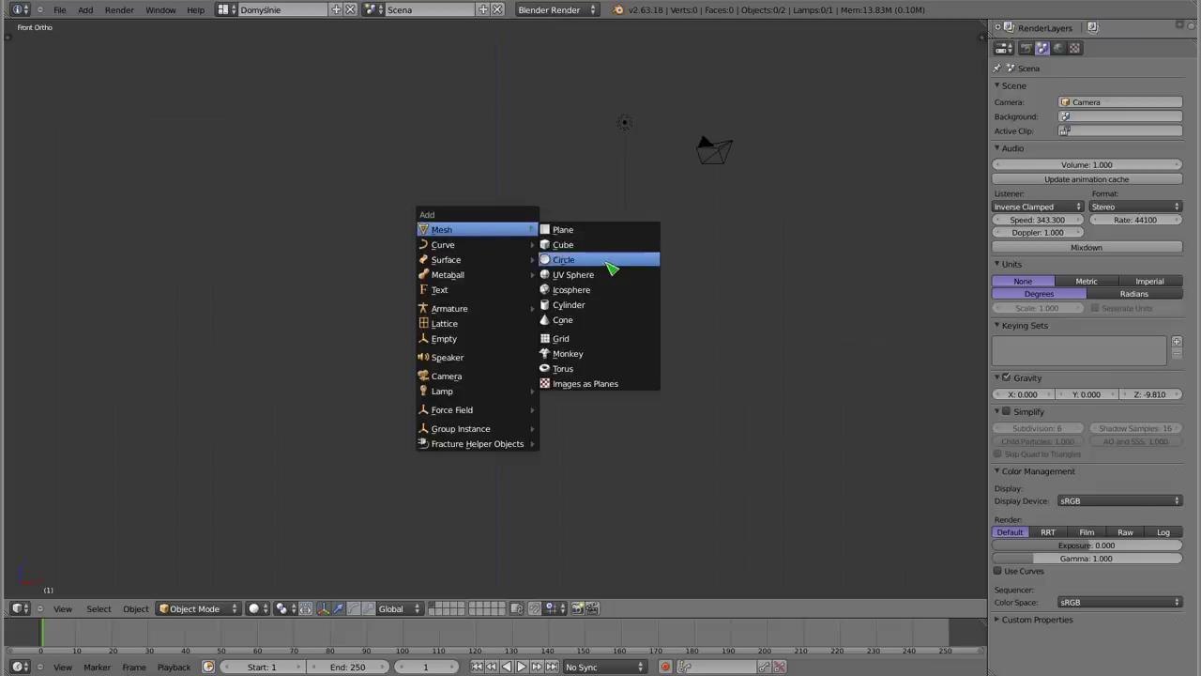
left_click(594, 267)
key("KP_7")
scroll(497, 301, "up", 5)
scroll(502, 303, "up", 3)
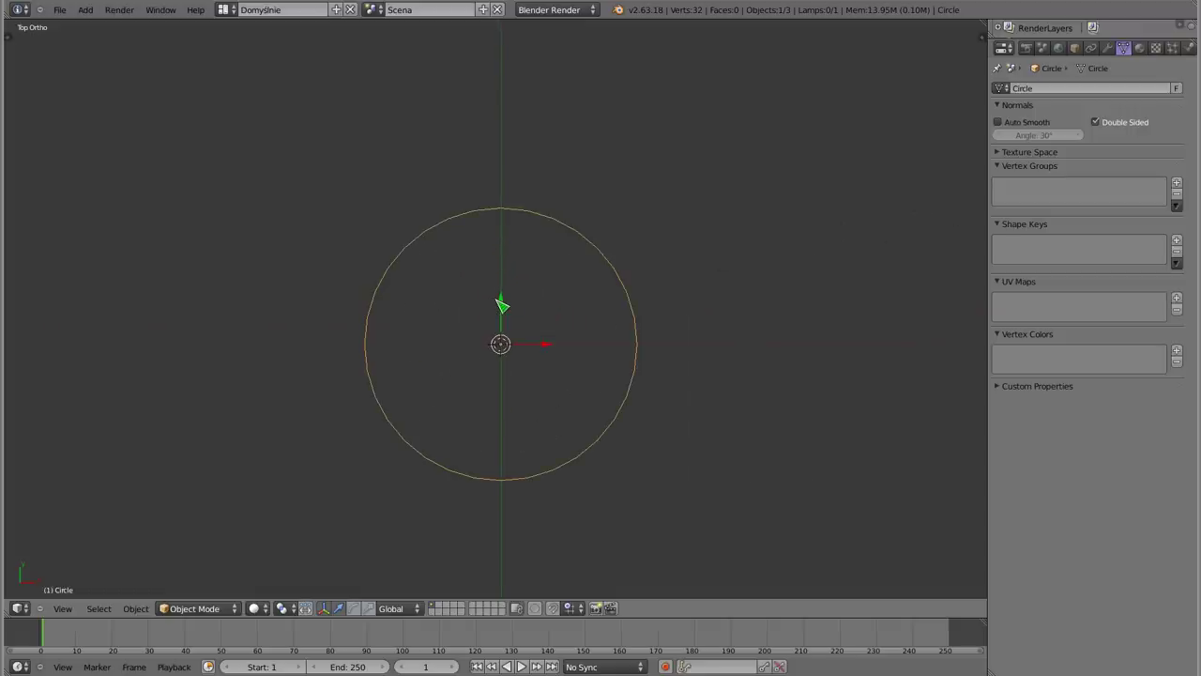
key("t")
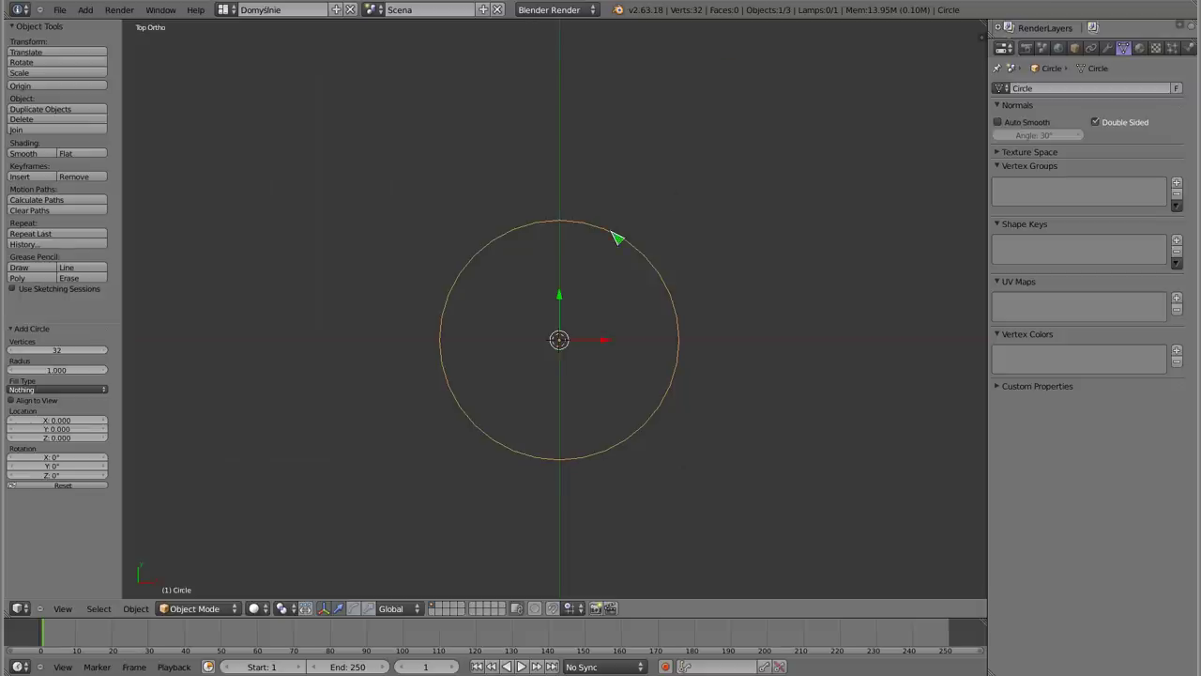
left_click(56, 350)
type("12")
key("Return")
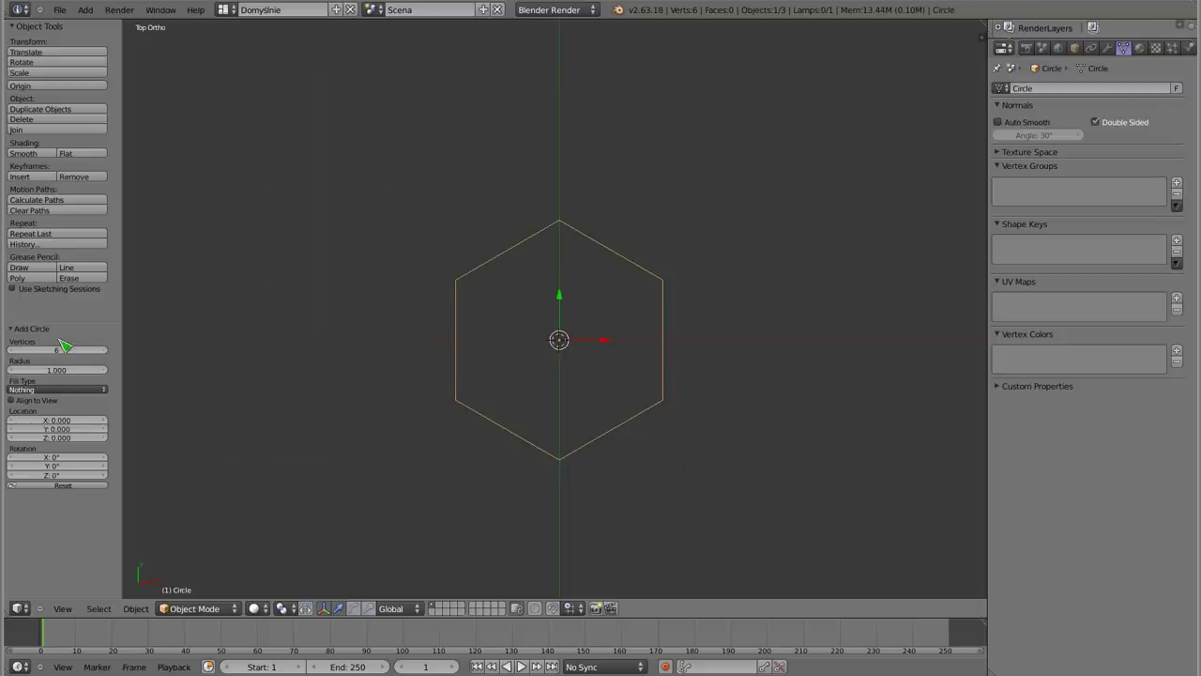
Stand the hexagon upright with a 90° rotation and raise it 1.2 along Z
key("KP_1")
key("Tab")
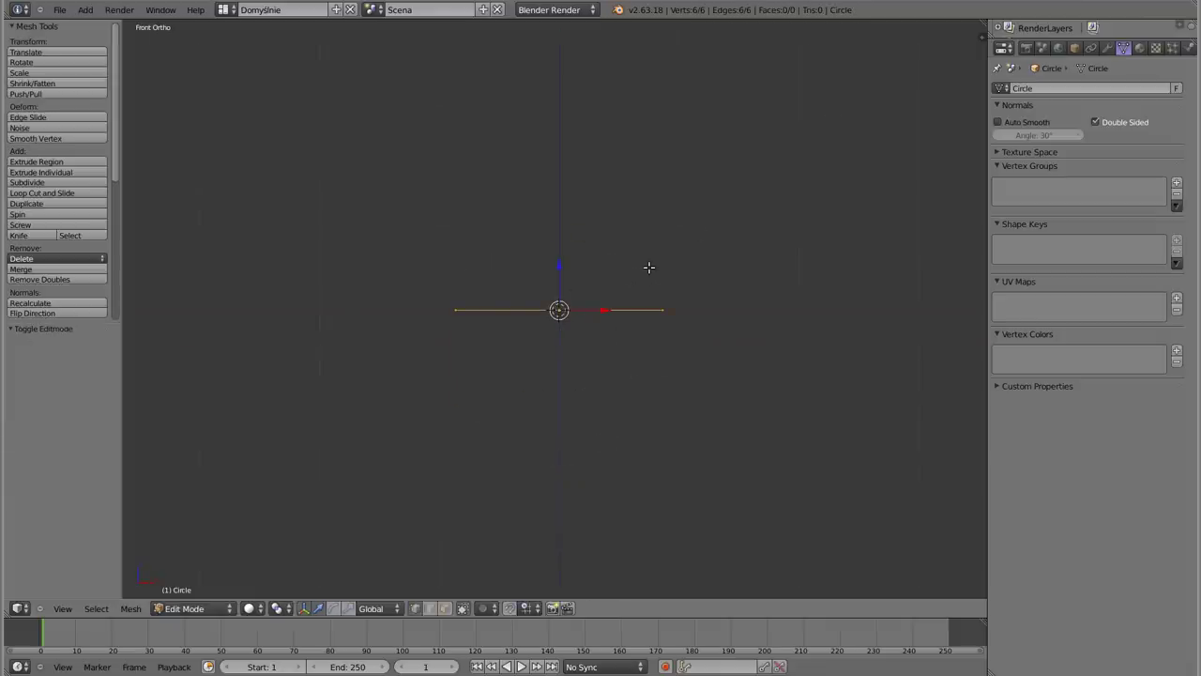
type("r90")
key("Return")
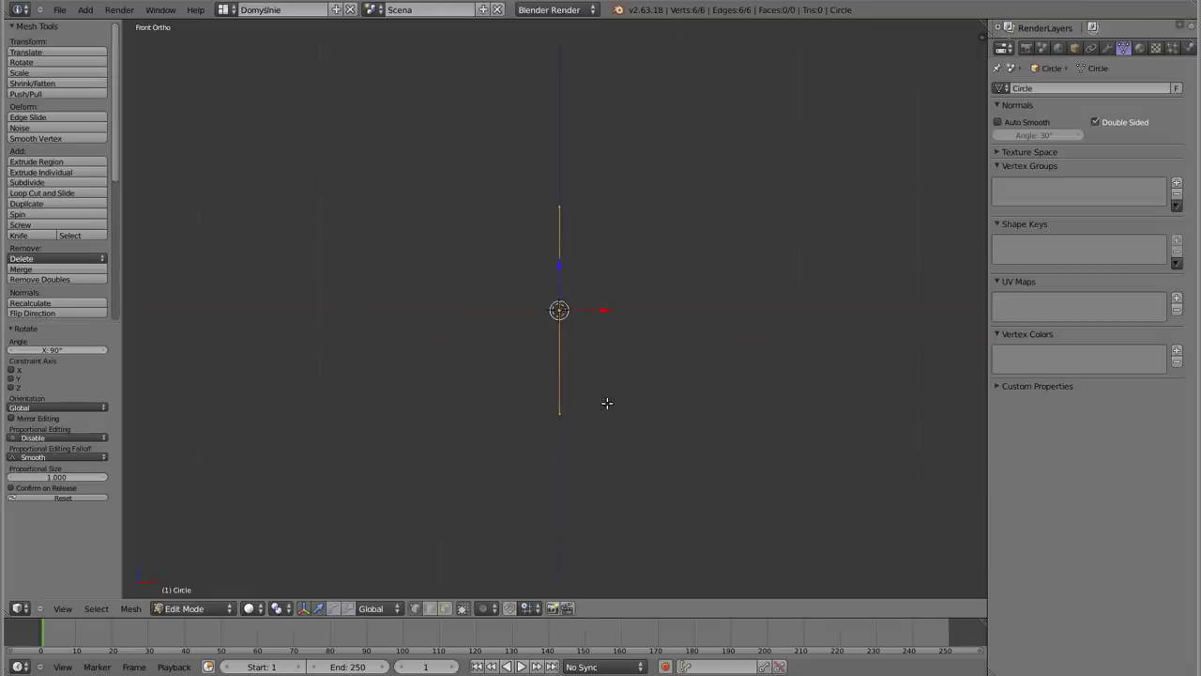
key("g")
key("z")
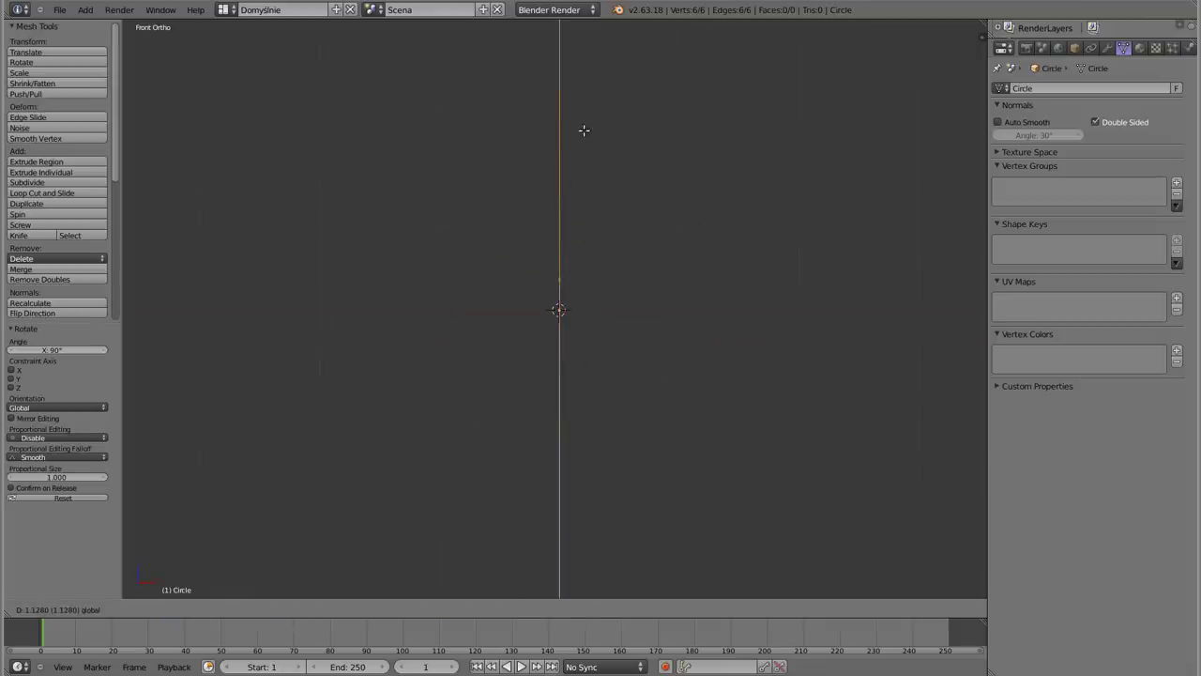
key("Return")
From the side view, try turning and moving the hexagon, cancelling both
mouse_move(613, 351)
middle_mouse_down()
mouse_move(528, 343)
mouse_move(554, 305)
middle_mouse_up()
key("KP_3")
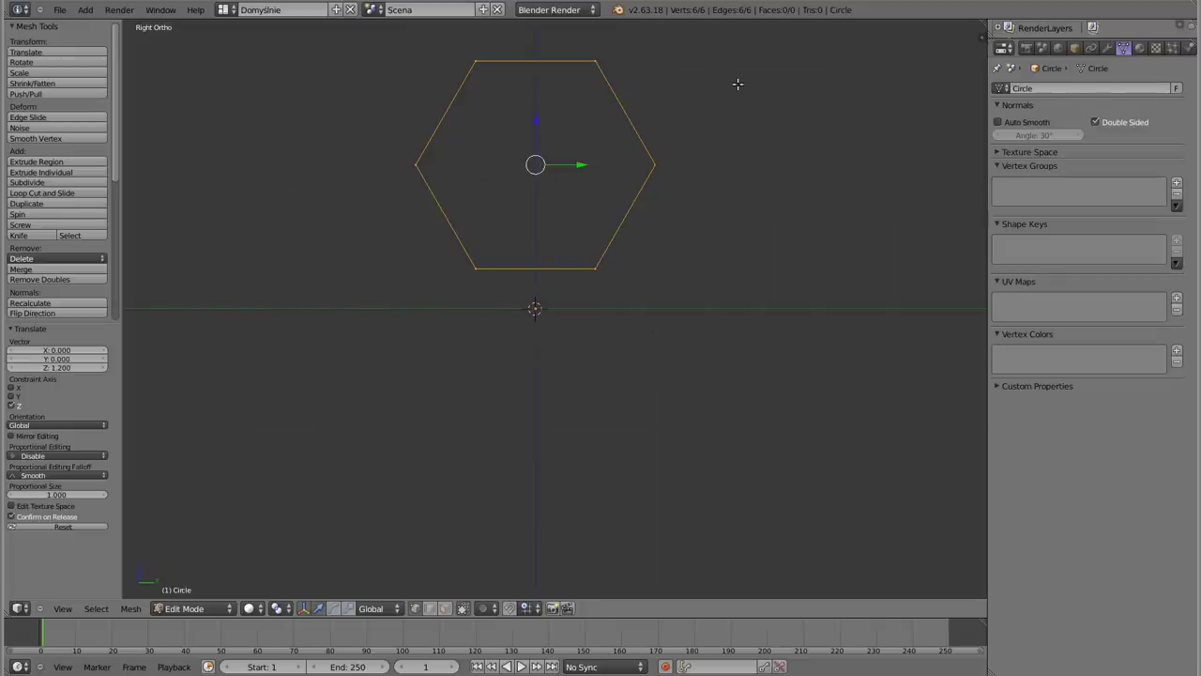
key("r")
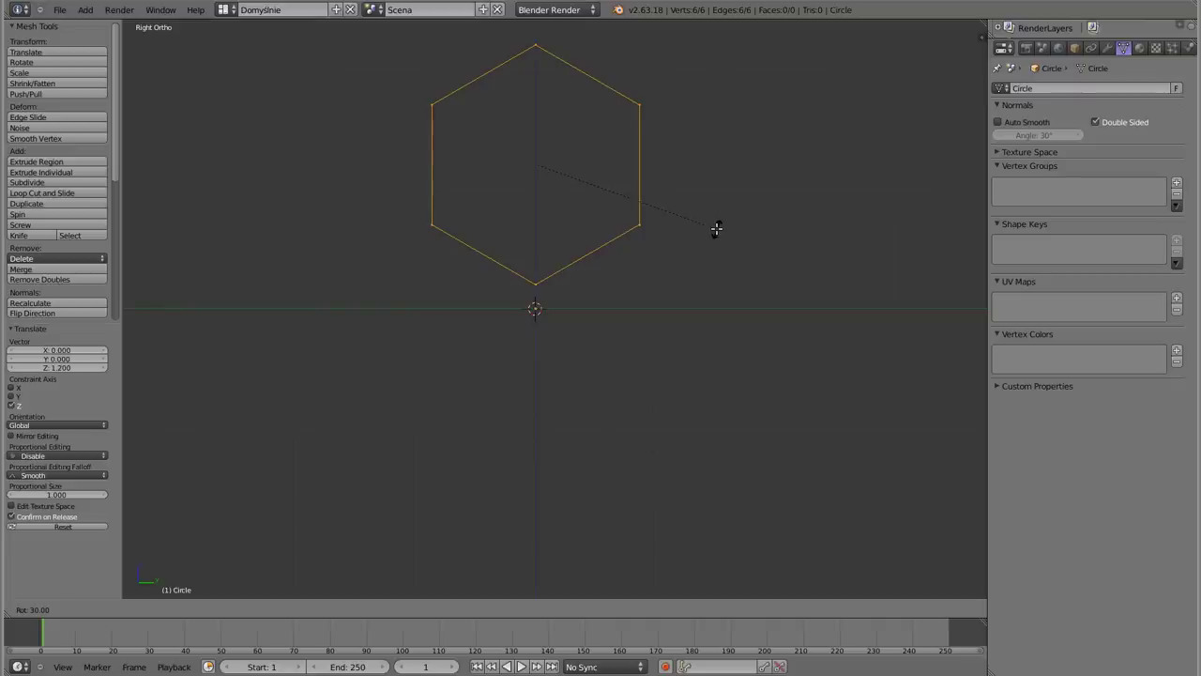
key("Escape")
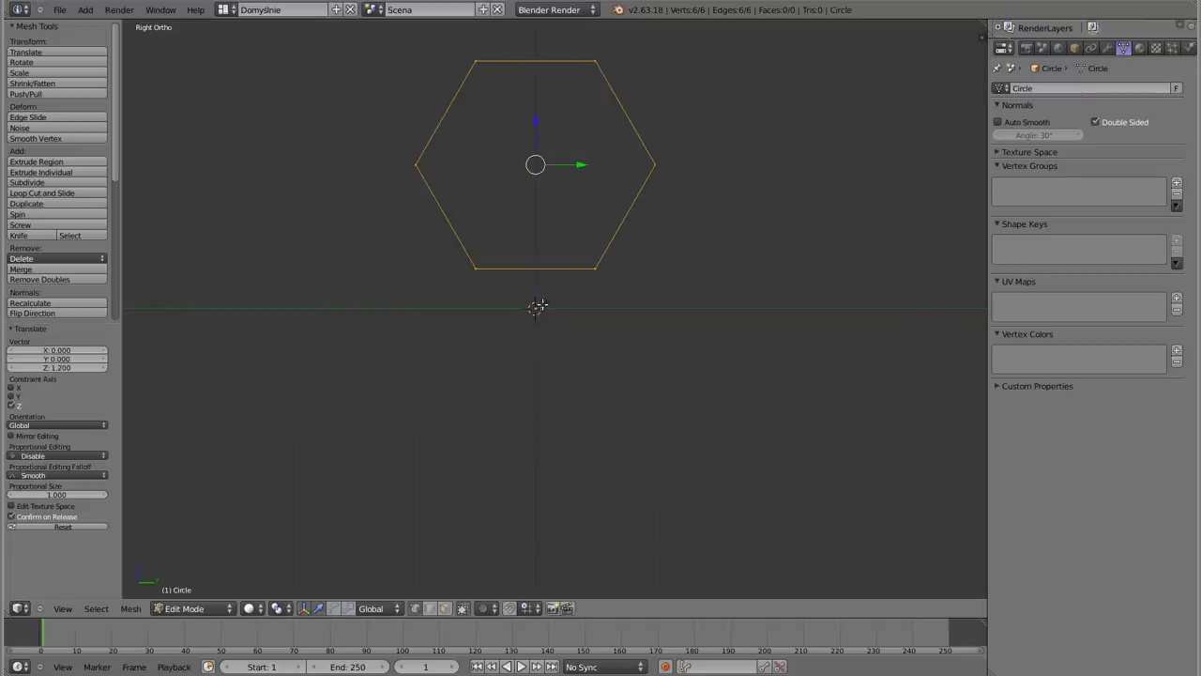
key("g")
key("z")
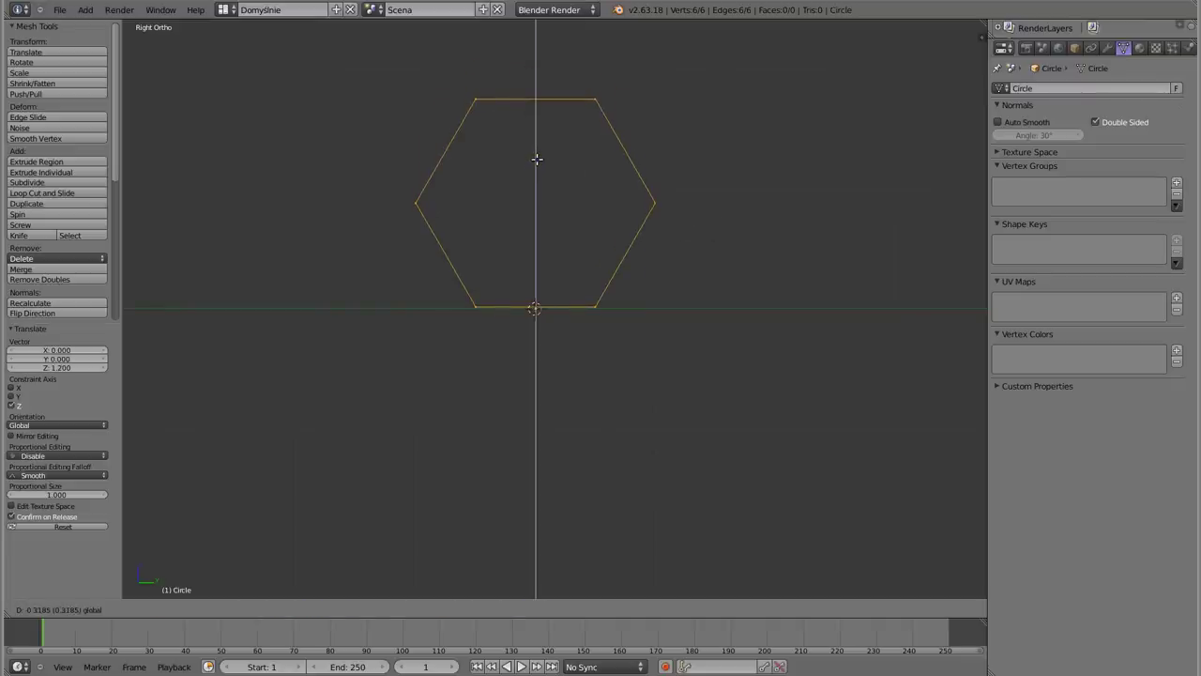
left_click(542, 124)
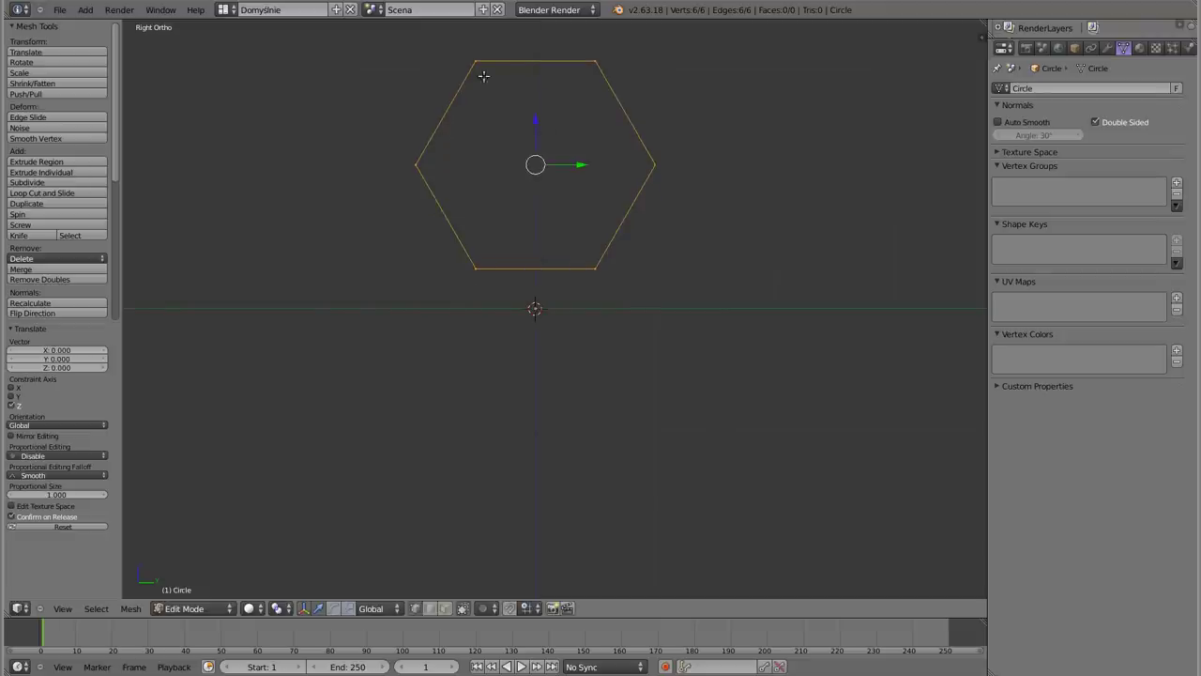
scroll(590, 220, "down", 4)
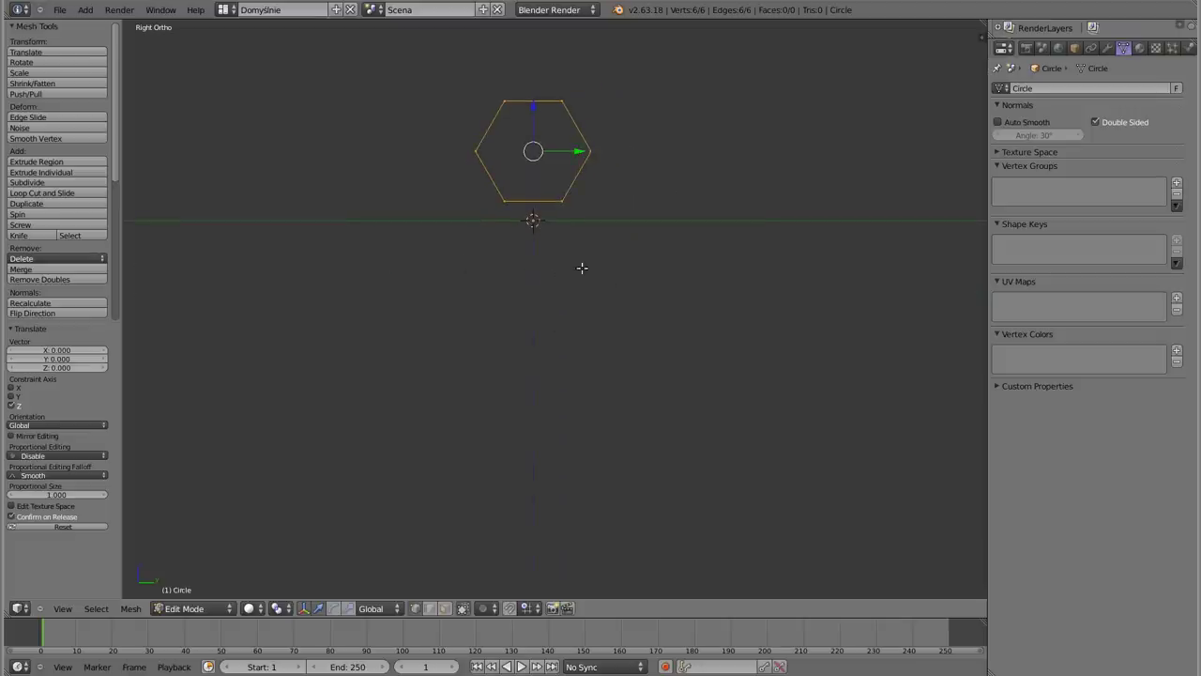
From Top view, rotate the raised hexagon 45 degrees, then check it from the Front and Right views
key("KP_7")
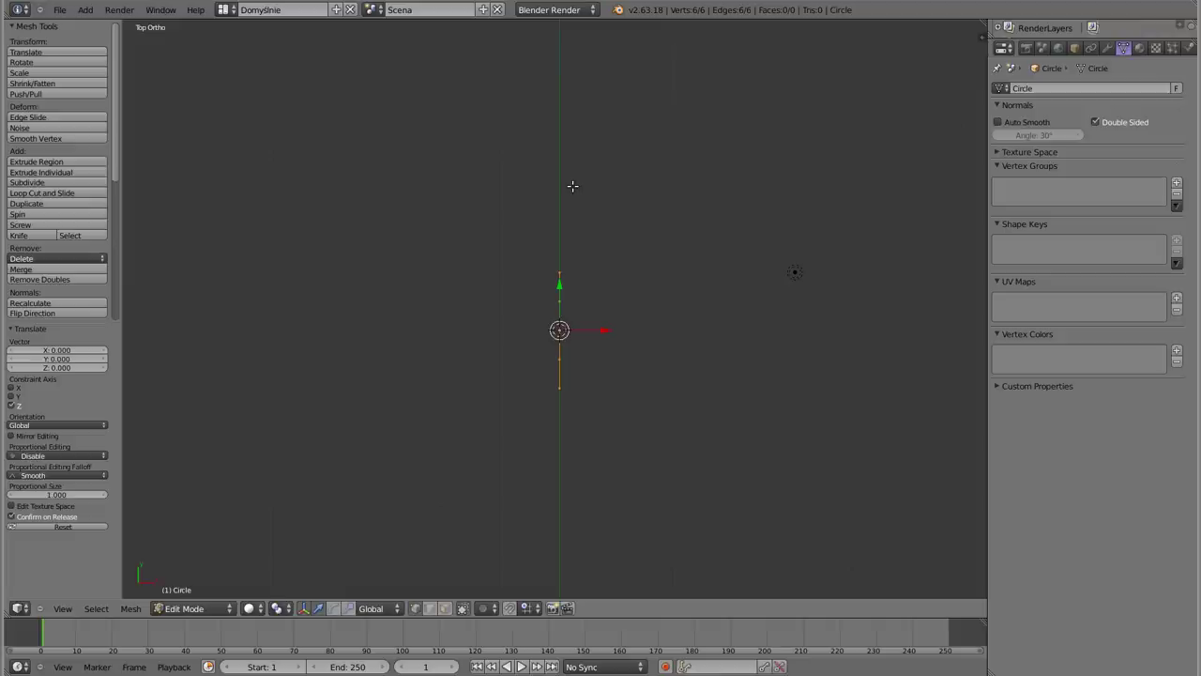
type("r45")
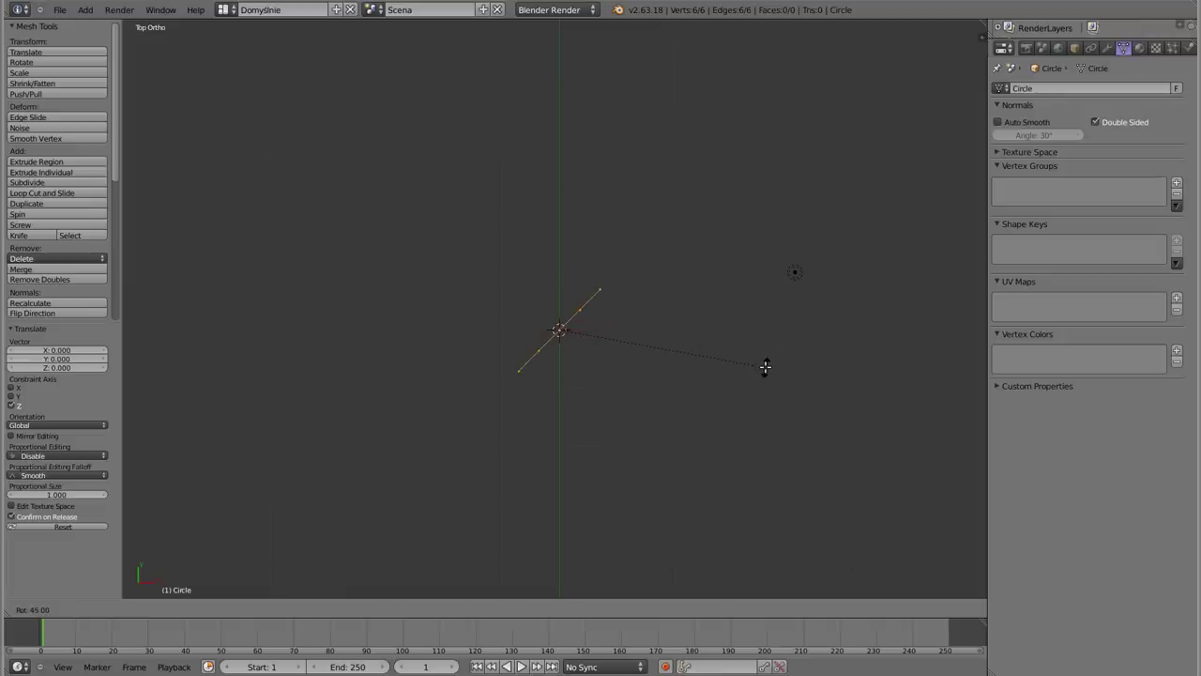
key("Return")
middle_click_drag(576, 388, 531, 77)
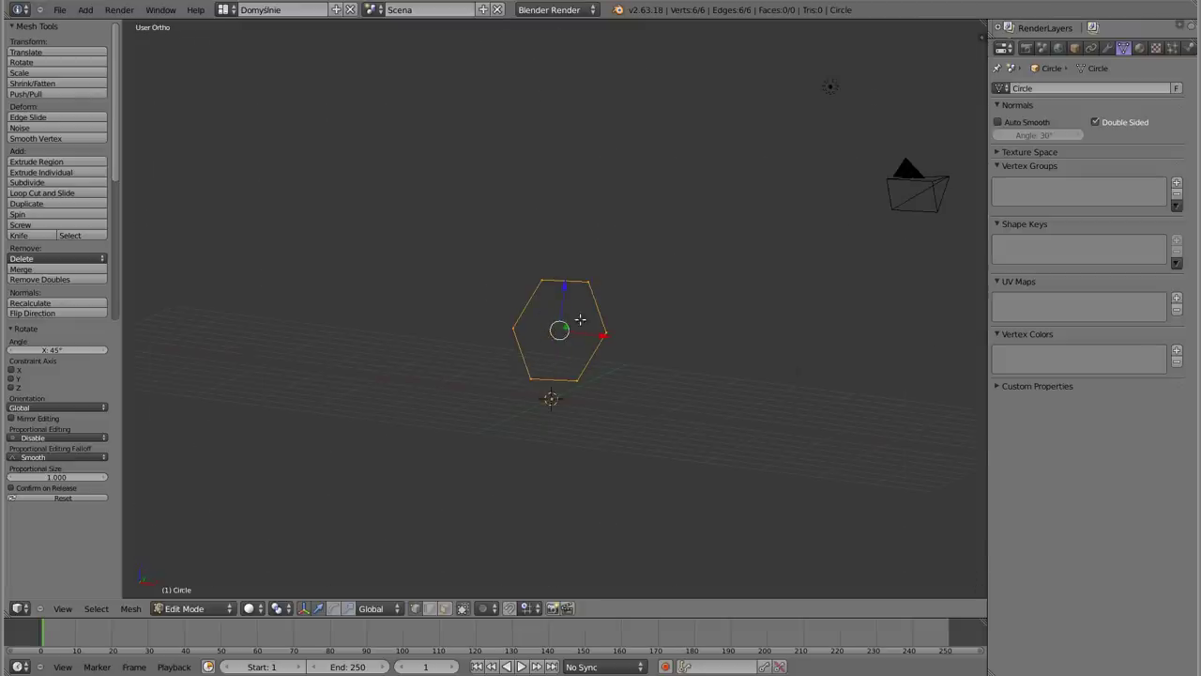
middle_click_drag(566, 338, 593, 421)
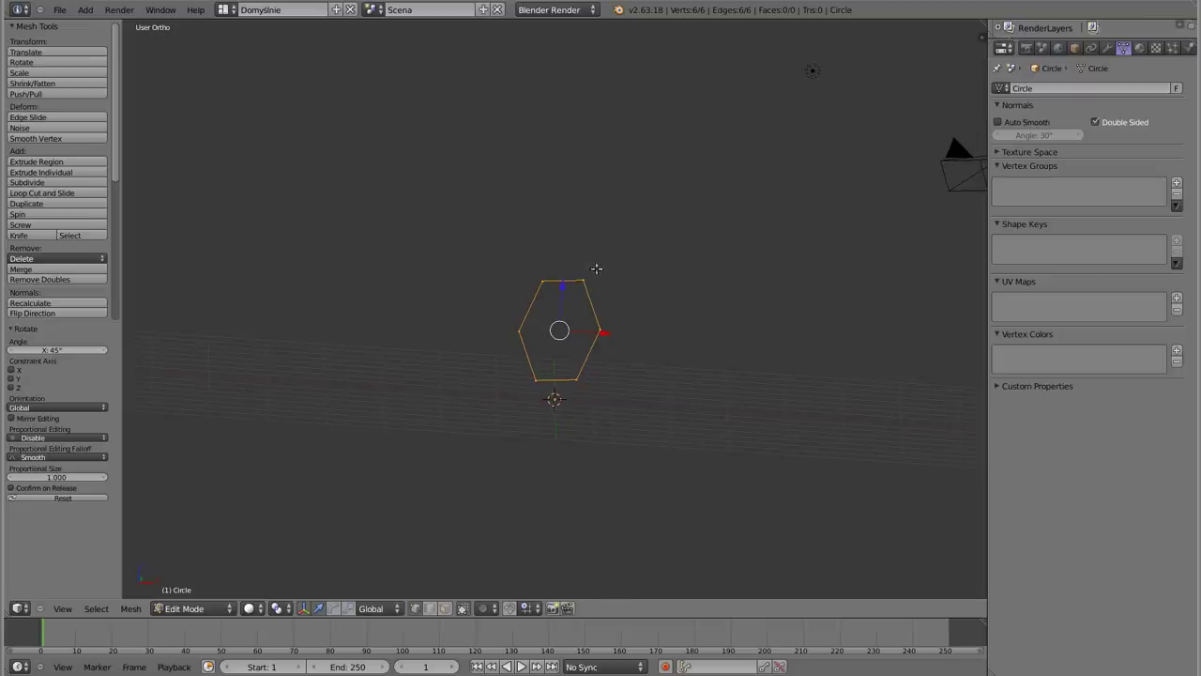
key("KP_1")
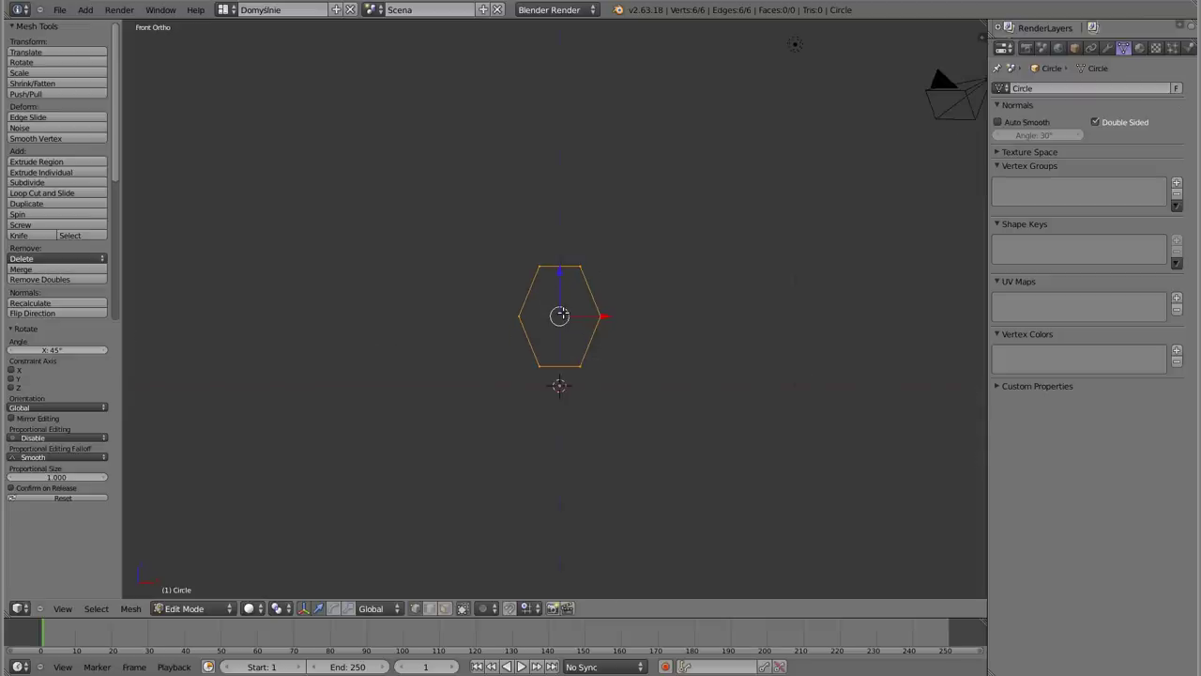
middle_click_drag(568, 343, 550, 305, "shift")
key("KP_3")
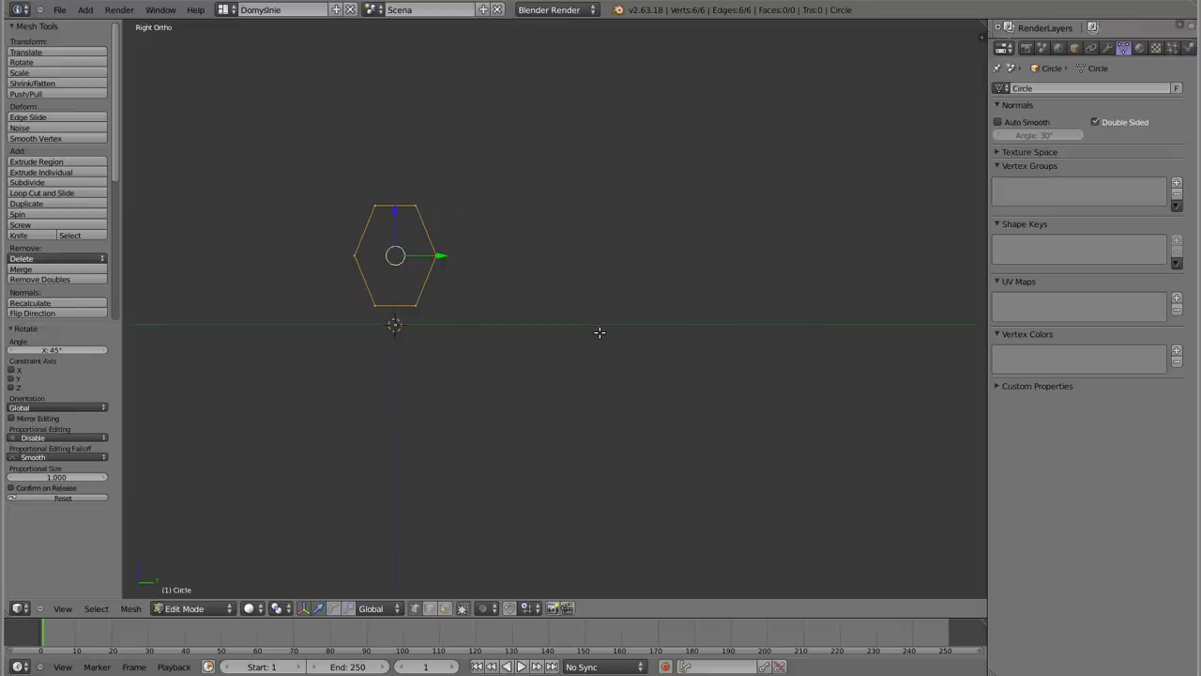
middle_click_drag(377, 274, 519, 258, "shift")
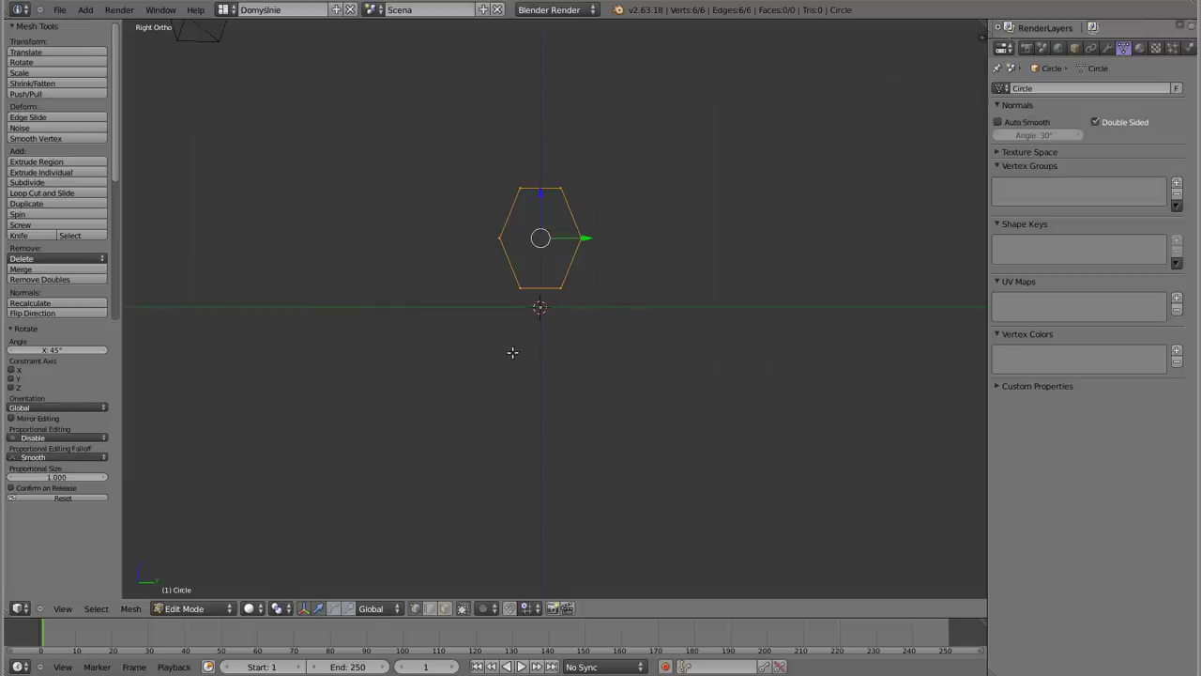
left_click(39, 216)
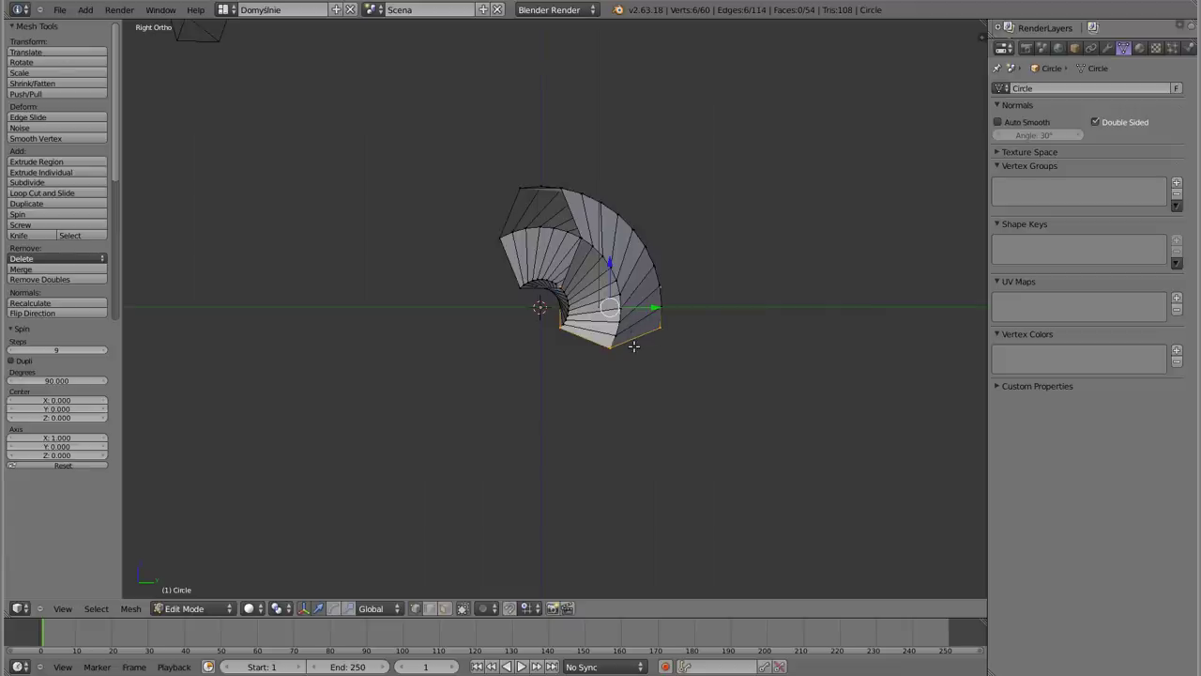
middle_click_drag(56, 416, 64, 424, "ctrl")
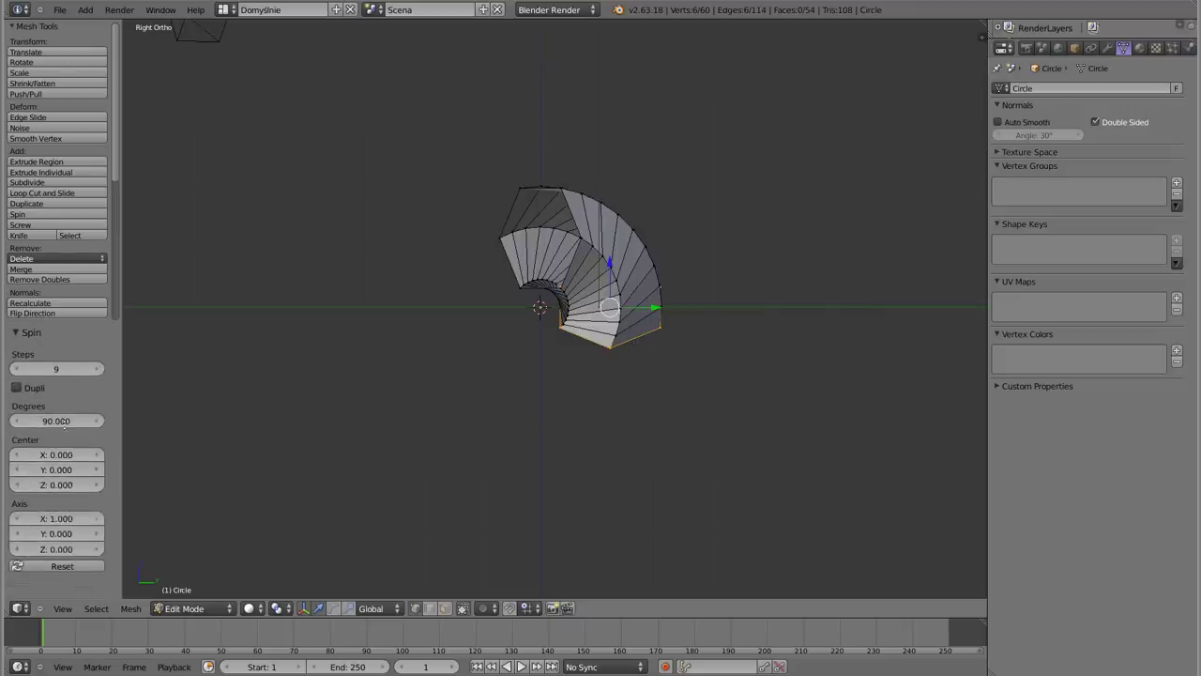
left_click(67, 370)
type("3")
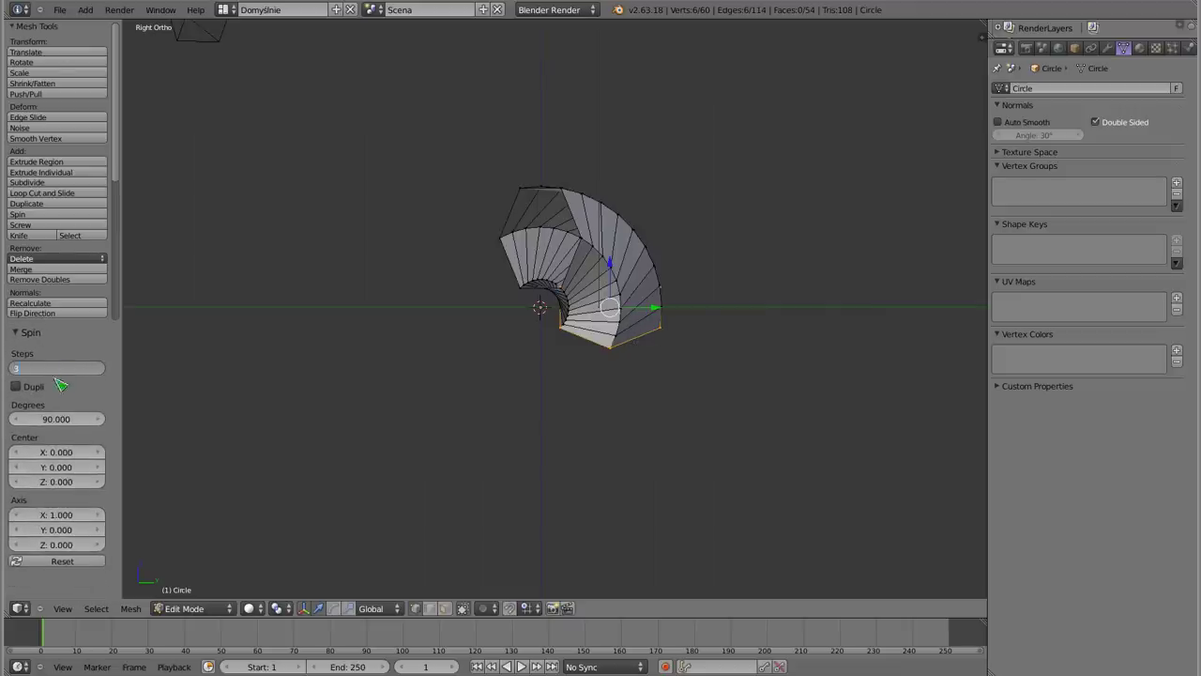
key("Return")
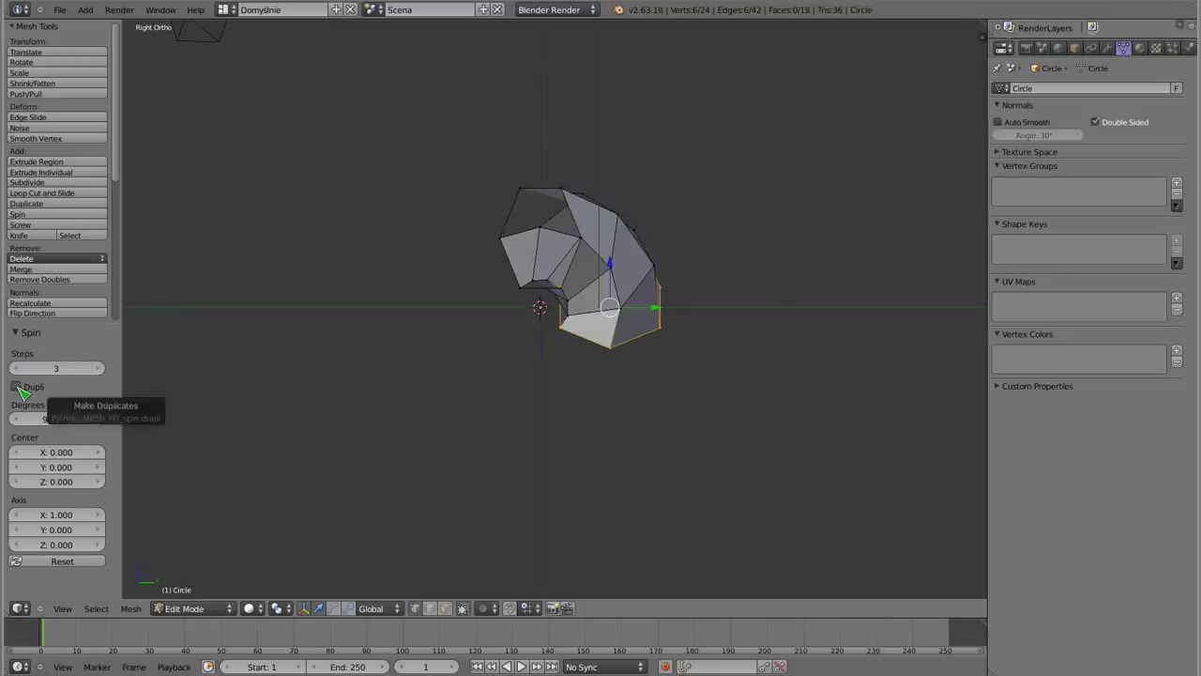
left_click(17, 386)
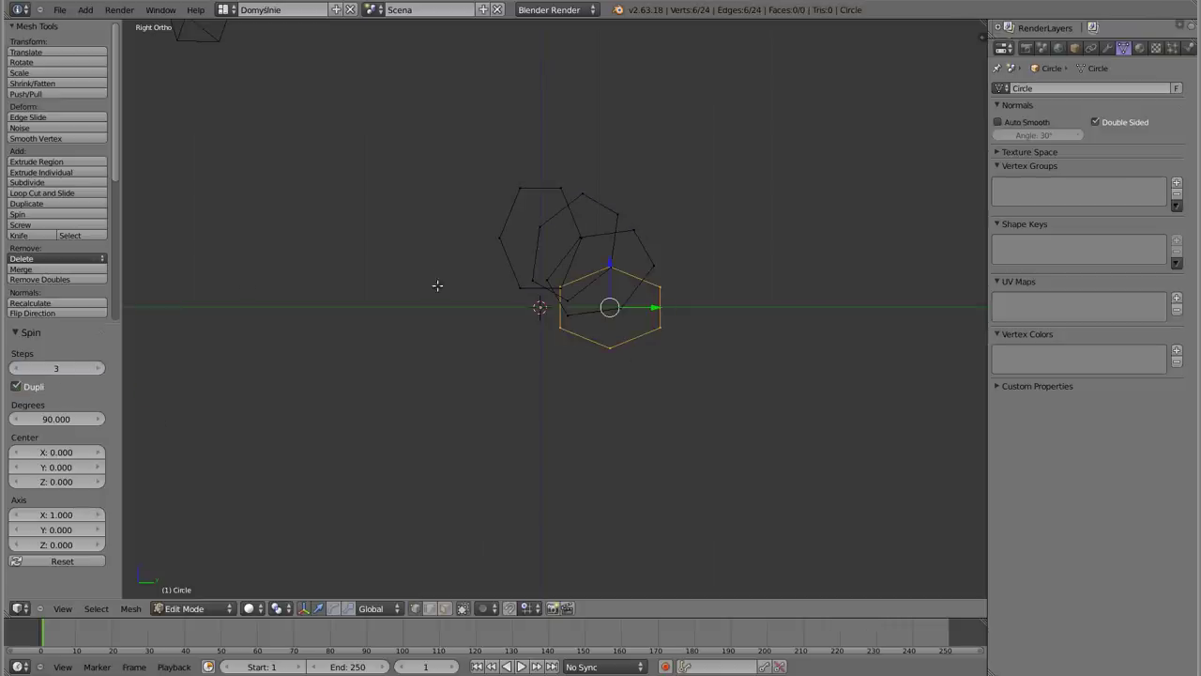
left_click(53, 420)
type("360")
key("Return")
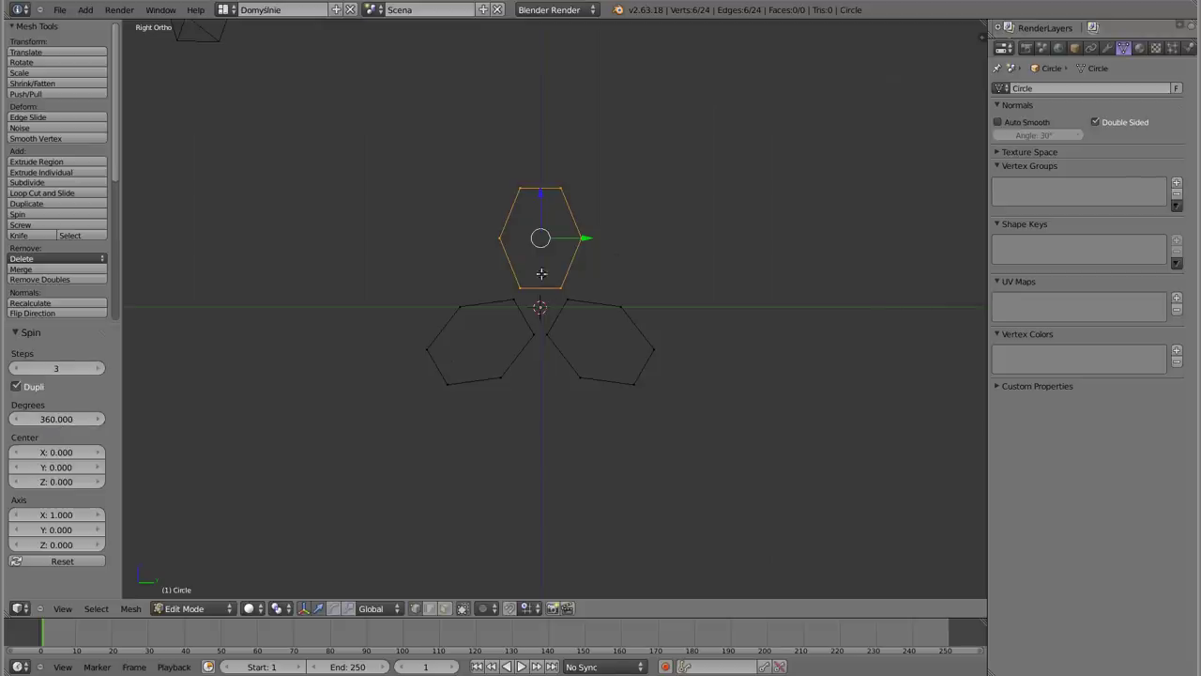
key("ctrl+z")
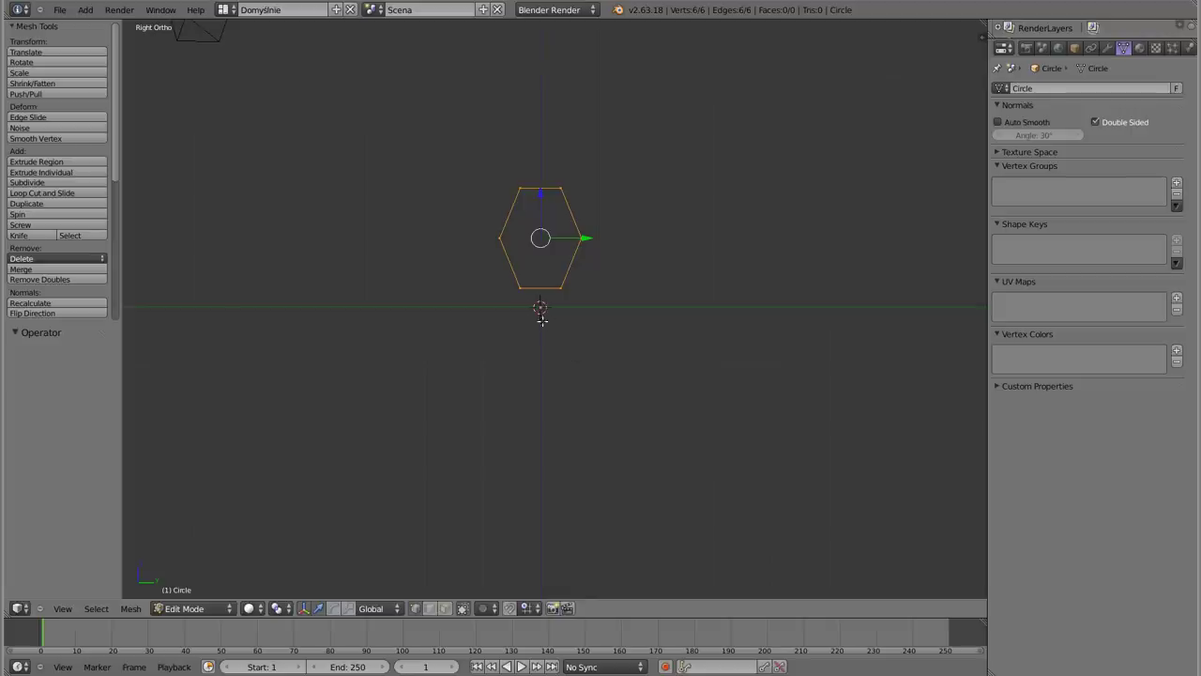
Set the pivot to 3D Cursor and add a duplicate hexagon rotated 120 degrees around the centre
left_click(278, 608)
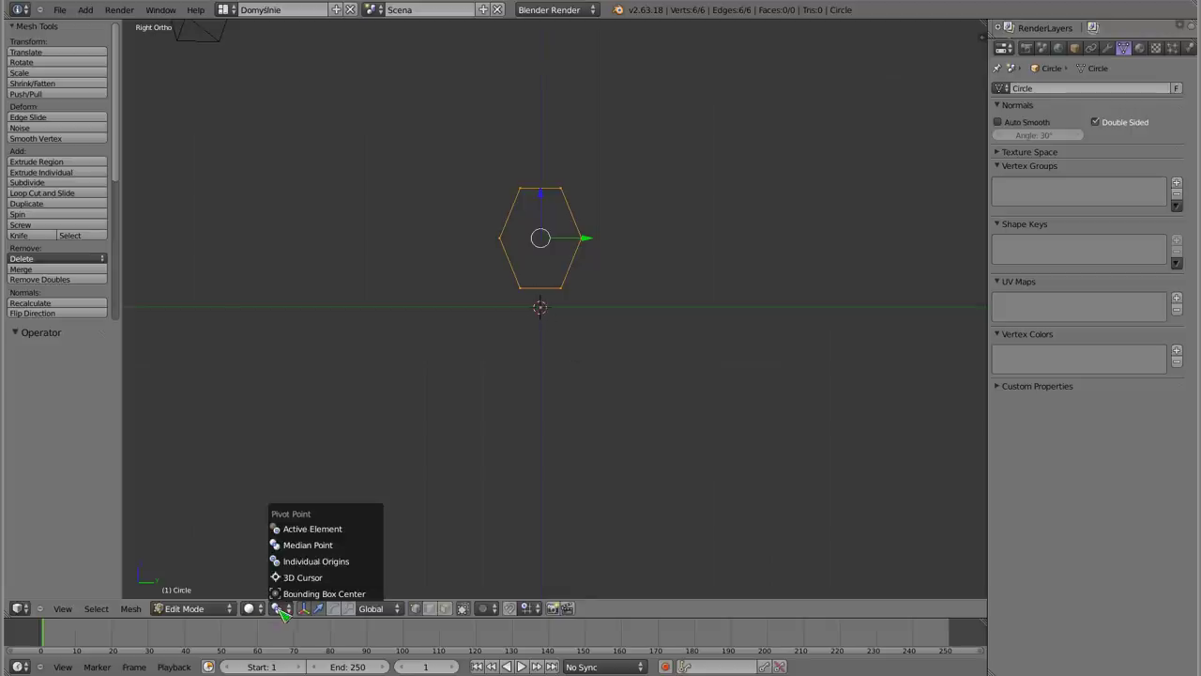
left_click(330, 581)
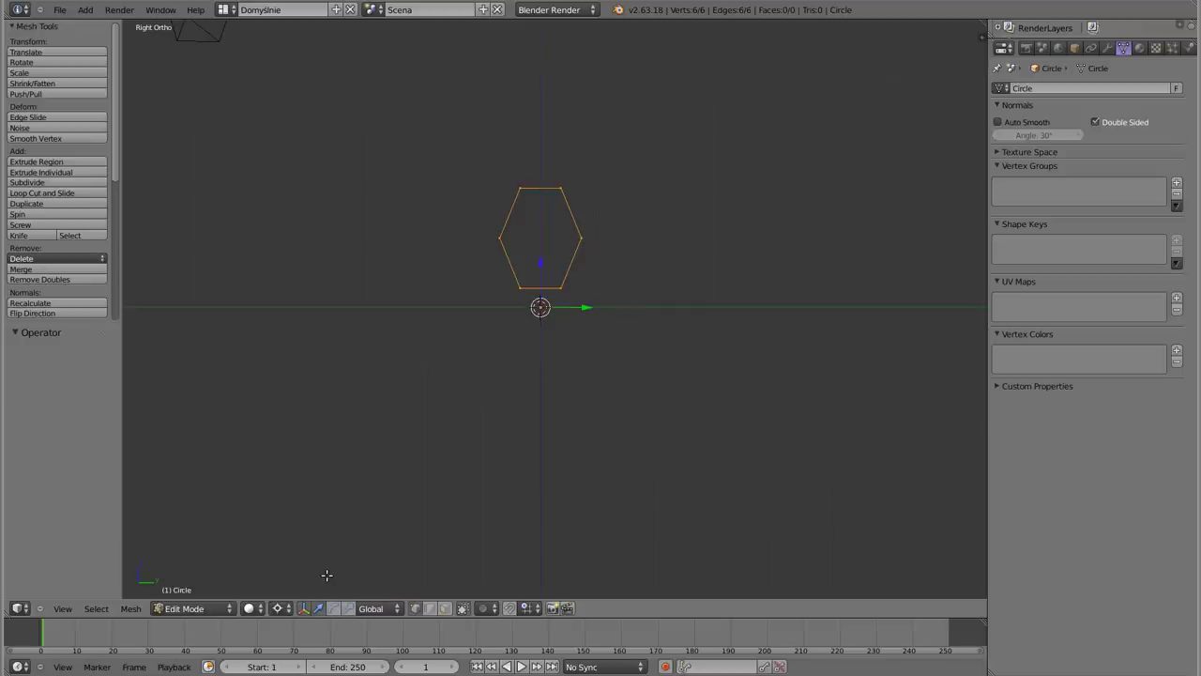
key("shift+d")
key("r")
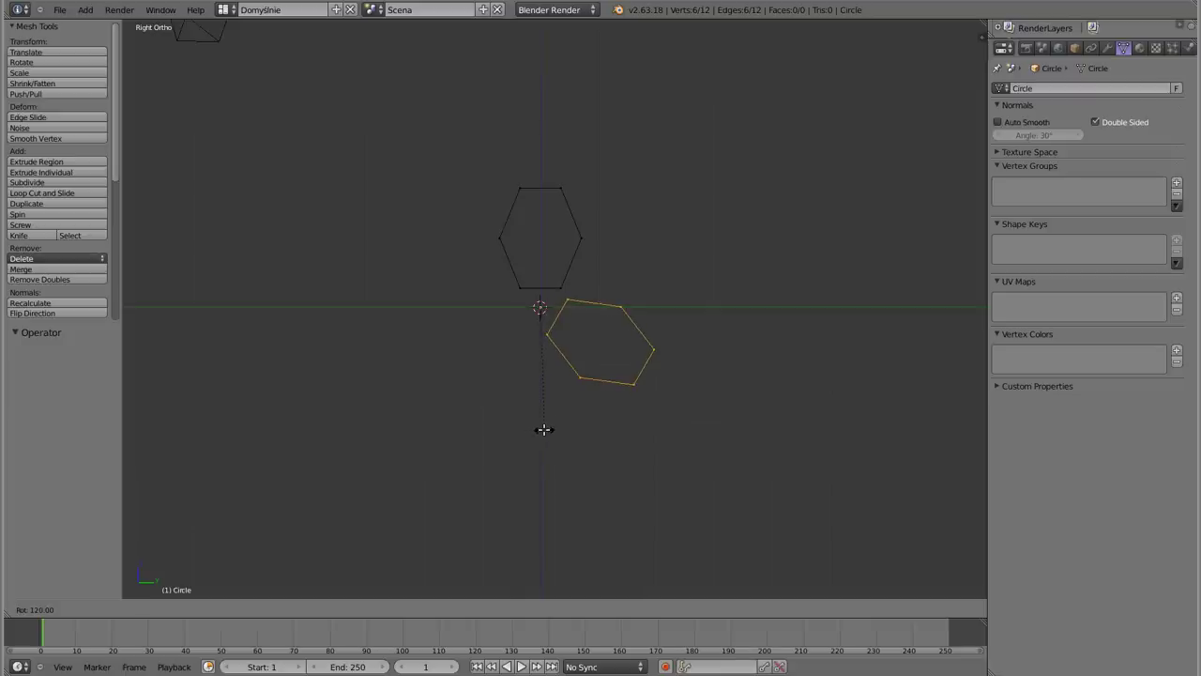
left_click(539, 430)
Duplicate and rotate a third hexagon another 120 degrees around the centre
key("shift+d")
key("r")
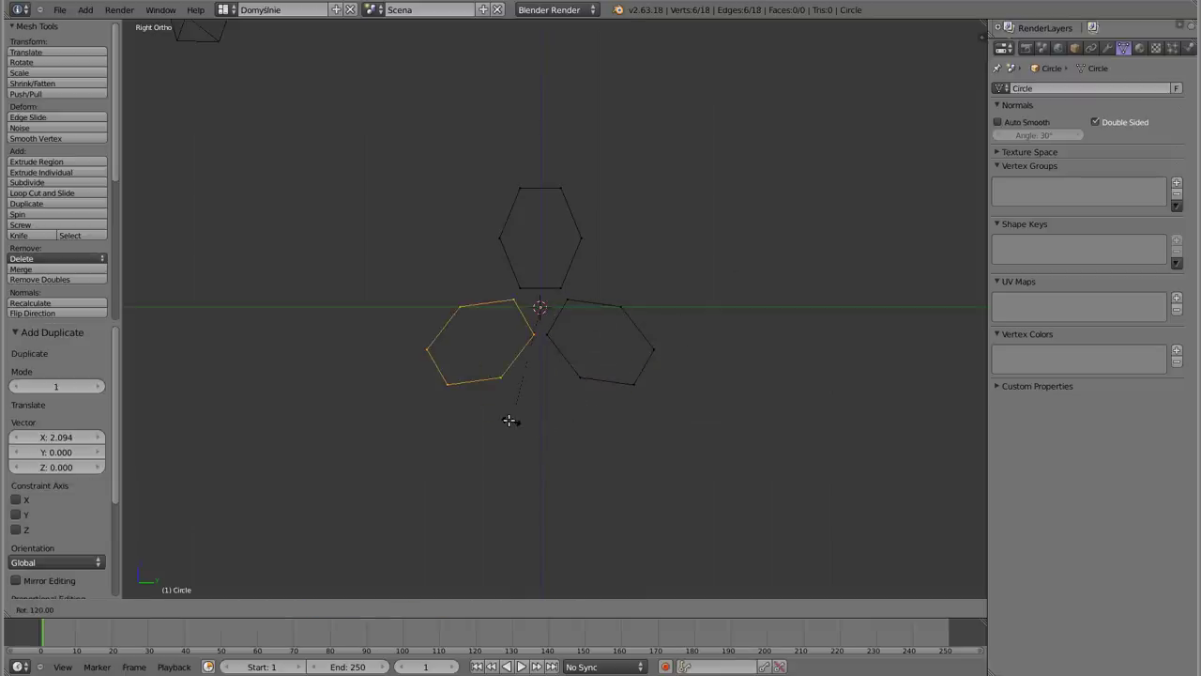
left_click(505, 419)
mouse_move(504, 419)
middle_mouse_down()
mouse_move(453, 366)
mouse_move(517, 557)
mouse_move(541, 536)
mouse_move(531, 348)
mouse_move(547, 386)
middle_mouse_up()
Inspect the hexagons from the front, picking a vertex of the upper hexagon without changing anything
key("KP_1")
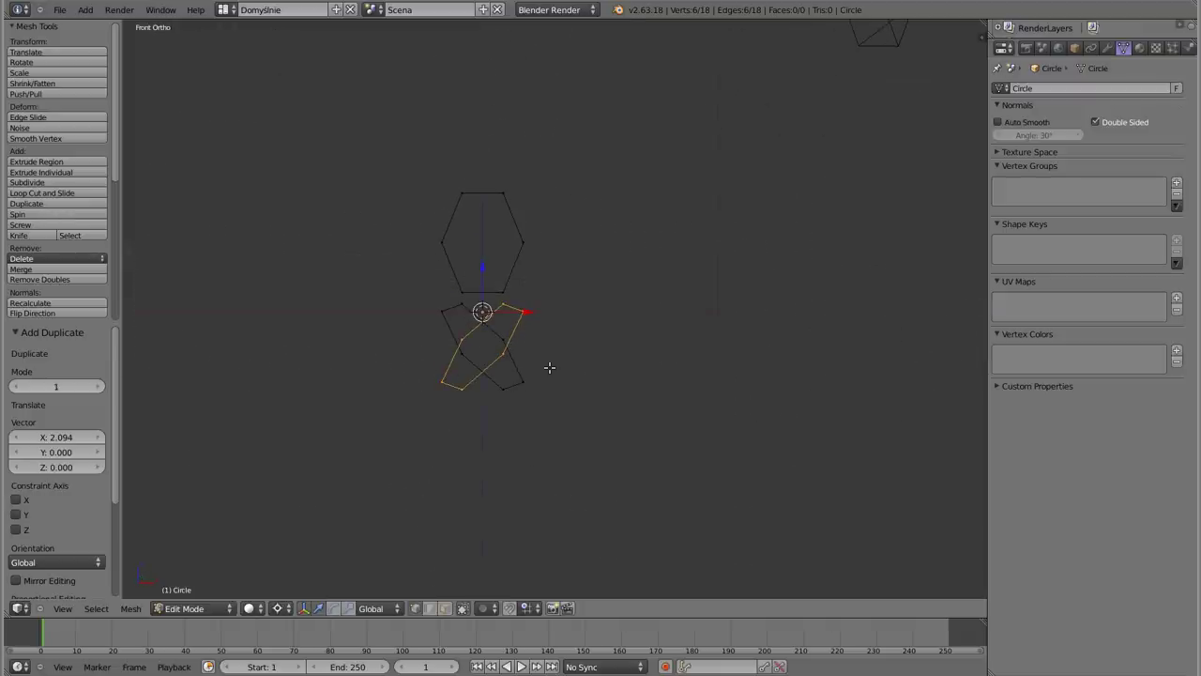
scroll(543, 295, "down", 3)
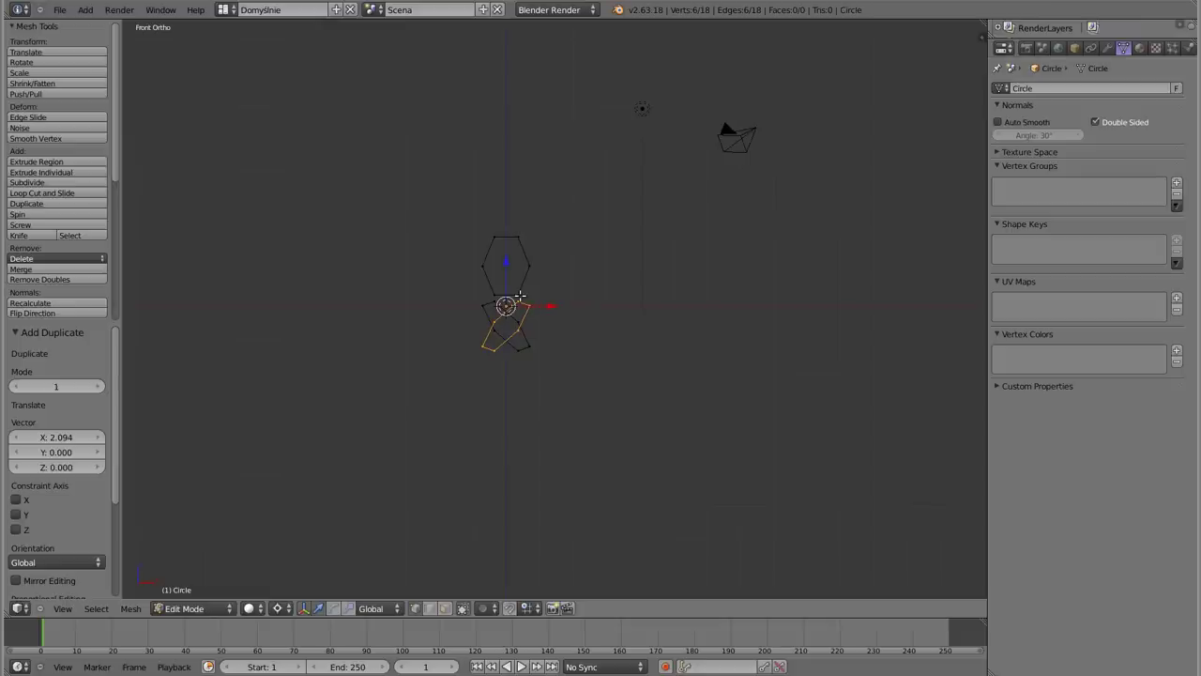
right_click(531, 267)
key("s")
key("Escape")
Run Remove Doubles on all vertices at 0.0001 distance; nothing merges, leaving 18 vertices
key("a")
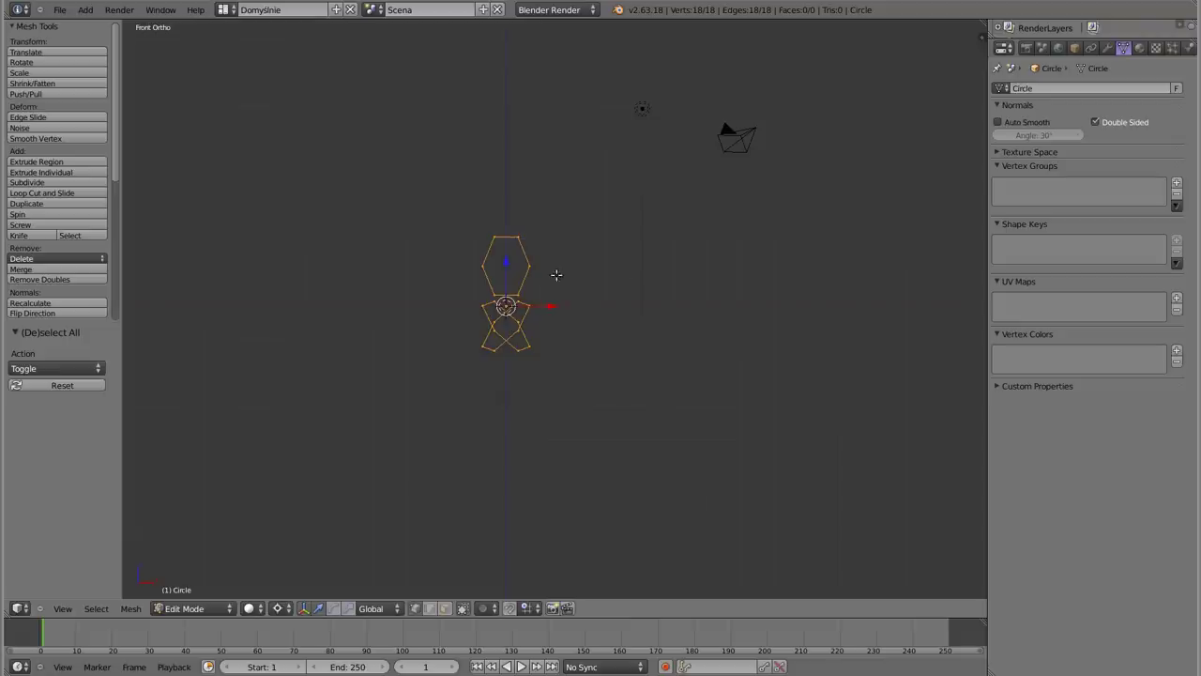
key("w")
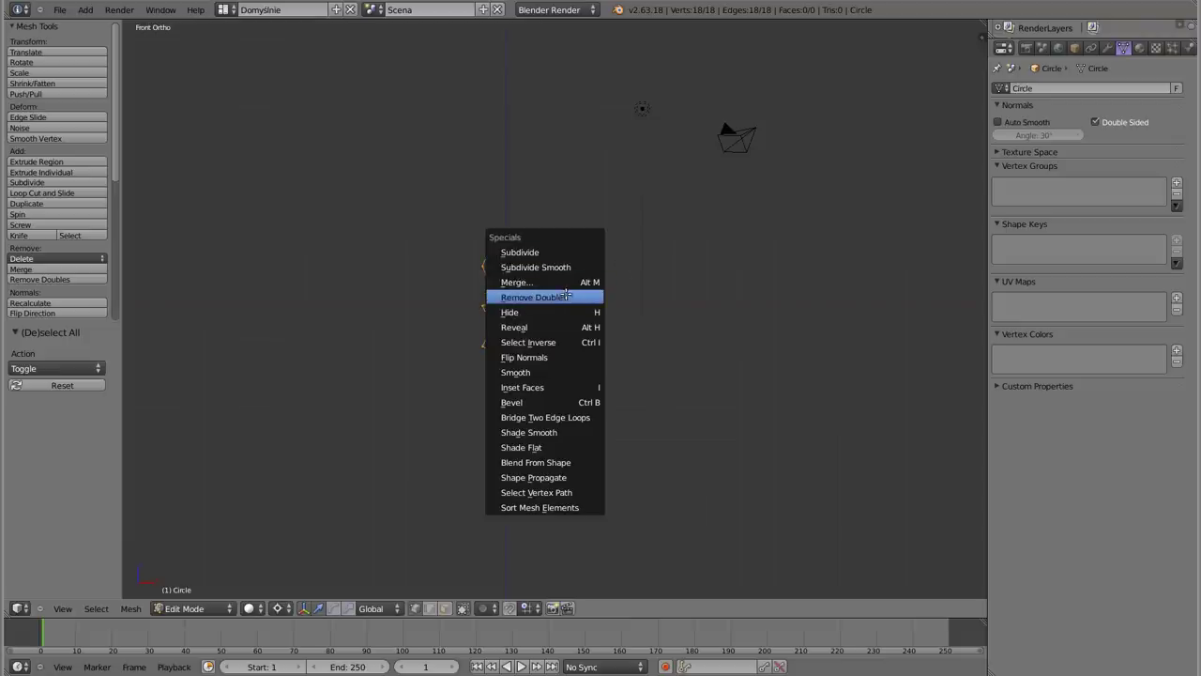
left_click(566, 296)
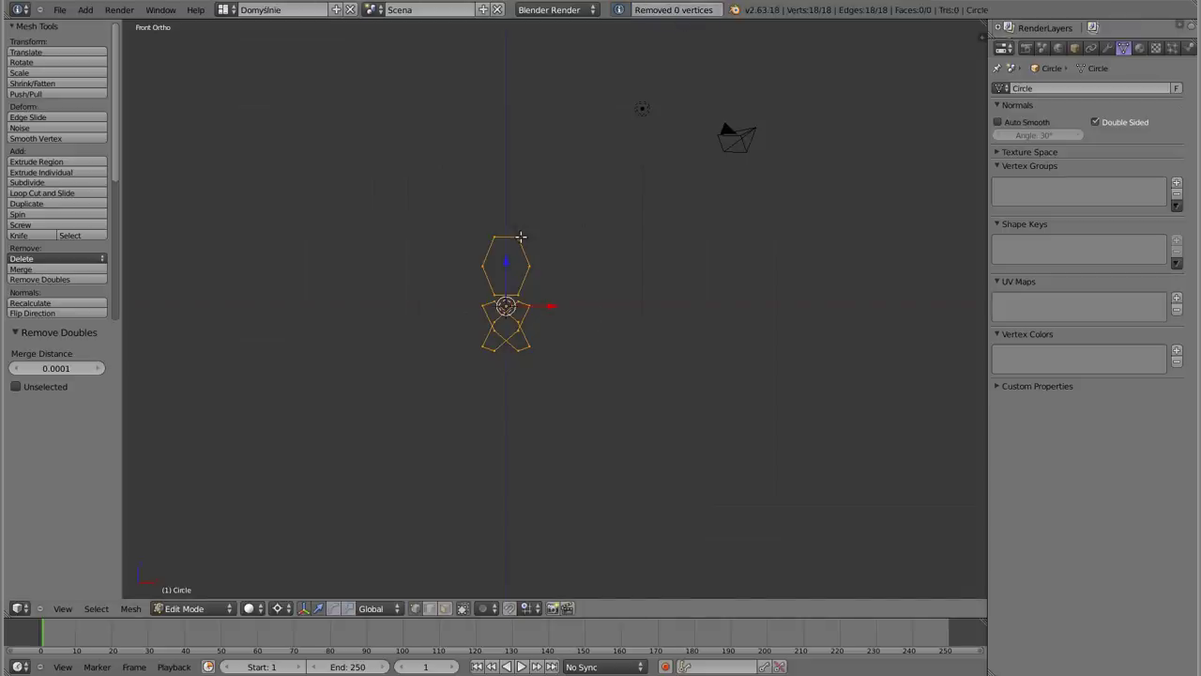
scroll(573, 319, "down", 2)
scroll(589, 355, "down", 3)
scroll(582, 355, "down", 1)
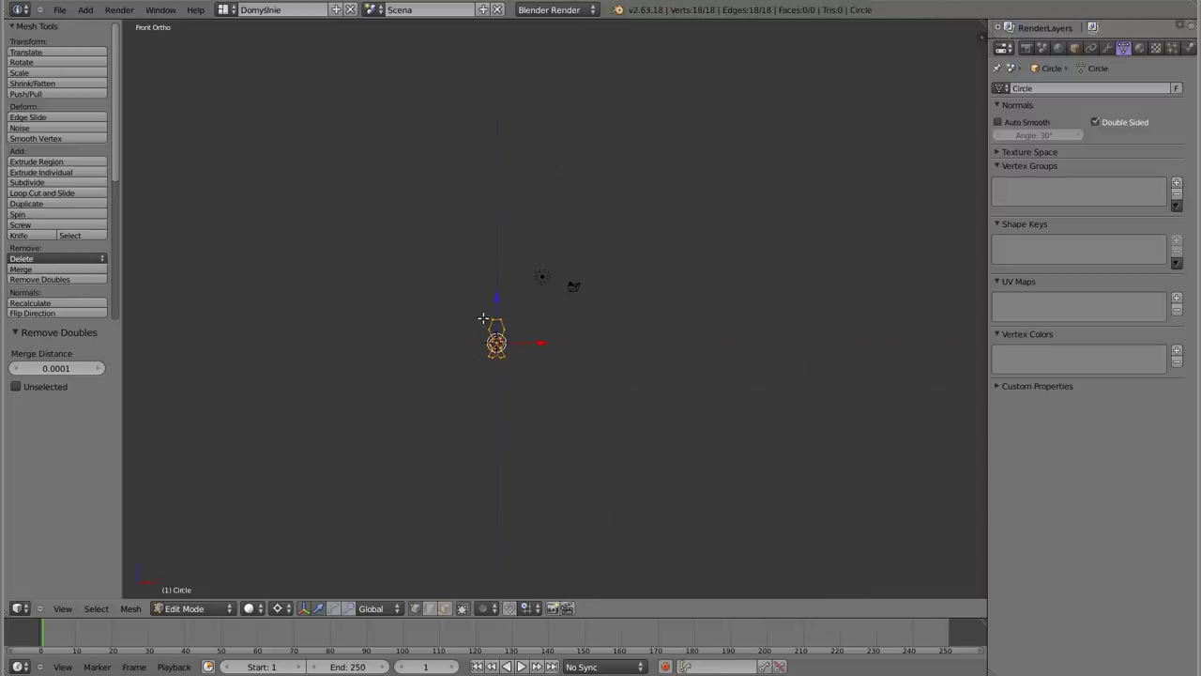
key("e")
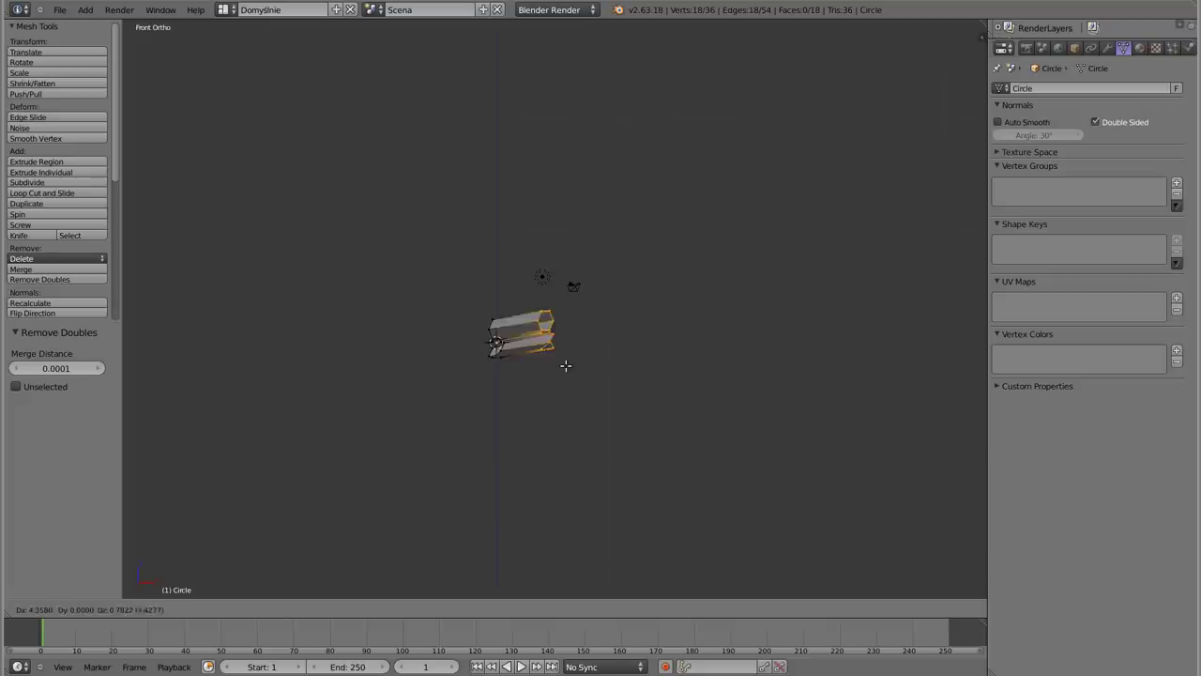
key("x")
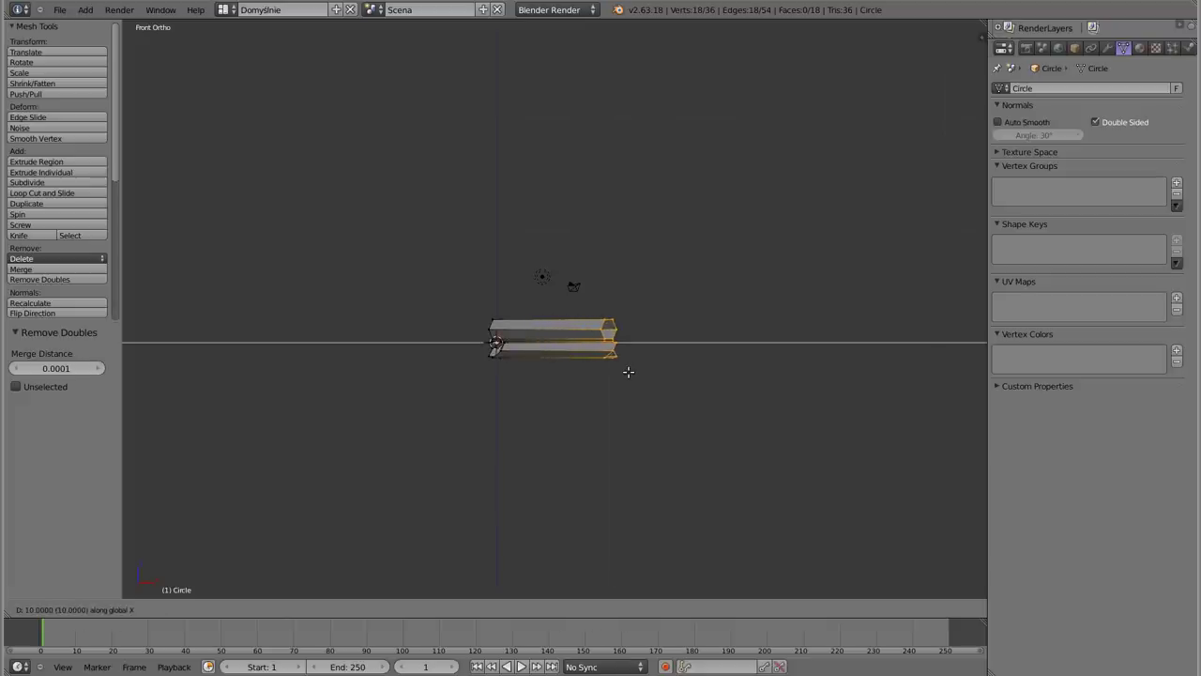
key("Return")
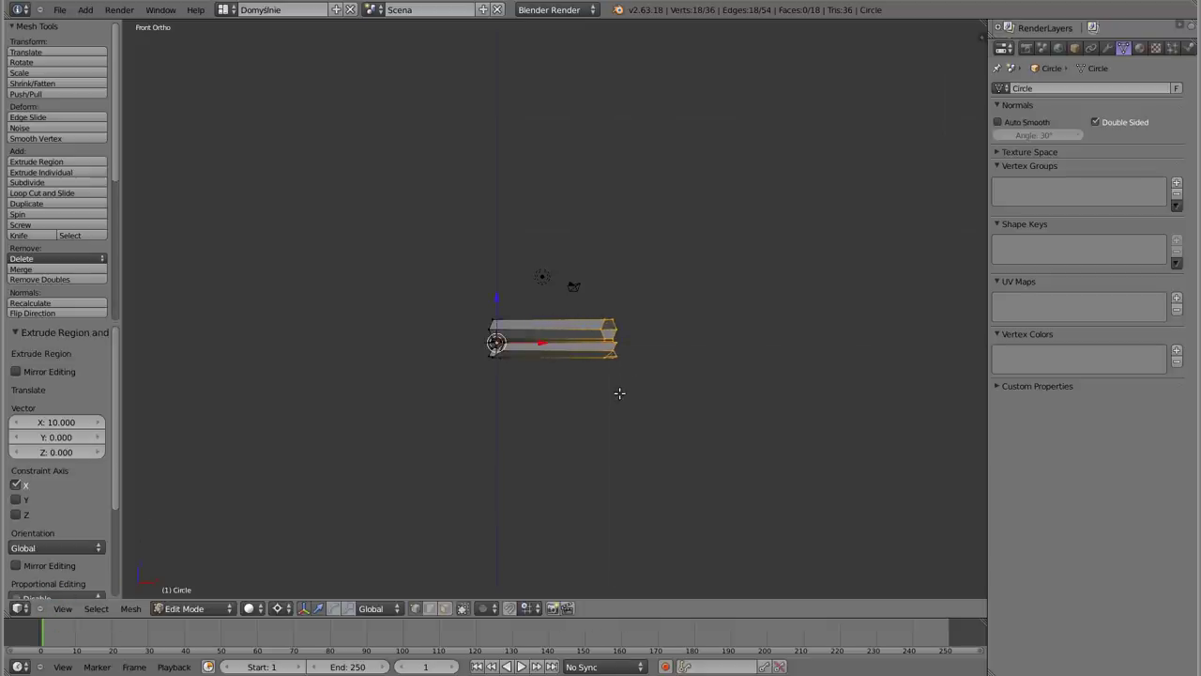
key("ctrl+z")
key("e")
key("x")
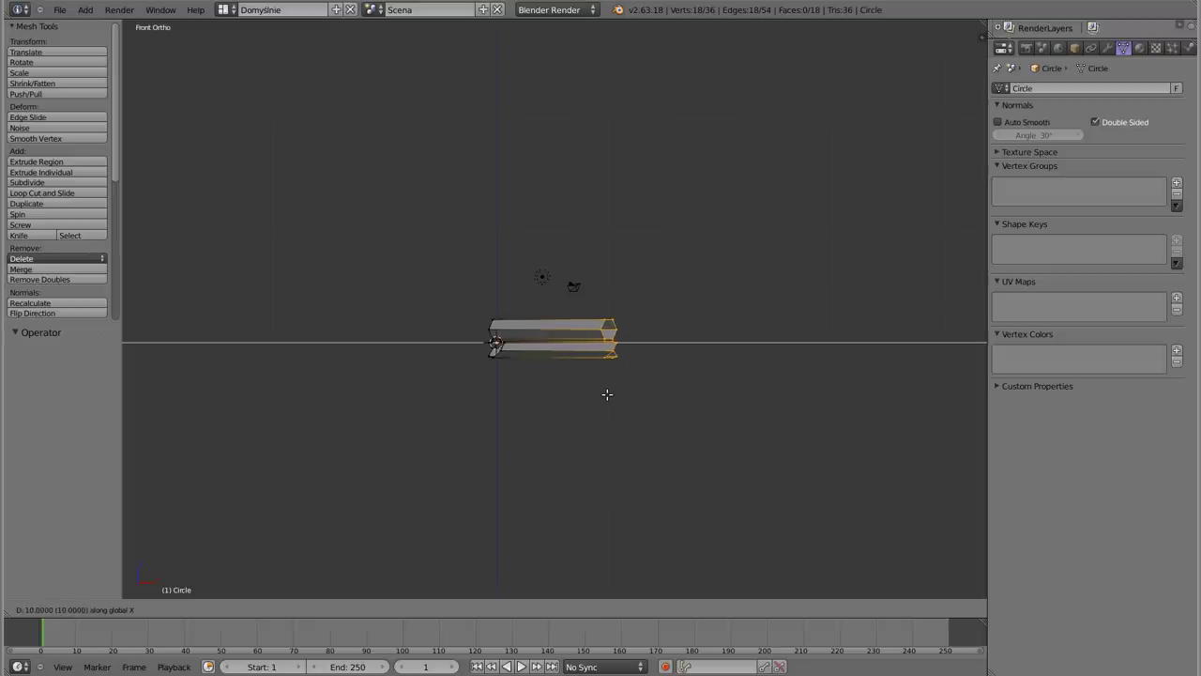
left_click(607, 394)
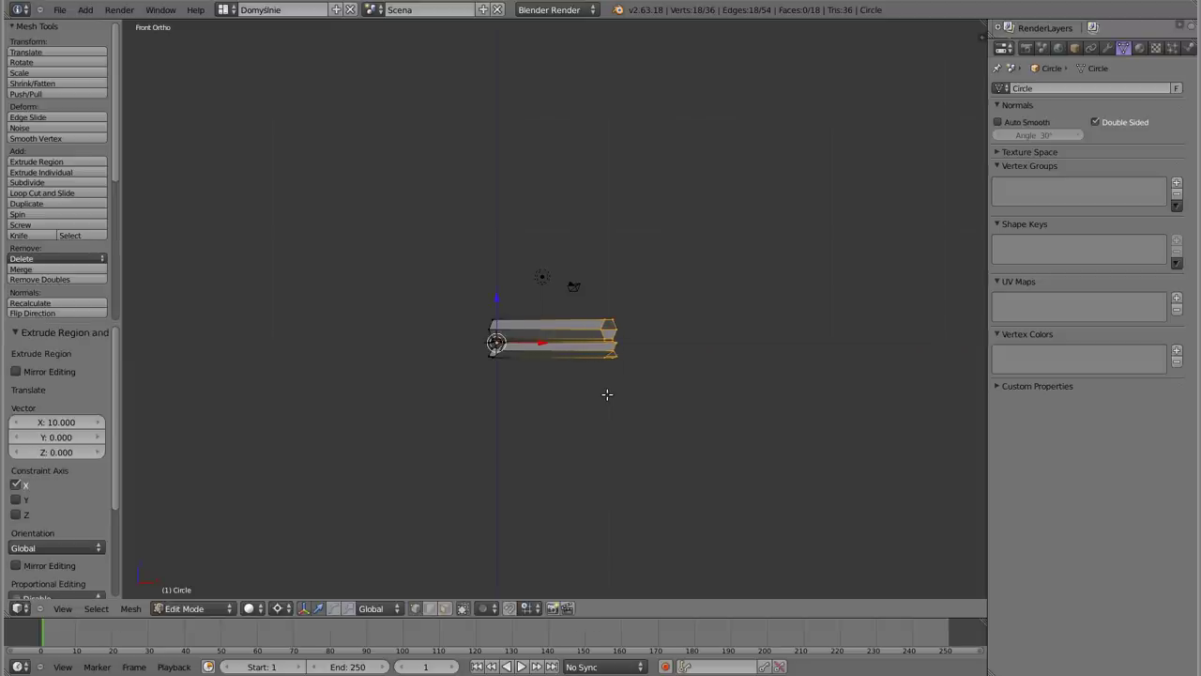
scroll(554, 349, "up", 6)
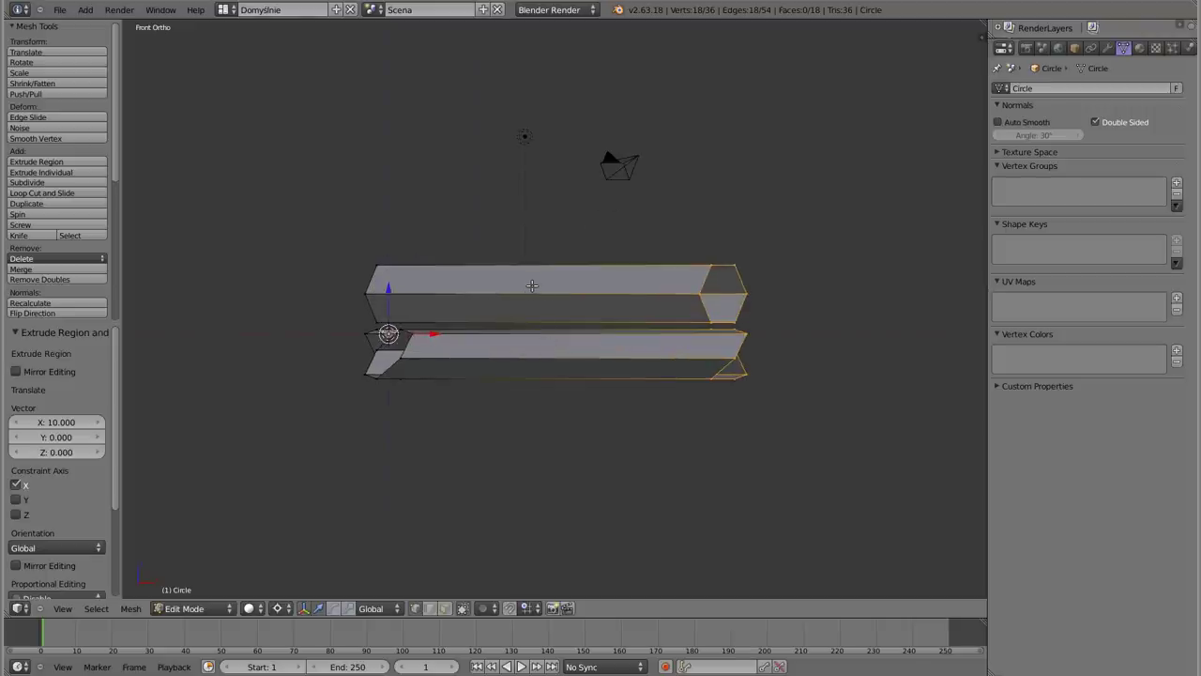
key("ctrl+r")
scroll(535, 282, "up", 3)
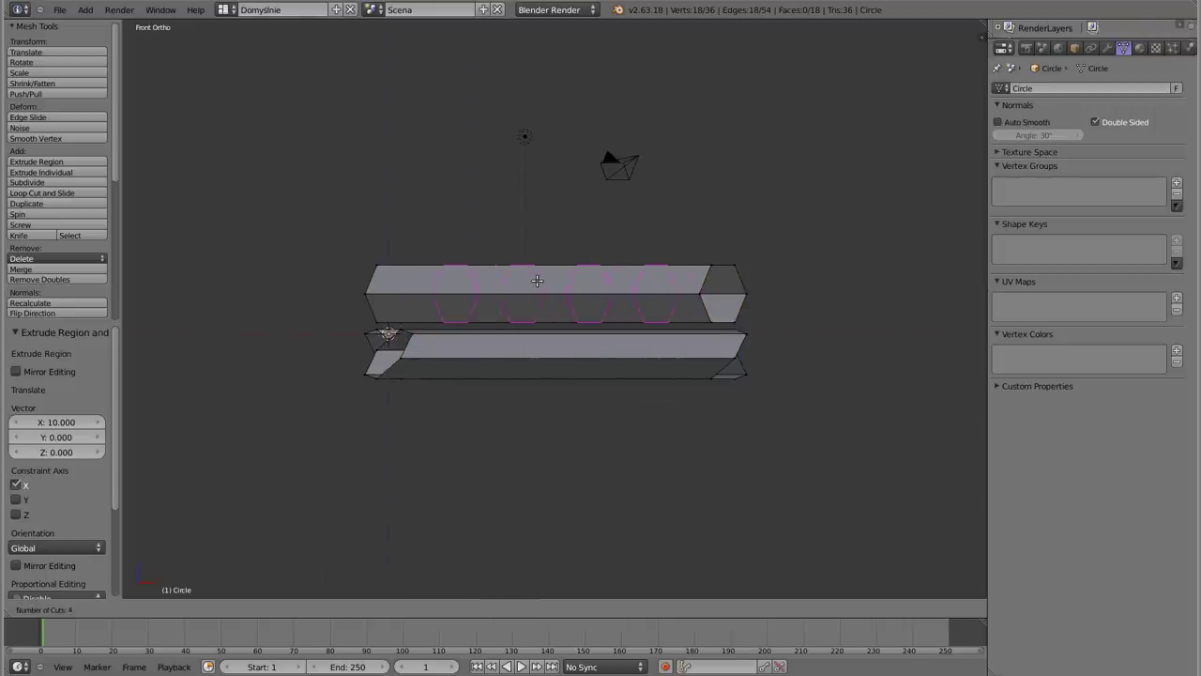
key("Escape")
middle_click_drag(614, 311, 577, 297)
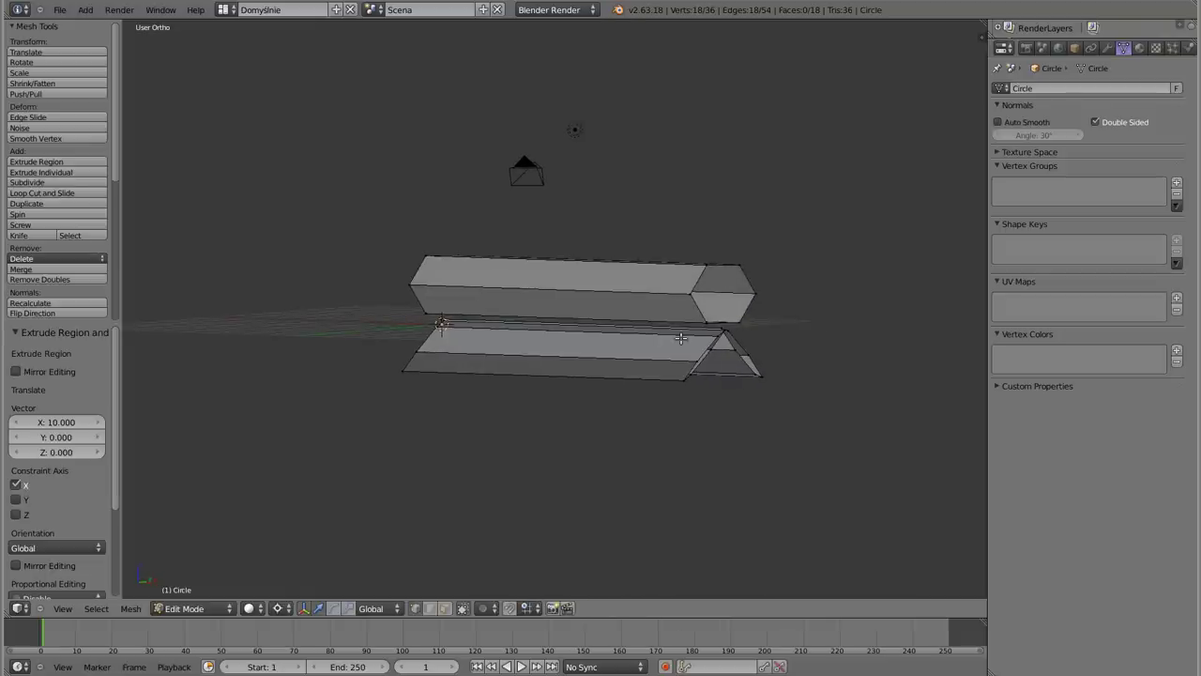
key("ctrl+z")
middle_click_drag(461, 355, 490, 349)
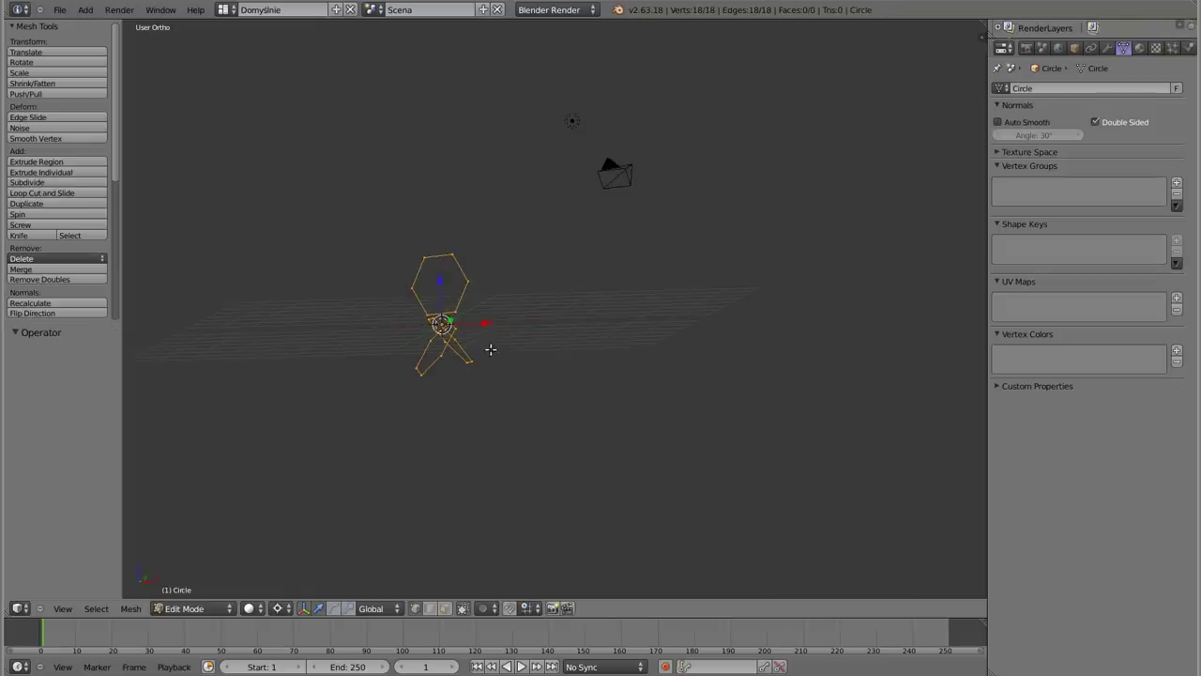
key("KP_1")
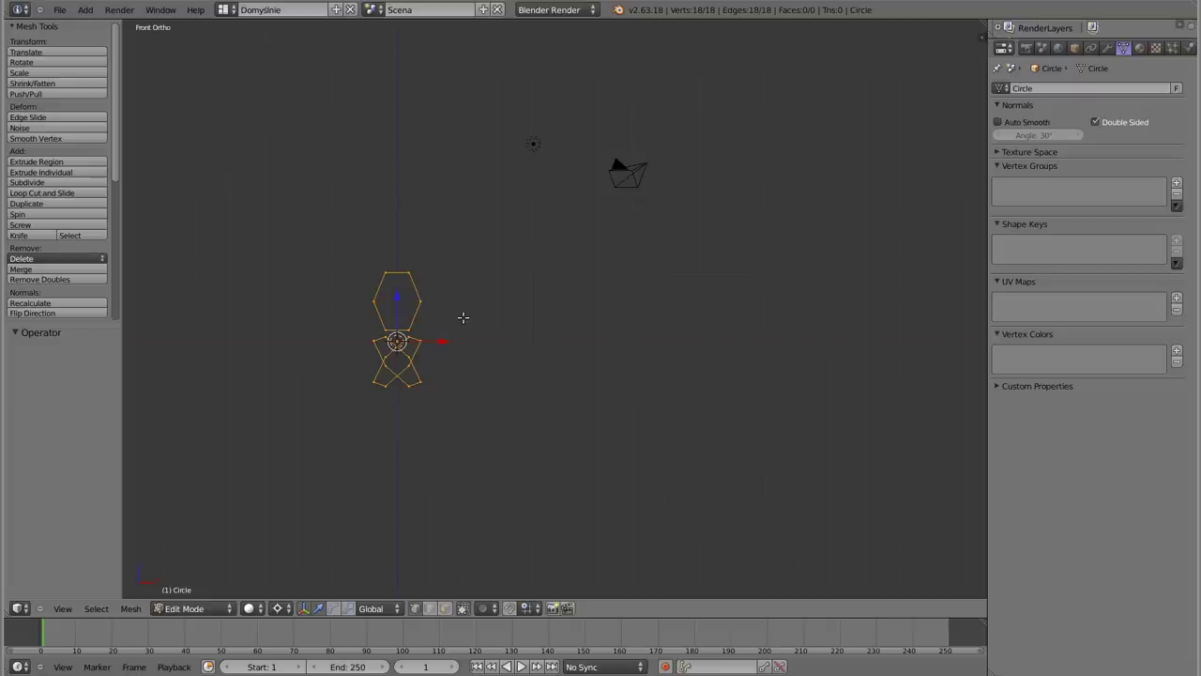
right_click(403, 276)
Extrude a new vertex and snap it to the 3D cursor at the hexagons' centre
key("e")
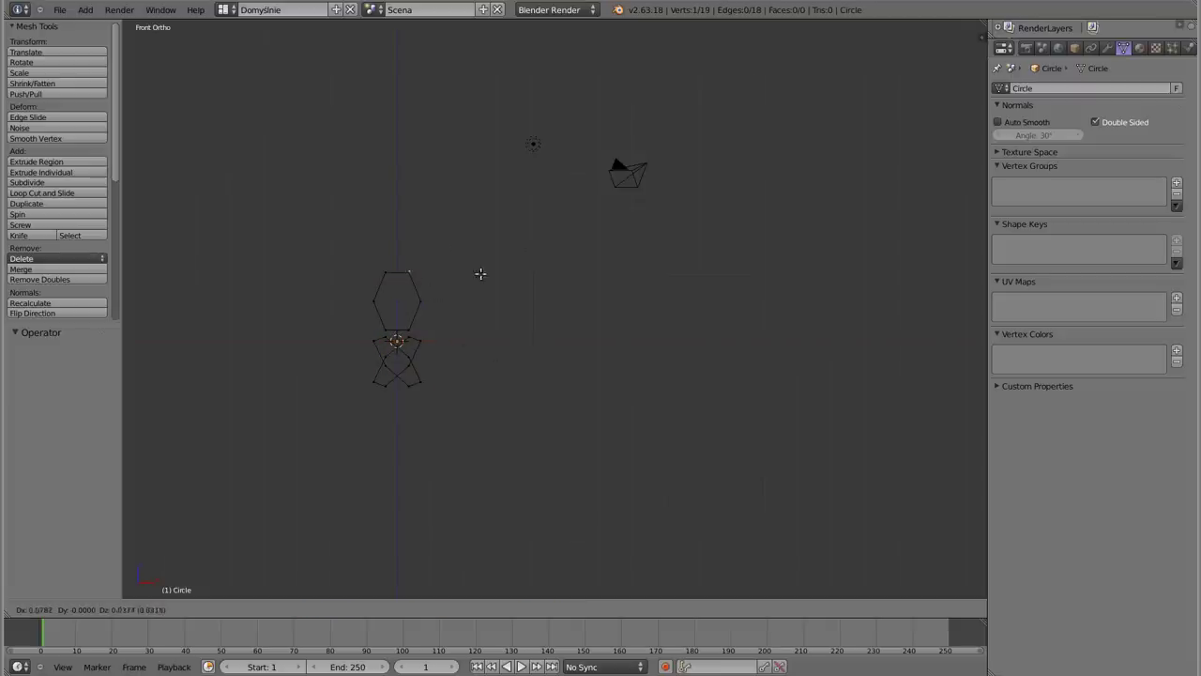
left_click(612, 355)
scroll(589, 350, "down", 5)
scroll(573, 380, "down", 2)
key("g")
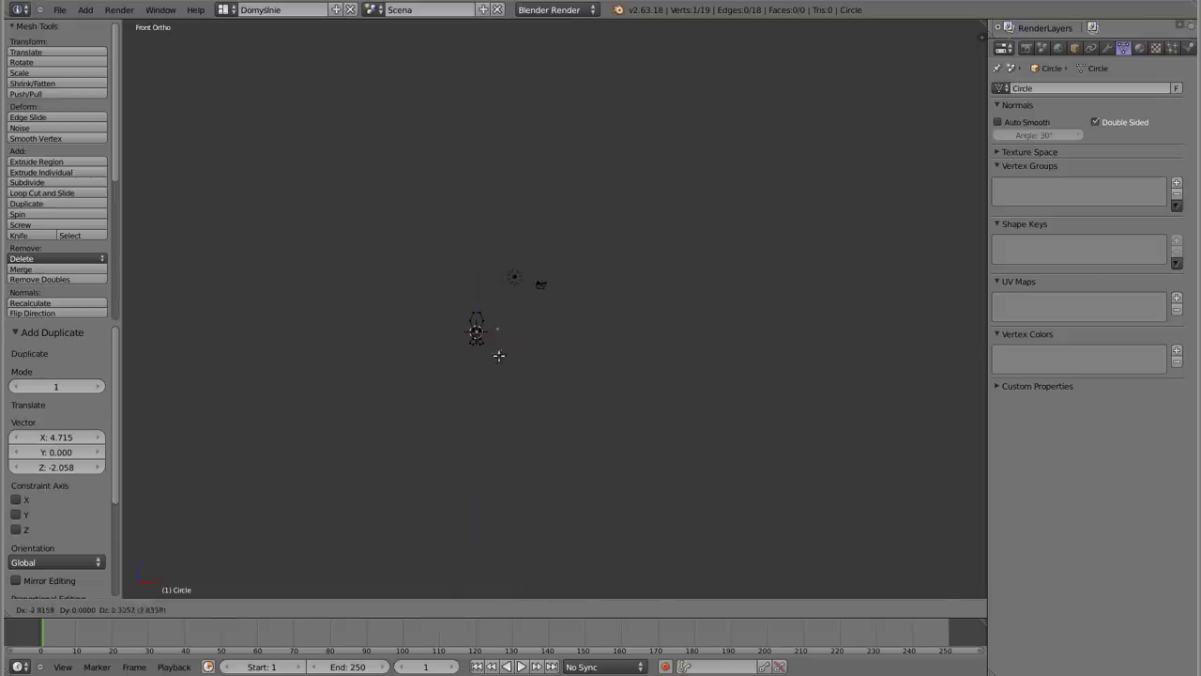
left_click(421, 364)
key("shift+s")
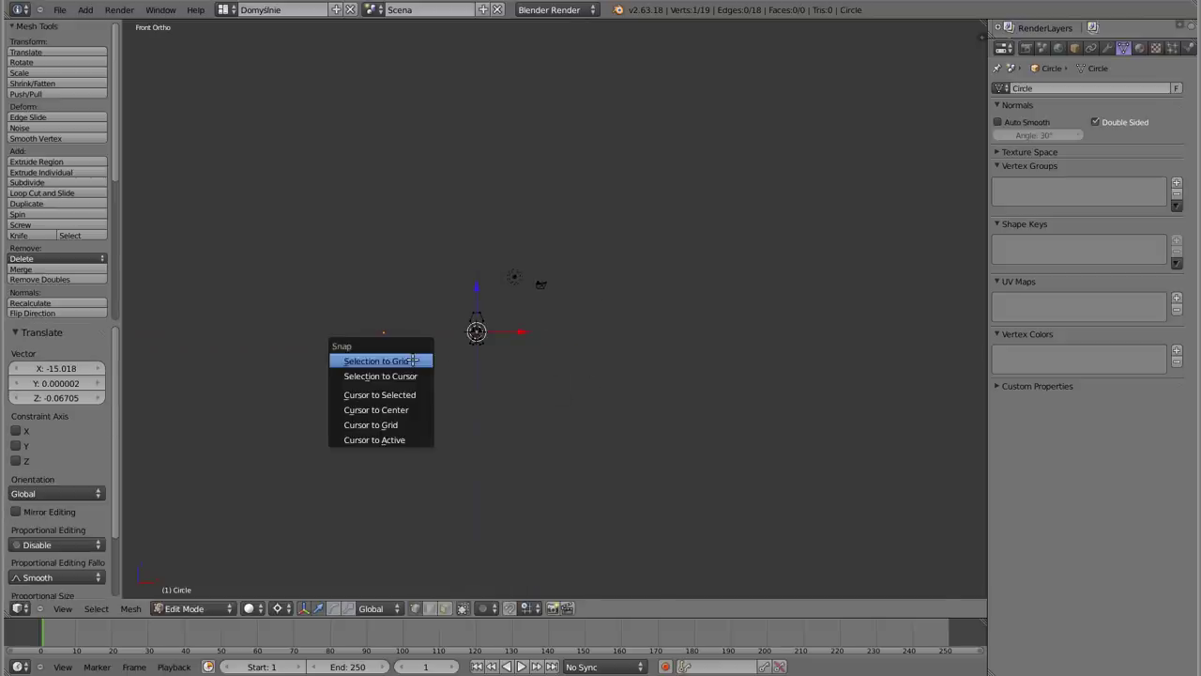
left_click(380, 376)
Move the lone vertex 6 units along negative X and check it in Front view
mouse_move(500, 361)
middle_mouse_down()
mouse_move(463, 374)
mouse_move(441, 366)
mouse_move(741, 333)
middle_mouse_up()
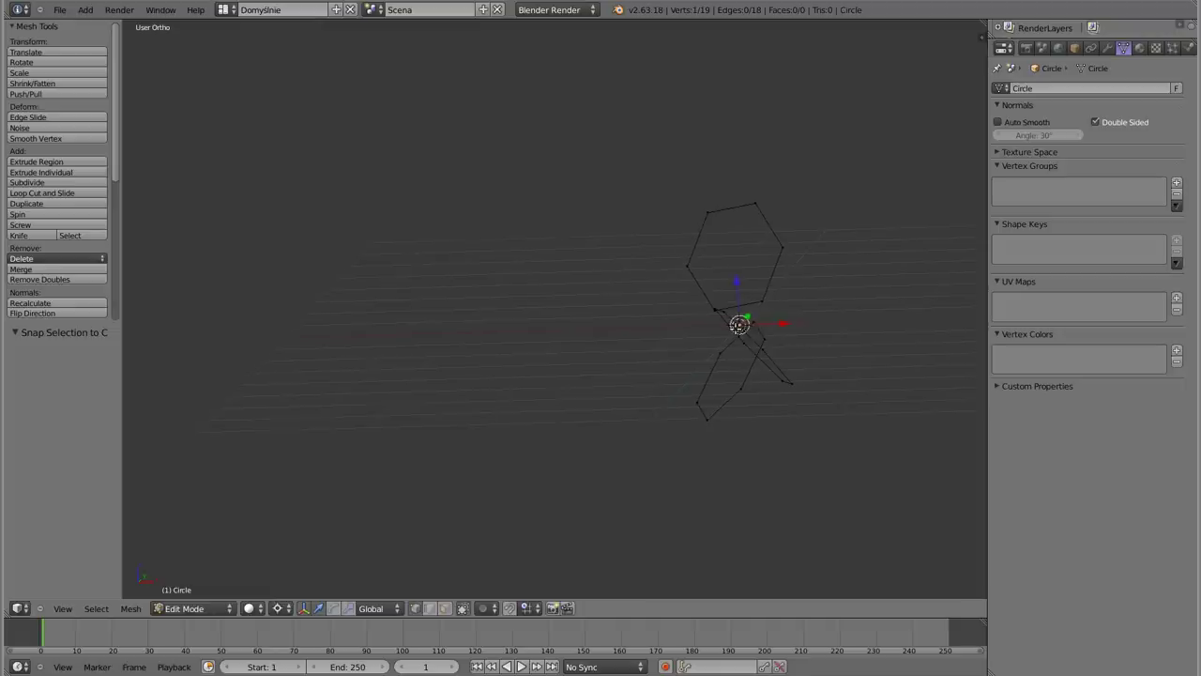
key("g")
key("x")
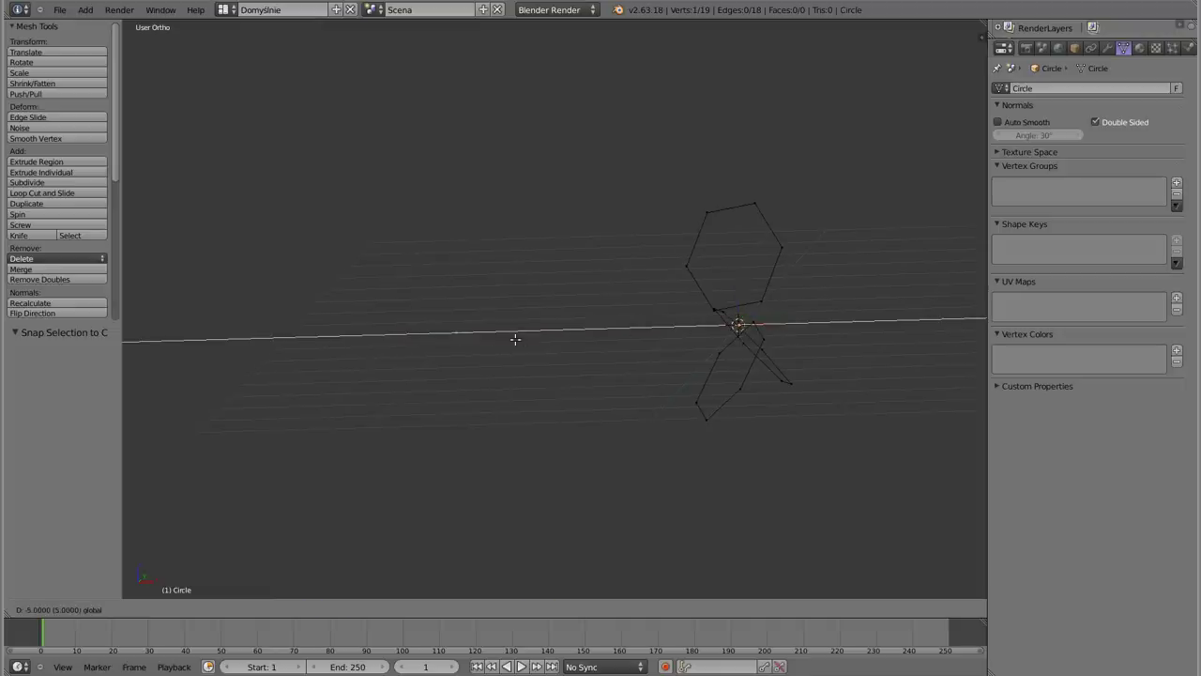
left_click(451, 343)
key("KP_1")
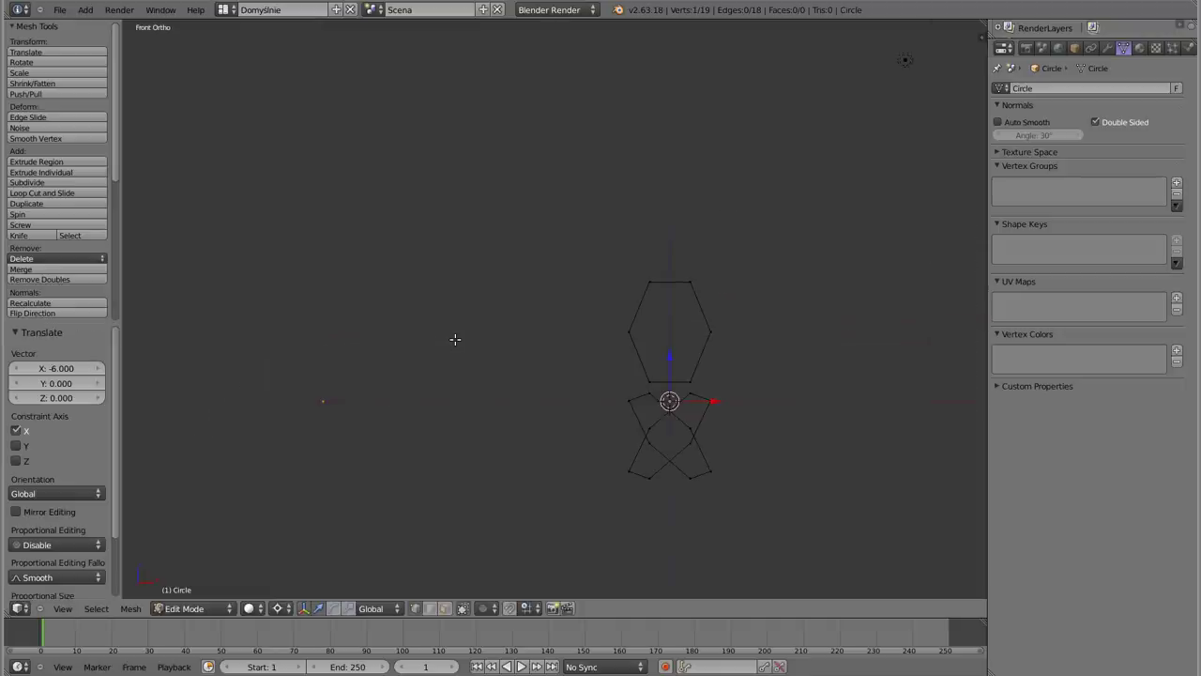
scroll(481, 380, "down", 3)
scroll(503, 372, "down", 2)
middle_click_drag(503, 372, 535, 337, "shift")
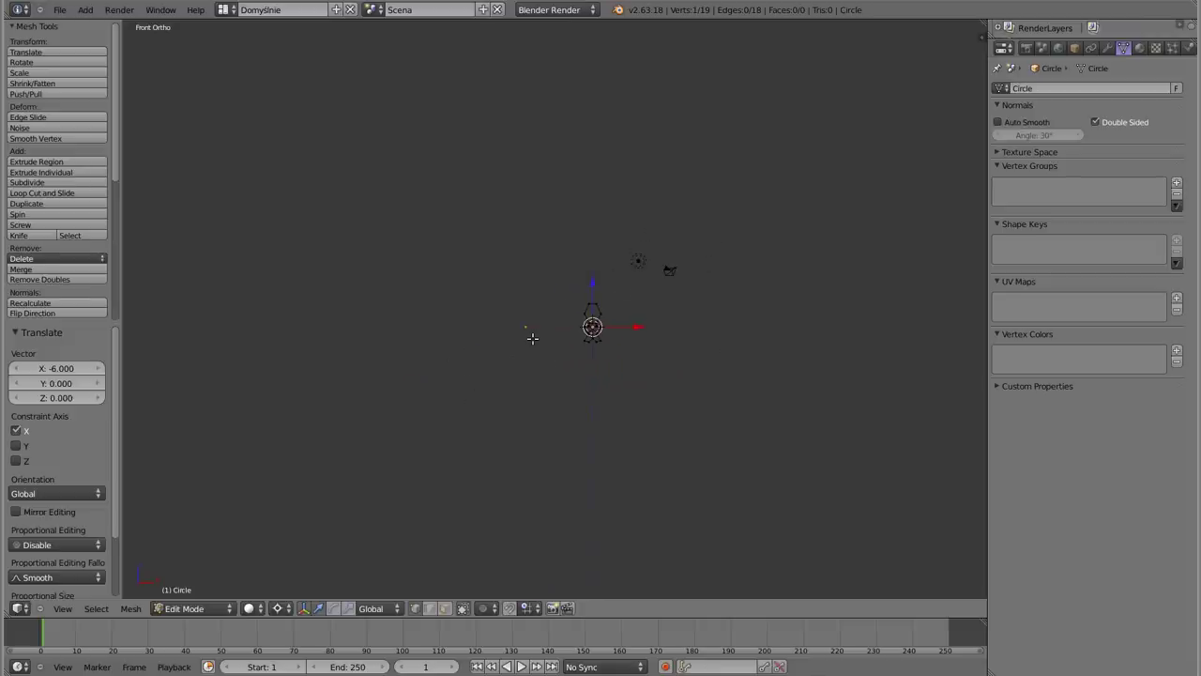
left_click(278, 609)
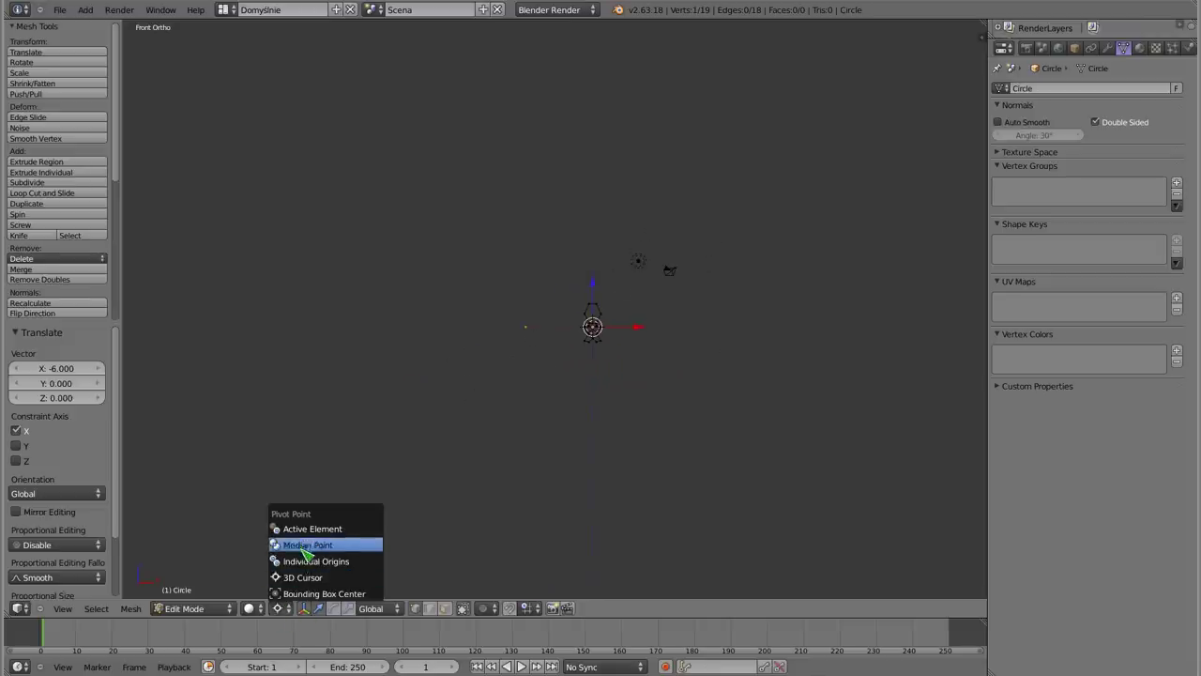
With Median Point pivot, nudge the lone vertex 2 units inward and extrude it 10 units along negative X
left_click(301, 545)
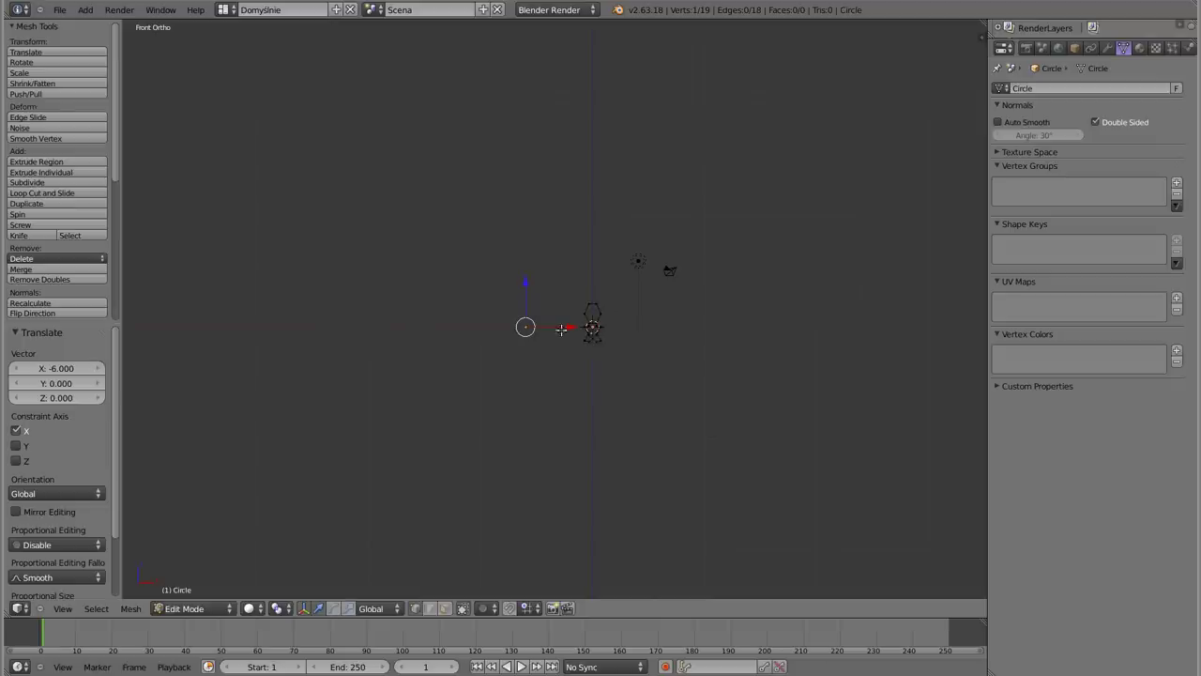
left_click_drag(561, 329, 526, 328)
key("e")
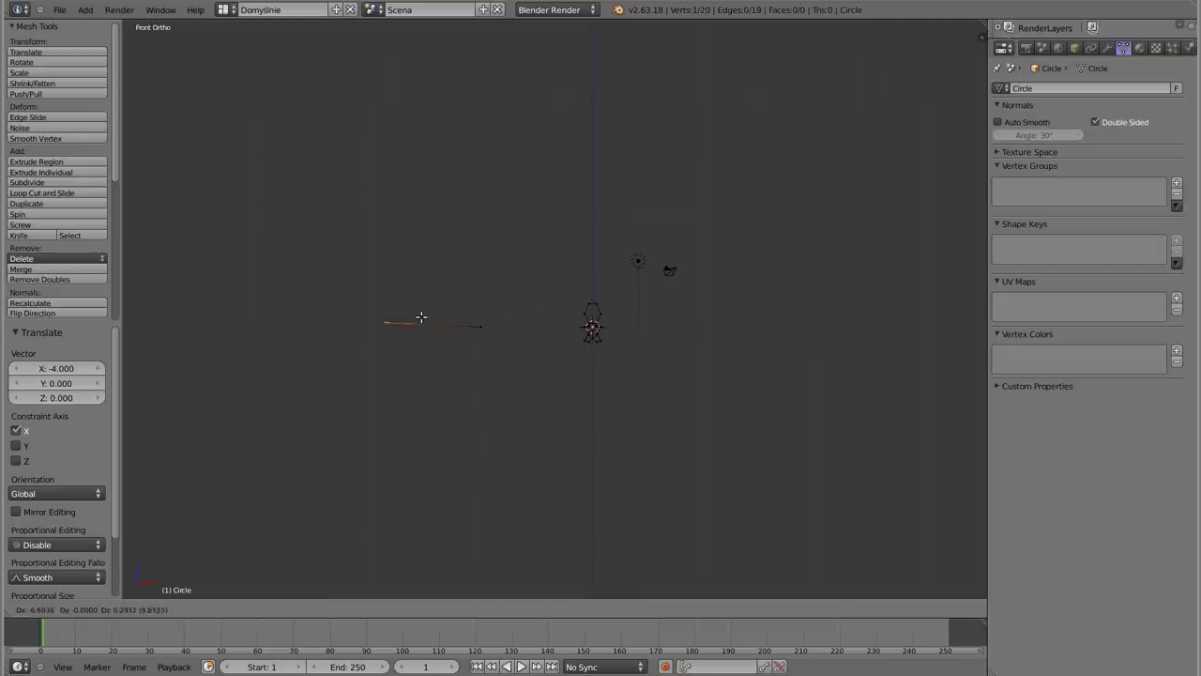
left_click(409, 321)
Select the path line's two vertices, check from side and front, then select the whole mesh
right_click(481, 327)
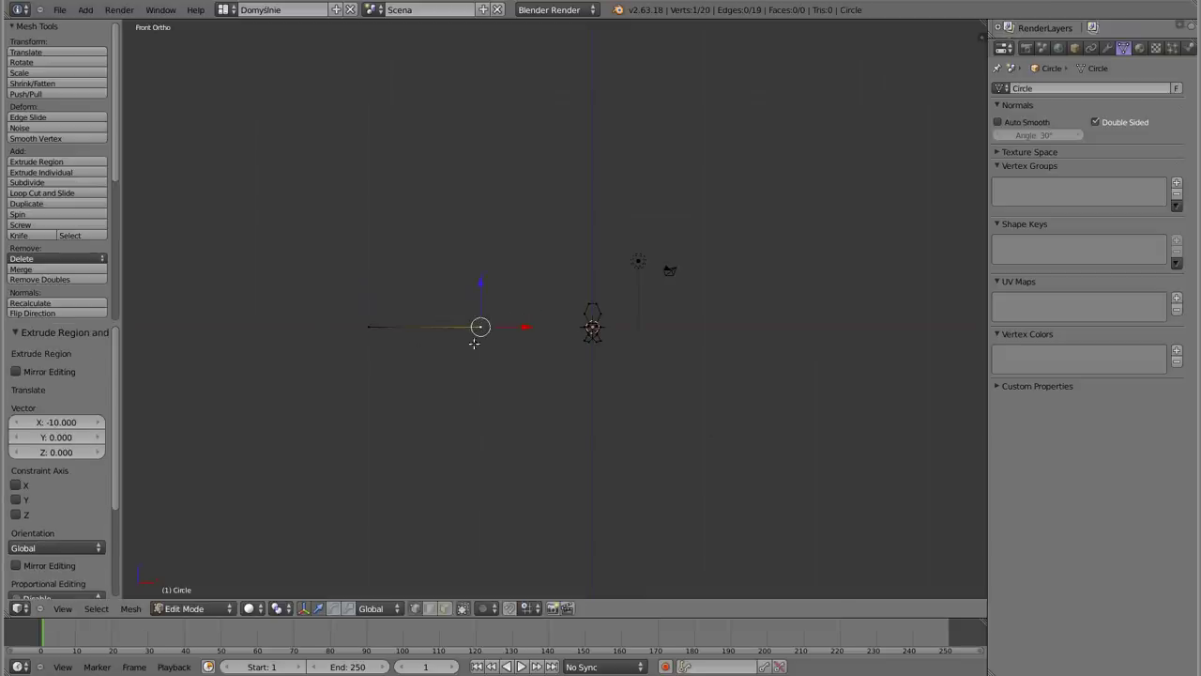
right_click(366, 327, "shift")
key("KP_3")
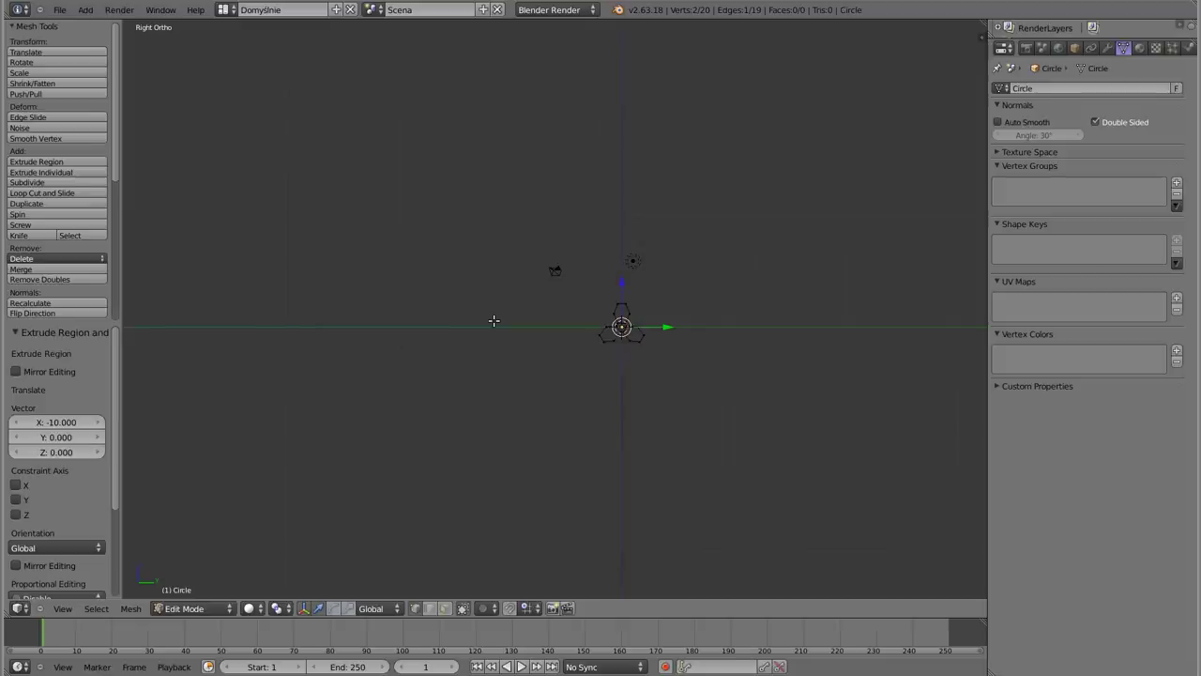
scroll(693, 359, "up", 5)
scroll(523, 314, "up", 5)
scroll(484, 268, "up", 3)
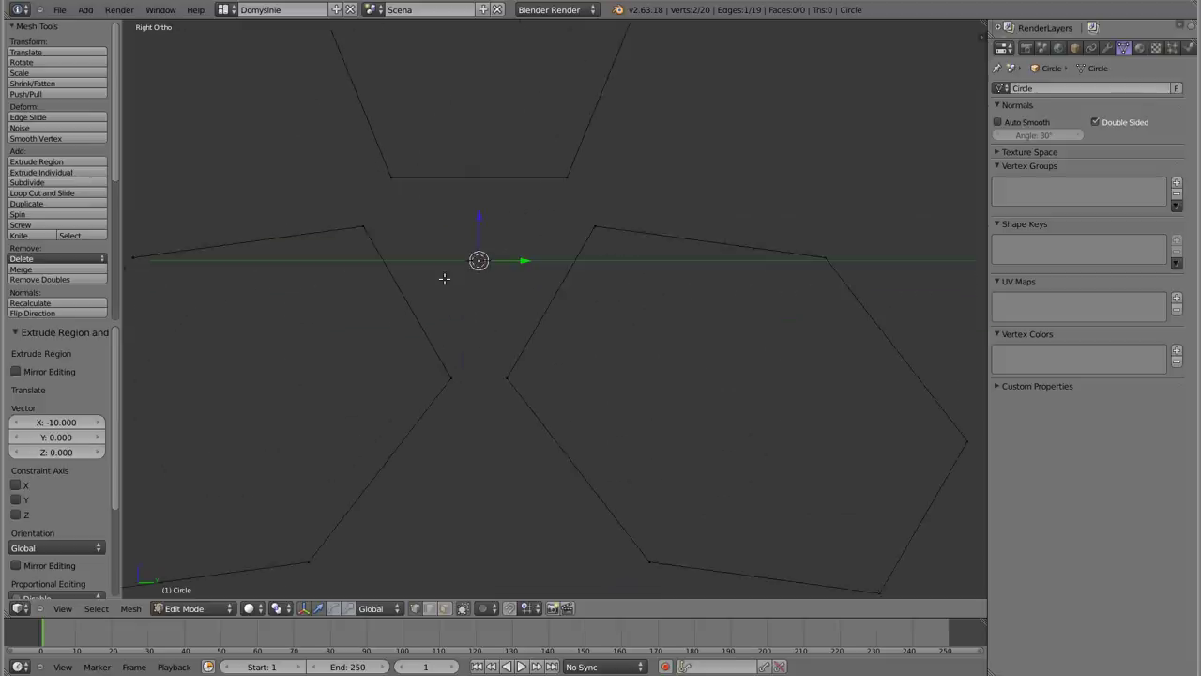
scroll(478, 264, "up", 2)
scroll(480, 263, "down", 5)
scroll(483, 263, "down", 4)
middle_click_drag(484, 263, 608, 283)
key("KP_1")
scroll(503, 303, "down", 3)
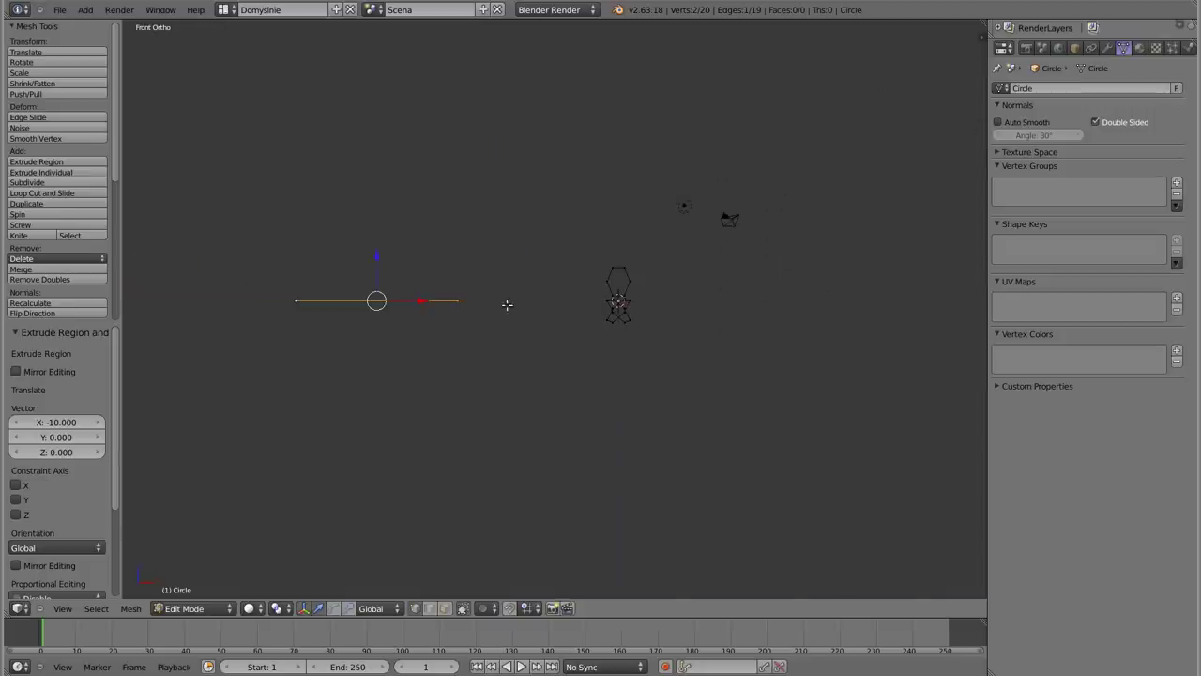
key("a")
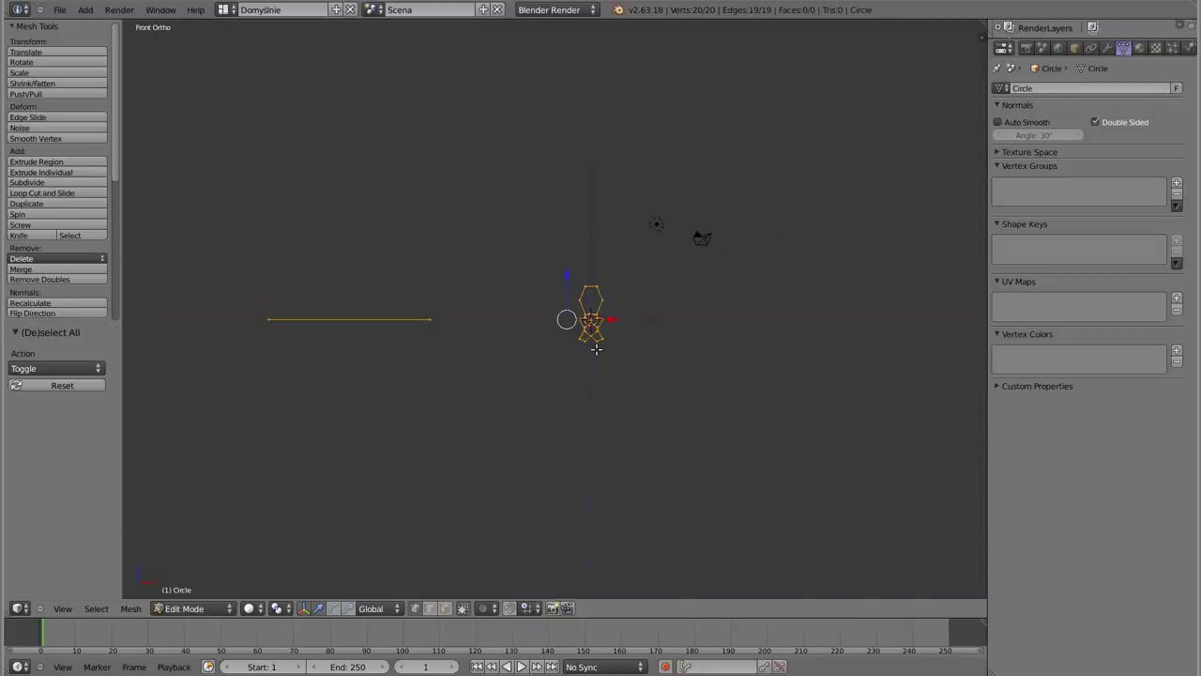
Apply Screw from the Mesh Tools shelf with 9 steps and 1 turn, then orbit around the spiral
middle_click_drag(57, 225, 56, 247, "ctrl")
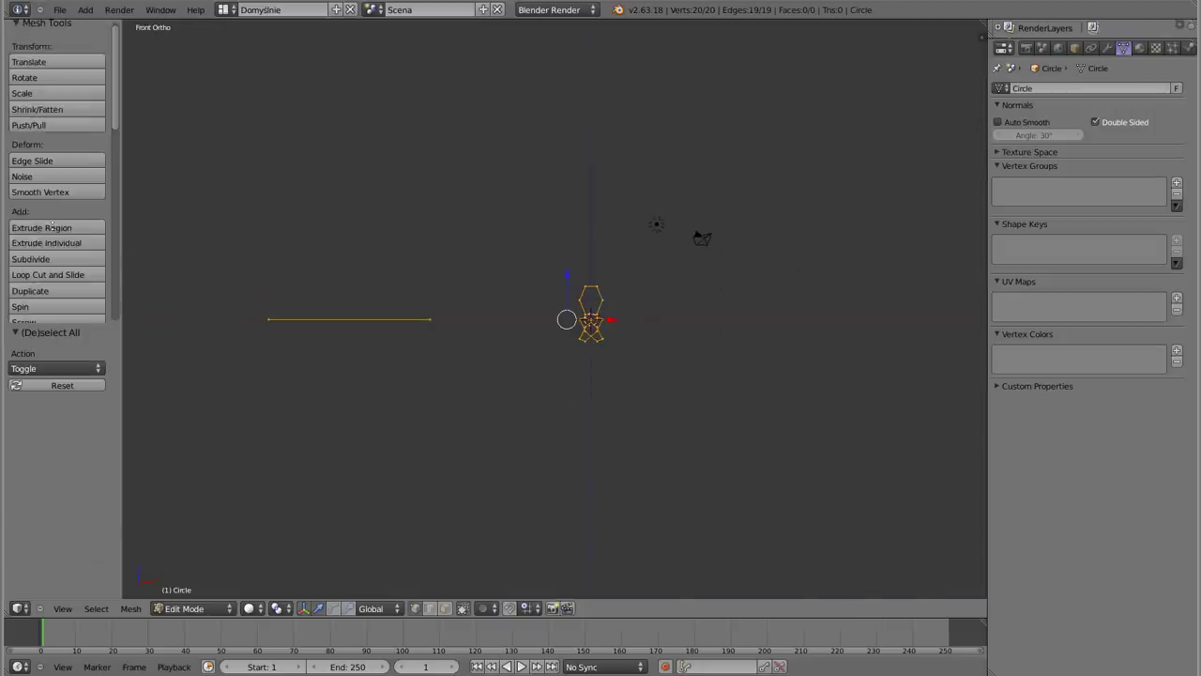
scroll(56, 247, "down", 3)
left_click(47, 147)
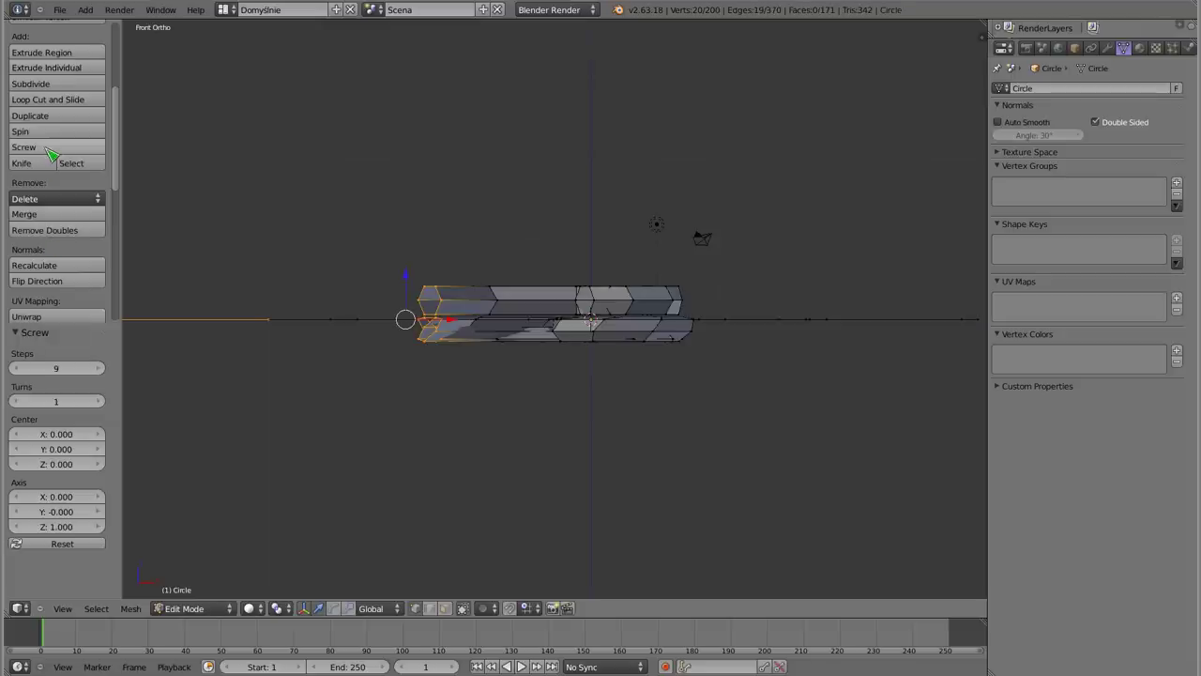
mouse_move(539, 315)
middle_mouse_down()
mouse_move(424, 371)
mouse_move(456, 402)
middle_mouse_up()
scroll(587, 349, "up", 3)
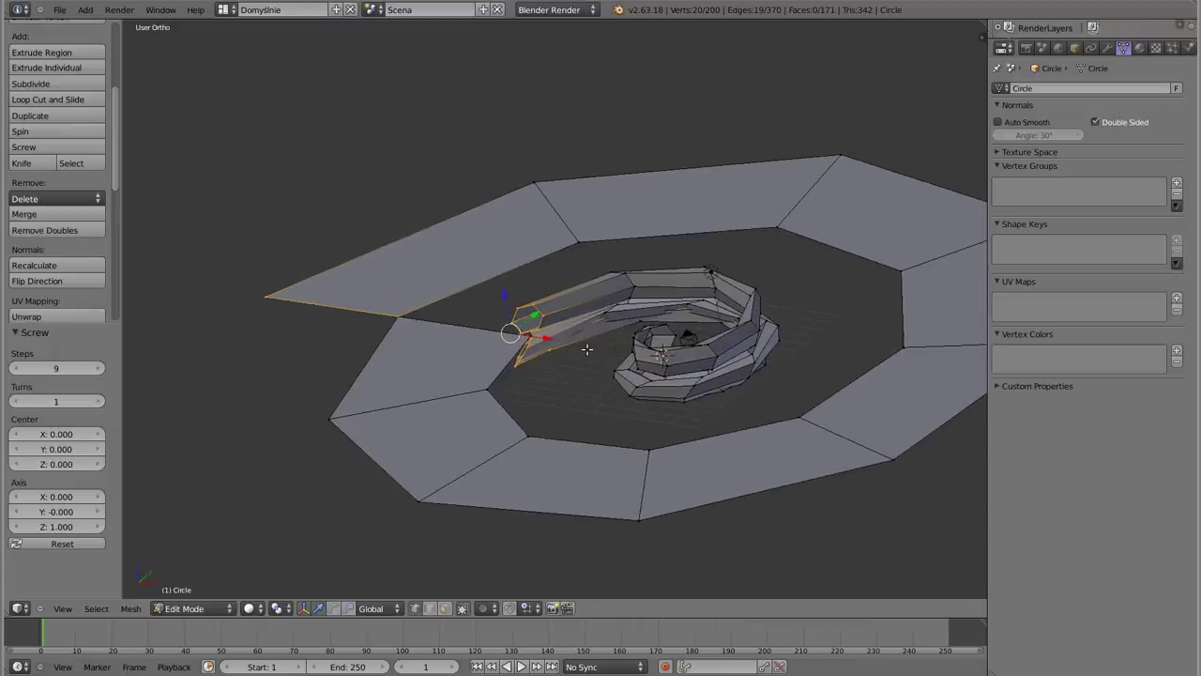
mouse_move(578, 238)
middle_mouse_down()
mouse_move(637, 331)
mouse_move(597, 428)
middle_mouse_up()
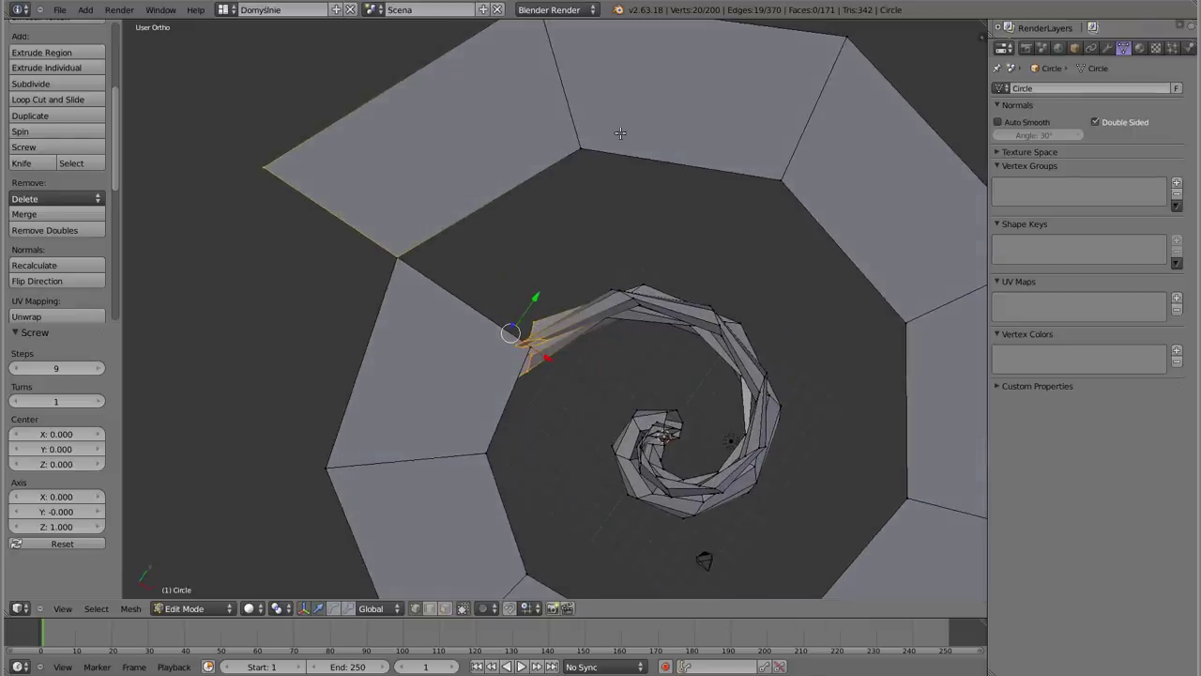
mouse_move(575, 416)
middle_mouse_down()
mouse_move(617, 201)
mouse_move(504, 207)
mouse_move(579, 367)
mouse_move(610, 345)
mouse_move(726, 421)
mouse_move(687, 467)
mouse_move(761, 441)
mouse_move(441, 207)
middle_mouse_up()
middle_click_drag(647, 296, 638, 259)
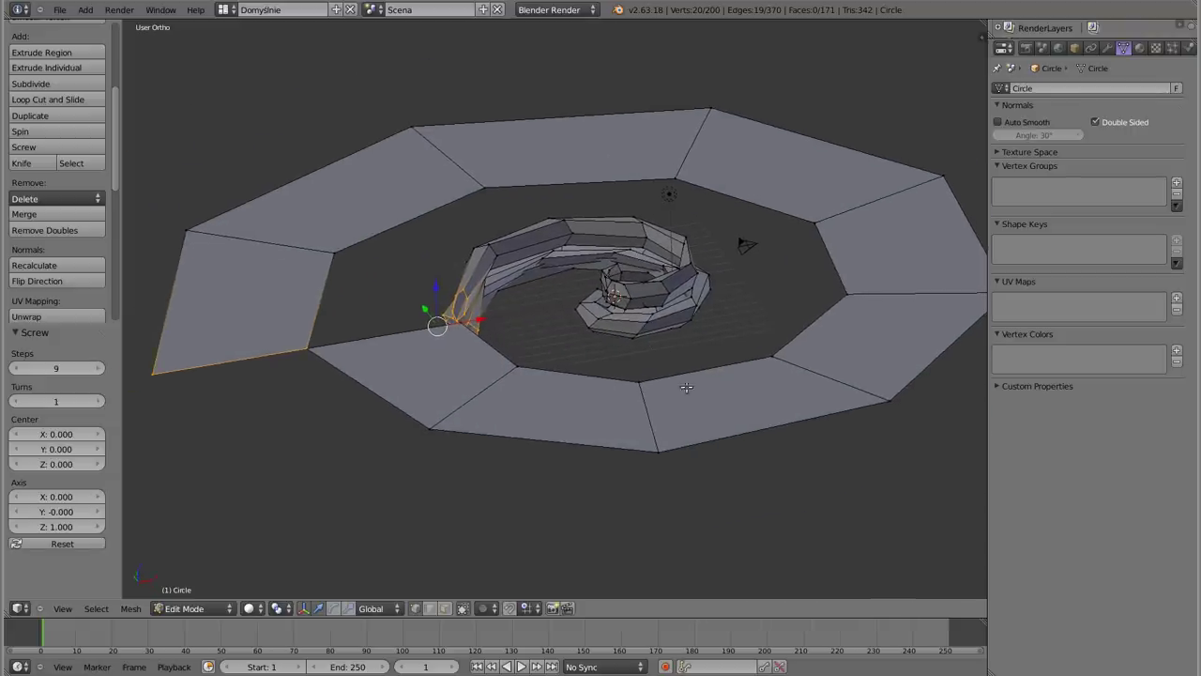
middle_click_drag(687, 387, 468, 369)
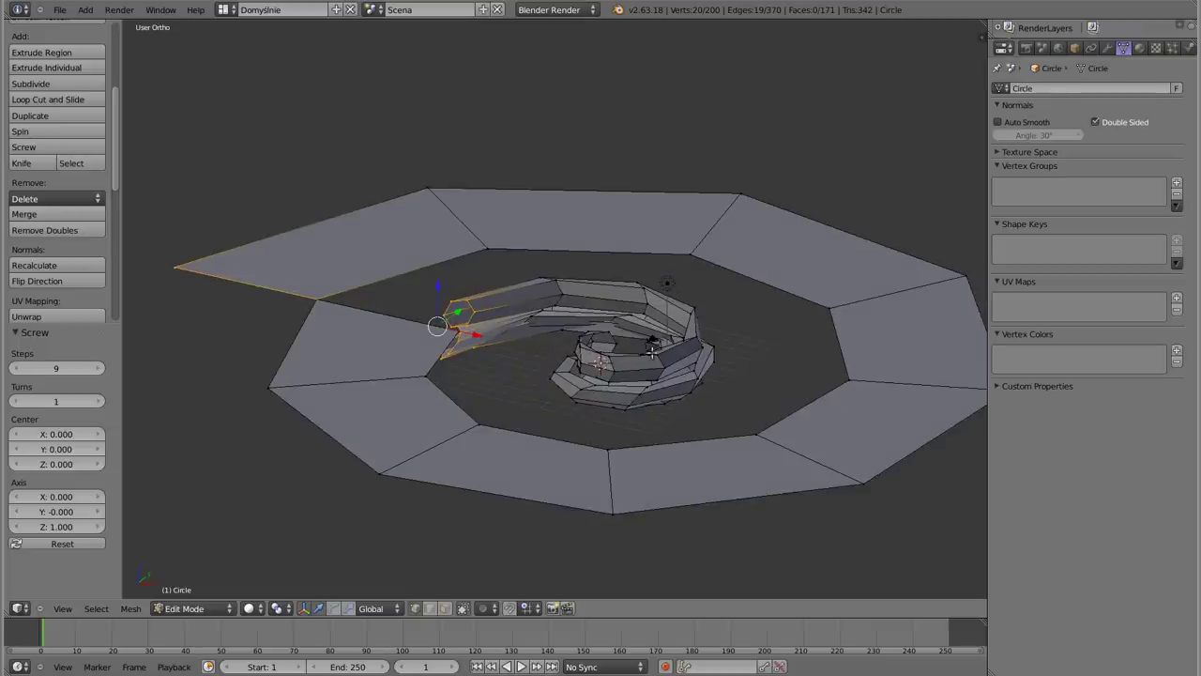
Set the Screw axis to X 1 and Z 0, then orbit around the resulting helix
left_click(56, 497)
type("1")
key("Return")
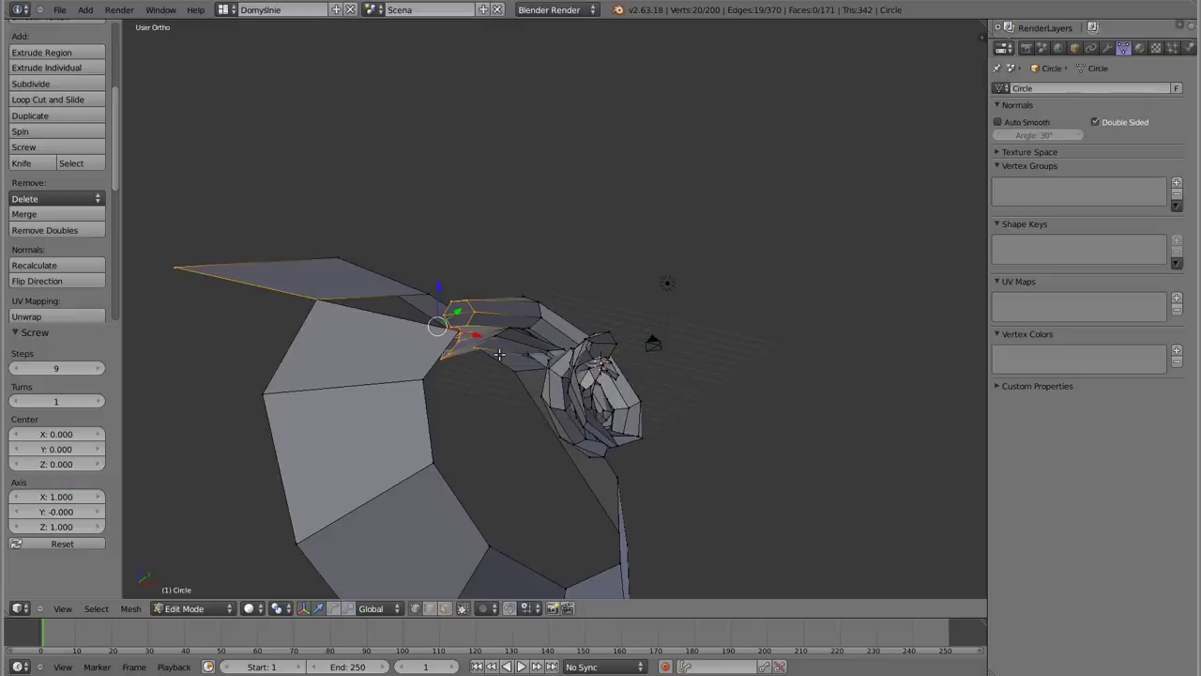
middle_click_drag(557, 440, 466, 442)
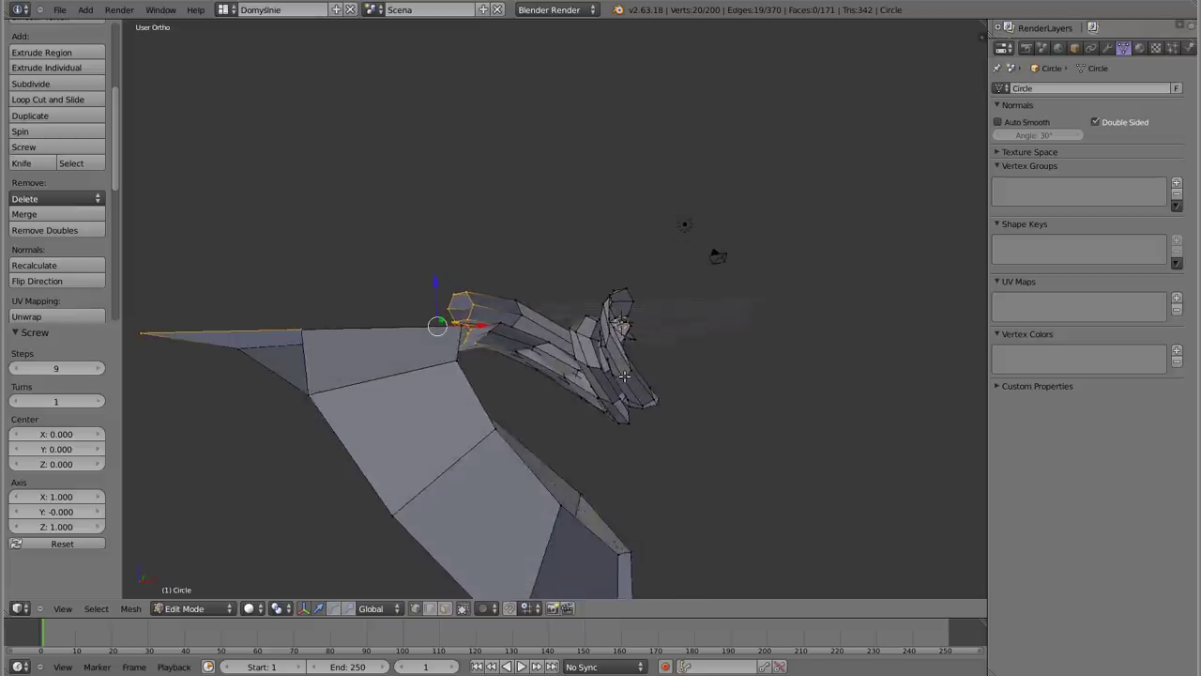
left_click(56, 527)
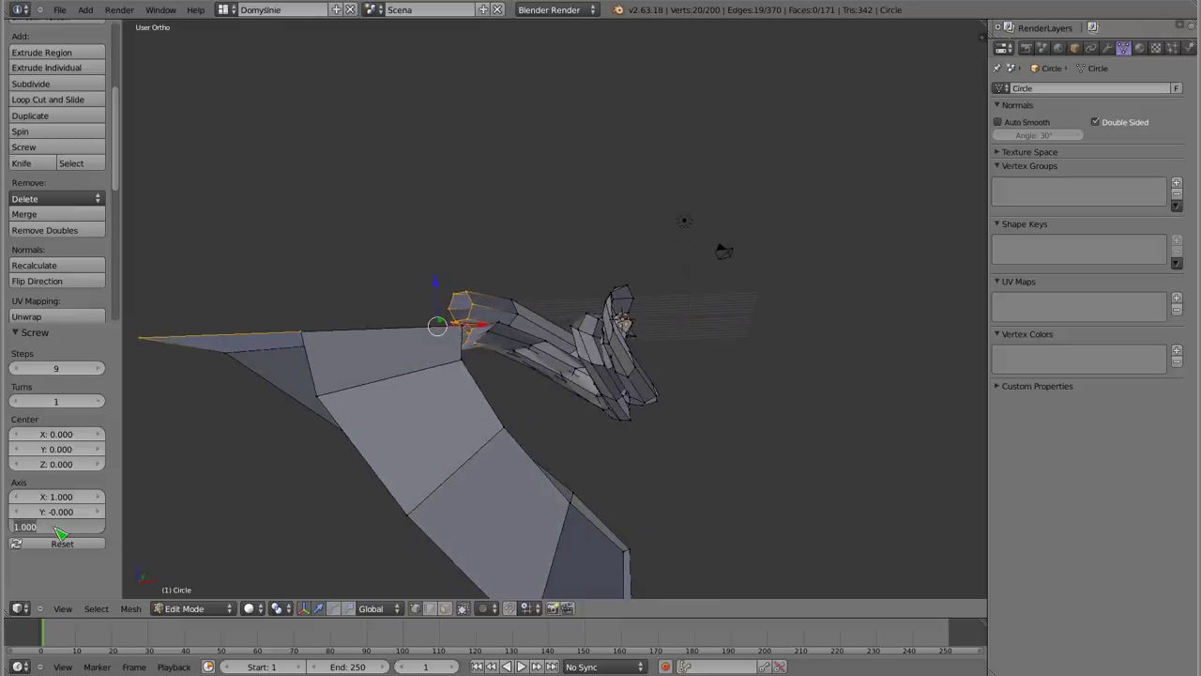
type("0")
key("Return")
mouse_move(554, 292)
middle_mouse_down()
mouse_move(574, 265)
mouse_move(492, 333)
mouse_move(587, 455)
mouse_move(641, 478)
mouse_move(576, 463)
mouse_move(611, 148)
mouse_move(515, 275)
middle_mouse_up()
scroll(493, 333, "up", 4)
scroll(493, 333, "up", 5)
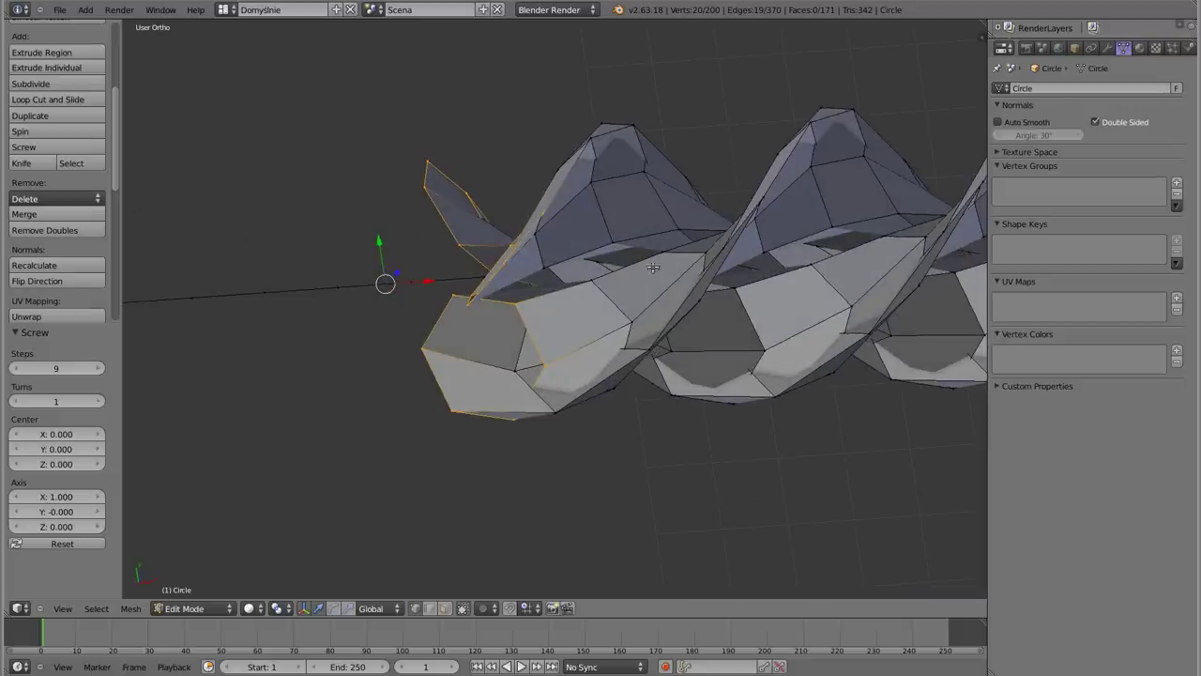
middle_click_drag(721, 272, 533, 312)
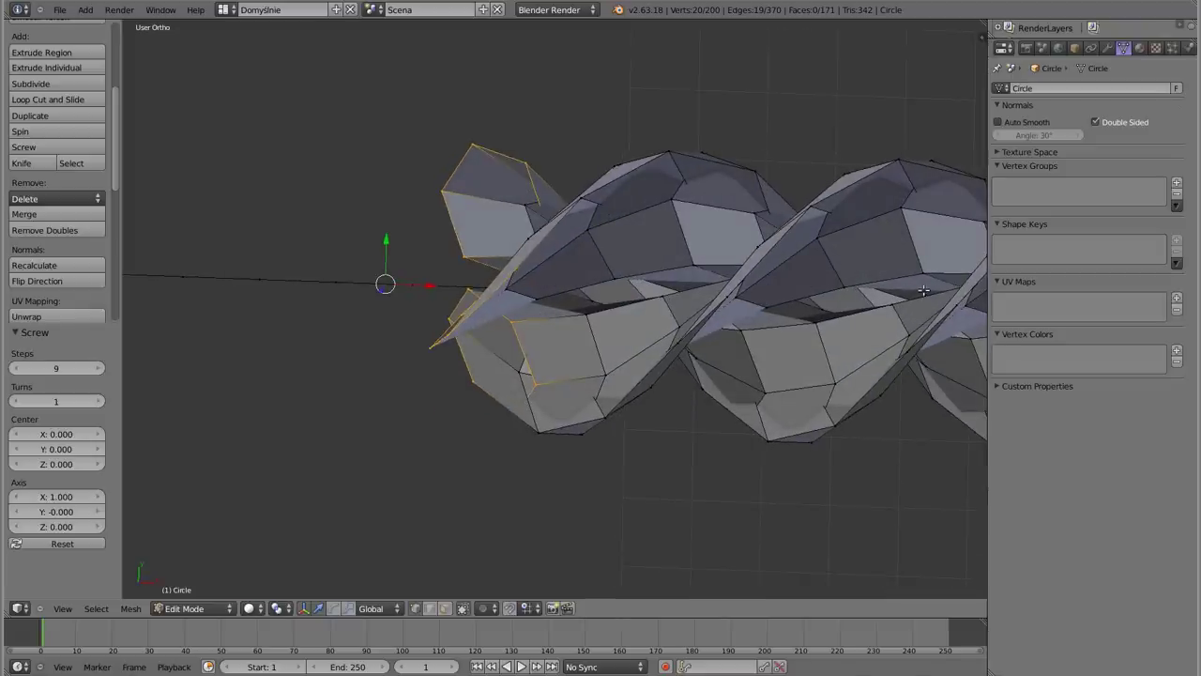
middle_click_drag(657, 255, 702, 227, "shift")
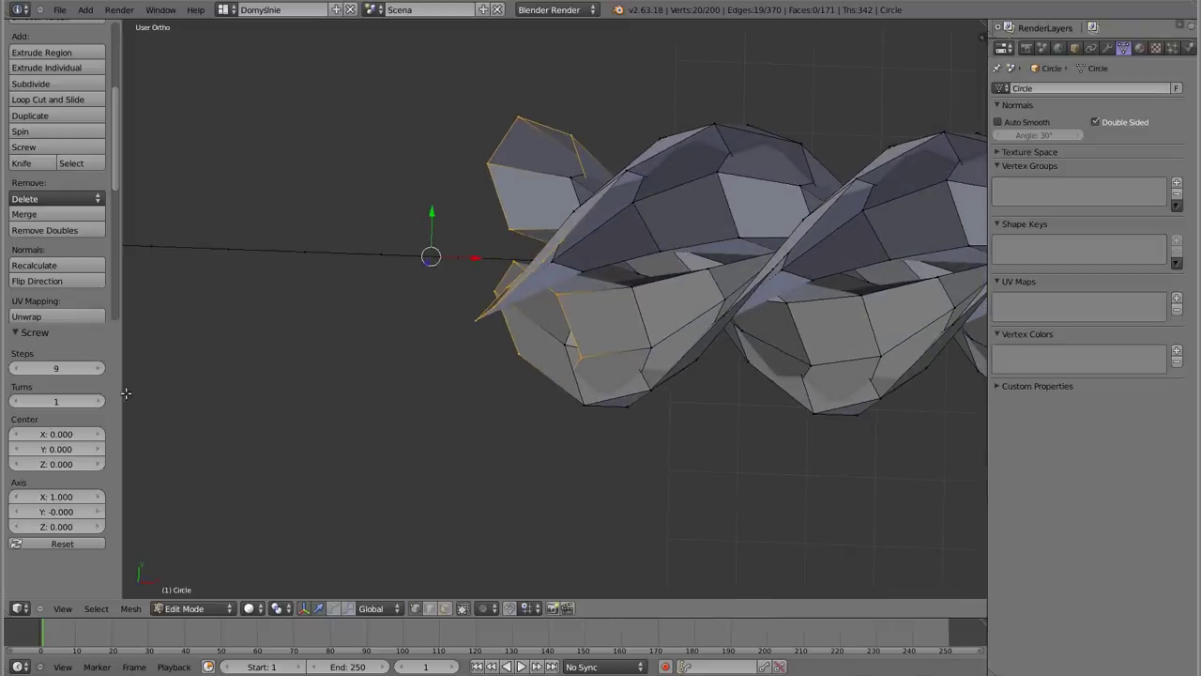
Change the Screw axis X to -1 to reverse the strands' twist direction
left_click(56, 497)
key("BackSpace")
type("-")
key("Return")
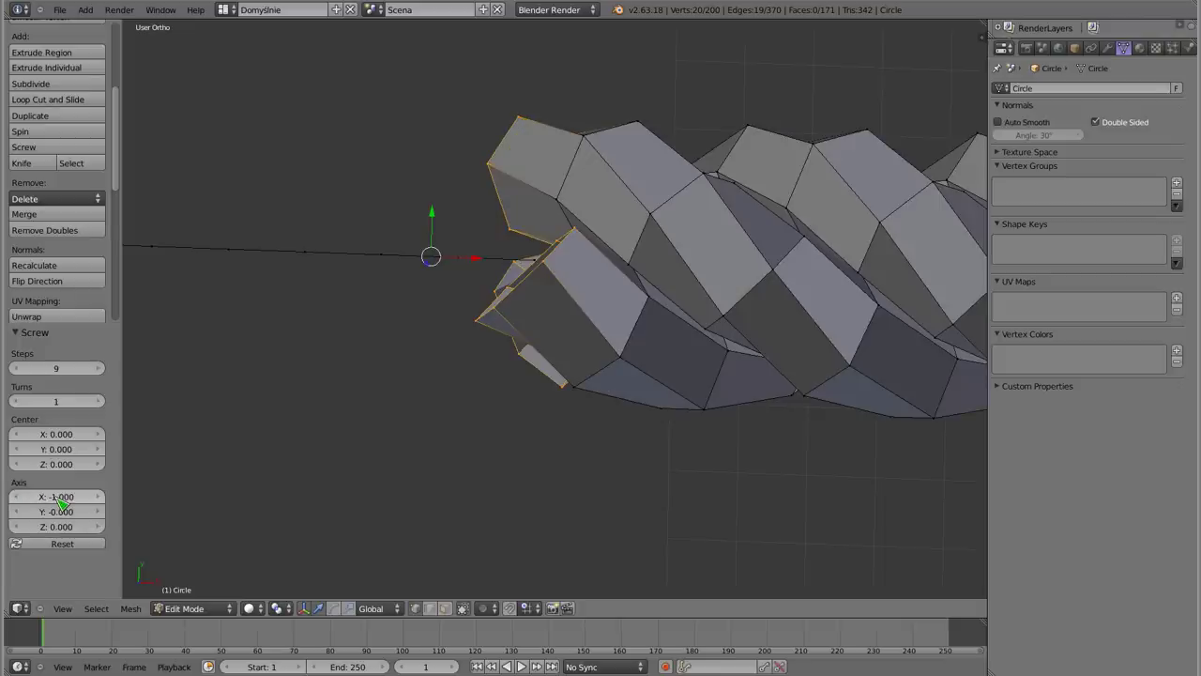
mouse_move(708, 317)
middle_mouse_down()
mouse_move(589, 489)
mouse_move(568, 298)
mouse_move(611, 262)
mouse_move(321, 226)
middle_mouse_up()
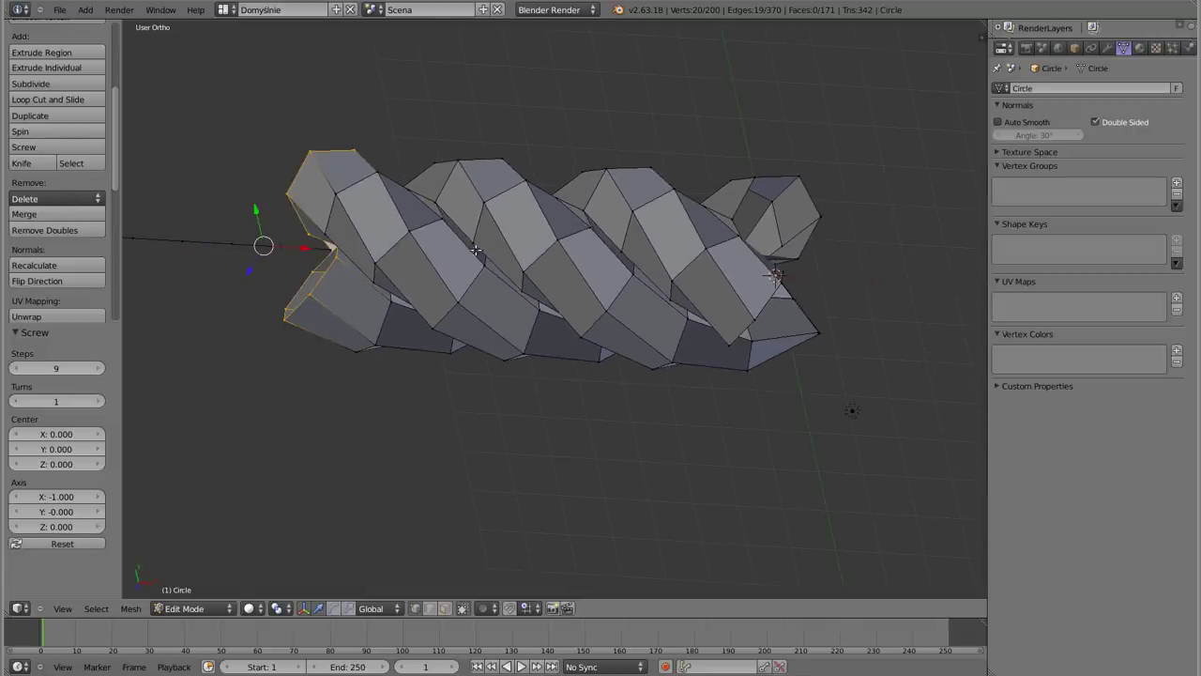
Add the three edge loops at the rope's right end to the selection, checking from side and front
mouse_move(525, 244)
middle_mouse_down()
mouse_move(471, 307)
mouse_move(514, 340)
middle_mouse_up()
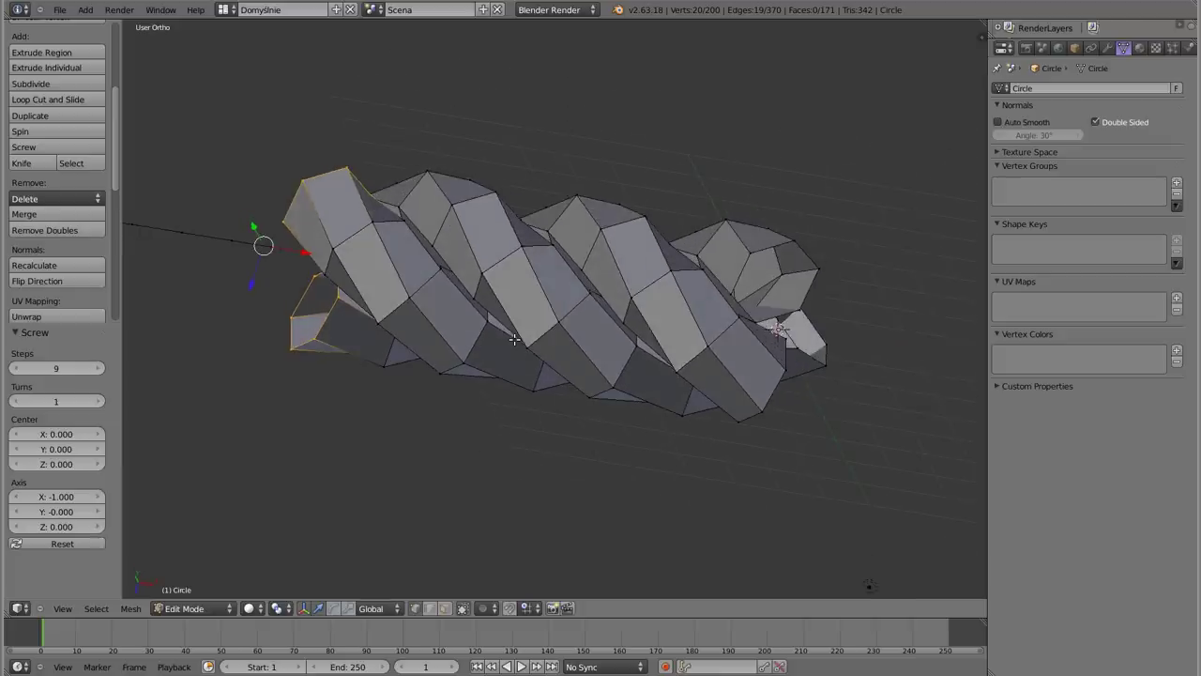
right_click(767, 249, "alt+shift")
right_click(808, 355, "alt+shift")
right_click(776, 387, "alt+shift")
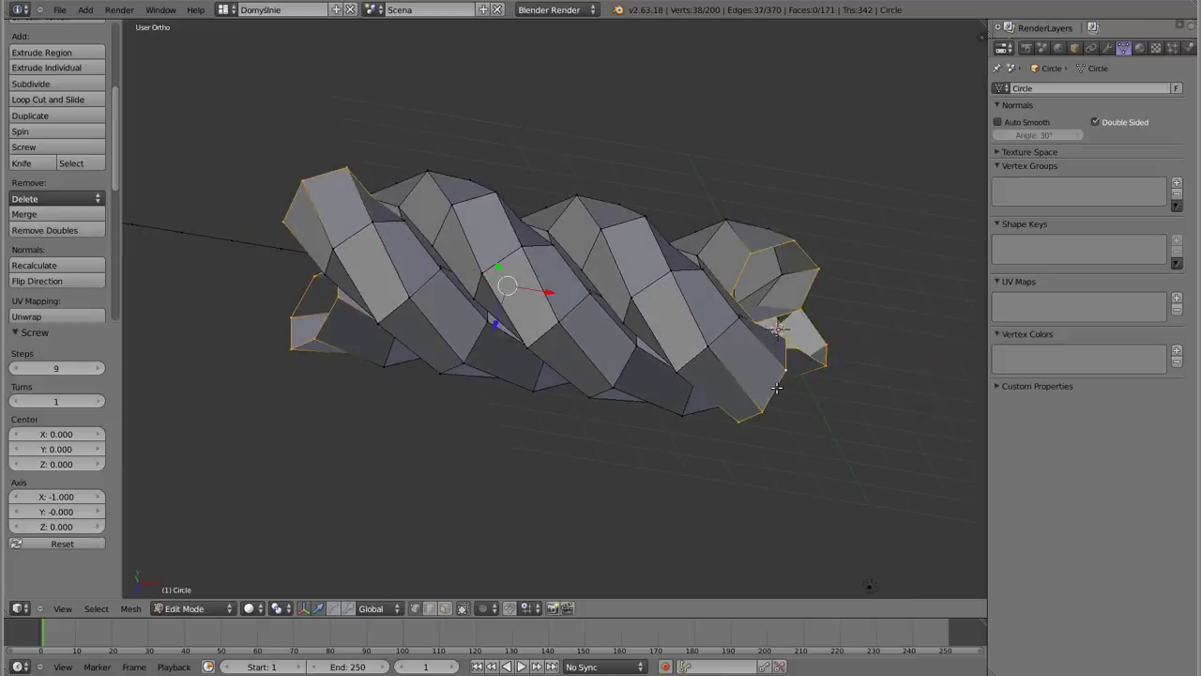
key("KP_3")
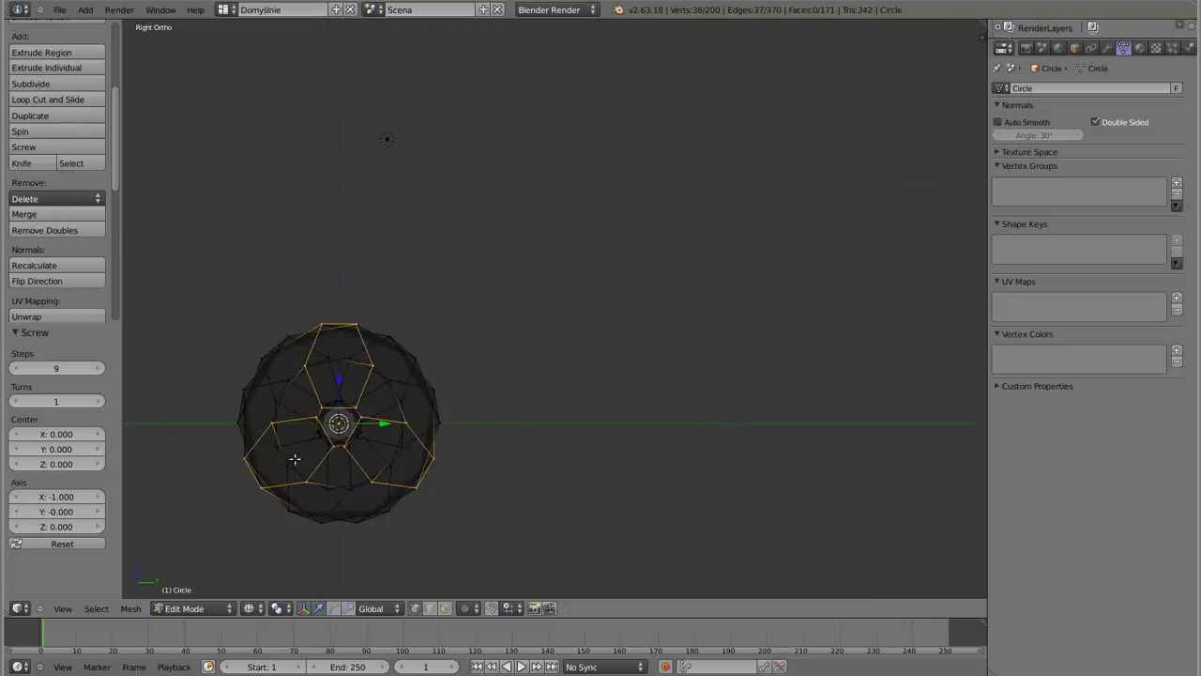
middle_click_drag(295, 459, 522, 286, "shift")
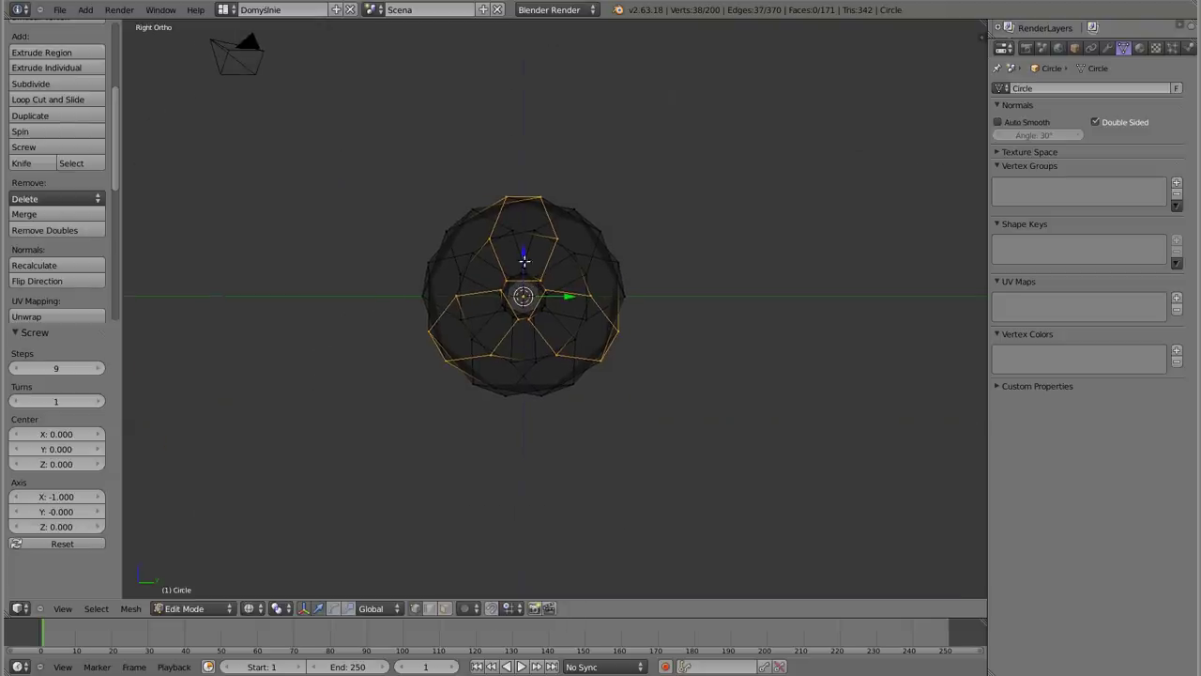
middle_click_drag(530, 284, 531, 283)
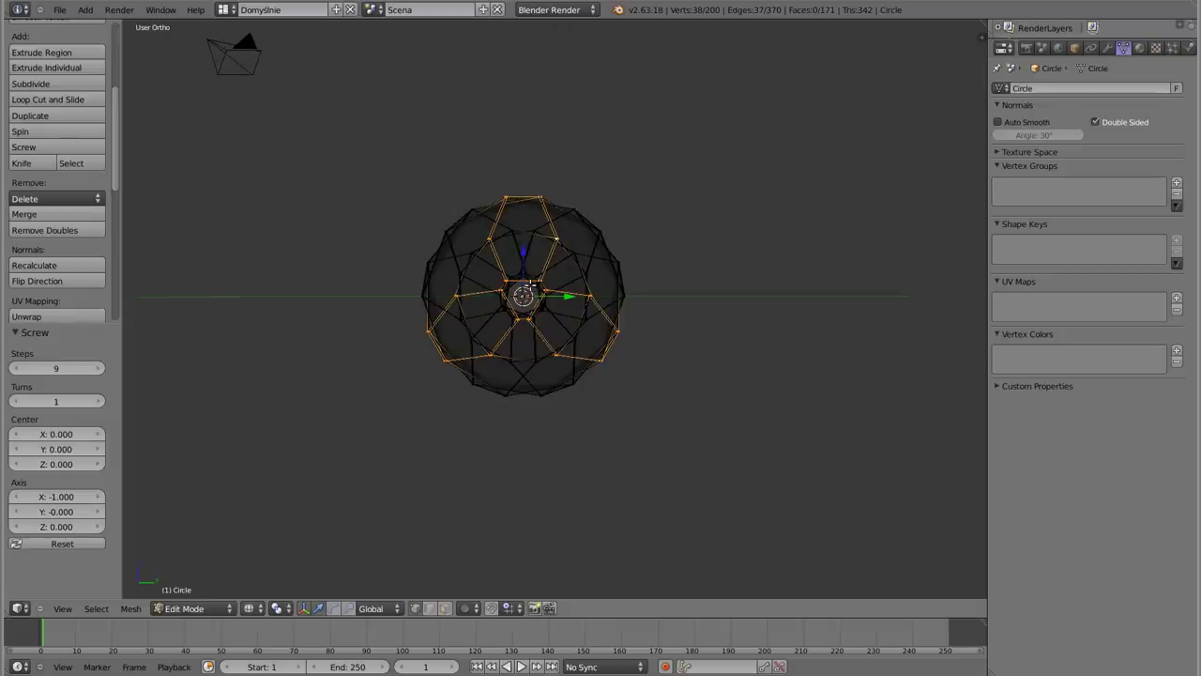
key("KP_1")
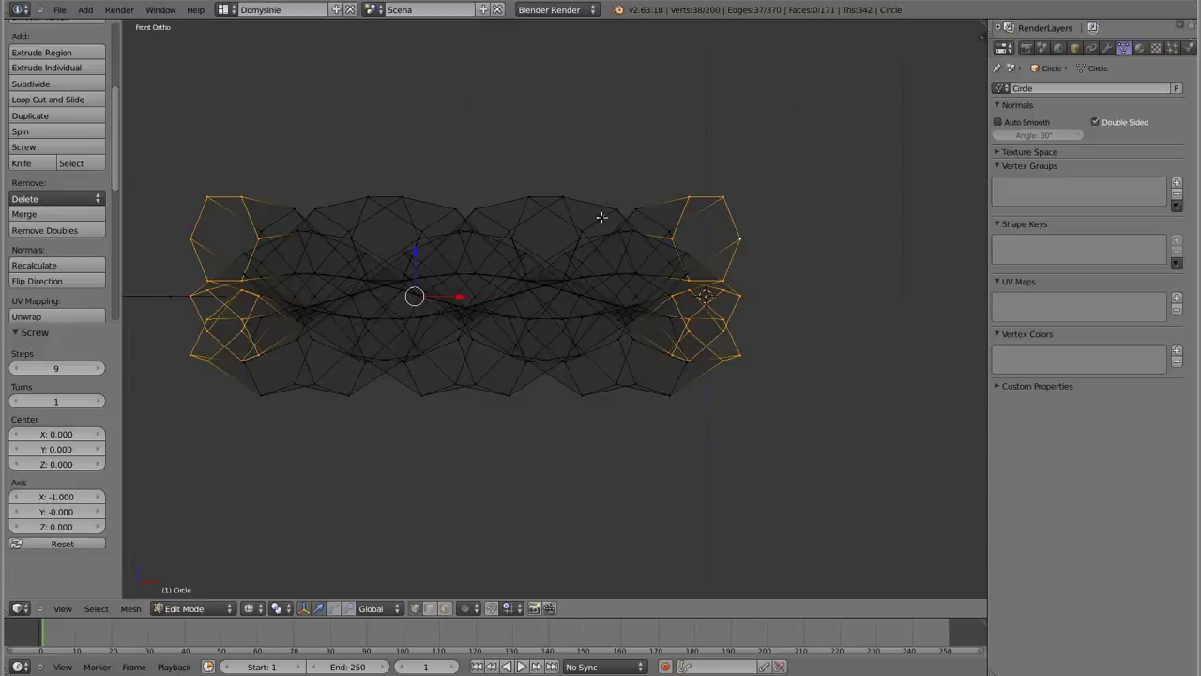
key("z")
scroll(540, 252, "down", 2)
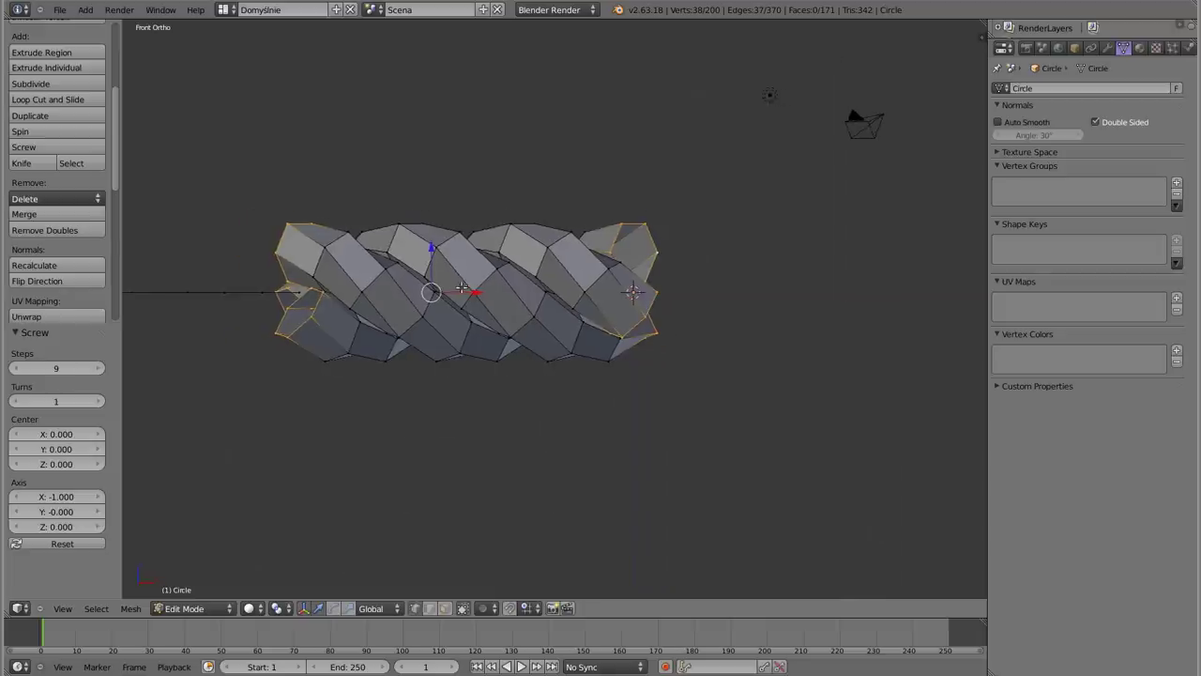
middle_click_drag(453, 293, 547, 310, "shift")
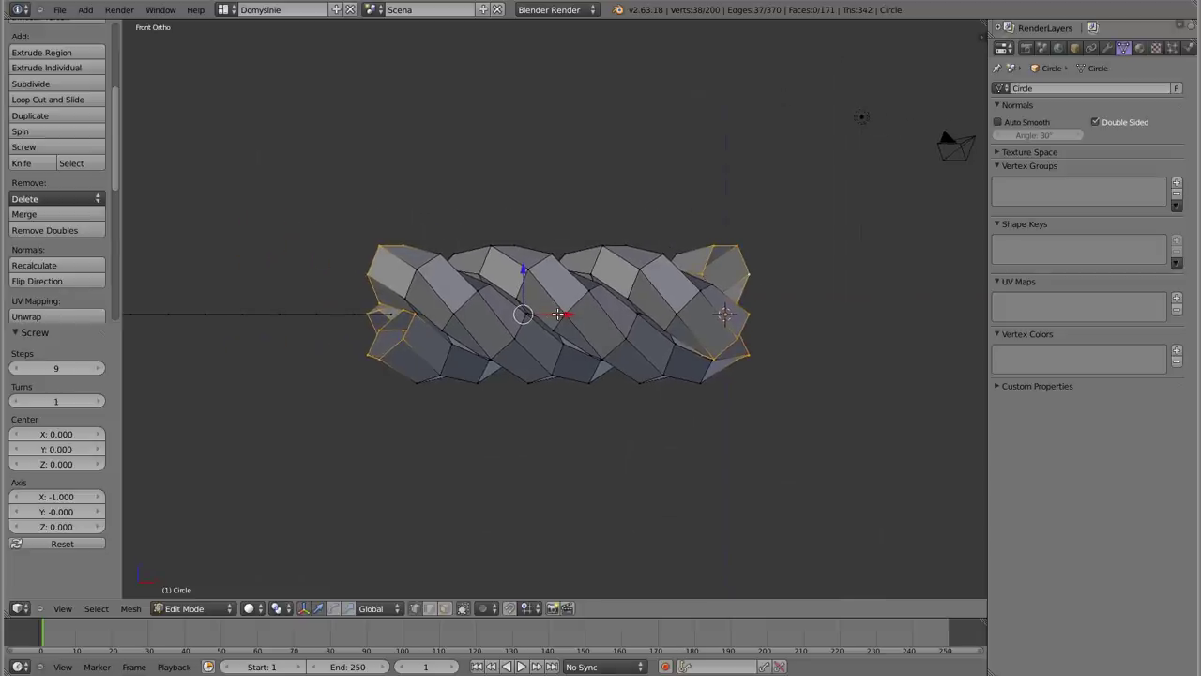
middle_click_drag(553, 295, 553, 329)
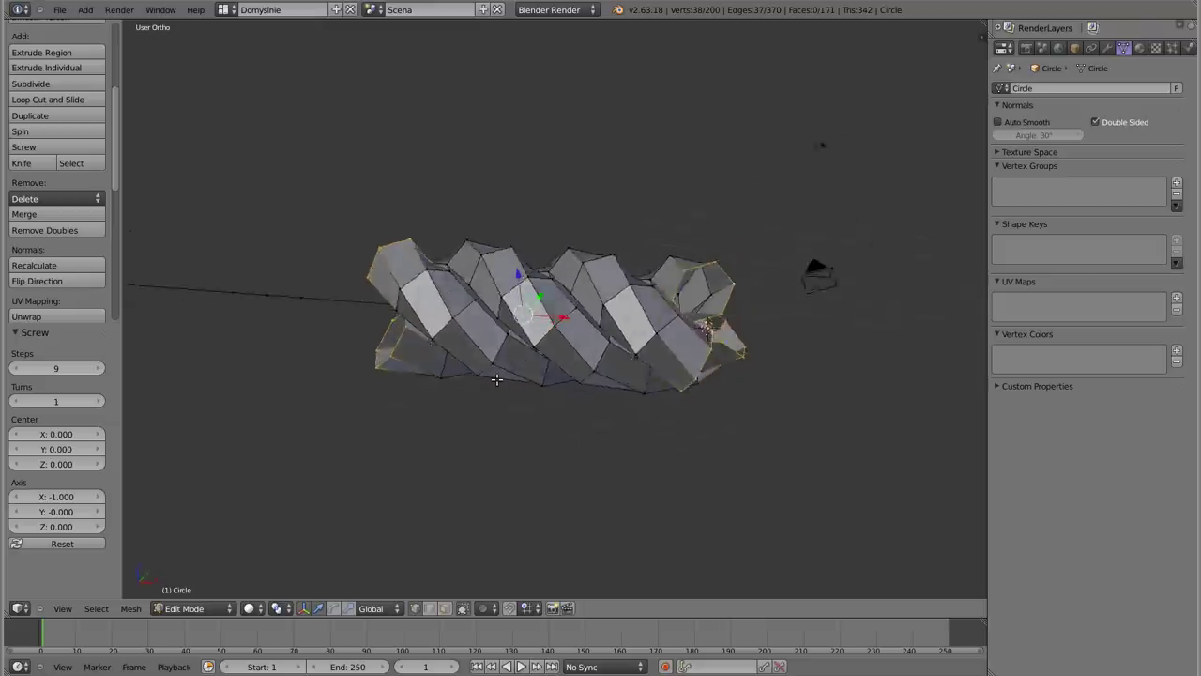
left_click_drag(33, 368, 7, 367)
mouse_move(488, 403)
middle_mouse_down()
mouse_move(514, 471)
mouse_move(576, 324)
middle_mouse_up()
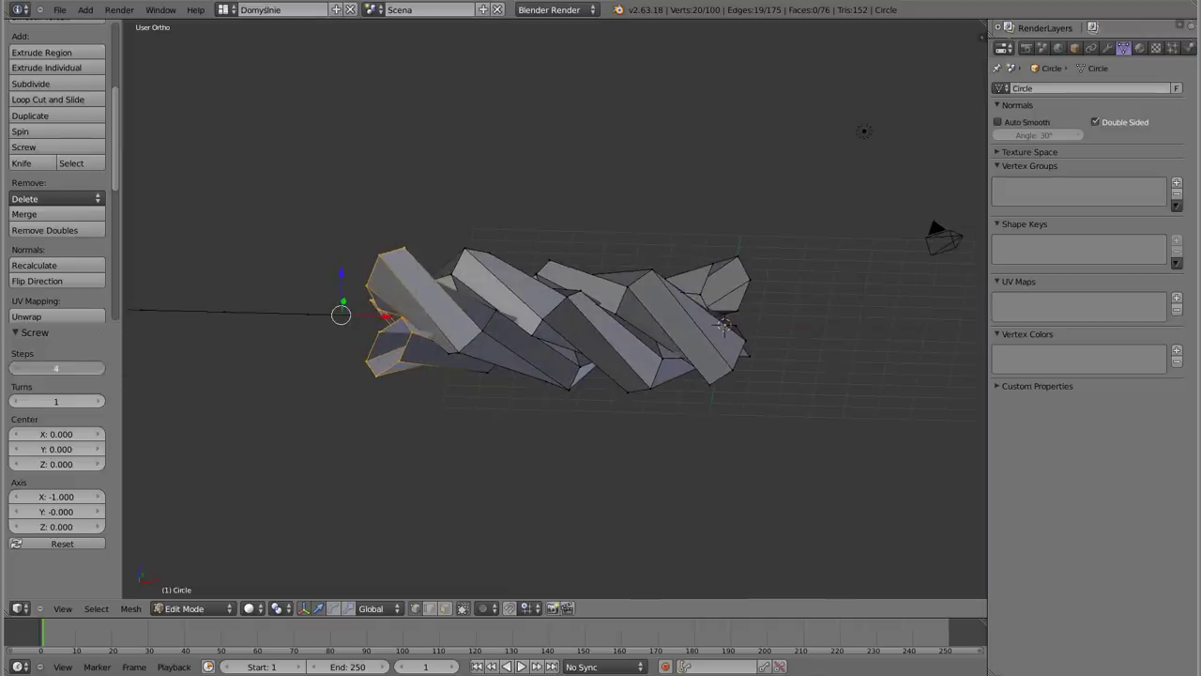
left_click(100, 368)
left_click(100, 367)
left_click(100, 368)
left_click(100, 368)
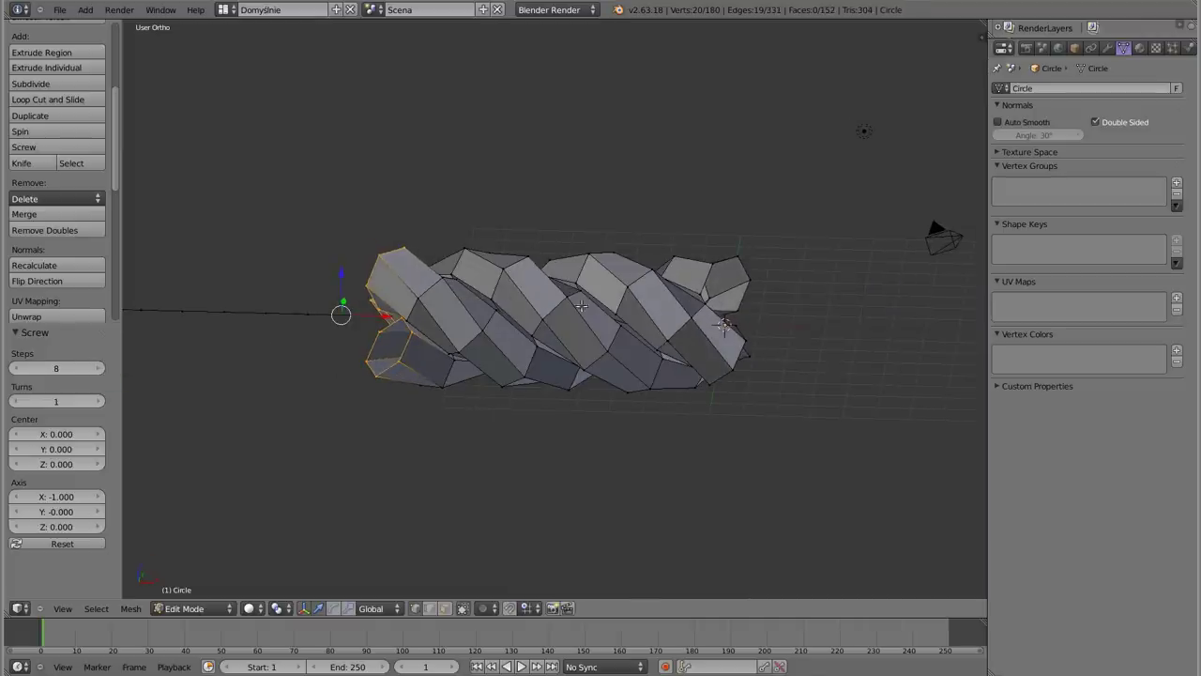
left_click_drag(89, 368, 141, 368)
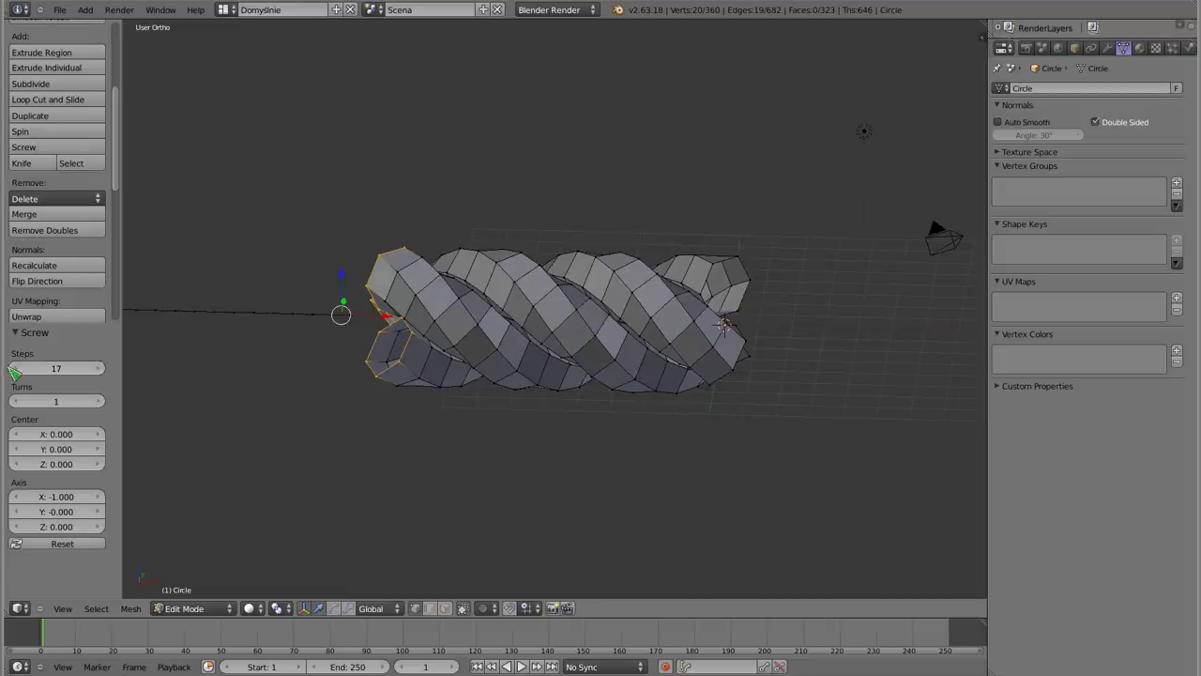
middle_click_drag(516, 247, 455, 278)
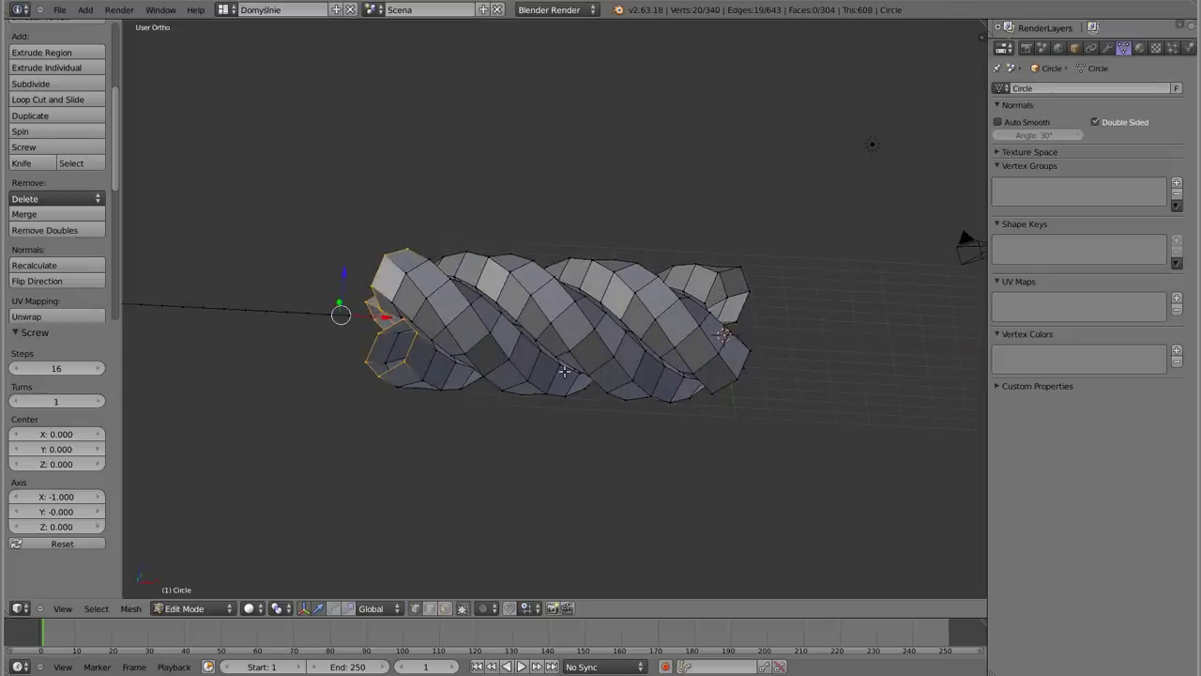
middle_click_drag(564, 370, 359, 285)
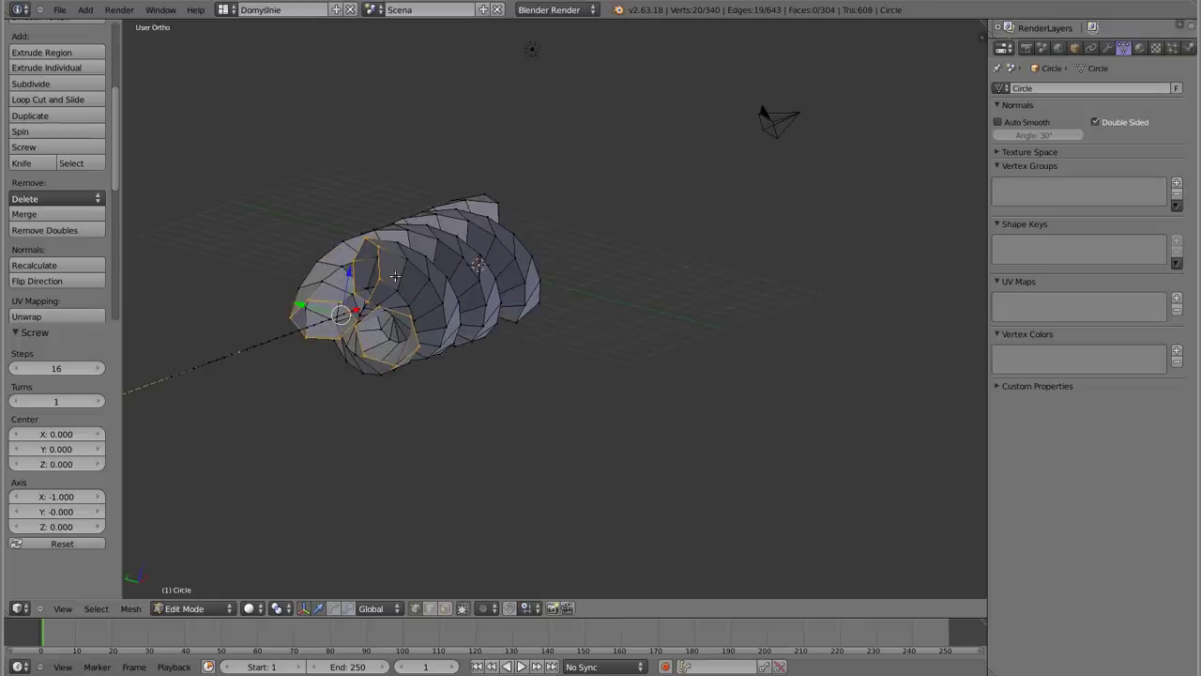
mouse_move(346, 353)
middle_mouse_down()
mouse_move(629, 368)
mouse_move(638, 356)
middle_mouse_up()
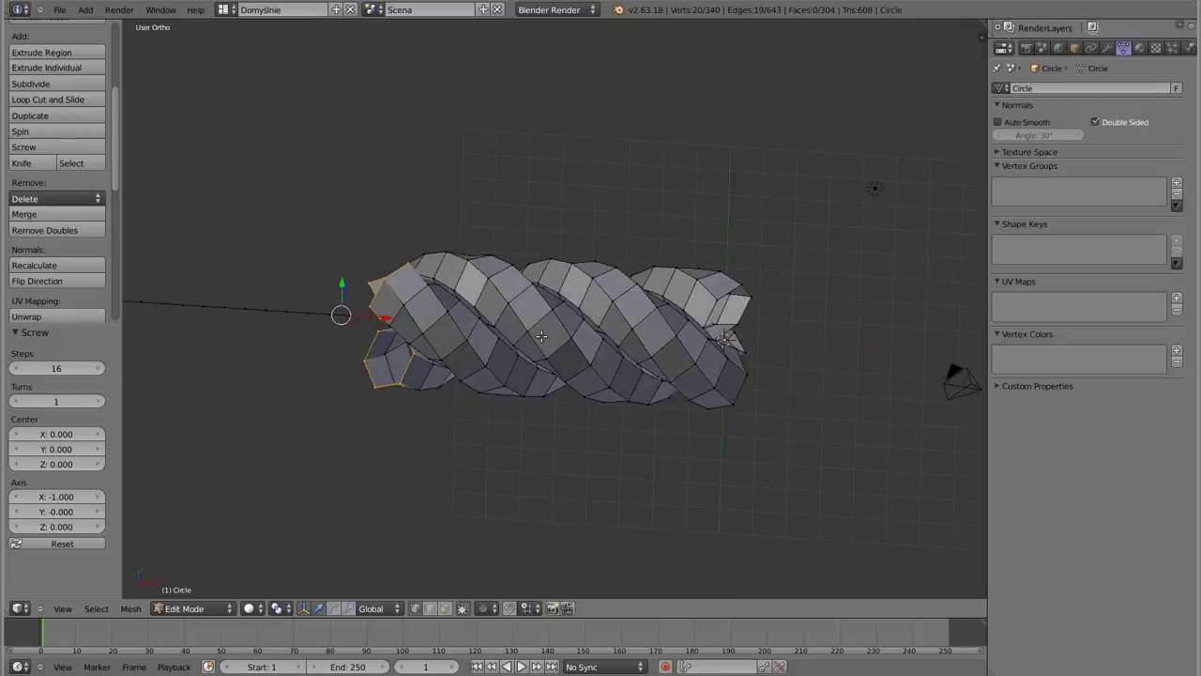
key("KP_1")
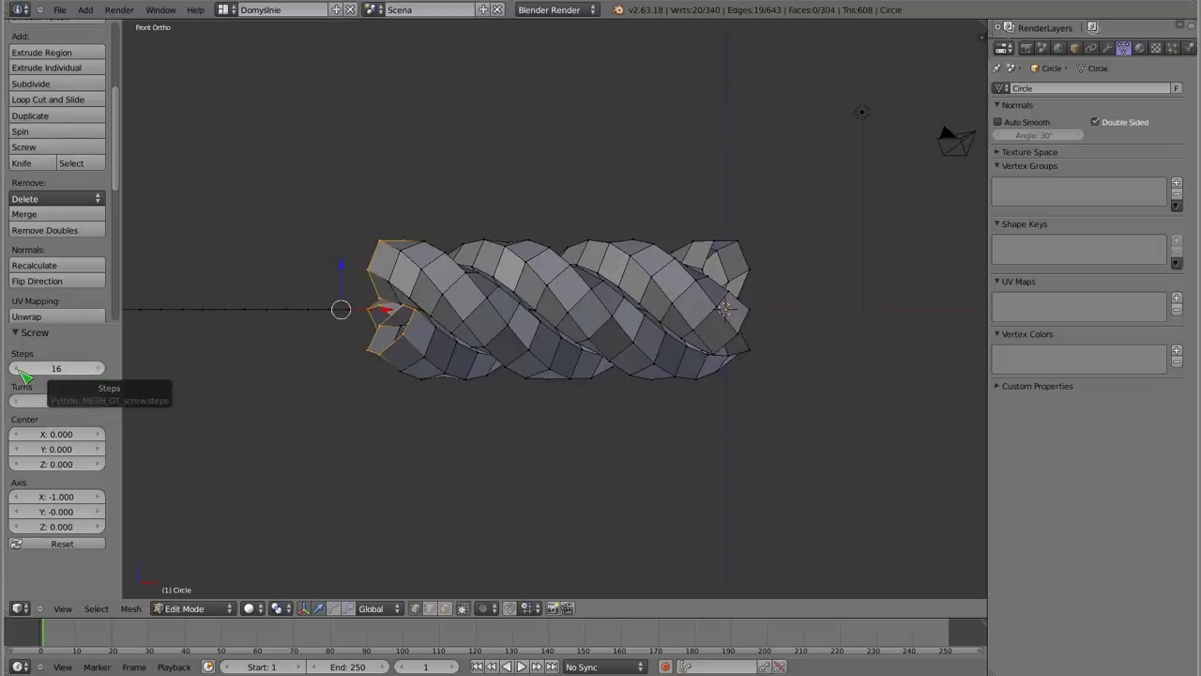
scroll(540, 302, "down", 1)
scroll(539, 303, "down", 3)
scroll(540, 302, "down", 2)
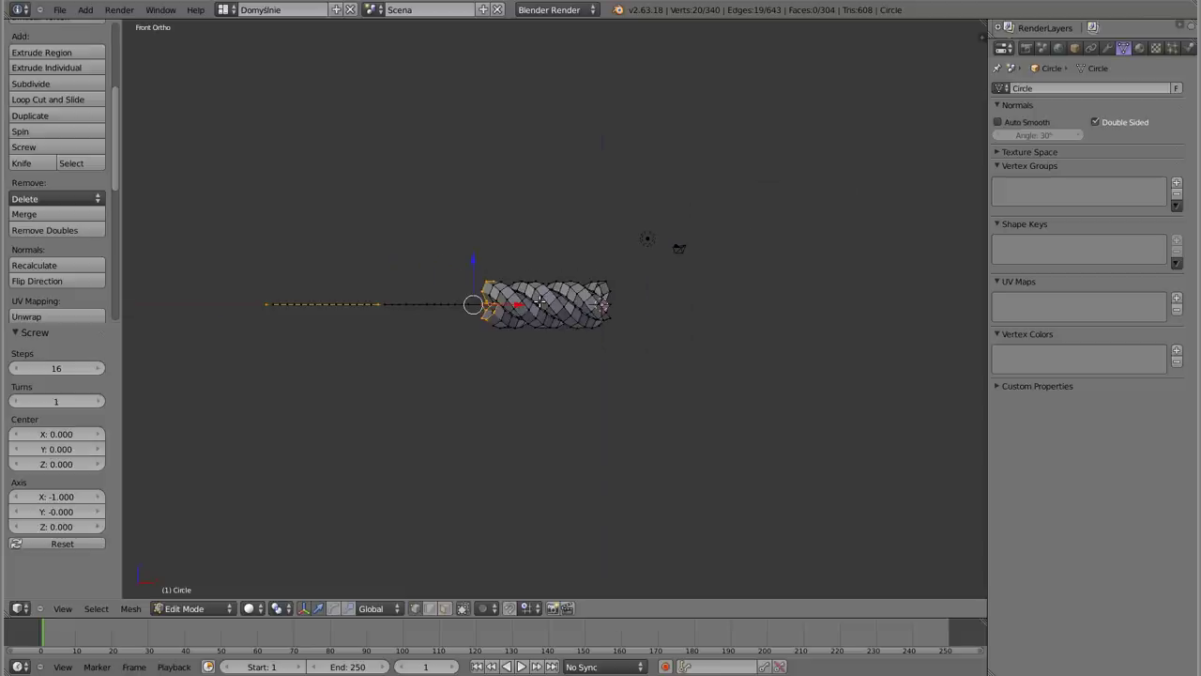
left_click(101, 401)
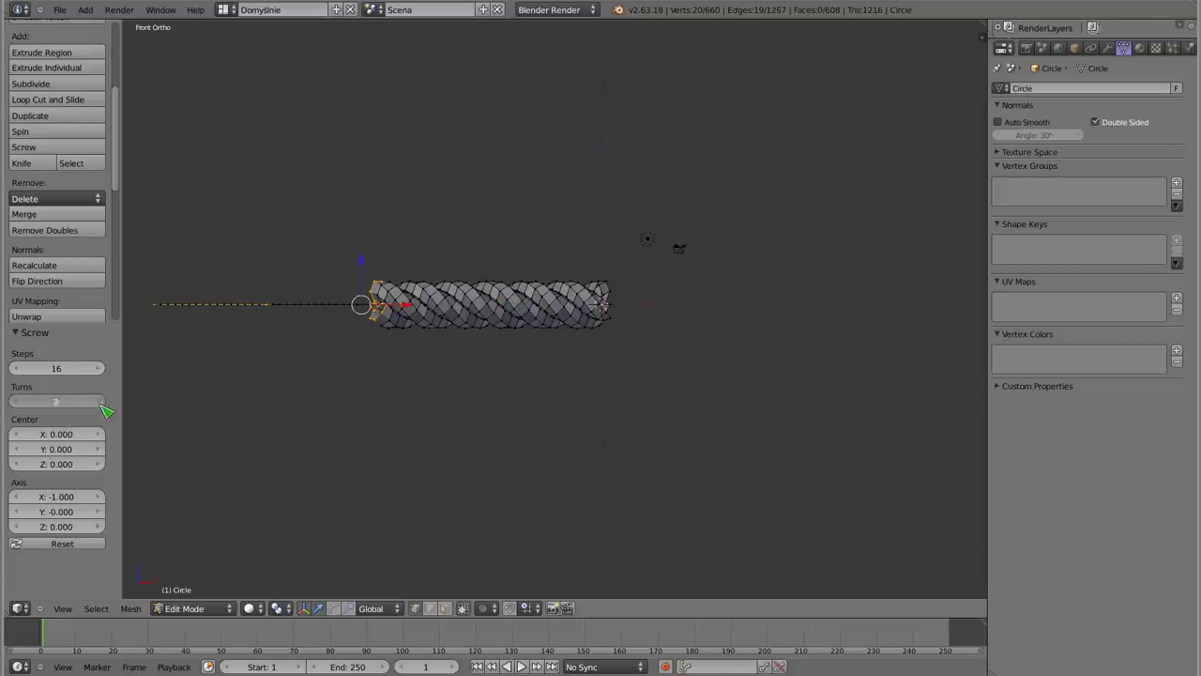
left_click(102, 402)
left_click(102, 402)
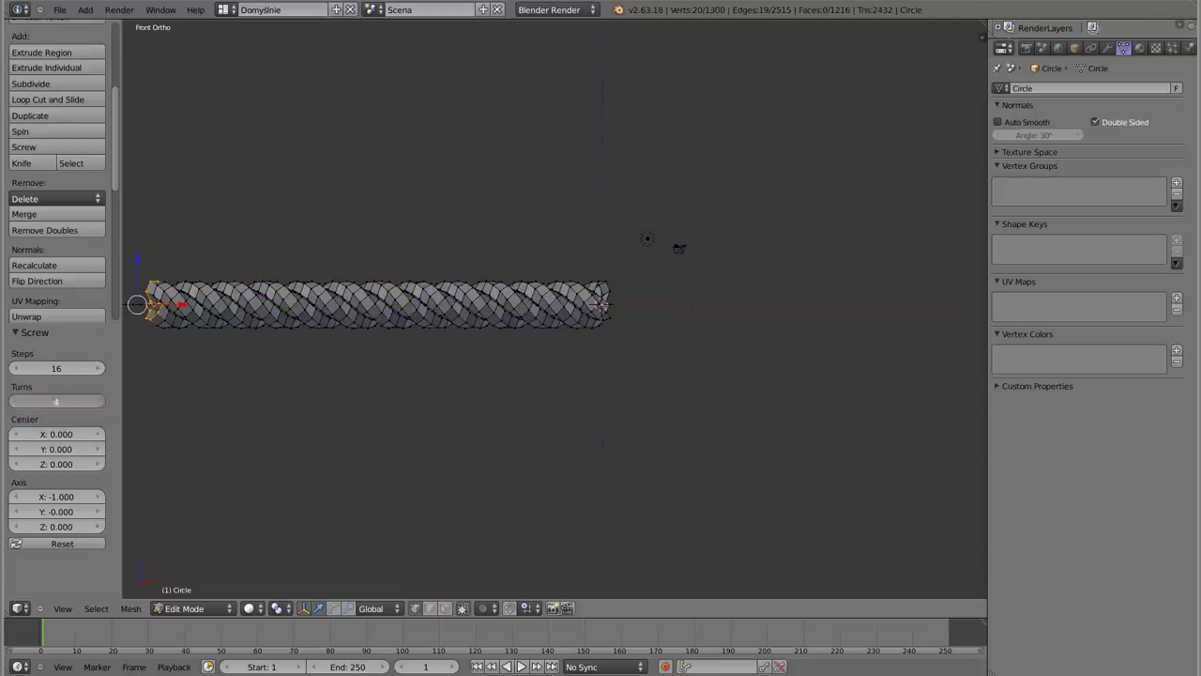
left_click(17, 402)
left_click(17, 402)
left_click(17, 402)
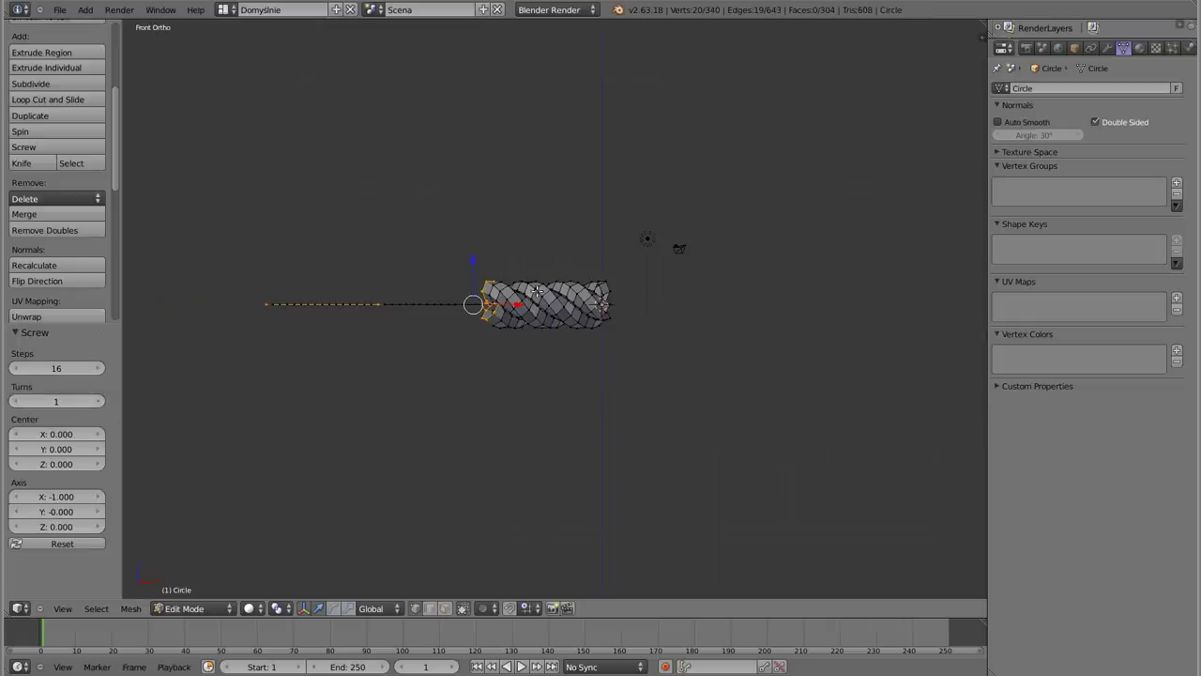
Pick one vertex of the stray straight line and select the whole linked line
mouse_move(514, 302)
middle_mouse_down()
mouse_move(486, 315)
mouse_move(695, 311)
middle_mouse_up()
scroll(486, 315, "up", 4)
right_click(439, 326)
mouse_move(506, 336)
middle_mouse_down()
mouse_move(463, 437)
mouse_move(426, 379)
middle_mouse_up()
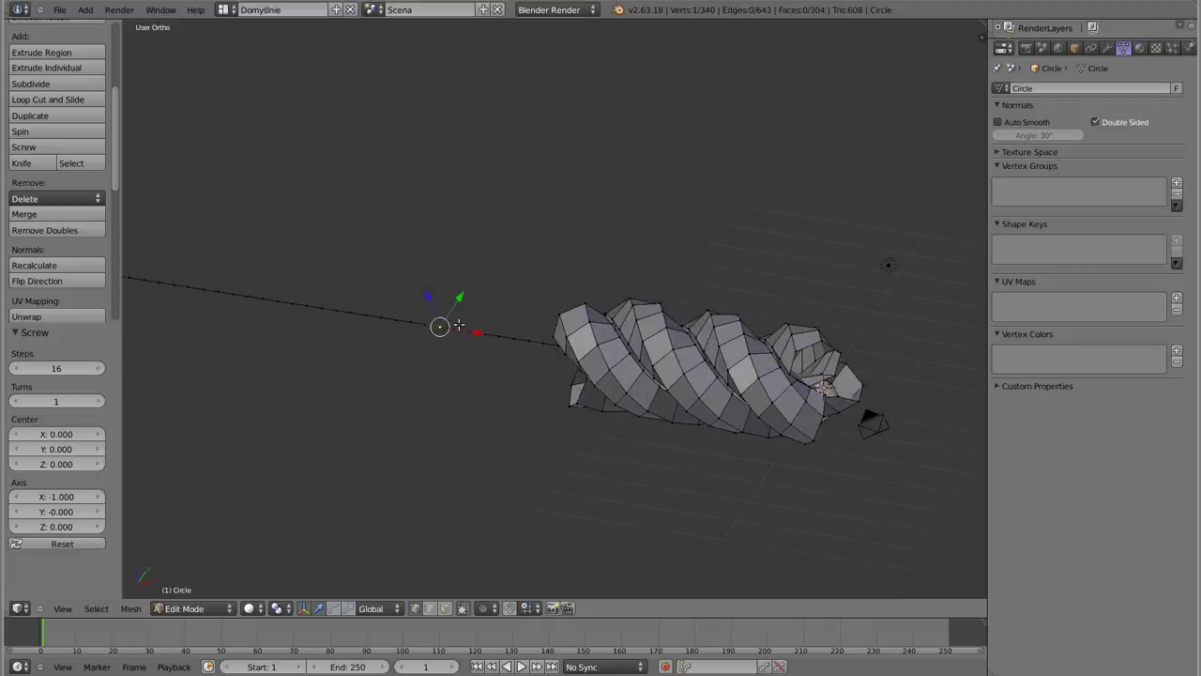
scroll(365, 297, "down", 5)
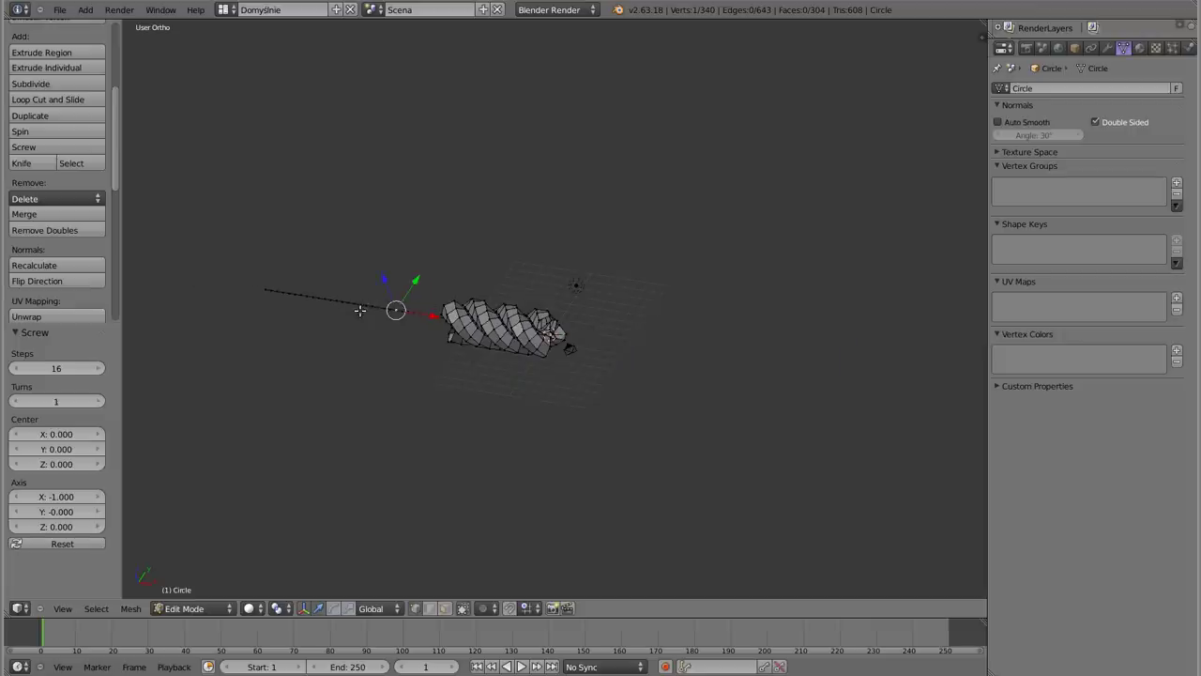
key("ctrl+l")
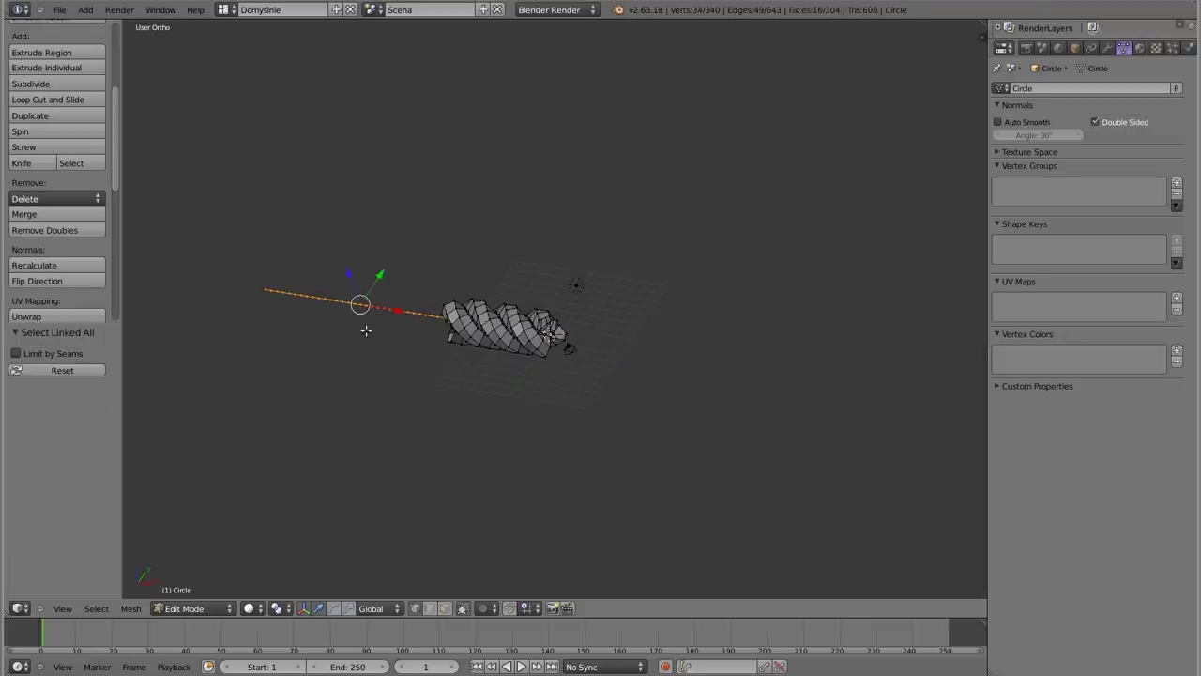
mouse_move(307, 319)
middle_mouse_down()
mouse_move(518, 325)
mouse_move(416, 335)
mouse_move(357, 309)
middle_mouse_up()
scroll(442, 322, "up", 3)
scroll(469, 313, "up", 2)
Delete the line's vertices, leaving 306 vertices and 288 faces, and view from the front
key("x")
left_click(497, 229)
scroll(575, 340, "down", 4)
mouse_move(715, 352)
middle_mouse_down("shift")
mouse_move(508, 358)
mouse_move(539, 271)
middle_mouse_up("shift")
key("KP_1")
Select the whole rope mesh and rotate it a half turn
key("a")
key("a")
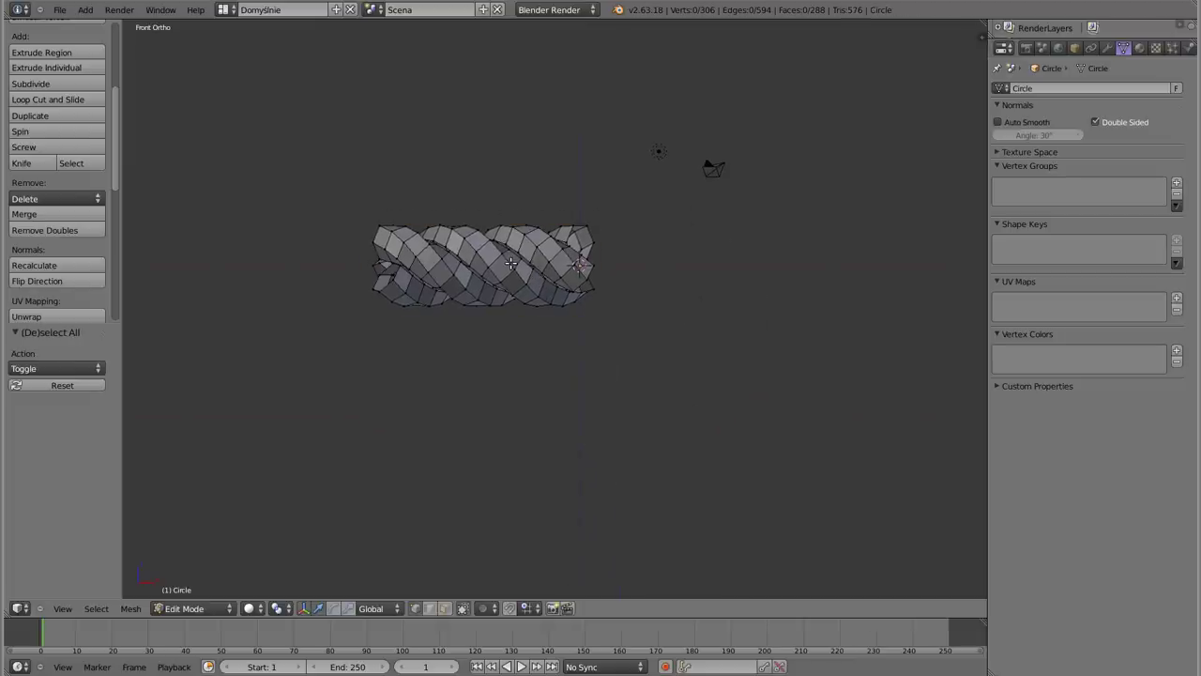
key("a")
key("r")
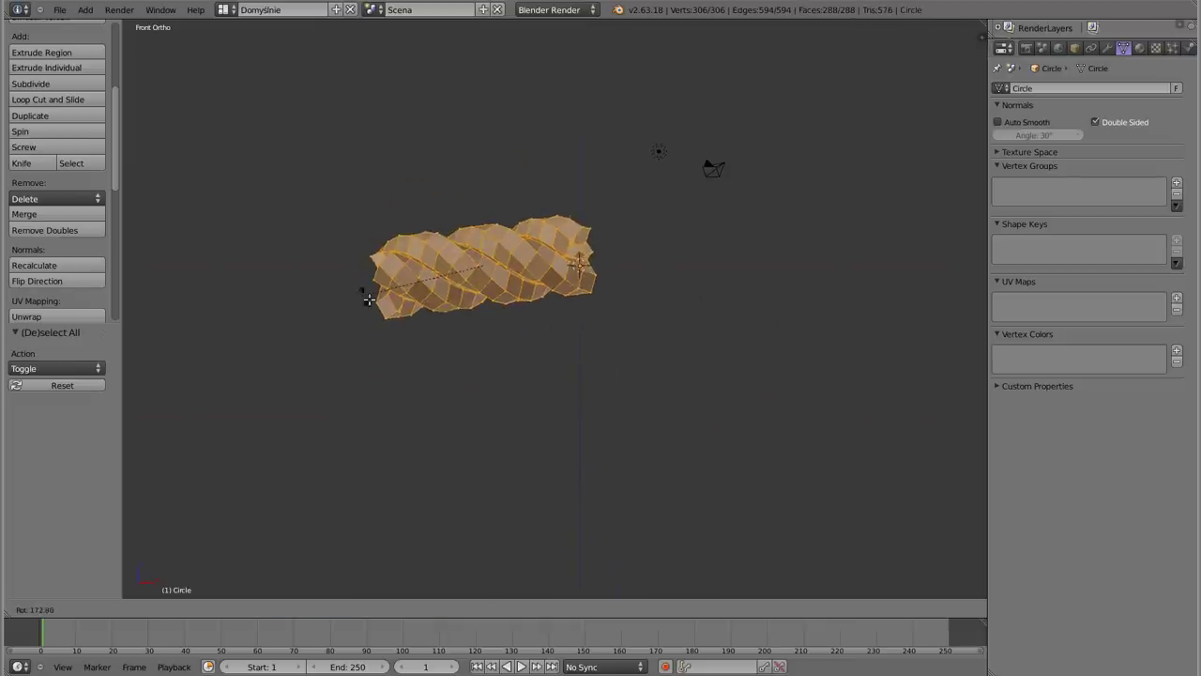
left_click(367, 290)
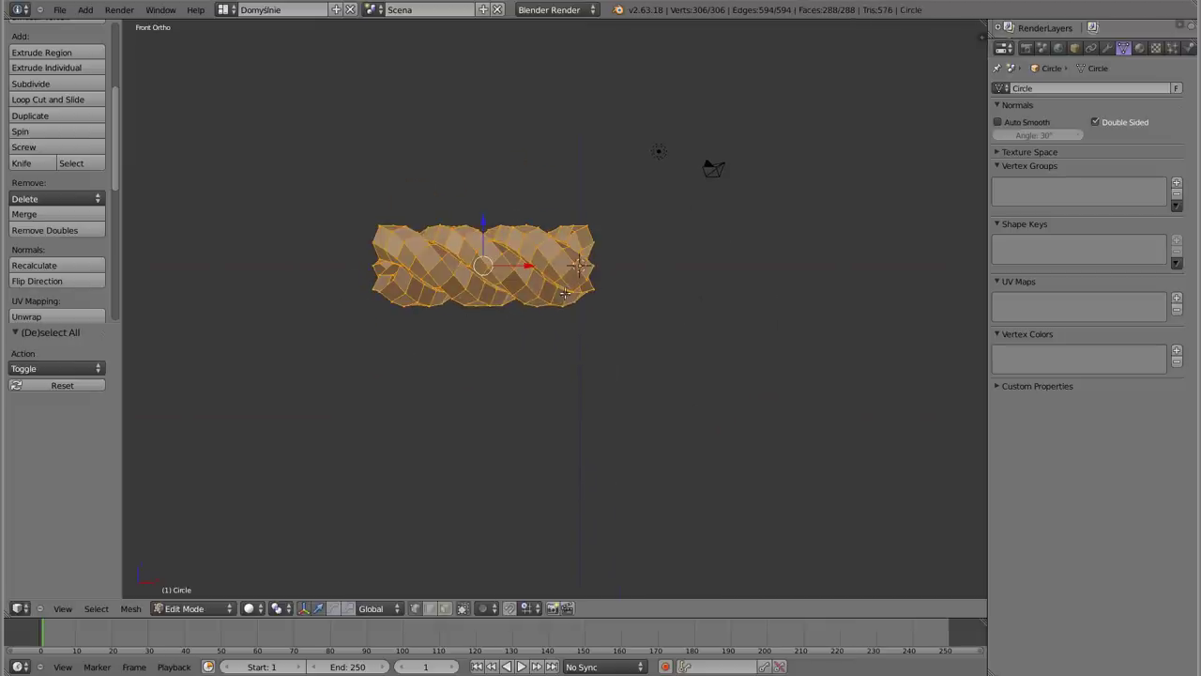
Switch the pivot to 3D Cursor, rotate the mesh 180° around it, and show the transform sidebar in Object Mode
left_click(278, 608)
left_click(293, 575)
key("r")
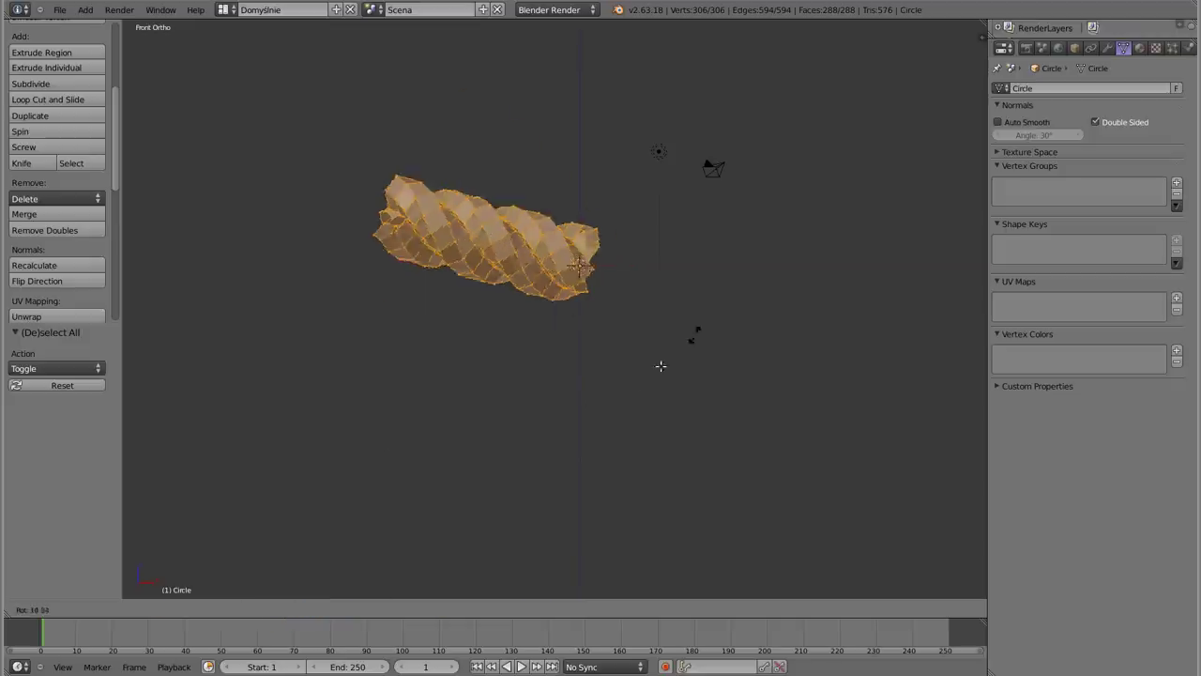
left_click(436, 235)
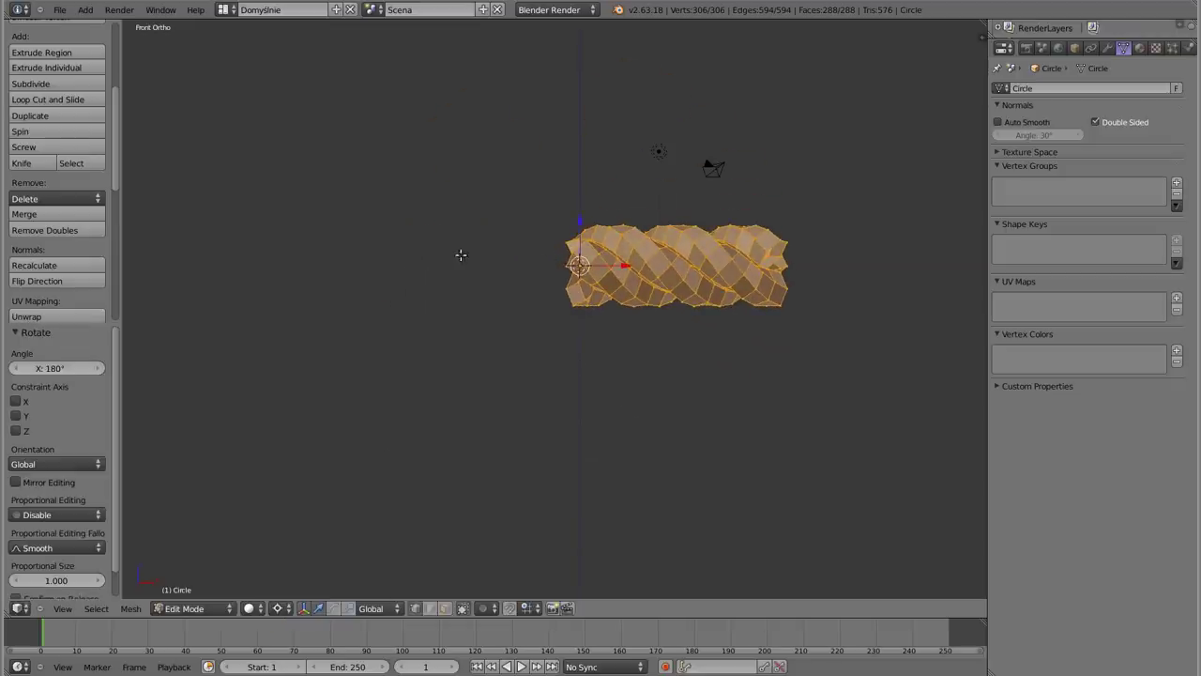
key("Tab")
middle_click_drag(643, 305, 534, 332, "shift")
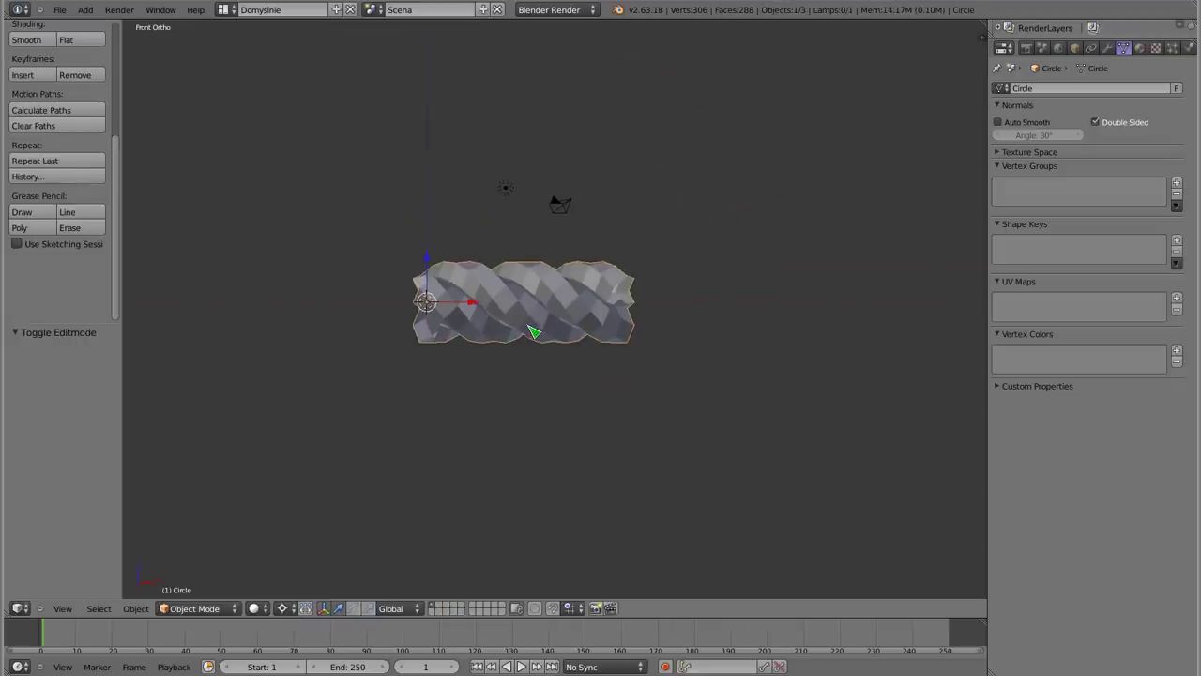
key("n")
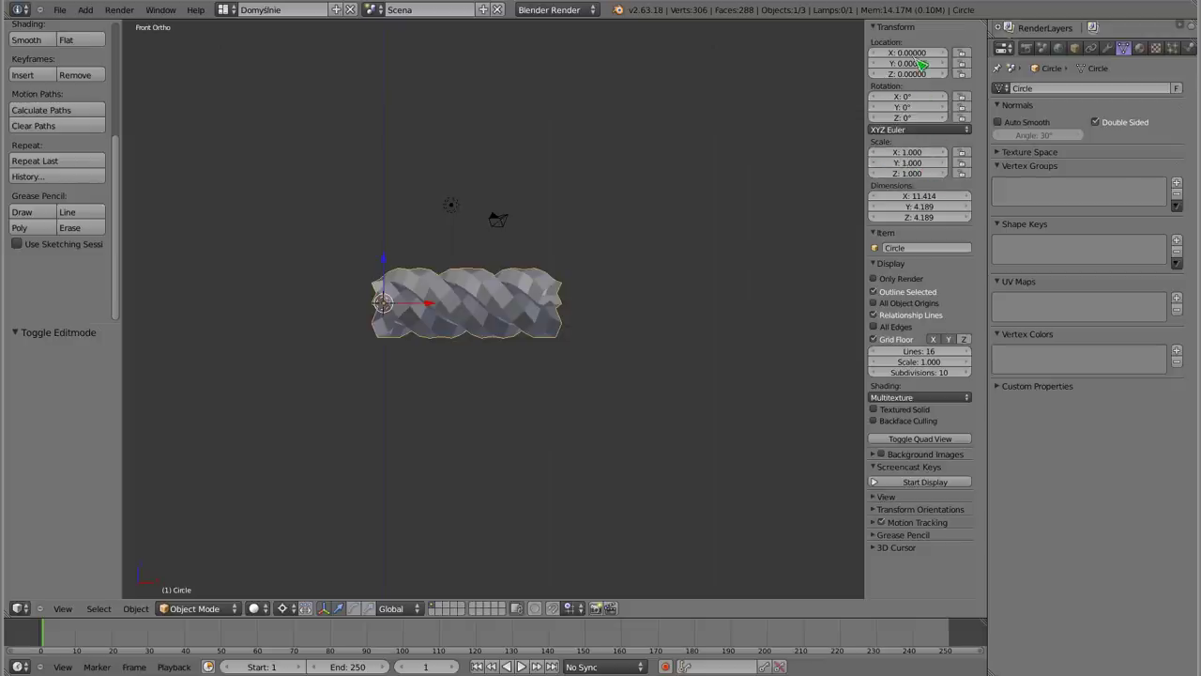
Cancel an attempted object rotation and undo then redo to restore the twisted rope mesh
key("r")
right_click(471, 190)
key("ctrl+z")
middle_click_drag(421, 309, 388, 387)
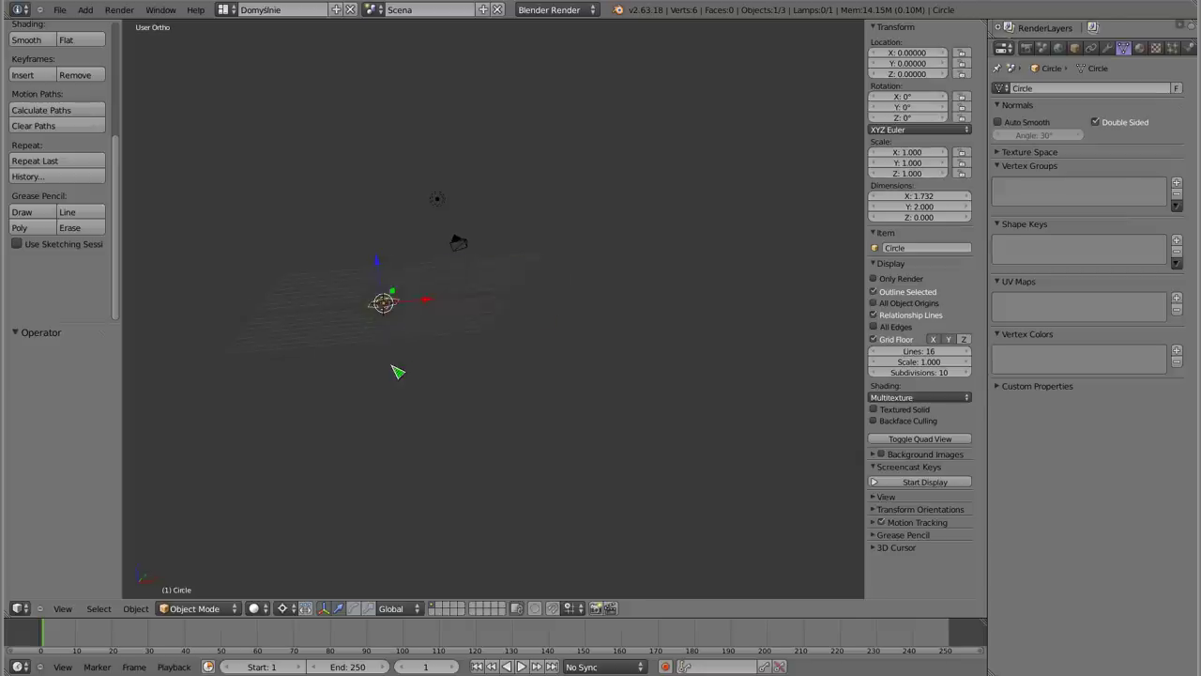
key("ctrl+shift+z")
In Edit Mode, mirror the rope mesh along X across the 3D cursor
key("Tab")
middle_click_drag(550, 252, 526, 250)
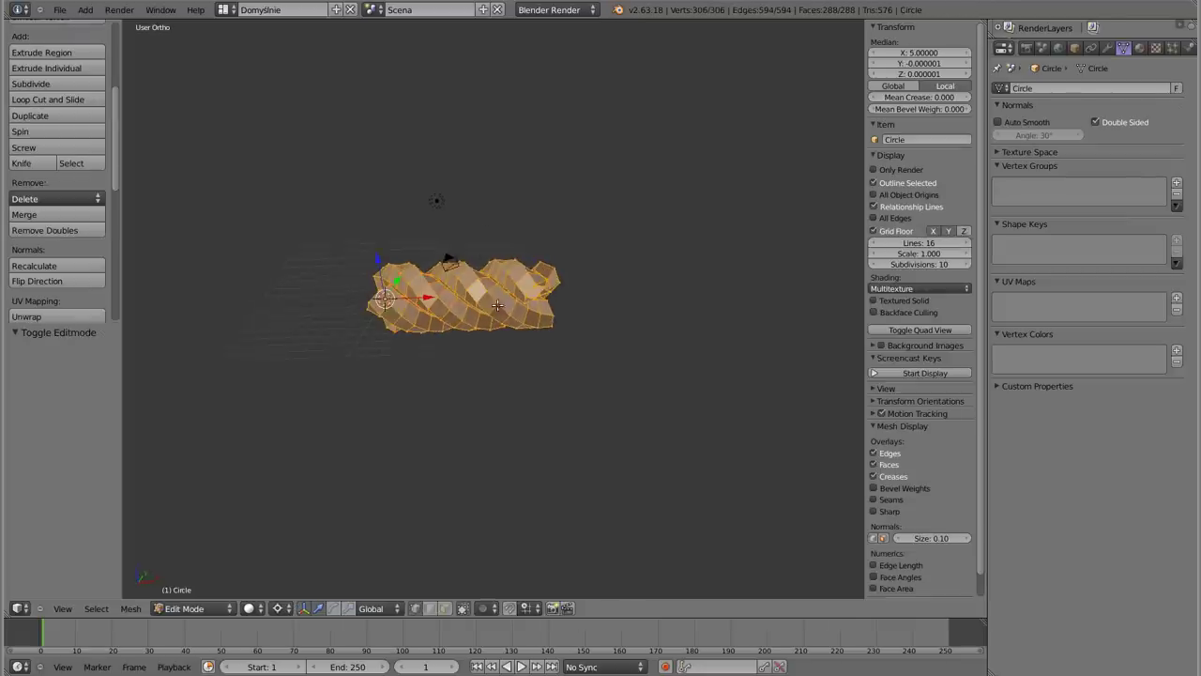
key("KP_1")
key("ctrl+m")
key("x")
key("Return")
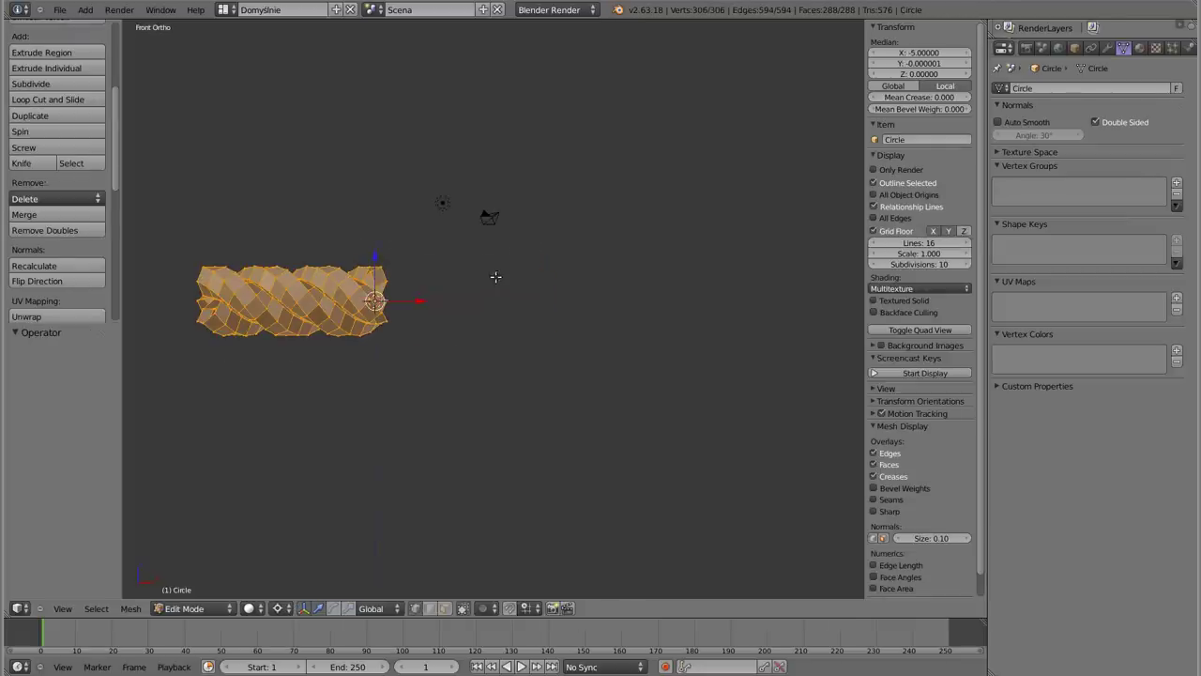
Rotate the object 180° about Y, giving dimensions 11.414 × 4.189 × 4.189
key("Tab")
key("r")
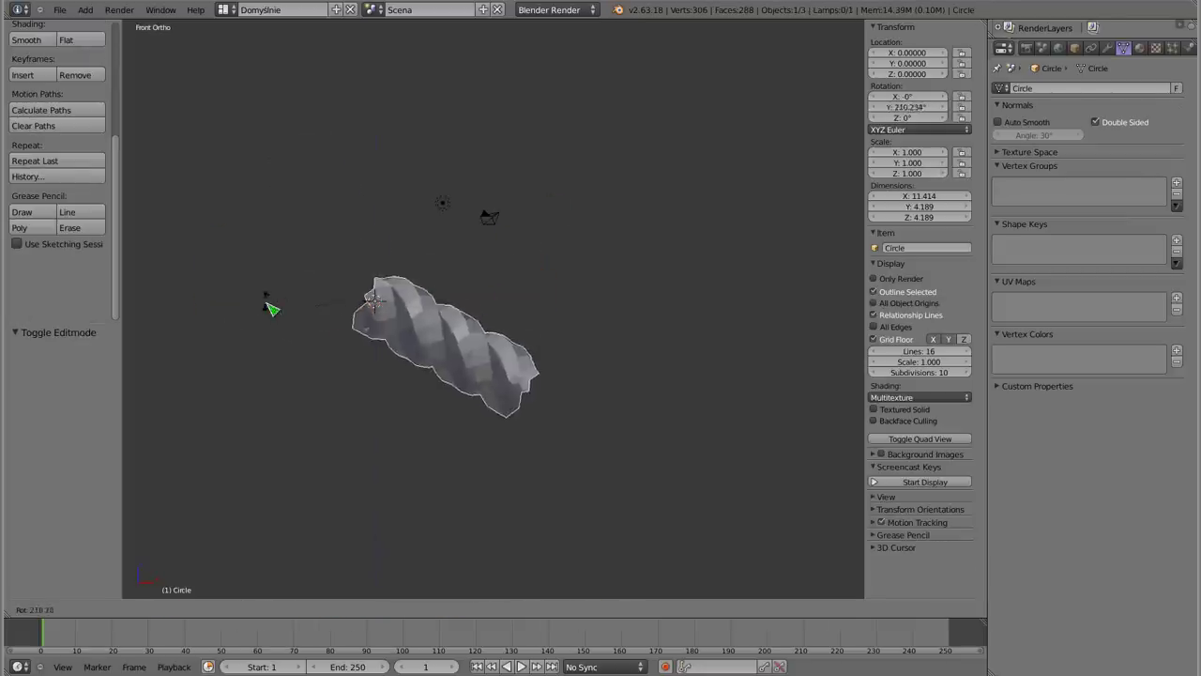
left_click(315, 352)
middle_click_drag(282, 313, 322, 307, "shift")
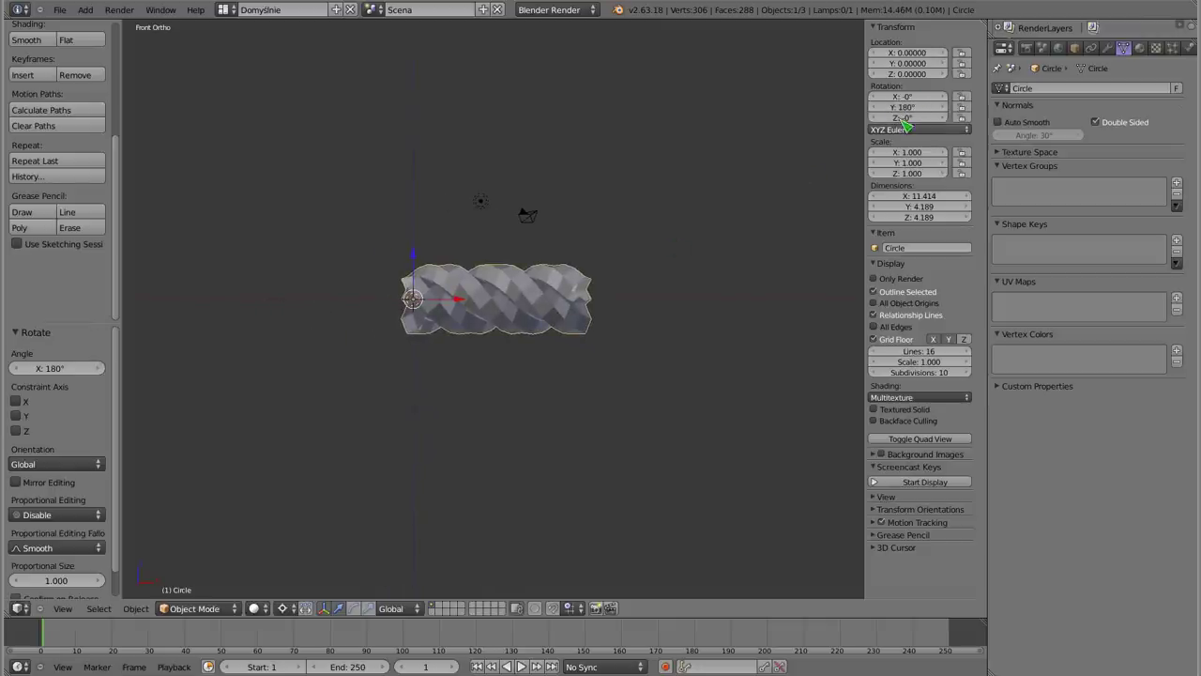
middle_click_drag(924, 155, 924, 163, "ctrl")
left_click_drag(867, 165, 833, 159)
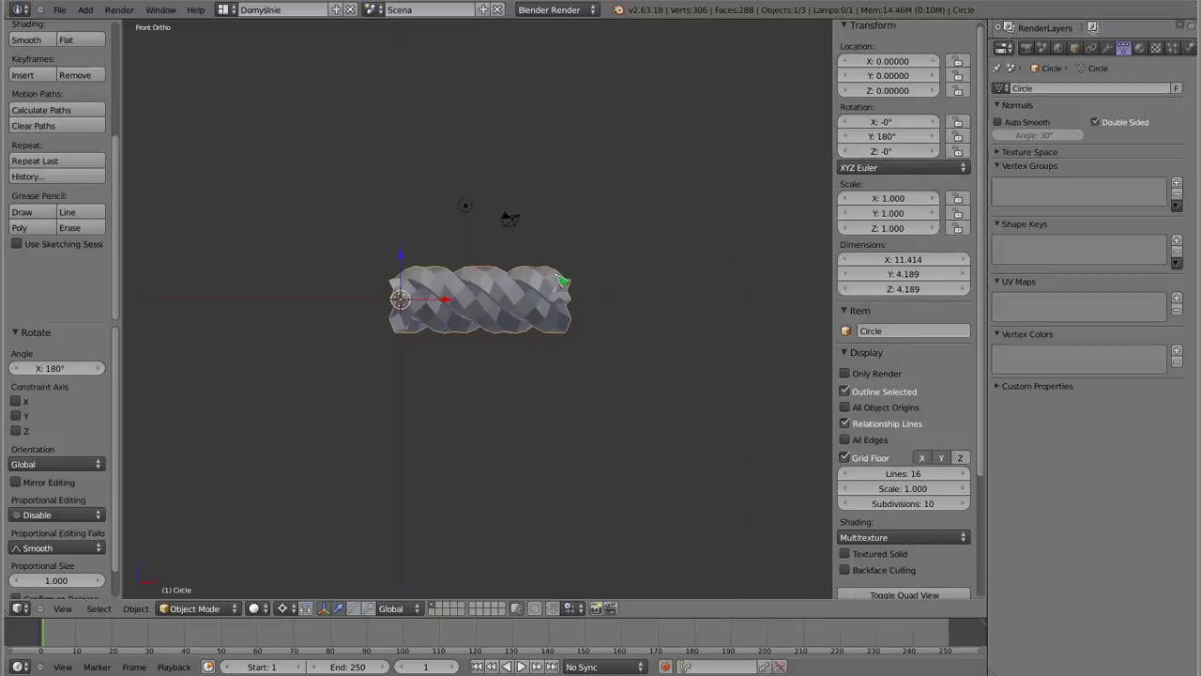
scroll(499, 317, "up", 3)
scroll(495, 316, "down", 1)
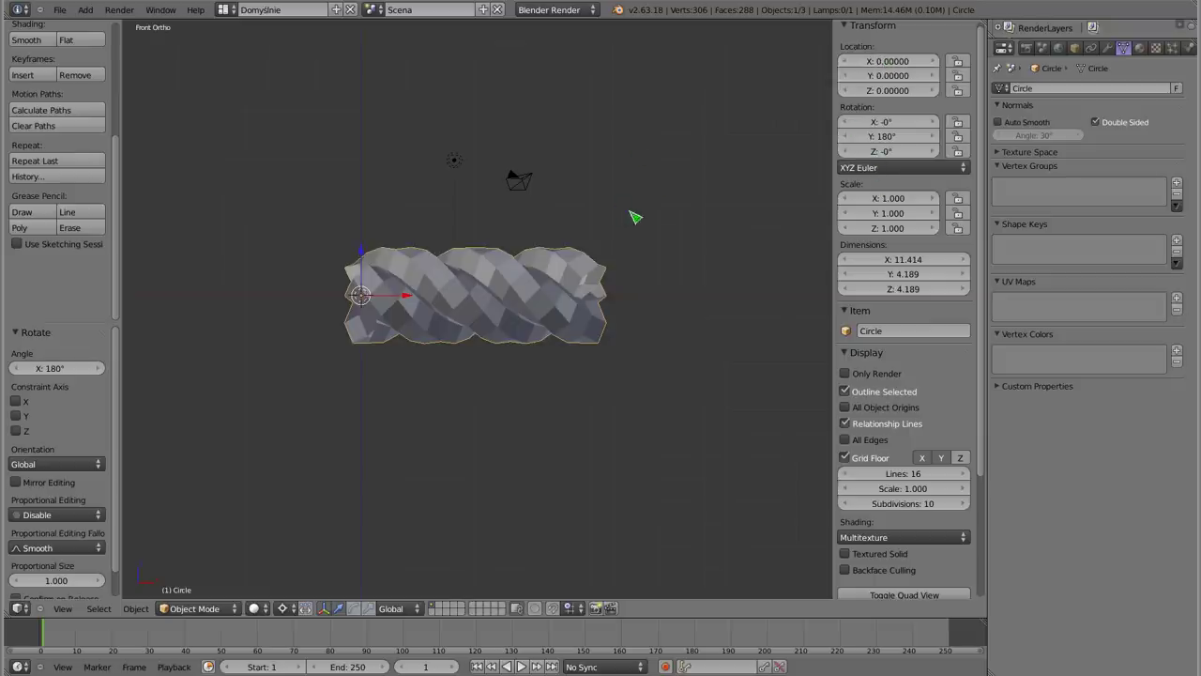
Apply location, rotation and scale to the Circle rope so rotation reads 0° and scale 1.000
key("ctrl+a")
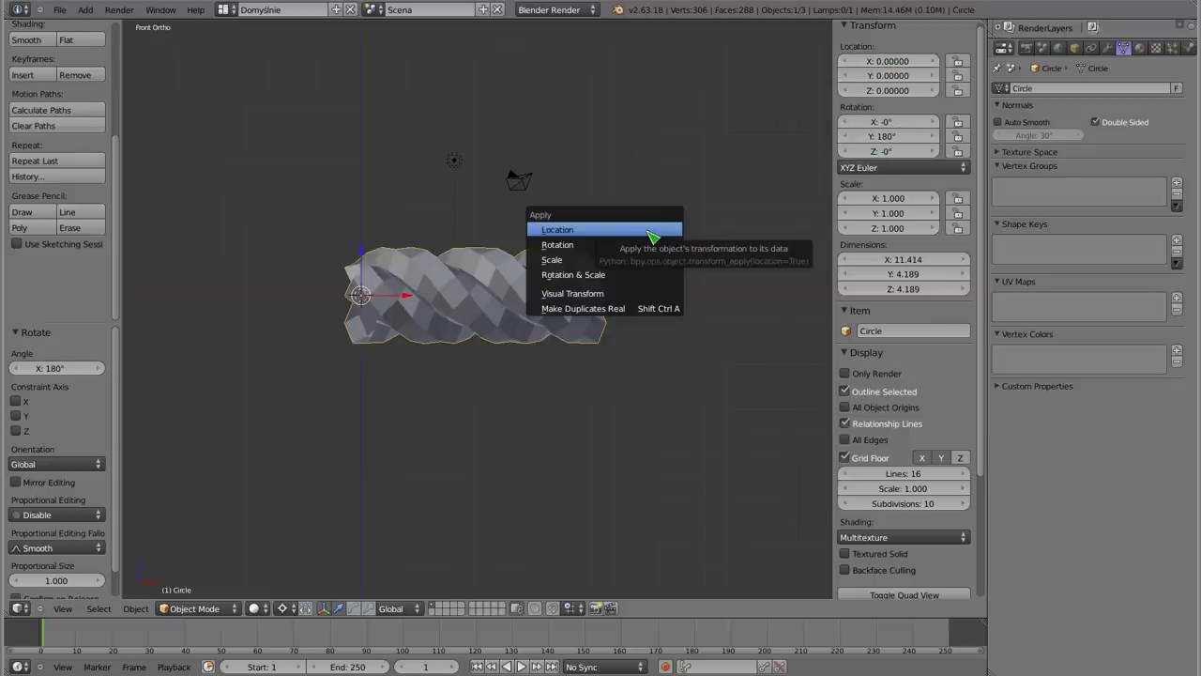
left_click(650, 232)
key("ctrl+a")
left_click(643, 254)
key("ctrl+a")
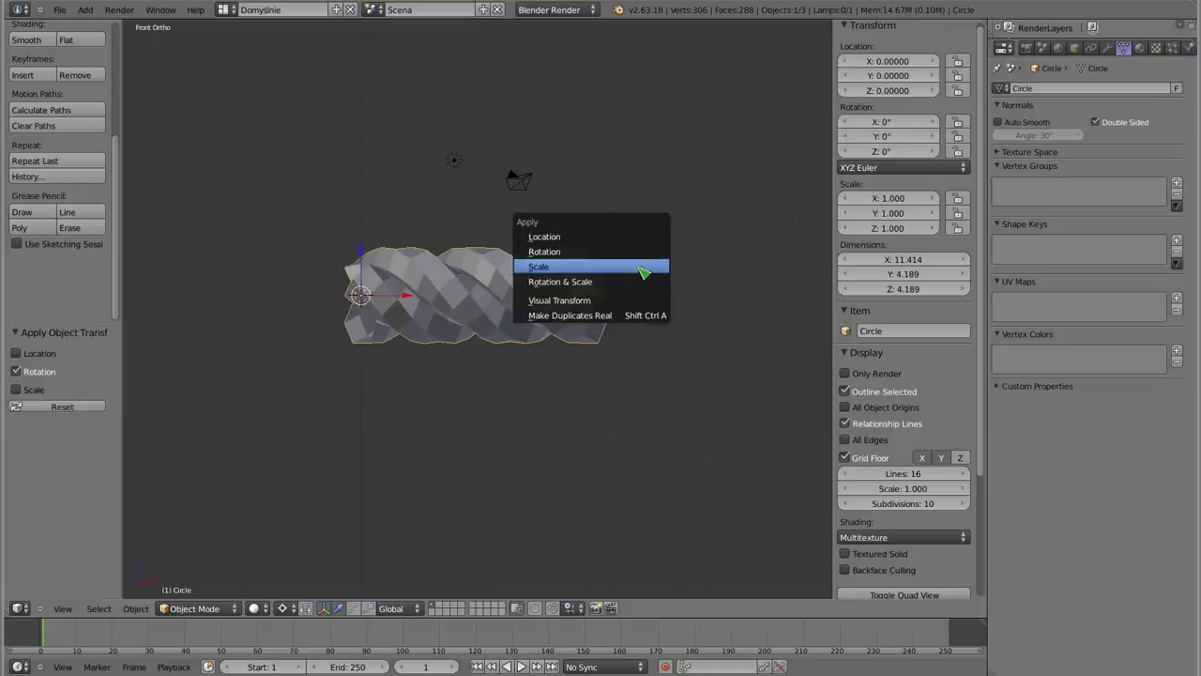
left_click(643, 274)
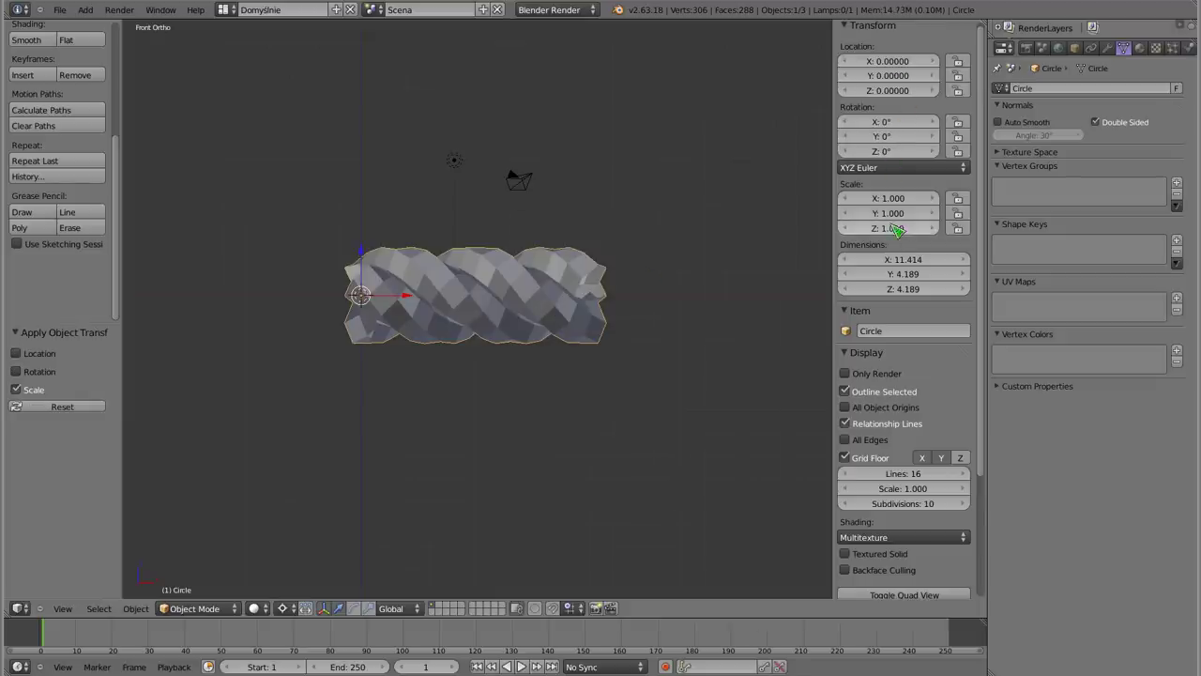
scroll(355, 296, "up", 3)
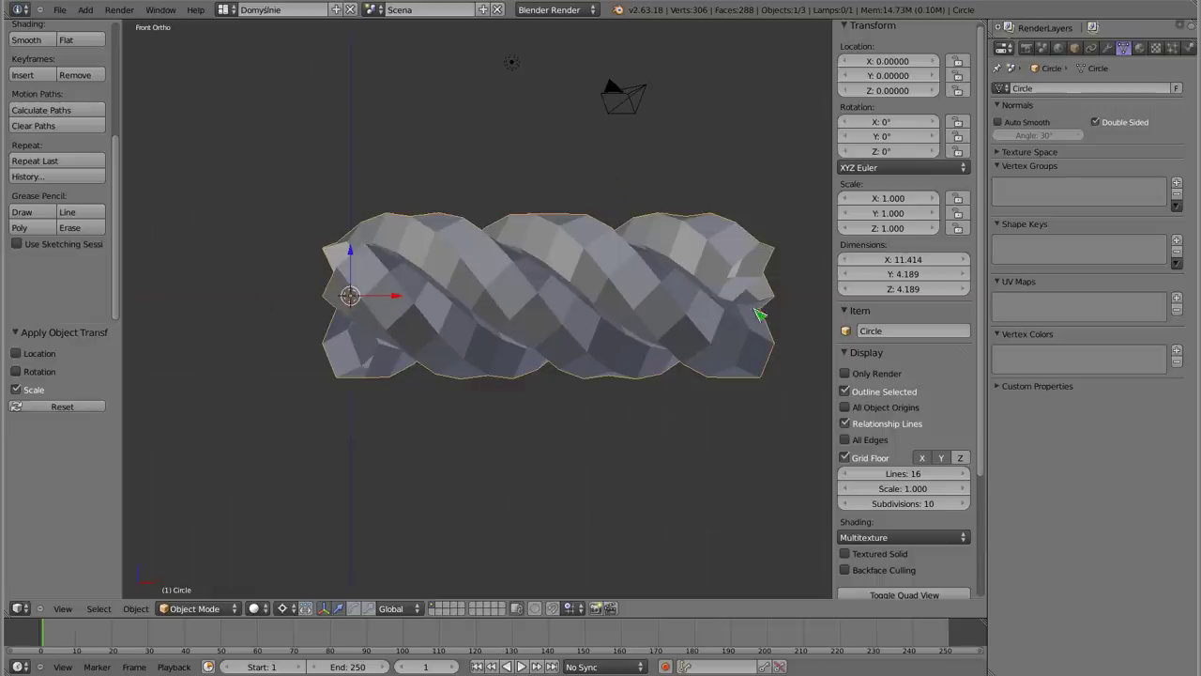
middle_click_drag(282, 269, 309, 263)
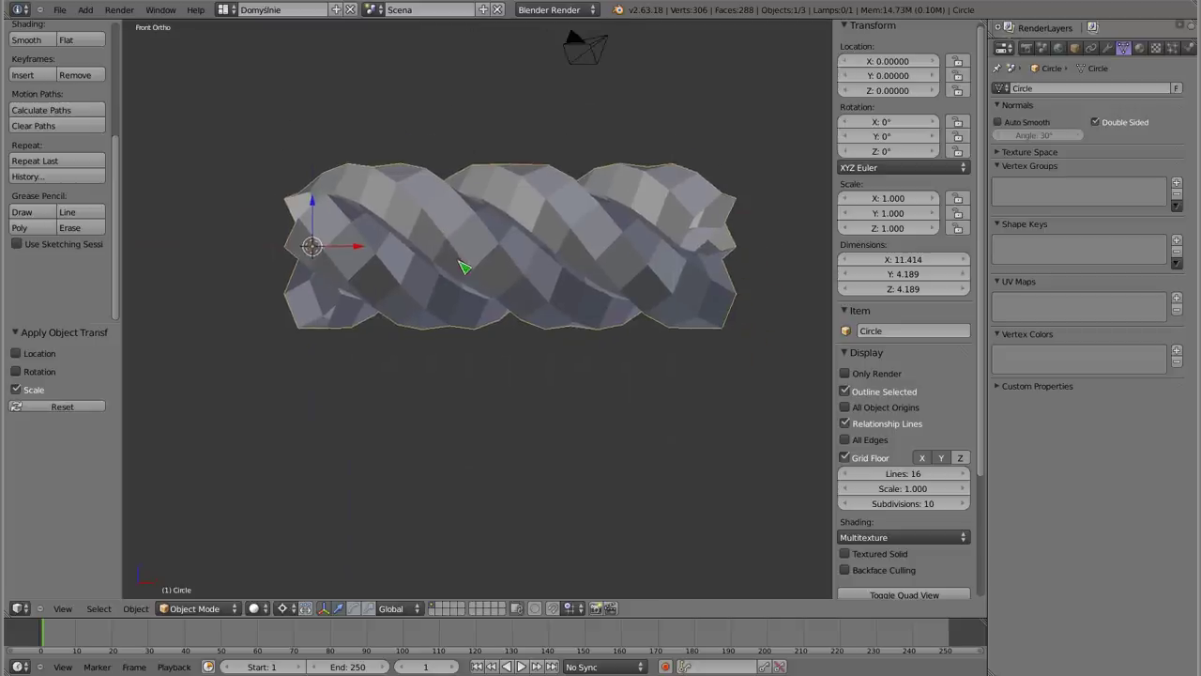
key("KP_1")
scroll(476, 287, "down", 4)
scroll(476, 287, "up", 2)
scroll(480, 285, "up", 1)
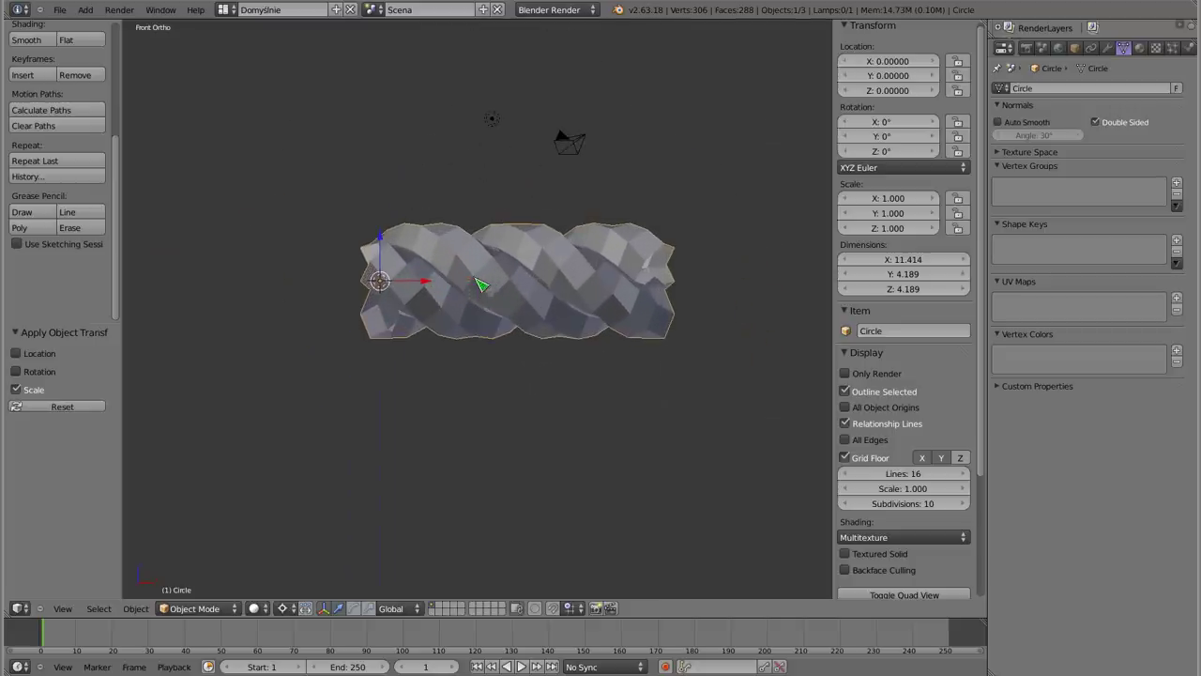
Add a Subdivision Surface modifier to the rope with its view level set to 2
left_click(1107, 49)
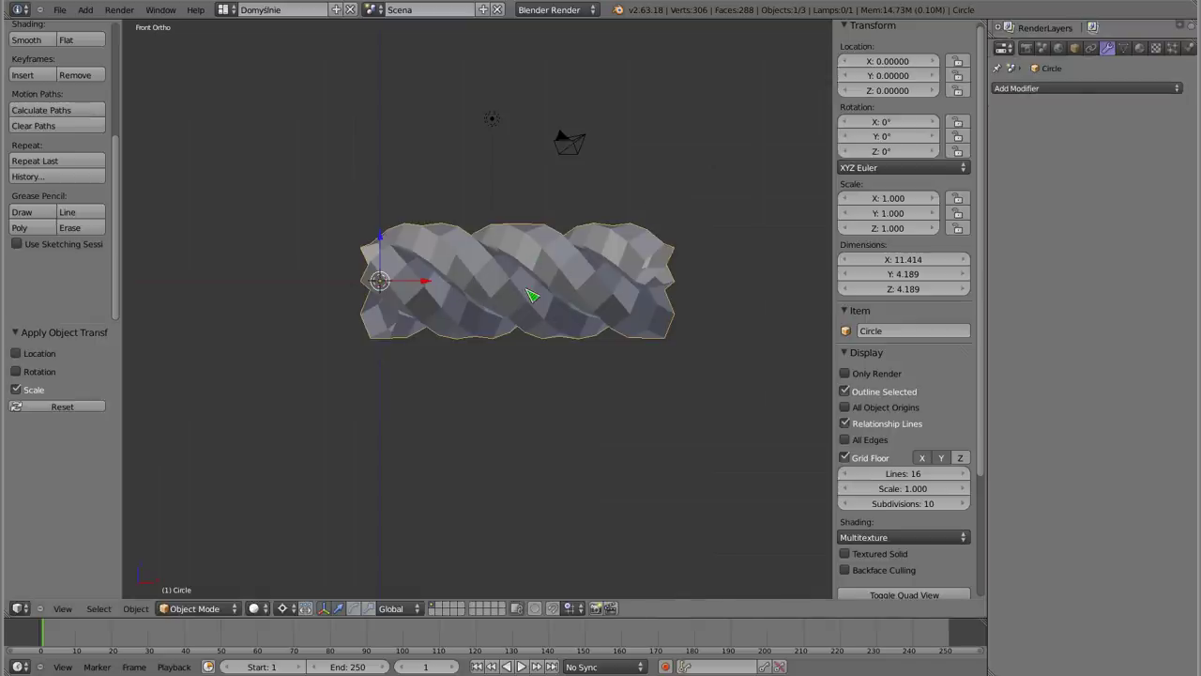
key("ctrl+1")
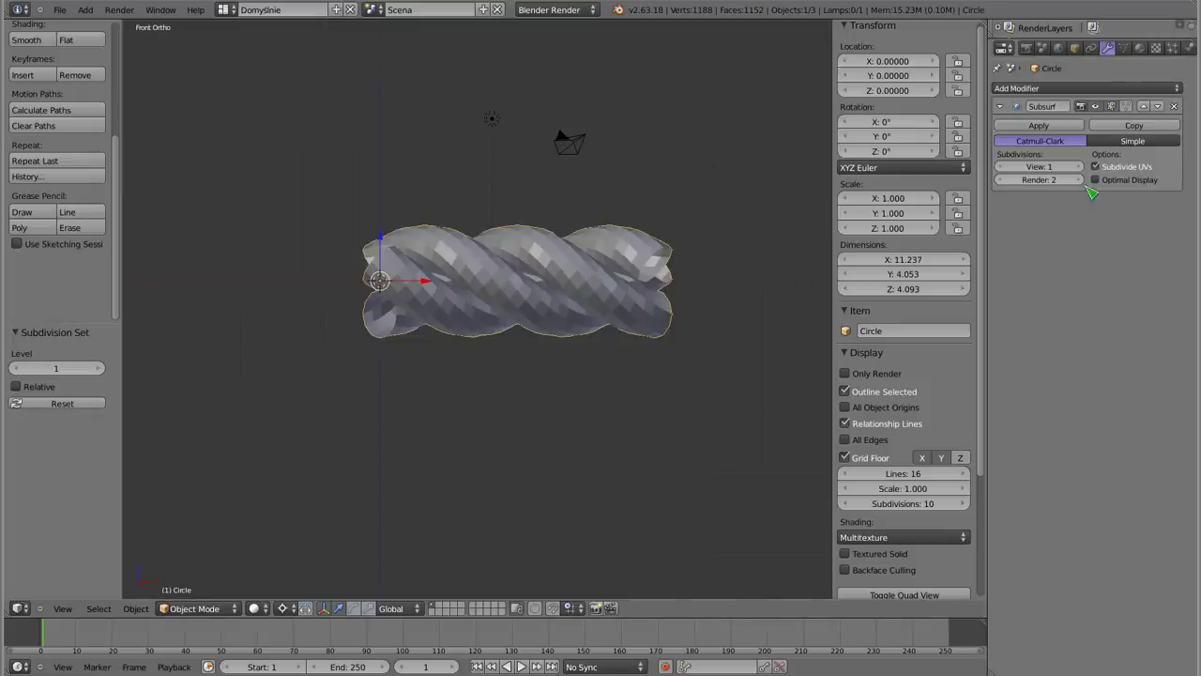
left_click(1077, 167)
mouse_move(509, 286)
middle_mouse_down()
mouse_move(421, 366)
mouse_move(625, 276)
mouse_move(504, 282)
mouse_move(517, 332)
middle_mouse_up()
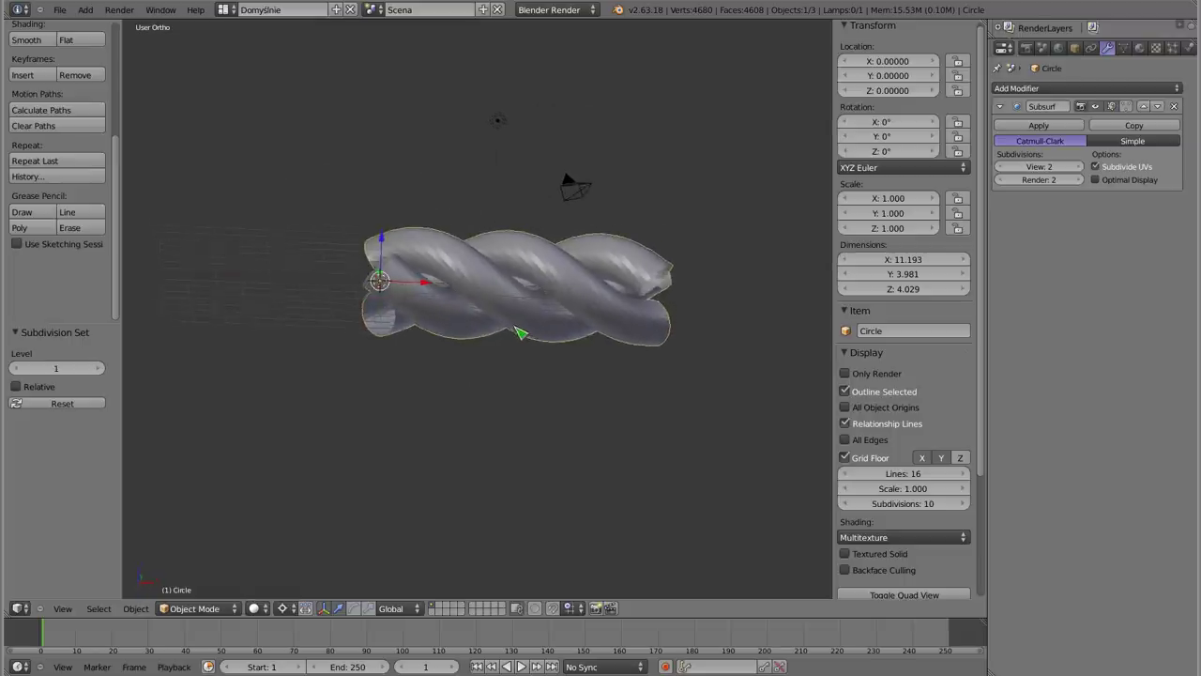
scroll(43, 182, "up", 1)
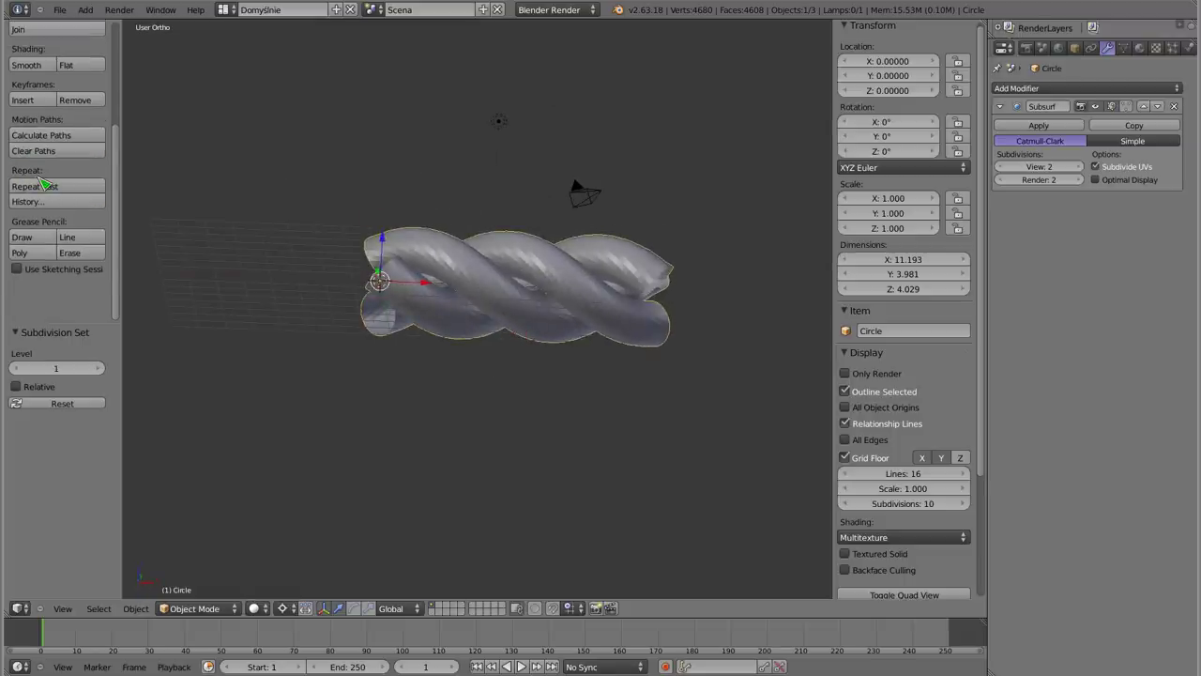
scroll(41, 181, "up", 2)
Shade the subdivided rope smooth and inspect it from several angles
left_click(31, 115)
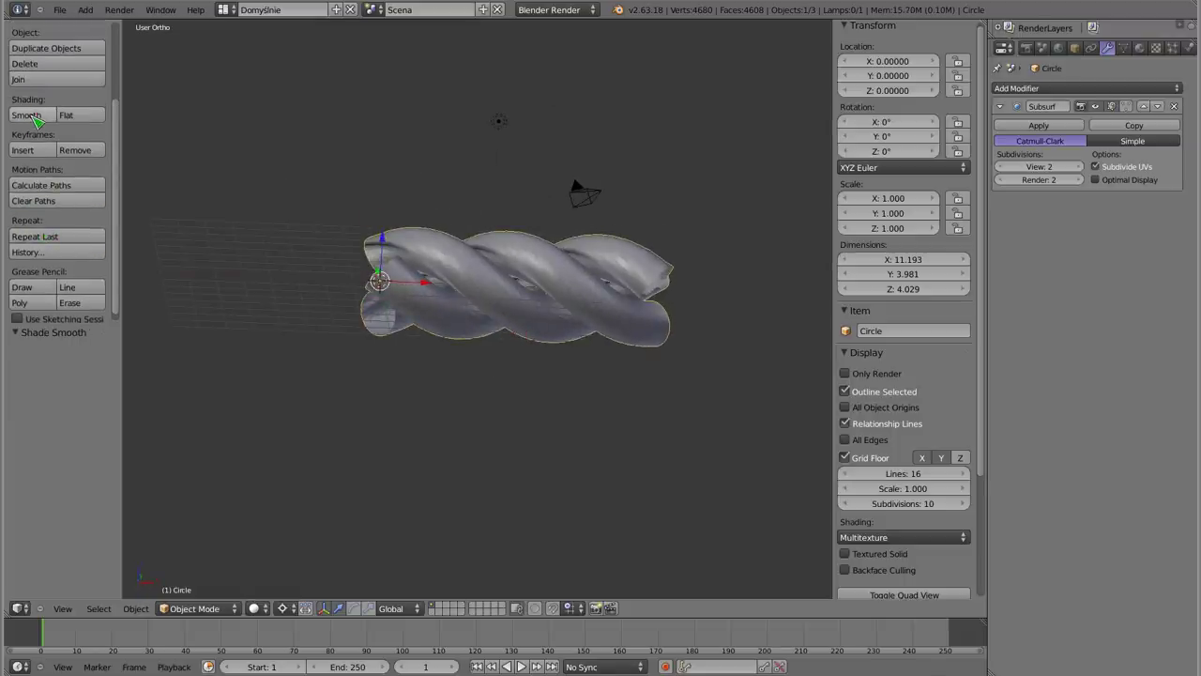
middle_click_drag(437, 283, 383, 316)
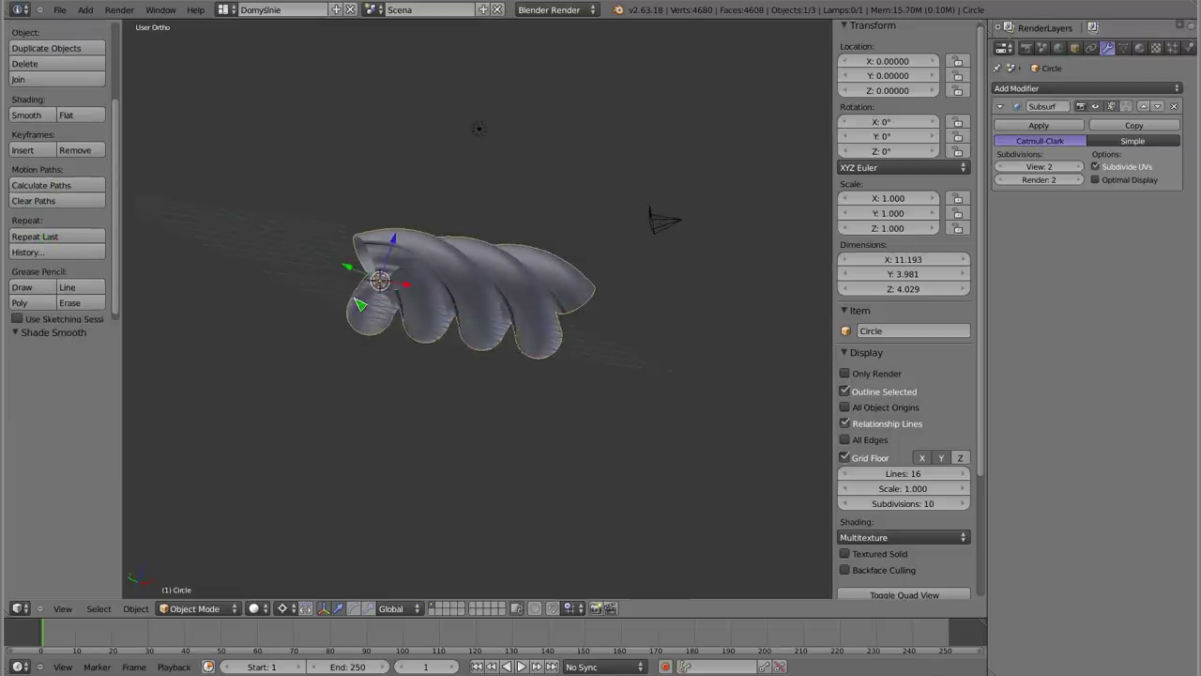
scroll(383, 316, "up", 5)
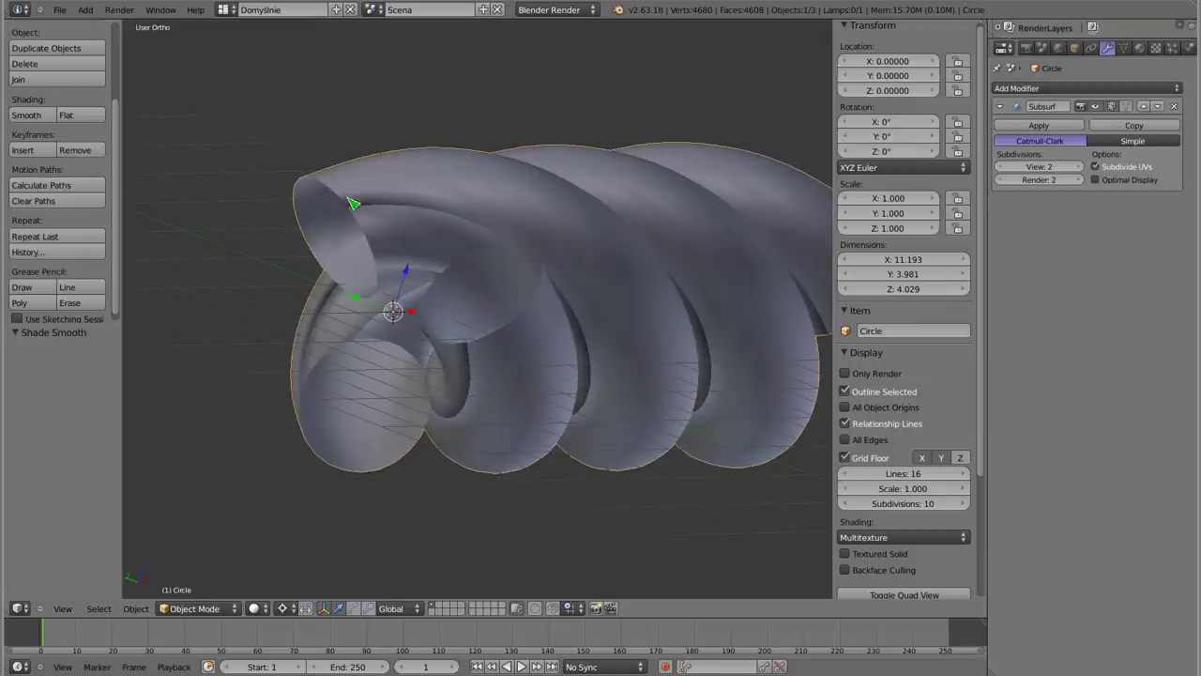
middle_click_drag(349, 200, 408, 192, "shift")
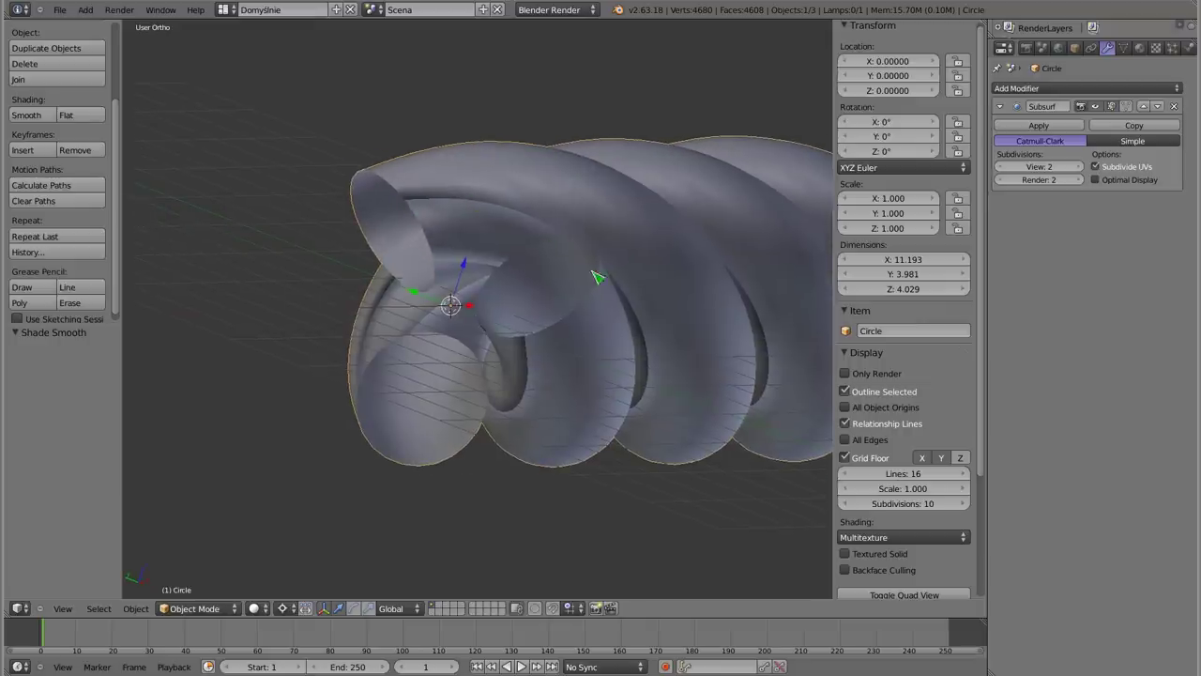
mouse_move(515, 246)
middle_mouse_down()
mouse_move(575, 310)
mouse_move(526, 281)
mouse_move(563, 272)
middle_mouse_up()
scroll(525, 281, "down", 4)
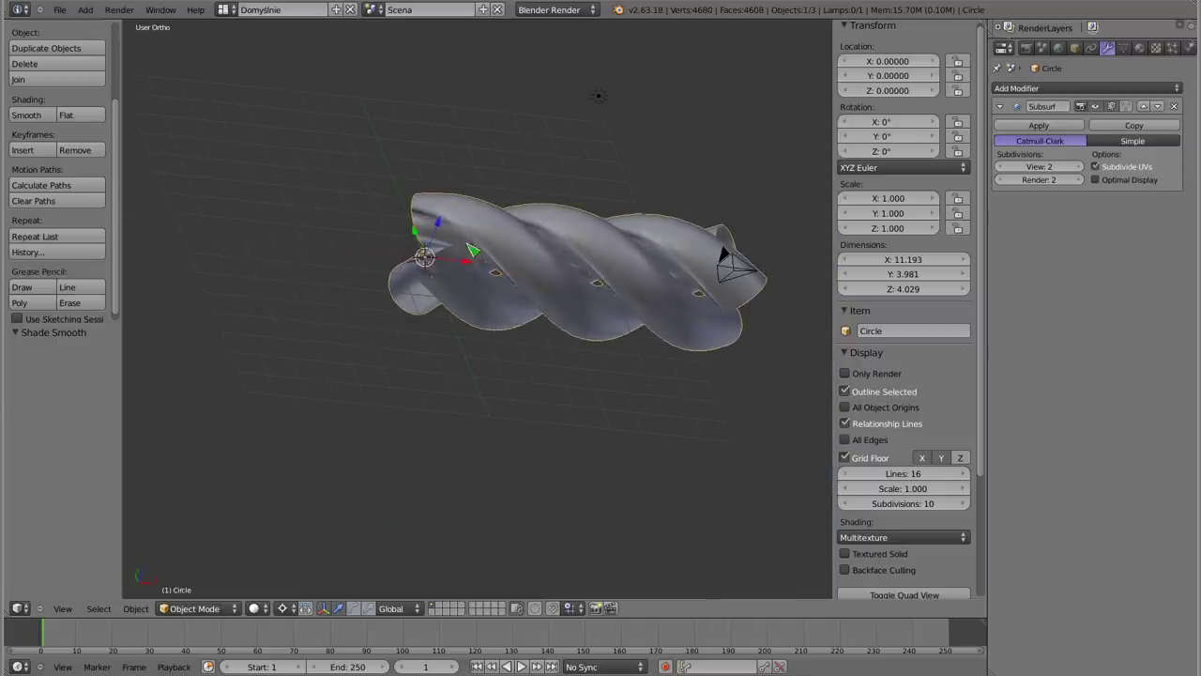
Select all of the rope mesh in Edit Mode, recalculate its normals, and return to Object Mode
key("Tab")
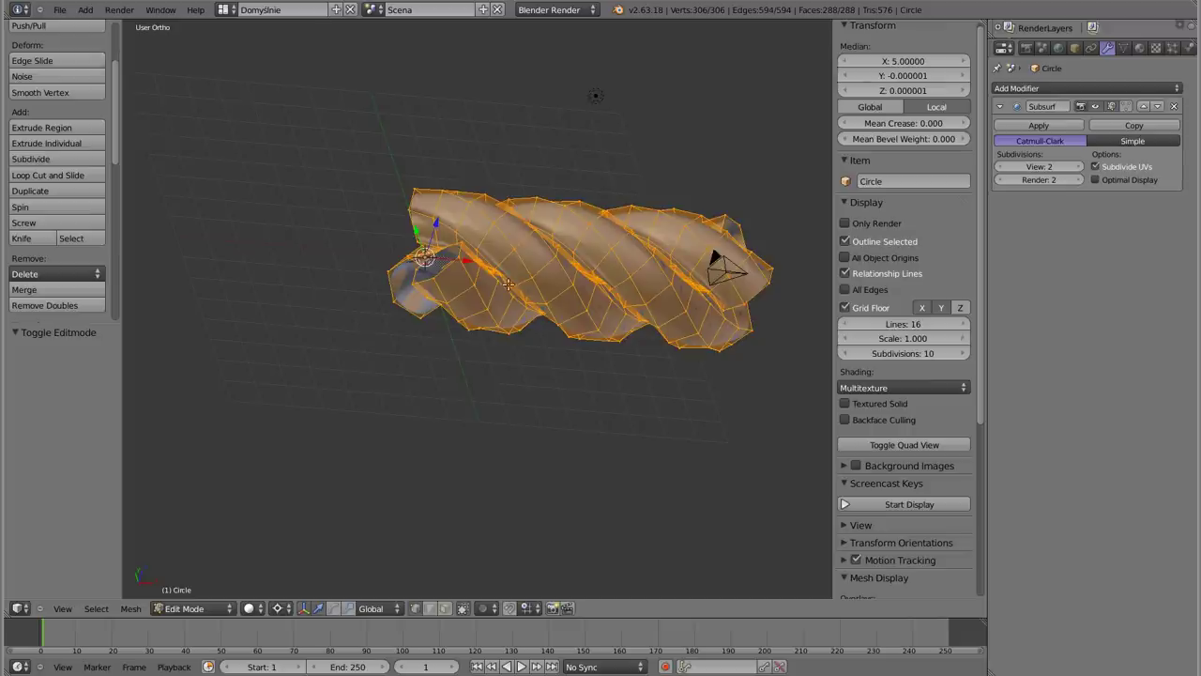
middle_click_drag(565, 279, 512, 276, "shift")
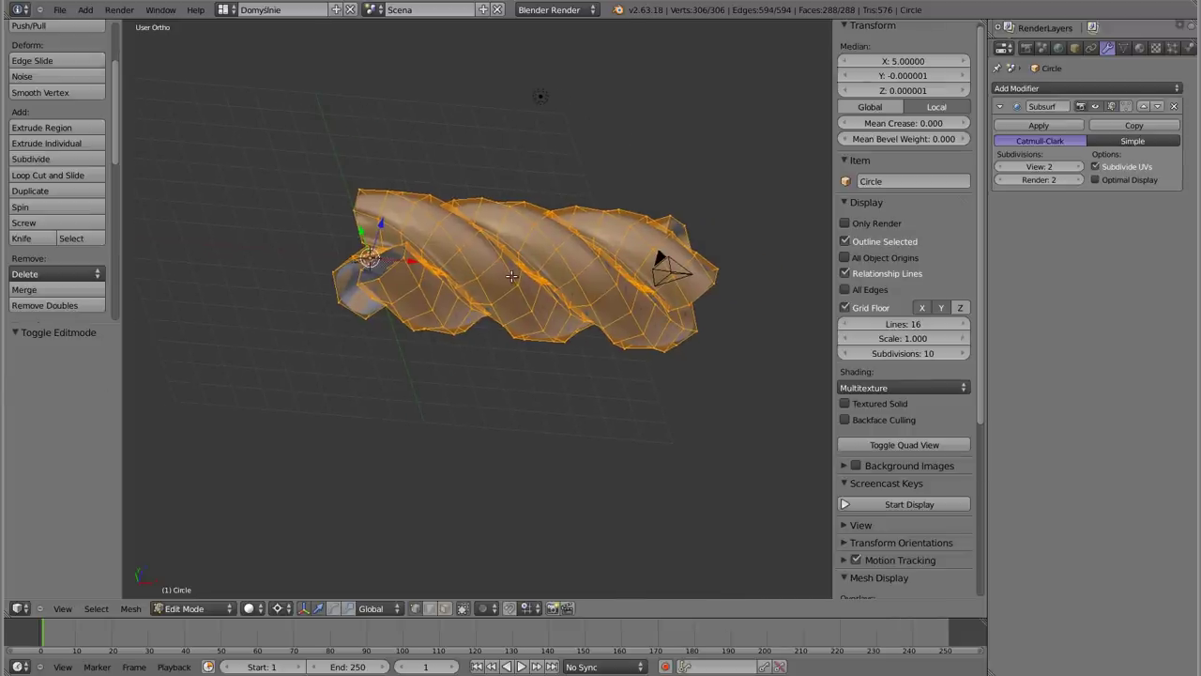
key("a")
key("a")
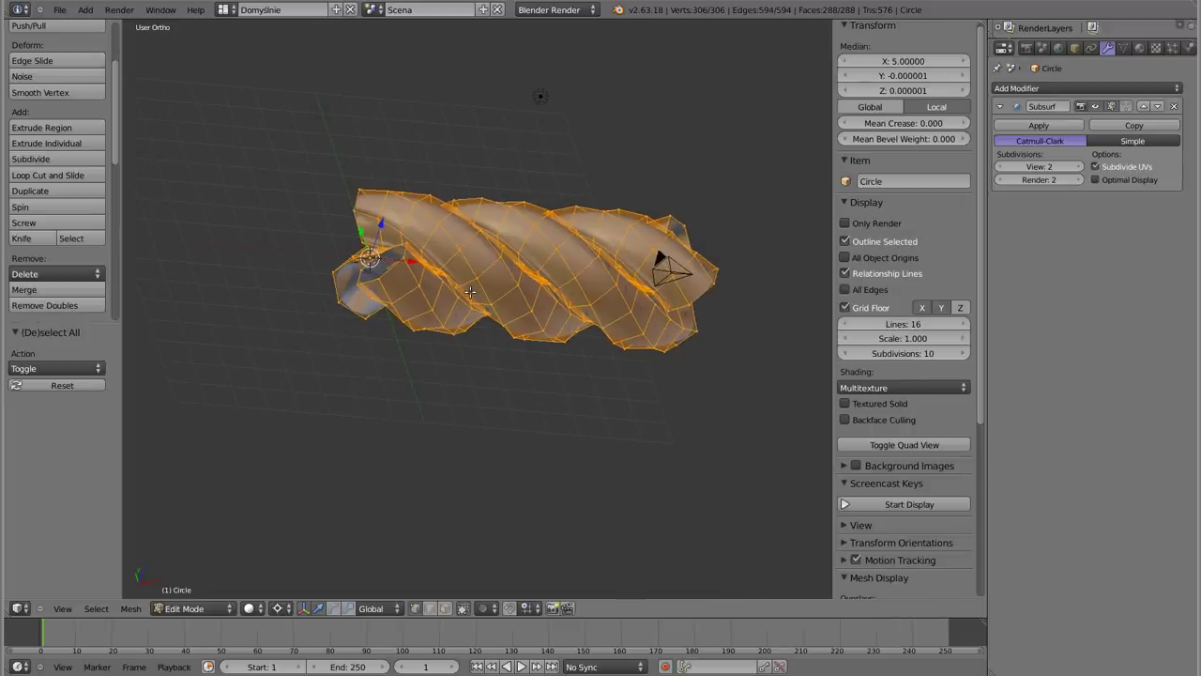
key("ctrl+n")
mouse_move(458, 277)
middle_mouse_down()
mouse_move(486, 387)
mouse_move(603, 402)
mouse_move(516, 303)
mouse_move(495, 214)
mouse_move(490, 300)
mouse_move(509, 309)
mouse_move(481, 274)
middle_mouse_up()
key("Tab")
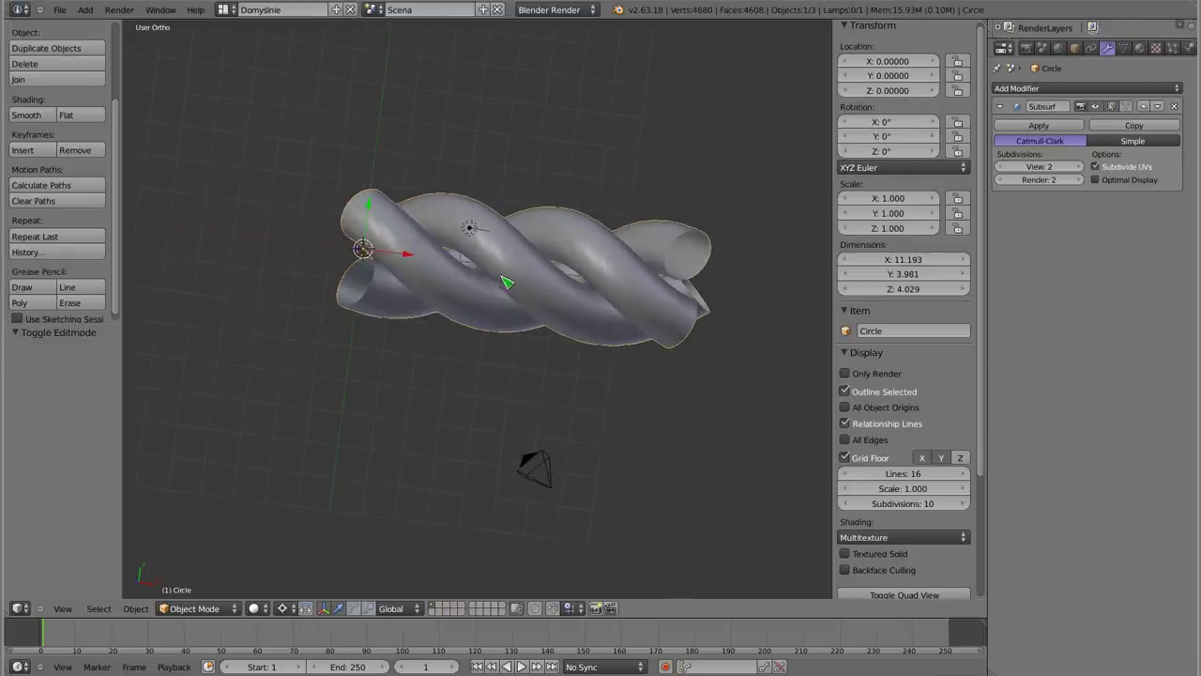
Add an Array modifier and switch it from Relative Offset to Constant Offset
left_click(1079, 88)
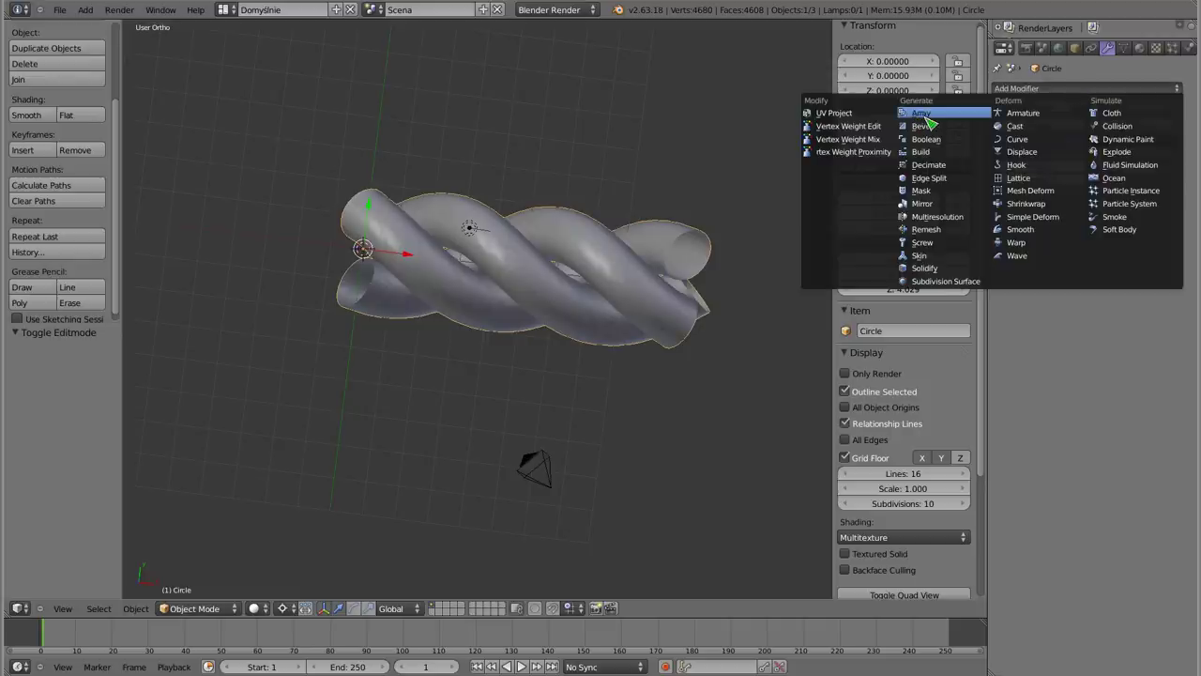
left_click(925, 115)
key("KP_1")
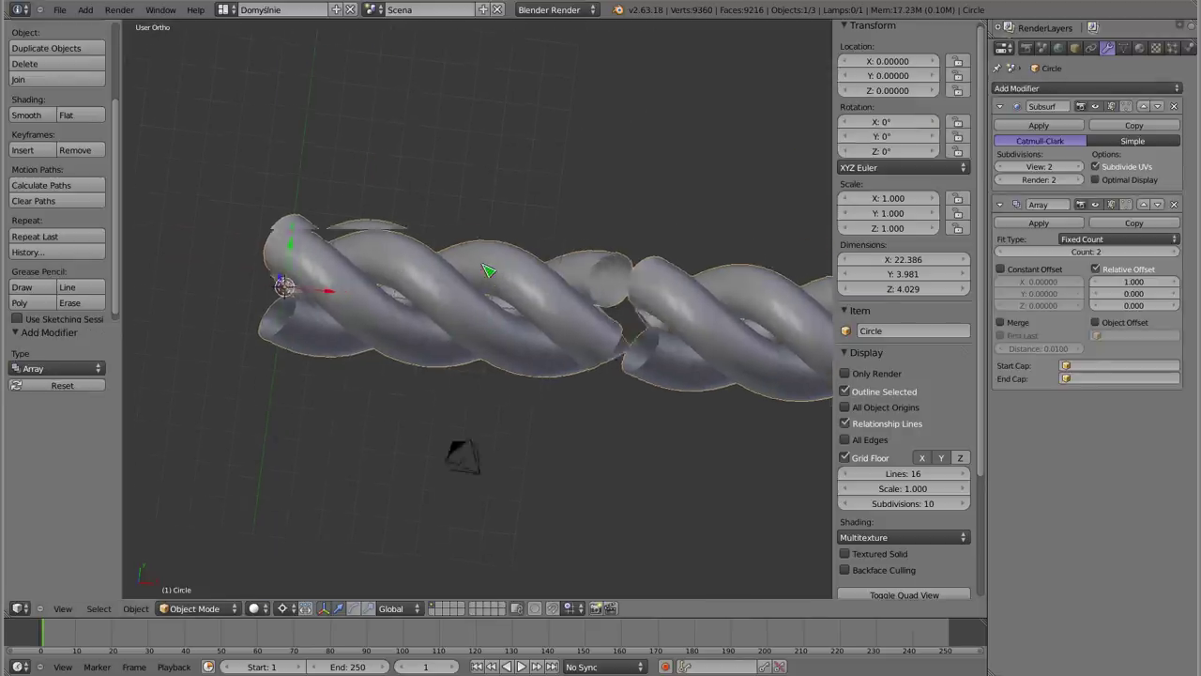
middle_click_drag(506, 410, 496, 319, "shift")
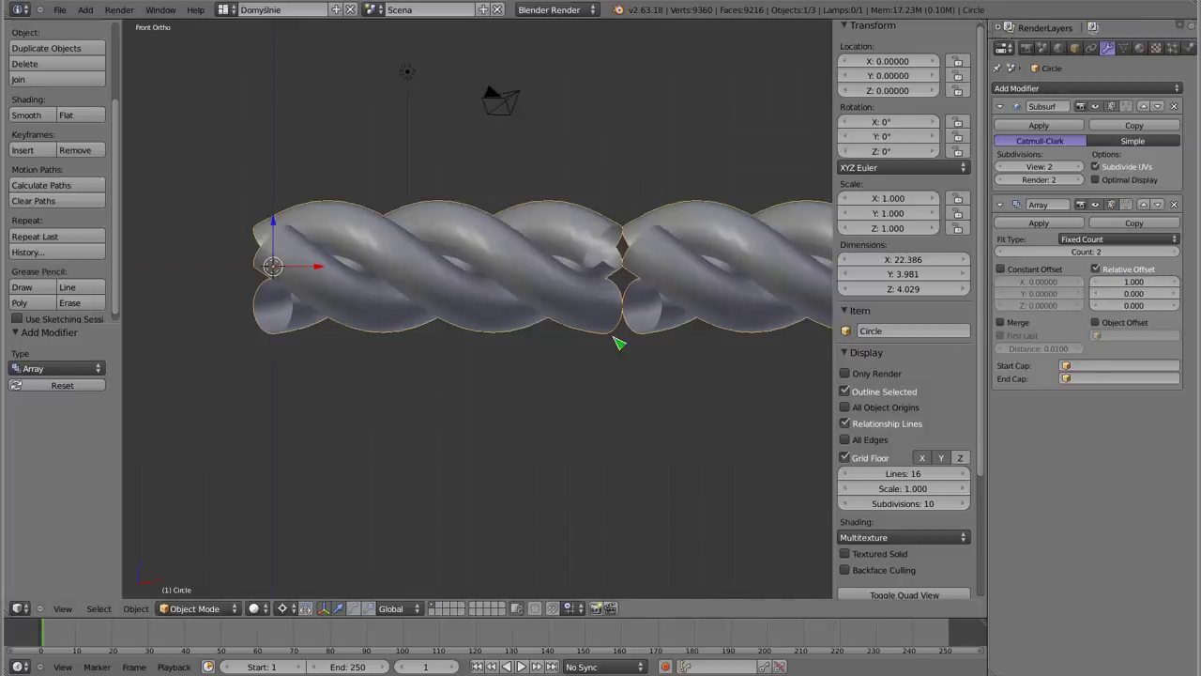
left_click(1095, 269)
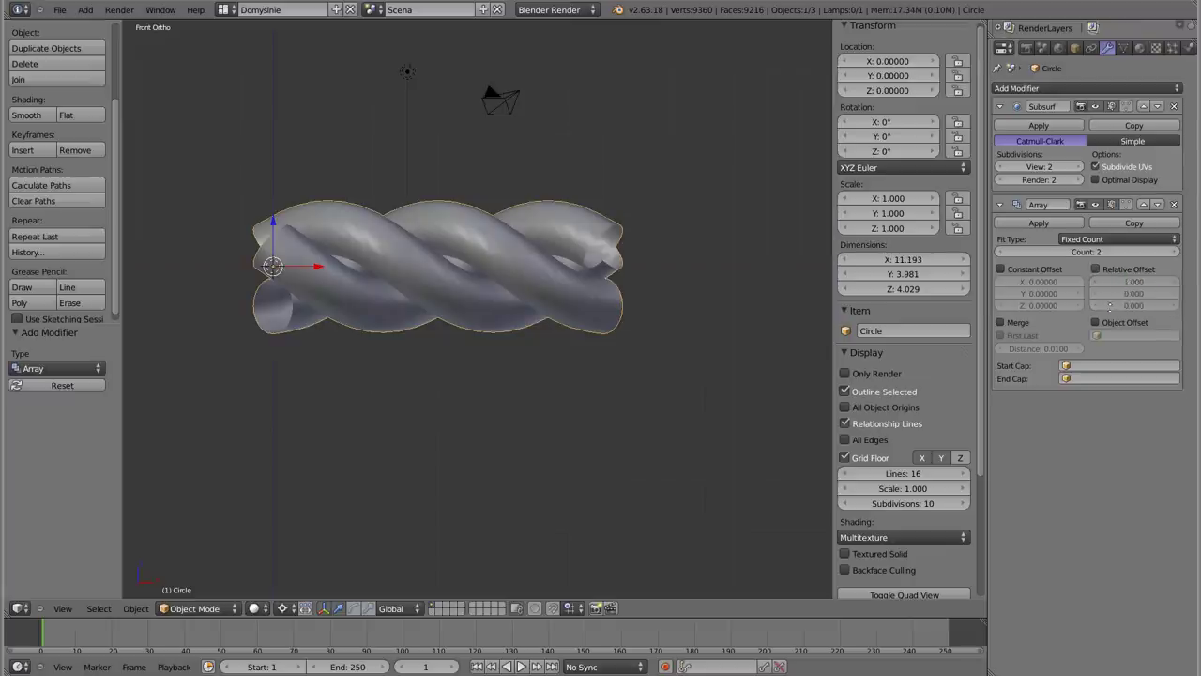
middle_click_drag(1108, 305, 1116, 307, "ctrl")
left_click(1007, 312)
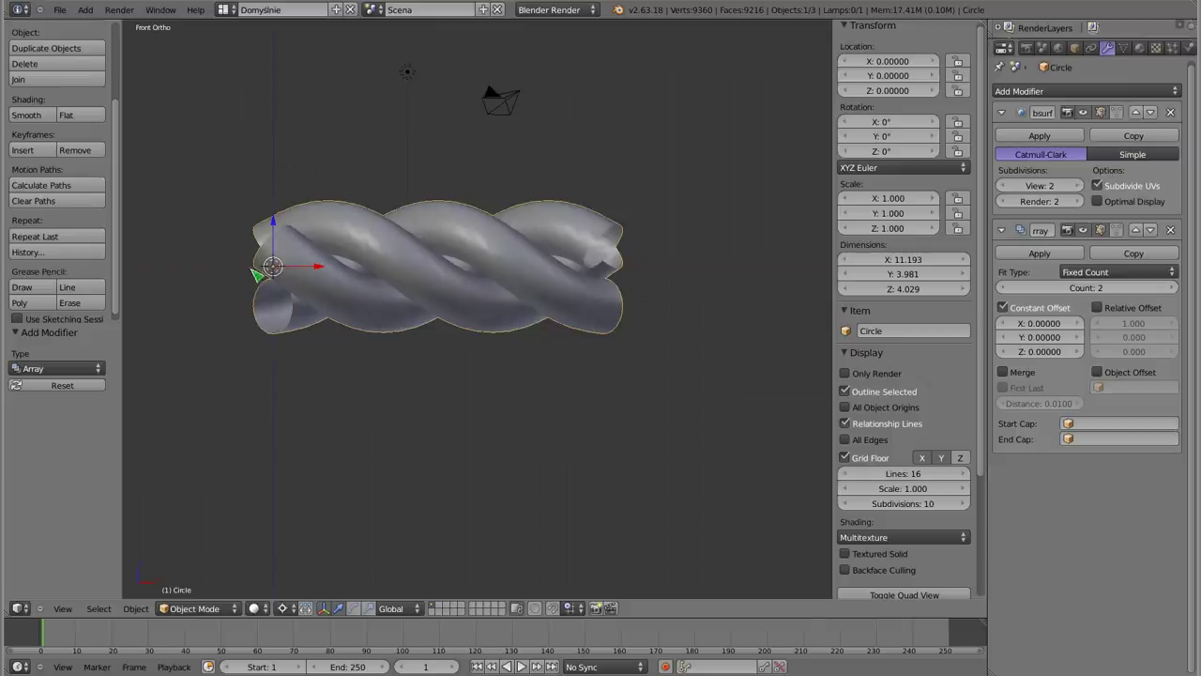
Set the Array's Constant Offset X to 10 and inspect where the two rope copies meet
left_click(1038, 324)
type("10")
key("Return")
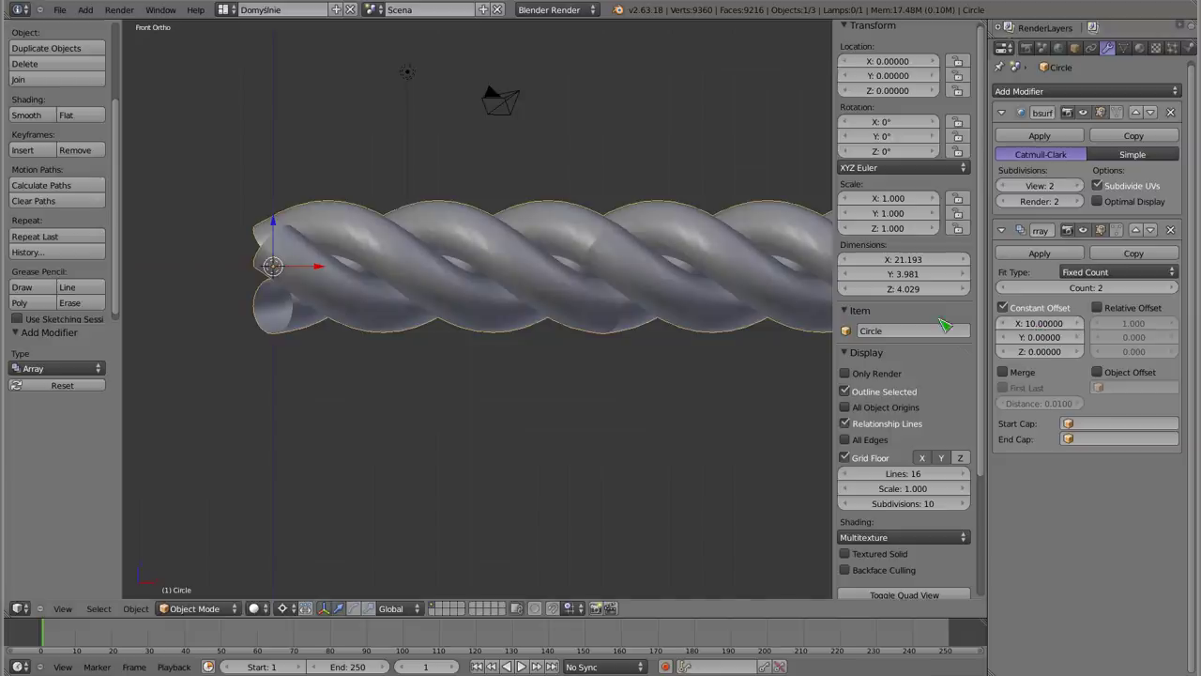
middle_click_drag(672, 309, 608, 325, "shift")
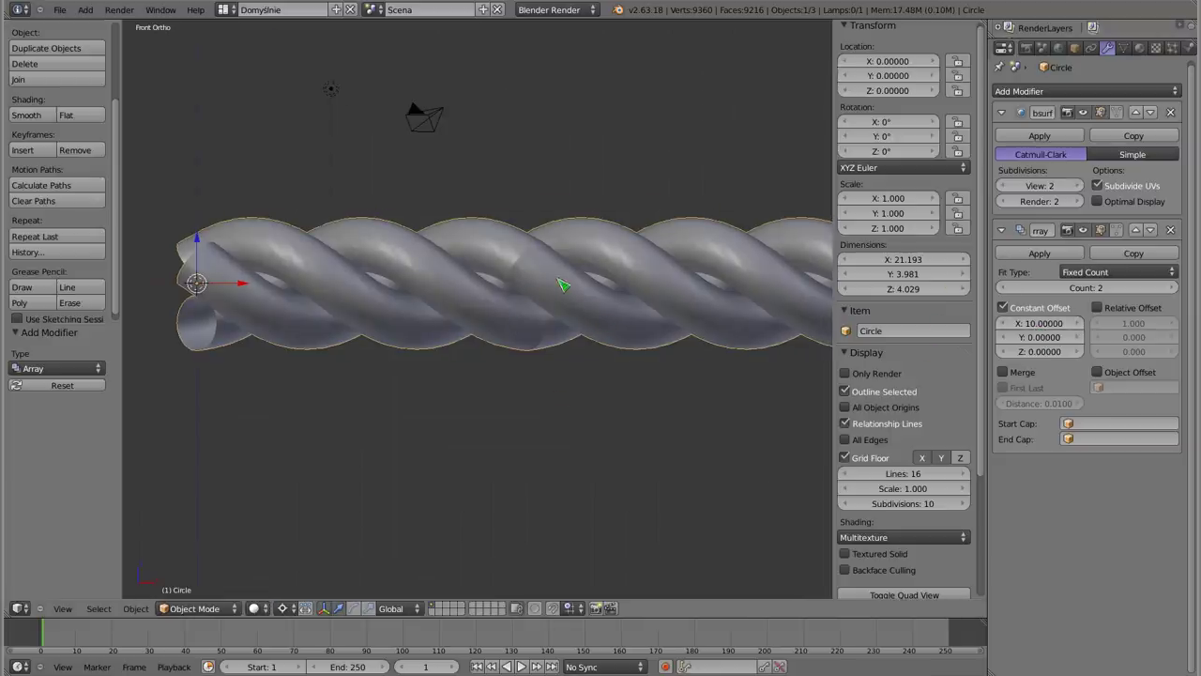
mouse_move(523, 276)
middle_mouse_down()
mouse_move(531, 83)
mouse_move(498, 193)
mouse_move(501, 40)
mouse_move(472, 112)
mouse_move(495, 207)
mouse_move(437, 107)
mouse_move(348, 135)
mouse_move(375, 167)
middle_mouse_up()
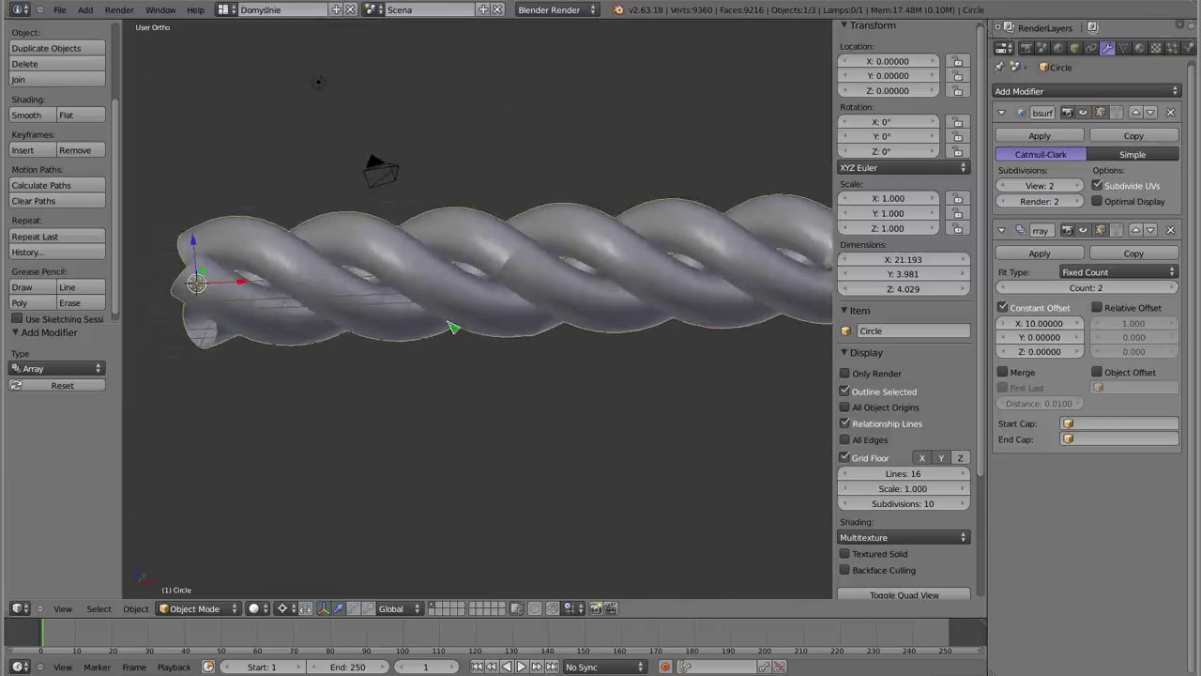
scroll(521, 258, "up", 5)
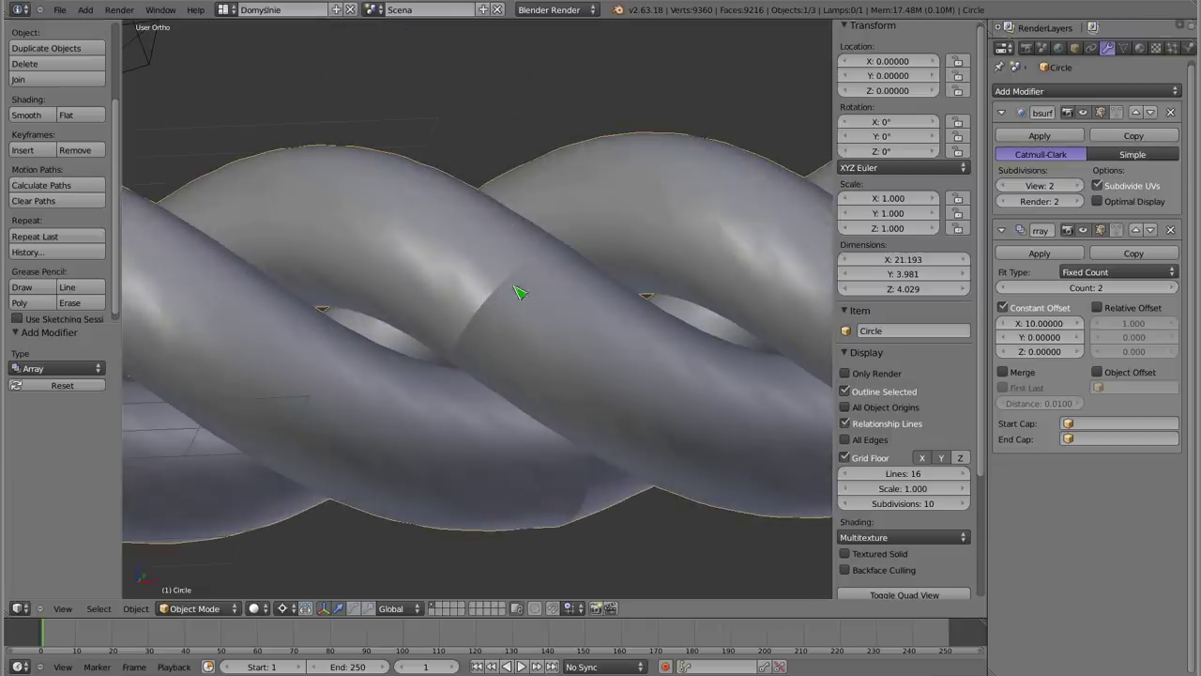
mouse_move(454, 359)
middle_mouse_down()
mouse_move(386, 278)
mouse_move(560, 472)
mouse_move(574, 418)
middle_mouse_up()
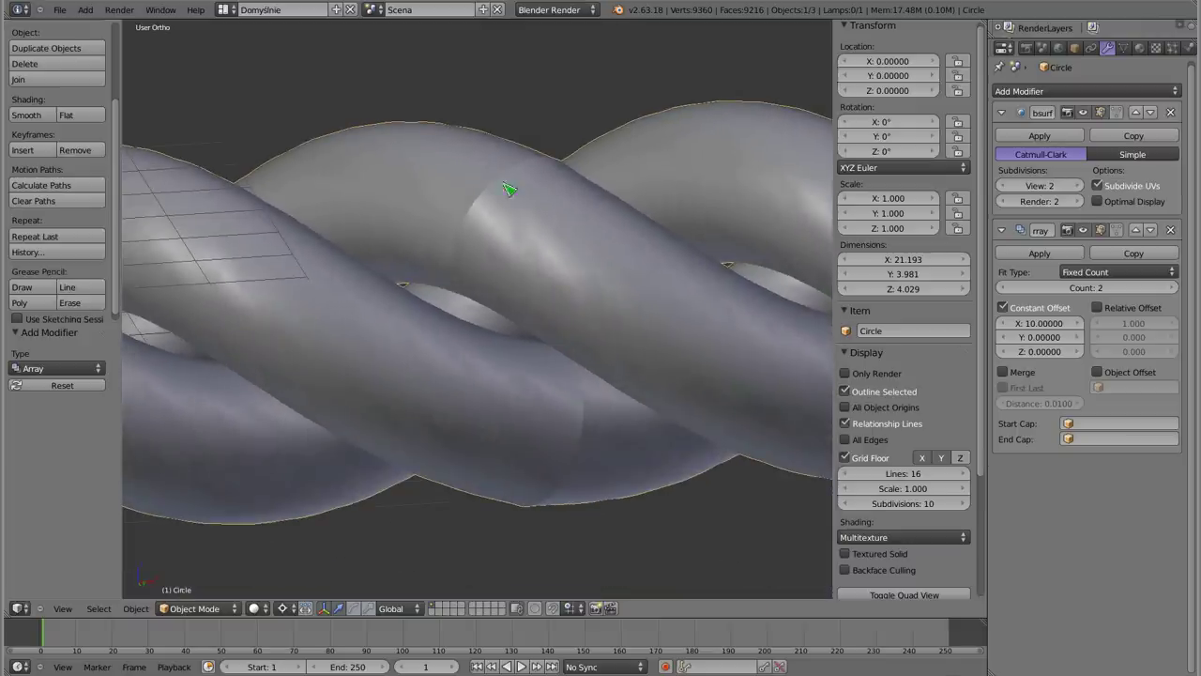
Enable Merge on the Array at 0.0100 distance and orbit around the joined rope
left_click(1014, 371)
mouse_move(517, 263)
middle_mouse_down()
mouse_move(485, 284)
mouse_move(474, 383)
mouse_move(442, 416)
mouse_move(461, 290)
mouse_move(510, 188)
mouse_move(434, 310)
mouse_move(422, 244)
mouse_move(498, 442)
mouse_move(526, 375)
mouse_move(460, 363)
mouse_move(367, 262)
mouse_move(421, 206)
mouse_move(421, 292)
mouse_move(398, 375)
mouse_move(410, 303)
mouse_move(477, 402)
mouse_move(477, 472)
mouse_move(392, 356)
mouse_move(388, 402)
mouse_move(401, 241)
mouse_move(421, 228)
mouse_move(422, 260)
middle_mouse_up()
scroll(460, 335, "down", 4)
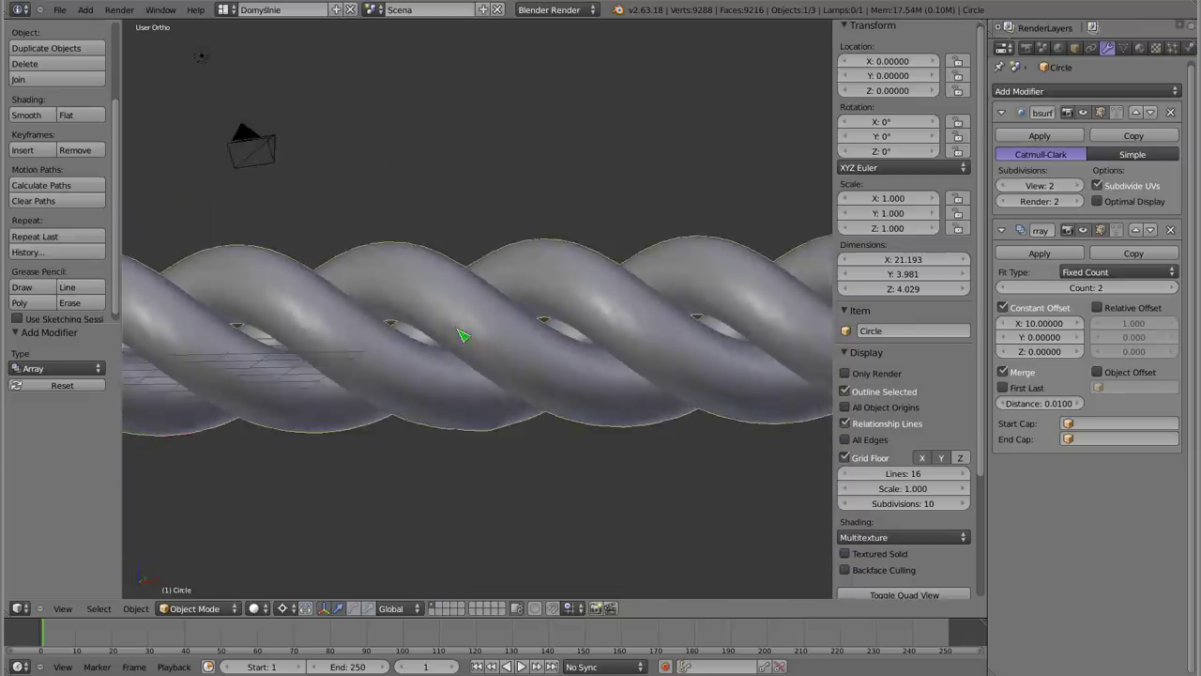
scroll(461, 366, "down", 2)
mouse_move(460, 384)
middle_mouse_down()
mouse_move(450, 144)
mouse_move(362, 273)
mouse_move(619, 399)
mouse_move(578, 386)
middle_mouse_up()
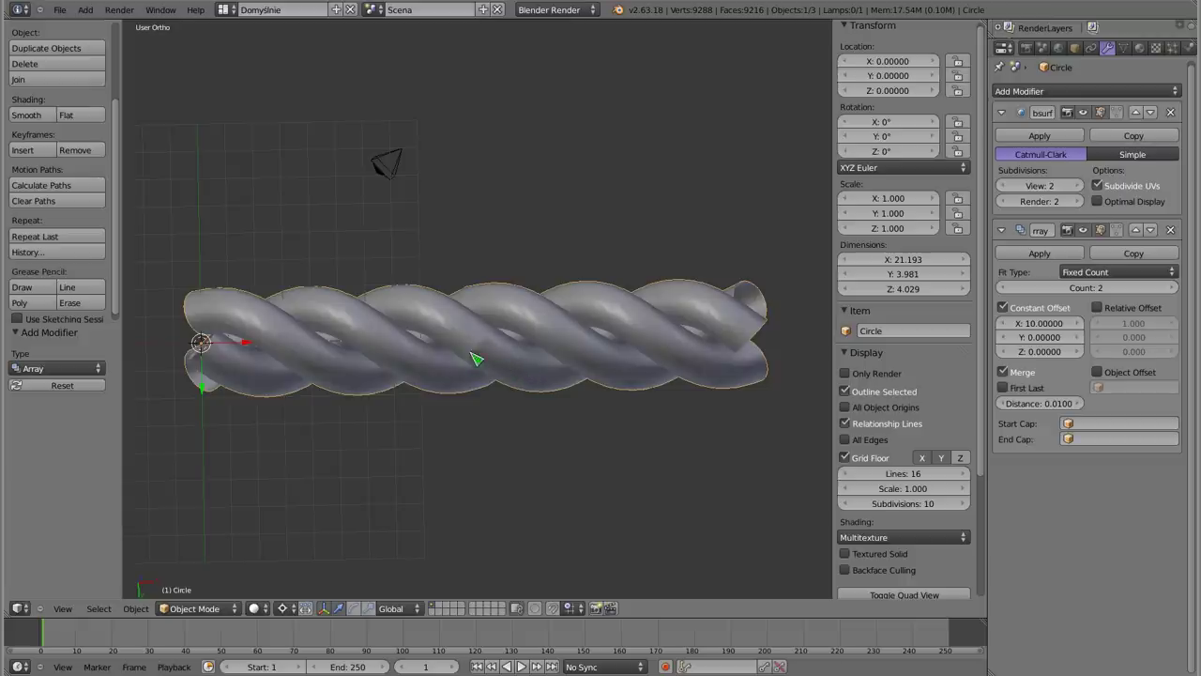
mouse_move(485, 343)
middle_mouse_down()
mouse_move(466, 385)
mouse_move(437, 384)
middle_mouse_up()
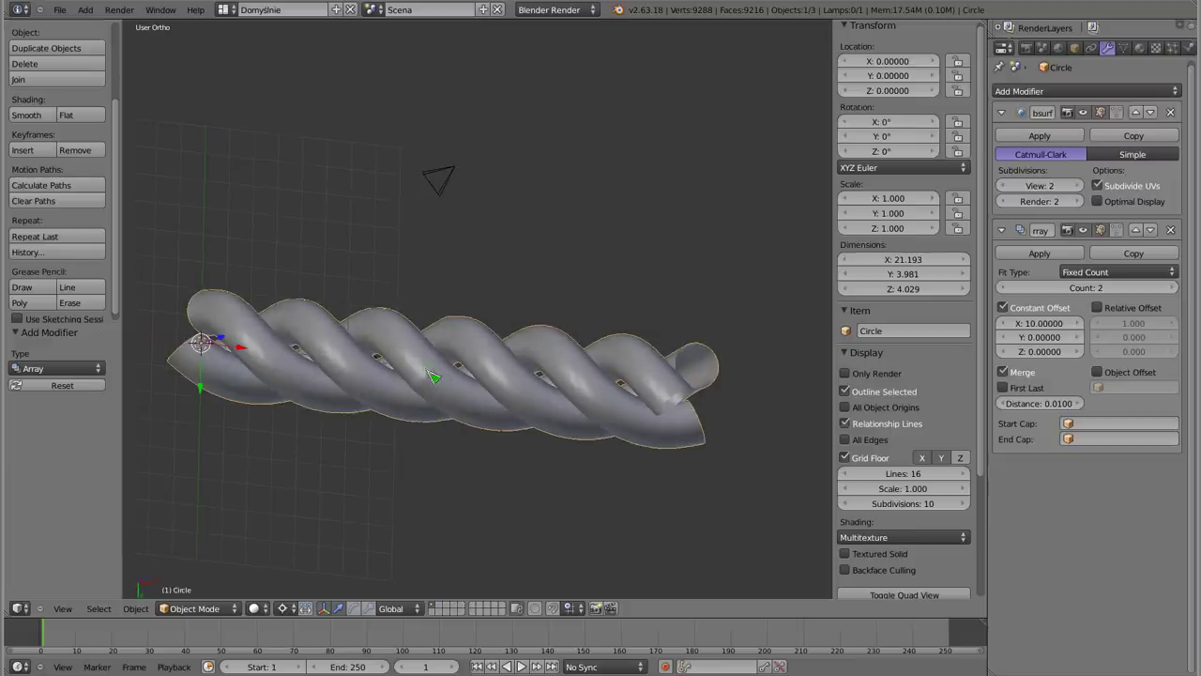
mouse_move(403, 347)
middle_mouse_down()
mouse_move(389, 495)
mouse_move(400, 381)
mouse_move(382, 365)
mouse_move(398, 387)
mouse_move(576, 280)
middle_mouse_up()
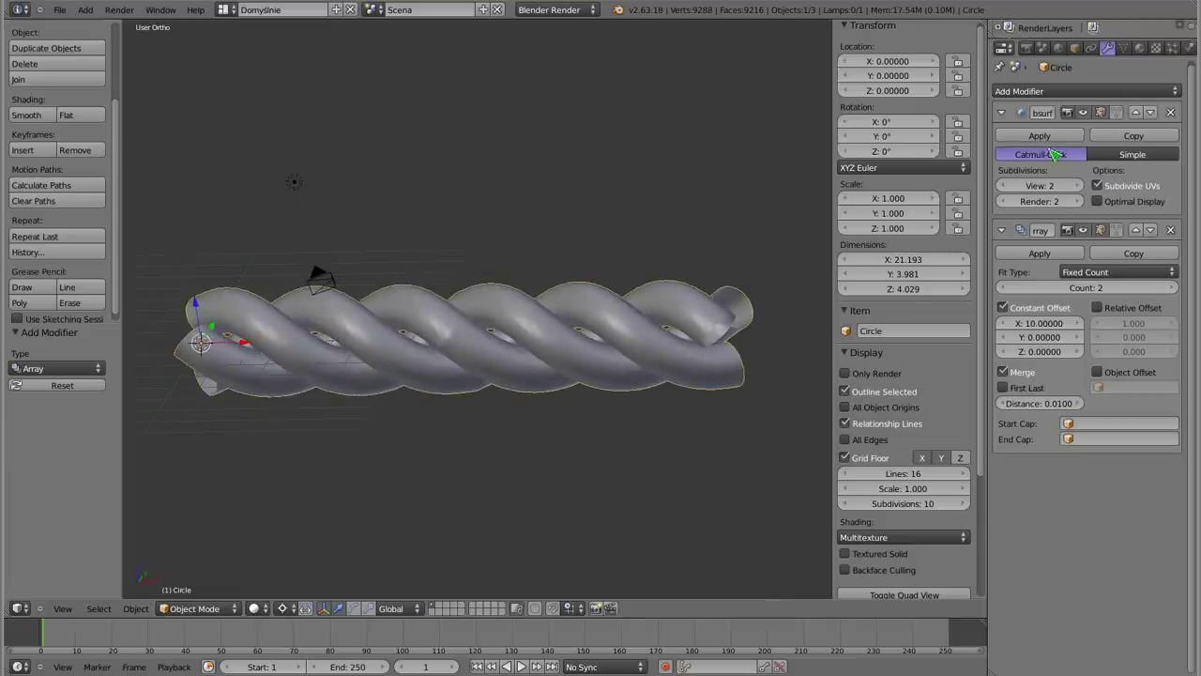
left_click(1002, 112)
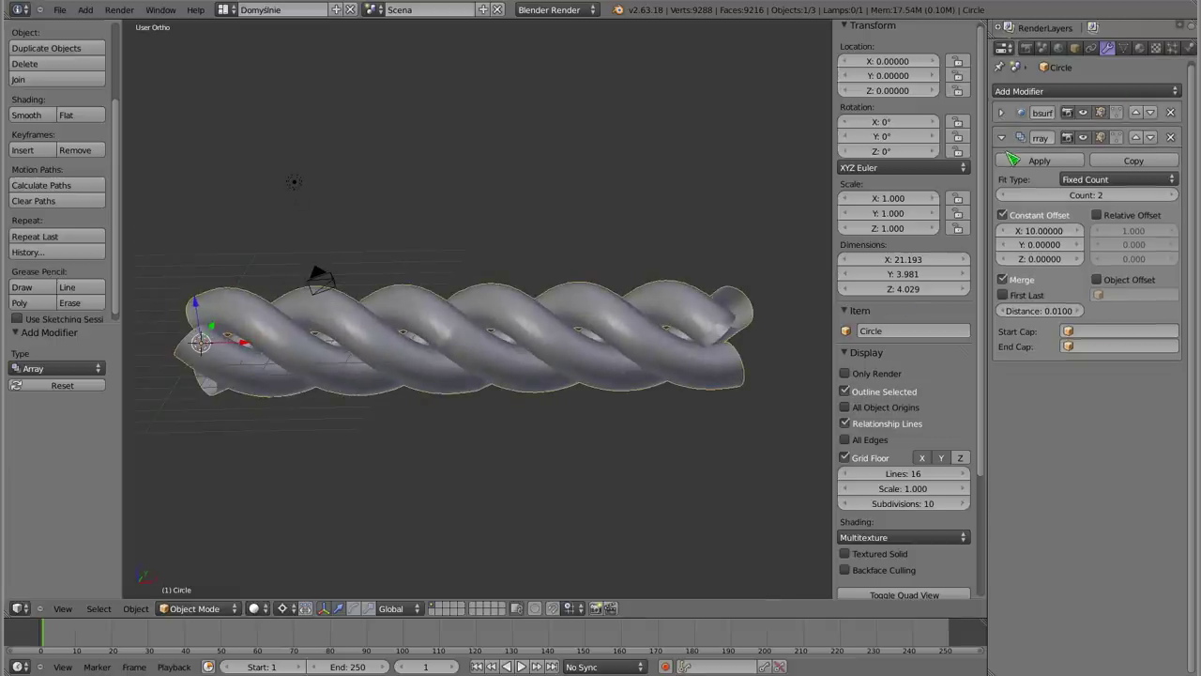
left_click(1001, 136)
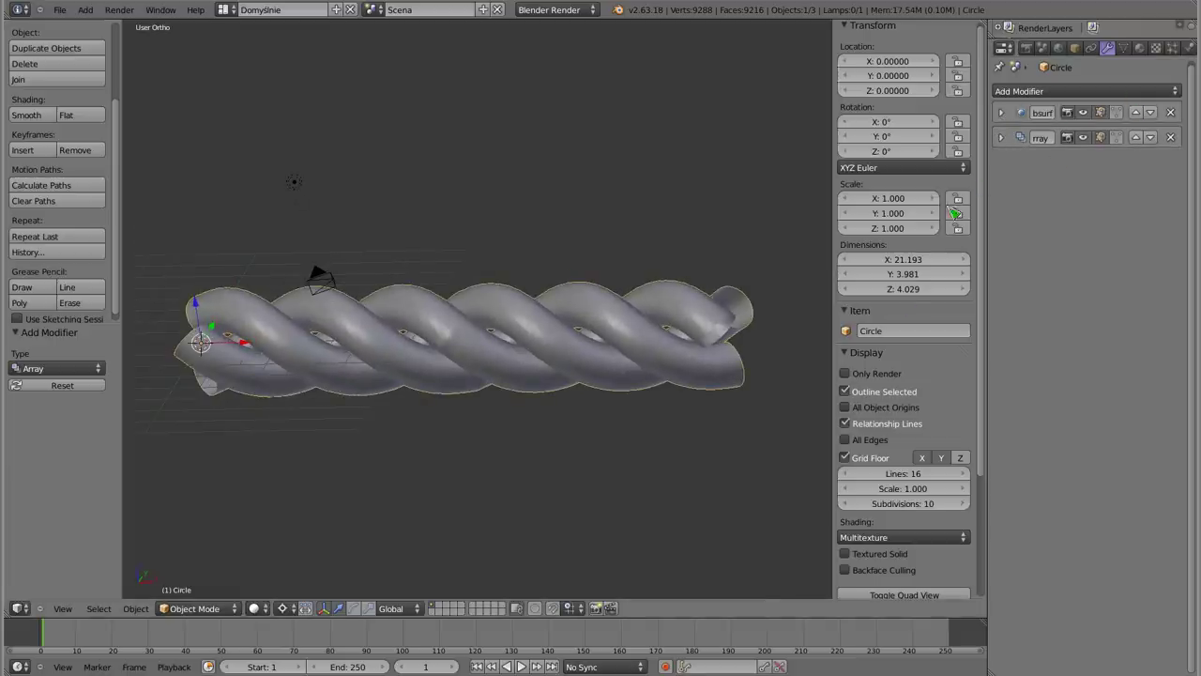
left_click_drag(991, 210, 928, 216)
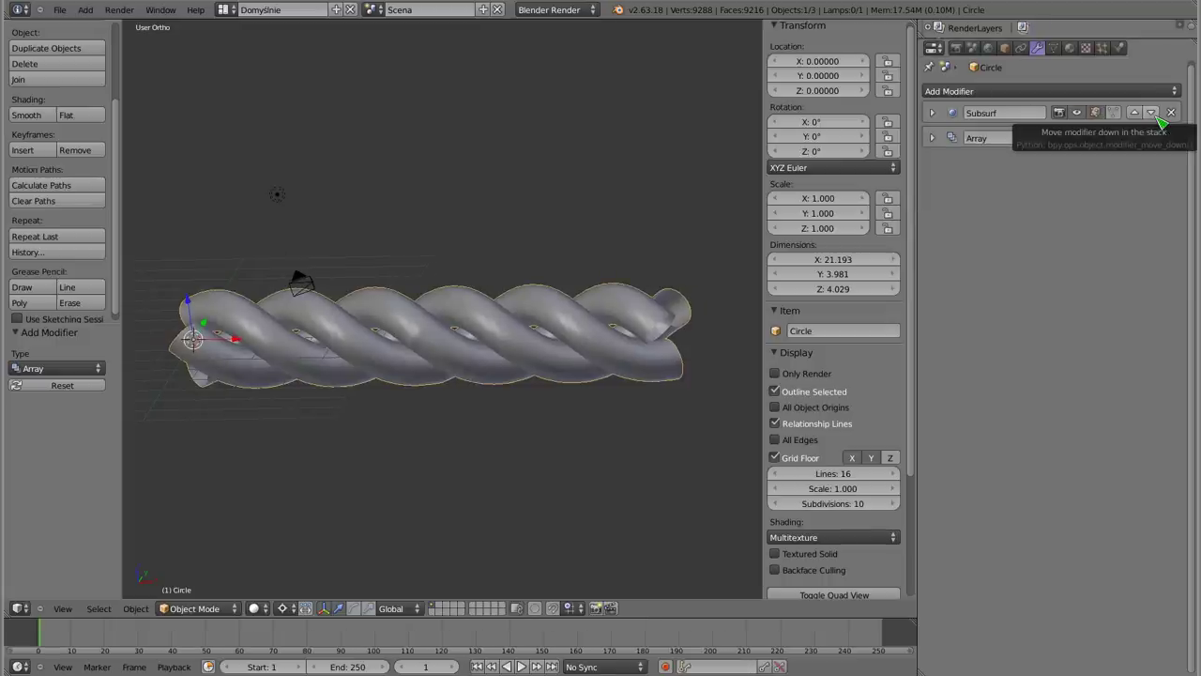
left_click(1158, 116)
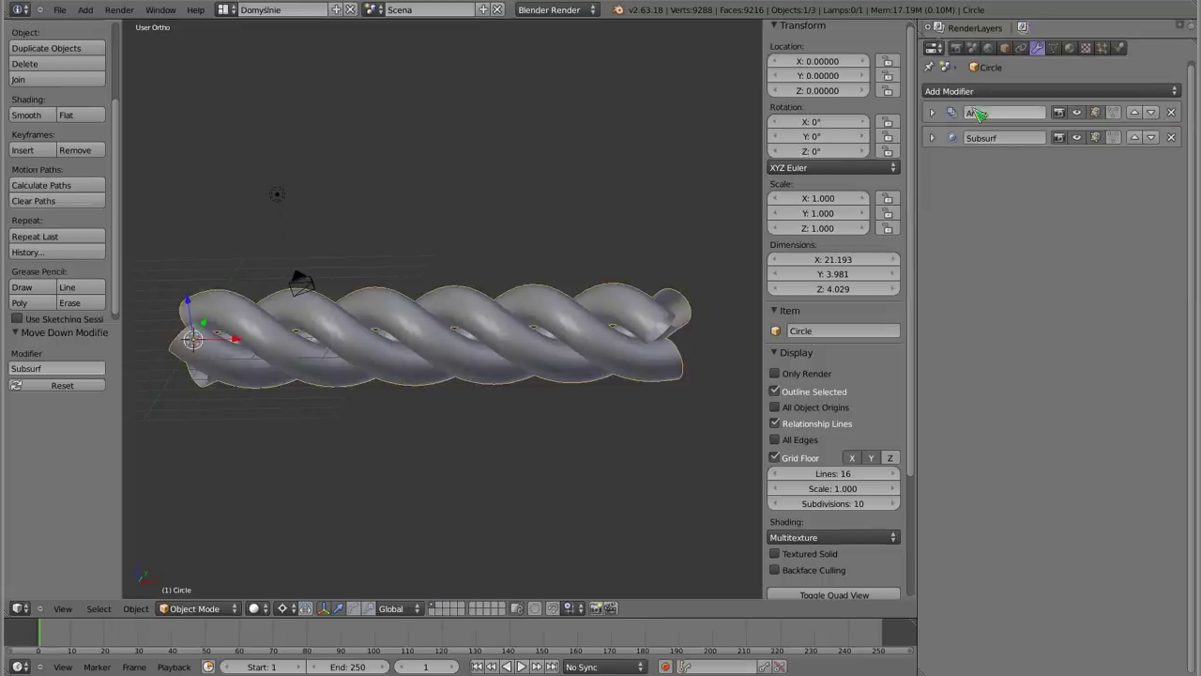
key("Tab")
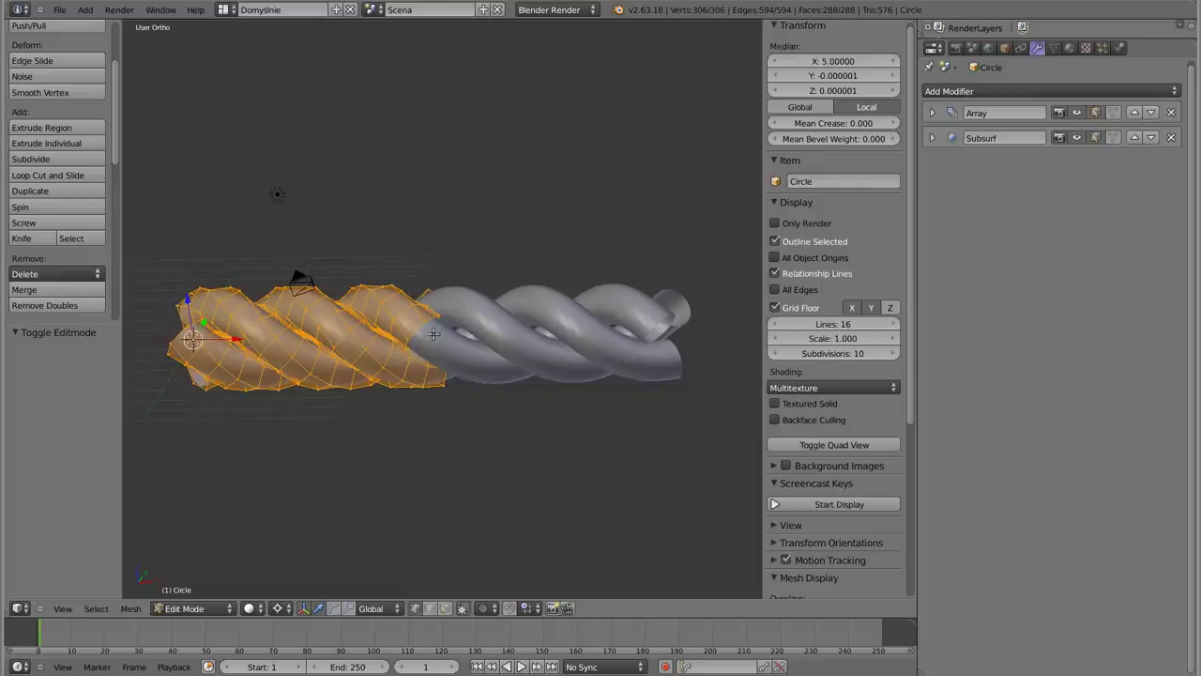
key("Tab")
scroll(417, 347, "up", 5)
scroll(432, 306, "down", 3)
scroll(431, 310, "down", 4)
scroll(432, 310, "down", 1)
mouse_move(541, 306)
middle_mouse_down()
mouse_move(498, 348)
mouse_move(521, 318)
middle_mouse_up()
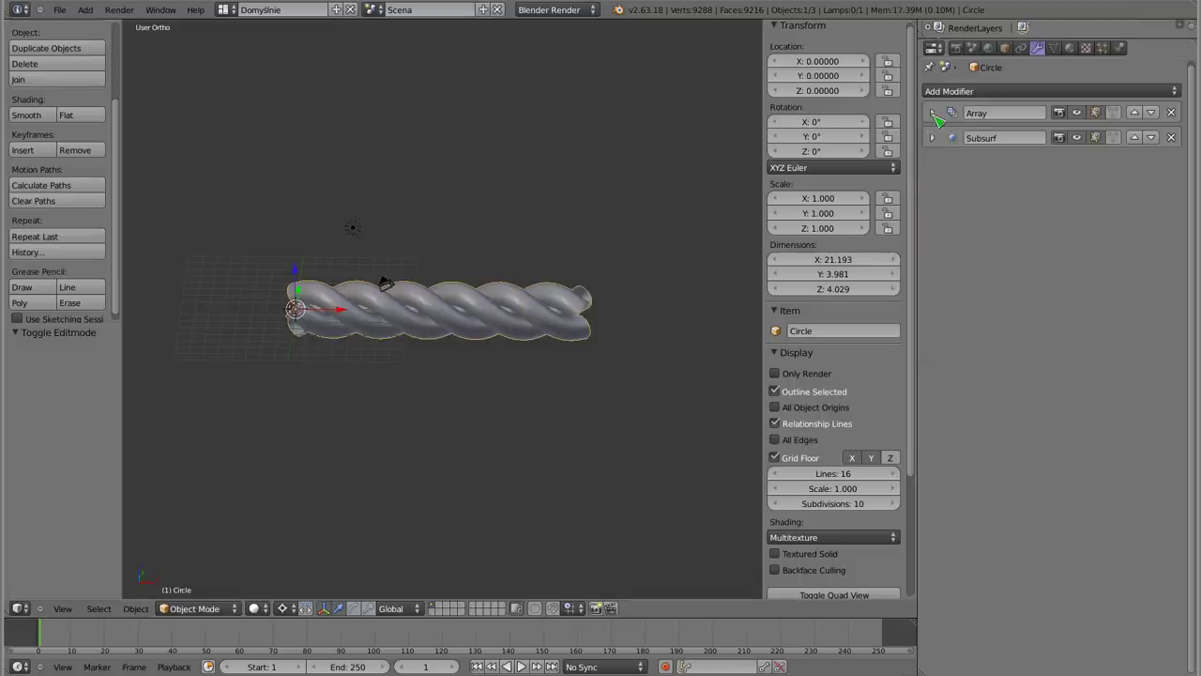
Expand the Array modifier and try Count 3 and 4, viewing the rope from the front
left_click(933, 112)
left_click(1174, 170)
left_click(1175, 170)
scroll(477, 322, "down", 2)
scroll(497, 313, "down", 3)
scroll(463, 291, "down", 1)
mouse_move(462, 291)
middle_mouse_down()
mouse_move(536, 335)
mouse_move(483, 348)
middle_mouse_up()
key("KP_1")
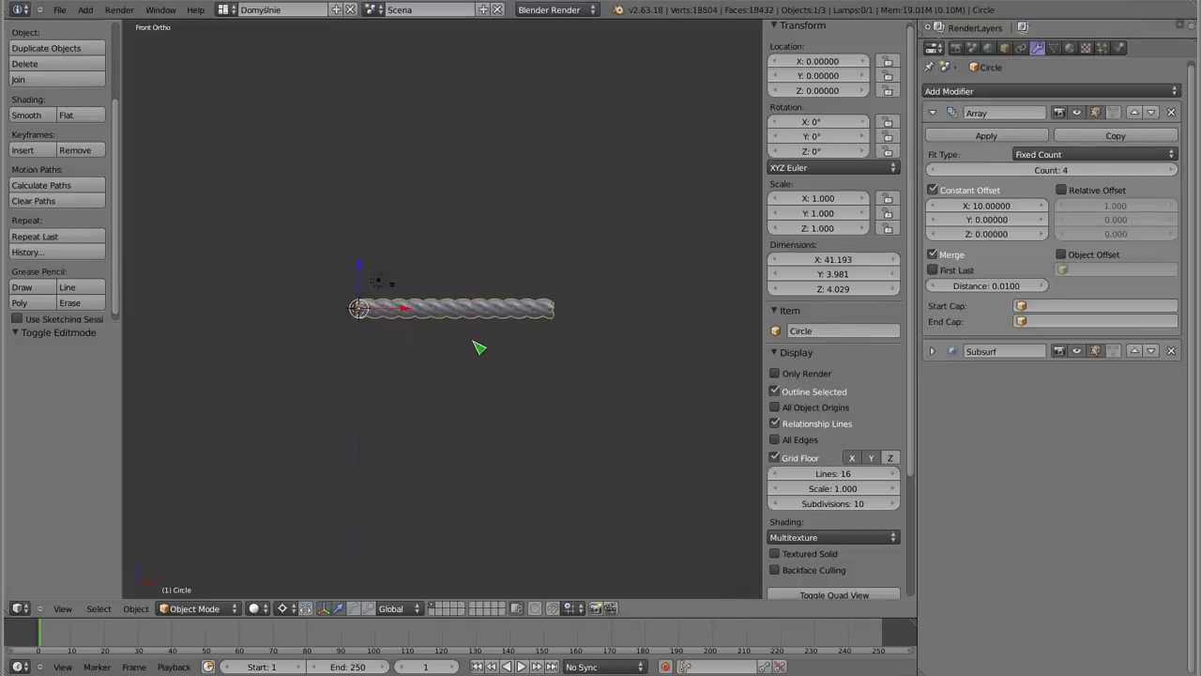
scroll(423, 337, "up", 3)
scroll(448, 303, "up", 1)
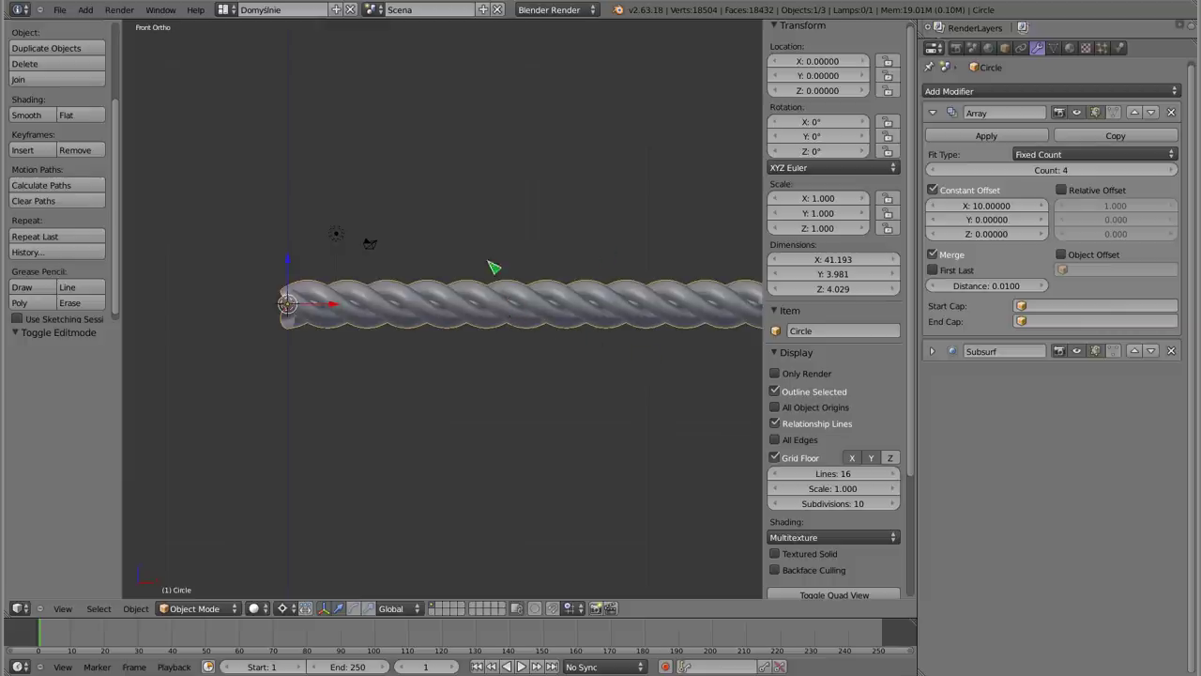
scroll(401, 313, "up", 4)
scroll(322, 313, "down", 3)
Set the Array Count back to 2 and hide the sidebar and tool shelf
left_click(937, 171)
left_click(940, 172)
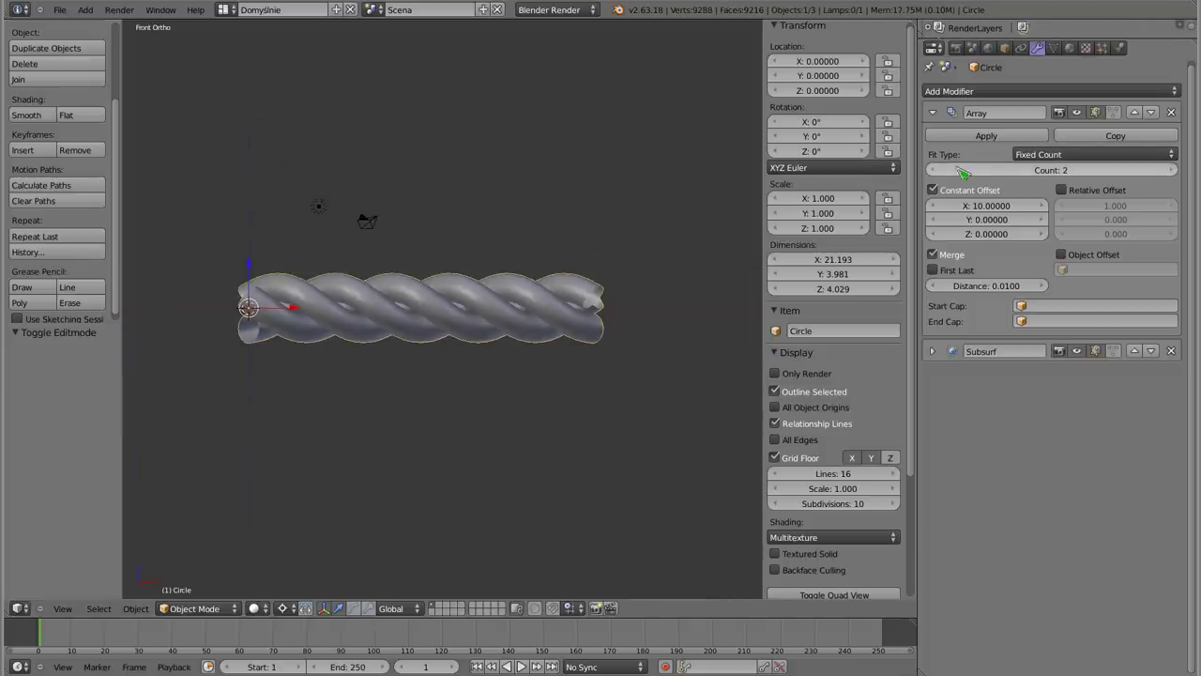
scroll(476, 302, "up", 3)
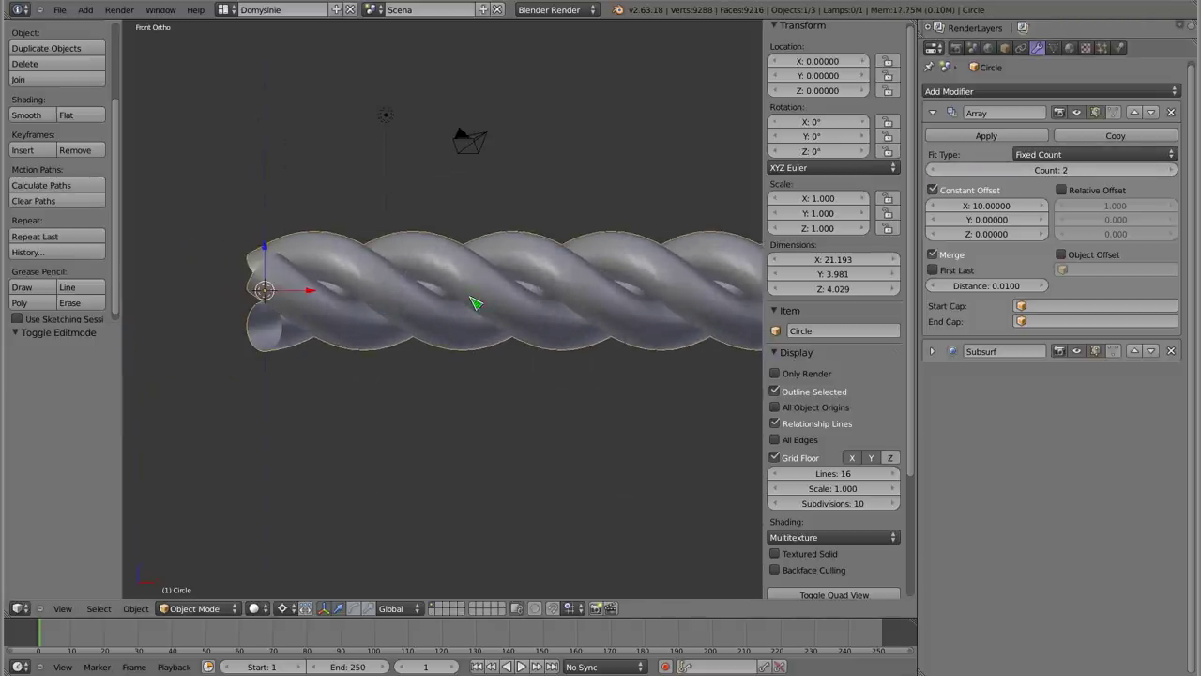
key("n")
key("t")
mouse_move(475, 348)
middle_mouse_down("shift")
mouse_move(456, 345)
mouse_move(452, 329)
middle_mouse_up("shift")
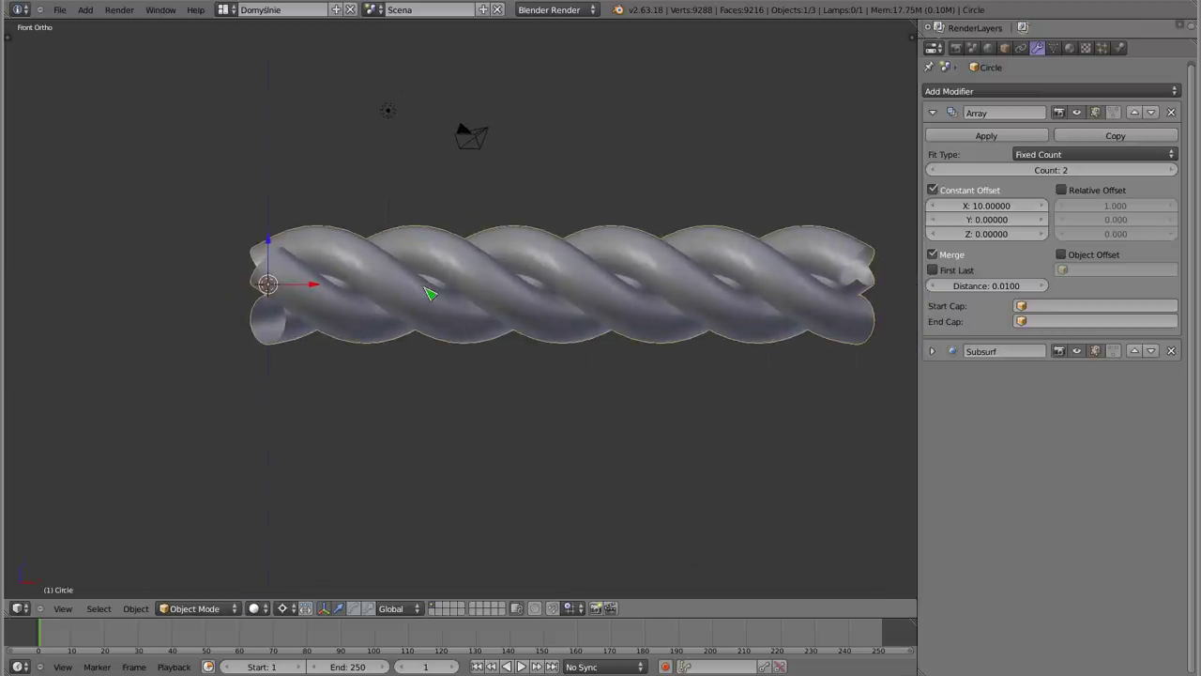
scroll(412, 288, "up", 1)
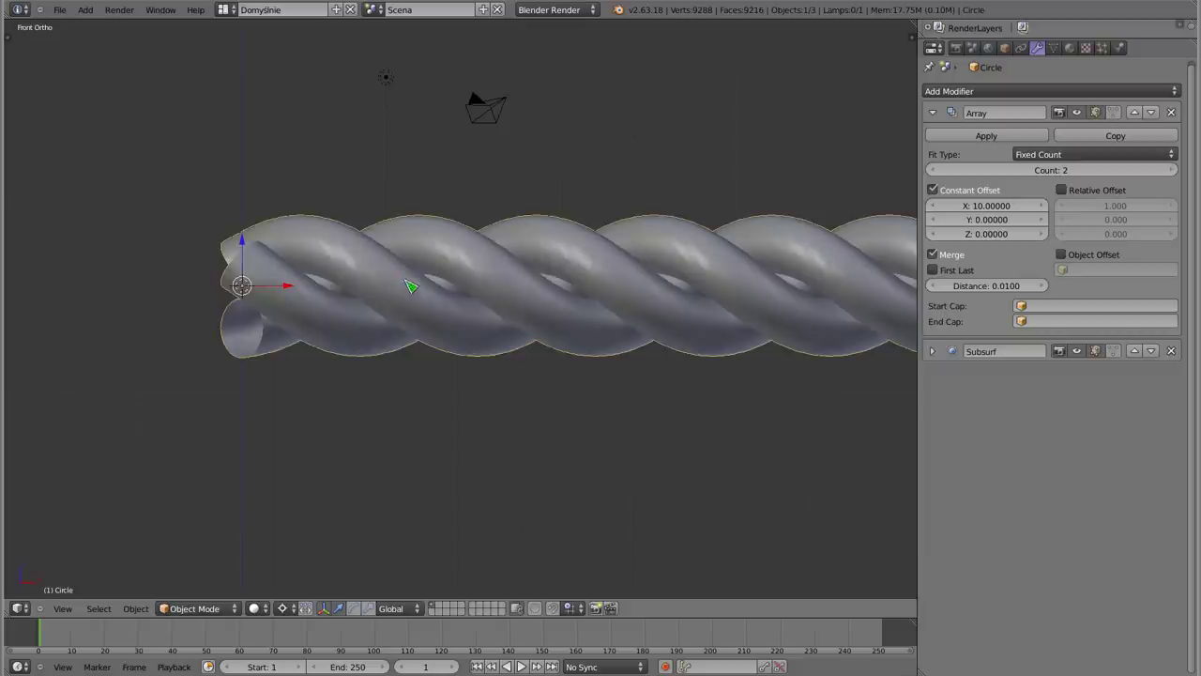
Toggle the rope into Edit Mode and back to Object Mode, orbiting to view it
key("Tab")
mouse_move(373, 268)
middle_mouse_down()
mouse_move(299, 274)
mouse_move(410, 328)
mouse_move(582, 297)
middle_mouse_up()
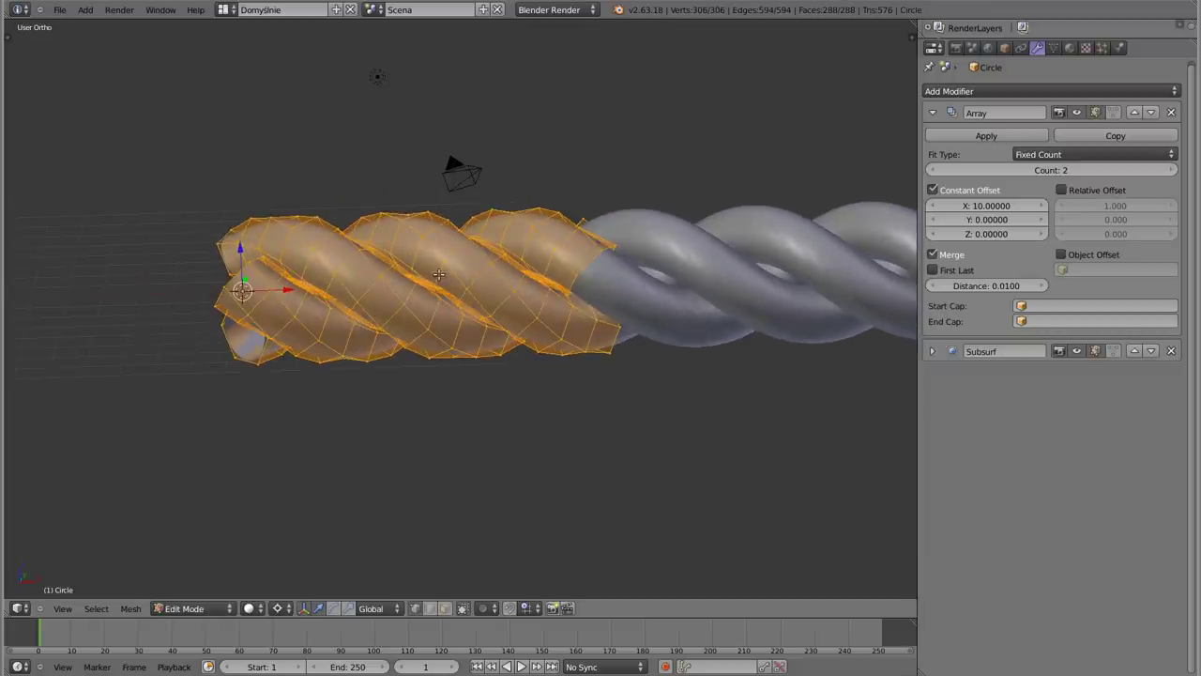
key("Tab")
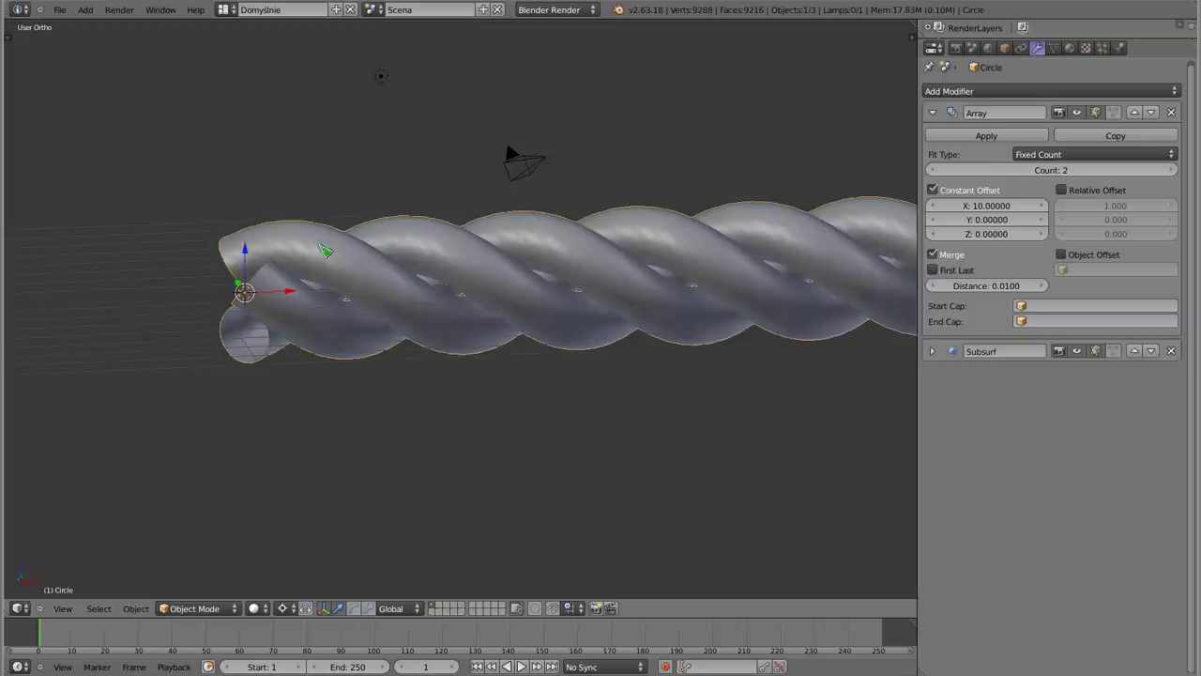
mouse_move(457, 336)
middle_mouse_down()
mouse_move(496, 384)
mouse_move(528, 370)
mouse_move(510, 383)
mouse_move(469, 338)
middle_mouse_up()
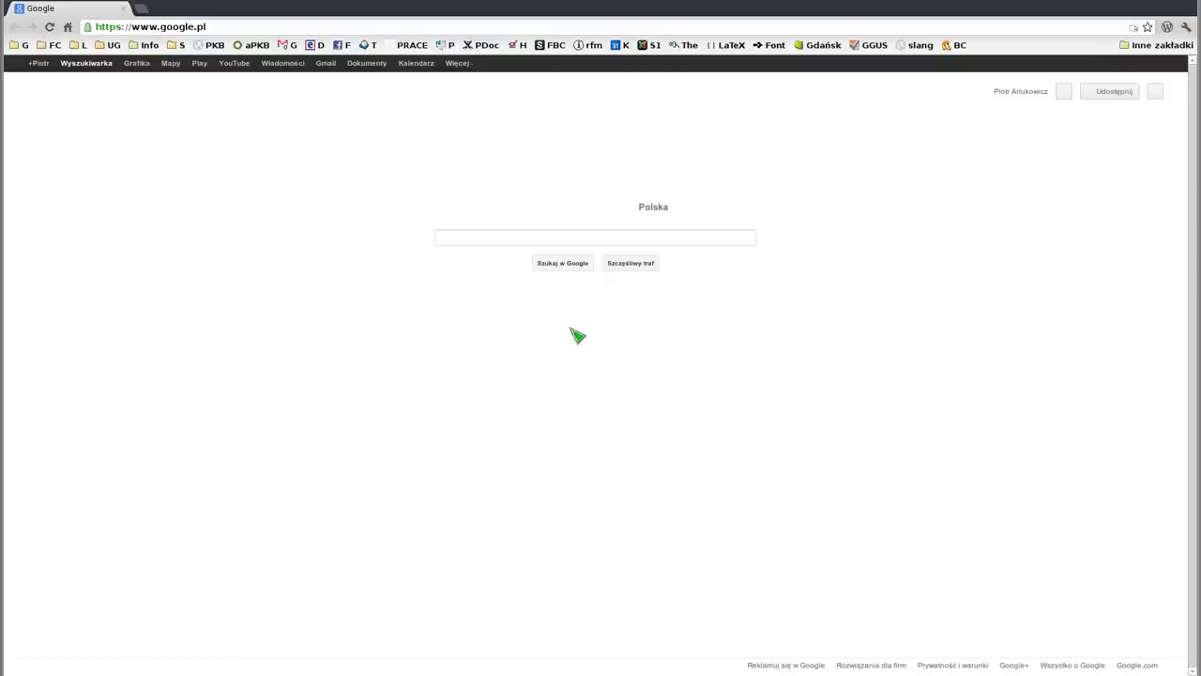
Open cgtextures.com from the address bar and search the site for 'rope'
left_click_drag(281, 26, 26, 25)
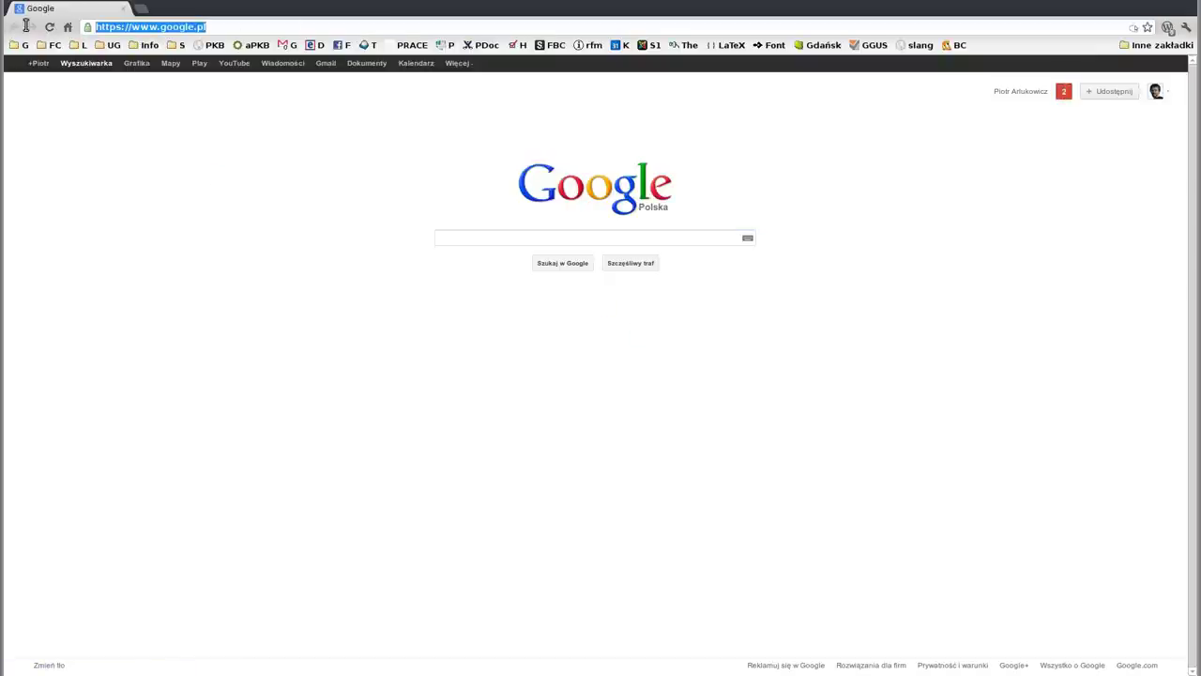
type("cg")
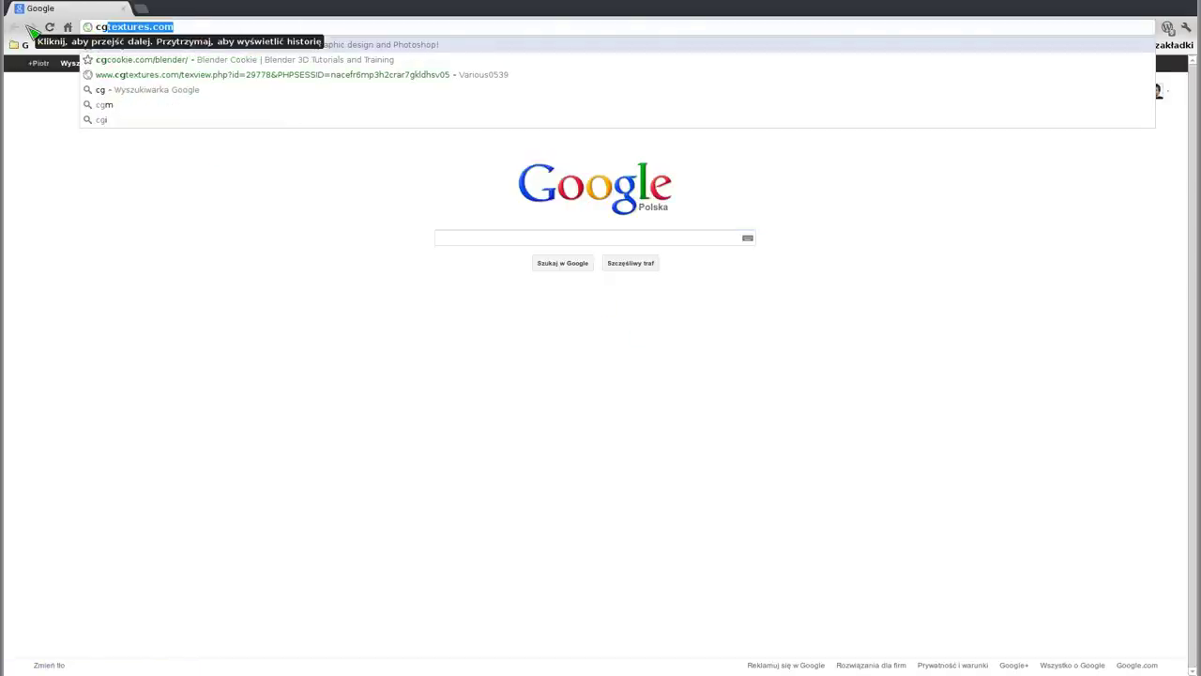
key("Return")
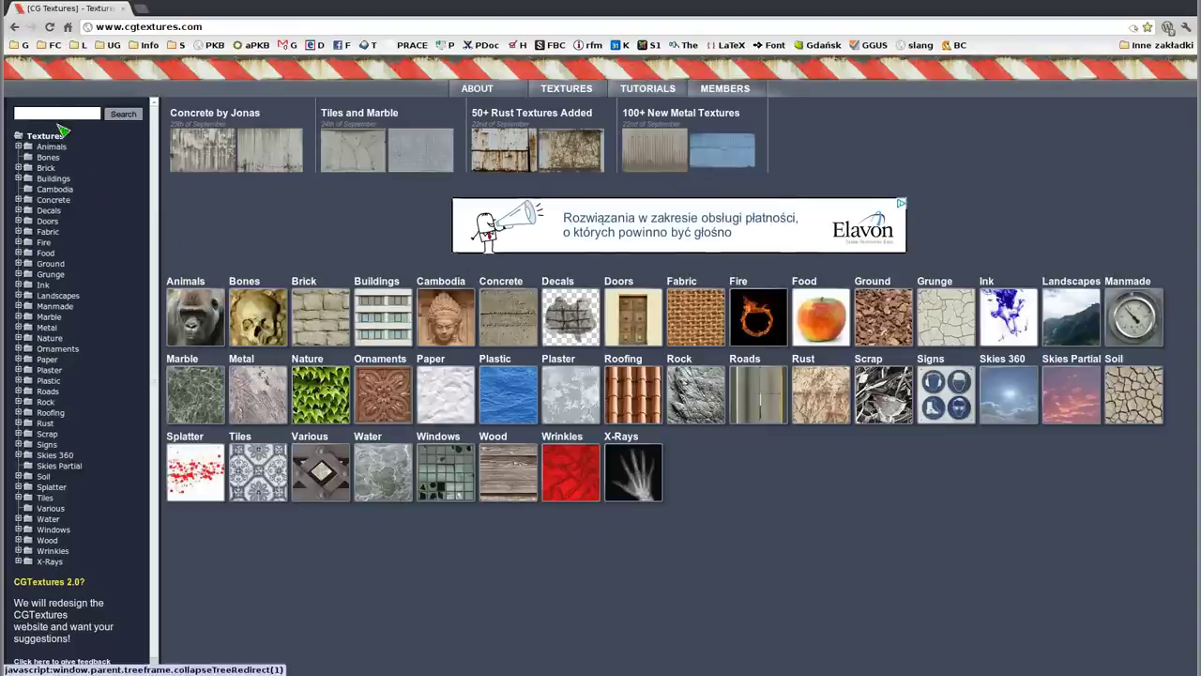
left_click(54, 112)
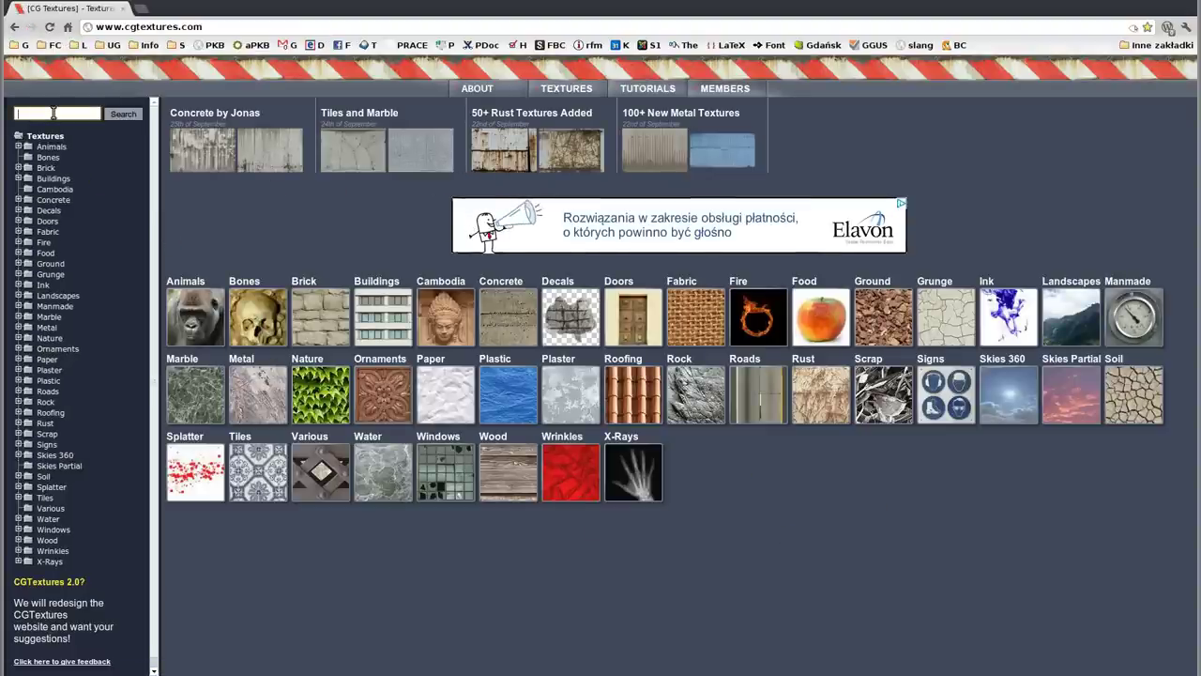
type("rope")
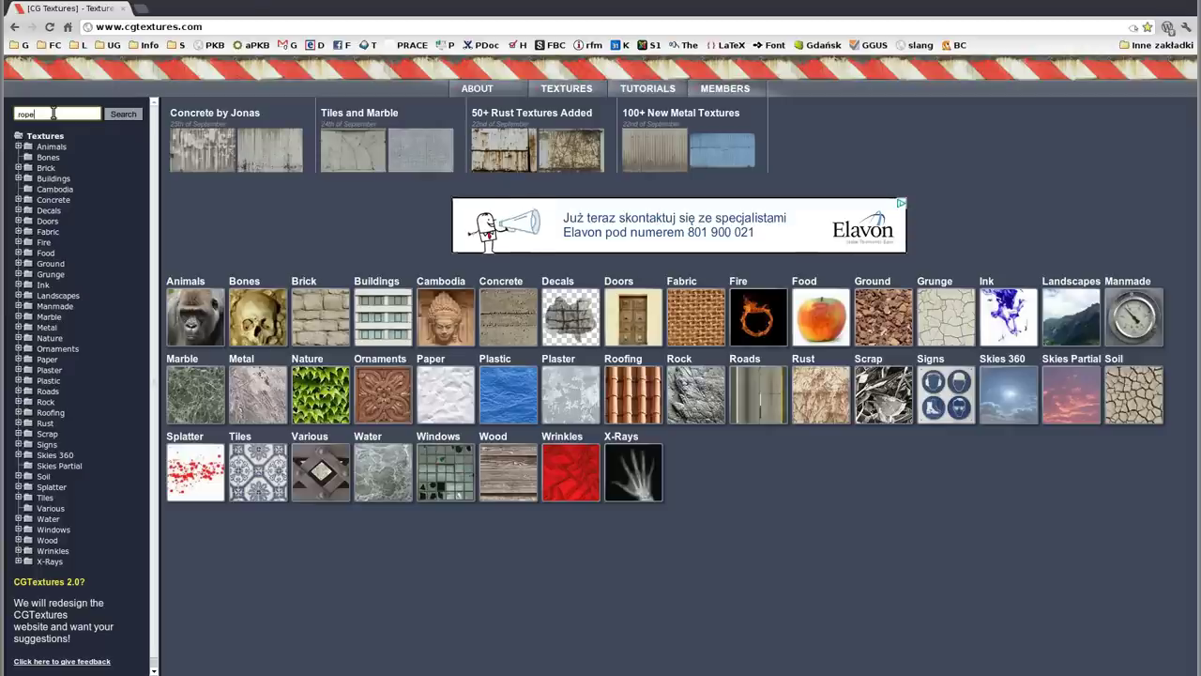
key("Return")
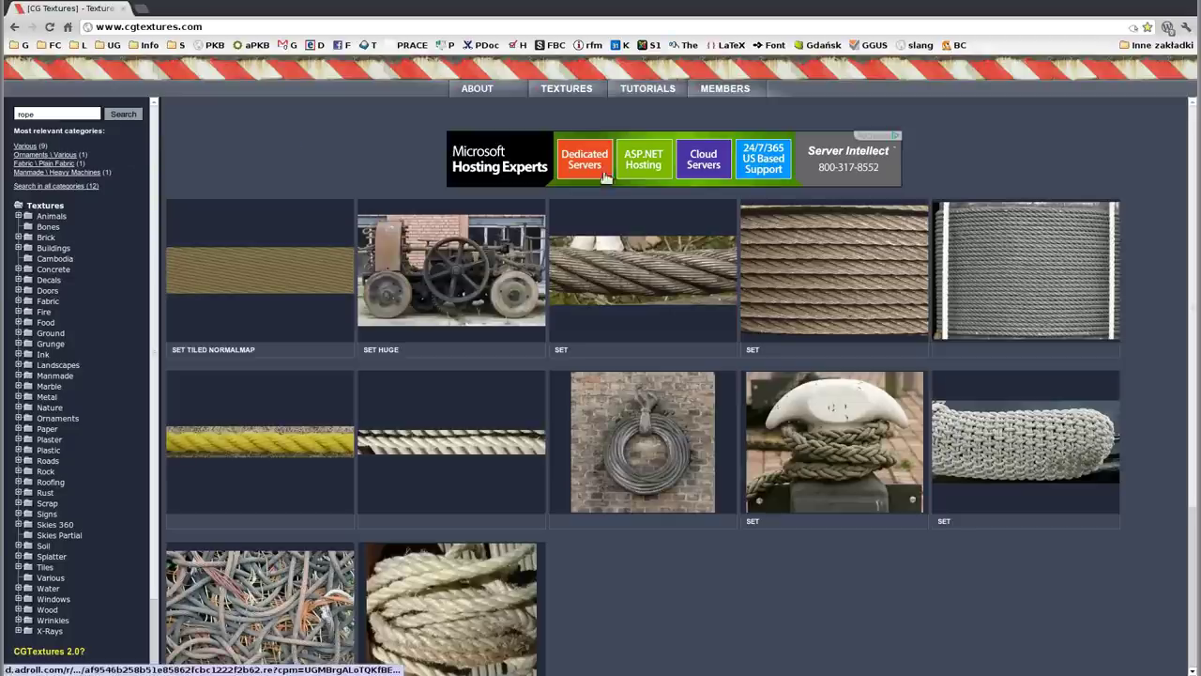
Save the small Image 1 of the tiled rope texture into docs/Blender/MATERIALS/rope
left_click(266, 274)
mouse_move(113, 395)
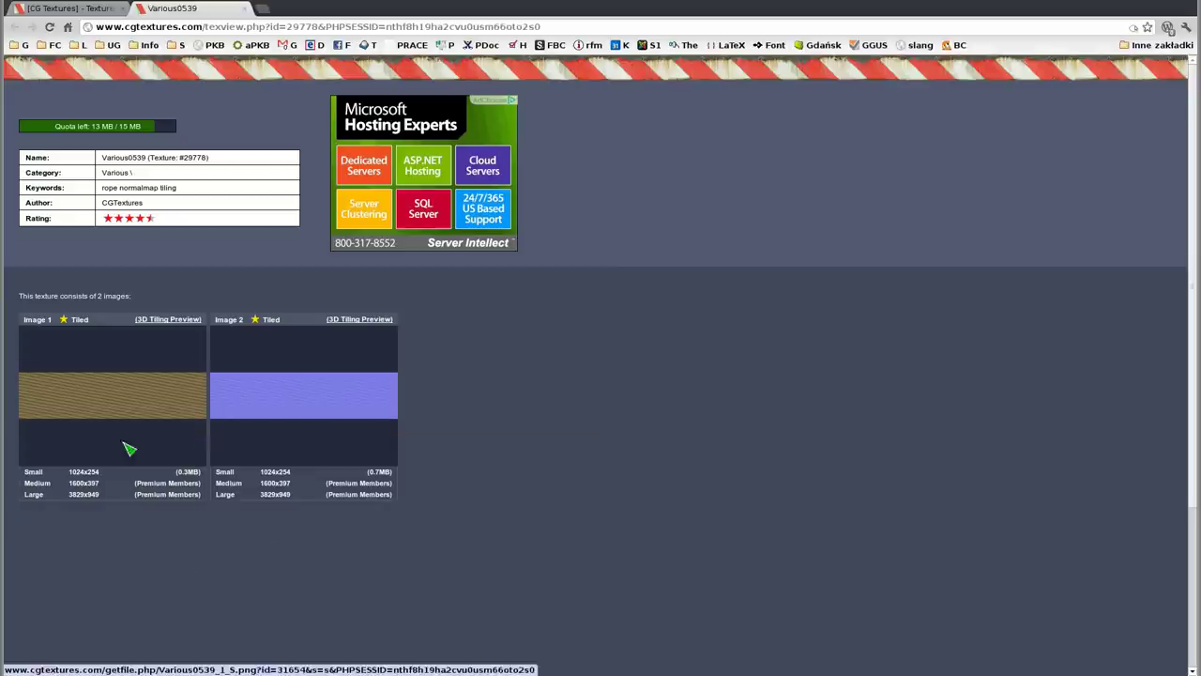
left_click(83, 472)
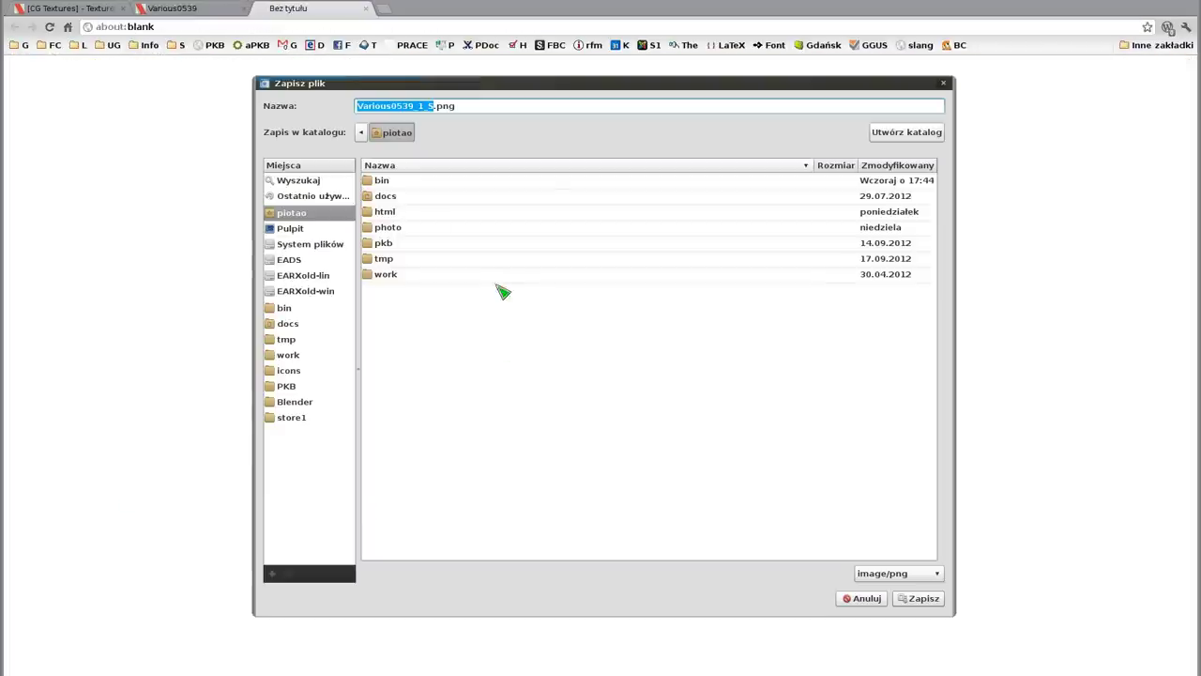
double_click(385, 197)
left_click(400, 185)
double_click(400, 187)
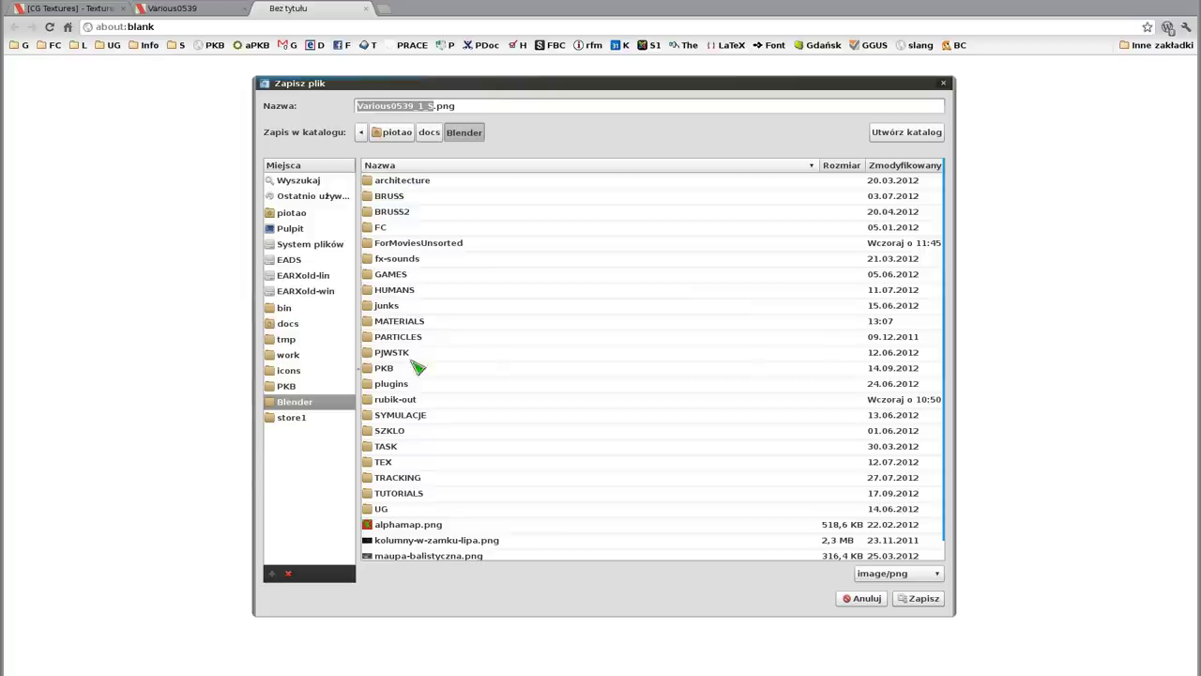
double_click(398, 322)
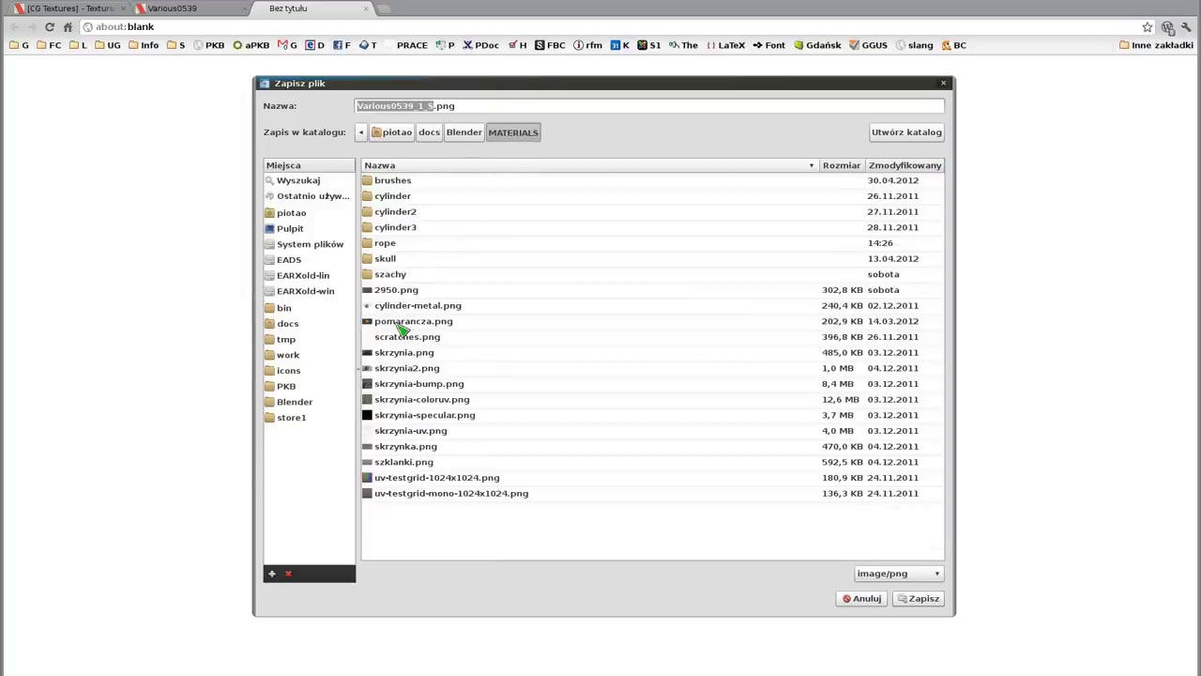
double_click(392, 246)
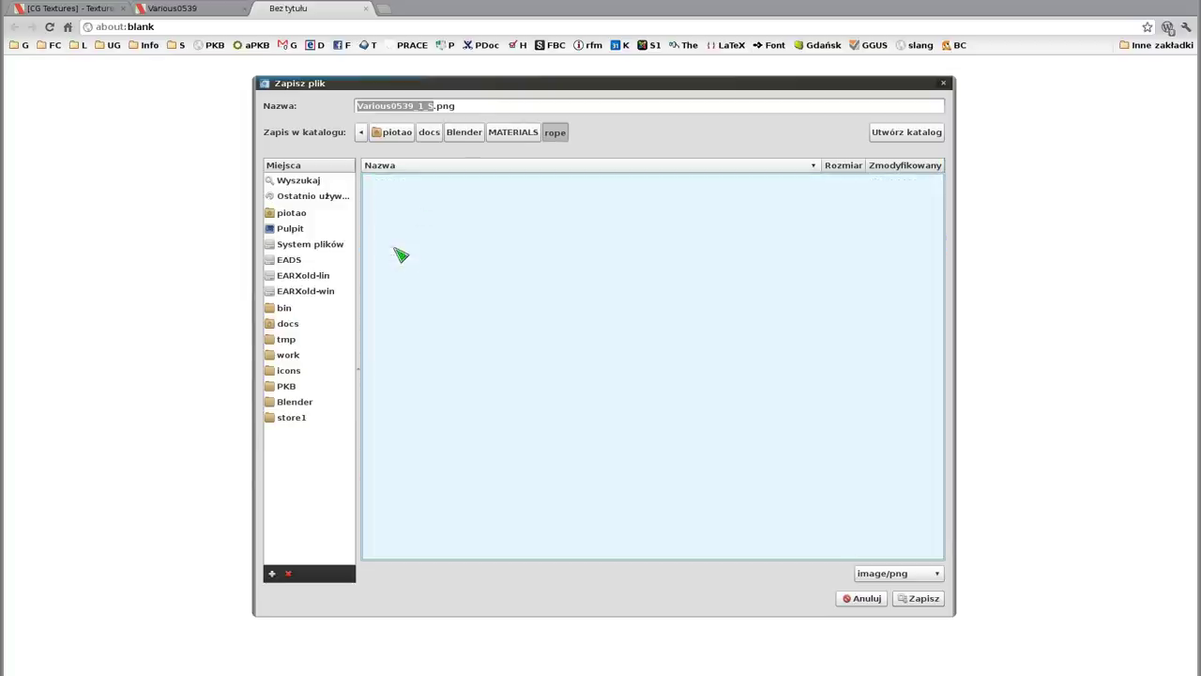
left_click(917, 598)
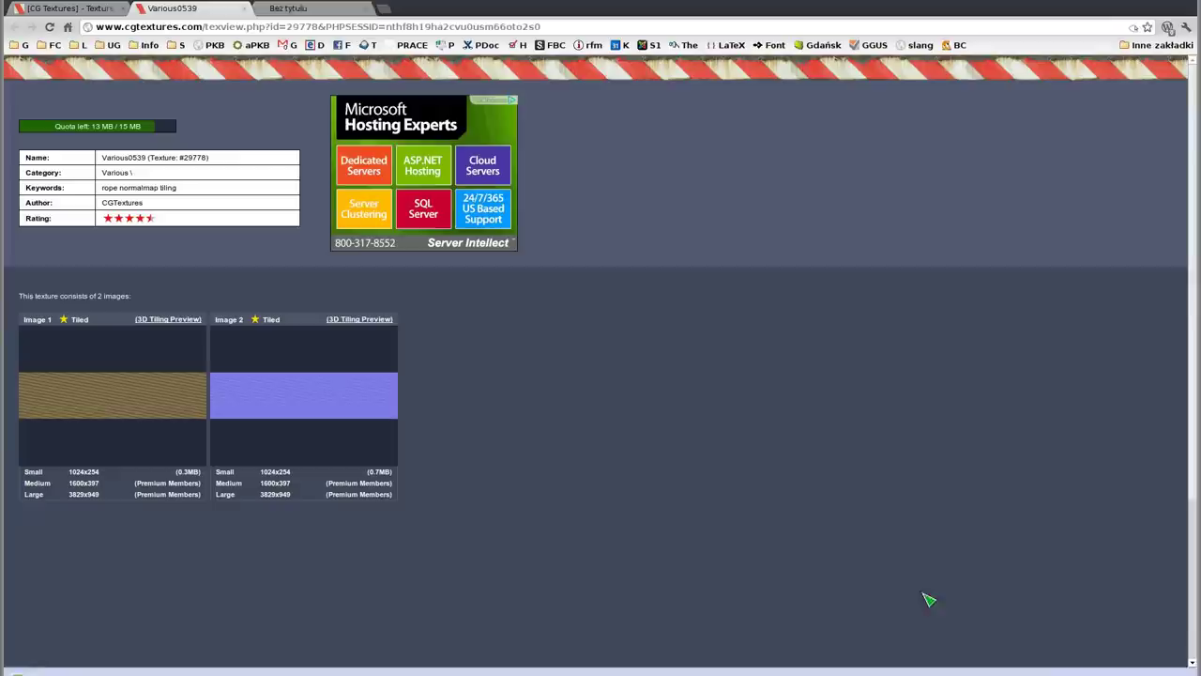
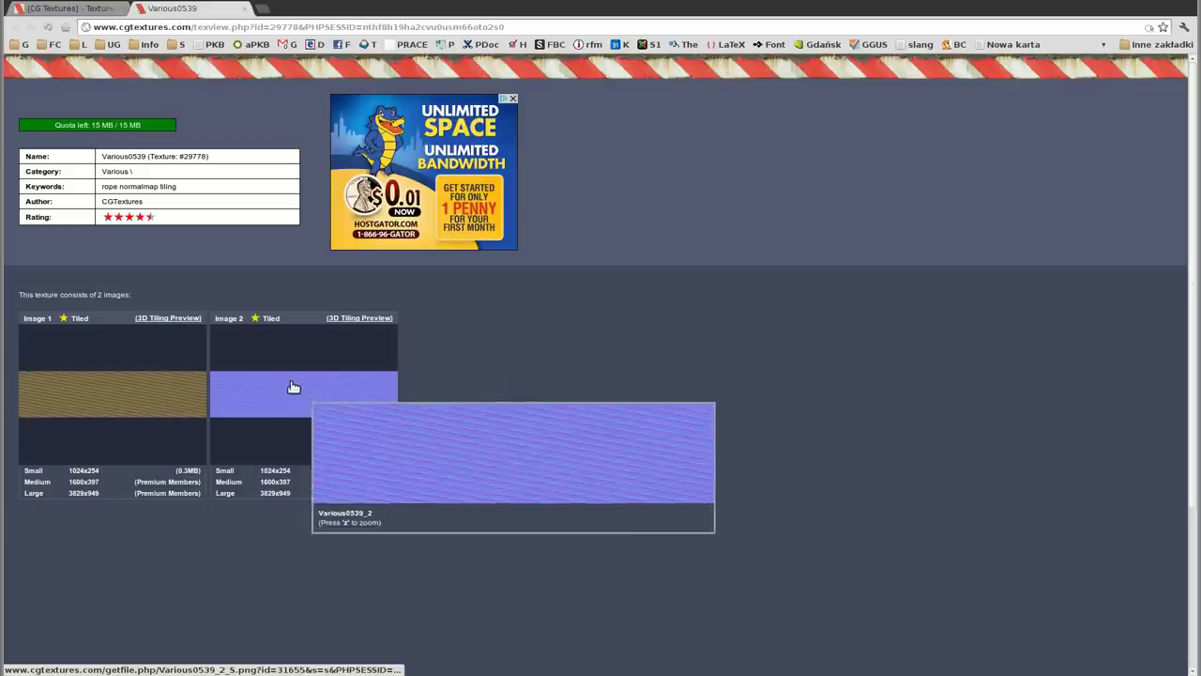
Save the small Image 2 rope texture into docs/Blender/MATERIALS/rope, overwriting the existing Various0539_2_S.png
left_click(263, 415)
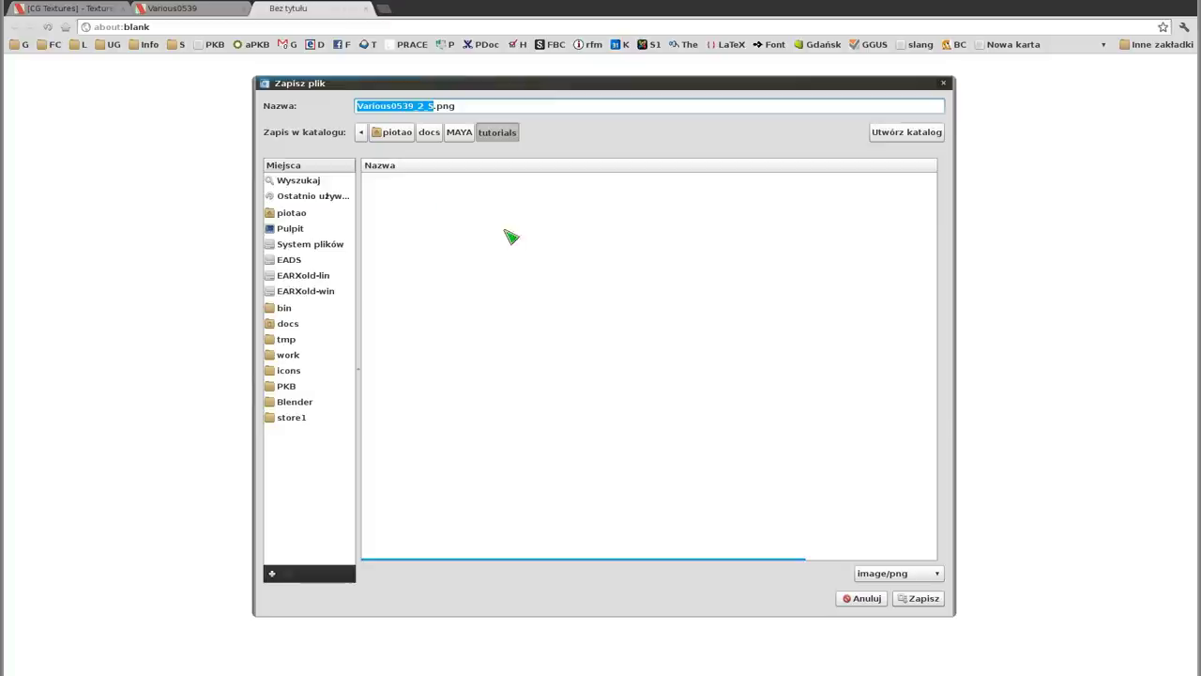
left_click(429, 133)
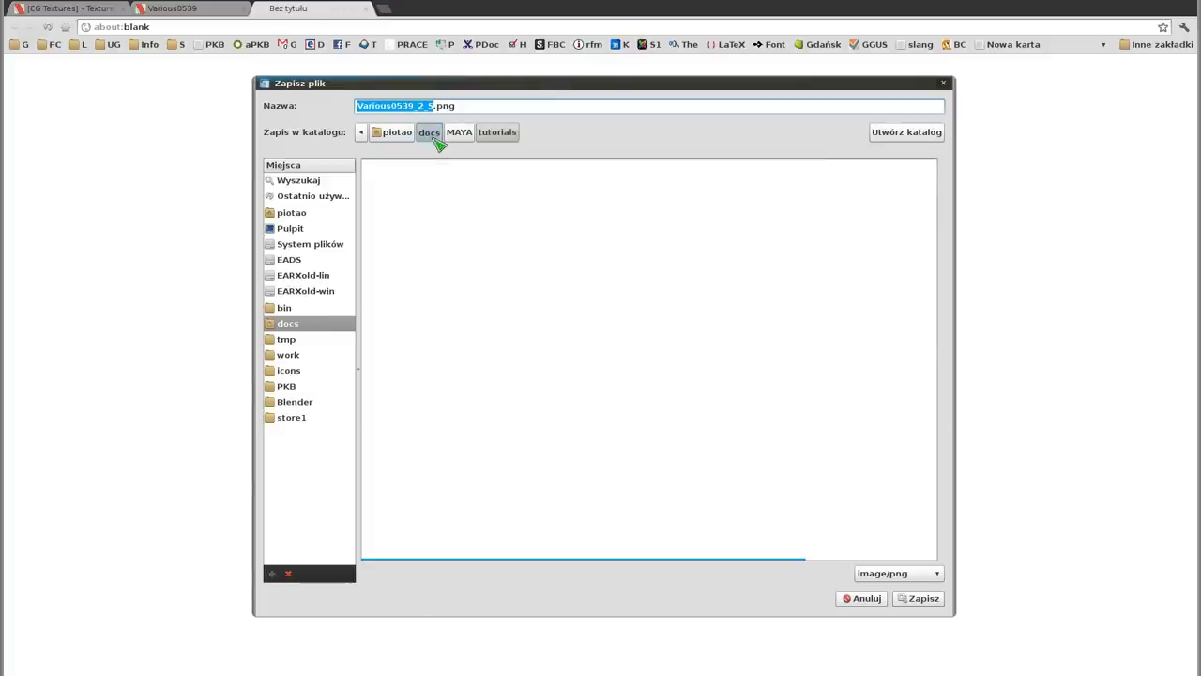
double_click(394, 181)
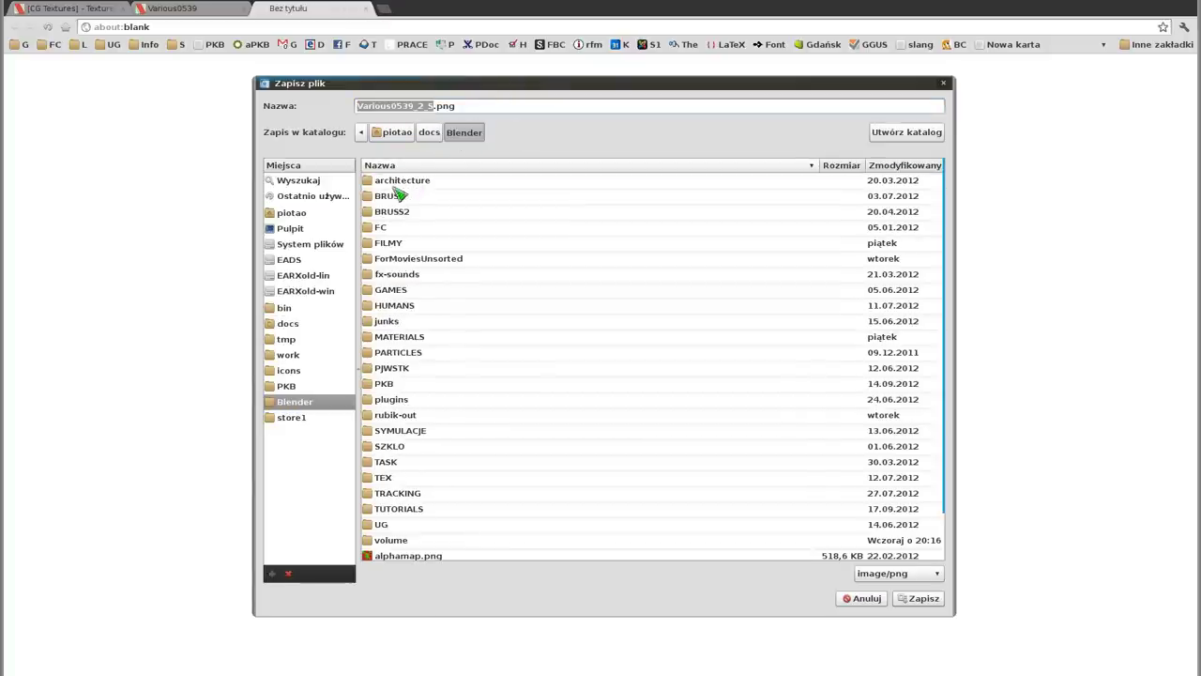
double_click(404, 339)
double_click(390, 259)
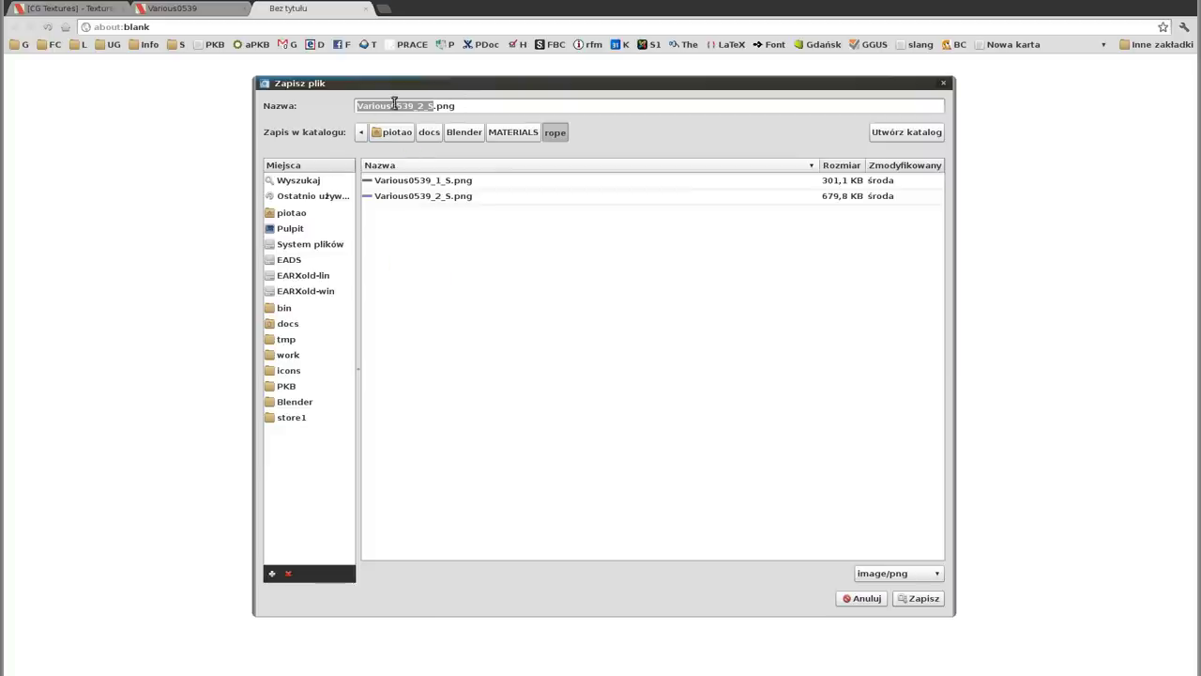
left_click(919, 597)
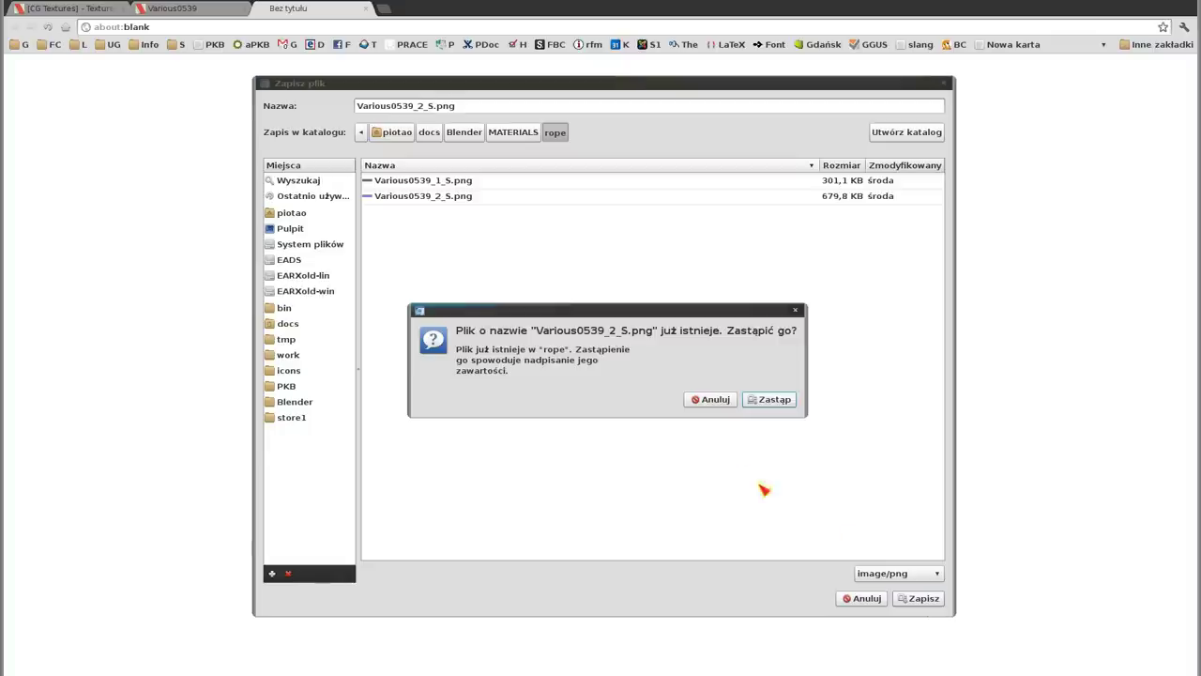
left_click(786, 401)
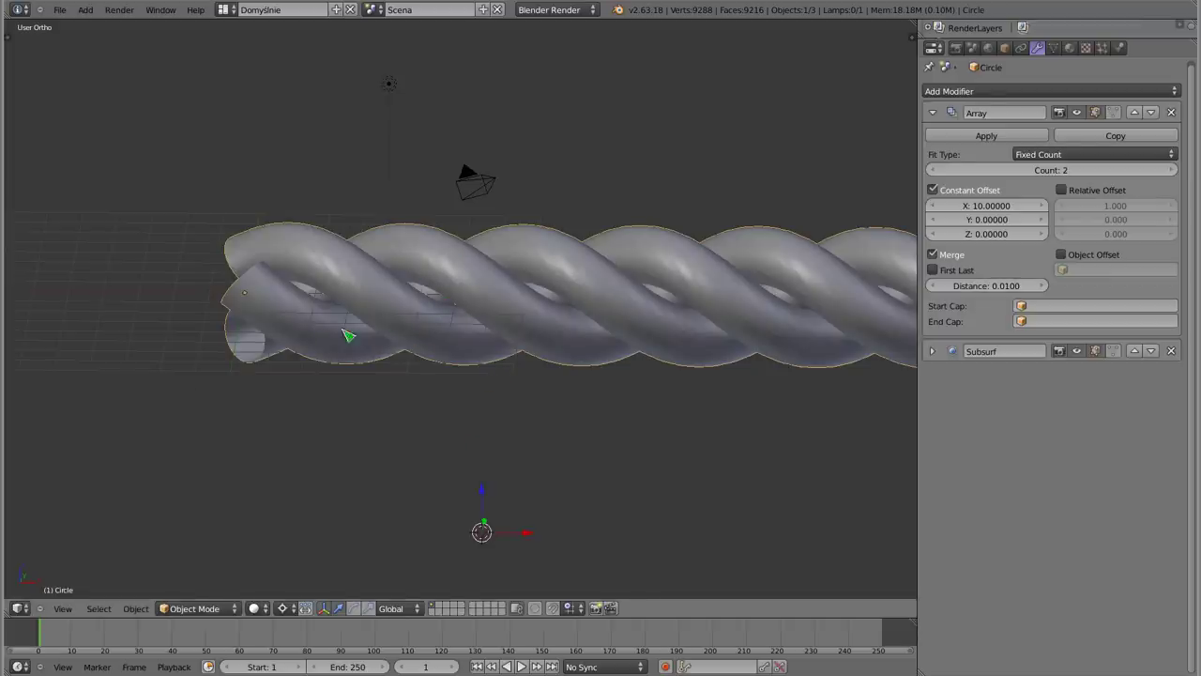
Orbit around the rope model, then drag the timeline border up so it fills the lower half
mouse_move(347, 335)
middle_mouse_down()
mouse_move(579, 340)
mouse_move(525, 204)
mouse_move(485, 281)
mouse_move(352, 212)
middle_mouse_up()
mouse_move(535, 375)
middle_mouse_down()
mouse_move(648, 397)
mouse_move(710, 388)
mouse_move(678, 398)
middle_mouse_up()
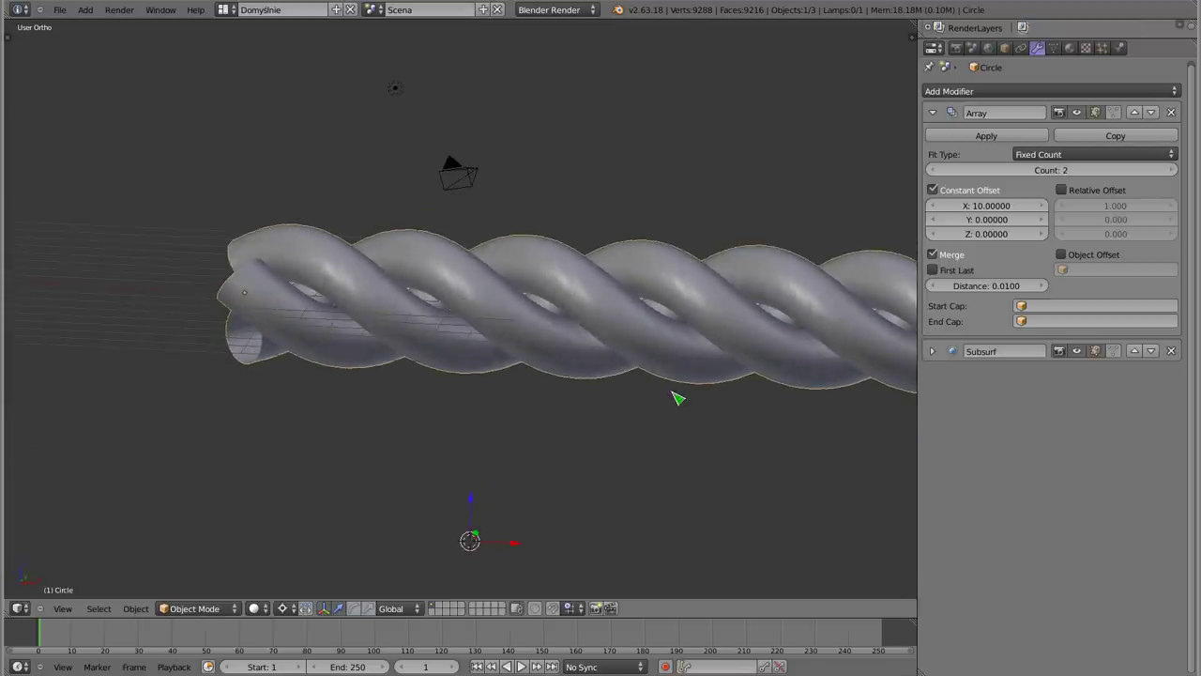
mouse_move(463, 324)
middle_mouse_down()
mouse_move(260, 210)
mouse_move(338, 271)
mouse_move(344, 291)
middle_mouse_up()
middle_click_drag(520, 356, 526, 357)
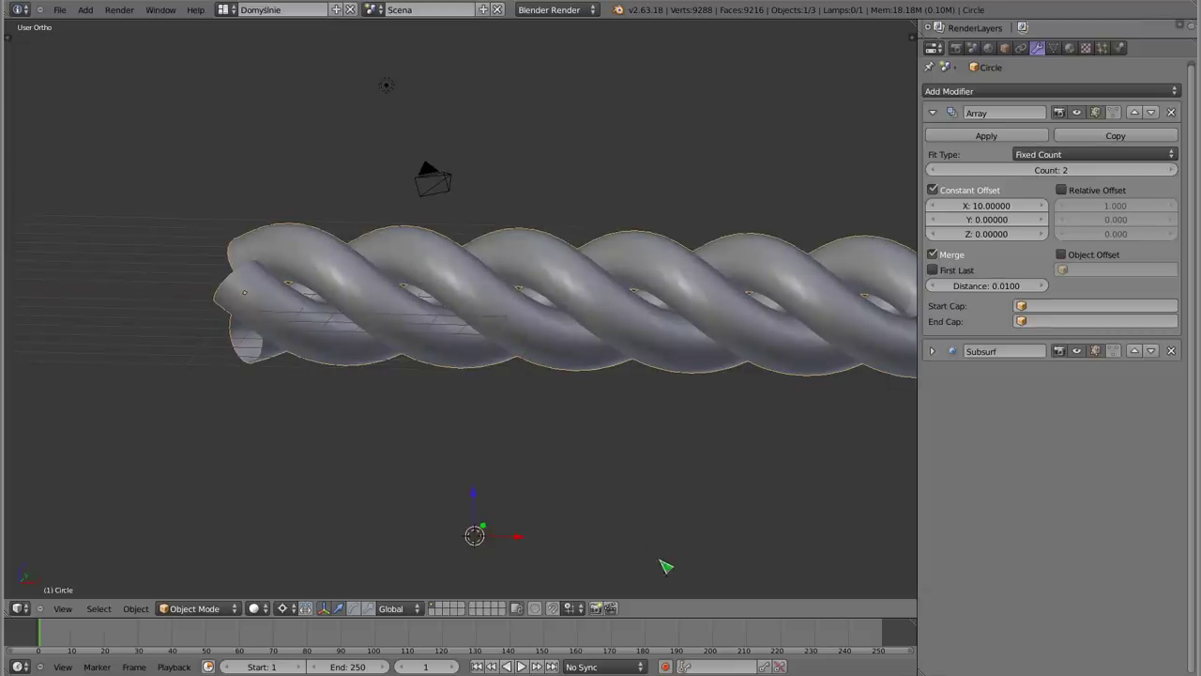
left_click_drag(665, 618, 655, 307)
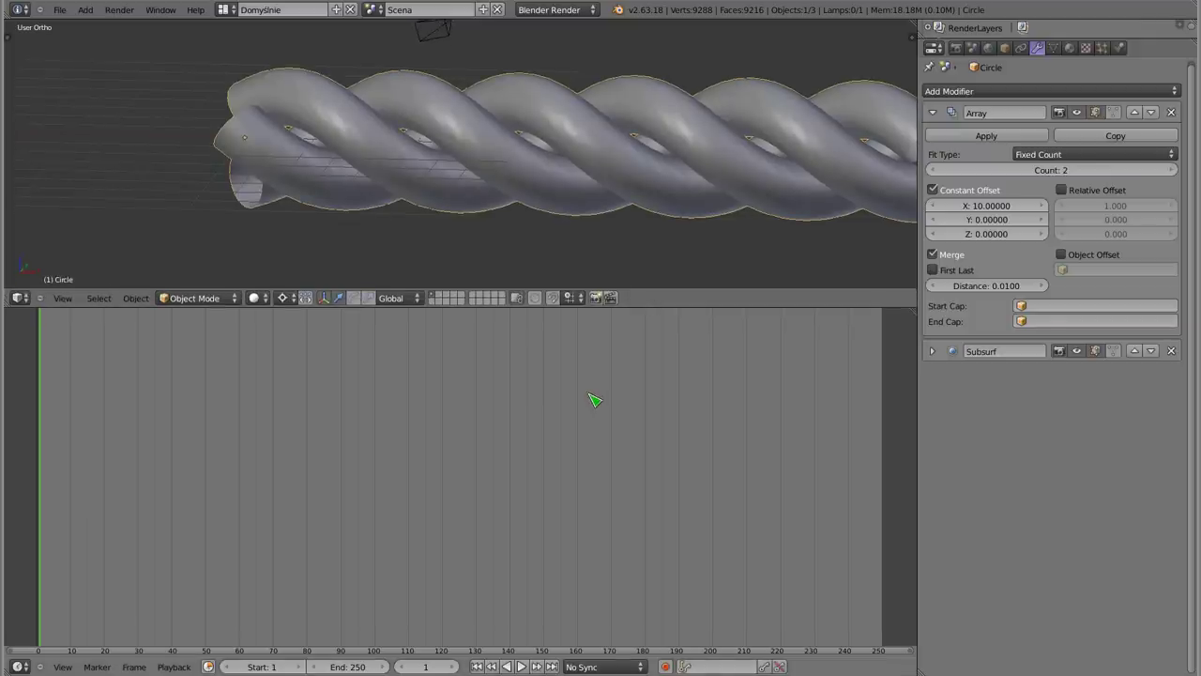
Switch the lower area to the UV/Image Editor with Shift+F10 and put the rope into Edit Mode
key("shift+F10")
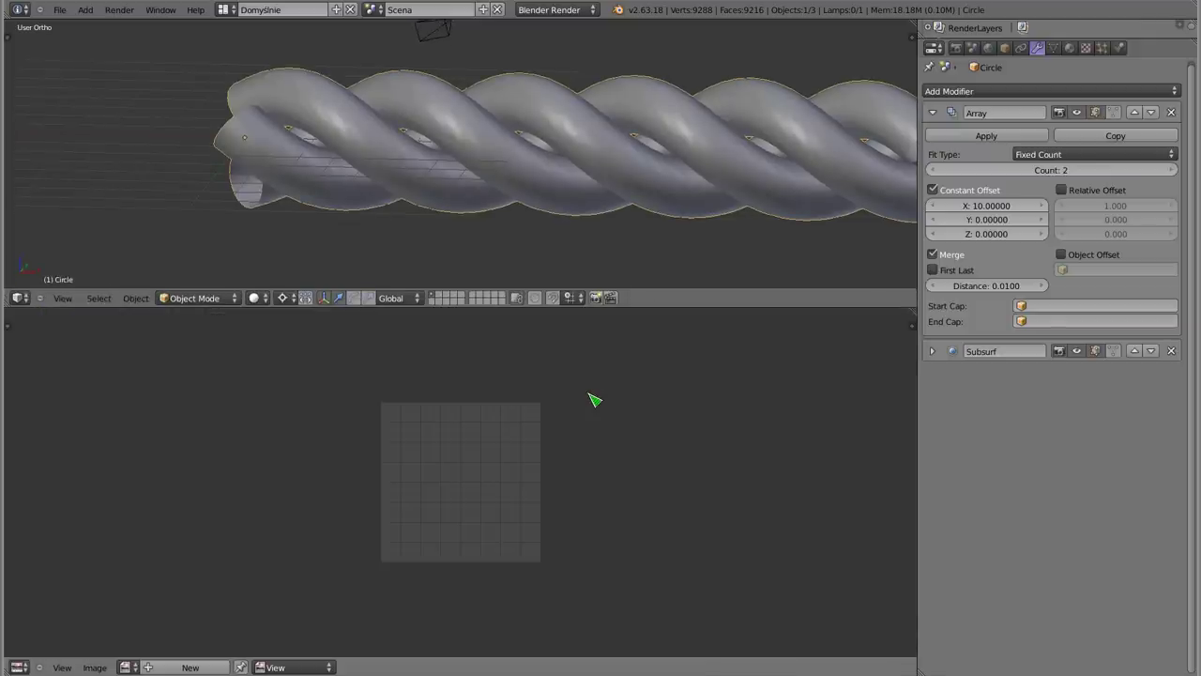
middle_click_drag(398, 149, 529, 155)
mouse_move(203, 117)
middle_mouse_down()
mouse_move(209, 148)
mouse_move(193, 121)
middle_mouse_up()
key("Tab")
middle_click_drag(261, 144, 391, 156)
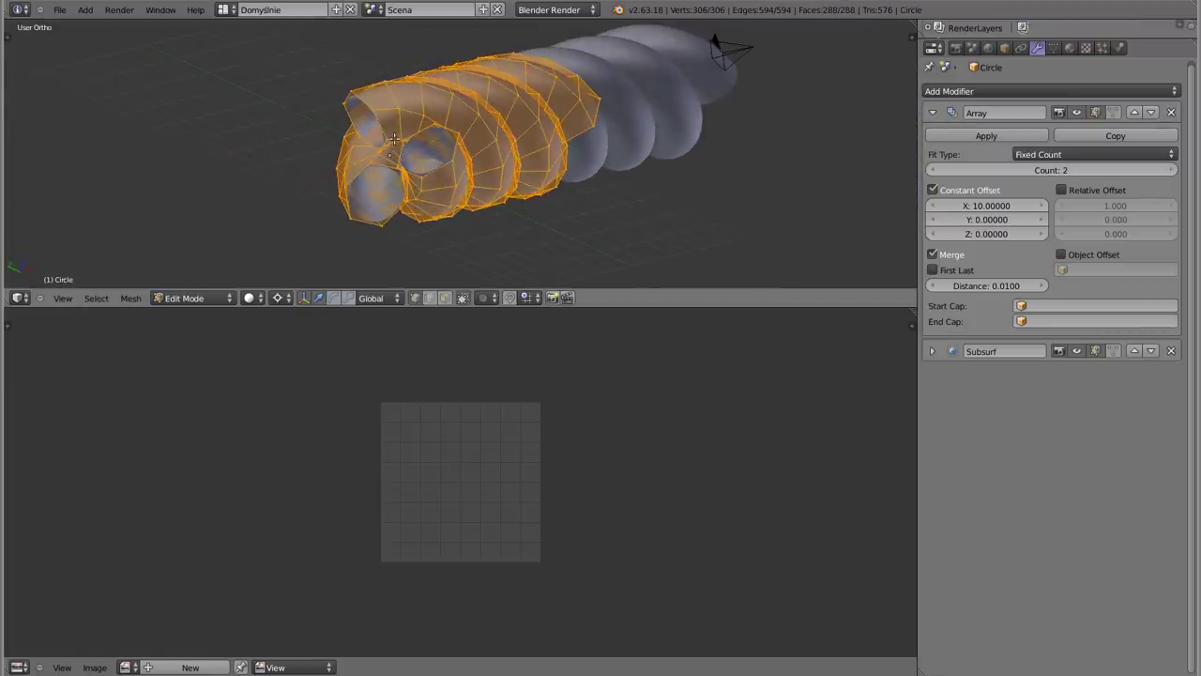
Select one connected strand section with Ctrl+L and unwrap it
scroll(393, 138, "up", 3)
right_click(355, 75)
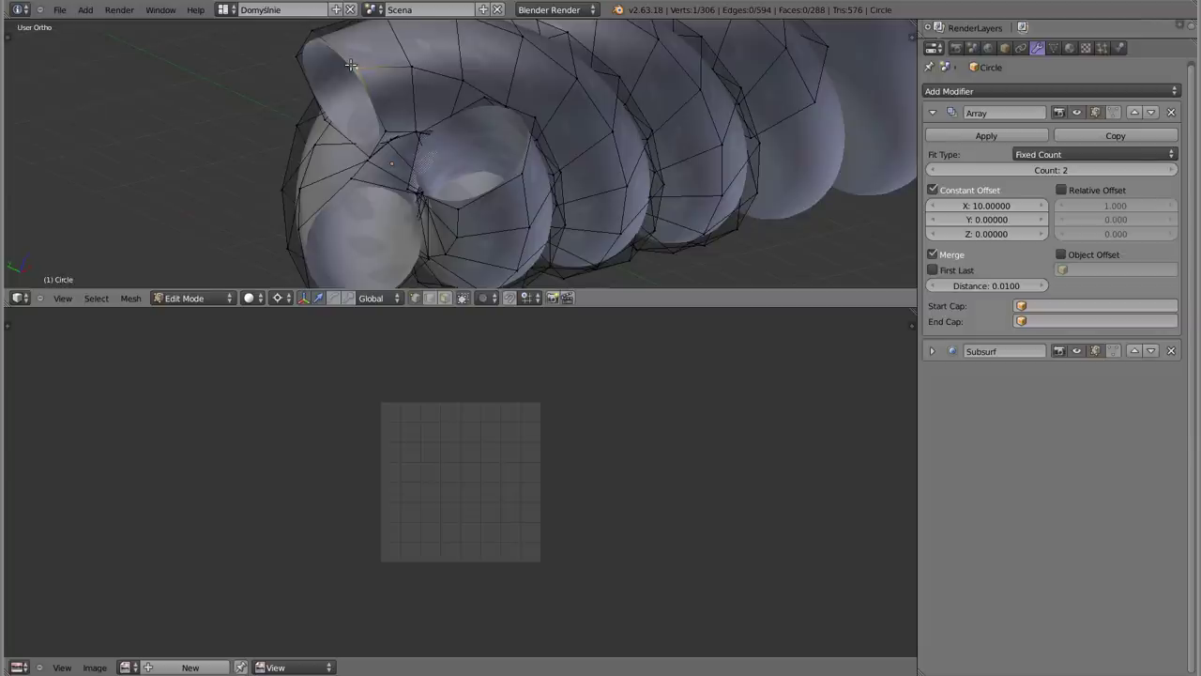
key("ctrl+l")
scroll(475, 131, "down", 3)
mouse_move(476, 131)
middle_mouse_down()
mouse_move(521, 45)
mouse_move(455, 96)
middle_mouse_up()
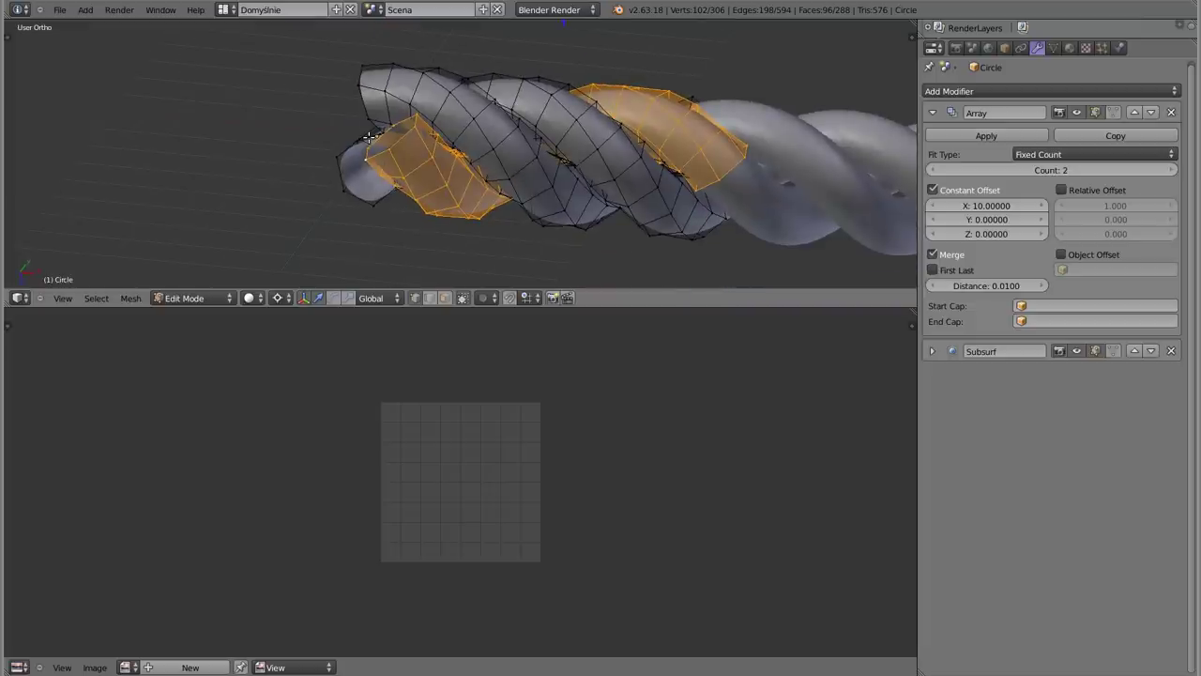
key("u")
left_click(368, 138)
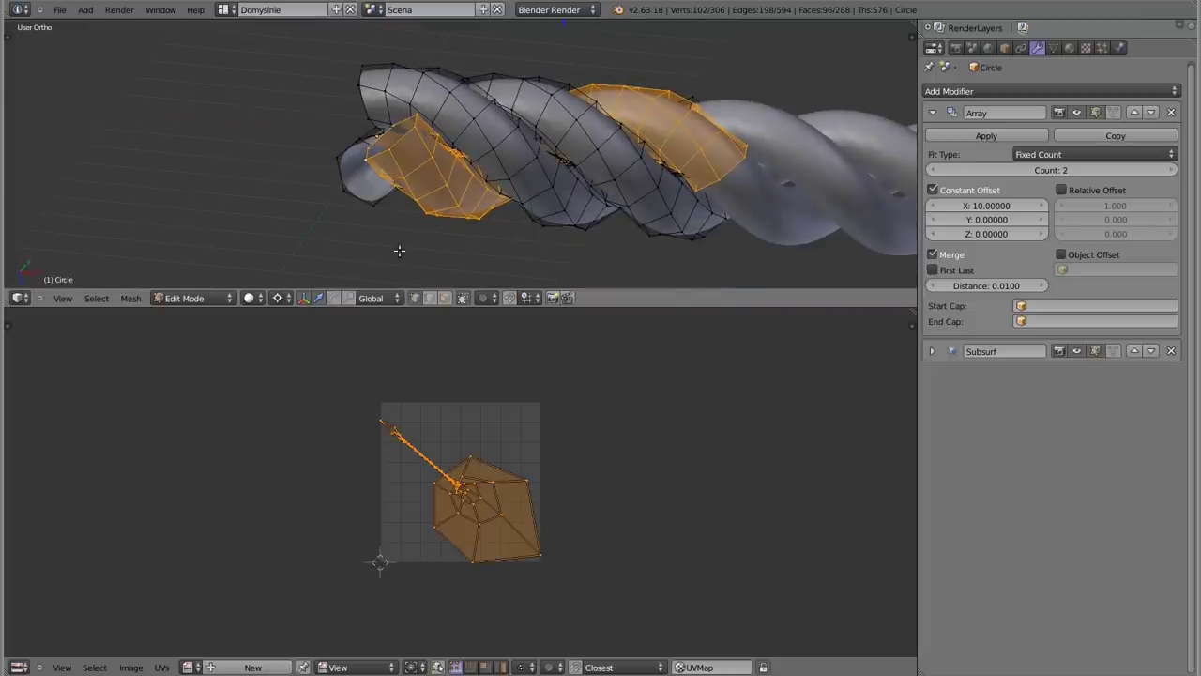
Select the entire rope mesh and unwrap it, then orbit to check the result
scroll(462, 491, "up", 3)
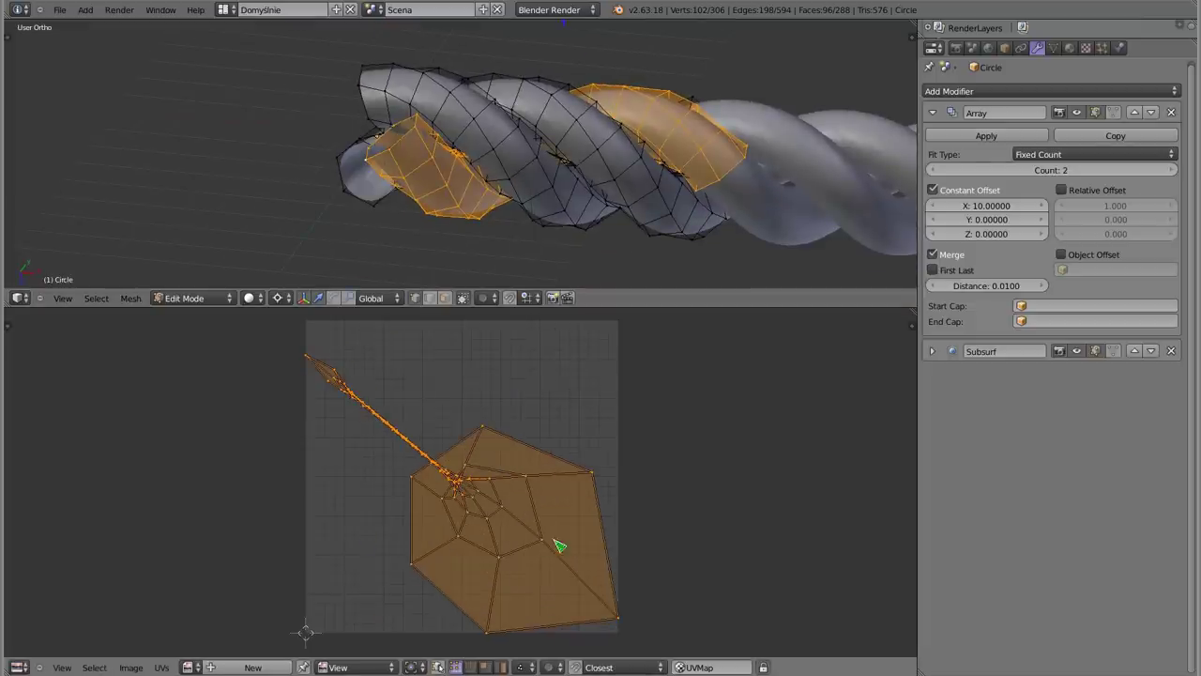
key("a")
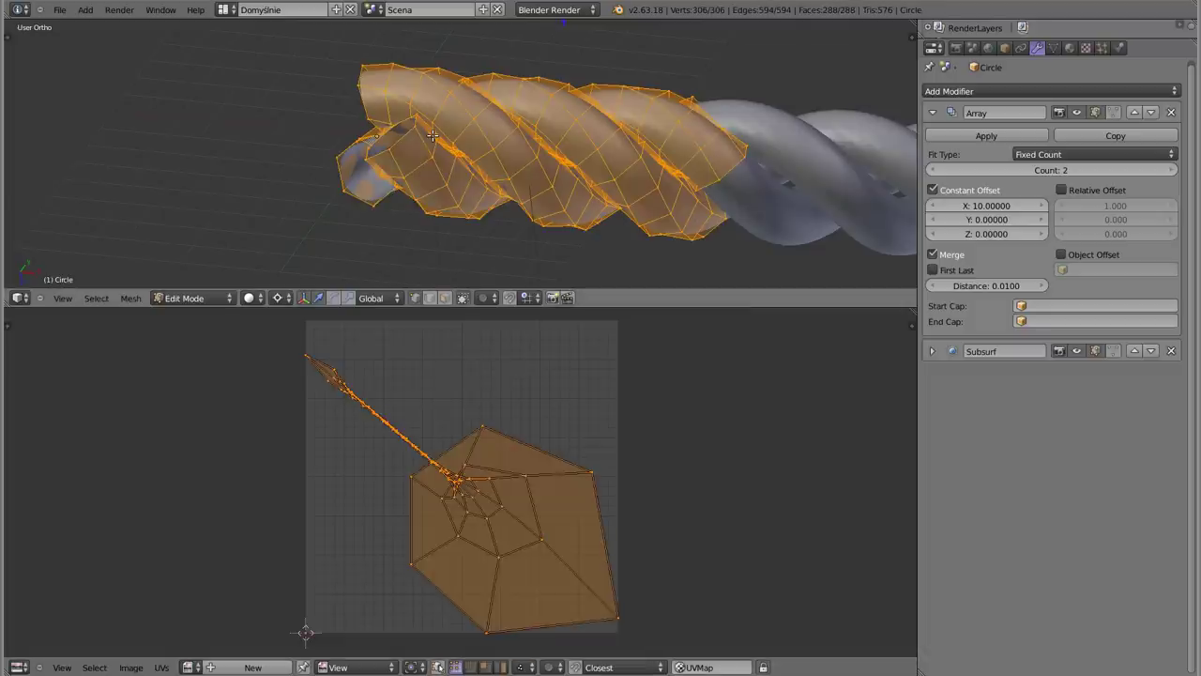
key("u")
left_click(433, 136)
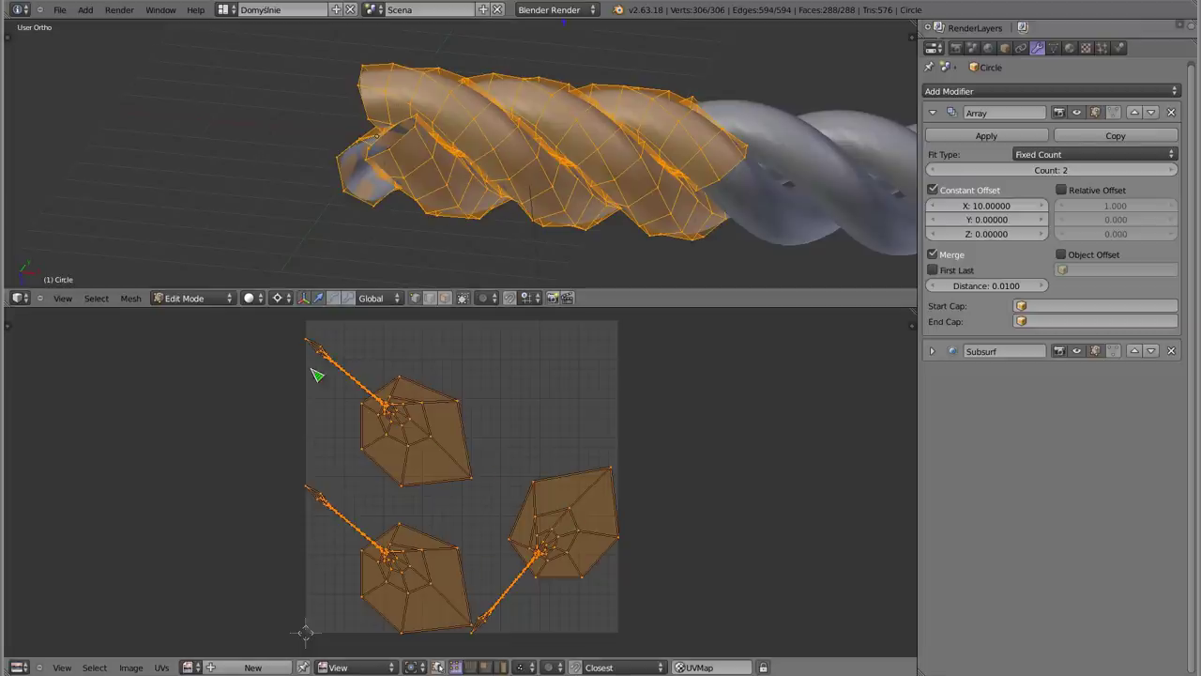
middle_click_drag(365, 160, 480, 162)
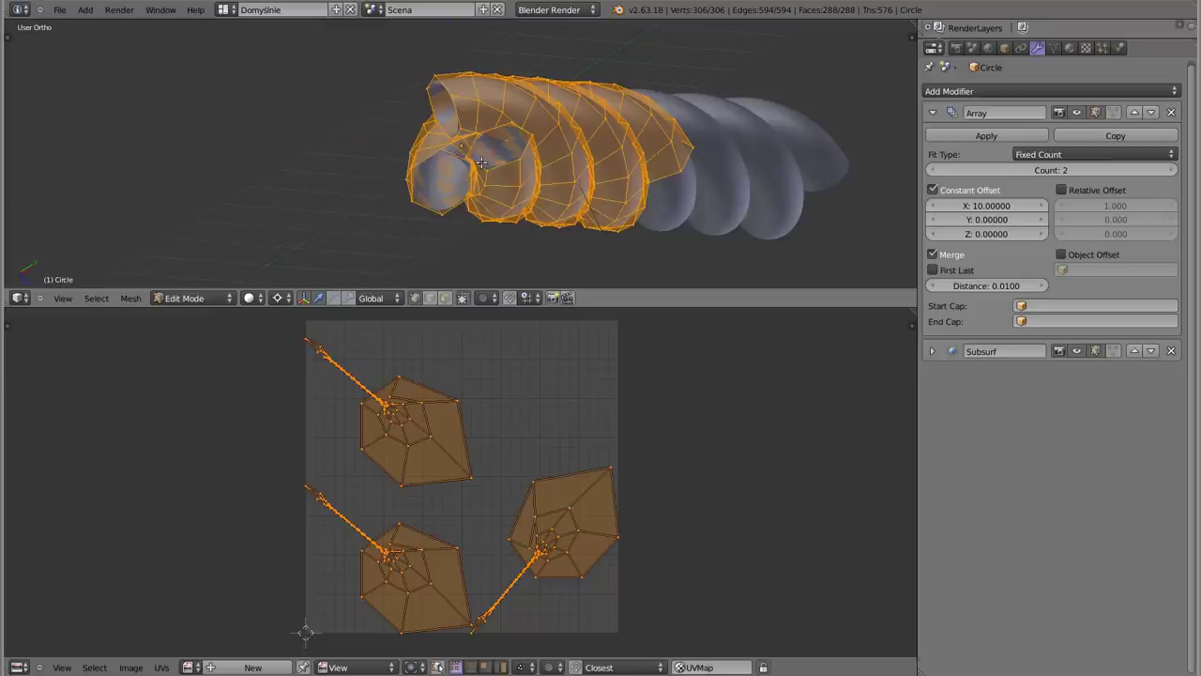
middle_click_drag(420, 136, 447, 125)
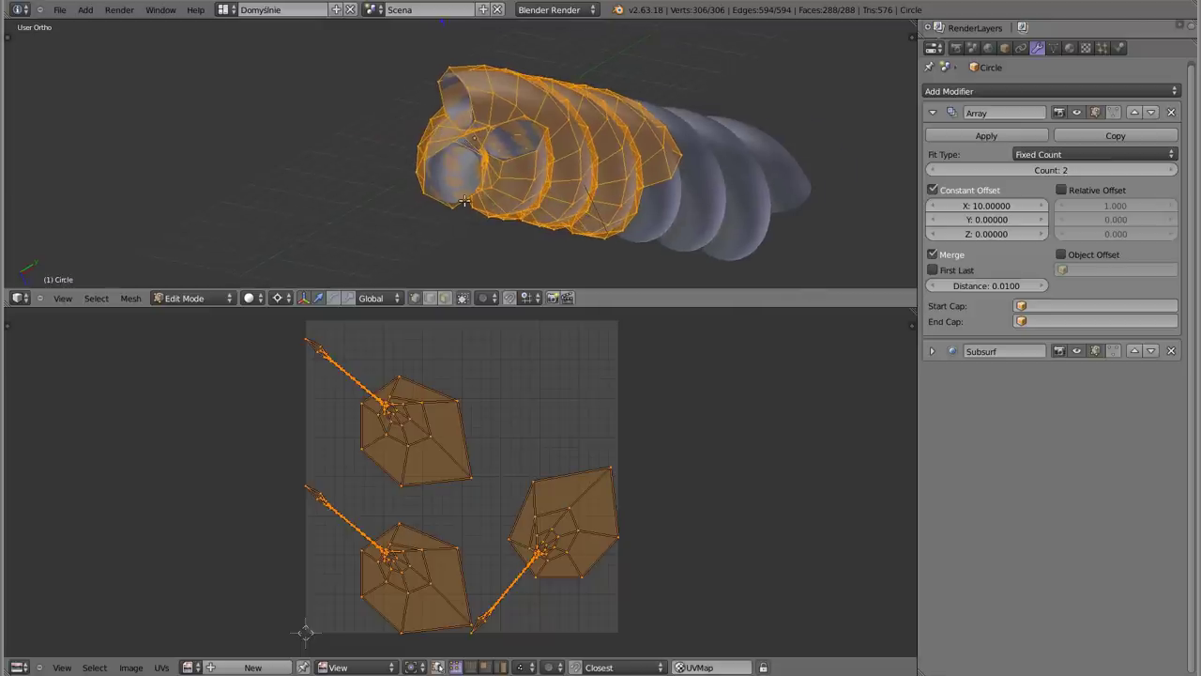
scroll(465, 200, "up", 3)
scroll(476, 140, "up", 5)
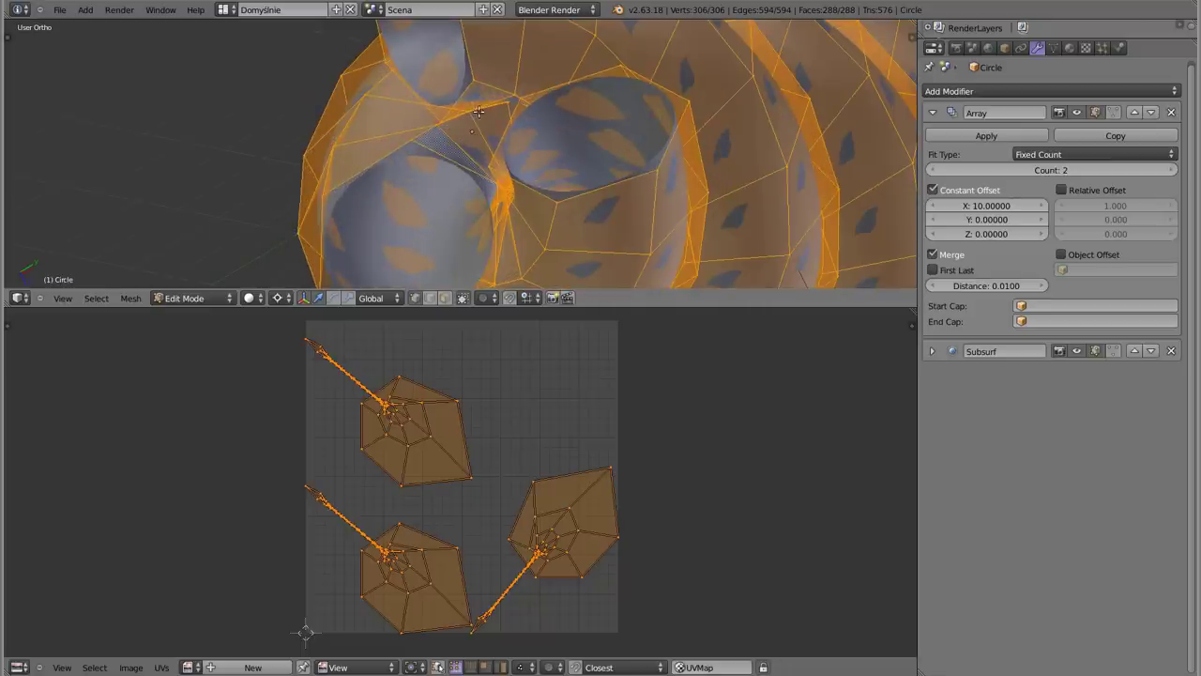
Mark the first strand edge loop as a seam, using wireframe view to see it
key("a")
mouse_move(465, 117)
middle_mouse_down()
mouse_move(737, 215)
mouse_move(795, 139)
mouse_move(641, 93)
mouse_move(620, 142)
middle_mouse_up()
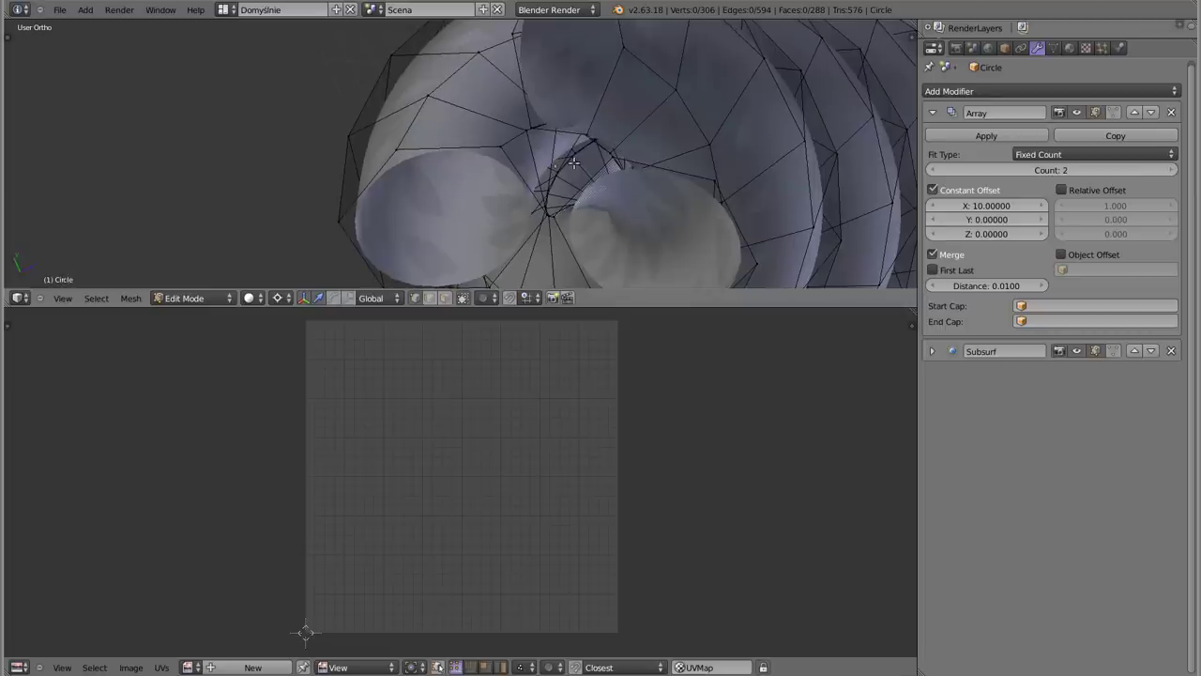
middle_click_drag(551, 199, 573, 204)
right_click(471, 163, "alt")
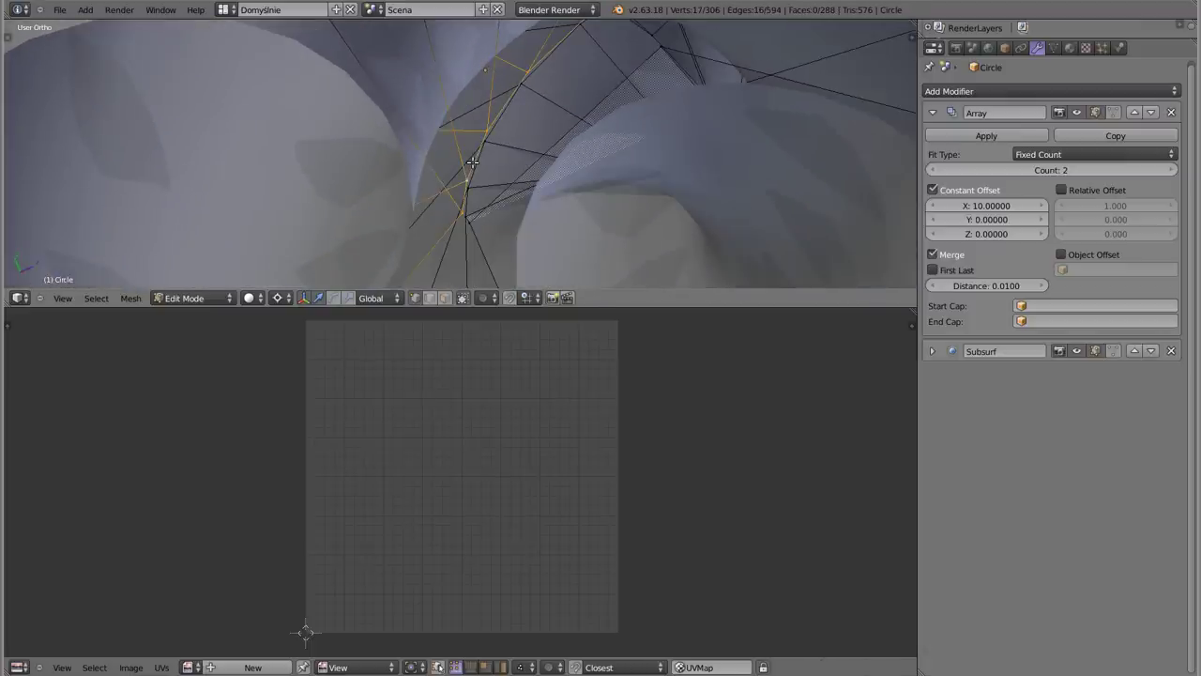
mouse_move(455, 185)
middle_mouse_down()
mouse_move(482, 165)
mouse_move(677, 189)
mouse_move(754, 159)
mouse_move(742, 118)
mouse_move(574, 143)
mouse_move(472, 121)
mouse_move(601, 145)
mouse_move(503, 171)
mouse_move(326, 144)
mouse_move(345, 120)
mouse_move(554, 128)
mouse_move(487, 137)
mouse_move(530, 162)
mouse_move(482, 139)
mouse_move(544, 140)
mouse_move(609, 185)
mouse_move(672, 174)
middle_mouse_up()
key("z")
middle_click_drag(395, 169, 372, 153)
key("ctrl+e")
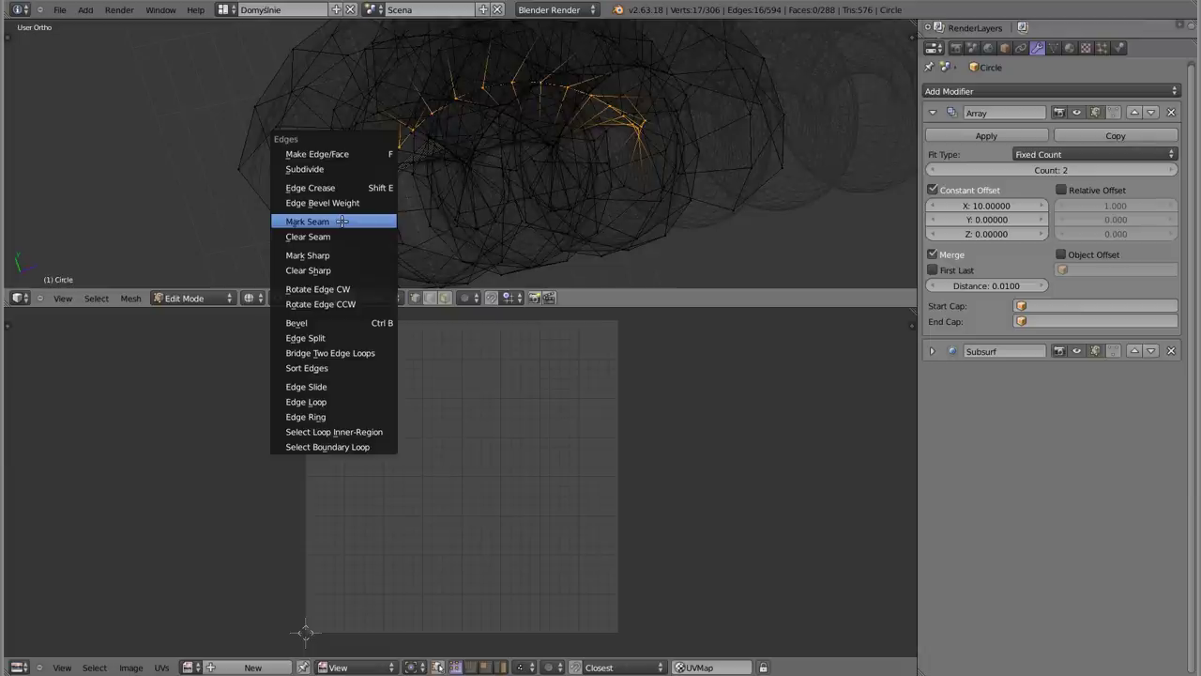
left_click(342, 221)
key("a")
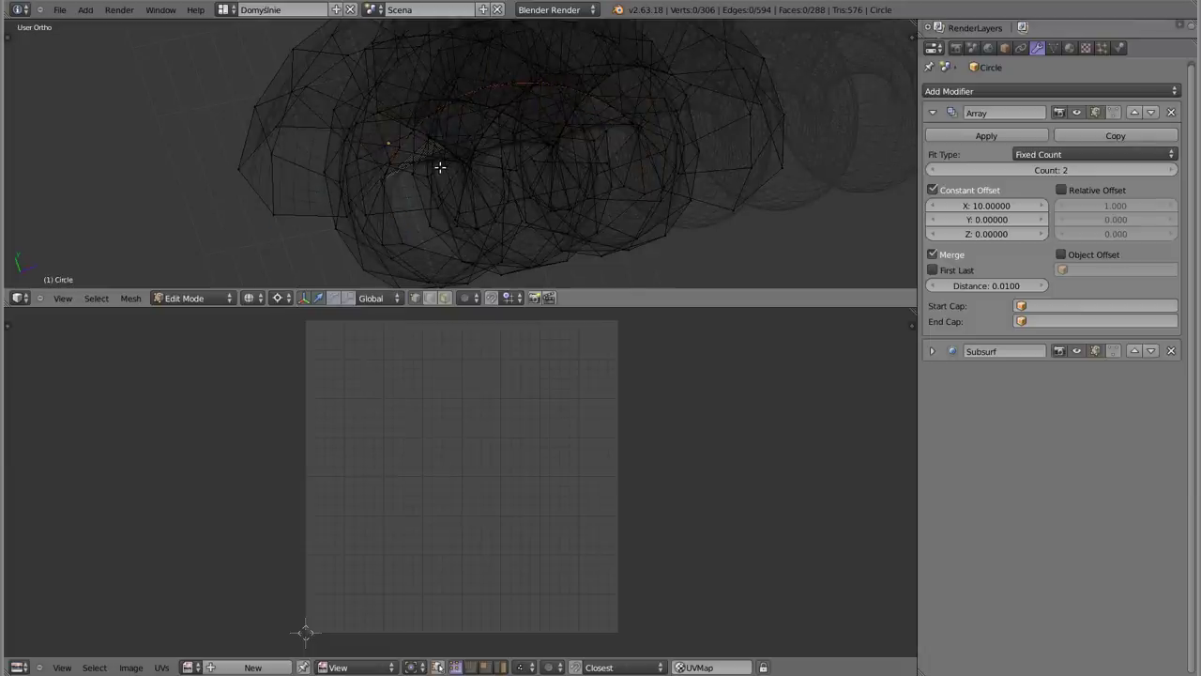
key("z")
Mark a second edge loop as a seam from an end-on view
middle_click_drag(493, 40, 647, 81)
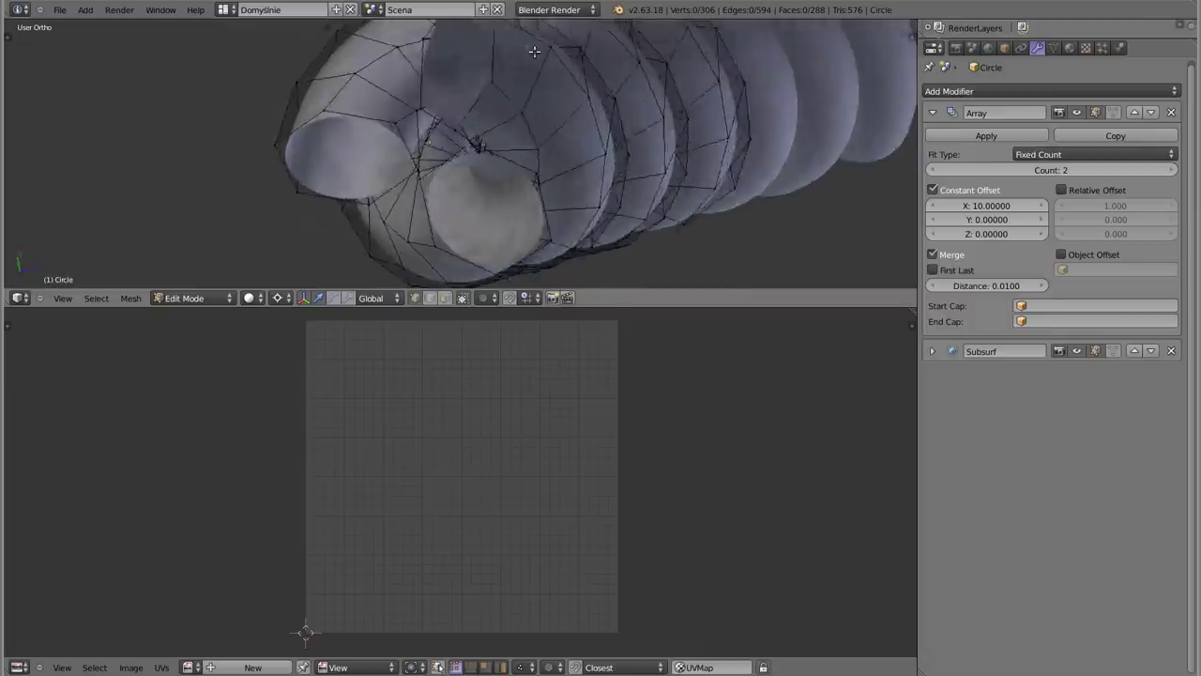
middle_click_drag(657, 101, 657, 230)
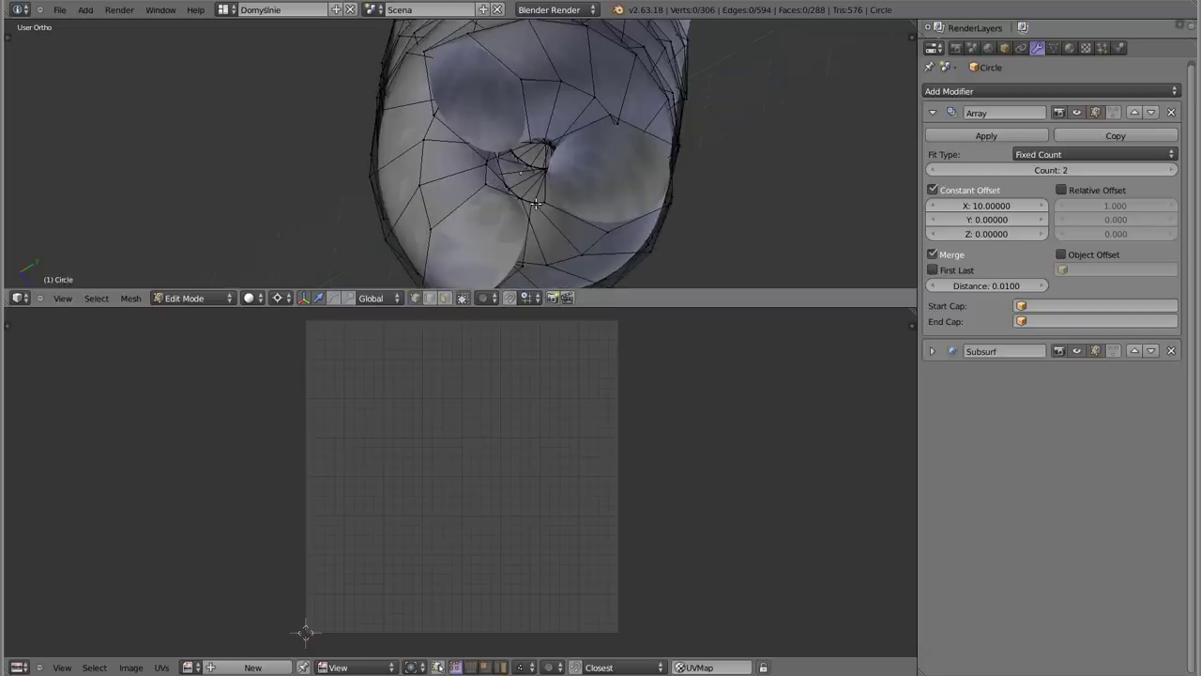
right_click(540, 203, "alt")
key("ctrl+e")
left_click(543, 223)
mouse_move(542, 224)
middle_mouse_down()
mouse_move(439, 226)
mouse_move(664, 148)
mouse_move(494, 147)
mouse_move(552, 85)
middle_mouse_up()
Mark a third edge loop as a seam, then select the whole mesh
key("a")
right_click(562, 59, "alt")
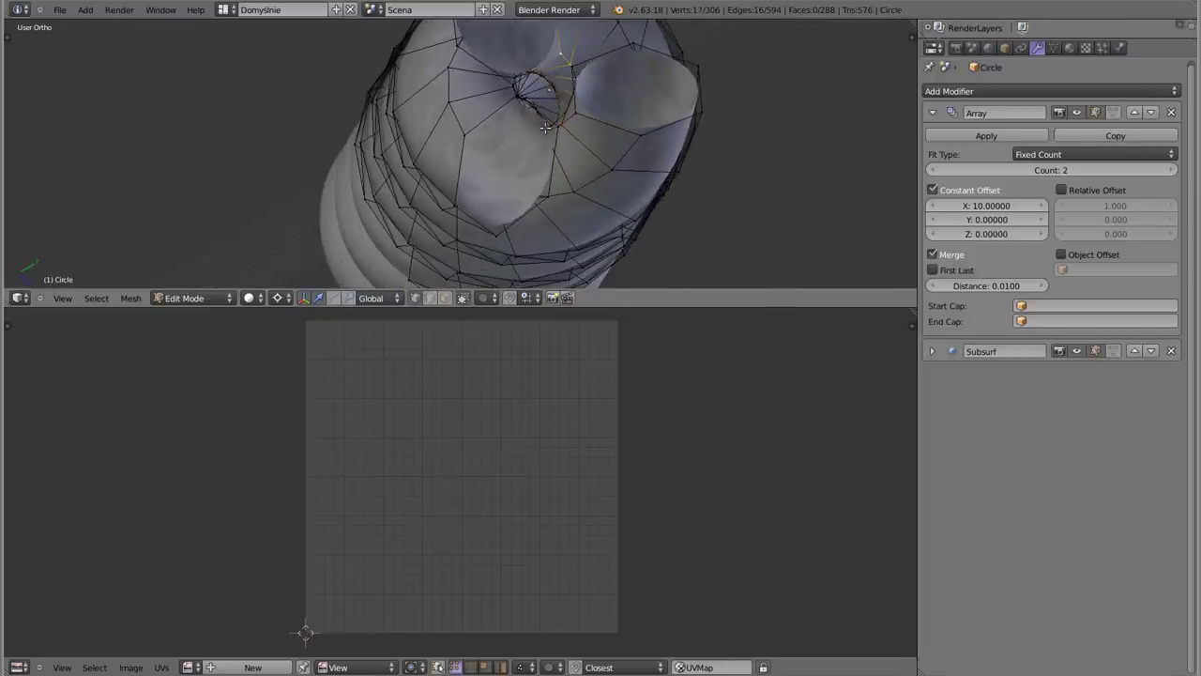
middle_click_drag(545, 127, 519, 150)
key("ctrl+e")
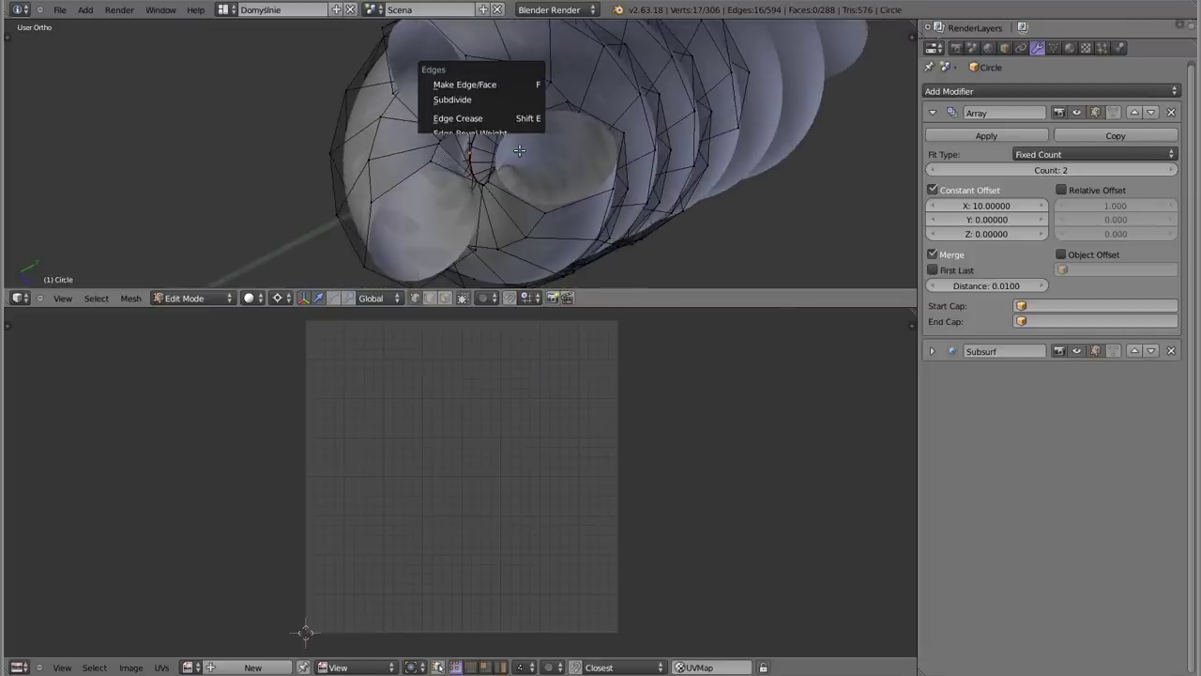
left_click(519, 150)
key("a")
mouse_move(566, 158)
middle_mouse_down()
mouse_move(428, 220)
mouse_move(455, 151)
middle_mouse_up()
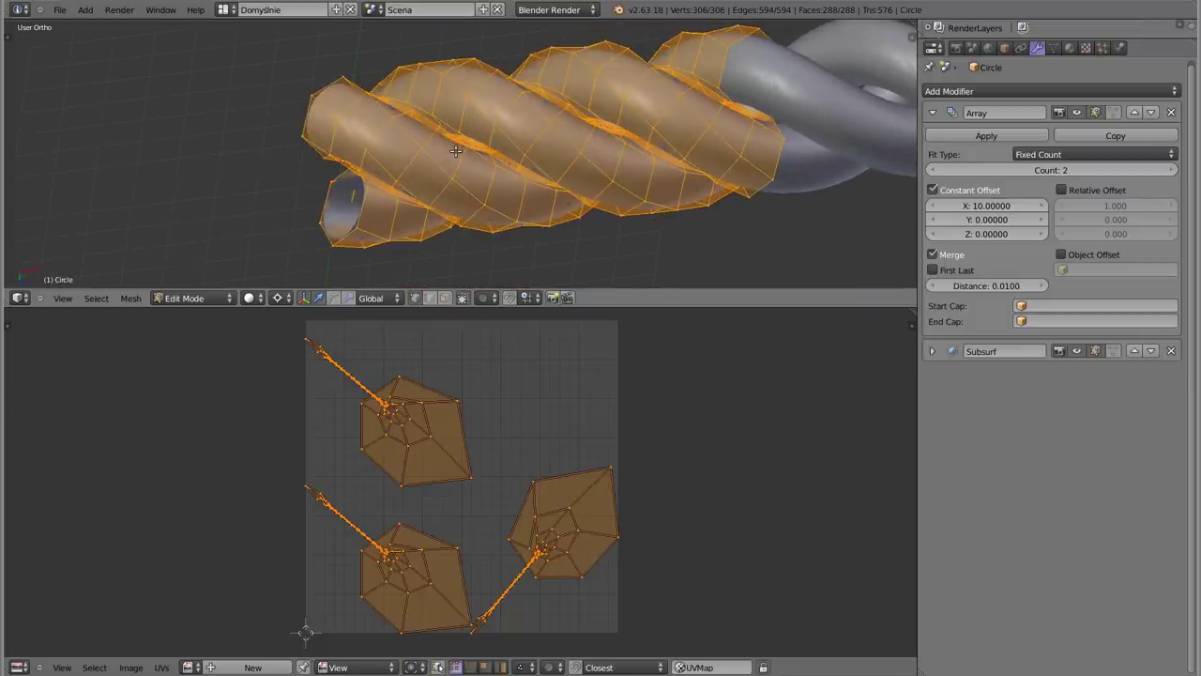
key("u")
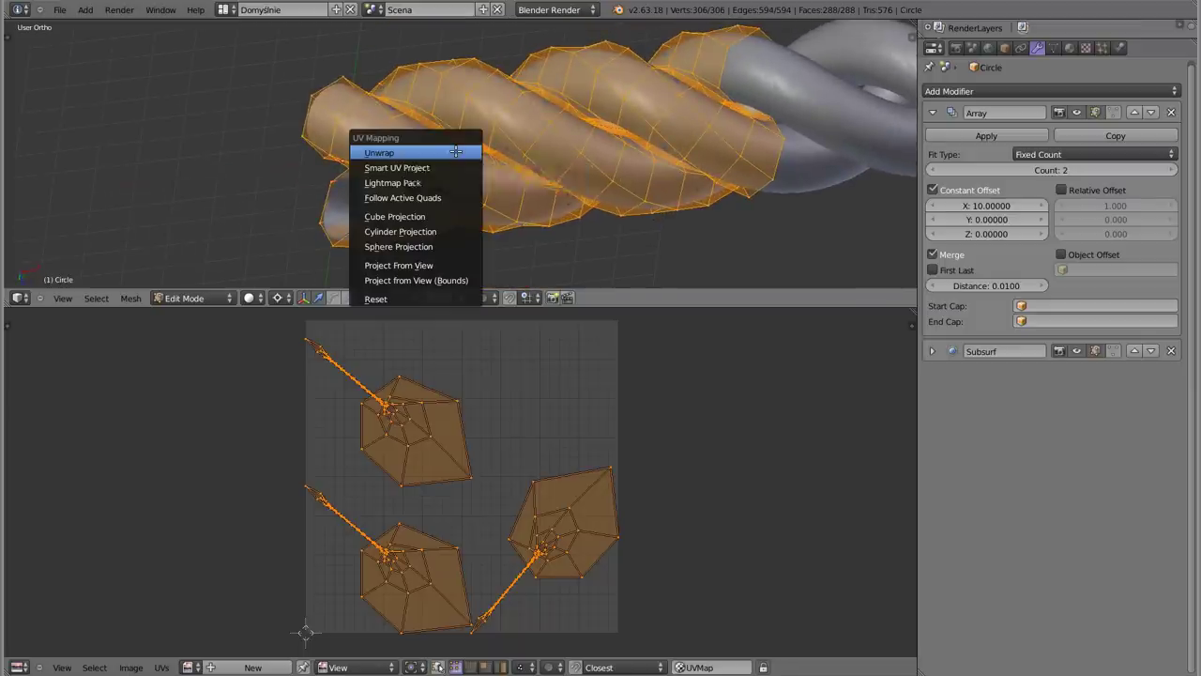
left_click(456, 151)
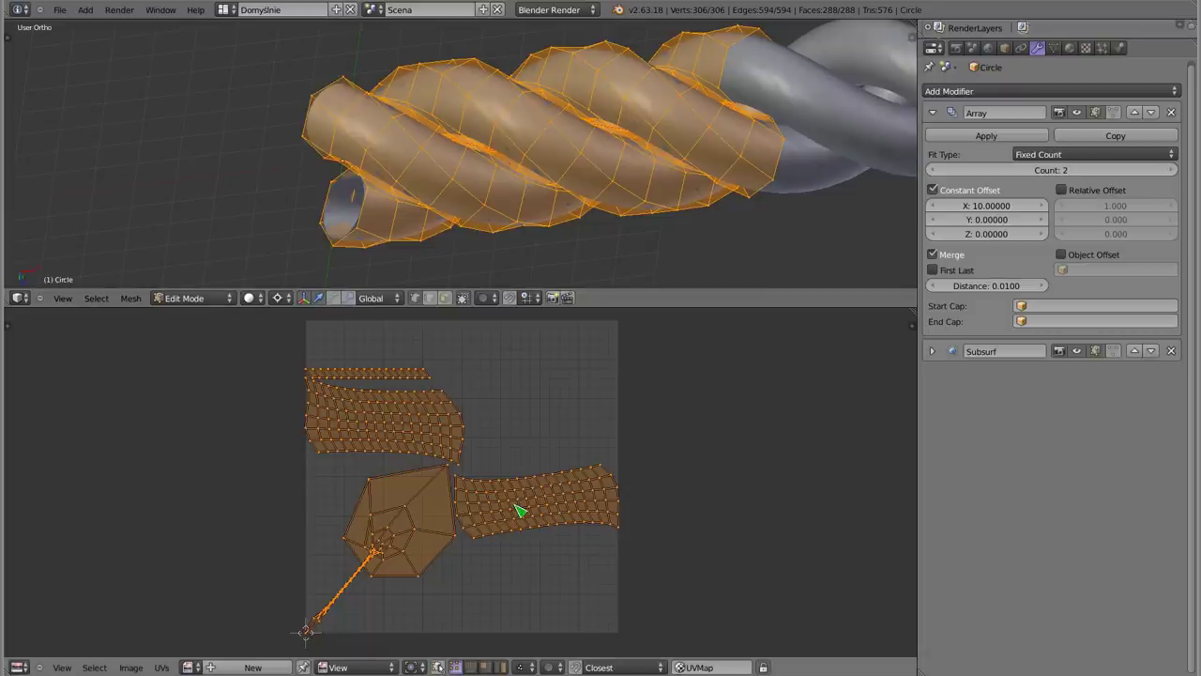
mouse_move(488, 141)
middle_mouse_down()
mouse_move(599, 132)
mouse_move(583, 162)
middle_mouse_up()
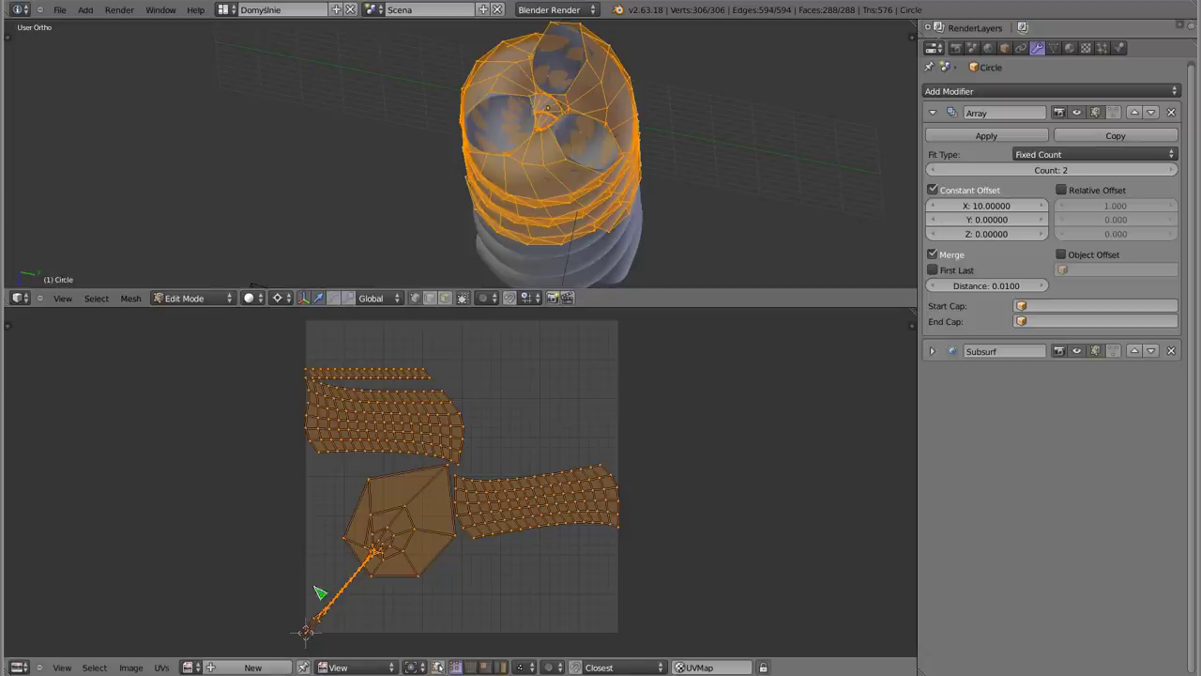
Select two vertices and their linked parts to see which UV islands they occupy
scroll(516, 143, "up", 2)
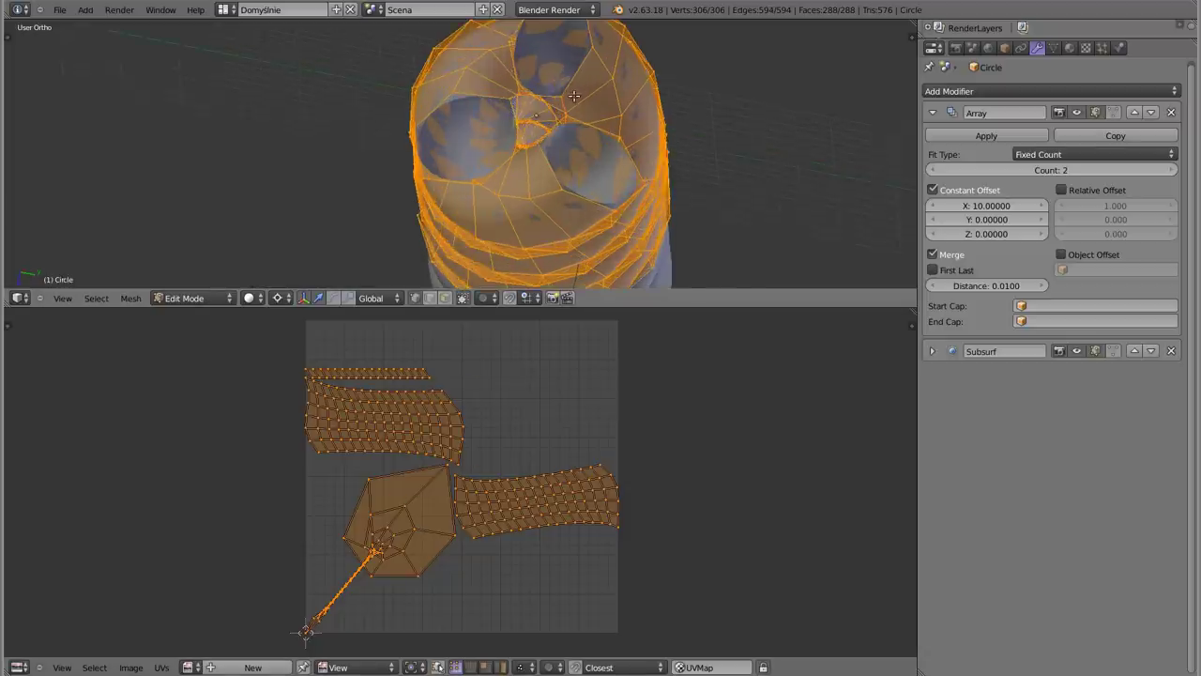
scroll(516, 143, "up", 3)
scroll(516, 142, "up", 3)
scroll(516, 142, "down", 2)
key("a")
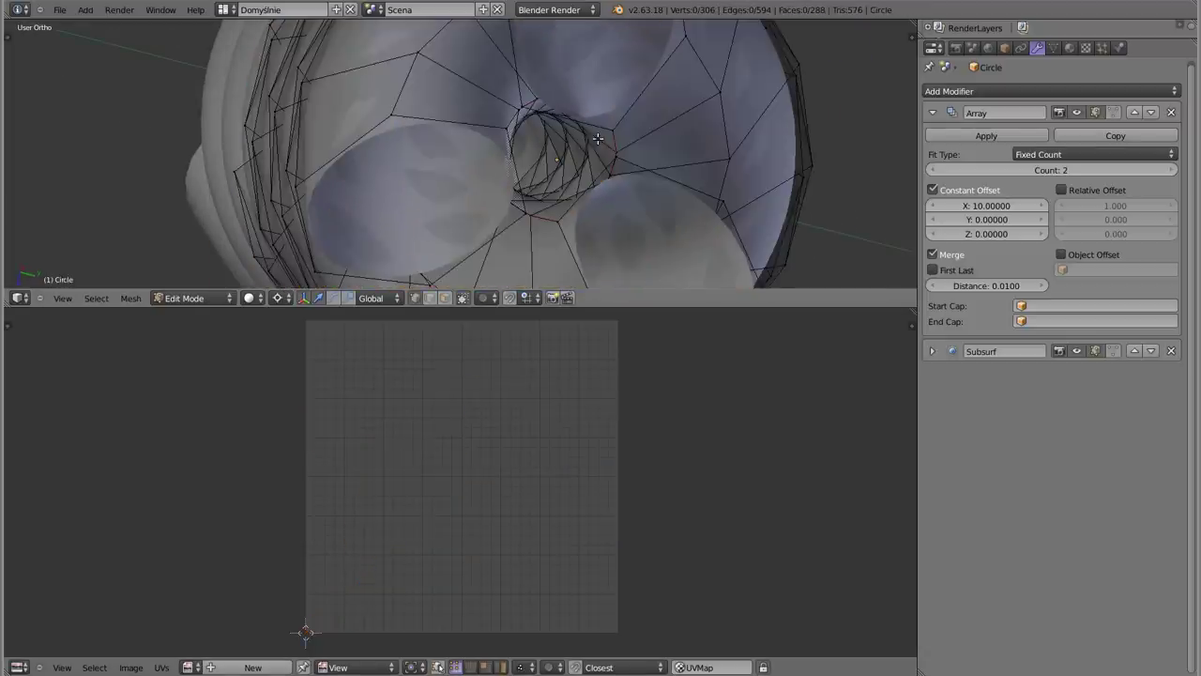
scroll(655, 118, "up", 2)
mouse_move(655, 117)
middle_mouse_down()
mouse_move(682, 105)
mouse_move(604, 95)
mouse_move(478, 126)
middle_mouse_up()
right_click(333, 167)
right_click(484, 67, "shift")
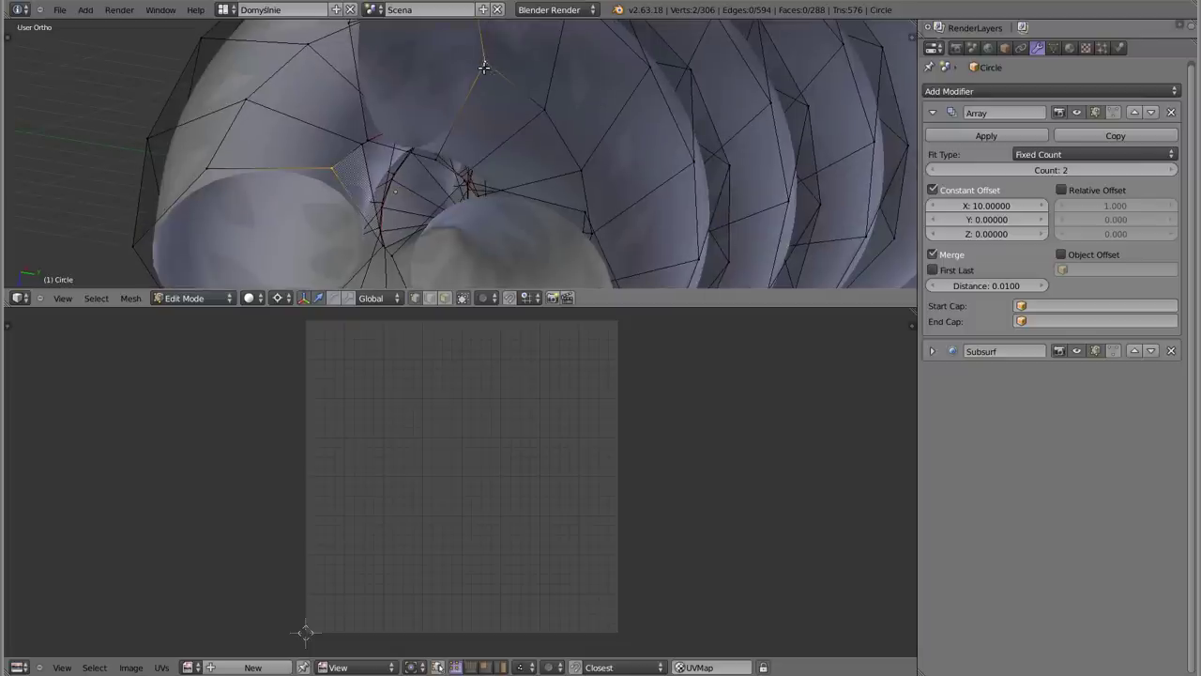
key("ctrl+l")
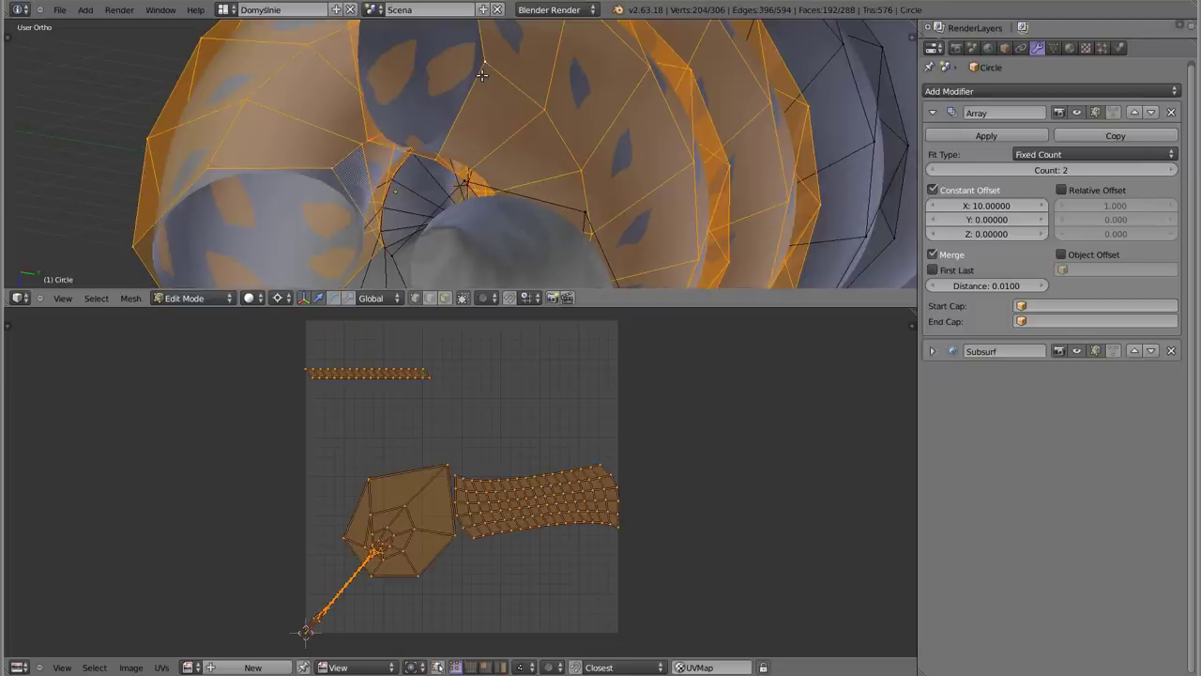
key("a")
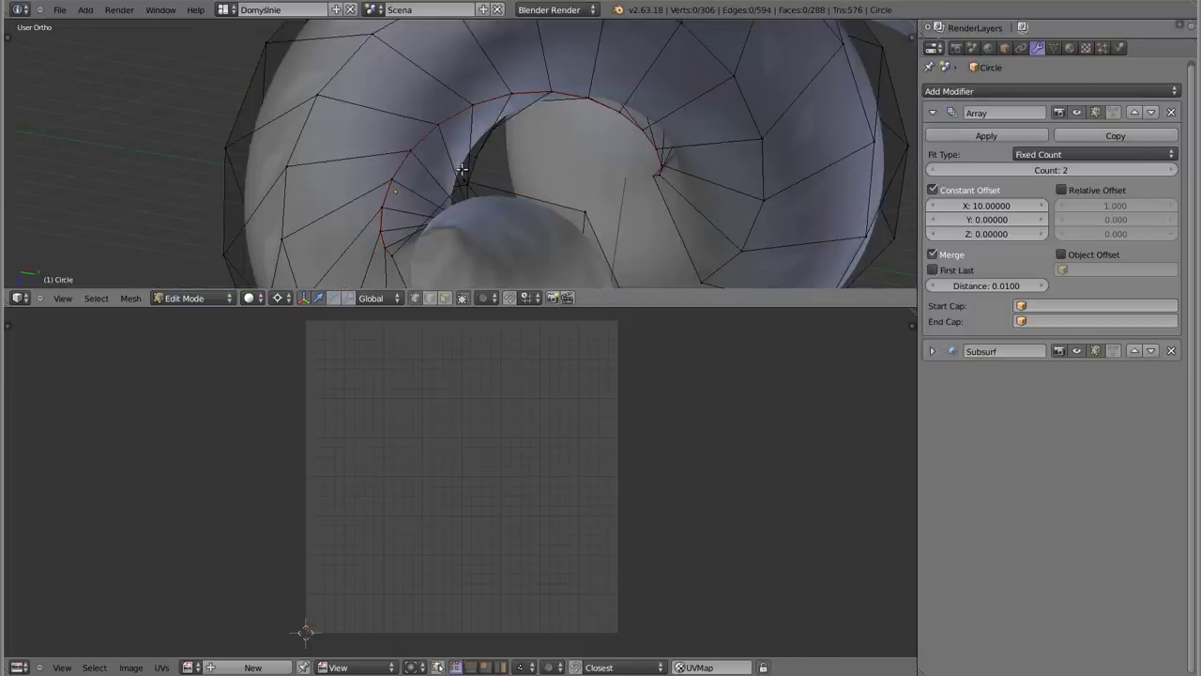
Select individual linked tube pieces in turn to inspect each one's UV island
scroll(461, 169, "down", 2)
scroll(430, 140, "down", 3)
scroll(436, 155, "down", 3)
mouse_move(436, 155)
middle_mouse_down()
mouse_move(437, 103)
mouse_move(365, 64)
mouse_move(305, 231)
mouse_move(453, 277)
mouse_move(316, 166)
mouse_move(379, 99)
mouse_move(381, 197)
mouse_move(400, 164)
middle_mouse_up()
key("l")
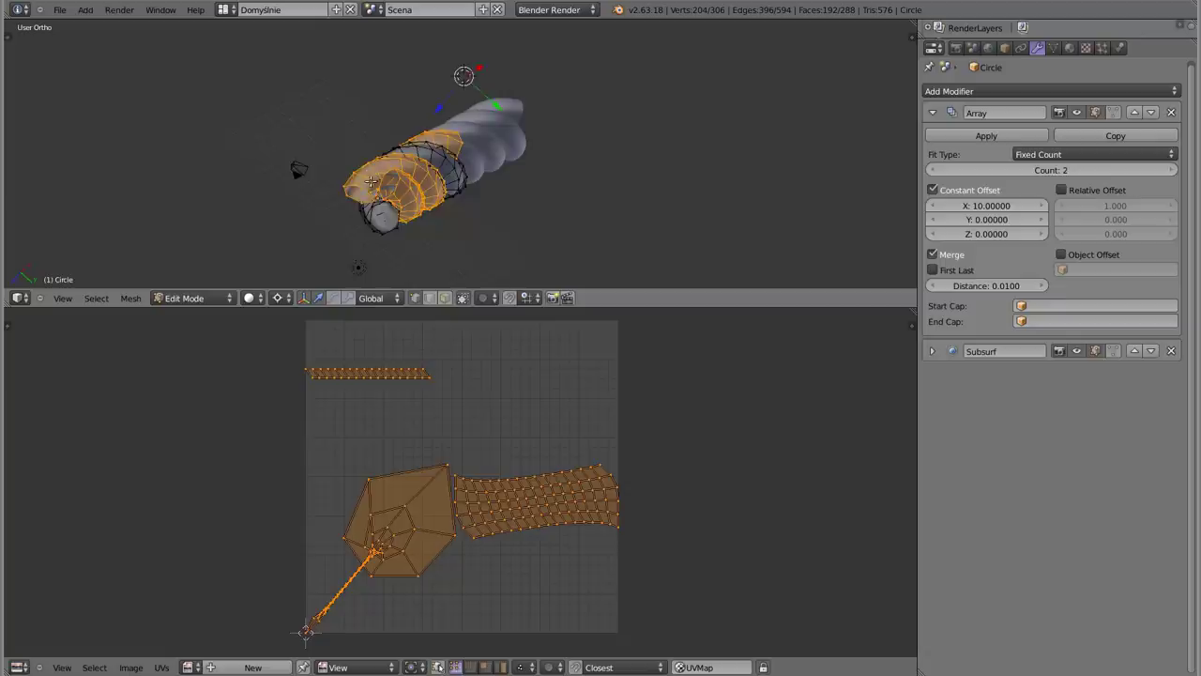
scroll(394, 159, "up", 2)
scroll(413, 150, "up", 2)
scroll(425, 144, "up", 2)
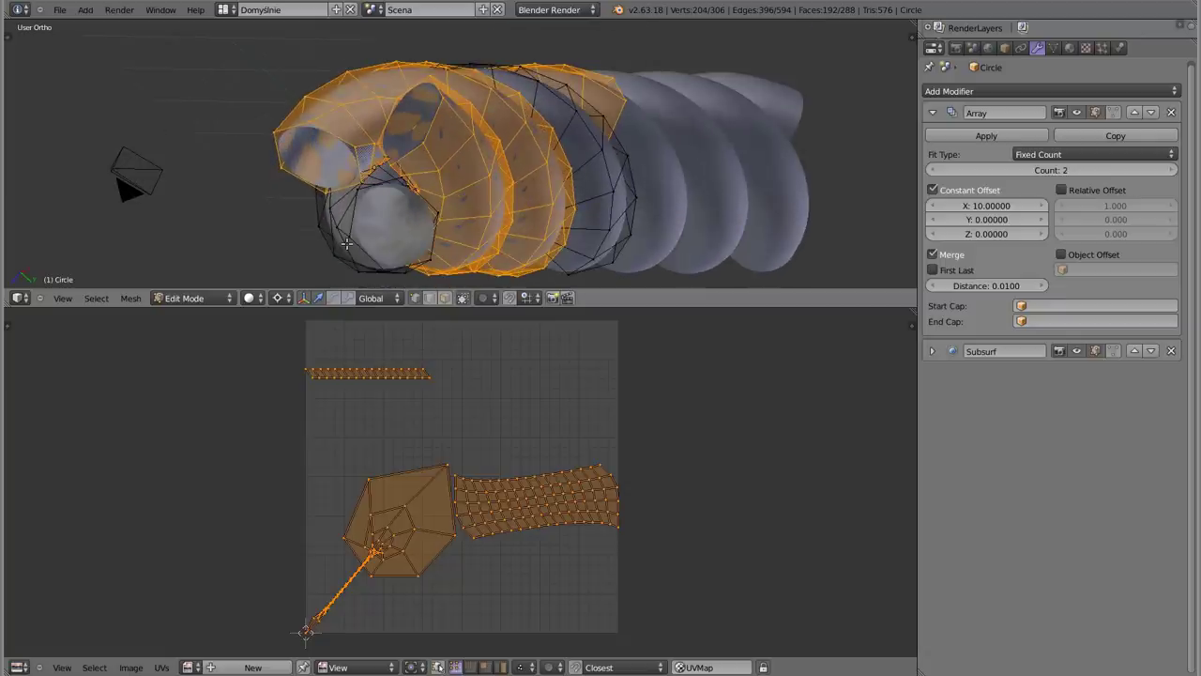
right_click(350, 238)
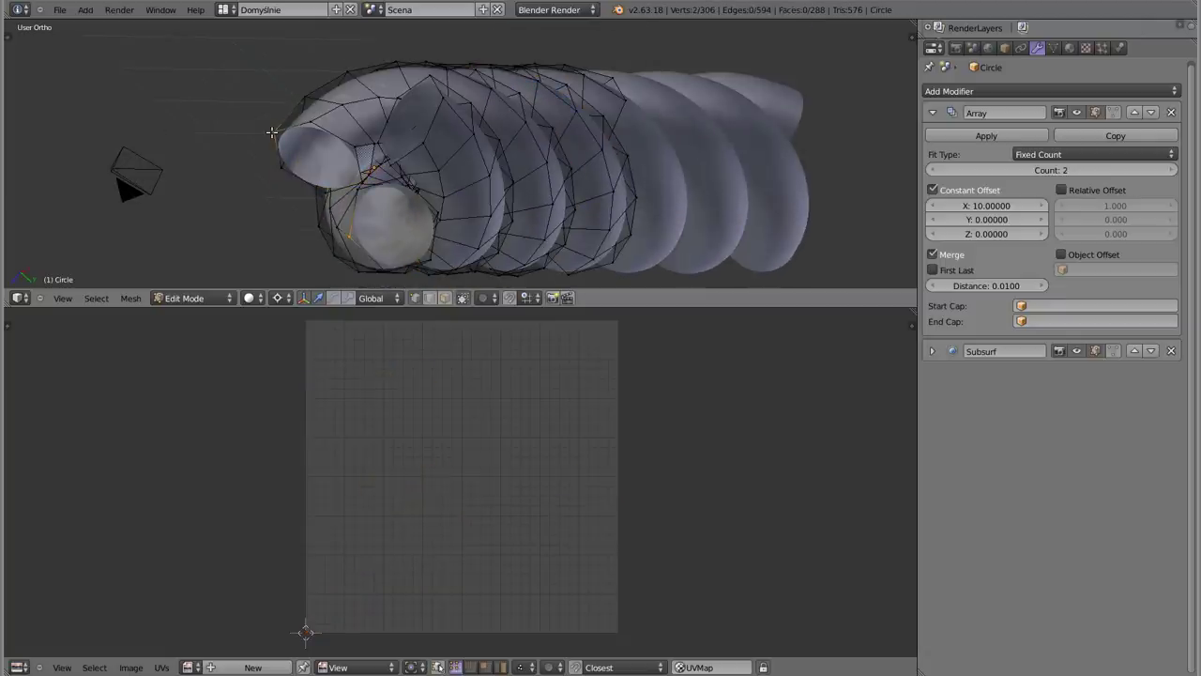
key("ctrl+l")
key("a")
mouse_move(271, 132)
middle_mouse_down()
mouse_move(427, 218)
mouse_move(353, 212)
mouse_move(550, 182)
mouse_move(622, 134)
mouse_move(423, 177)
mouse_move(518, 214)
middle_mouse_up()
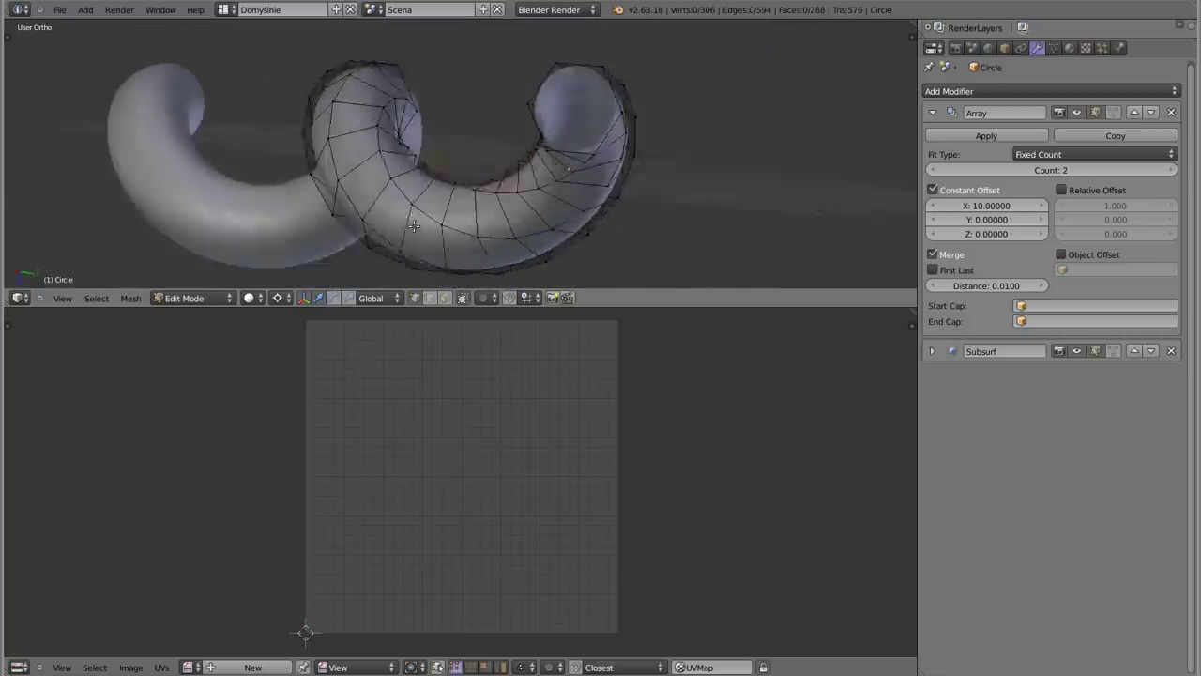
key("l")
key("a")
Clear the seam from the edge loop running lengthwise along the tube
right_click(522, 201, "alt")
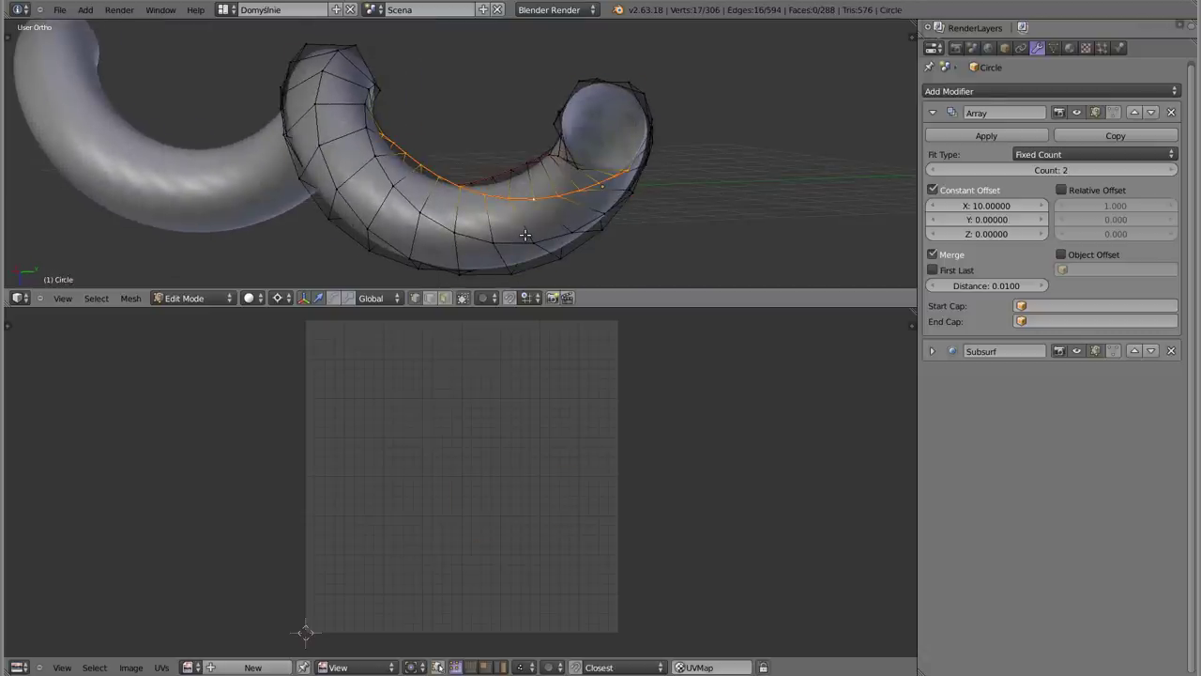
key("ctrl+e")
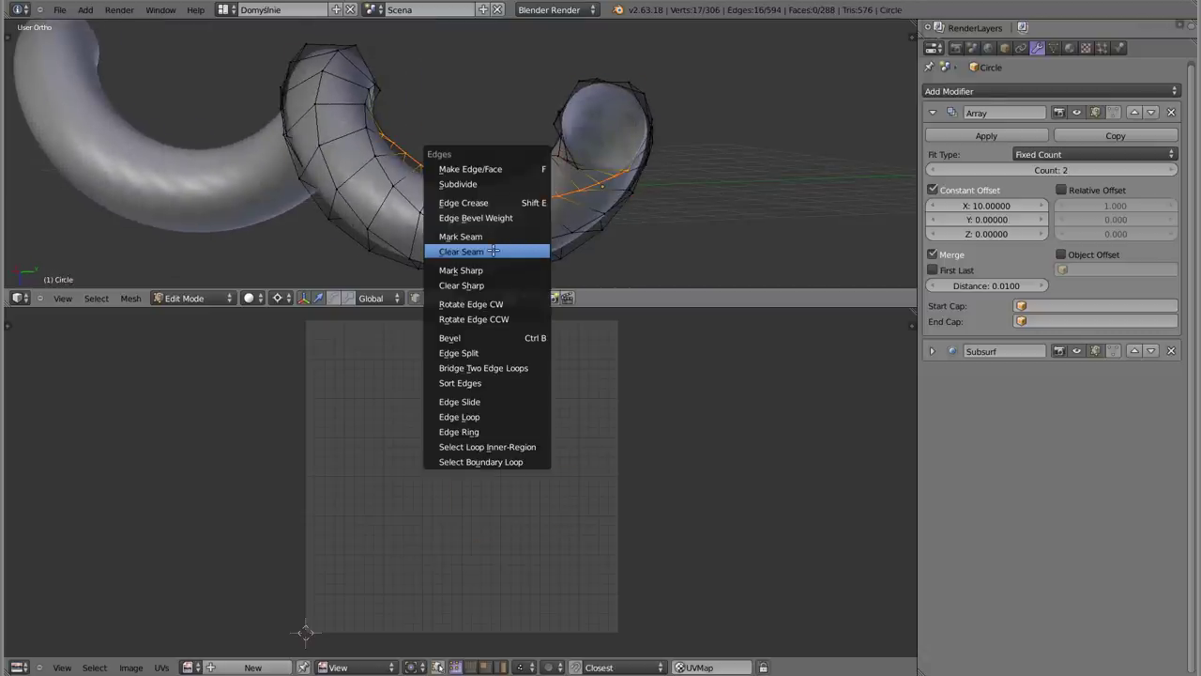
left_click(492, 249)
key("a")
mouse_move(493, 249)
middle_mouse_down()
mouse_move(370, 242)
mouse_move(320, 214)
middle_mouse_up()
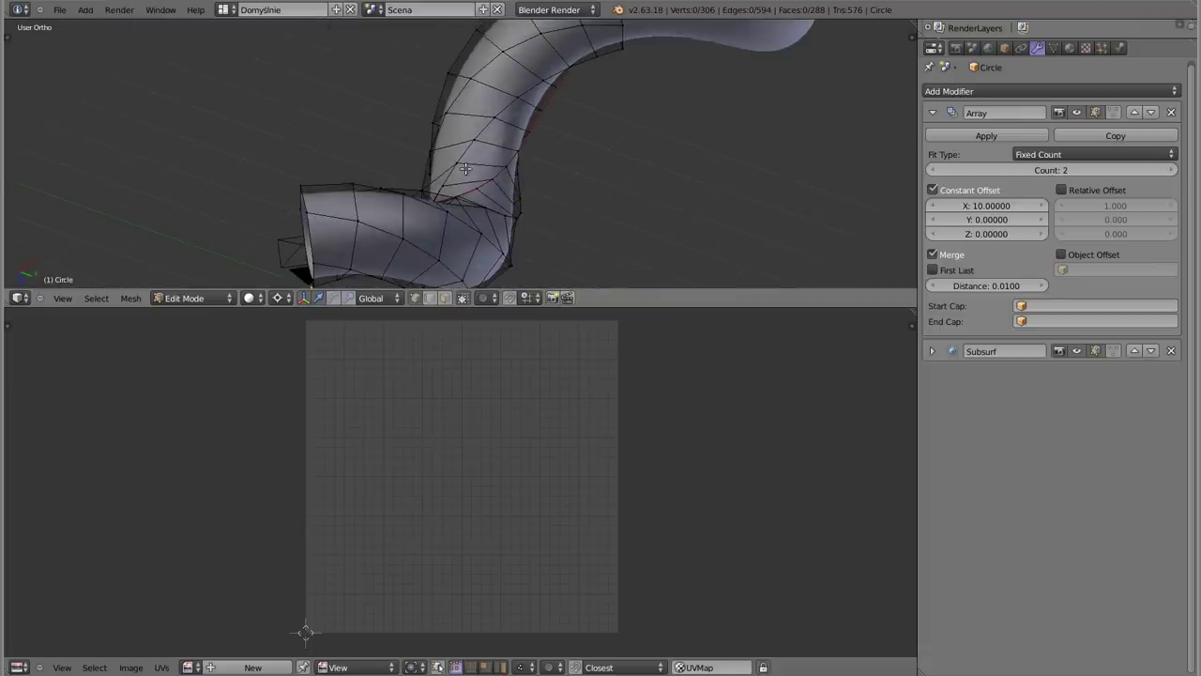
Recheck the UV islands of linked tube pieces from several viewing angles
key("l")
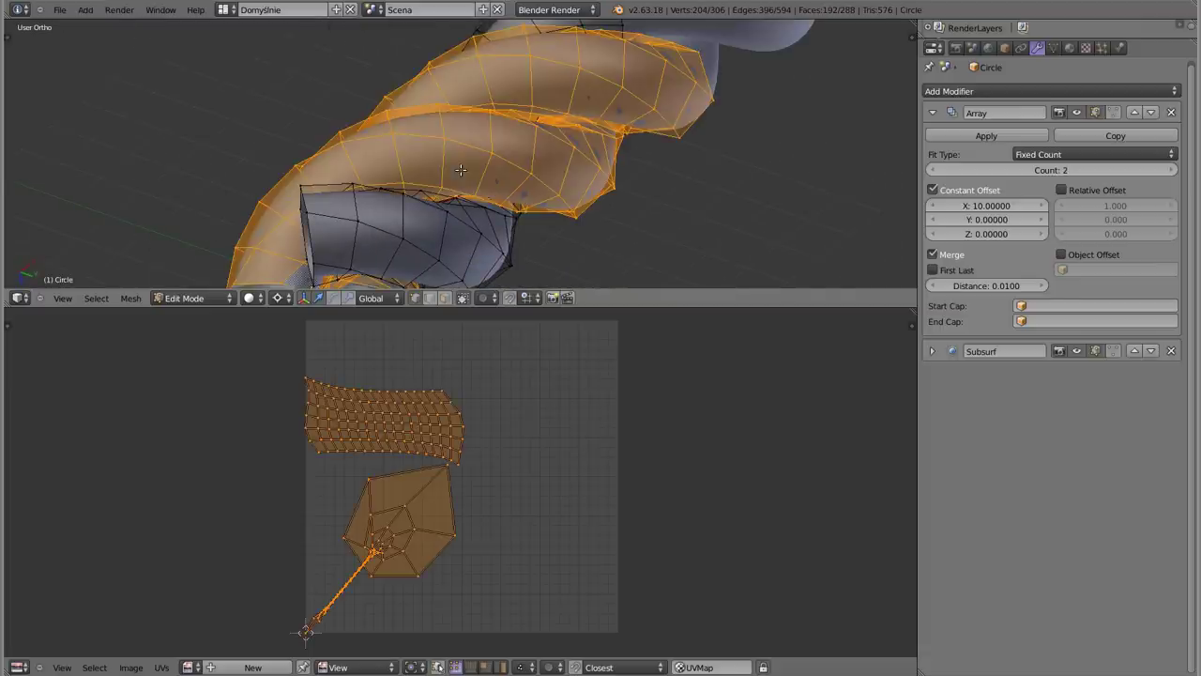
middle_click_drag(419, 194, 452, 174)
key("a")
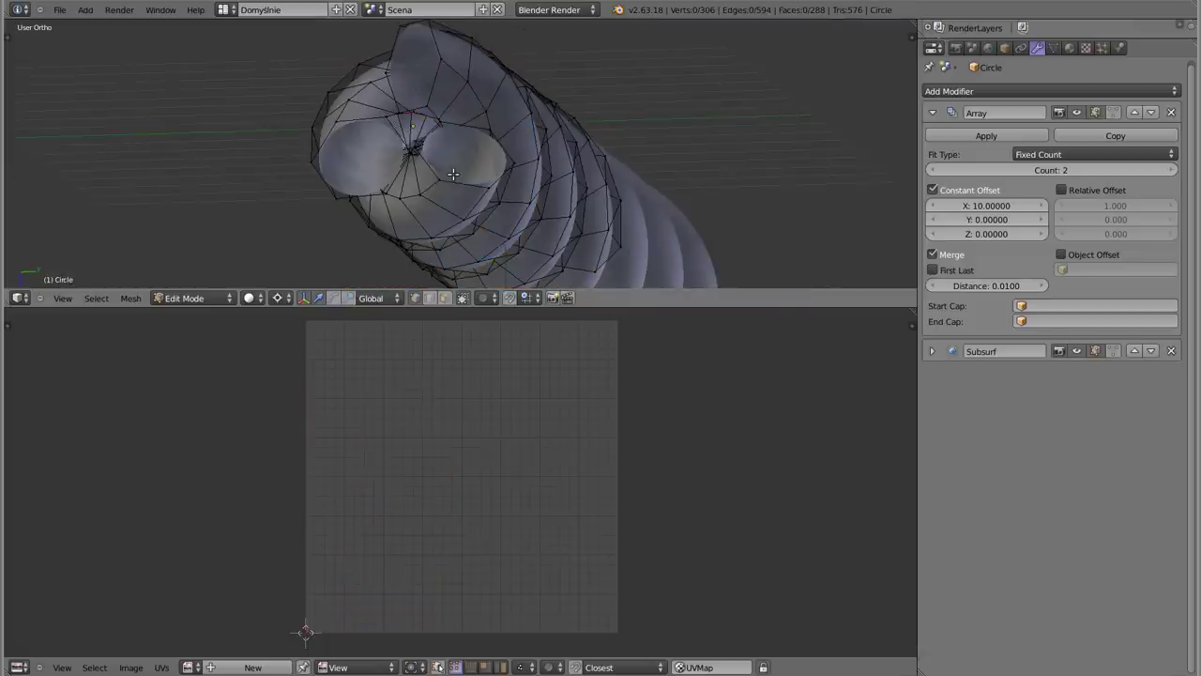
right_click(424, 114)
key("l")
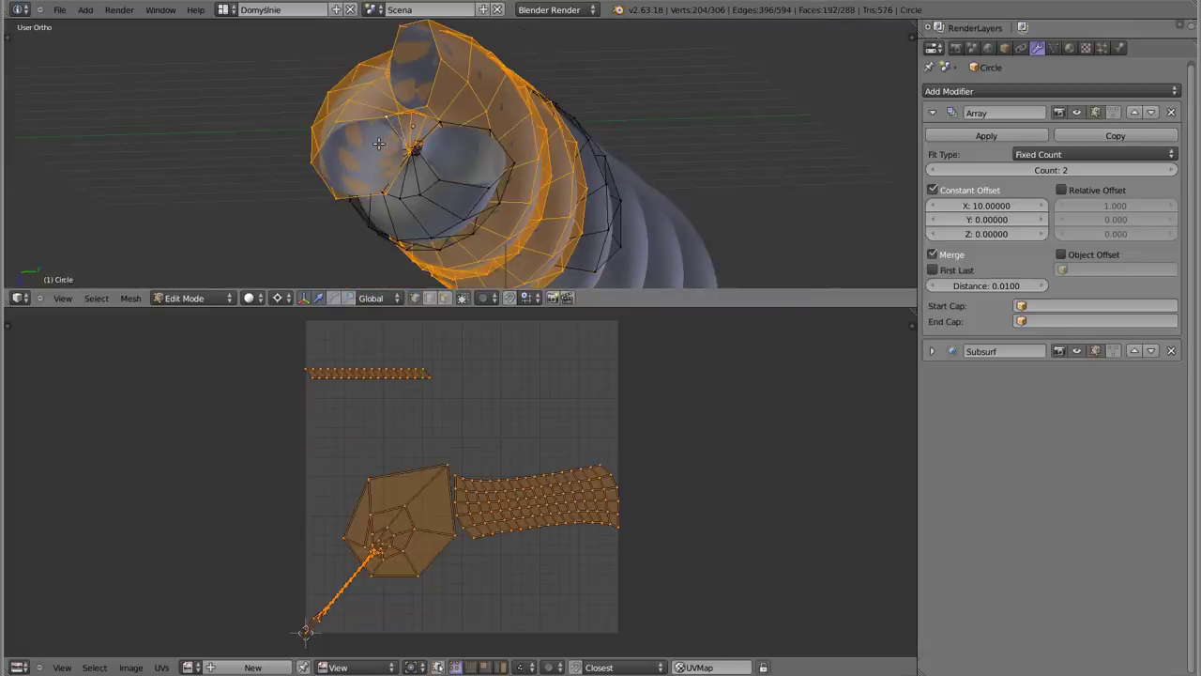
key("a")
middle_click_drag(378, 143, 416, 142)
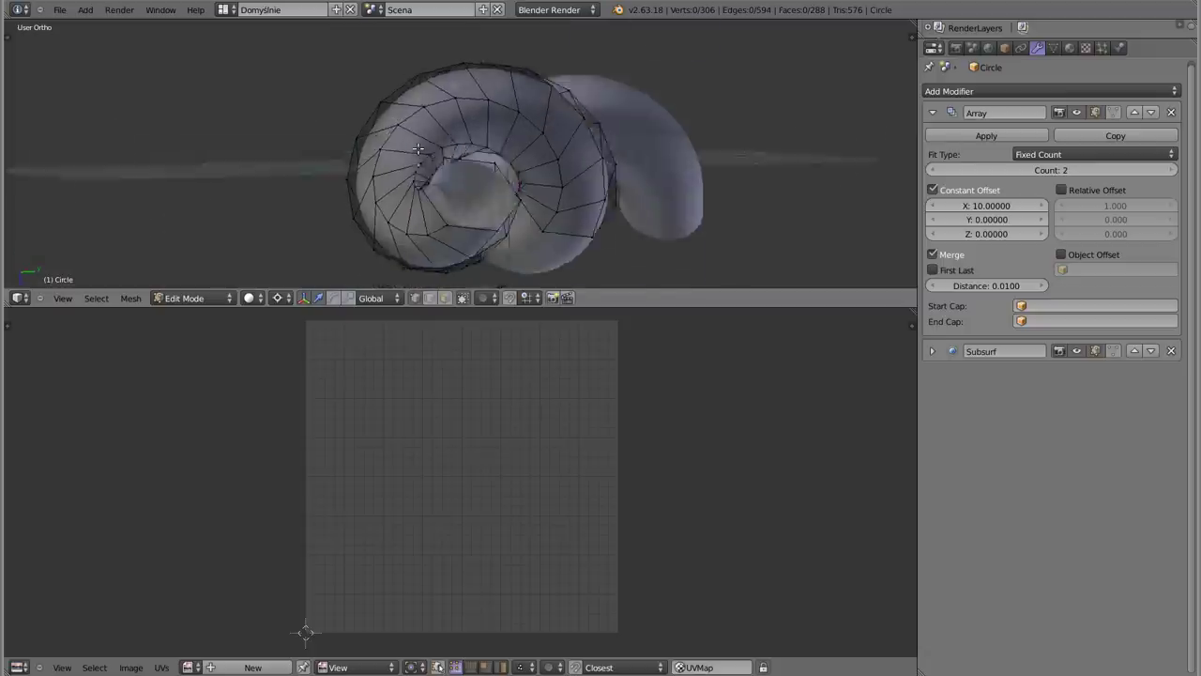
key("l")
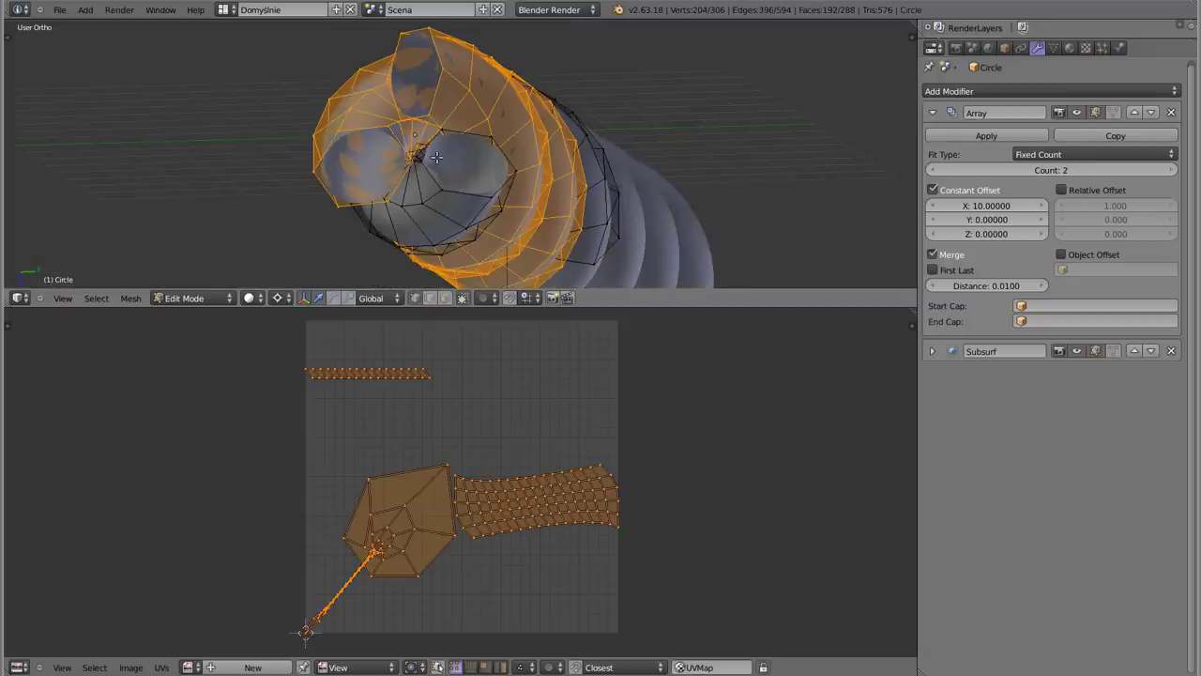
mouse_move(461, 152)
middle_mouse_down()
mouse_move(483, 122)
mouse_move(571, 150)
mouse_move(601, 123)
mouse_move(571, 136)
middle_mouse_up()
right_click(482, 122)
right_click(455, 162)
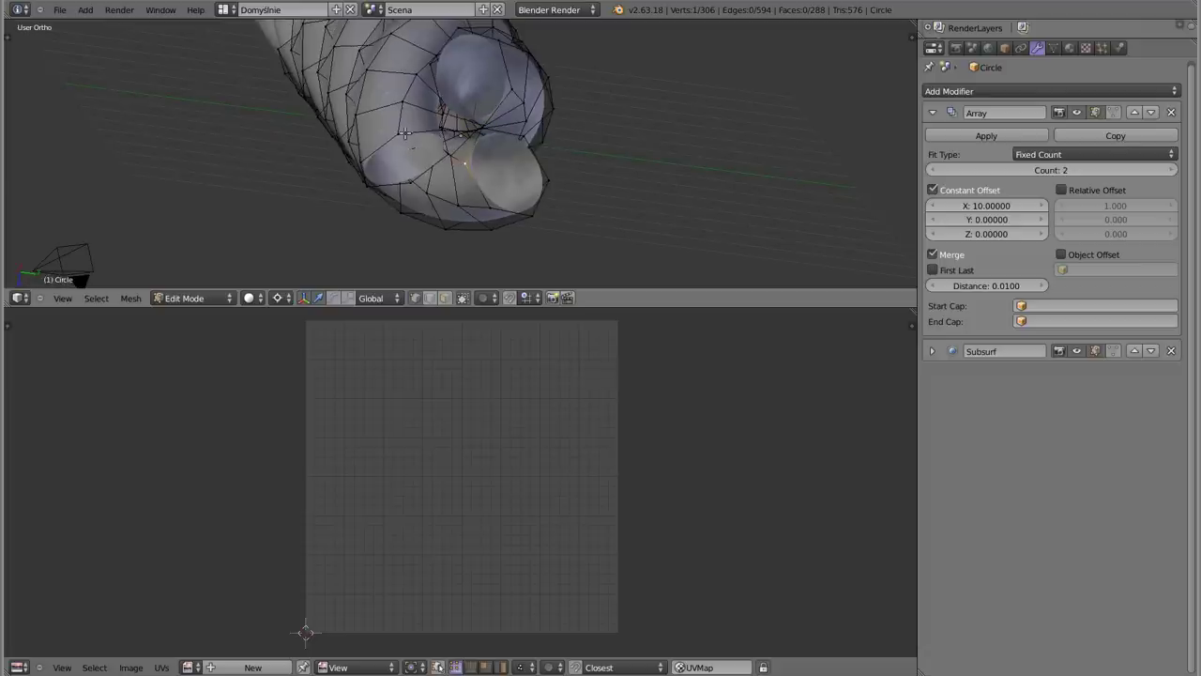
key("l")
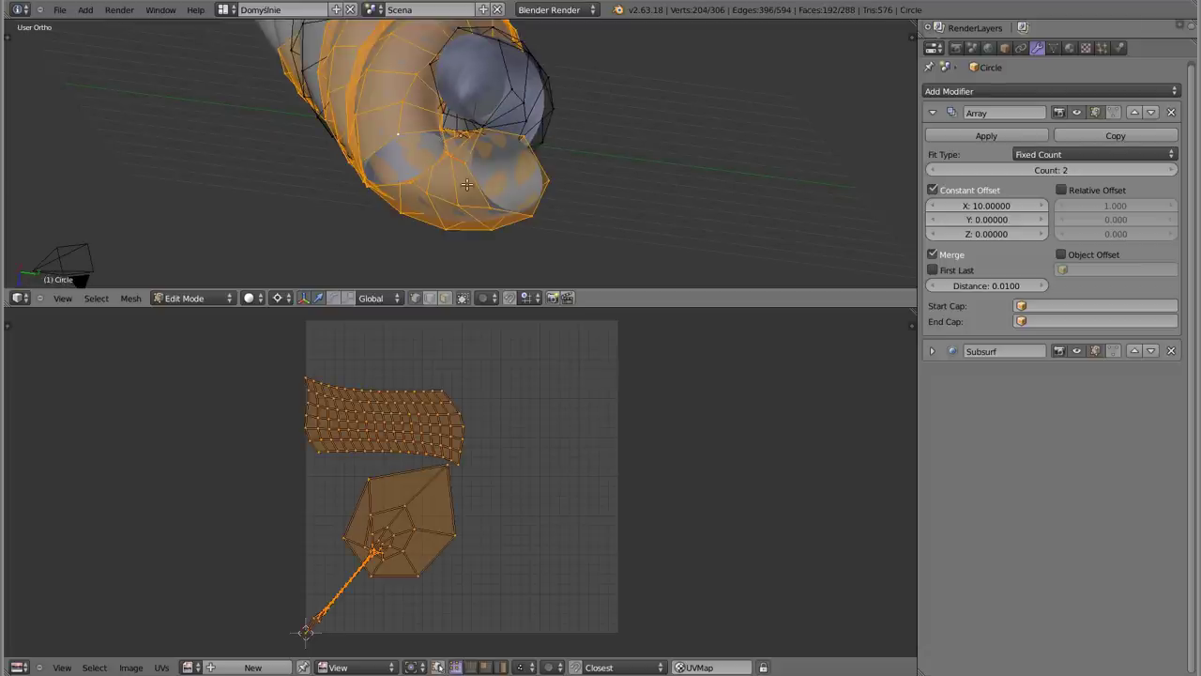
key("a")
mouse_move(495, 193)
middle_mouse_down()
mouse_move(456, 174)
mouse_move(536, 121)
mouse_move(372, 119)
mouse_move(377, 161)
middle_mouse_up()
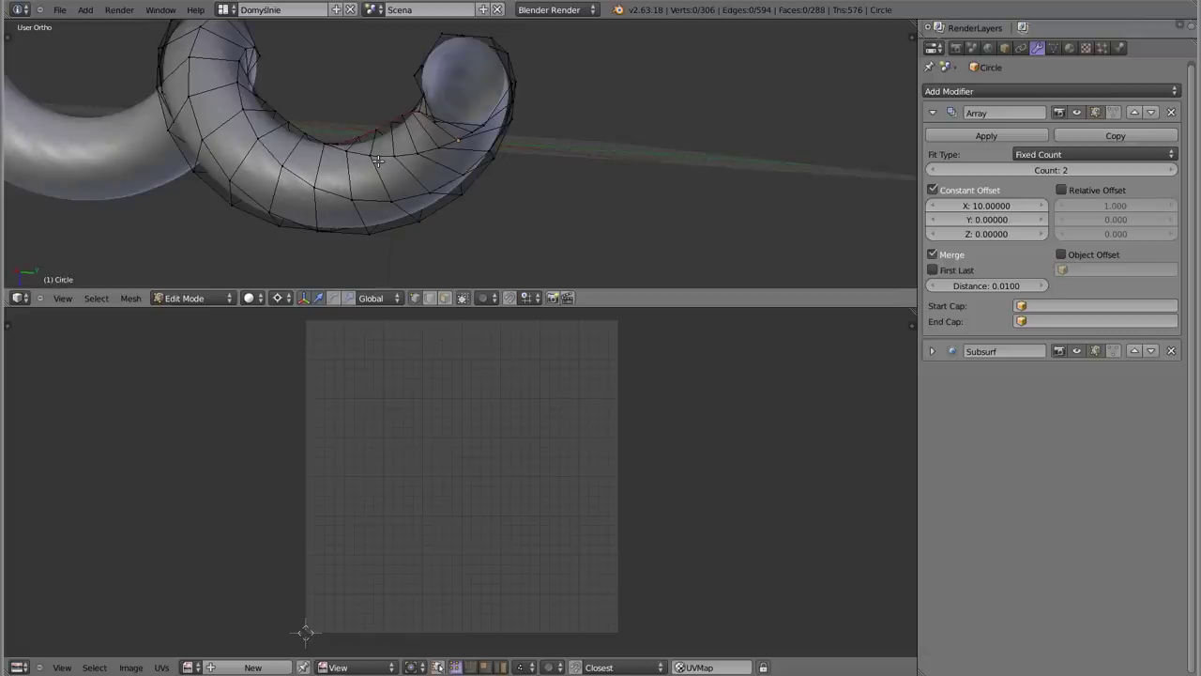
key("l")
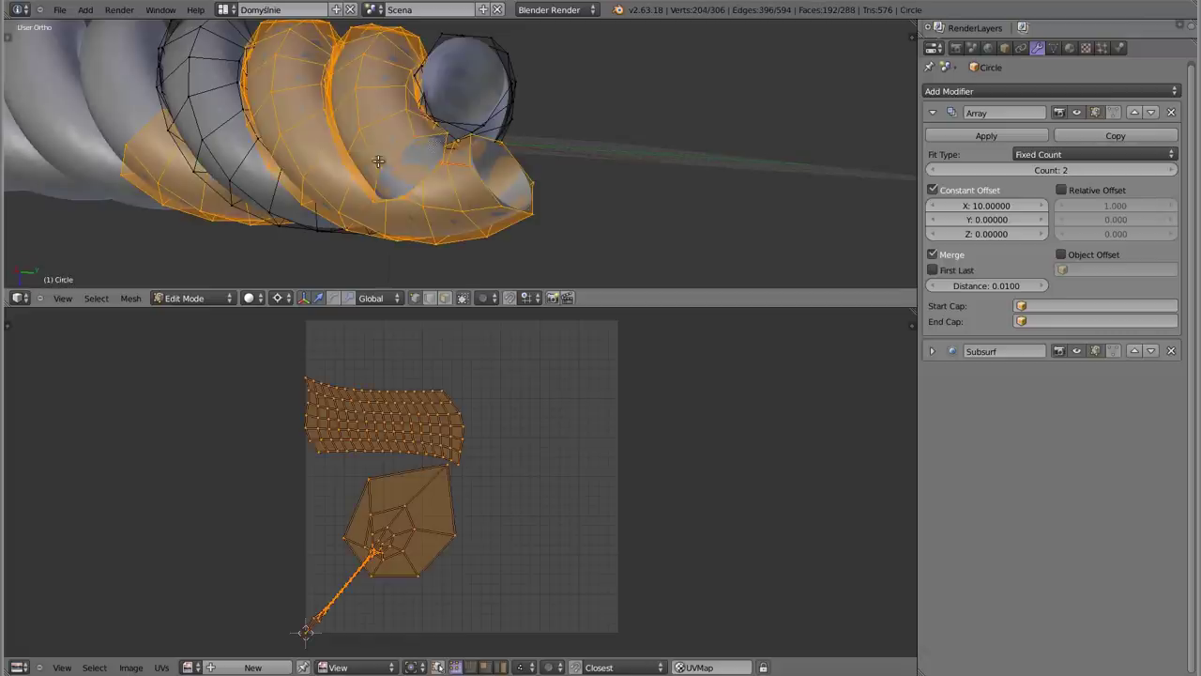
mouse_move(393, 138)
middle_mouse_down()
mouse_move(351, 204)
mouse_move(340, 155)
mouse_move(372, 160)
mouse_move(366, 152)
middle_mouse_up()
key("a")
scroll(383, 163, "up", 5)
Inspect two more linked strands' UVs, then select a lengthwise edge loop on a strand
right_click(403, 153)
scroll(340, 155, "down", 3)
right_click(438, 253, "shift")
key("ctrl+l")
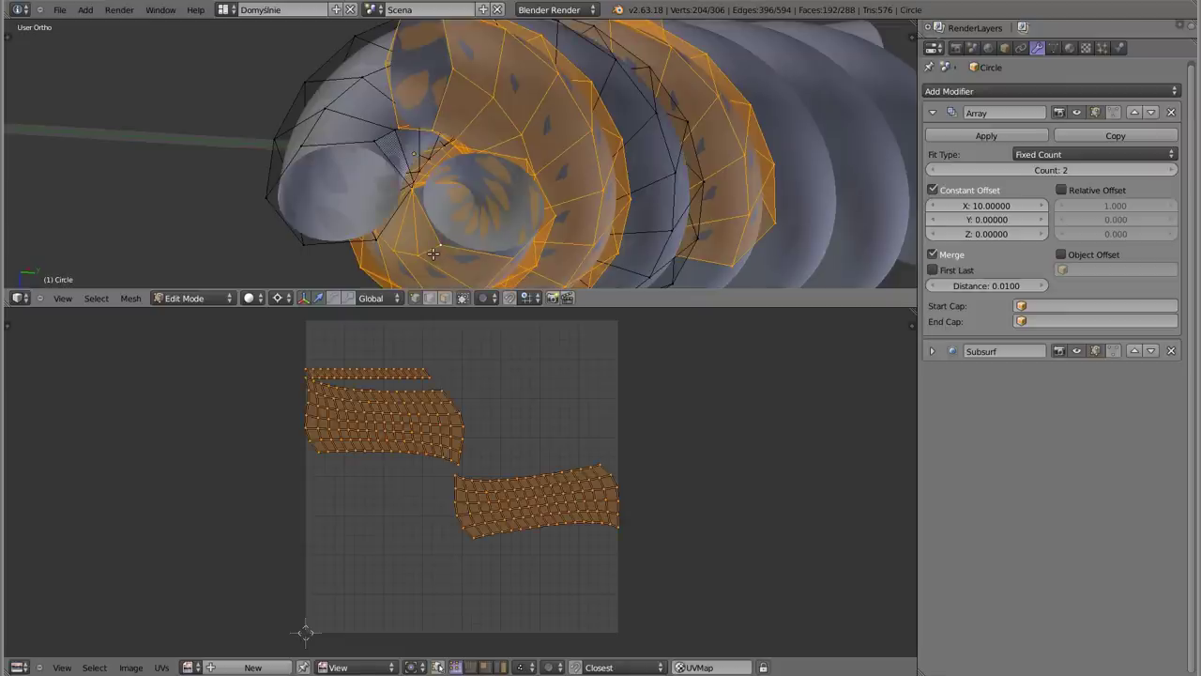
key("a")
mouse_move(433, 254)
middle_mouse_down()
mouse_move(528, 161)
mouse_move(429, 140)
mouse_move(522, 166)
mouse_move(382, 183)
middle_mouse_up()
key("l")
key("a")
right_click(392, 162, "alt")
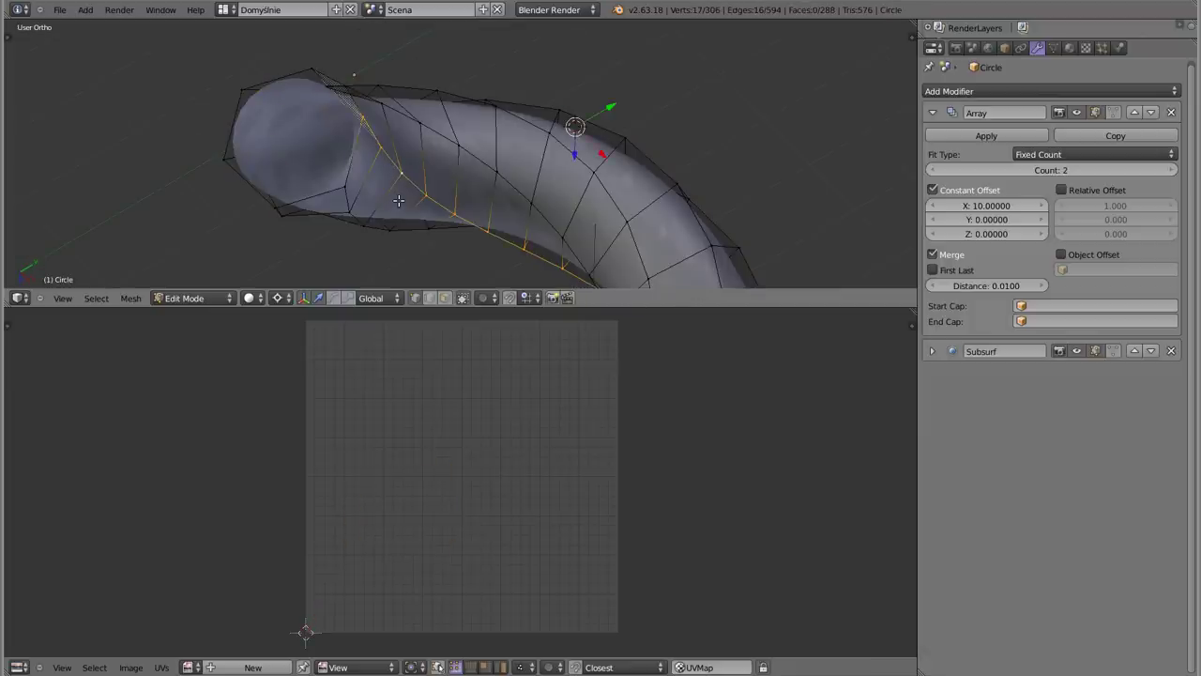
Mark the lengthwise loop as a seam, re-unwrap the whole rope, and enlarge the UV editor
key("ctrl+e")
left_click(385, 189)
key("a")
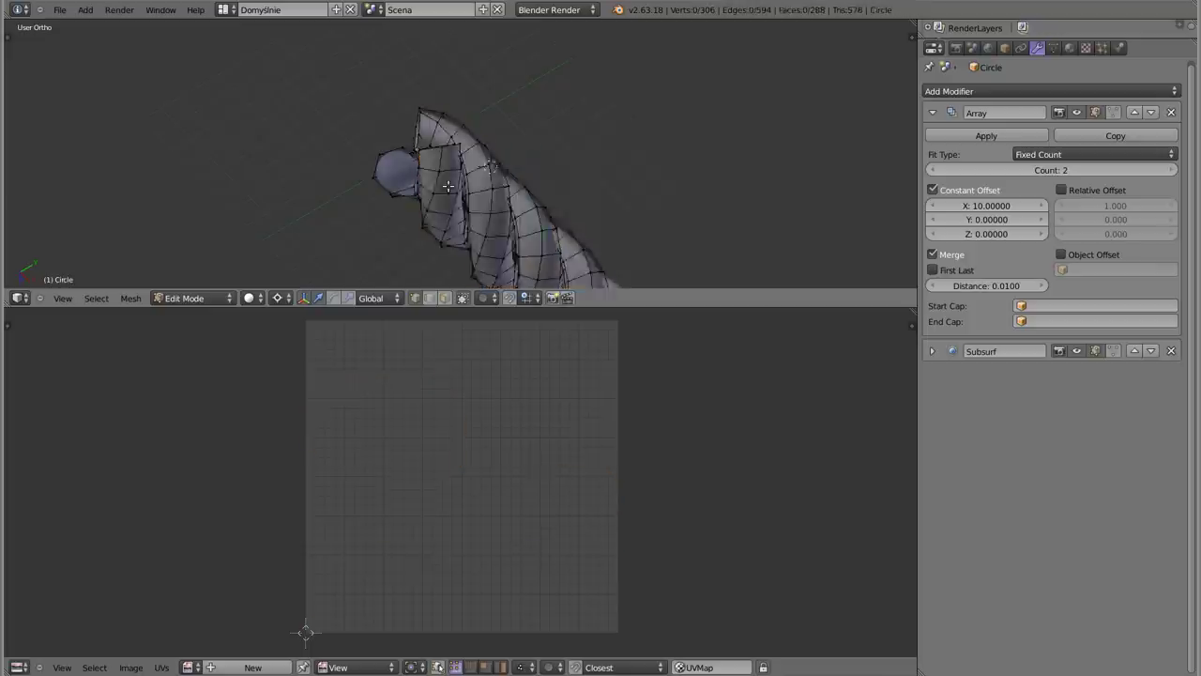
key("u")
left_click(429, 184)
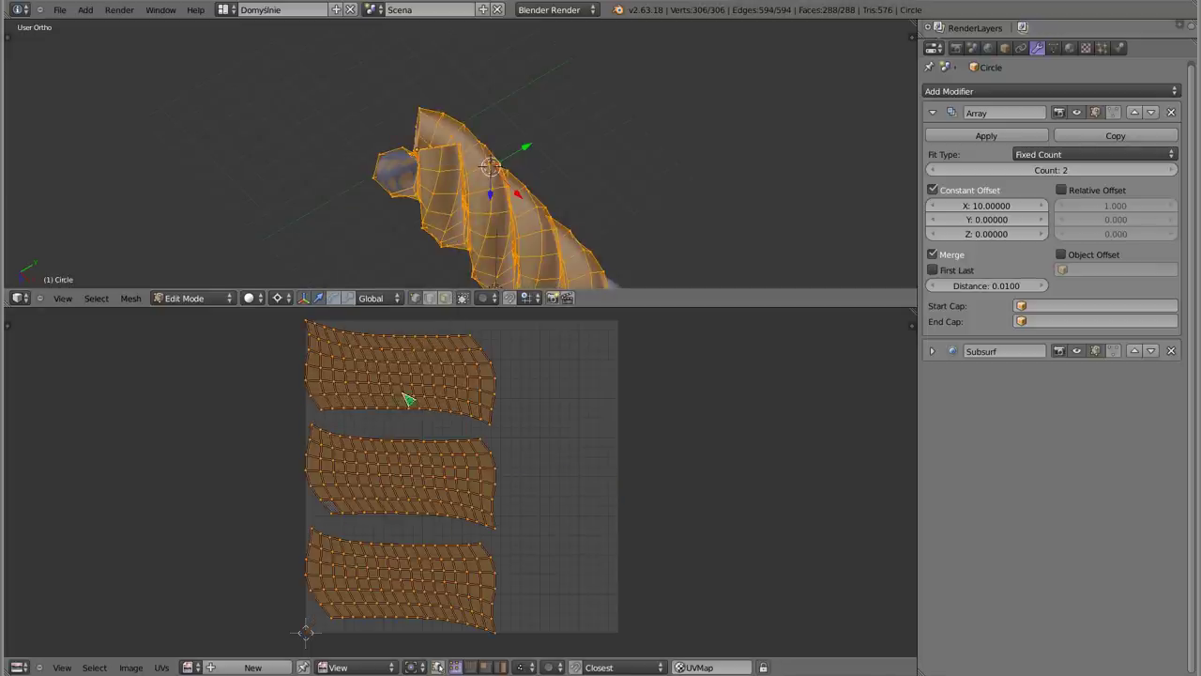
mouse_move(525, 225)
middle_mouse_down()
mouse_move(357, 182)
mouse_move(344, 208)
mouse_move(357, 192)
middle_mouse_up()
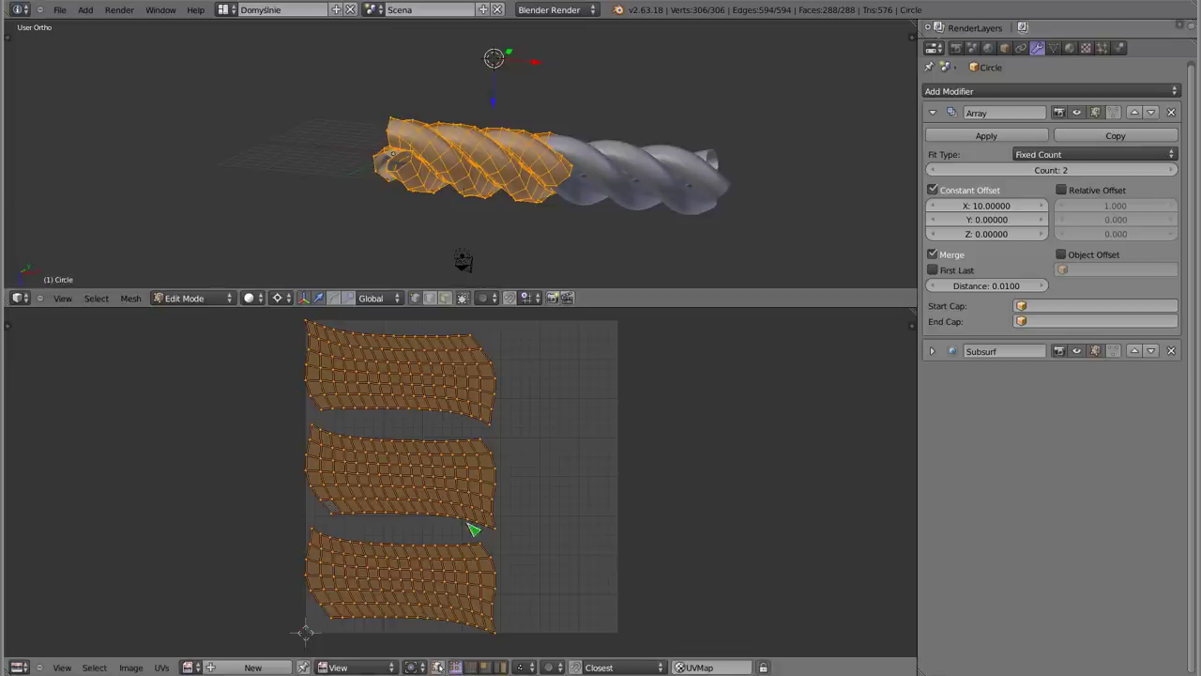
left_click_drag(659, 308, 655, 198)
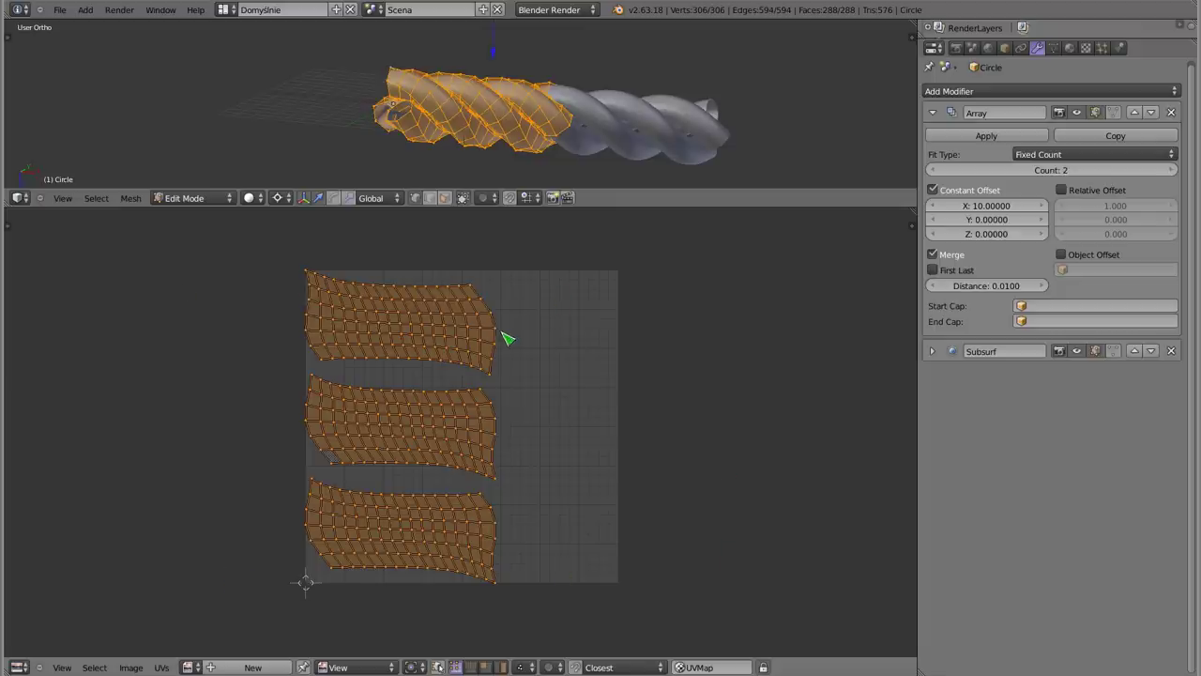
Open Various0539_1_S.png from the Blender/MATERIALS/rope folder in the UV/Image Editor
left_click(132, 667)
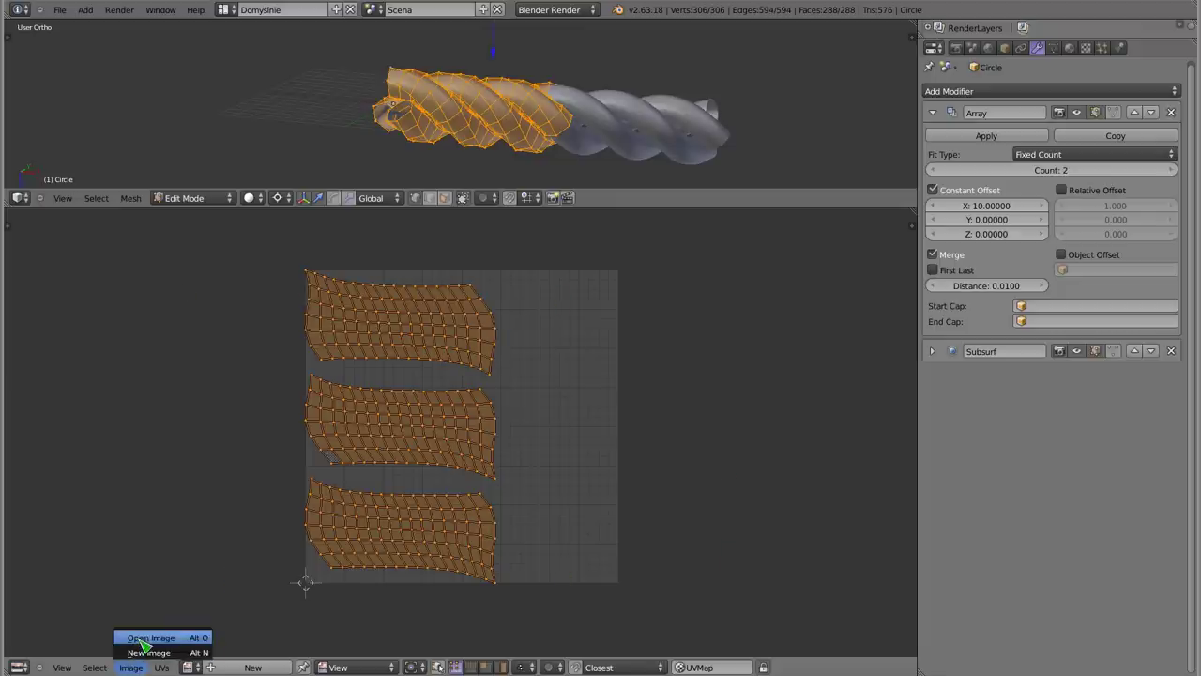
left_click(142, 641)
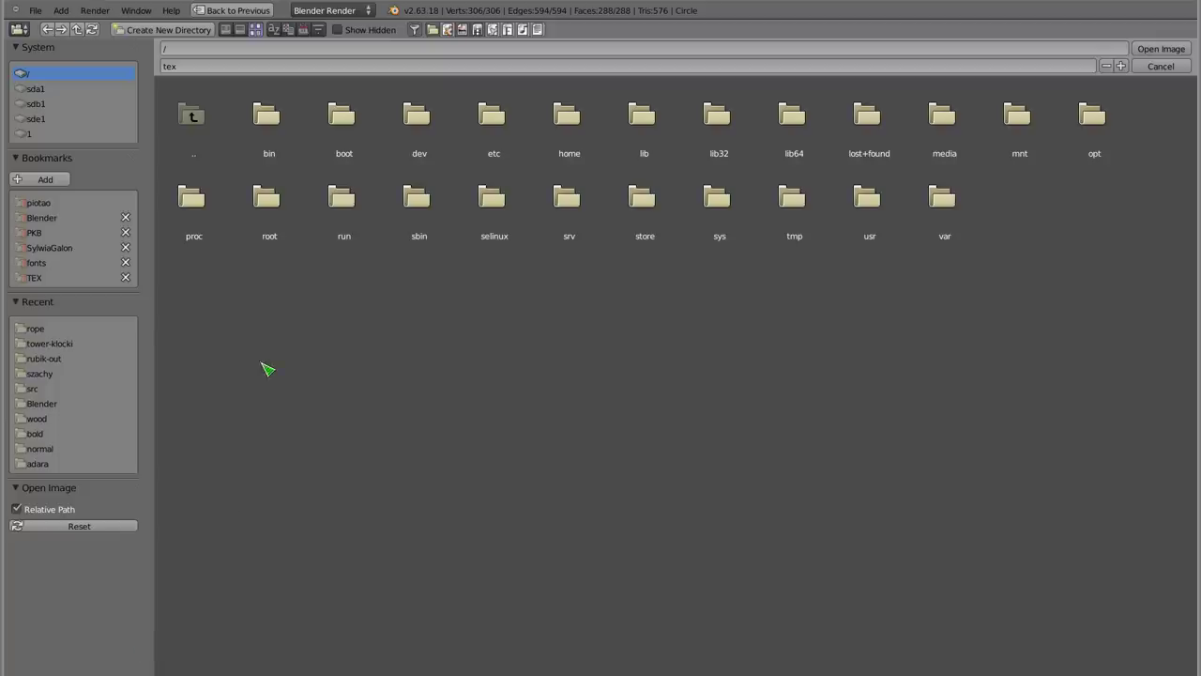
left_click(39, 202)
left_click(42, 218)
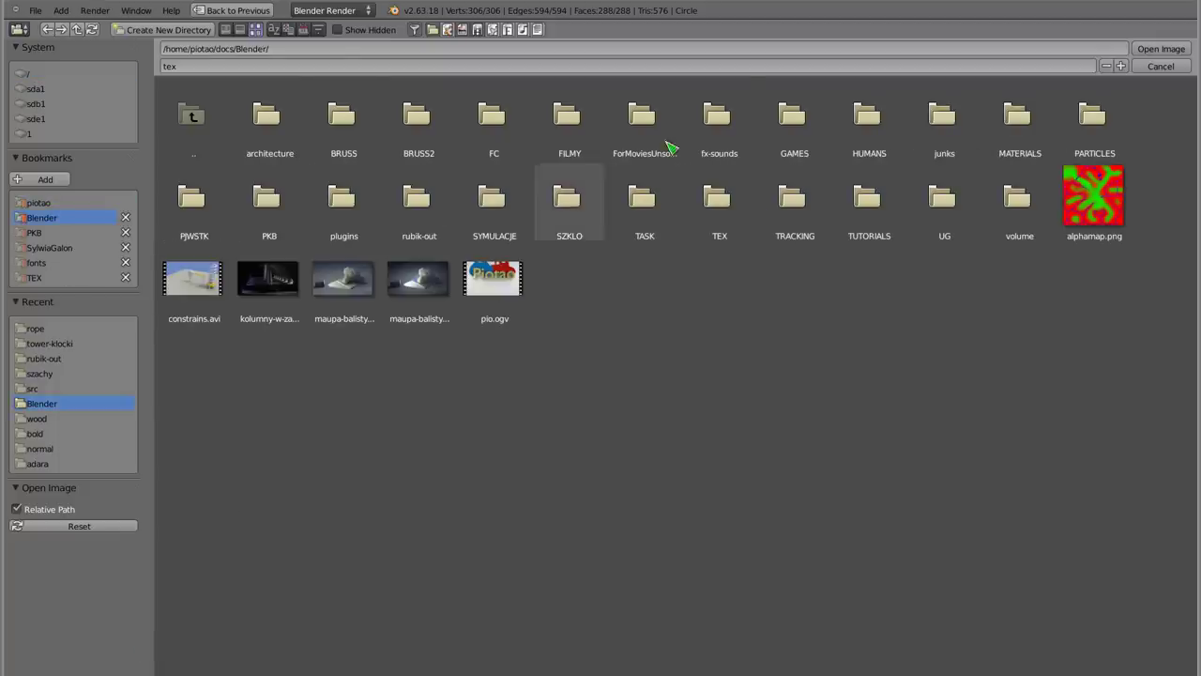
left_click(1024, 121)
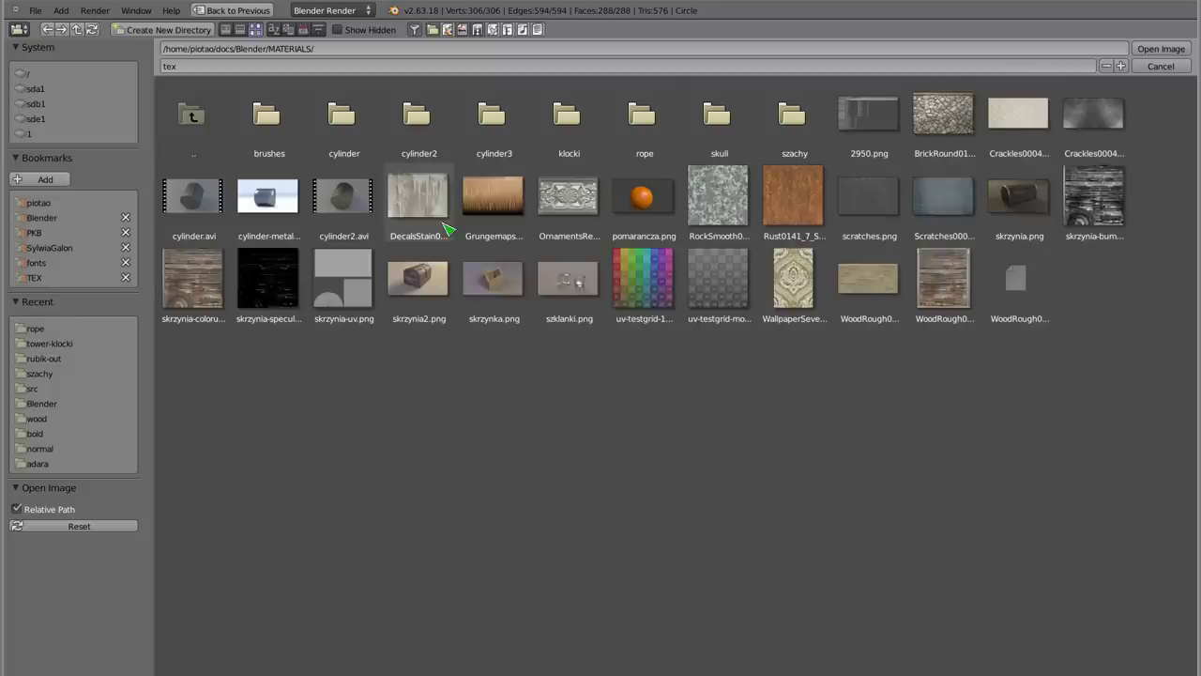
left_click(651, 130)
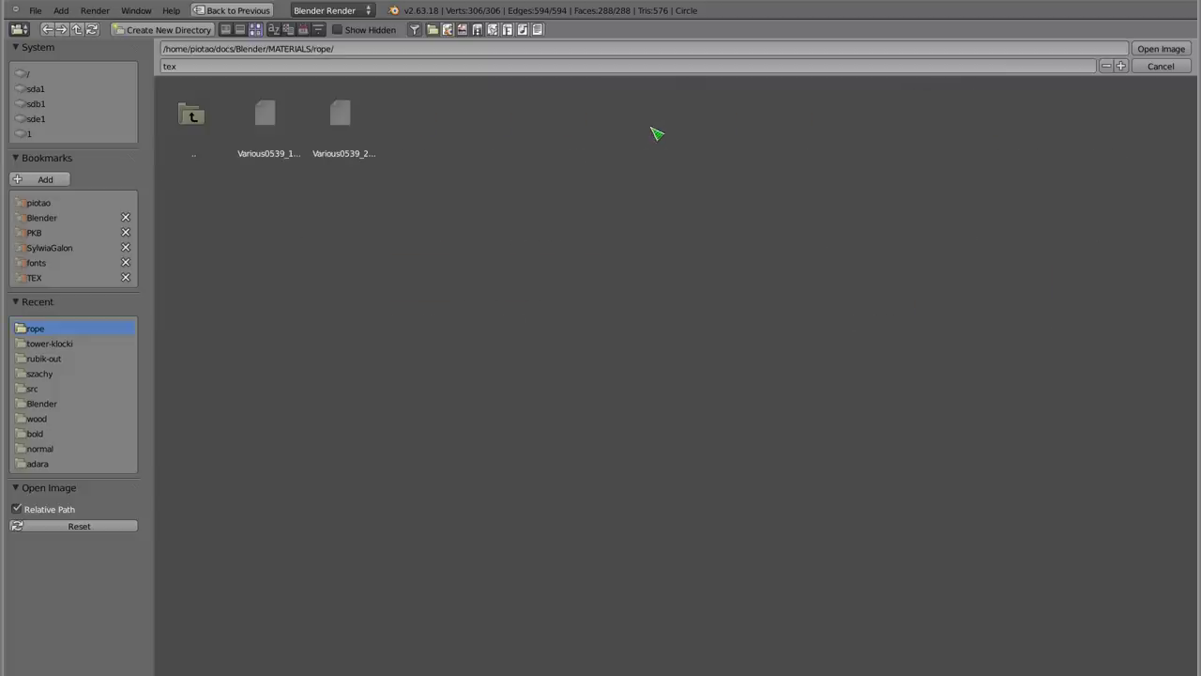
left_click(281, 138)
Load the Various0539_1_S.png rope image into the UV editor and enlarge the UV layout in view
left_click(1169, 52)
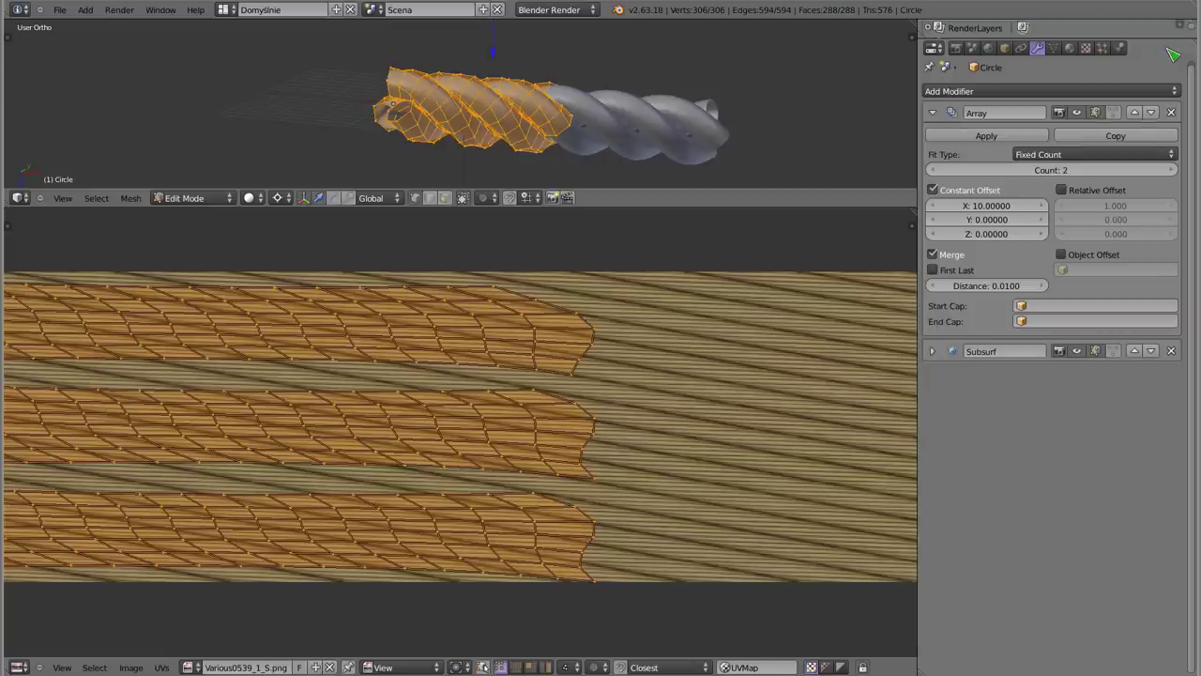
scroll(498, 327, "down", 3)
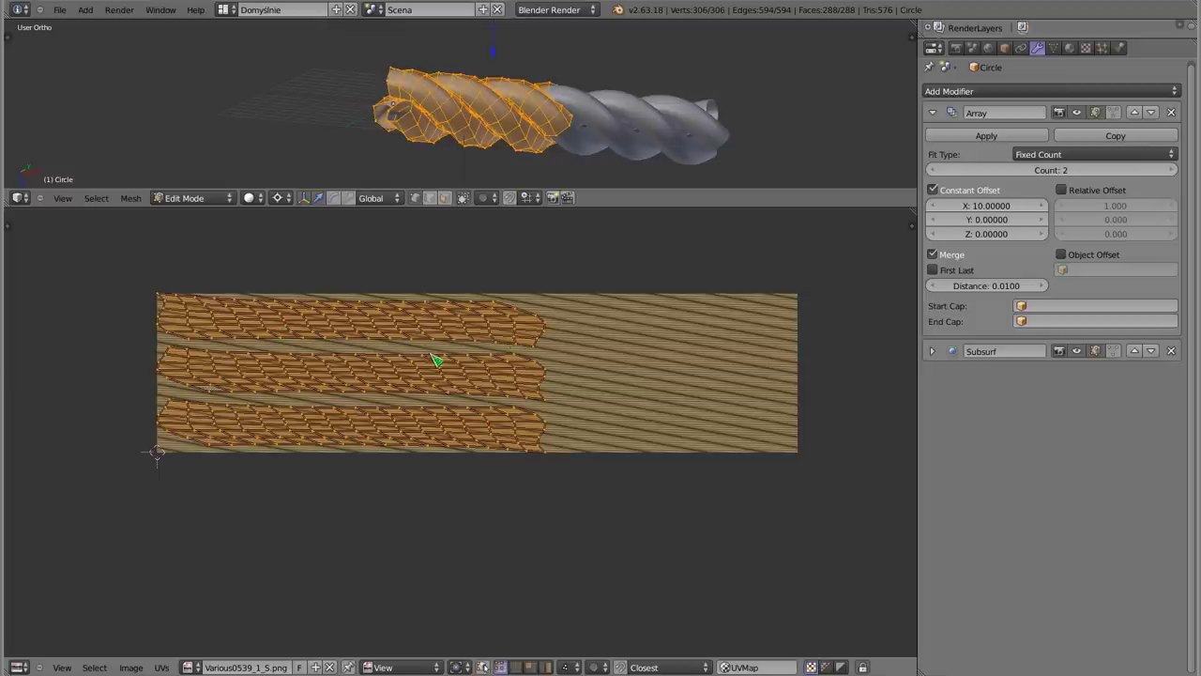
scroll(437, 359, "up", 2)
middle_click_drag(720, 323, 680, 355)
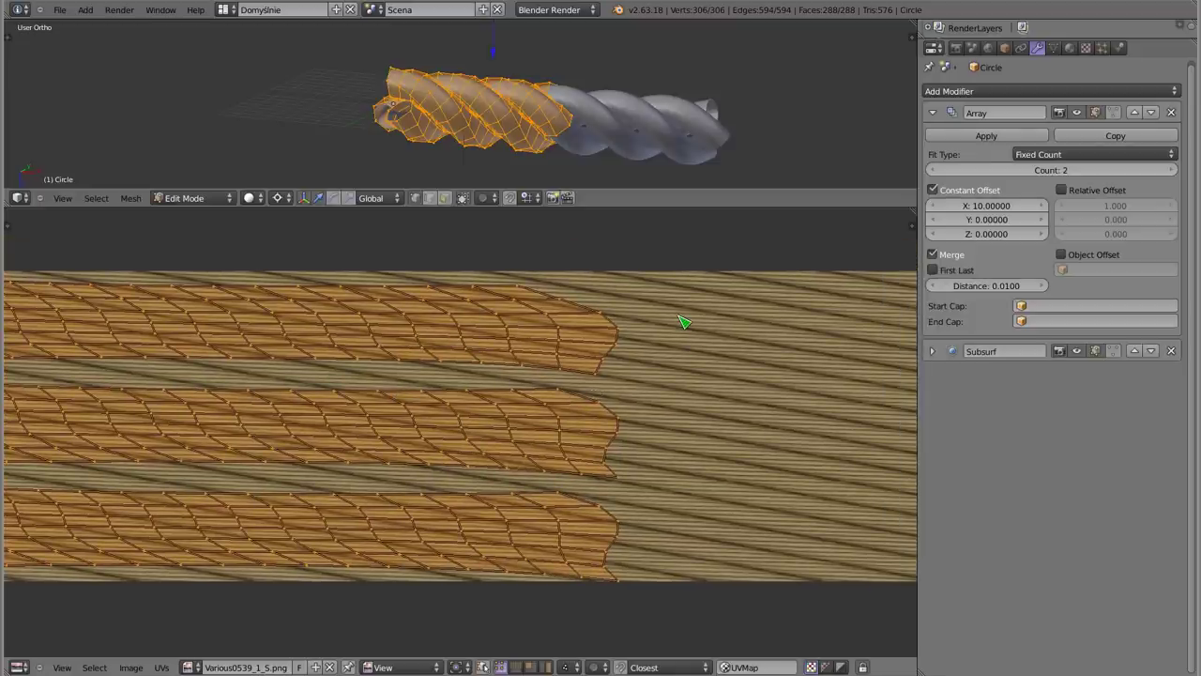
In the UV editor's Display panel, set UVs to White and enable Smooth
key("t")
key("t")
key("n")
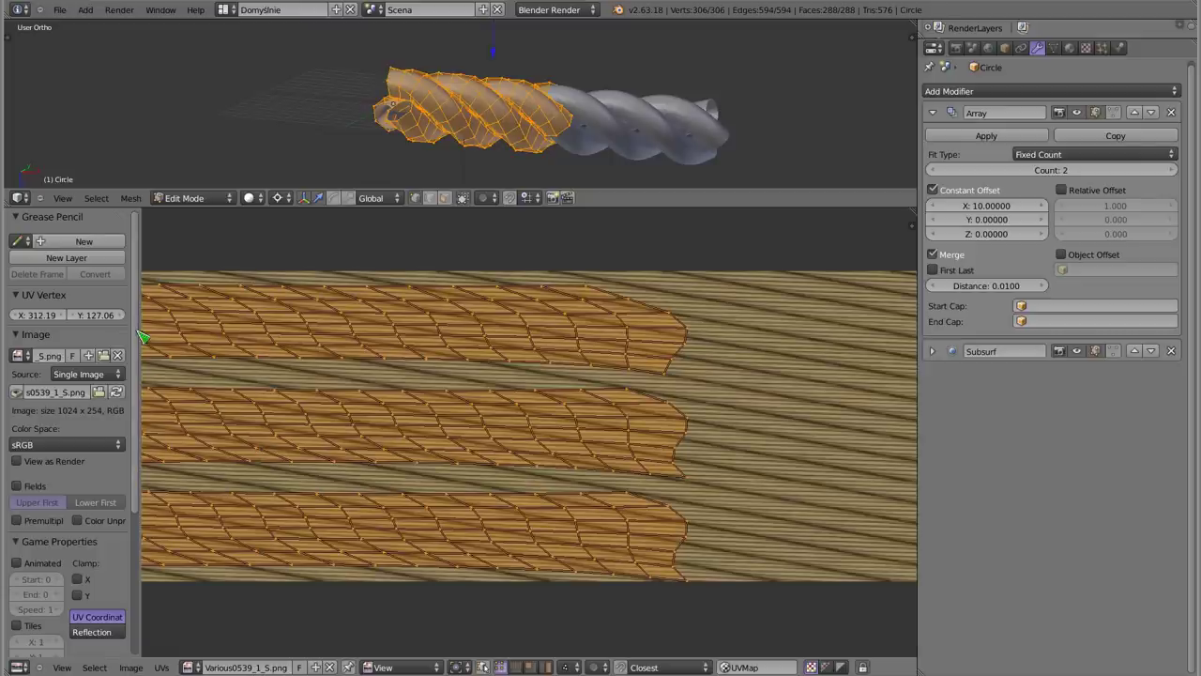
left_click_drag(137, 334, 137, 496)
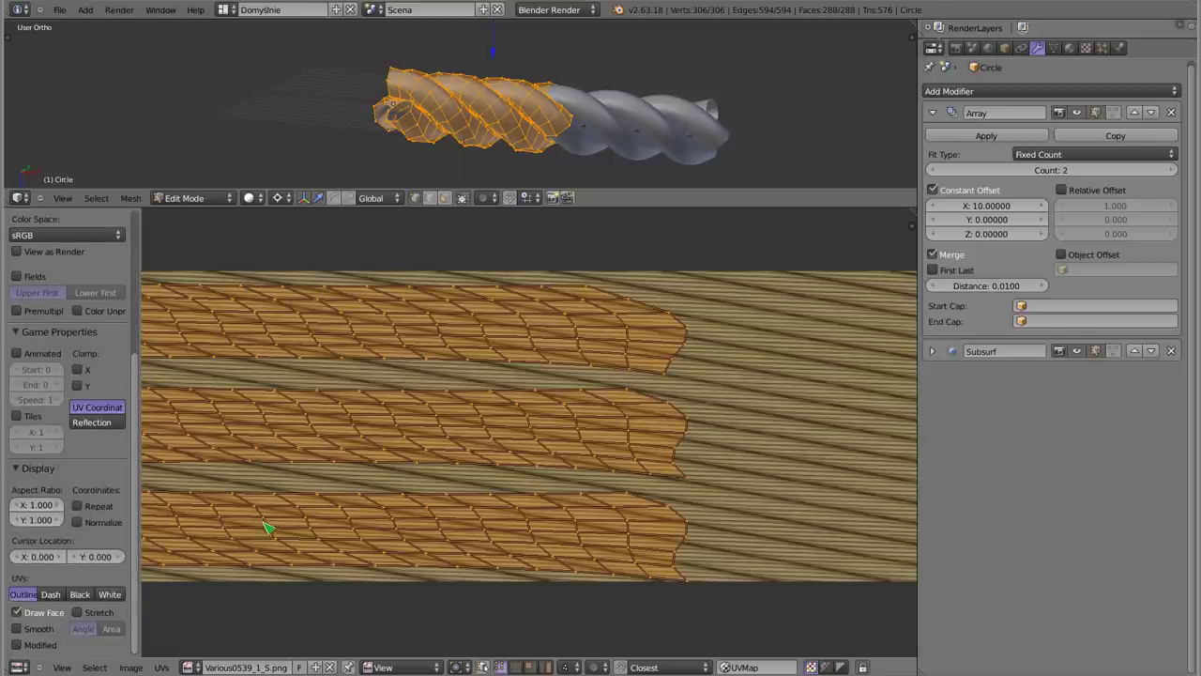
left_click(112, 595)
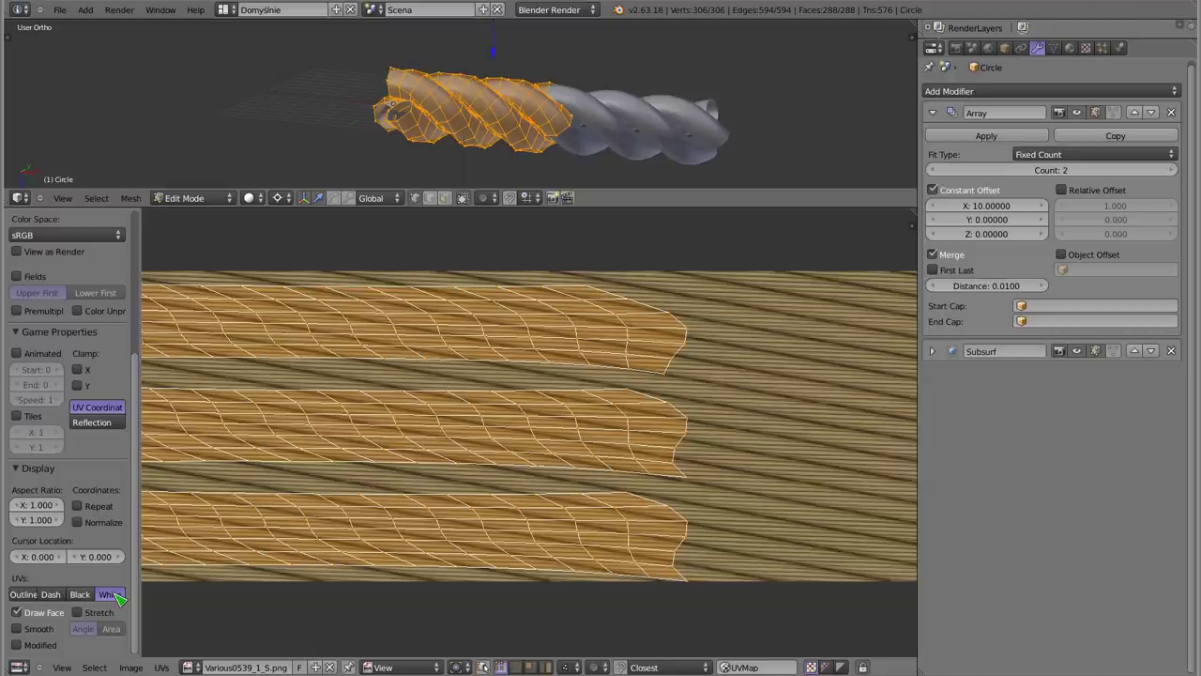
left_click(16, 628)
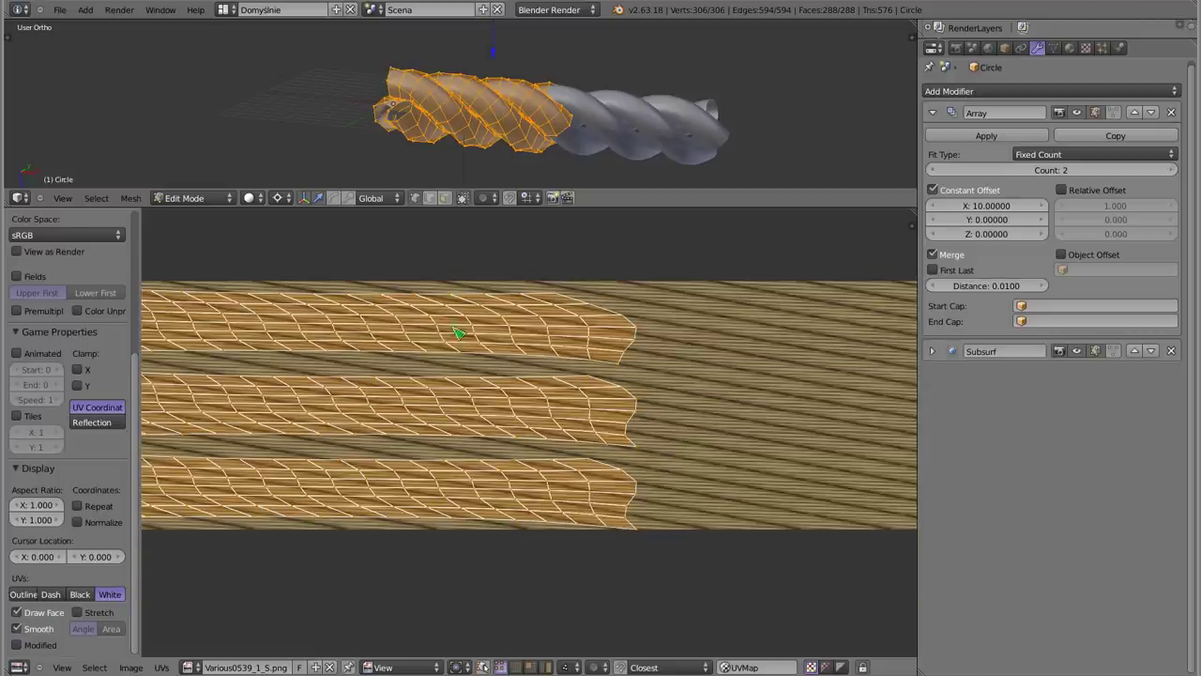
Deselect all UV faces and recenter the UV layout in the editor
key("a")
scroll(637, 337, "up", 3)
scroll(637, 338, "down", 3)
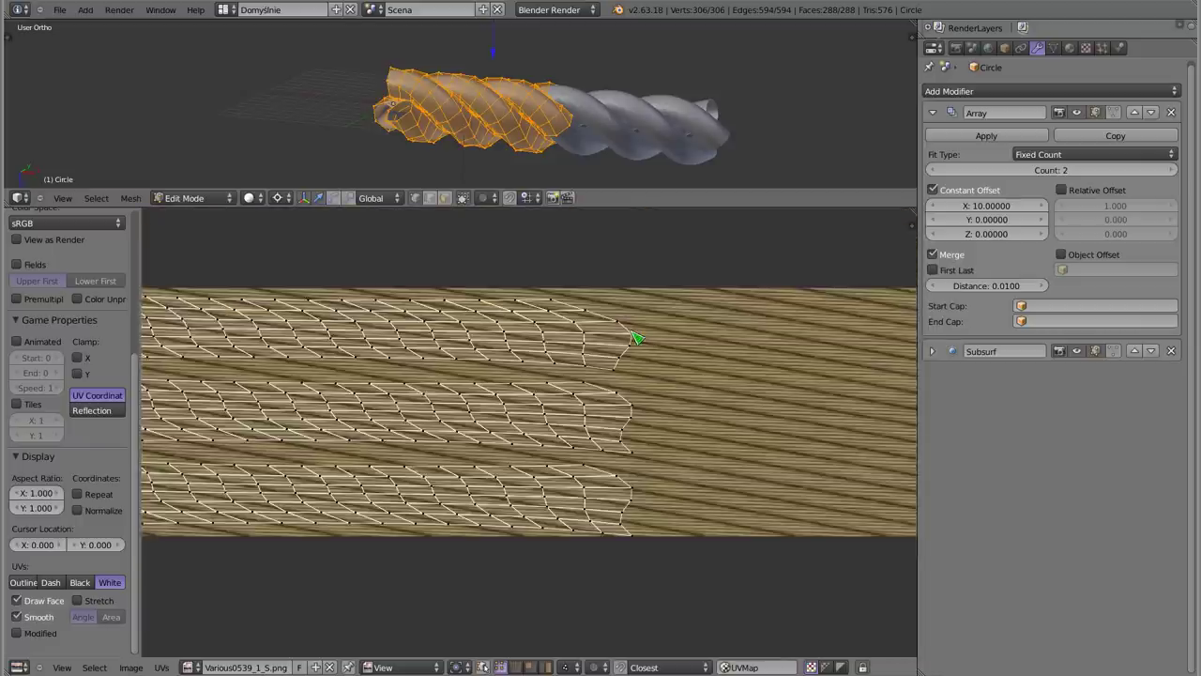
scroll(637, 338, "down", 1)
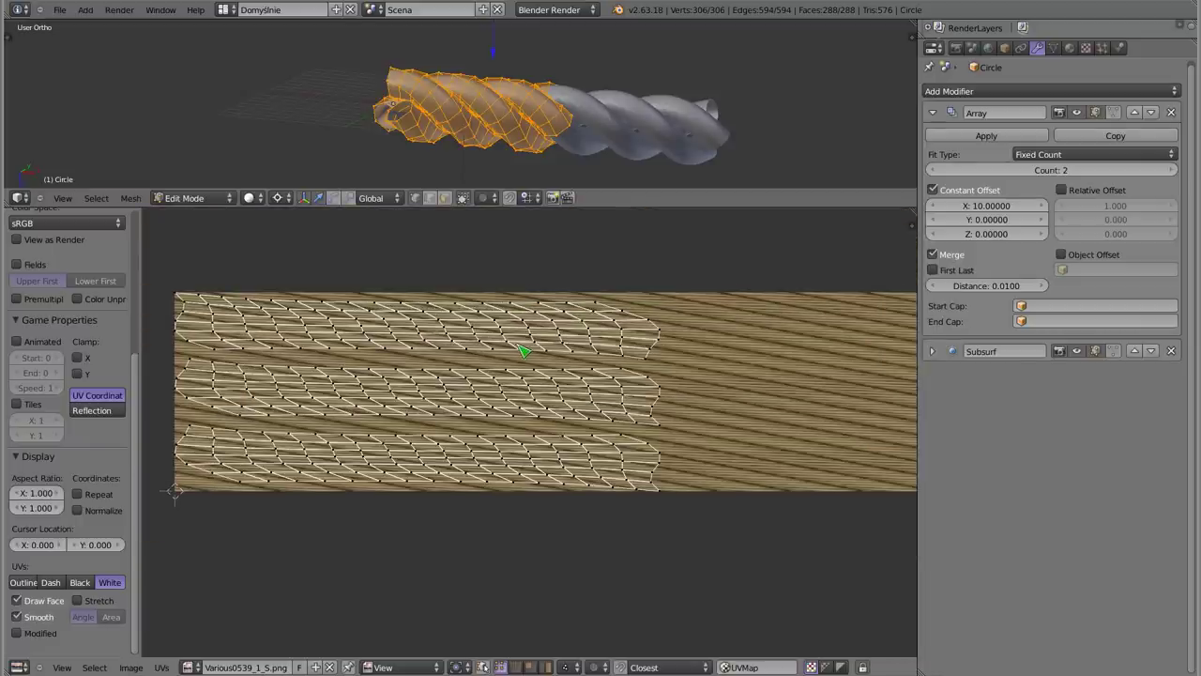
middle_click_drag(524, 351, 522, 360)
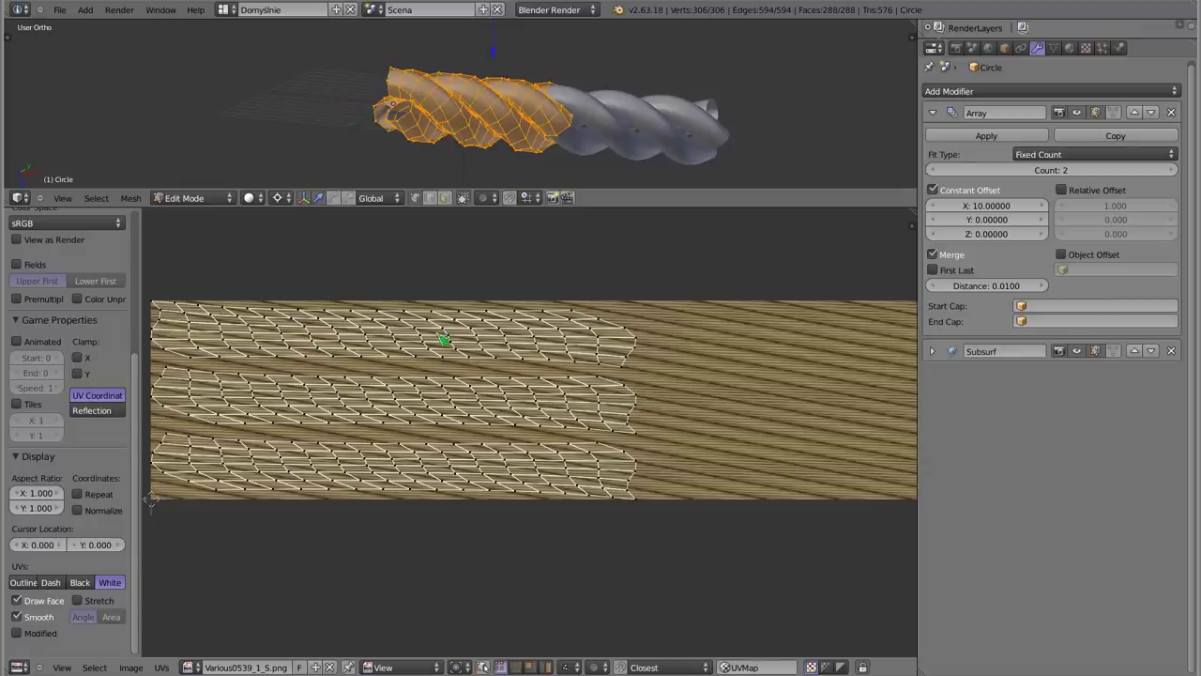
Make the 3D viewport taller than the UV editor and frame the rope
scroll(487, 113, "up", 2)
scroll(487, 114, "up", 2)
middle_click_drag(330, 114, 492, 151)
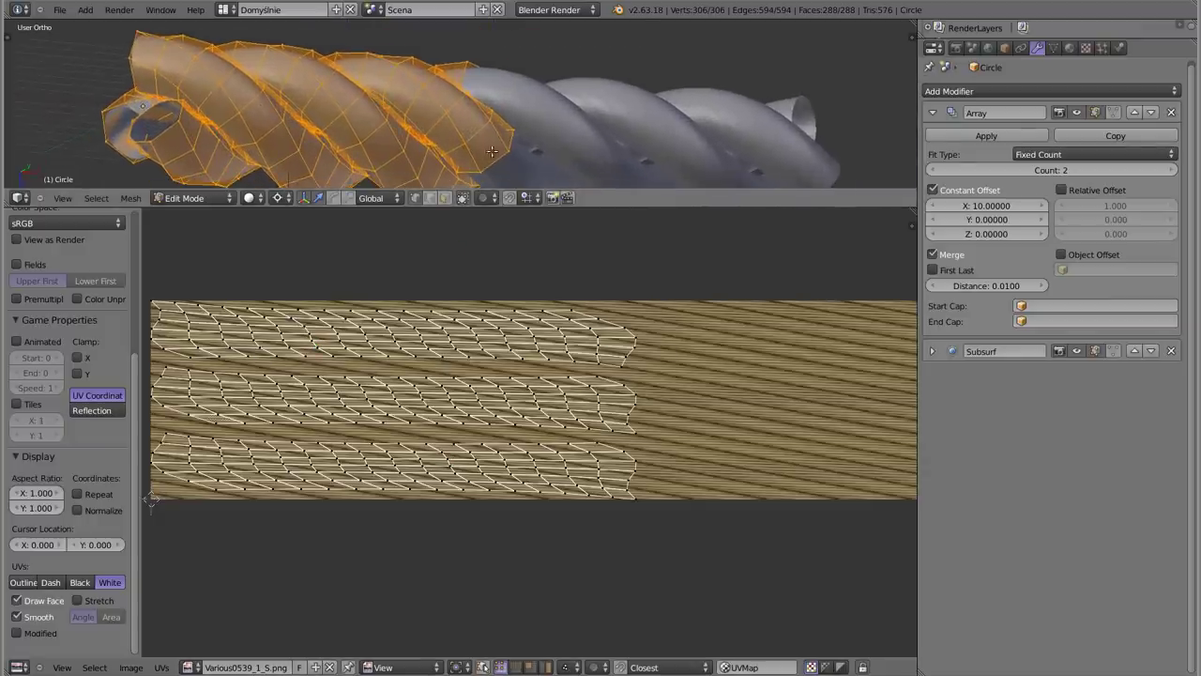
left_click_drag(616, 205, 614, 315)
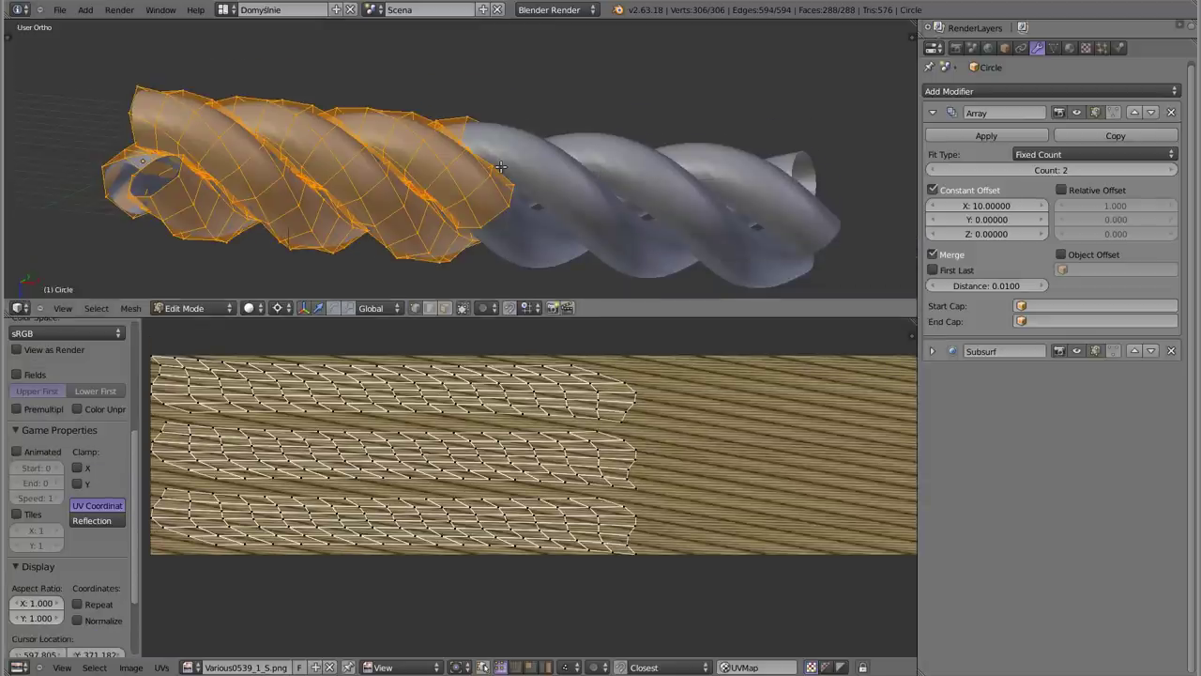
middle_click_drag(354, 118, 327, 147)
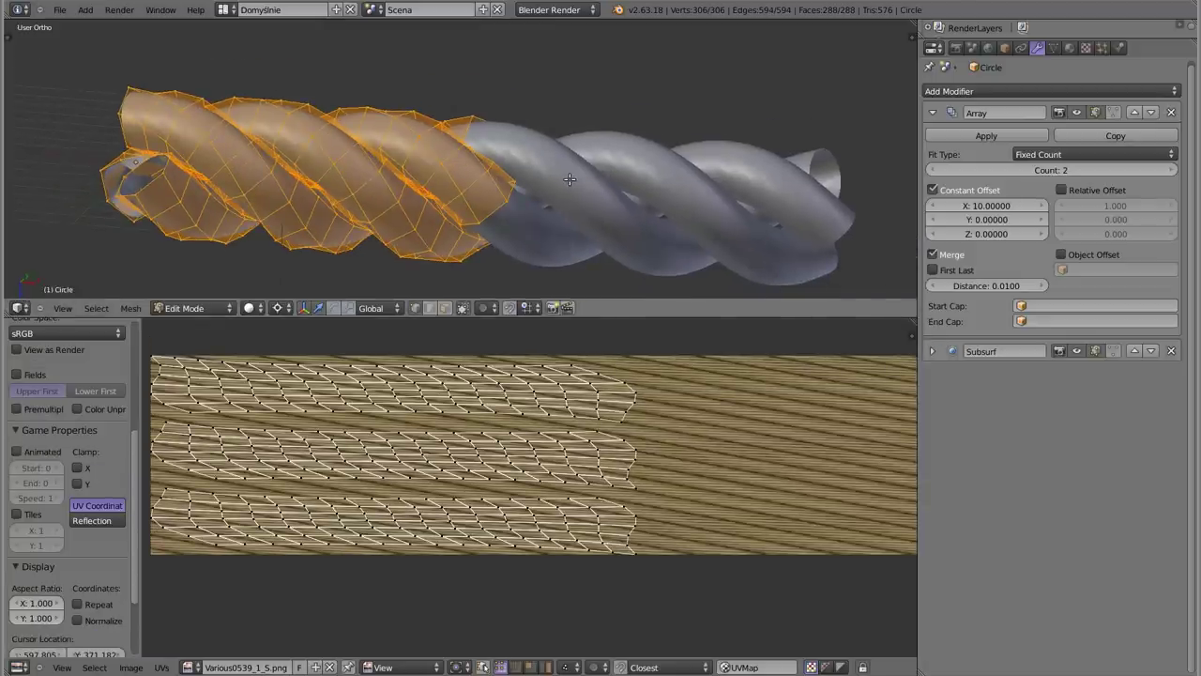
Switch to Object Mode and enable Textured Solid so the rope shows its fibre texture, viewed diagonally
key("n")
key("Tab")
scroll(868, 205, "down", 5)
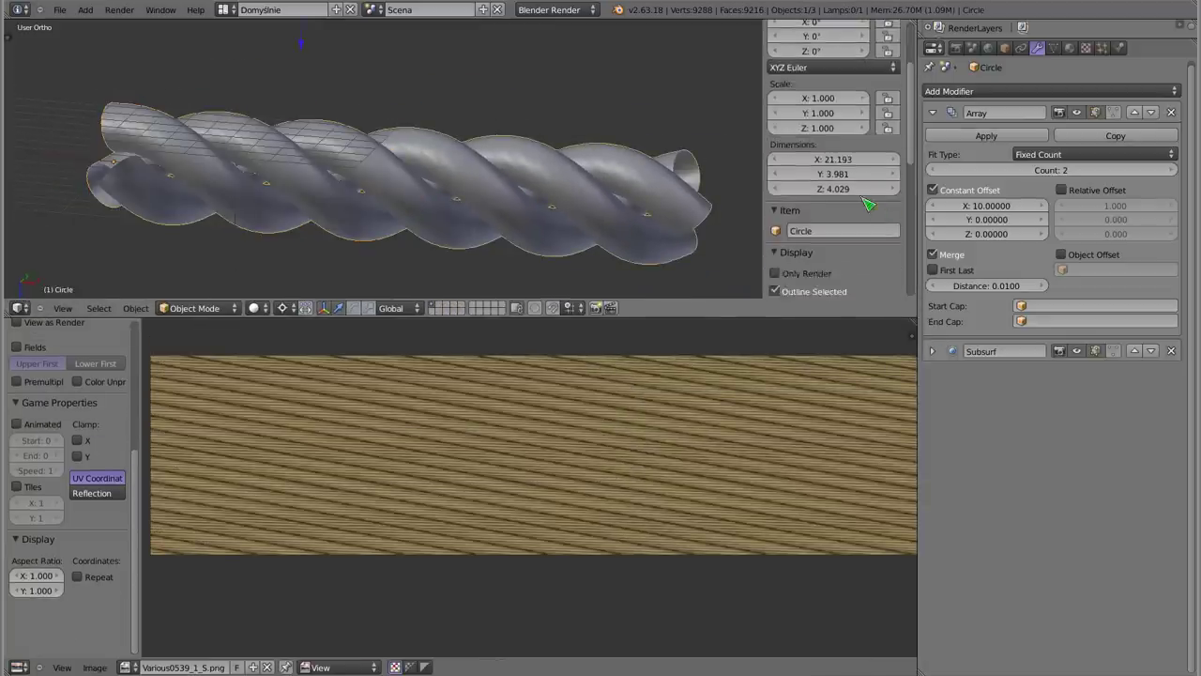
scroll(868, 204, "down", 6)
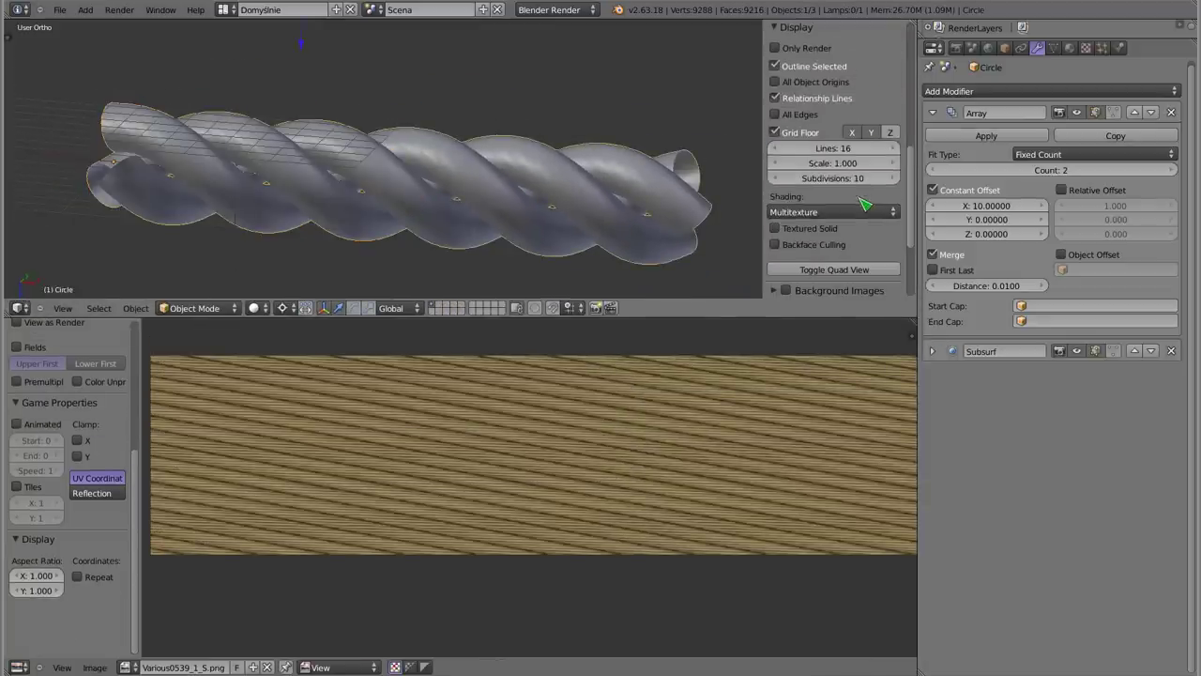
left_click(775, 229)
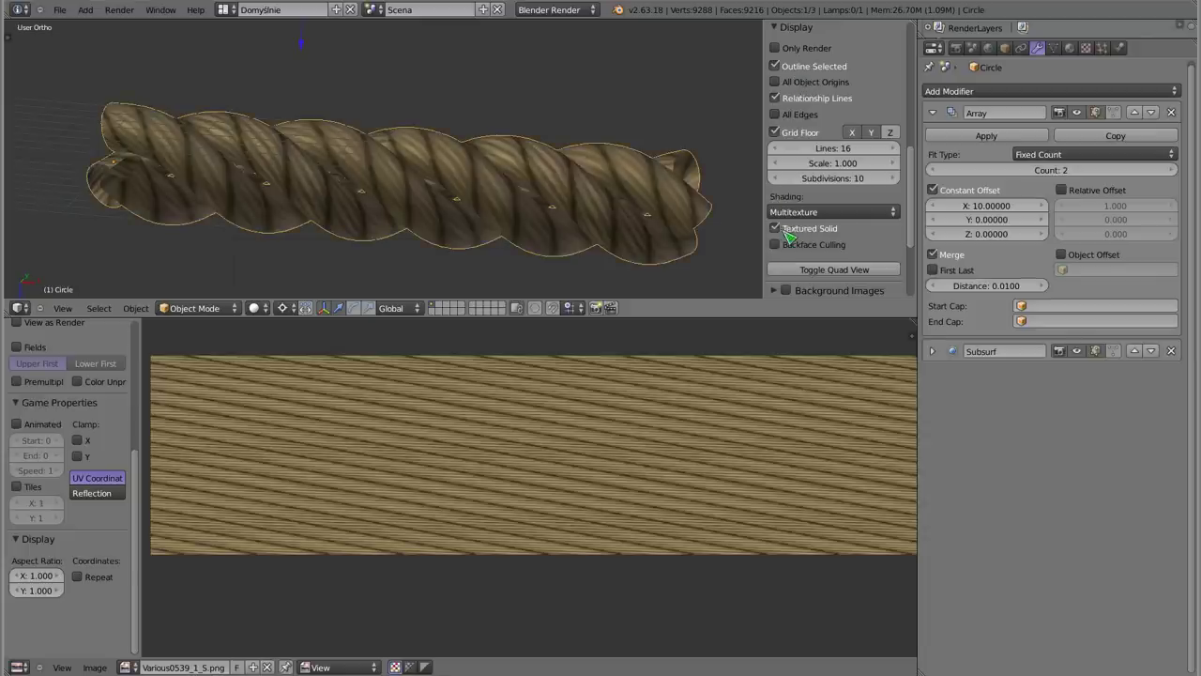
mouse_move(284, 115)
middle_mouse_down()
mouse_move(268, 196)
mouse_move(235, 120)
mouse_move(450, 198)
mouse_move(346, 209)
mouse_move(330, 235)
mouse_move(178, 156)
mouse_move(196, 178)
mouse_move(317, 131)
mouse_move(376, 194)
mouse_move(375, 250)
mouse_move(316, 135)
middle_mouse_up()
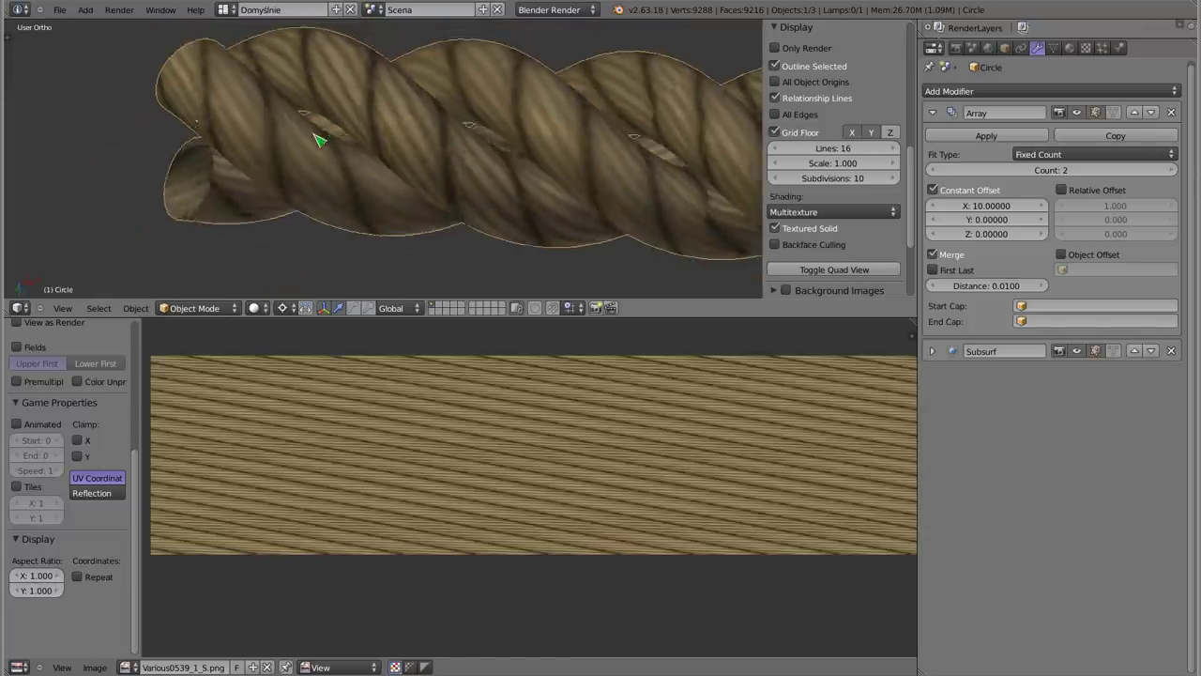
scroll(575, 155, "down", 3)
scroll(588, 153, "down", 2)
mouse_move(550, 147)
middle_mouse_down()
mouse_move(456, 201)
mouse_move(564, 225)
mouse_move(407, 123)
mouse_move(335, 132)
middle_mouse_up()
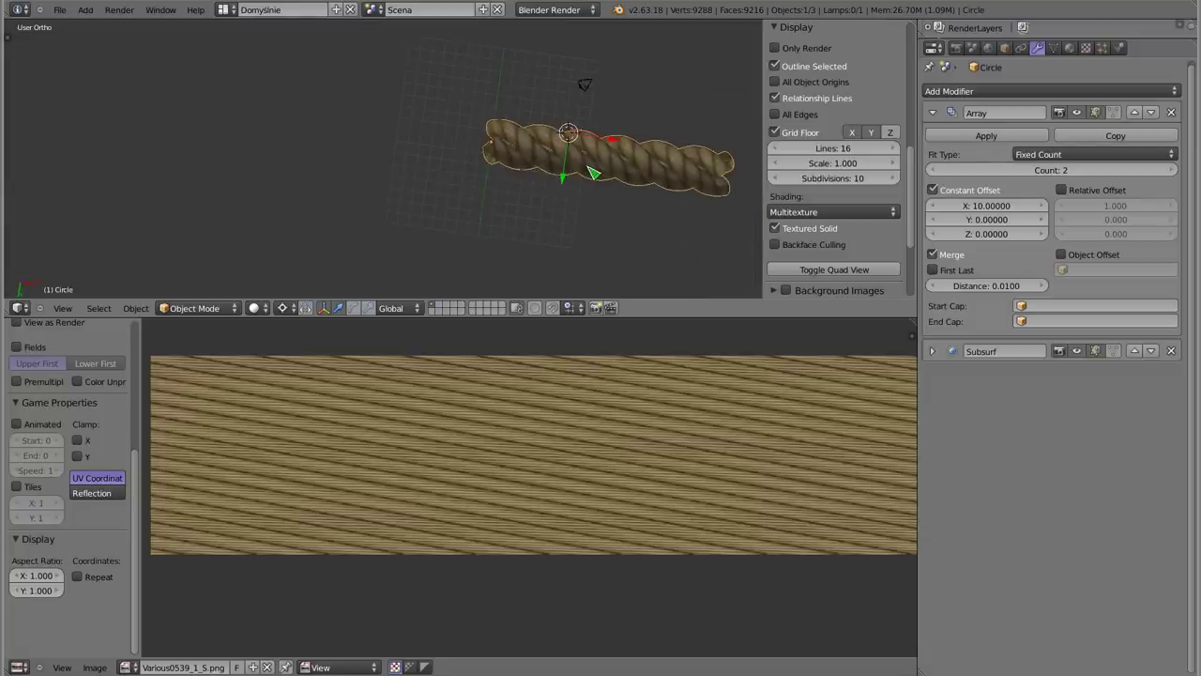
key("Tab")
middle_click_drag(523, 152, 561, 131)
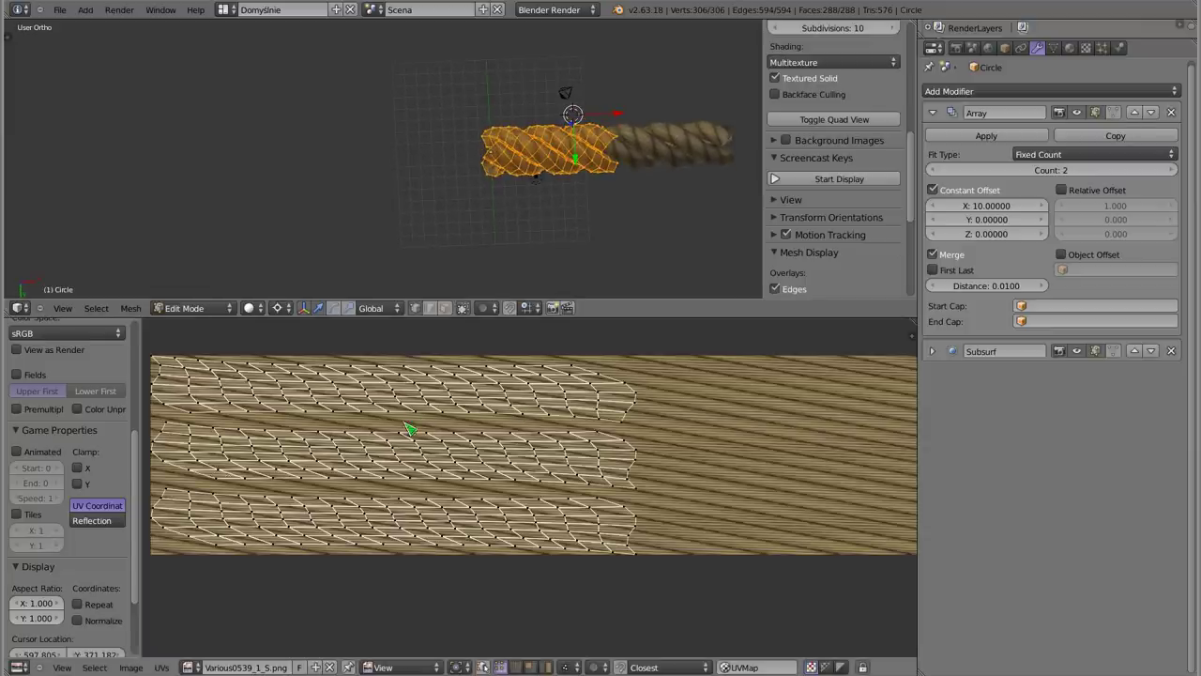
key("s")
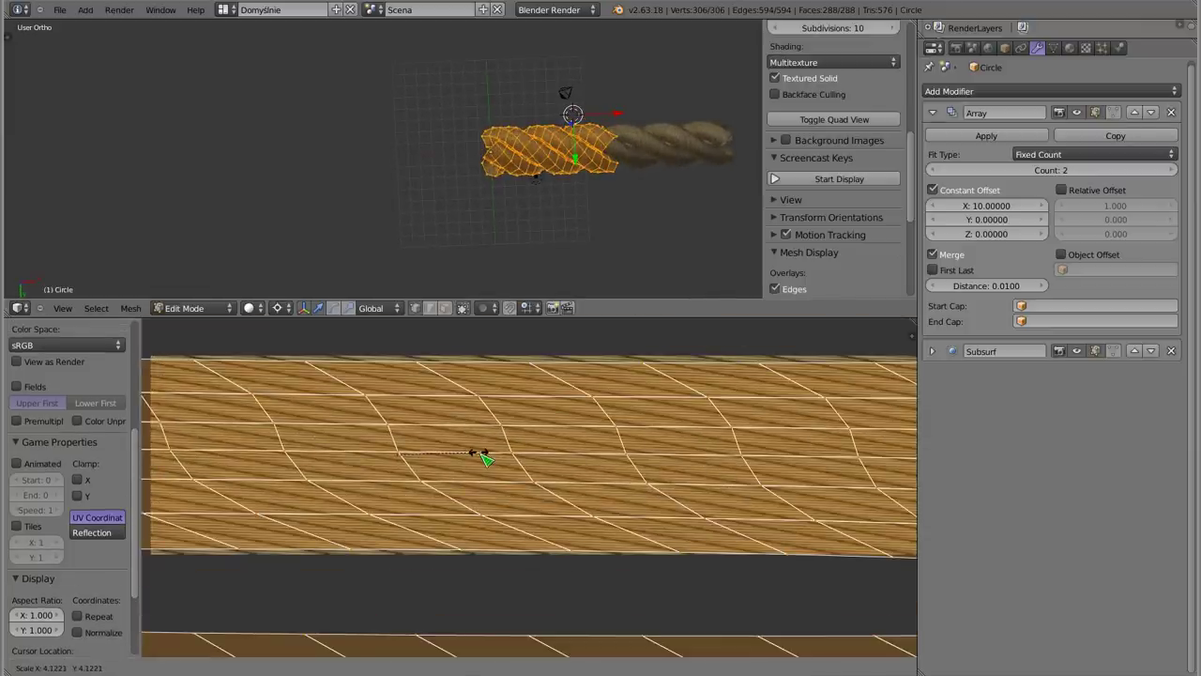
left_click(582, 486)
key("r")
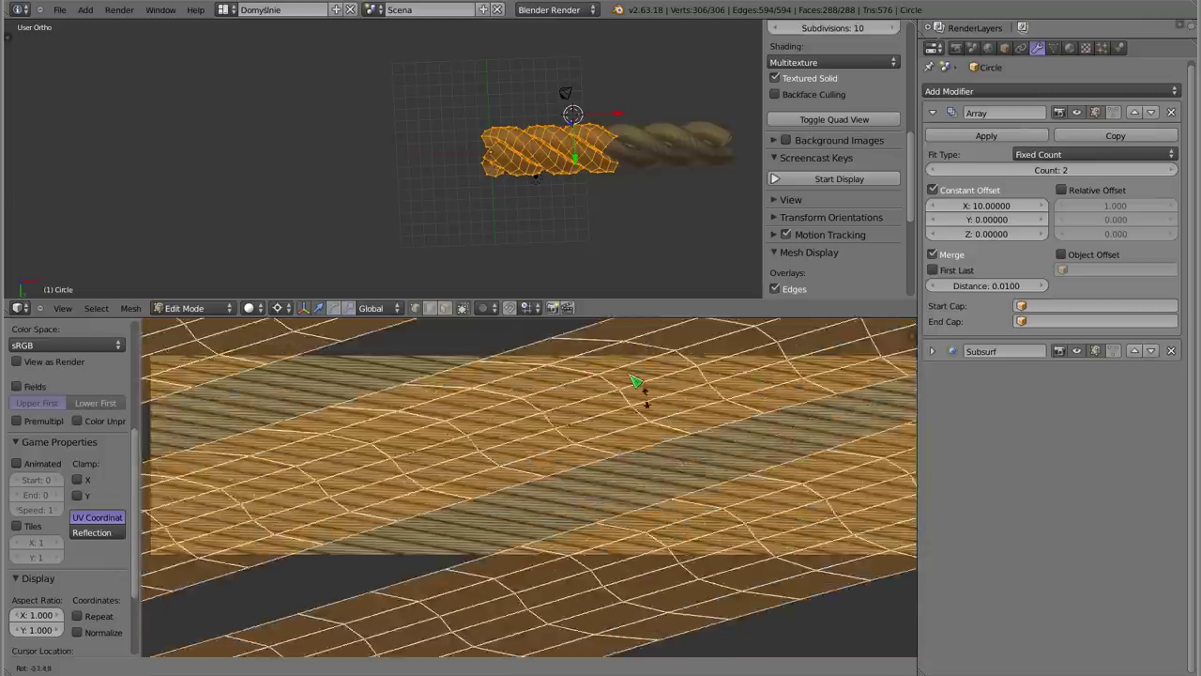
left_click(424, 589)
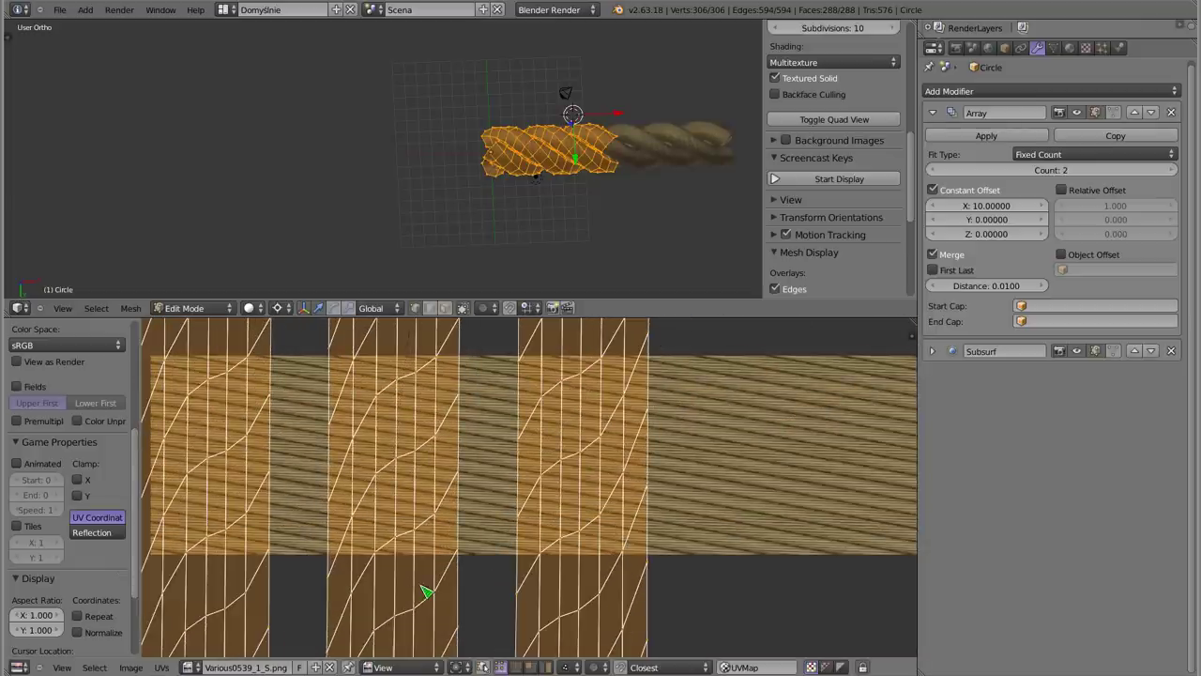
scroll(563, 150, "up", 3)
mouse_move(539, 220)
middle_mouse_down()
mouse_move(610, 241)
mouse_move(531, 243)
middle_mouse_up()
middle_click_drag(459, 168, 464, 273)
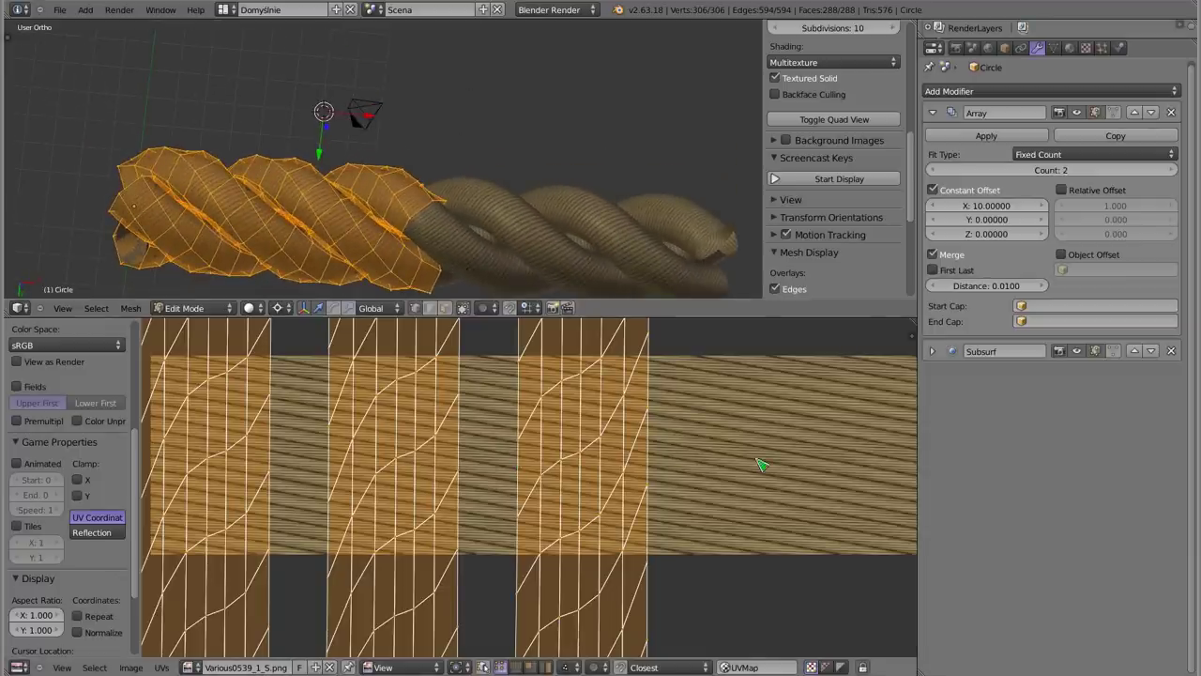
key("s")
key("y")
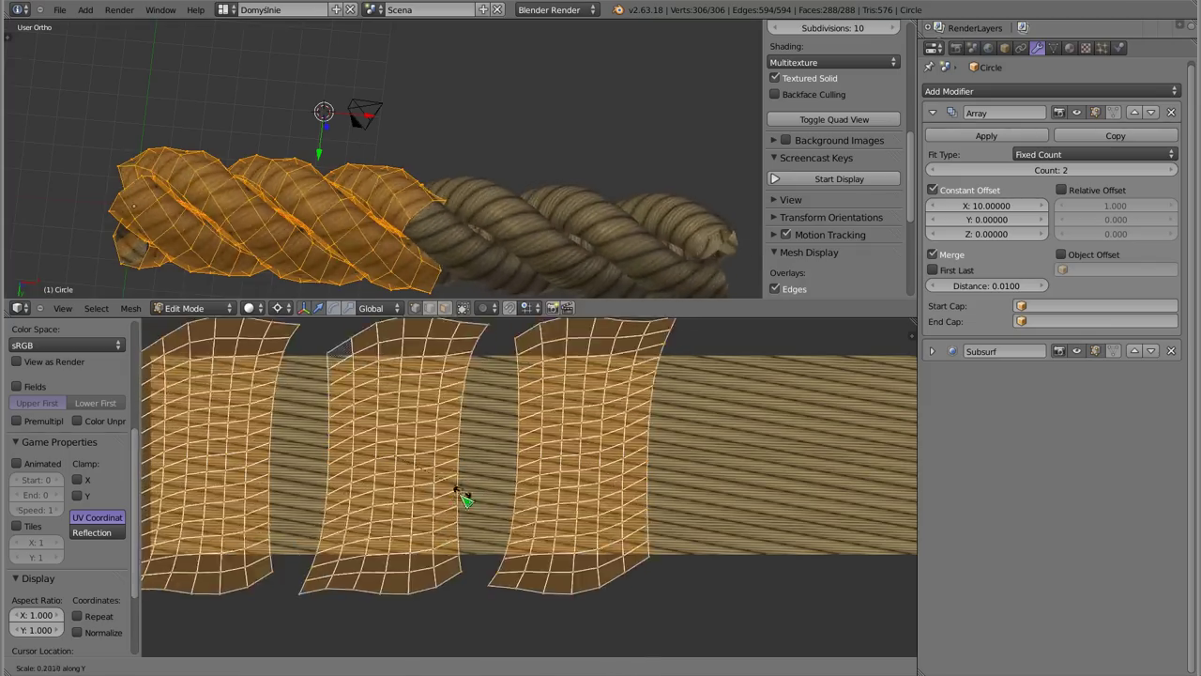
key("y")
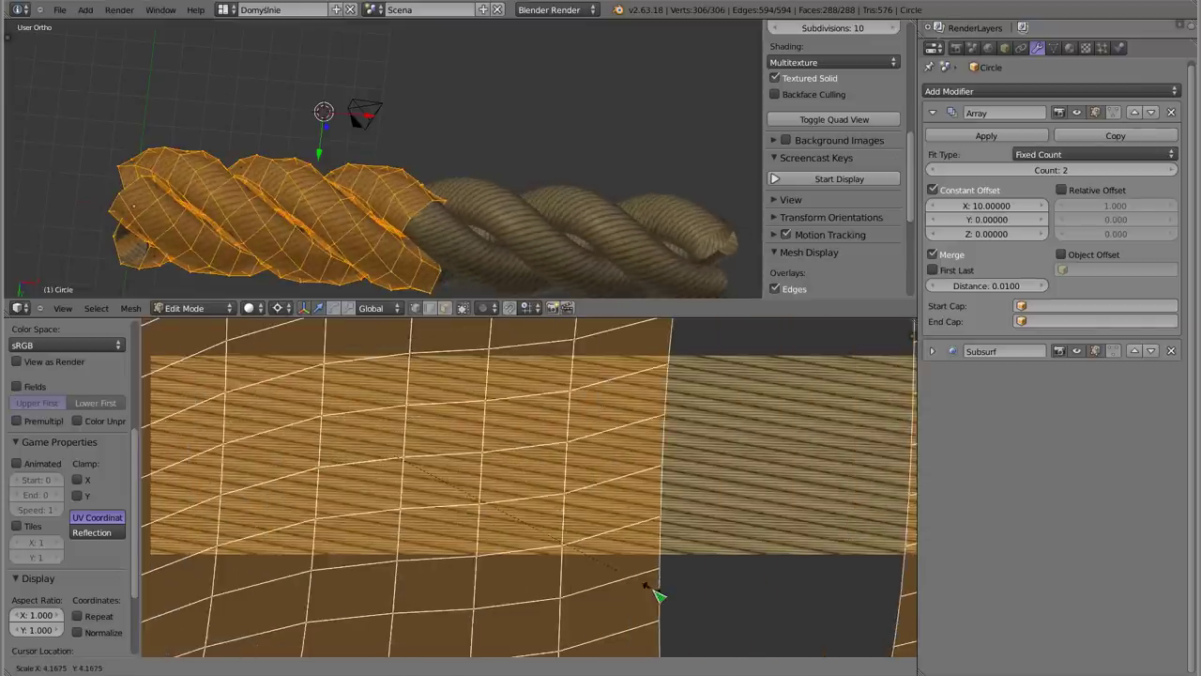
left_click(630, 591)
middle_click_drag(438, 453, 472, 448)
scroll(395, 216, "up", 3)
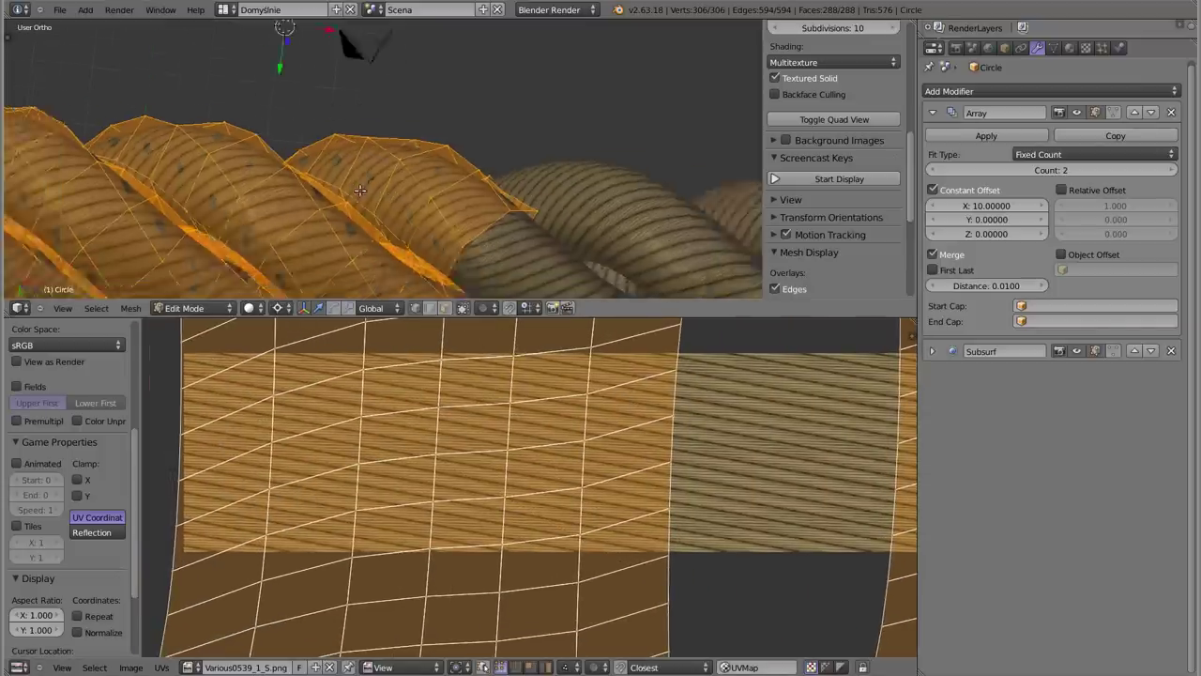
scroll(395, 215, "up", 2)
scroll(395, 216, "up", 2)
middle_click_drag(395, 216, 221, 162)
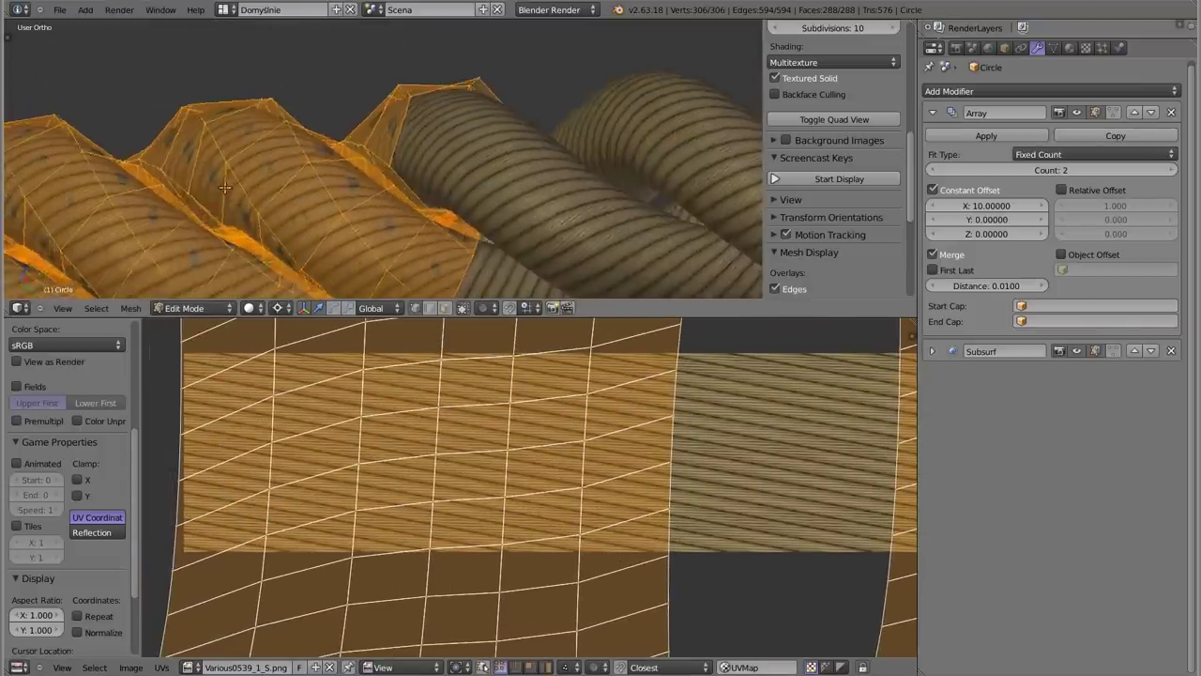
middle_click_drag(312, 205, 359, 114)
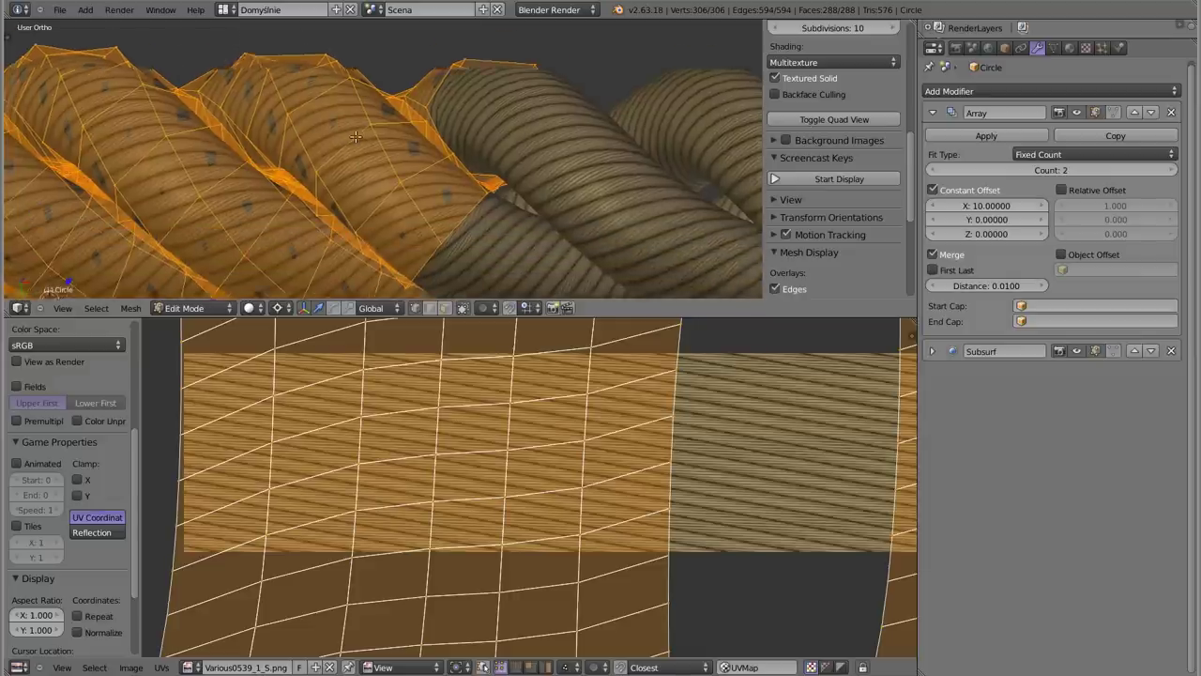
middle_click_drag(575, 217, 474, 269)
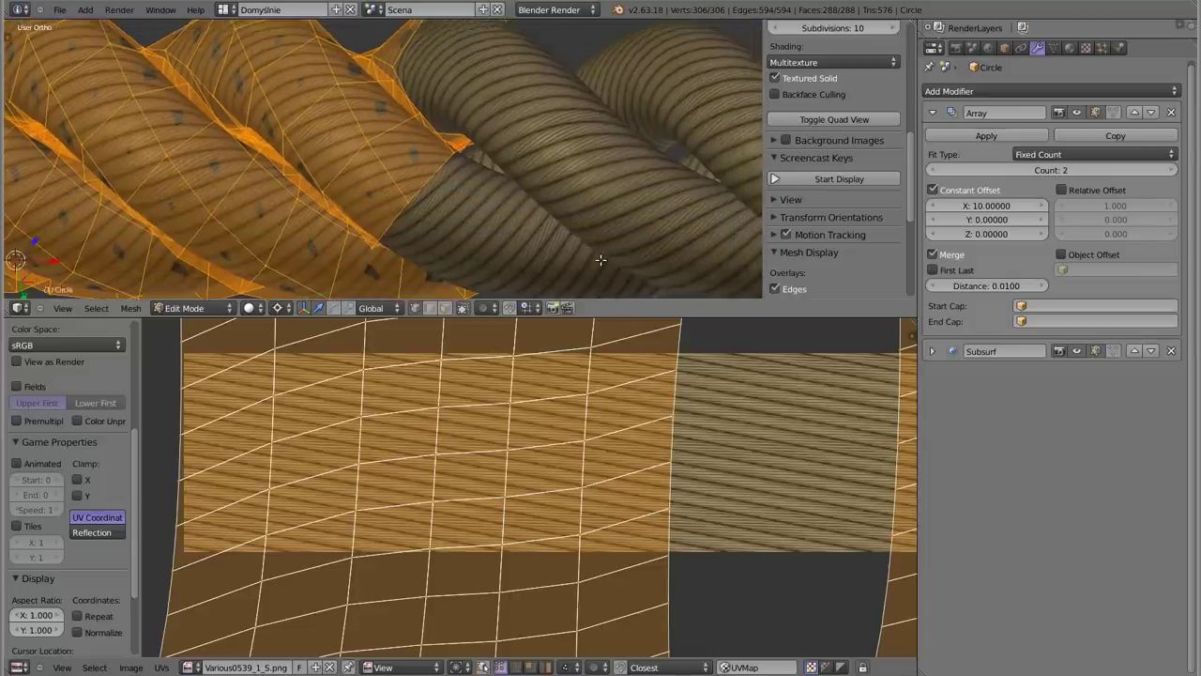
key("Tab")
scroll(475, 269, "down", 3)
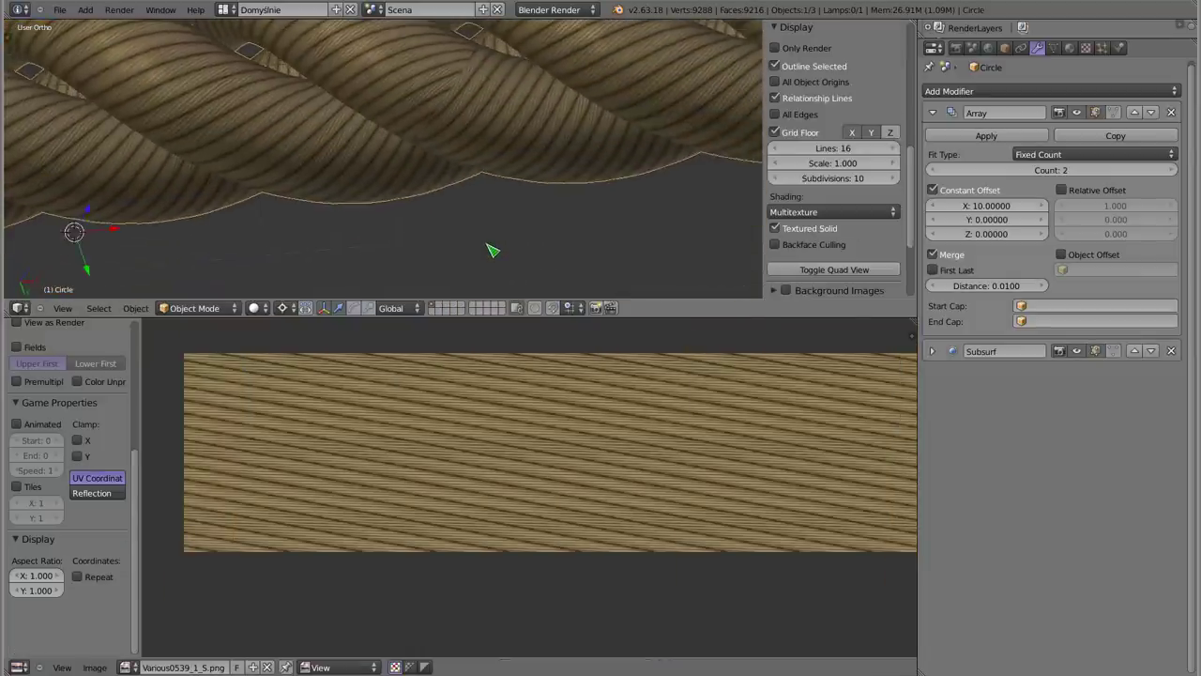
scroll(447, 166, "up", 3)
scroll(462, 86, "up", 3)
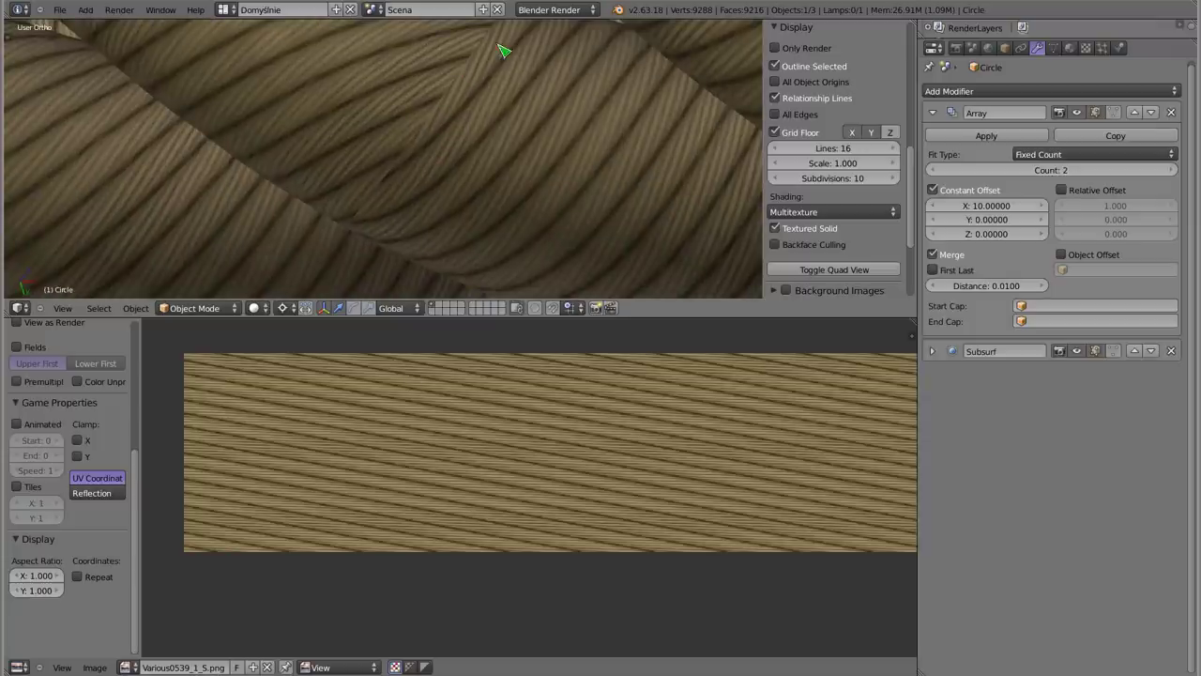
key("Tab")
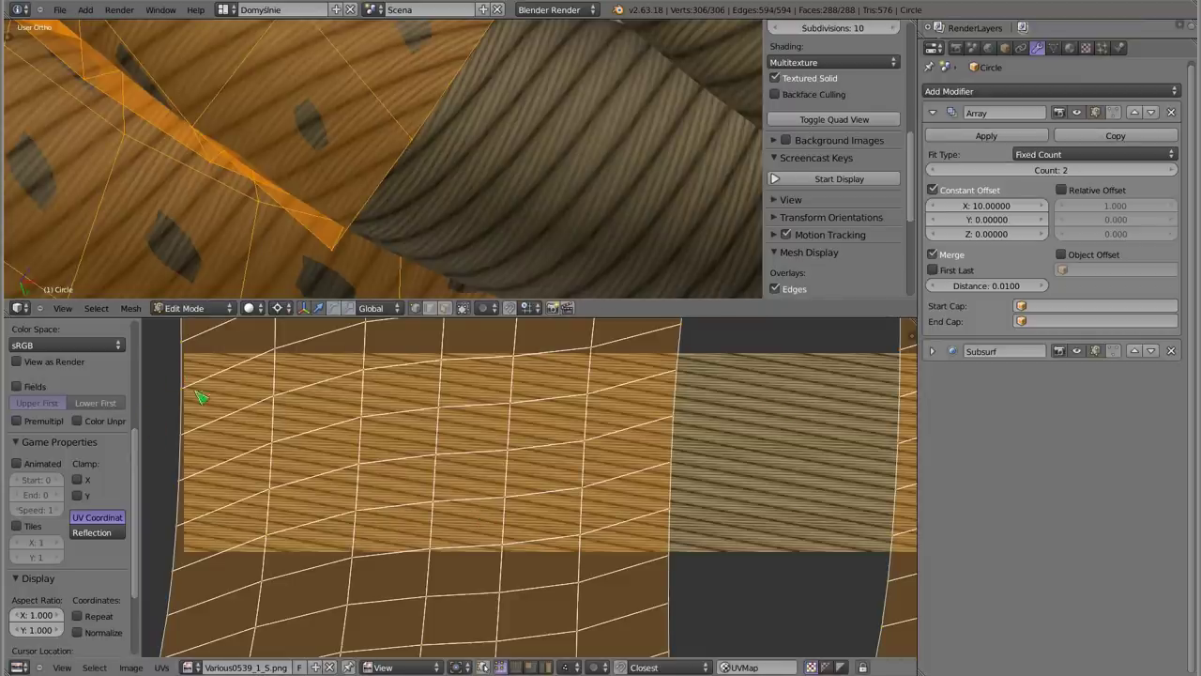
scroll(625, 525, "right", 1, "ctrl")
scroll(594, 406, "right", 4, "ctrl")
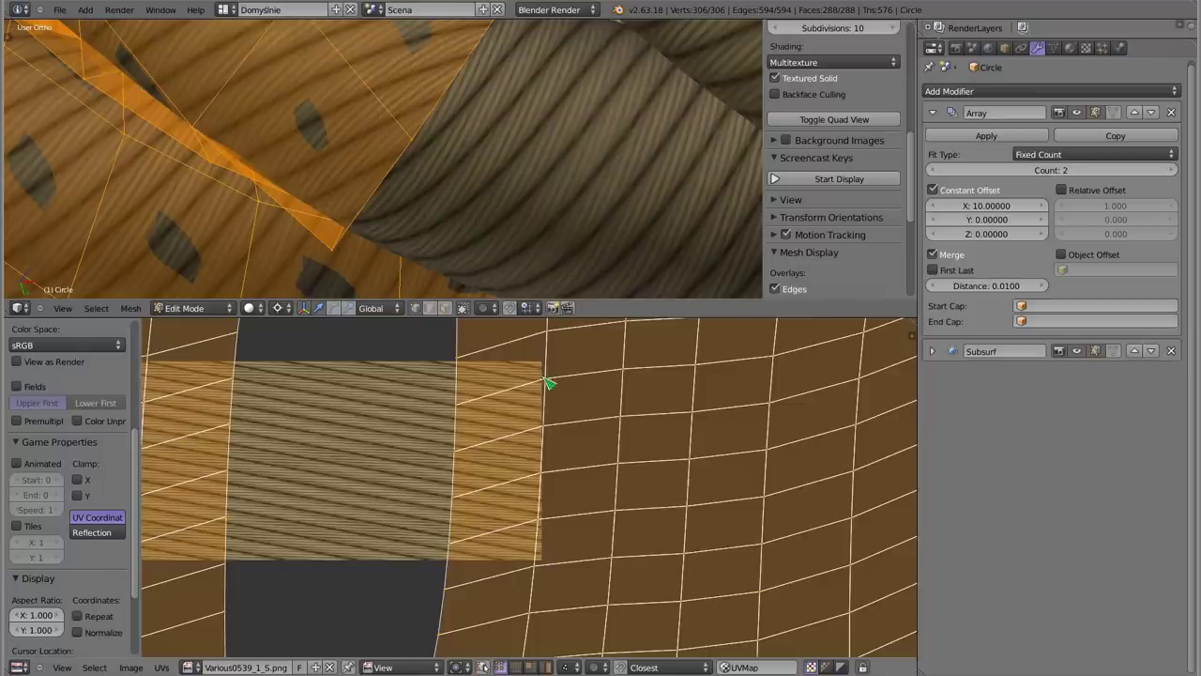
scroll(36, 533, "down", 2)
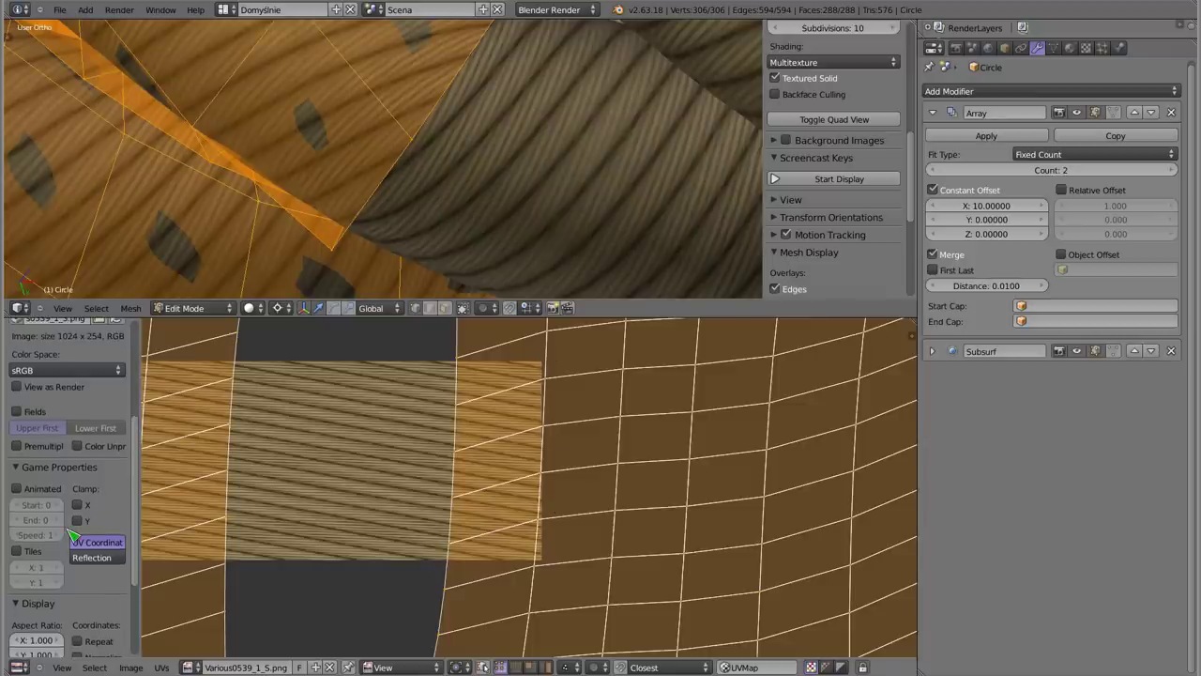
scroll(42, 526, "down", 2)
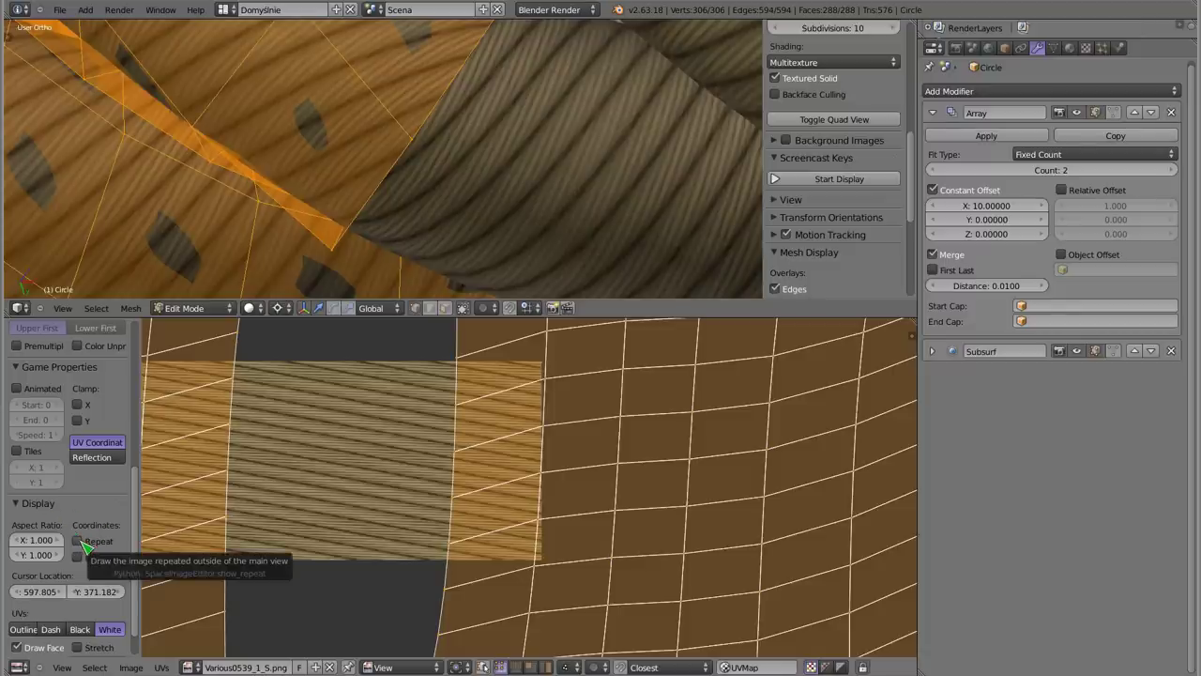
left_click(82, 542)
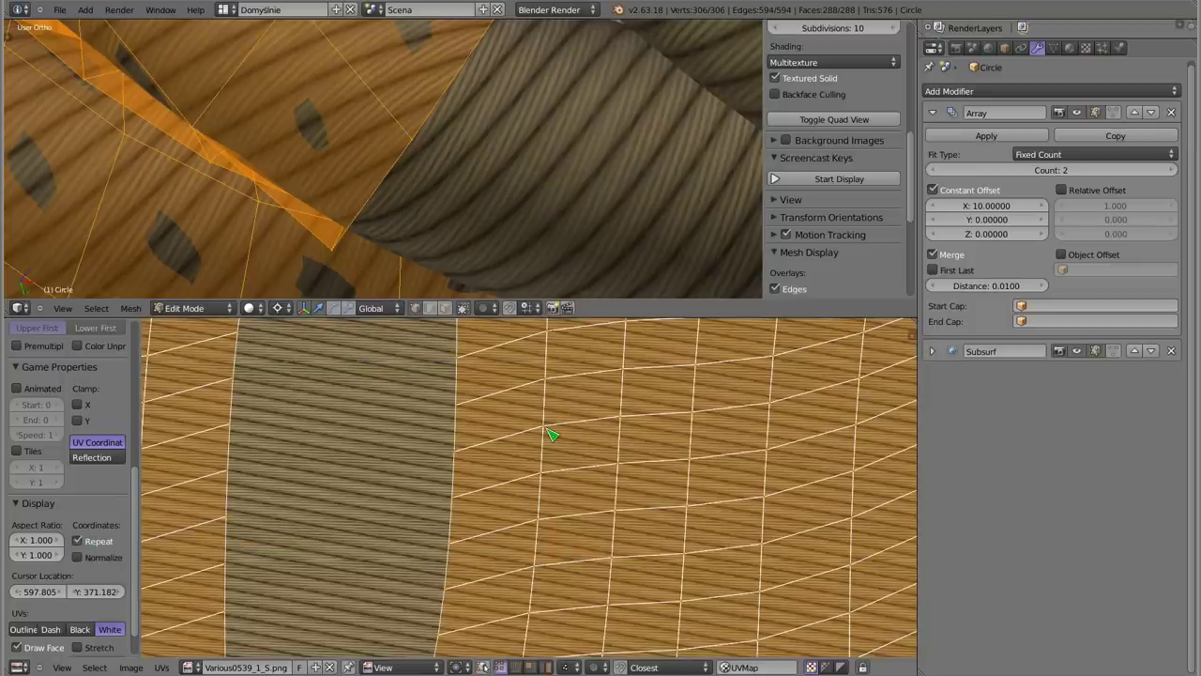
key("Tab")
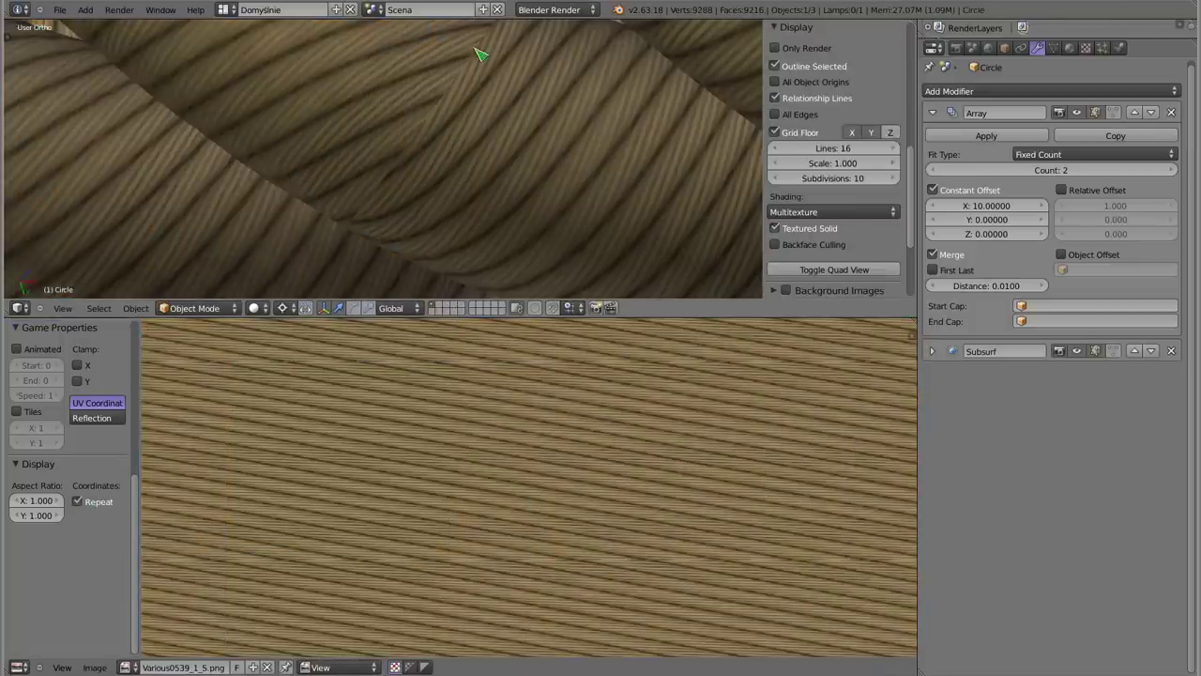
key("Tab")
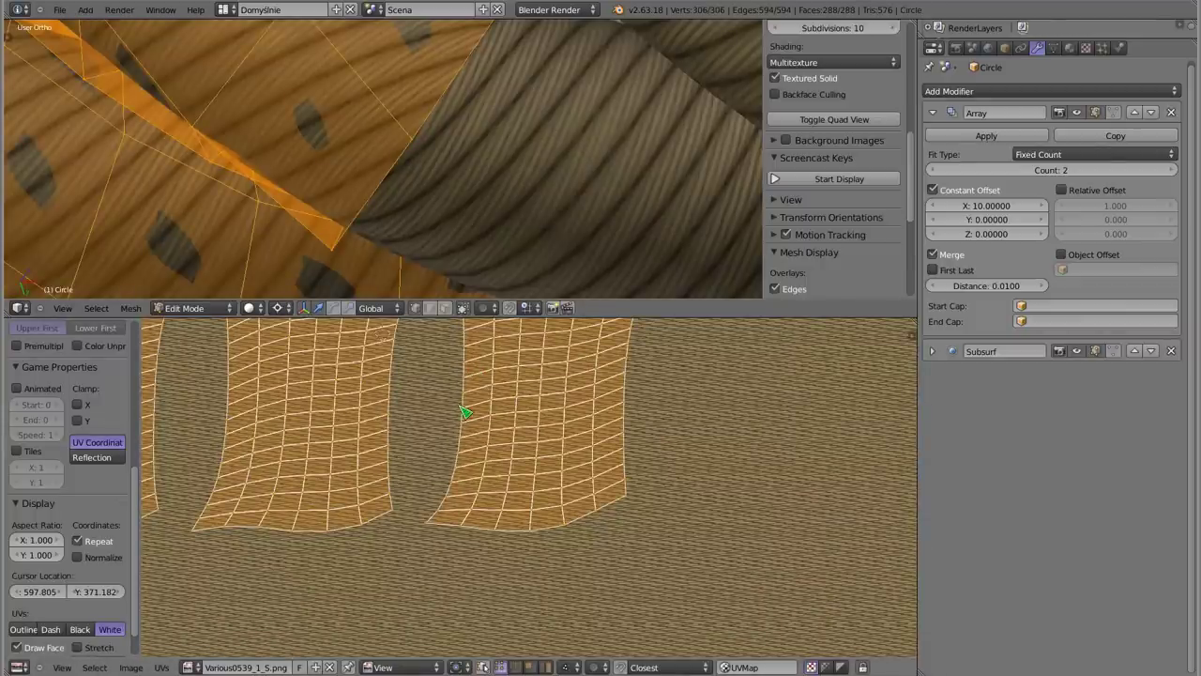
key("Tab")
key("Tab")
key("Tab")
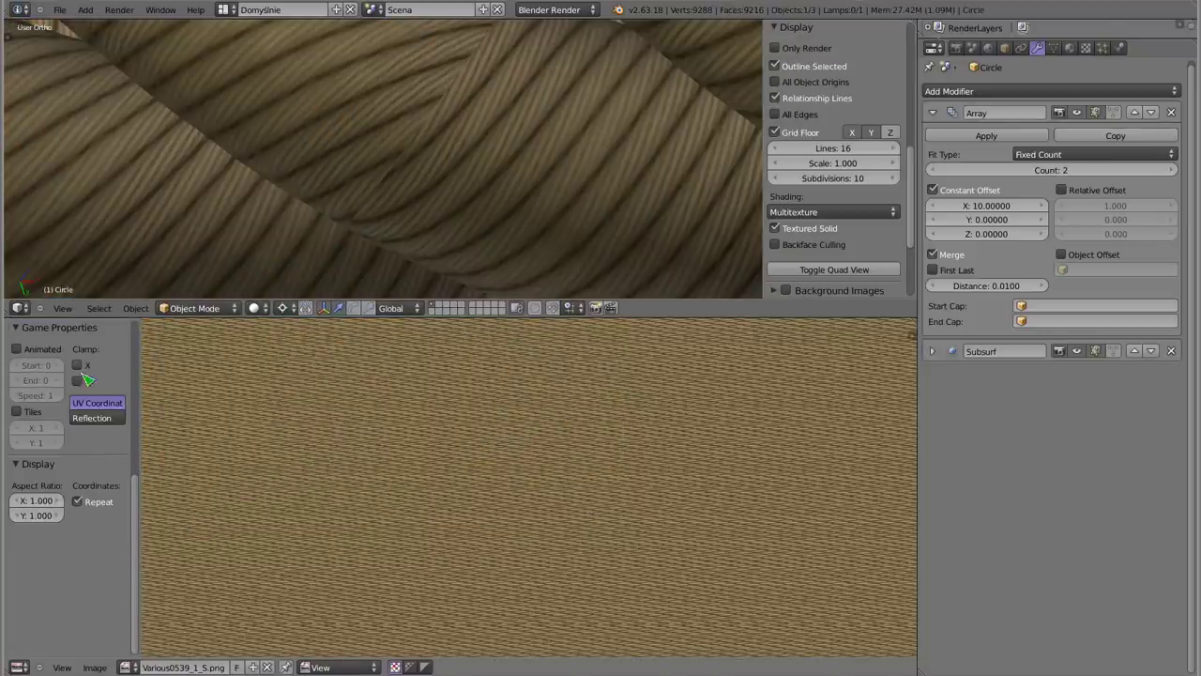
key("Tab")
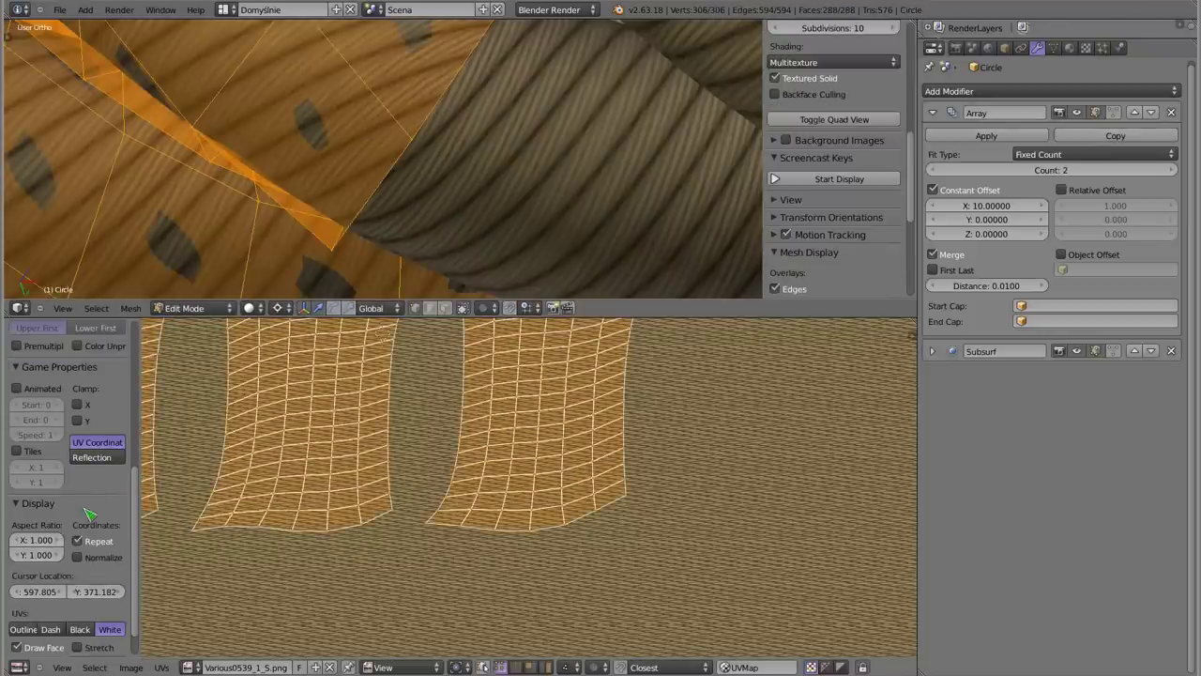
left_click(77, 541)
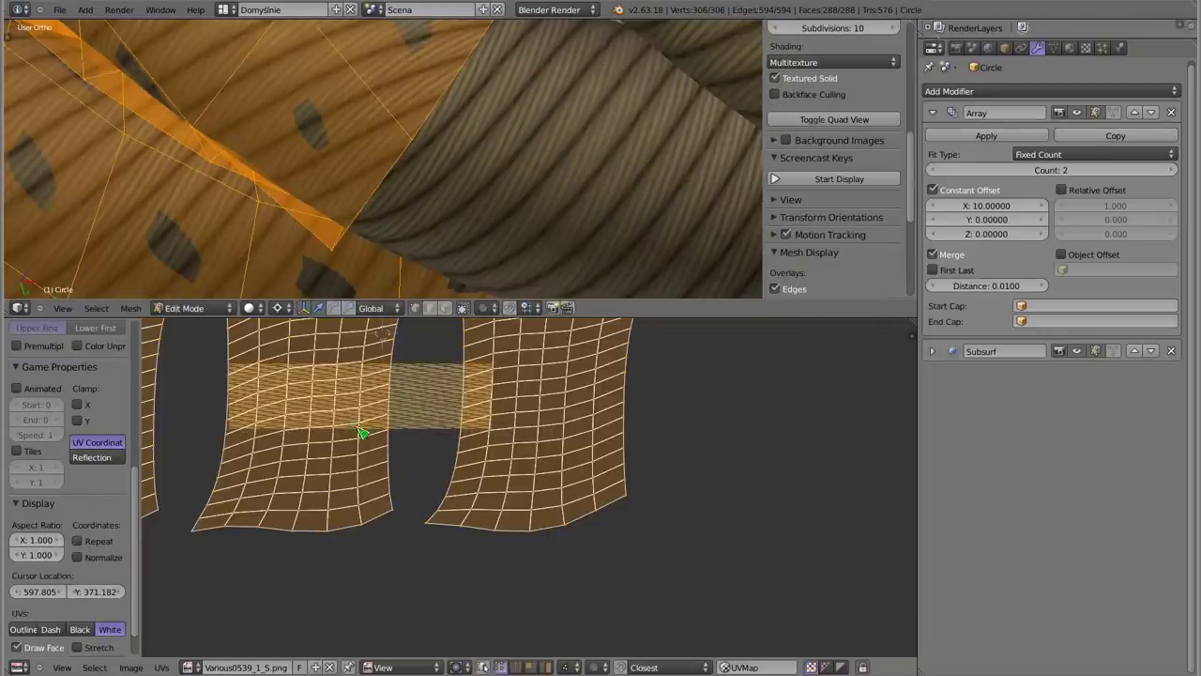
Deselect all three strand UV islands and zoom in with them centred in the editor
scroll(367, 421, "down", 3)
scroll(367, 421, "down", 3)
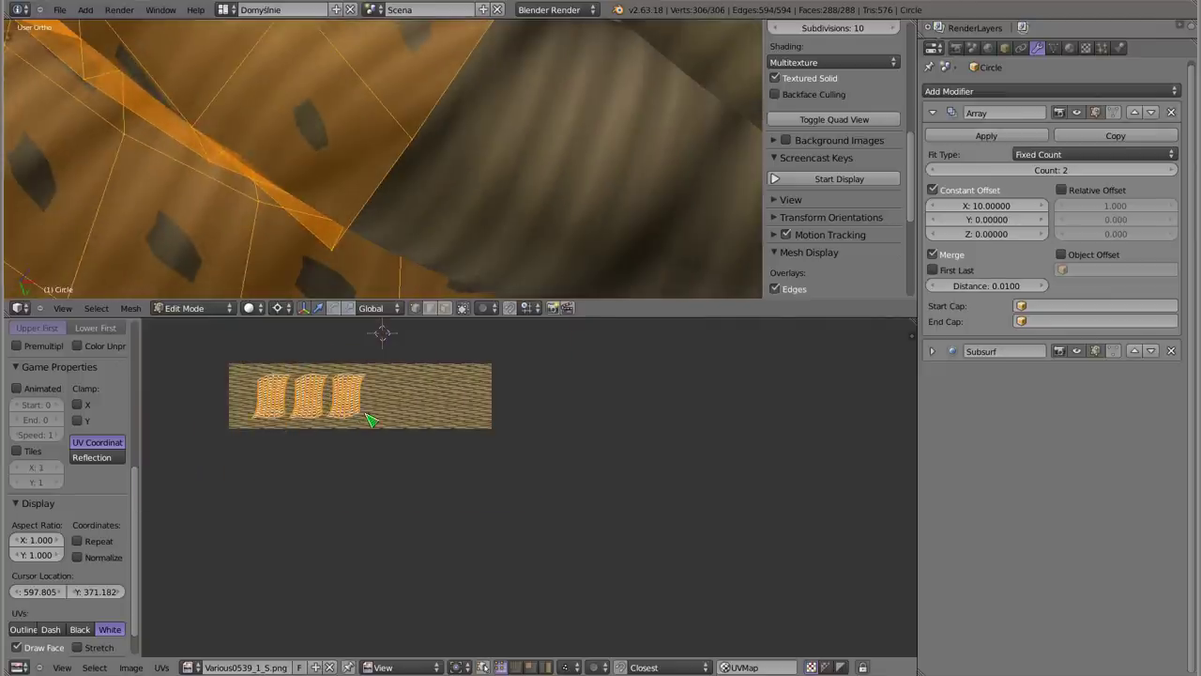
scroll(385, 403, "up", 5)
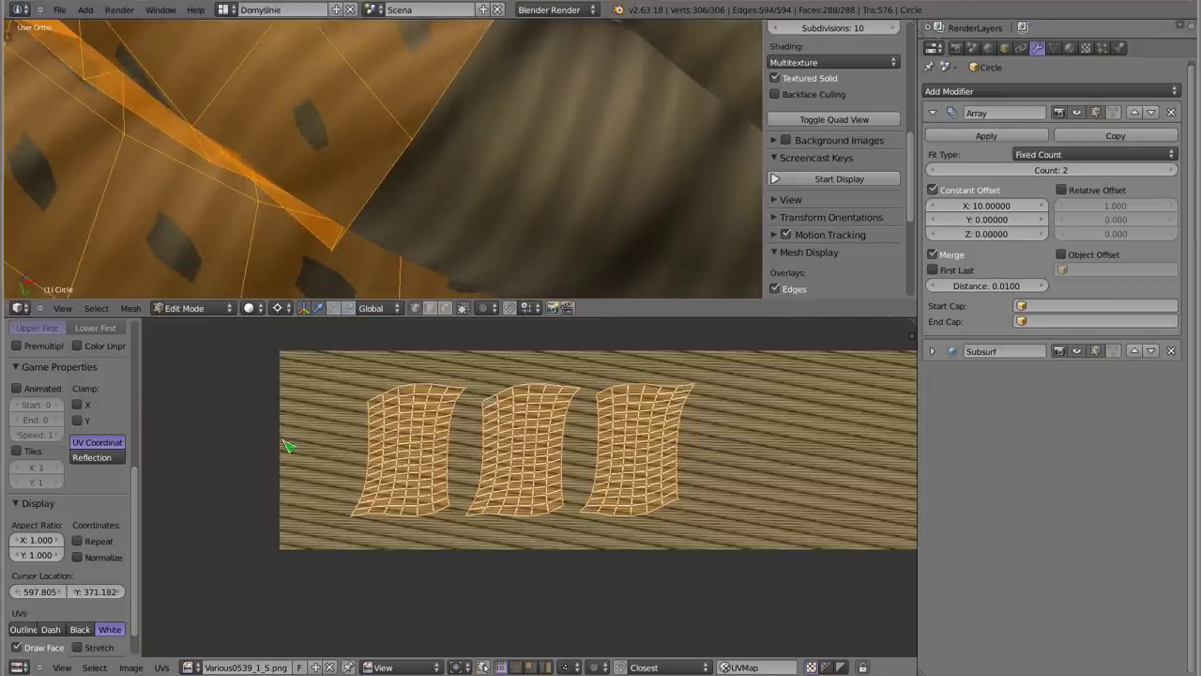
middle_click_drag(654, 490, 533, 498)
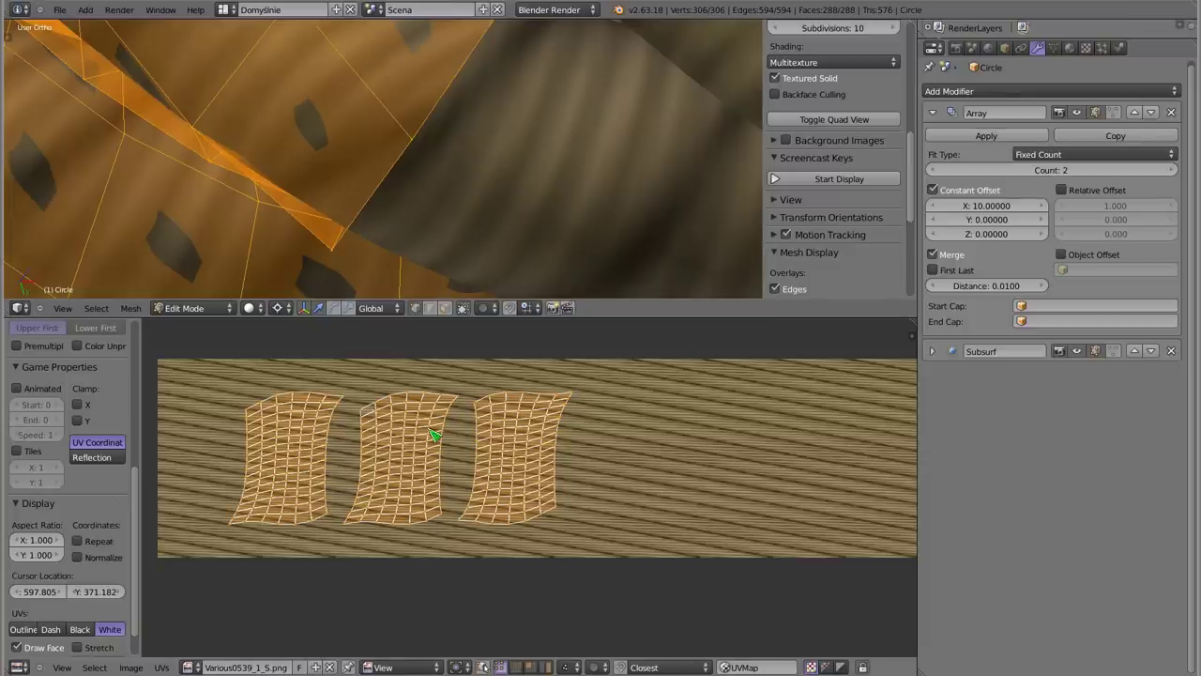
key("a")
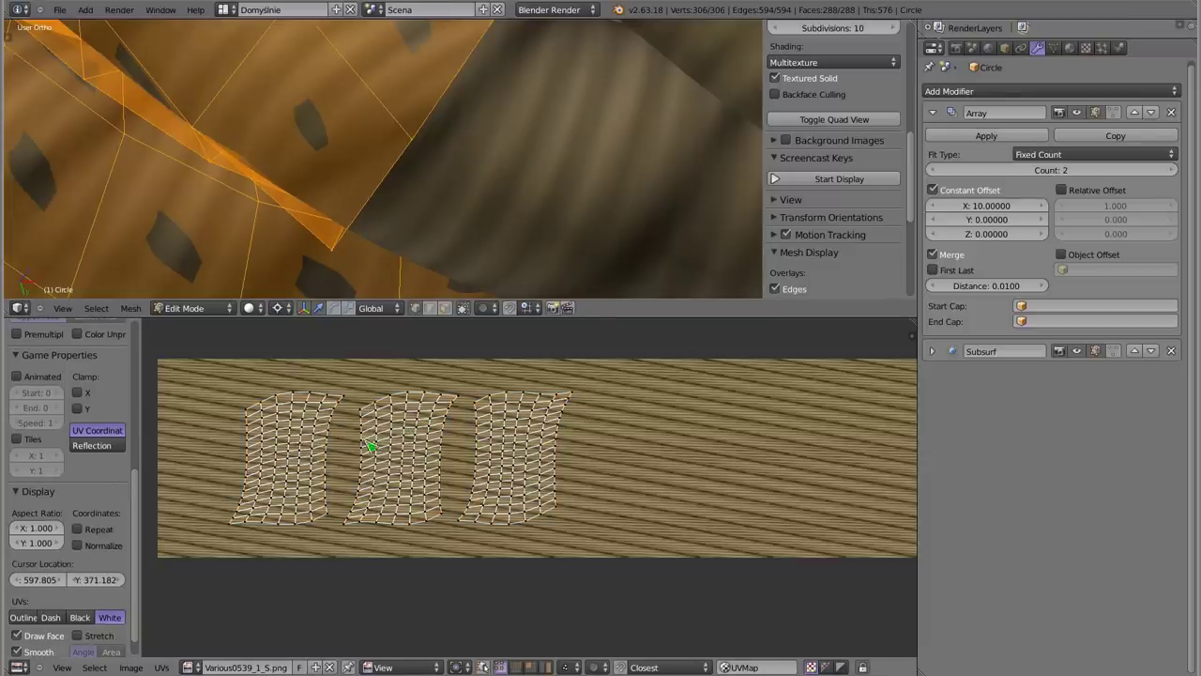
scroll(371, 447, "up", 4)
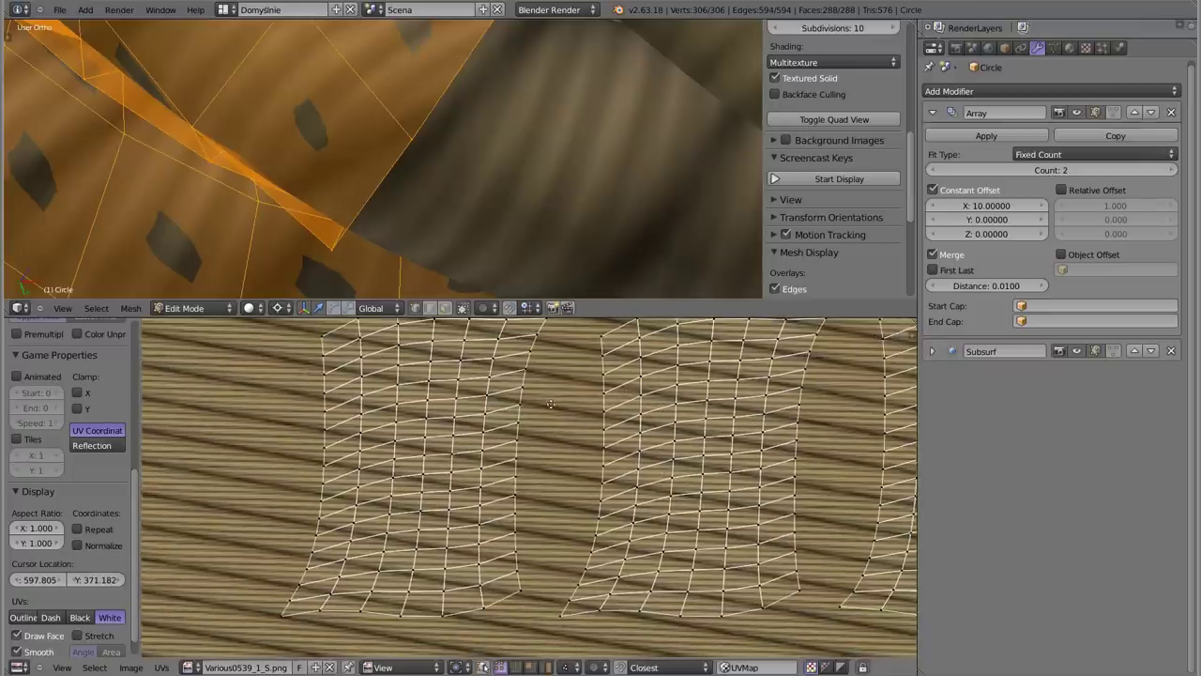
scroll(563, 414, "down", 2)
middle_click_drag(617, 437, 511, 440)
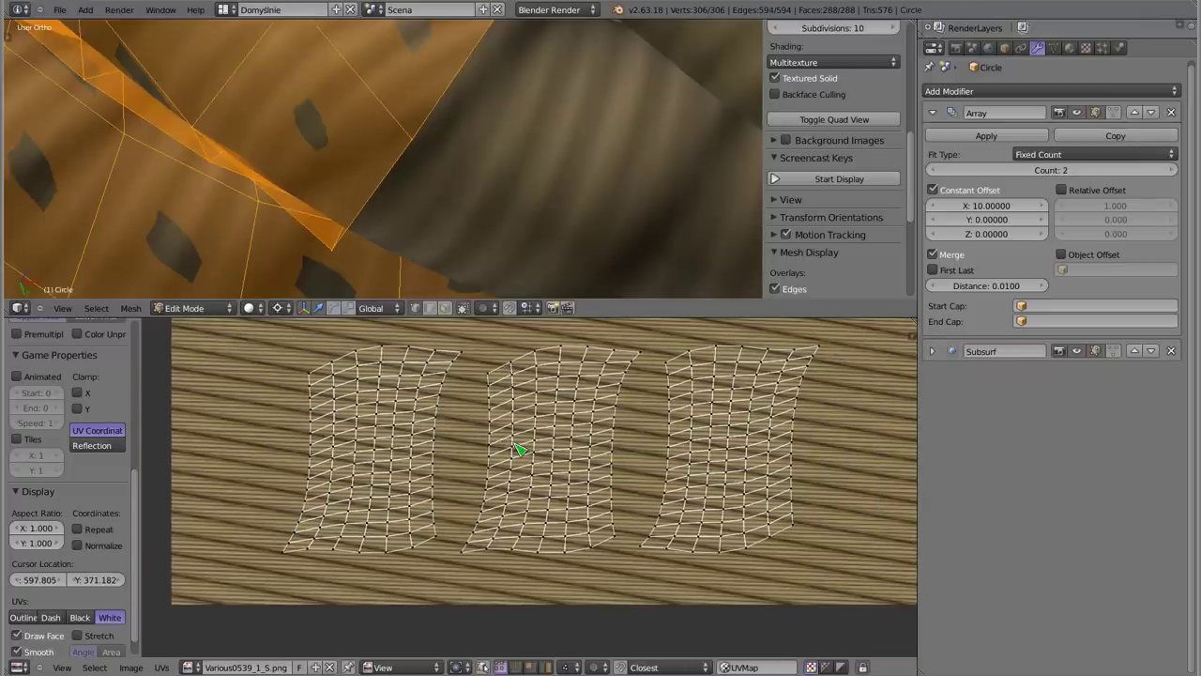
scroll(291, 443, "up", 2)
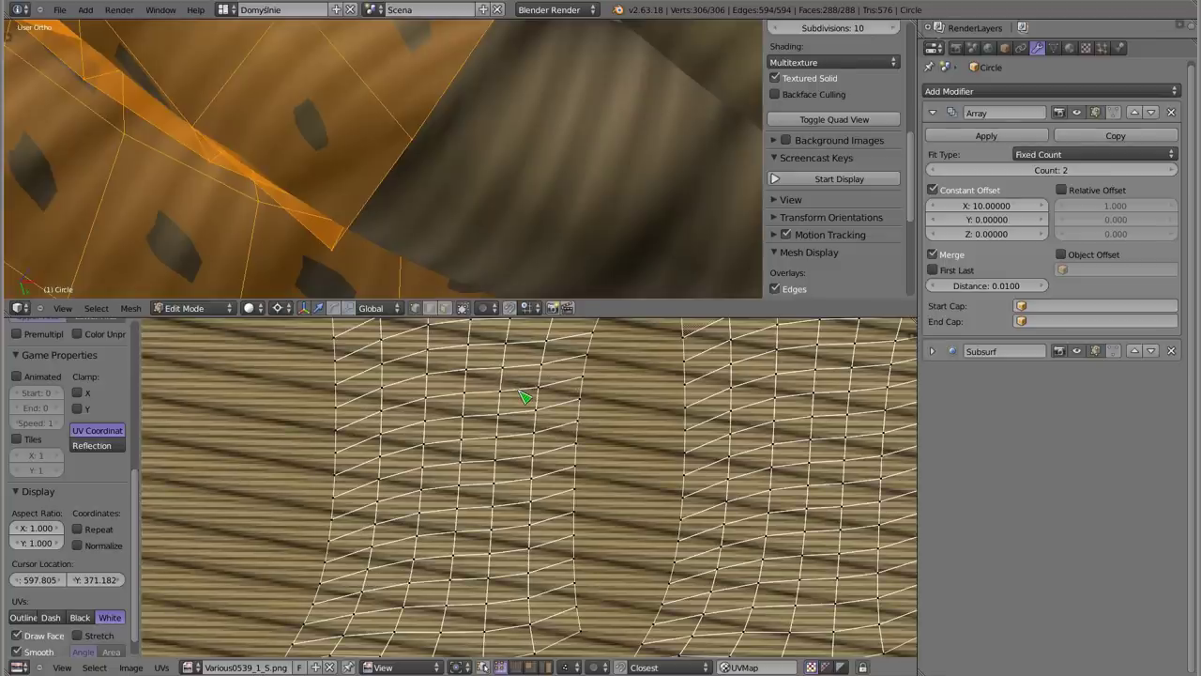
Maximize the UV editor and straighten the left island's first column with Align X
key("ctrl+Up")
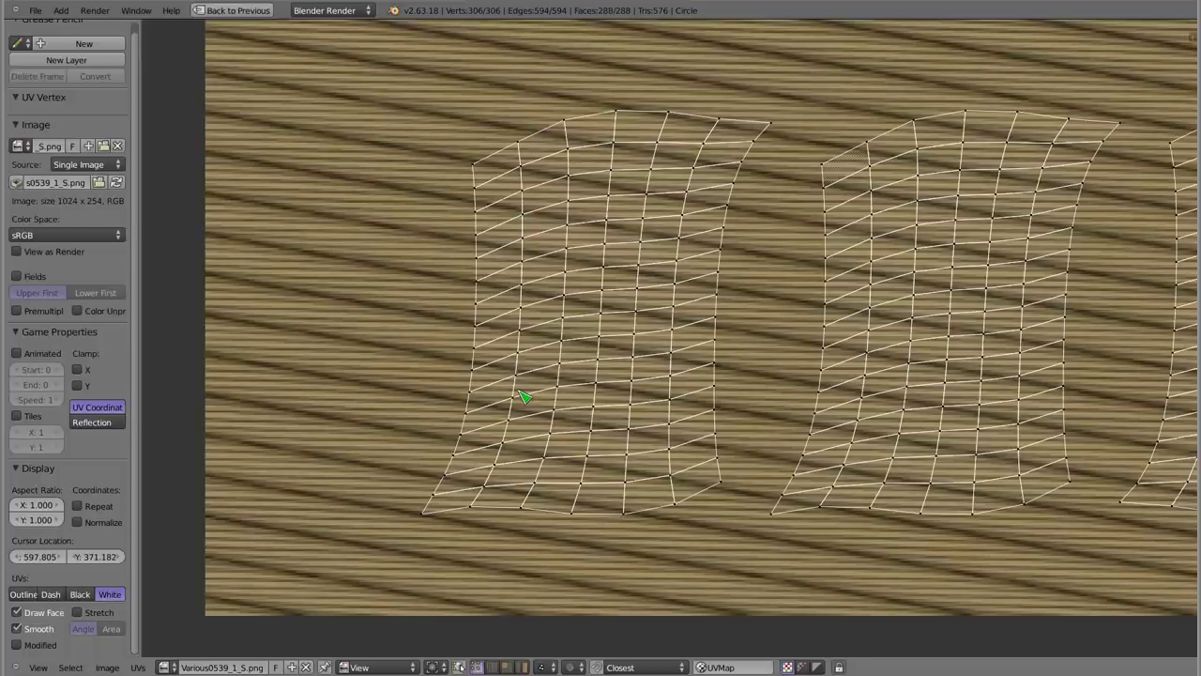
middle_click_drag(670, 266, 504, 271)
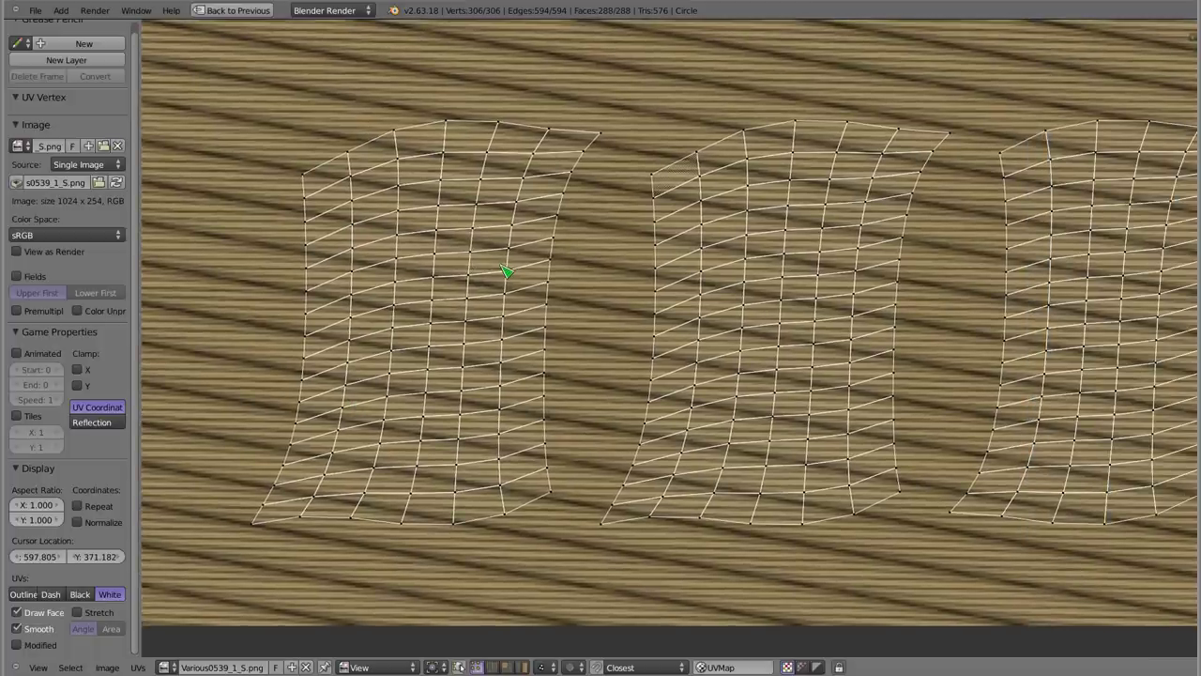
right_click(311, 245)
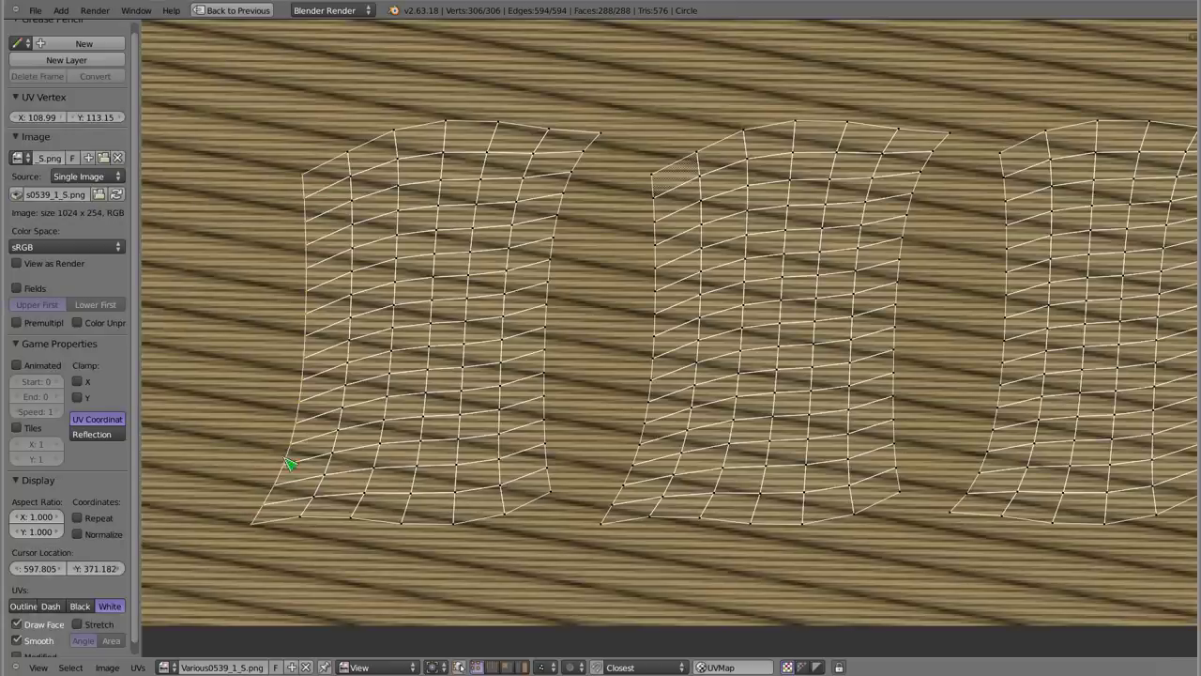
key("w")
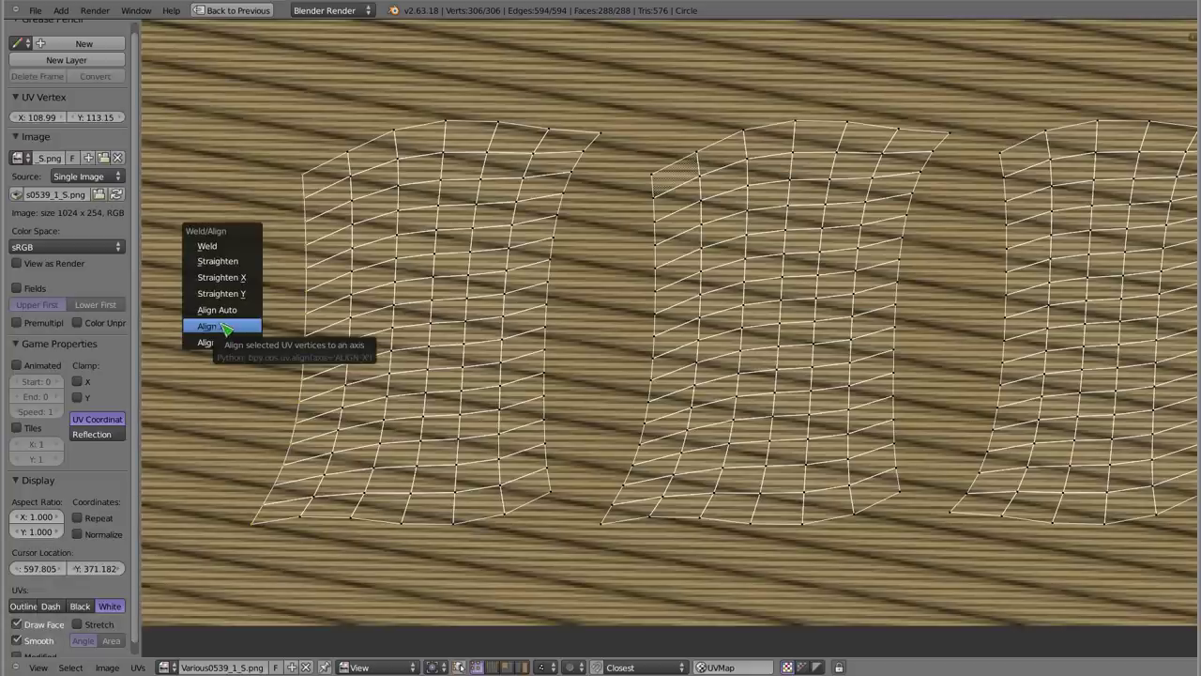
left_click(225, 327)
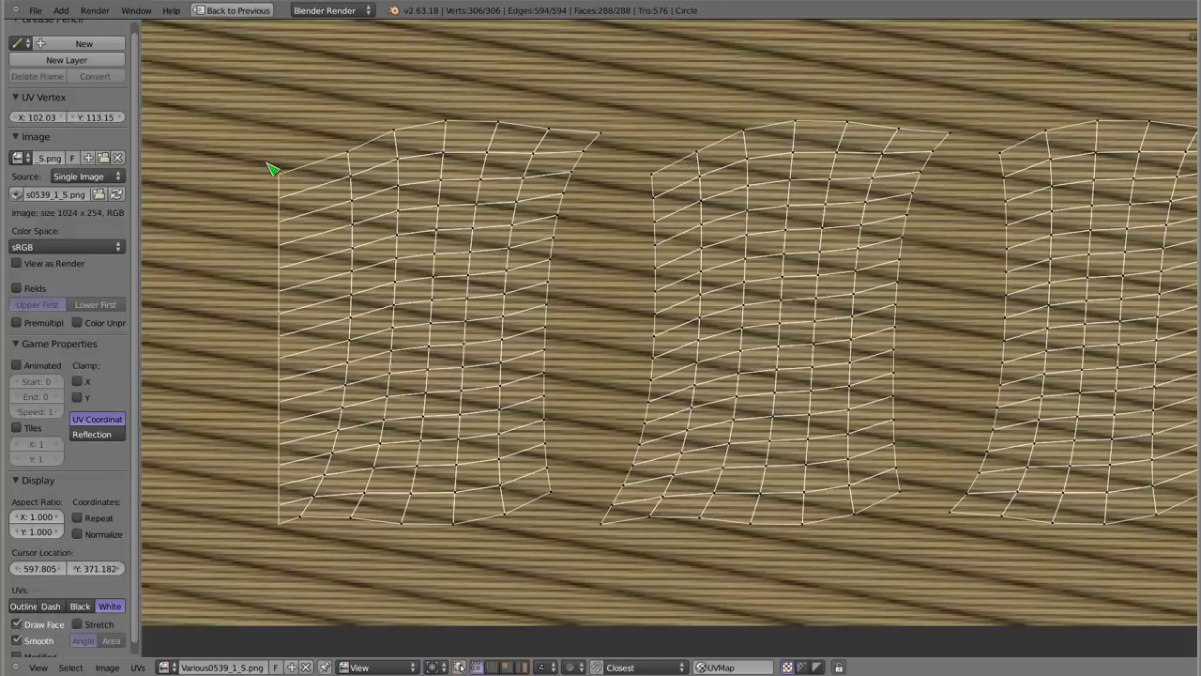
Straighten the left island's second UV column, restoring the alignment after an undo
right_click(363, 222)
right_click(361, 196)
key("s")
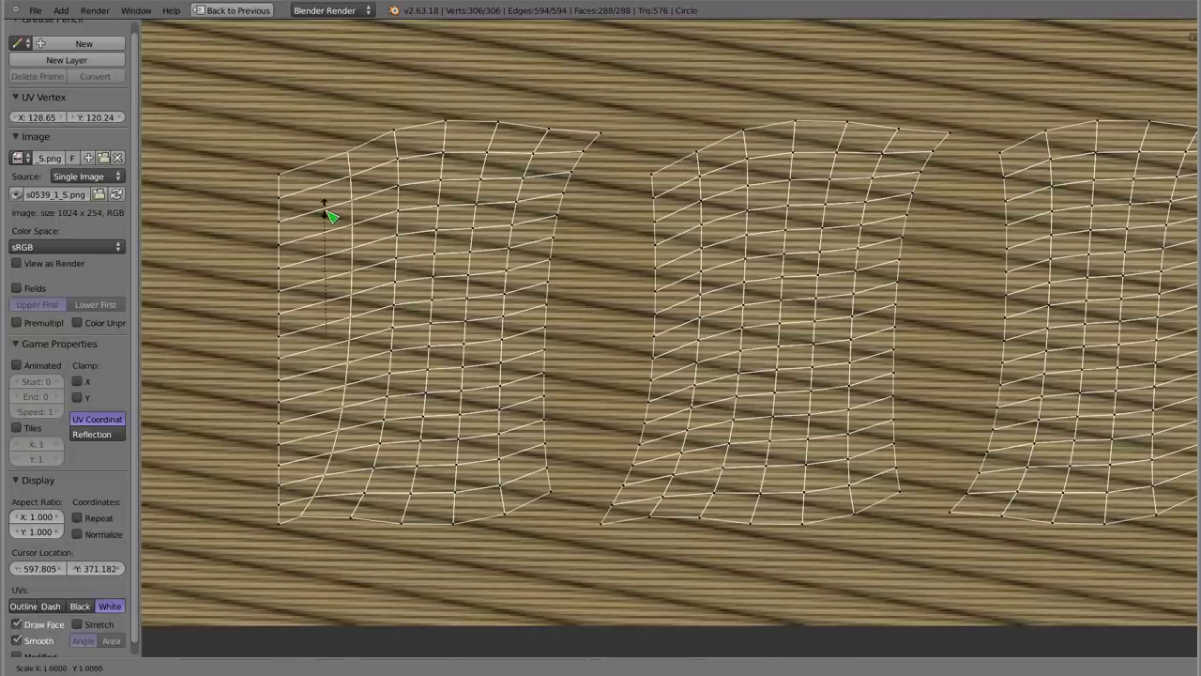
key("x")
left_click(370, 263)
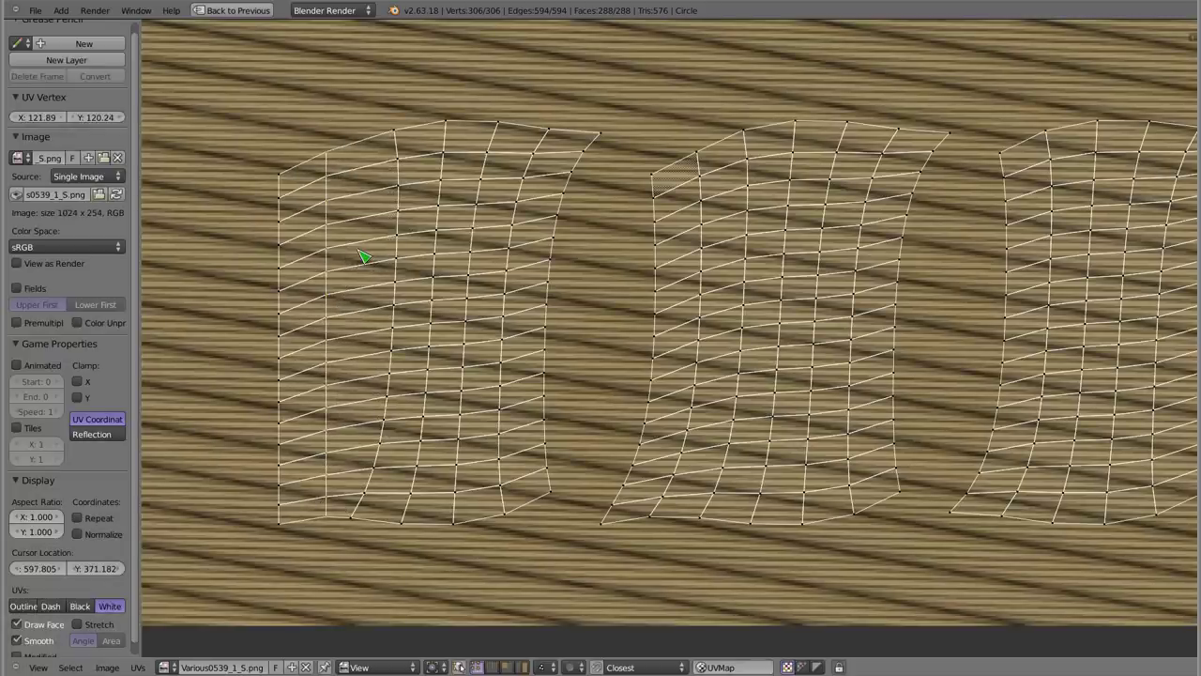
key("ctrl+z")
key("ctrl+alt+z")
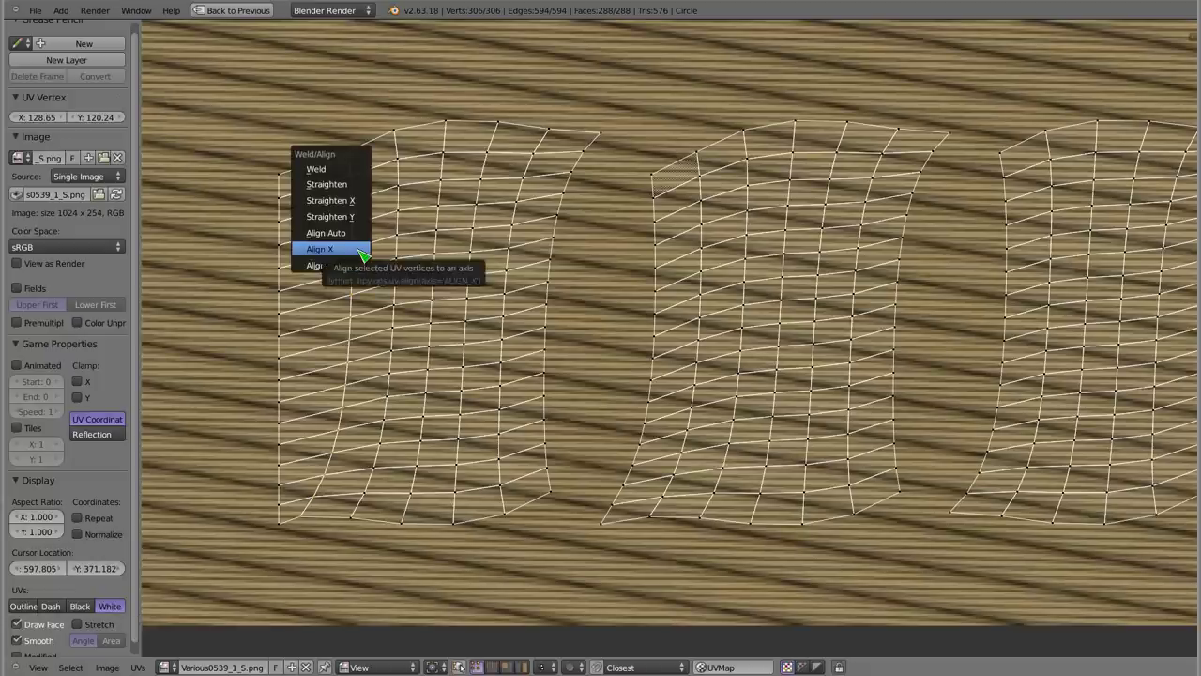
left_click(364, 257)
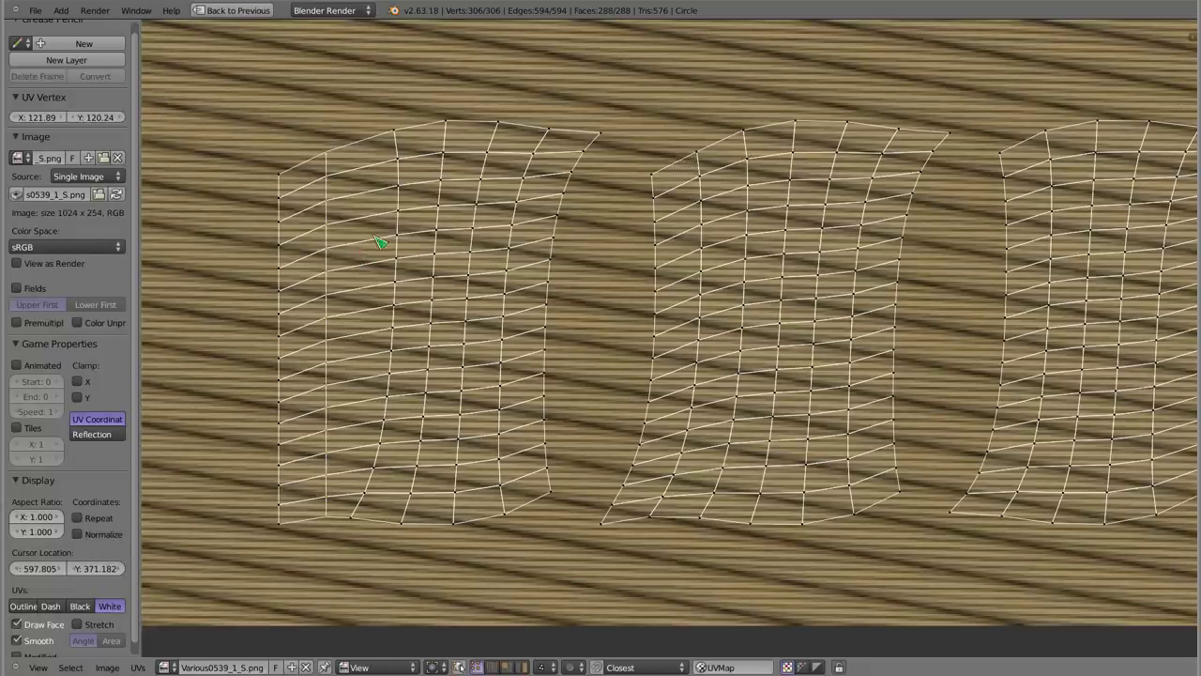
key("ctrl+alt+z")
left_click(409, 205)
Repeat the vertical alignment on the left island's remaining columns
right_click(443, 205, "alt")
key("ctrl+alt+z")
left_click(450, 193)
key("ctrl+alt+z")
left_click(480, 200)
right_click(528, 193, "alt")
key("ctrl+alt+z")
left_click(527, 195)
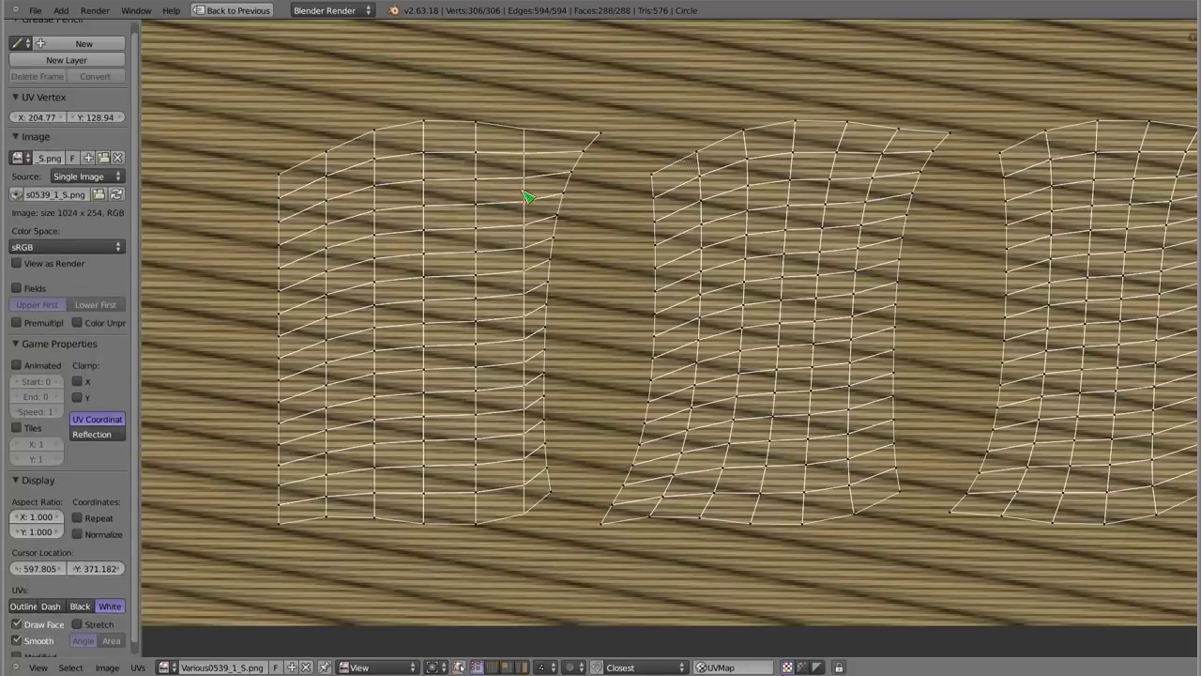
right_click(572, 193, "alt")
key("ctrl+alt+z")
left_click(585, 294)
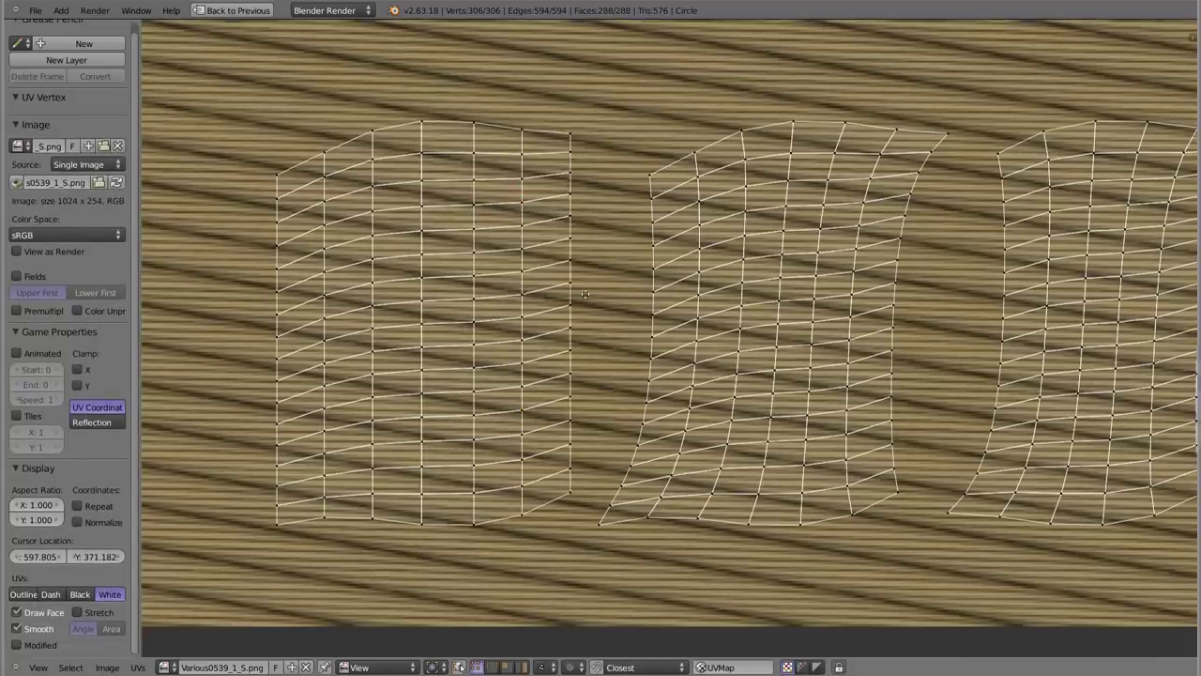
Align the middle island's first three curved UV columns vertically
middle_click_drag(585, 294, 495, 221)
right_click(499, 207, "alt")
key("ctrl+alt+z")
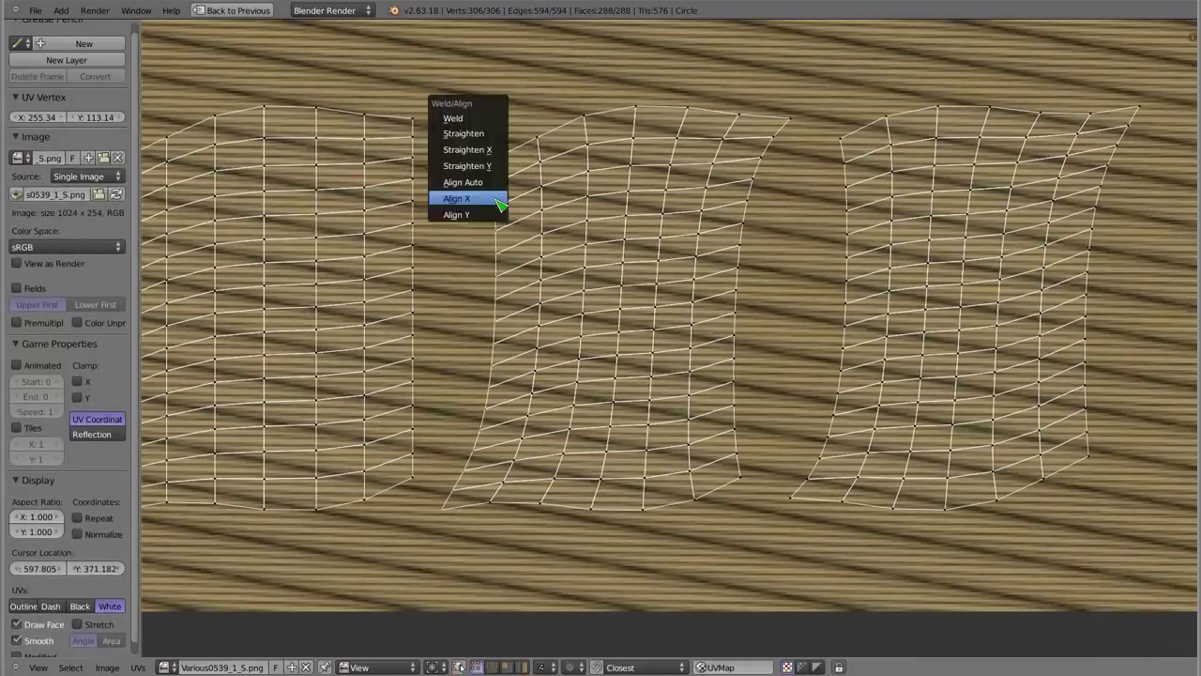
left_click(501, 196)
right_click(548, 186, "alt")
key("w")
left_click(550, 182)
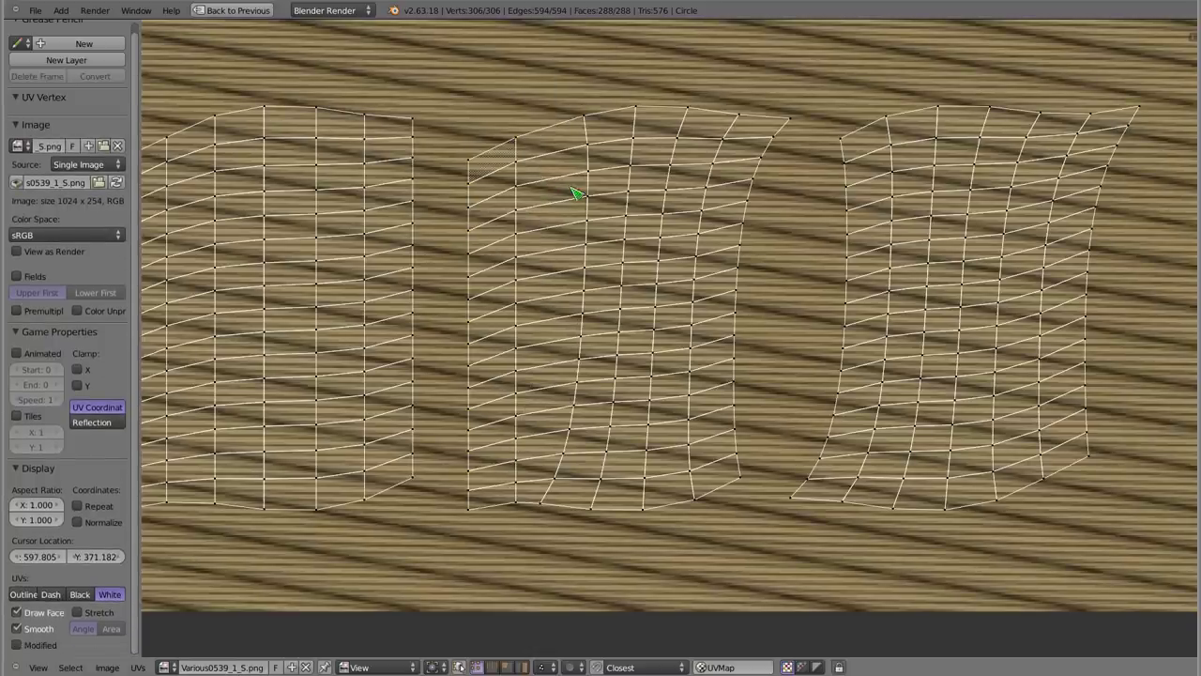
right_click(591, 193, "alt")
key("w")
left_click(593, 193)
Align the middle island's next two curved columns vertically
right_click(629, 187, "alt")
key("w")
left_click(629, 188)
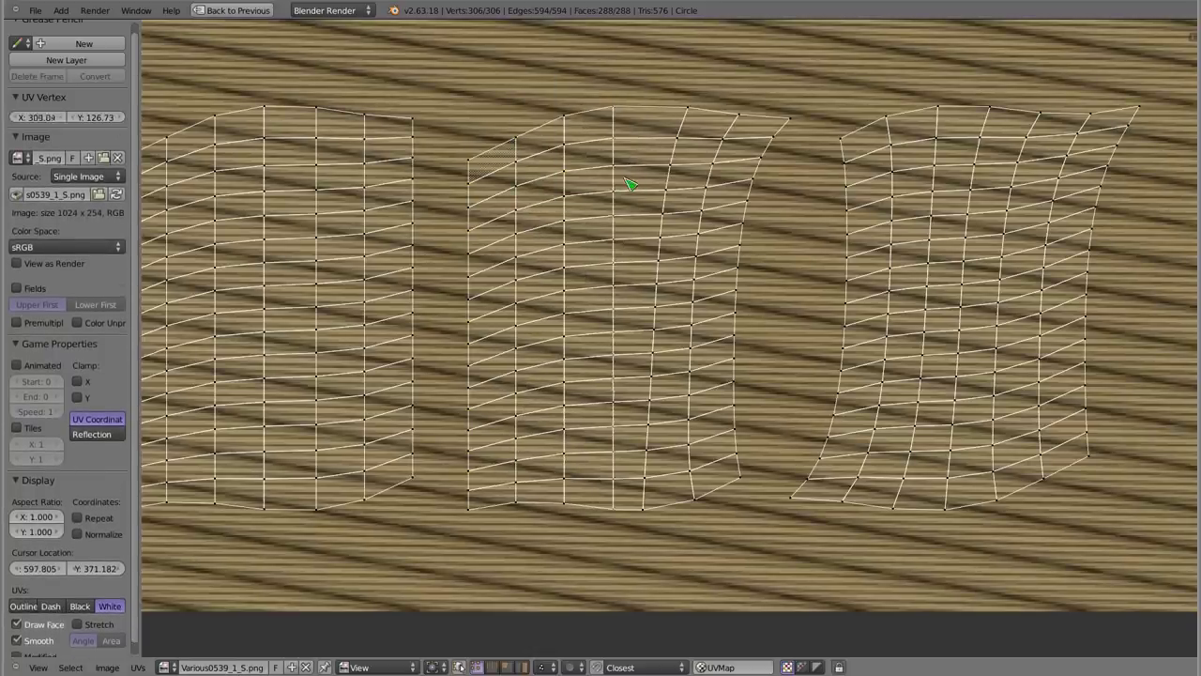
right_click(671, 186, "alt")
key("w")
left_click(672, 186)
Align the middle island's last columns and the right island's first two columns vertically
middle_click_drag(672, 186, 461, 181)
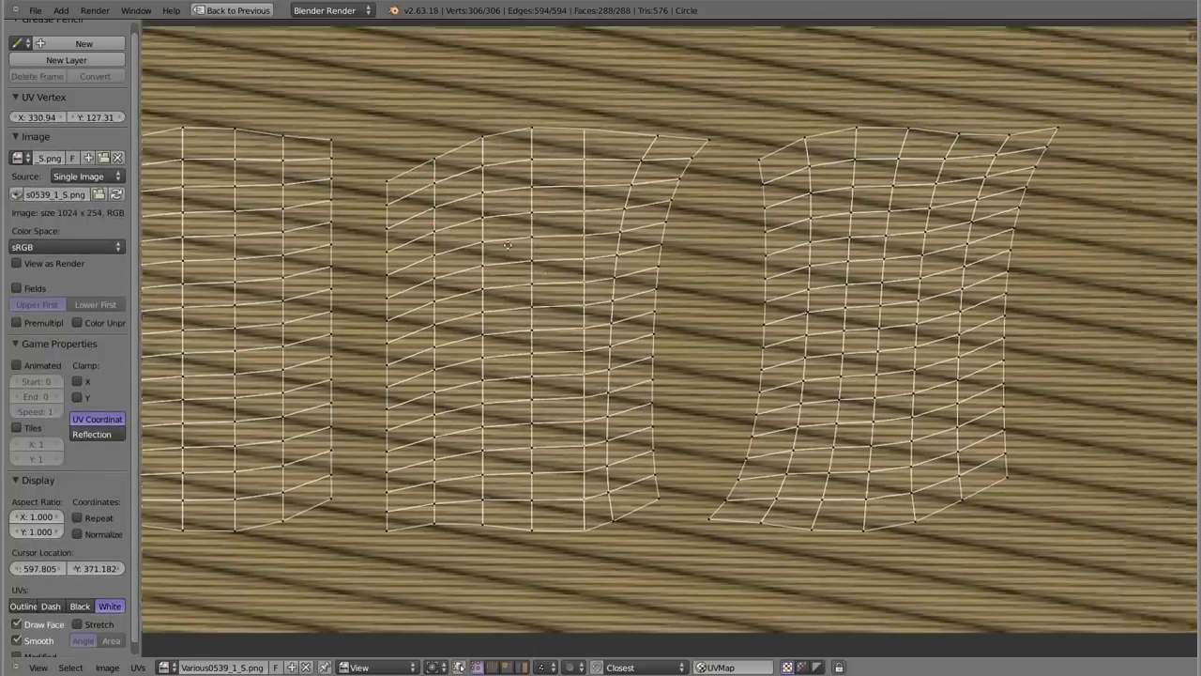
right_click(479, 175, "alt")
key("w")
left_click(485, 179)
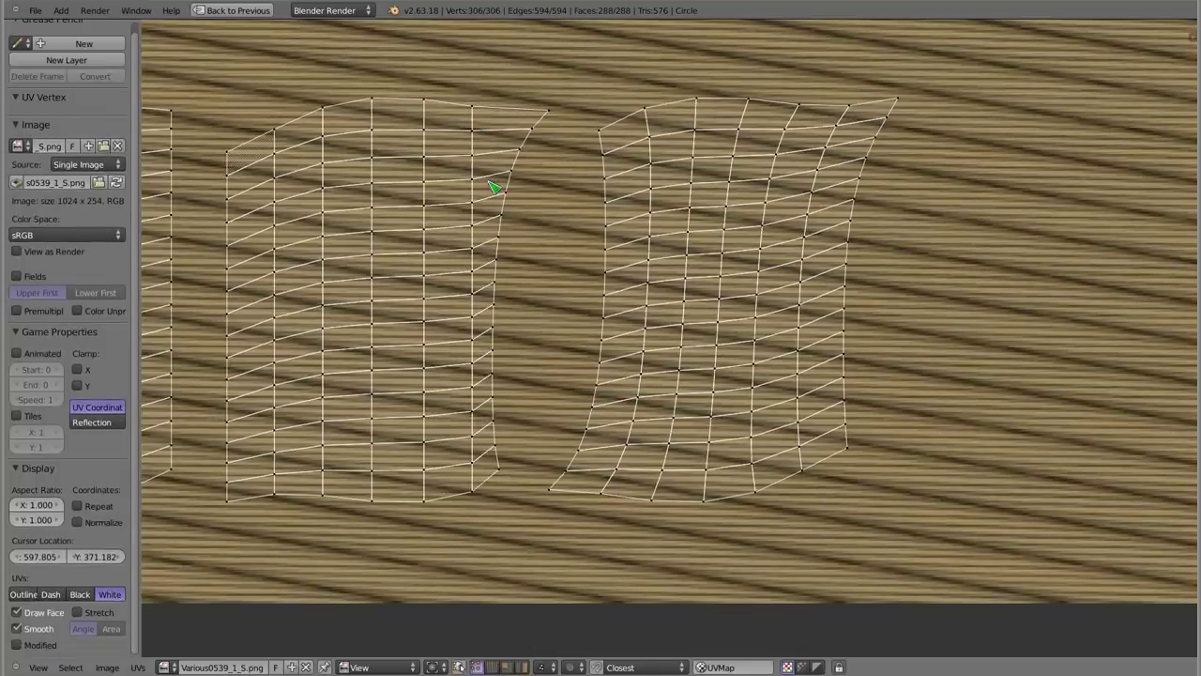
right_click(514, 190, "alt")
key("w")
left_click(514, 191)
right_click(611, 199, "alt")
key("w")
left_click(612, 194)
right_click(649, 192, "alt")
key("w")
left_click(655, 184)
Shift the right island's slanted last column right, align it vertically, then deselect everything
right_click(689, 184, "alt")
key("w")
left_click(732, 178)
left_click_drag(738, 178, 828, 175)
left_click(828, 174)
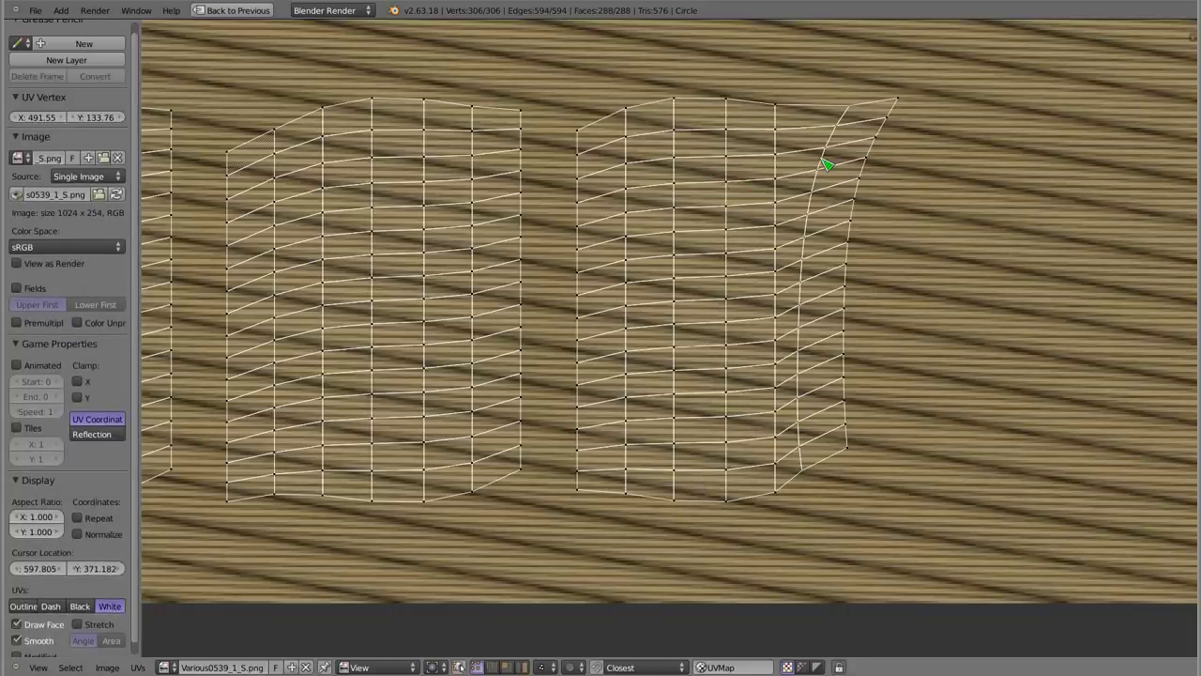
key("w")
left_click(824, 160)
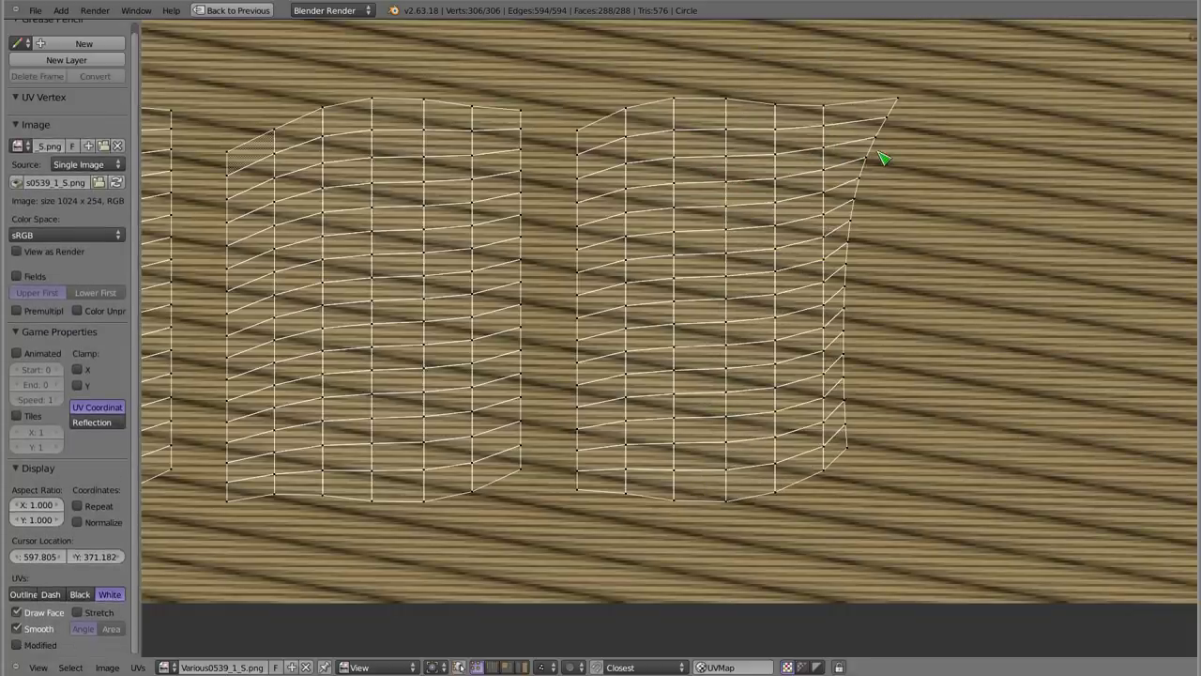
key("a")
scroll(591, 249, "down", 4)
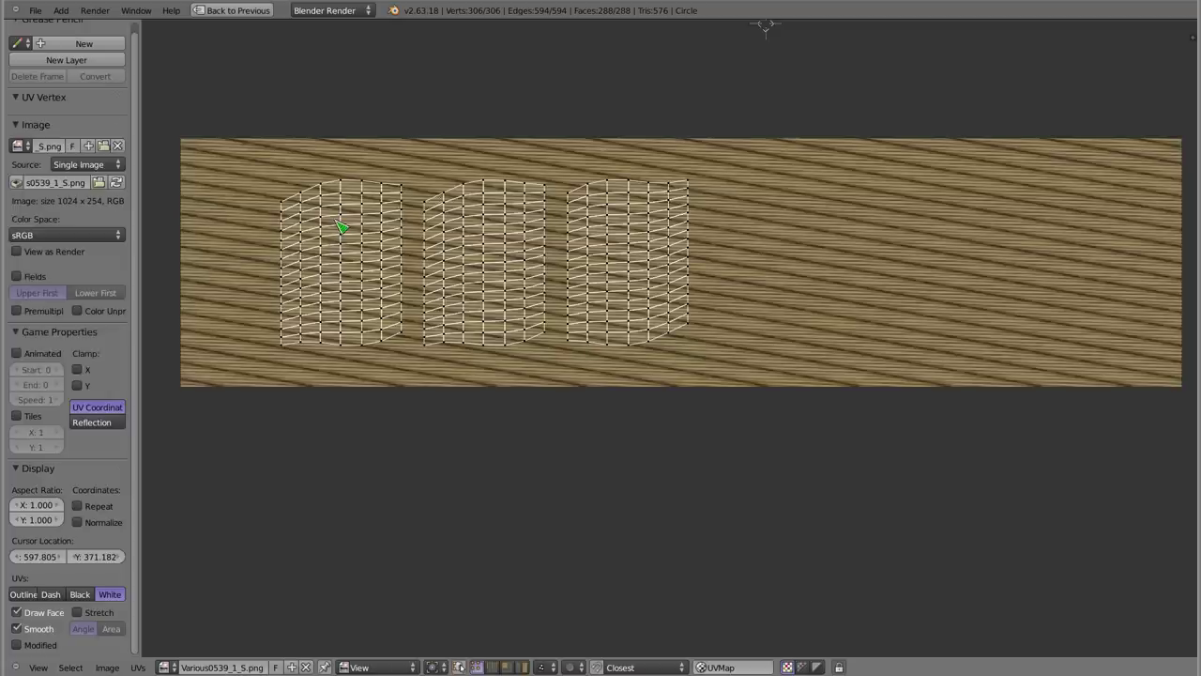
Align Y the lower slanted rows of the left UV island so they lie horizontal
scroll(298, 360, "up", 4)
scroll(315, 353, "up", 1)
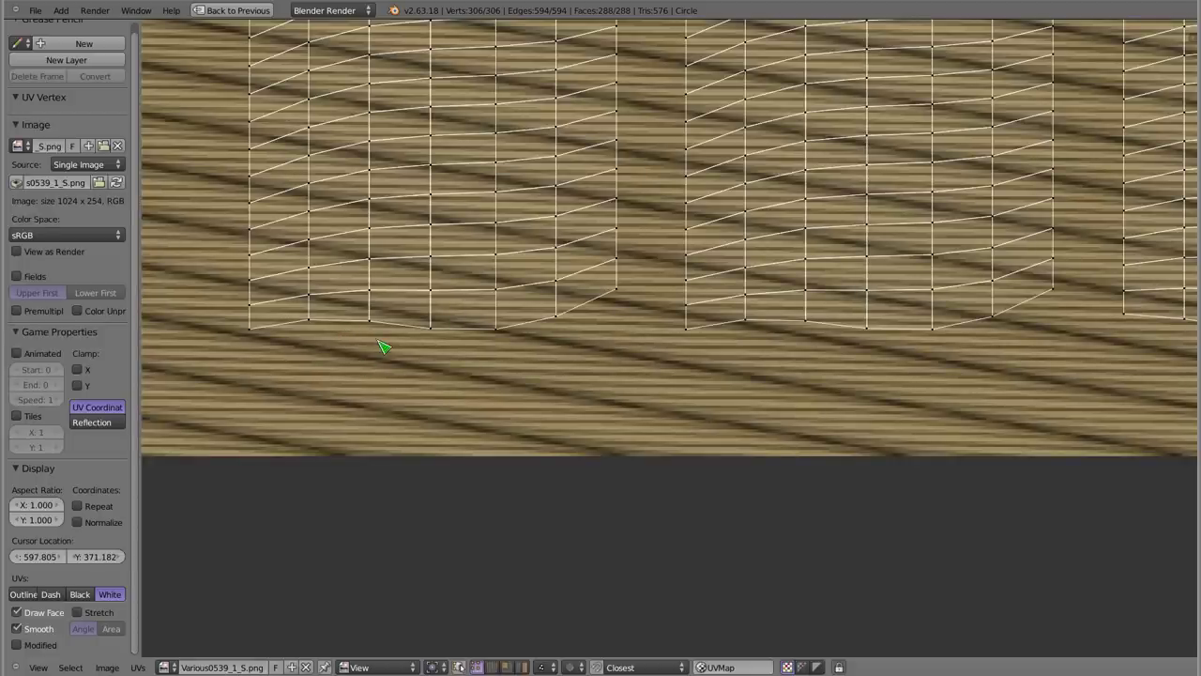
right_click(342, 324)
scroll(504, 363, "down", 2)
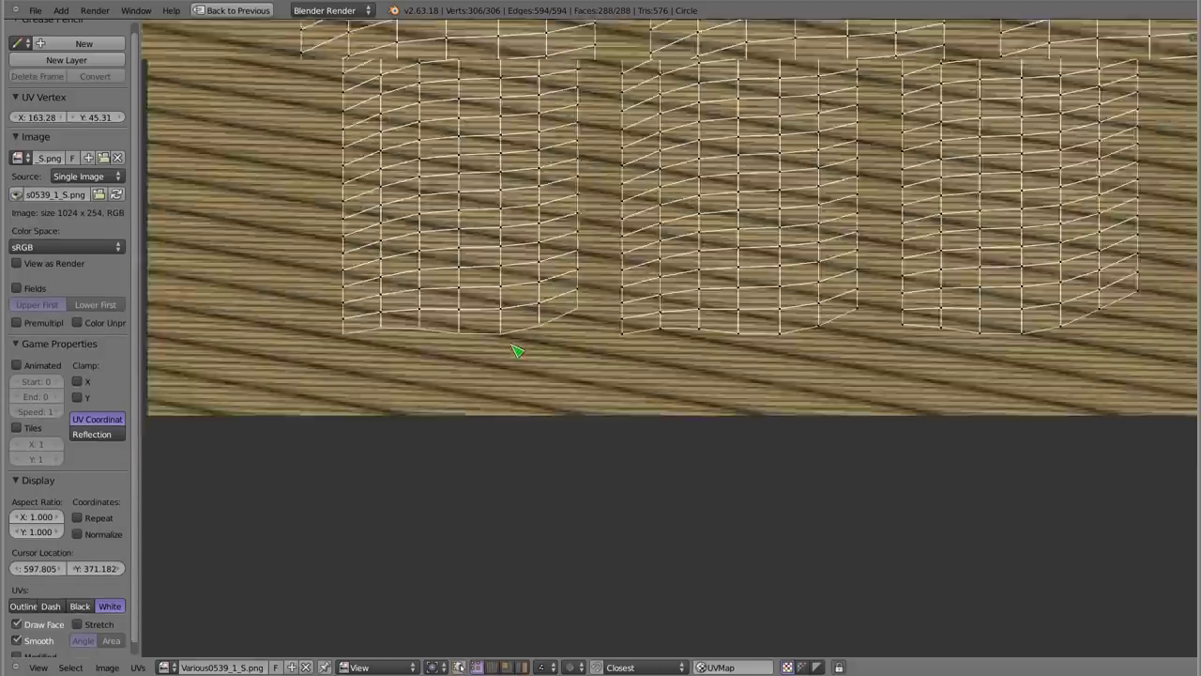
scroll(526, 315, "down", 2)
middle_click_drag(528, 313, 468, 332)
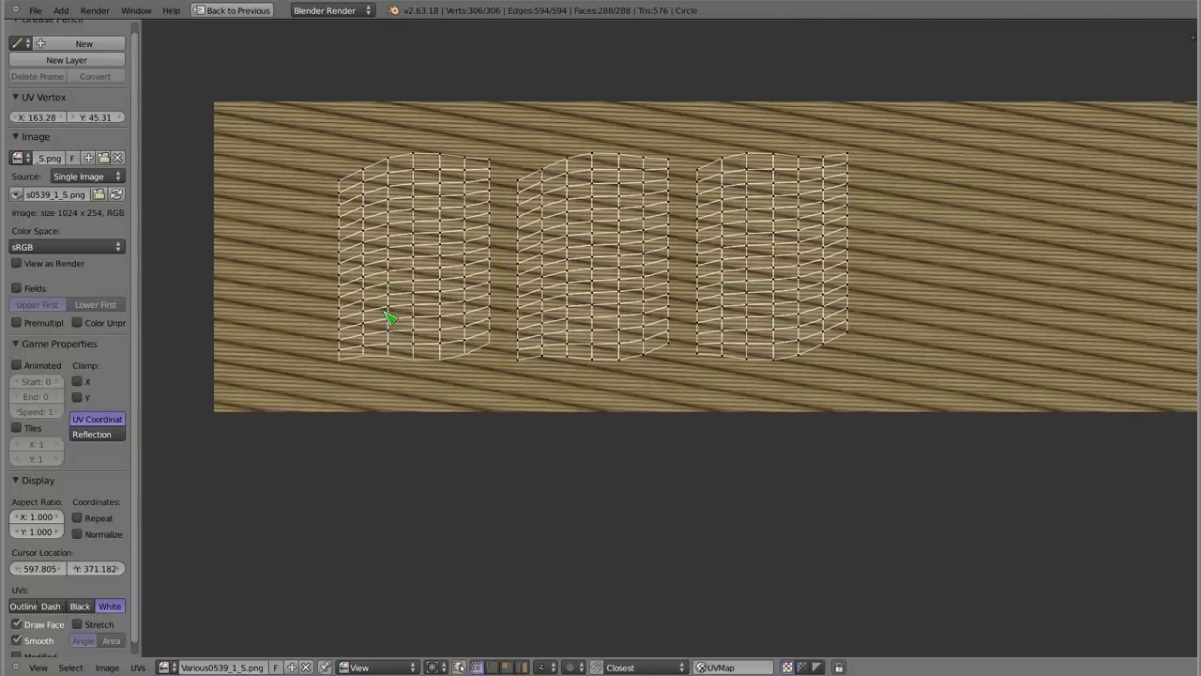
key("w")
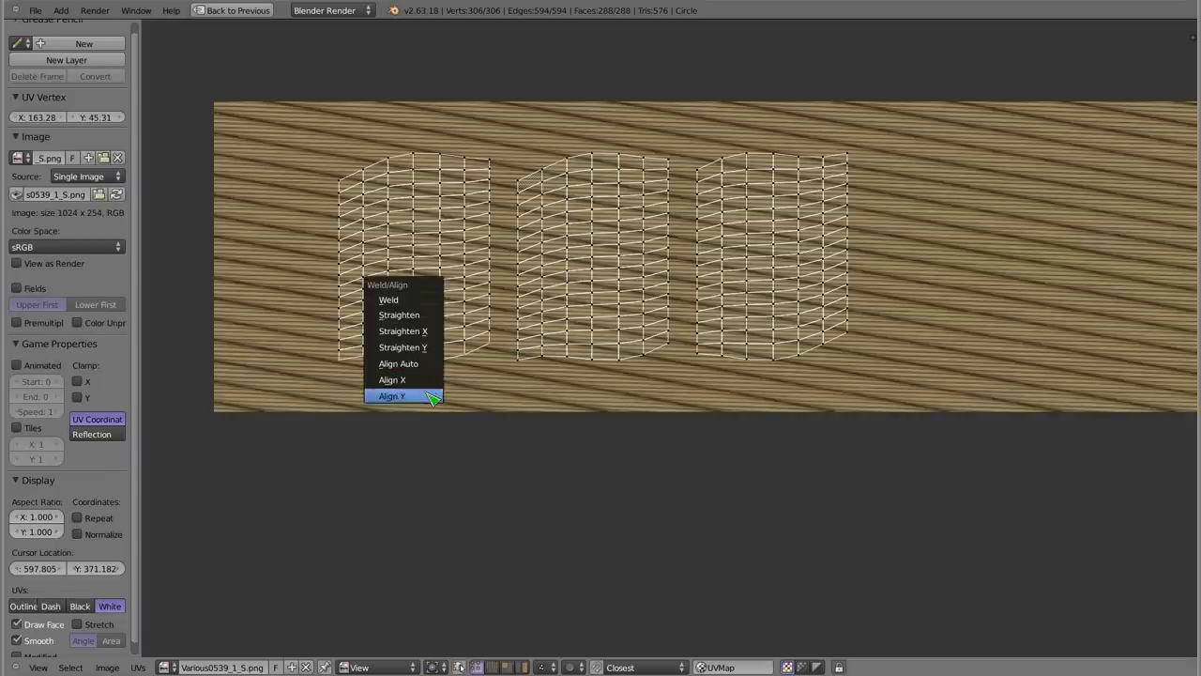
left_click(427, 397)
key("w")
left_click(383, 349)
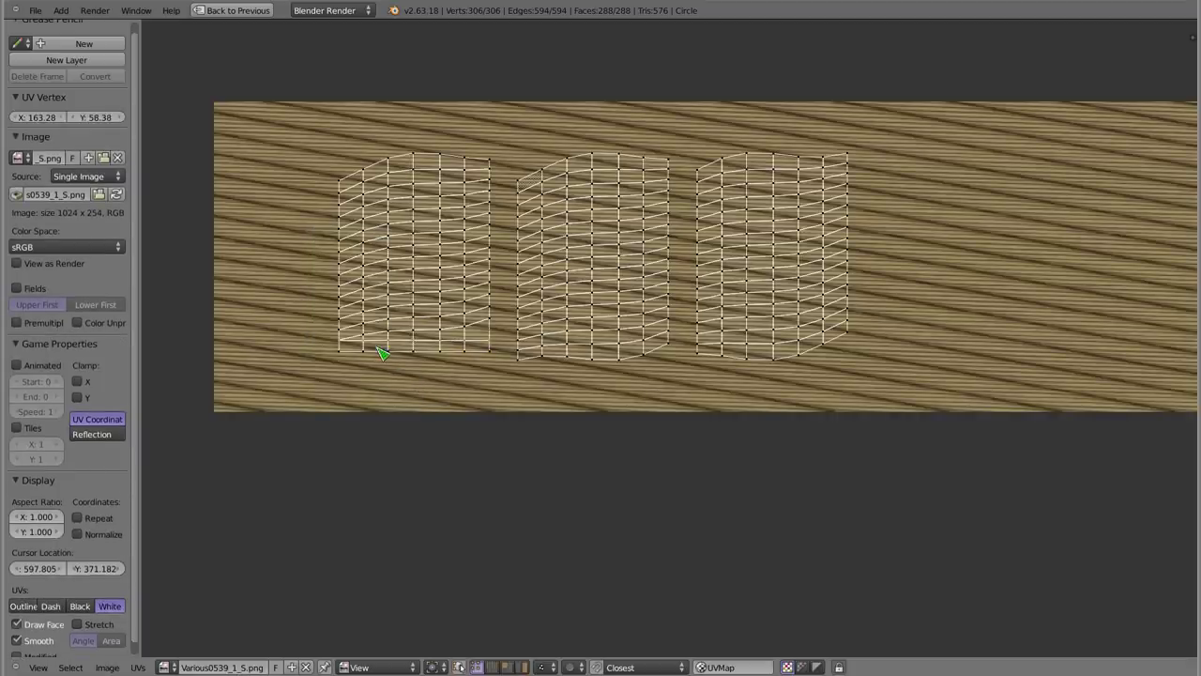
scroll(383, 353, "up", 3)
scroll(391, 326, "up", 2)
key("w")
left_click(391, 339)
right_click(388, 272, "alt")
key("w")
left_click(389, 278)
Level the left island's upper vertex rows one by one with Align Y
key("a")
right_click(394, 241, "alt")
key("w")
left_click(391, 241)
right_click(388, 206, "alt")
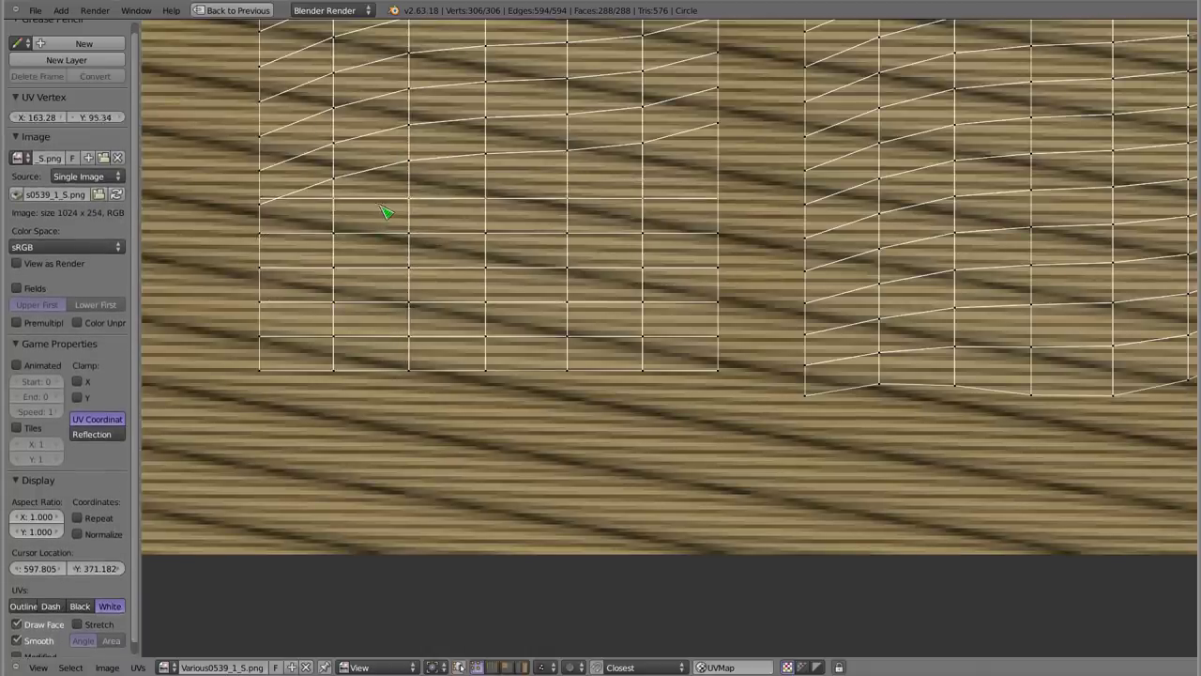
key("w")
left_click(384, 178)
right_click(381, 144, "alt")
key("w")
left_click(381, 144)
right_click(388, 107, "alt")
key("w")
left_click(388, 100)
Level the slanted rows at the top of the left island, undoing one mistaken alignment
middle_click_drag(389, 105, 408, 321)
key("a")
key("a")
right_click(357, 293, "alt")
key("w")
left_click(359, 286)
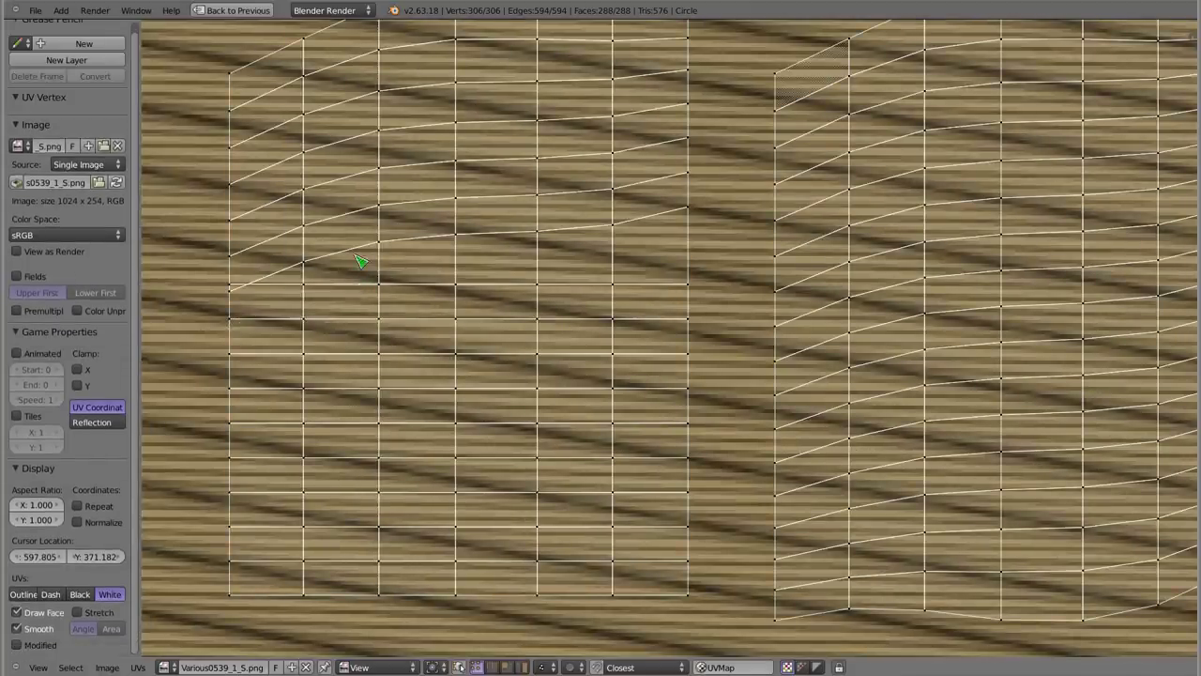
key("w")
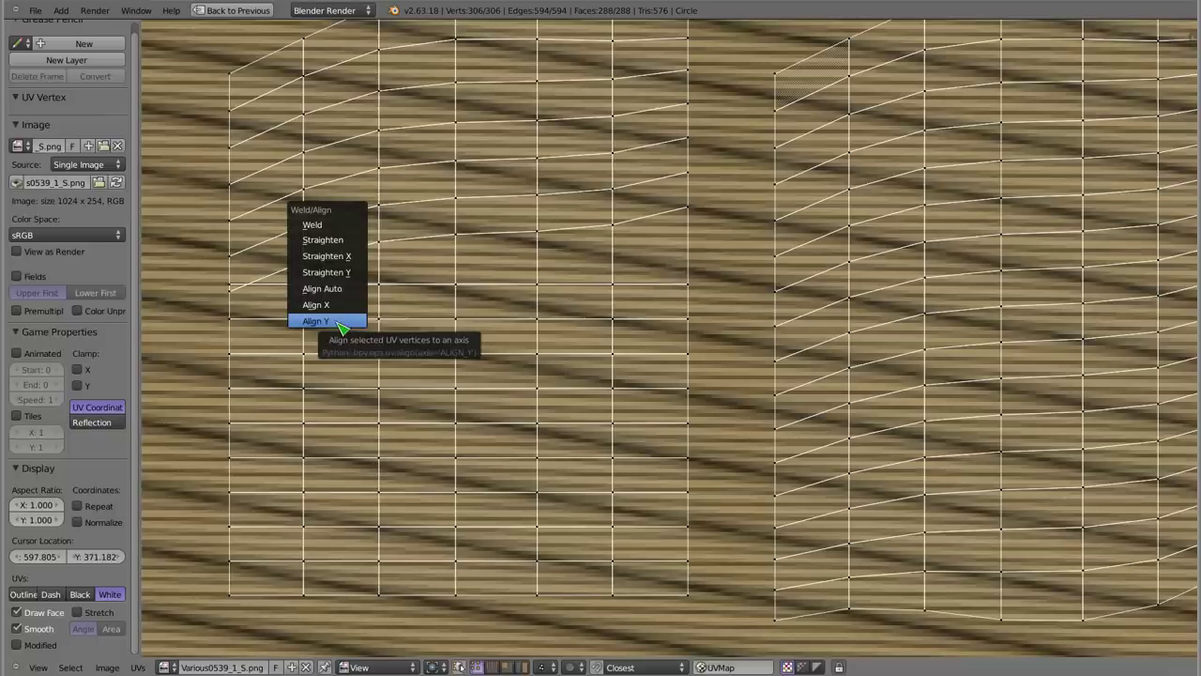
left_click(340, 325)
key("w")
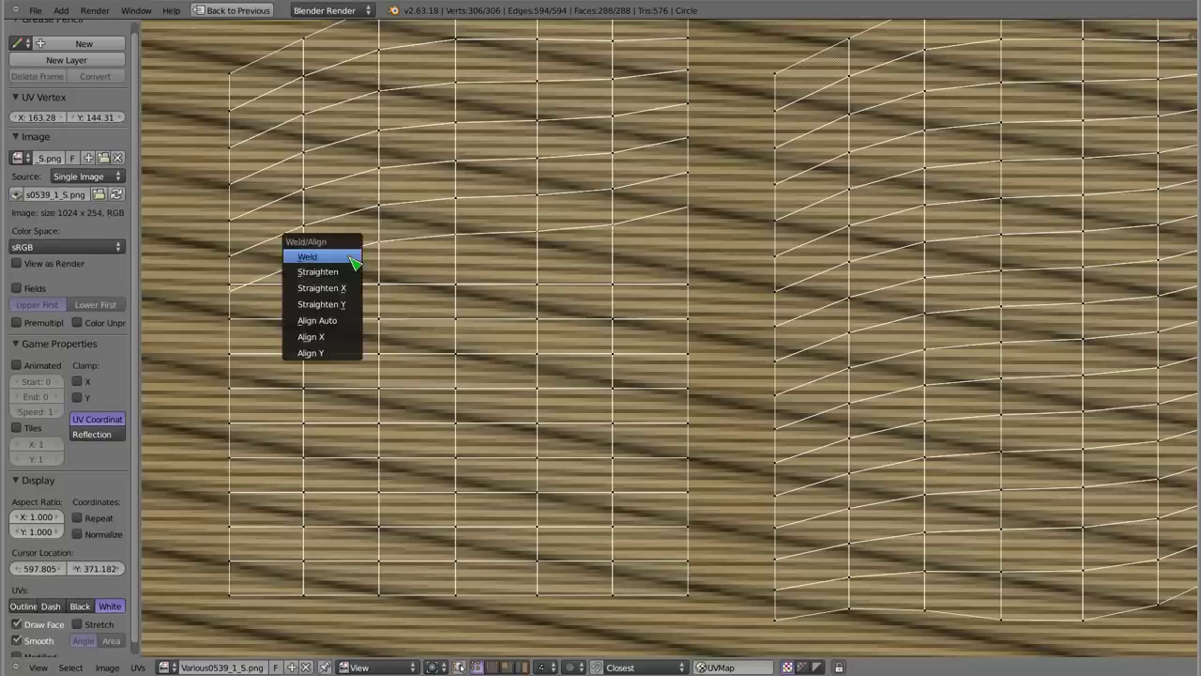
left_click(341, 356)
right_click(348, 245, "alt")
key("w")
left_click(349, 251)
right_click(355, 183, "alt")
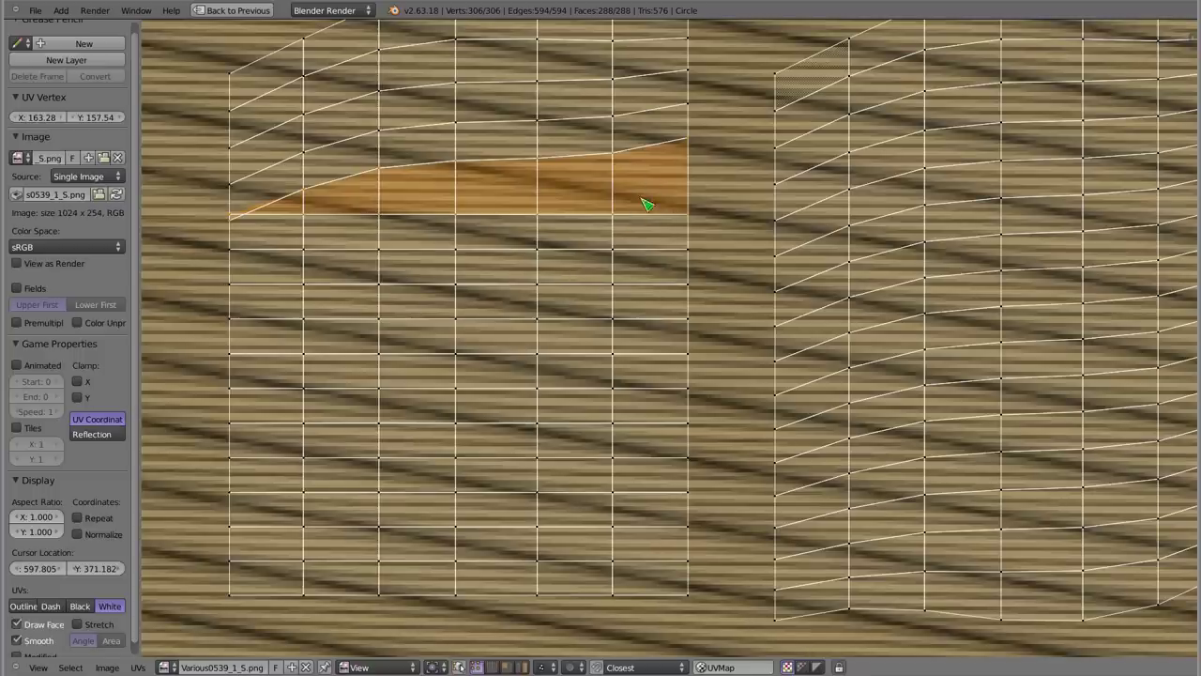
key("w")
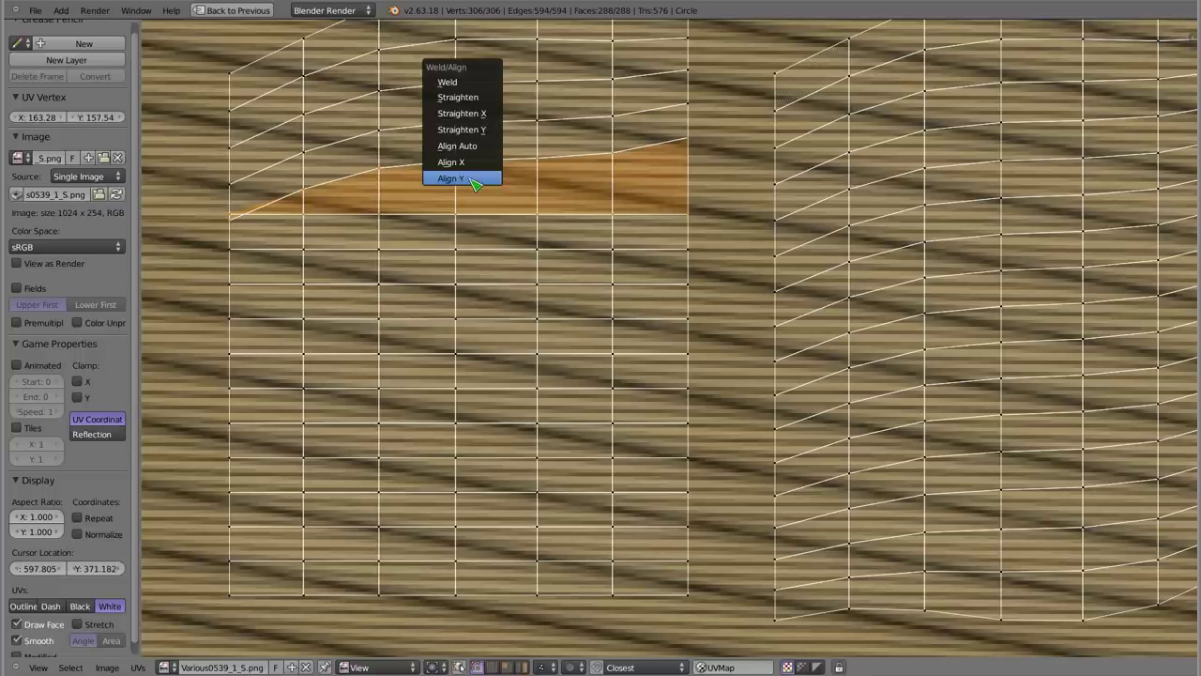
left_click(474, 181)
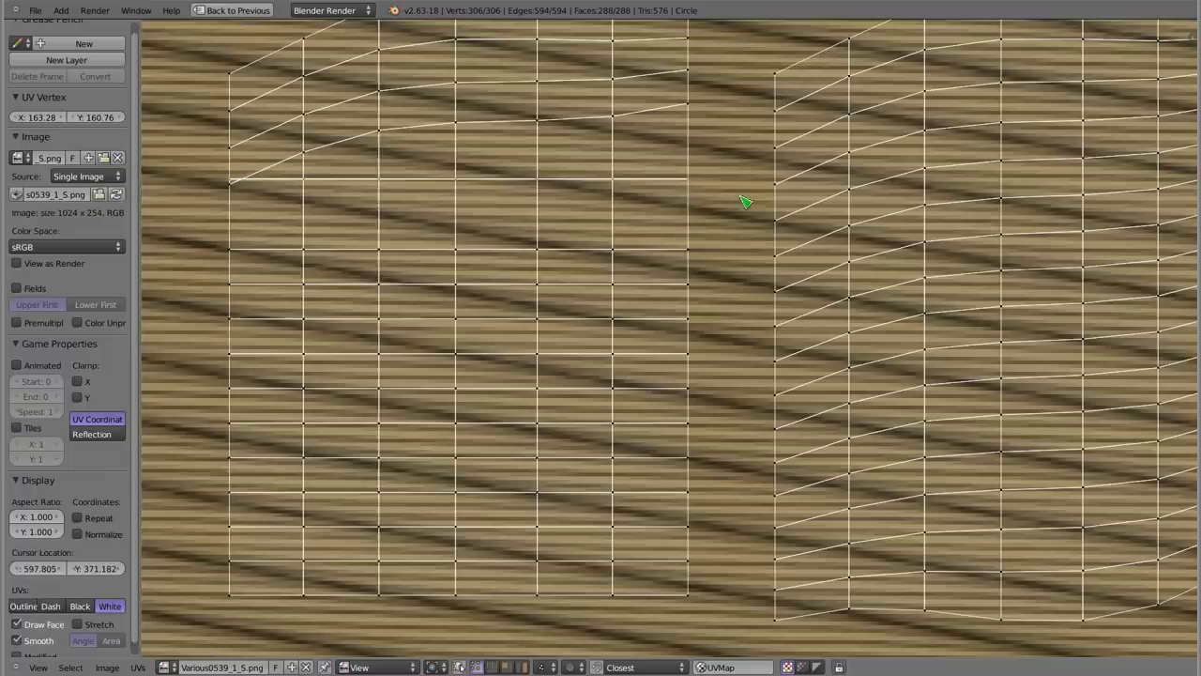
key("ctrl+z")
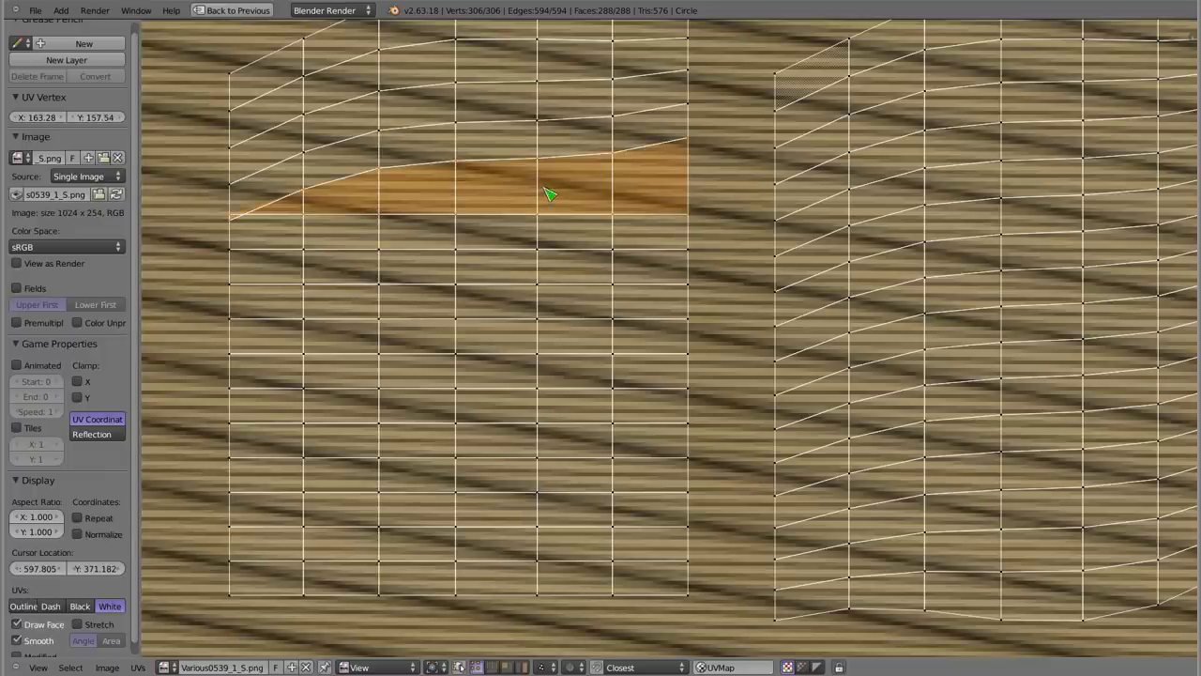
key("ctrl+z")
Align Y the remaining slanted loops higher up in the first island
right_click(437, 170, "alt")
key("w")
left_click(433, 165)
right_click(423, 150, "alt")
key("w")
left_click(426, 139)
middle_click_drag(427, 139, 463, 233)
right_click(463, 235, "alt")
key("w")
left_click(463, 225)
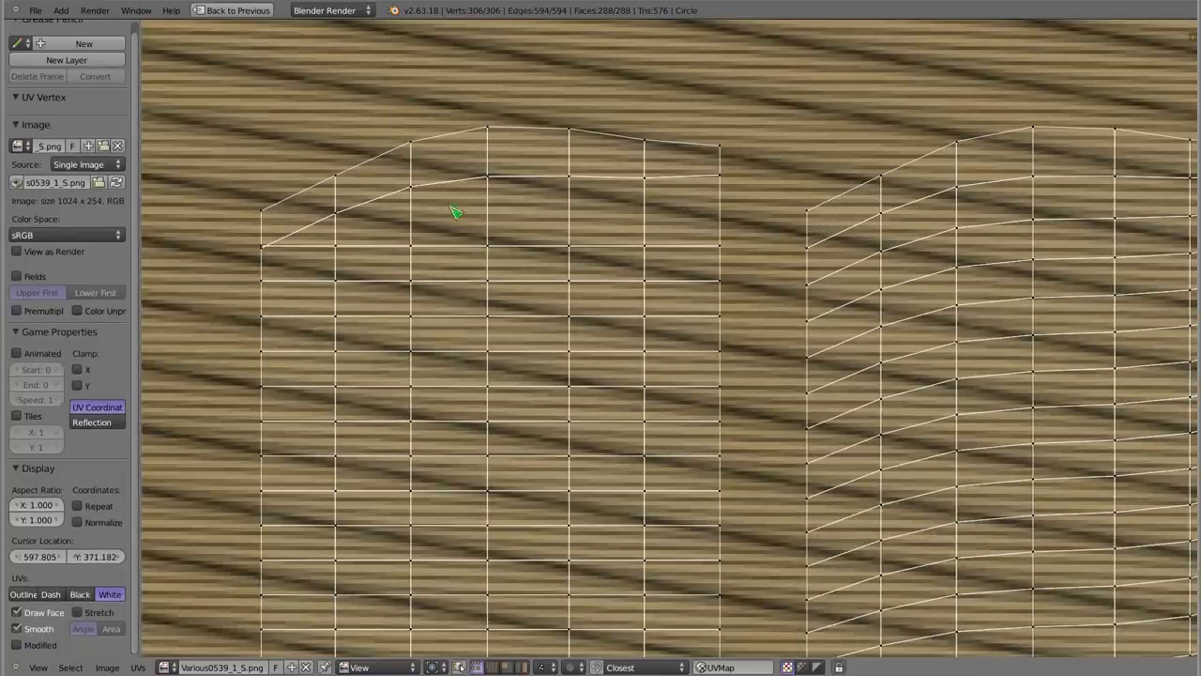
right_click(454, 188, "alt")
key("w")
left_click(456, 184)
right_click(457, 143, "alt")
key("w")
left_click(457, 139)
Level the bottom sheared loops of the middle UV island with Align Y
middle_click_drag(735, 348, 515, 461)
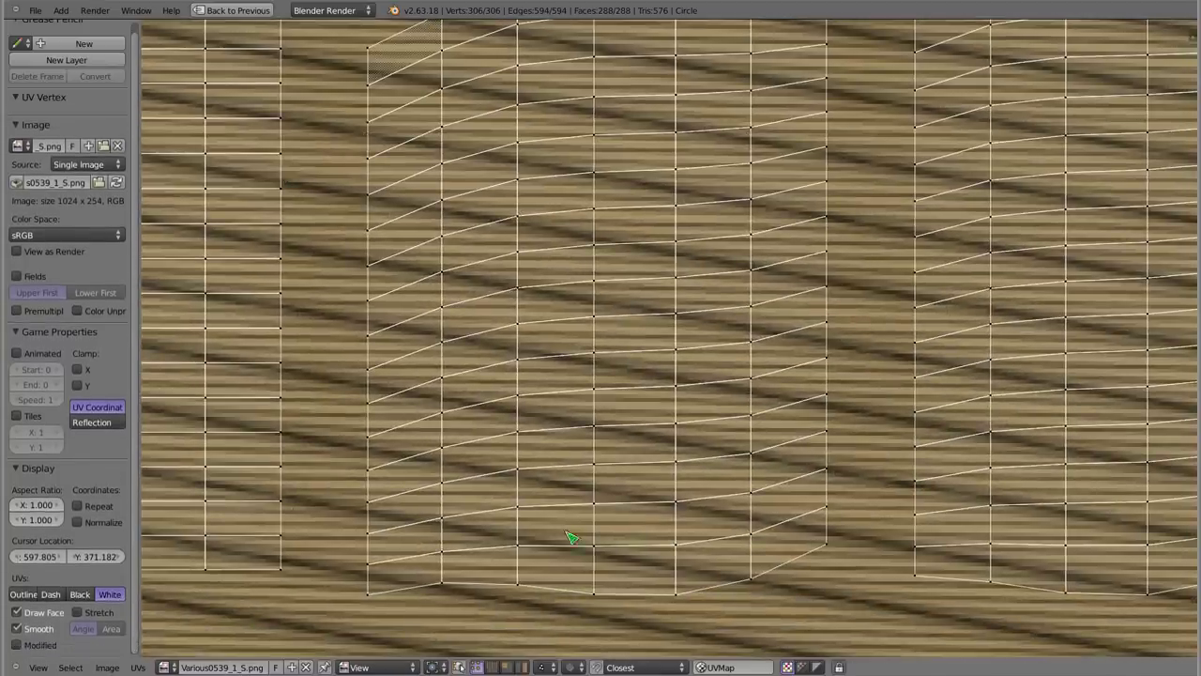
right_click(568, 593, "alt")
key("w")
left_click(569, 591)
right_click(567, 548, "alt")
key("w")
left_click(565, 550)
right_click(566, 513, "alt")
key("w")
left_click(568, 511)
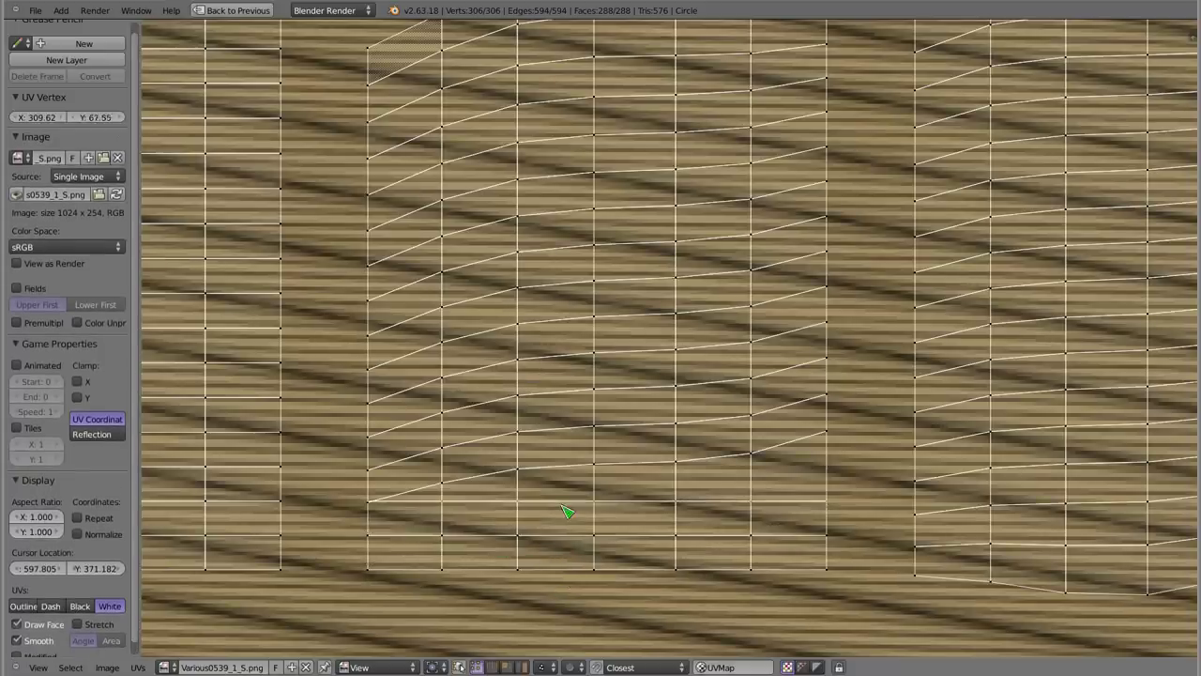
right_click(569, 478, "alt")
key("w")
left_click(568, 474)
right_click(567, 437, "alt")
key("w")
left_click(565, 434)
right_click(566, 401, "alt")
left_click(566, 400)
Continue levelling the middle island's sheared loops upward, undoing one that collapsed to a point
right_click(566, 364, "alt")
key("w")
left_click(566, 359)
right_click(569, 330, "alt")
key("w")
left_click(569, 328)
right_click(568, 294, "alt")
key("w")
left_click(567, 292)
right_click(573, 255, "alt")
key("w")
left_click(572, 248)
right_click(576, 226, "alt")
key("w")
left_click(578, 227)
key("ctrl+z")
Re-level that loop and align the middle island's upper loops horizontally
right_click(563, 225, "alt")
key("w")
left_click(570, 218)
key("w")
left_click(572, 178)
right_click(571, 140, "alt")
key("w")
left_click(573, 140)
right_click(570, 110, "alt")
key("w")
left_click(569, 100)
right_click(570, 72, "alt")
key("w")
left_click(571, 67)
middle_click_drag(589, 134, 548, 294)
right_click(526, 226, "alt")
Level the remaining curved loops at the top of the middle island with Align Y
key("w")
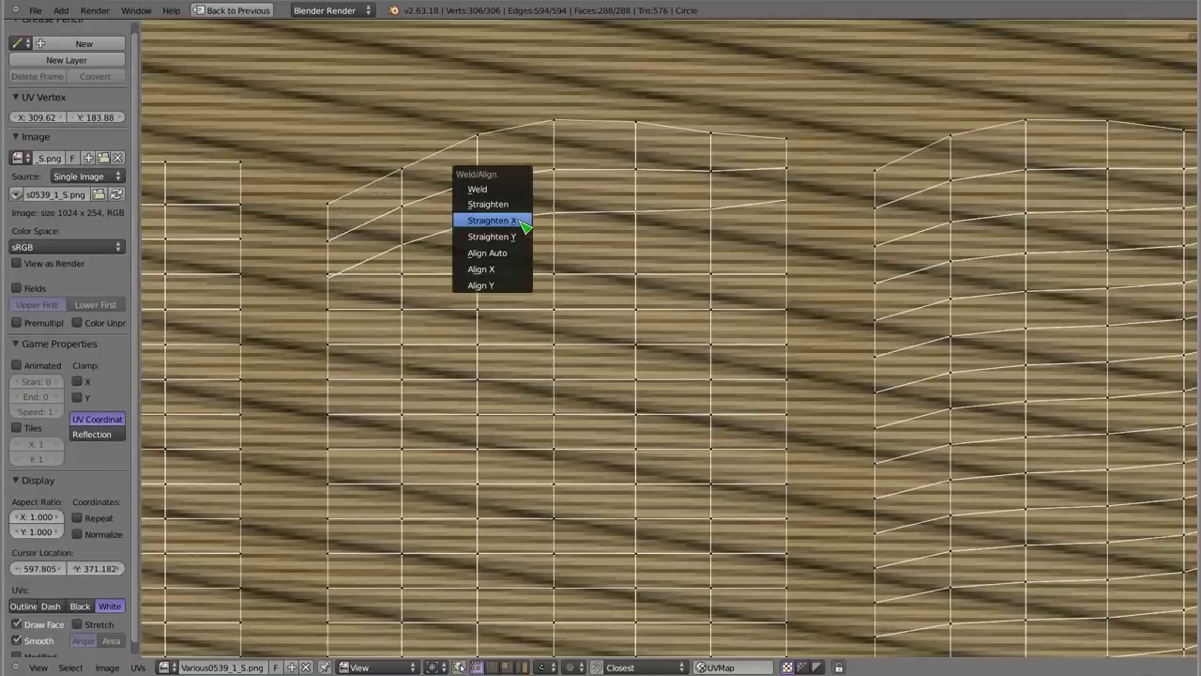
left_click(515, 286)
right_click(531, 174, "alt")
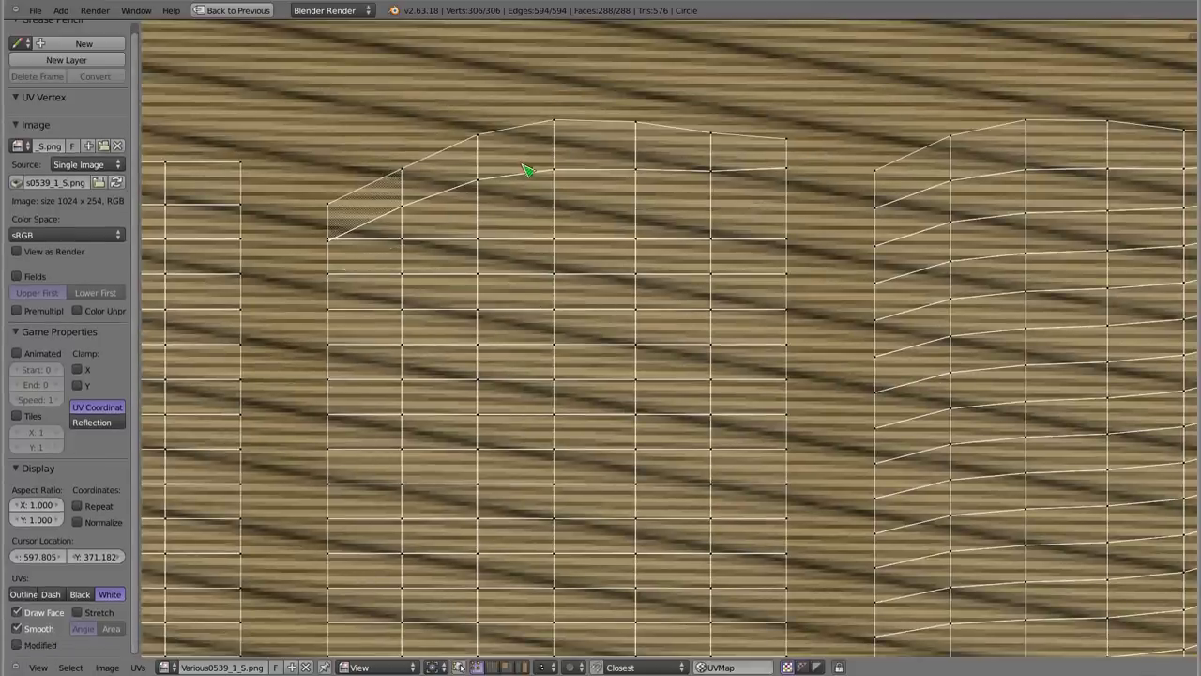
key("w")
left_click(527, 178)
right_click(528, 160, "alt")
key("w")
left_click(525, 141)
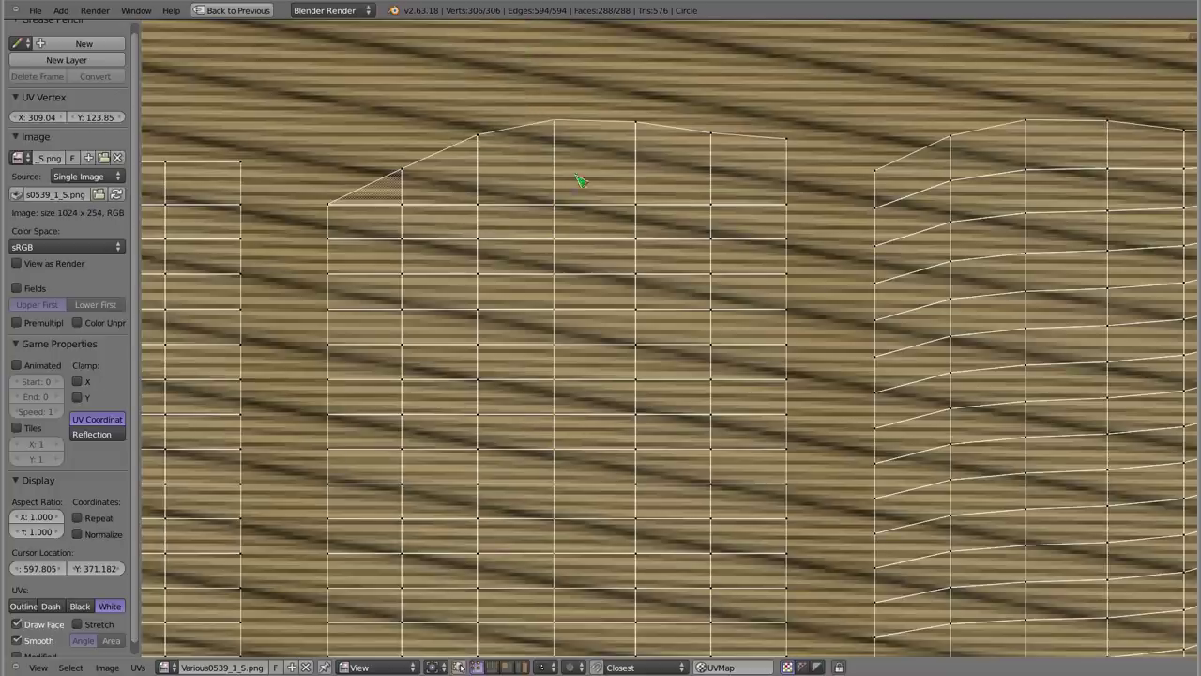
right_click(531, 129, "alt")
key("w")
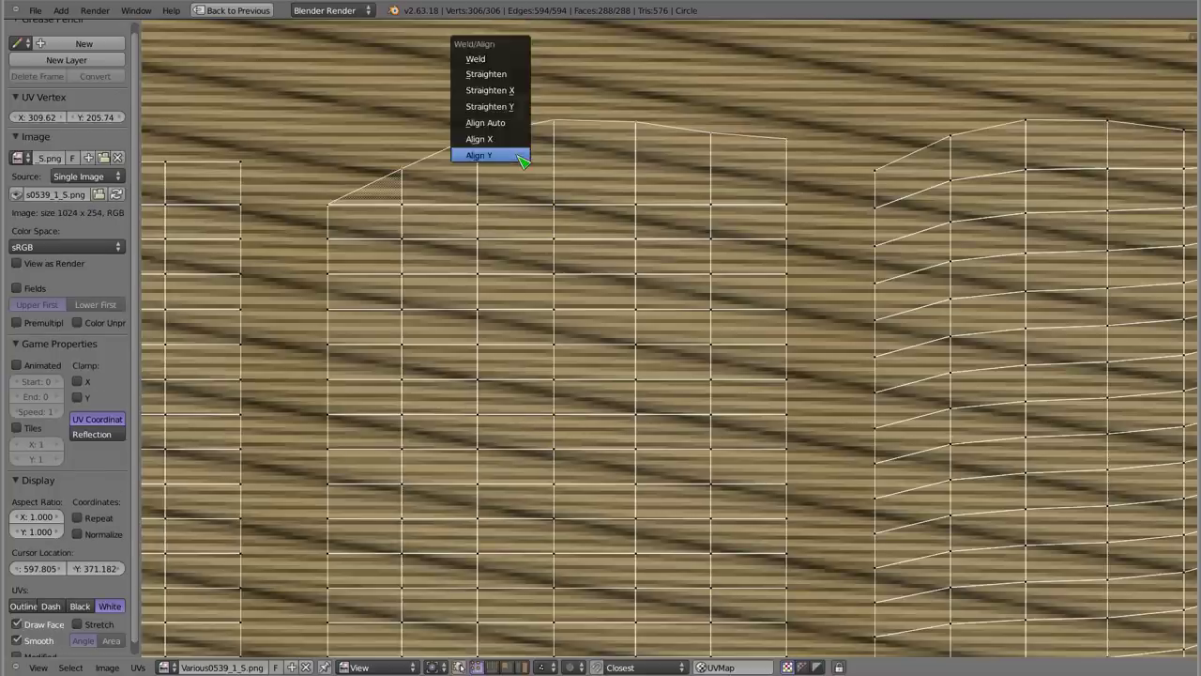
left_click(526, 155)
Align Y the lower rows of the right UV island so they run horizontally
middle_click_drag(747, 440, 394, 299)
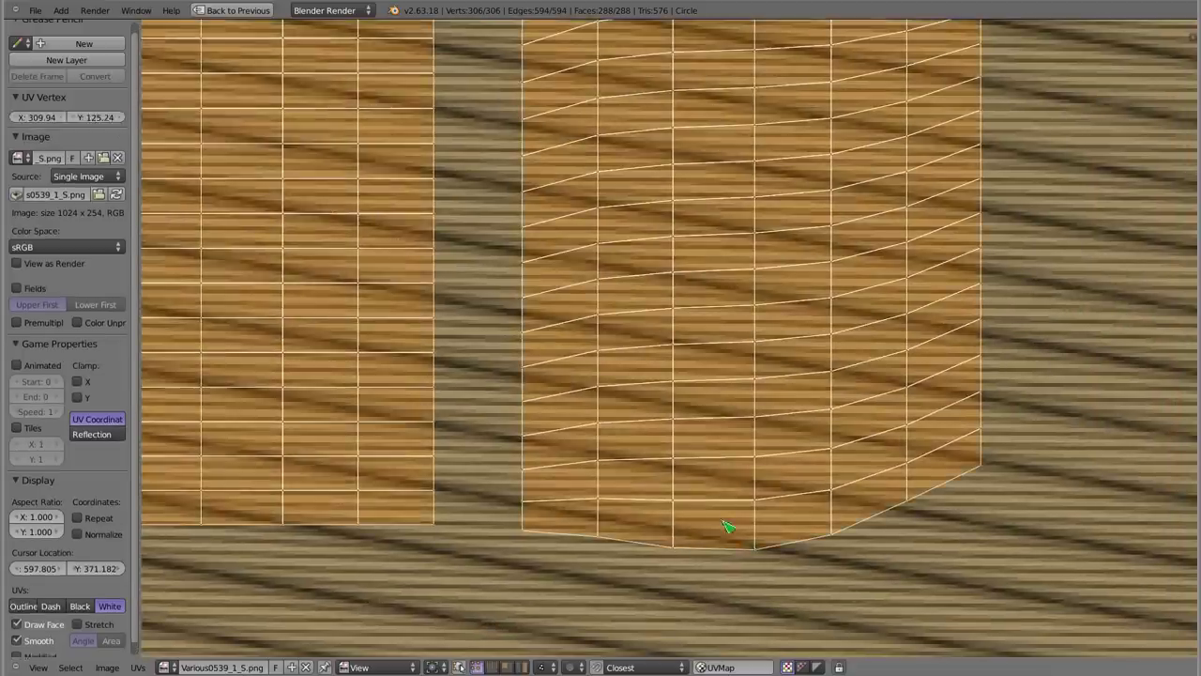
right_click(735, 554)
key("w")
left_click(727, 554)
key("w")
left_click(729, 488)
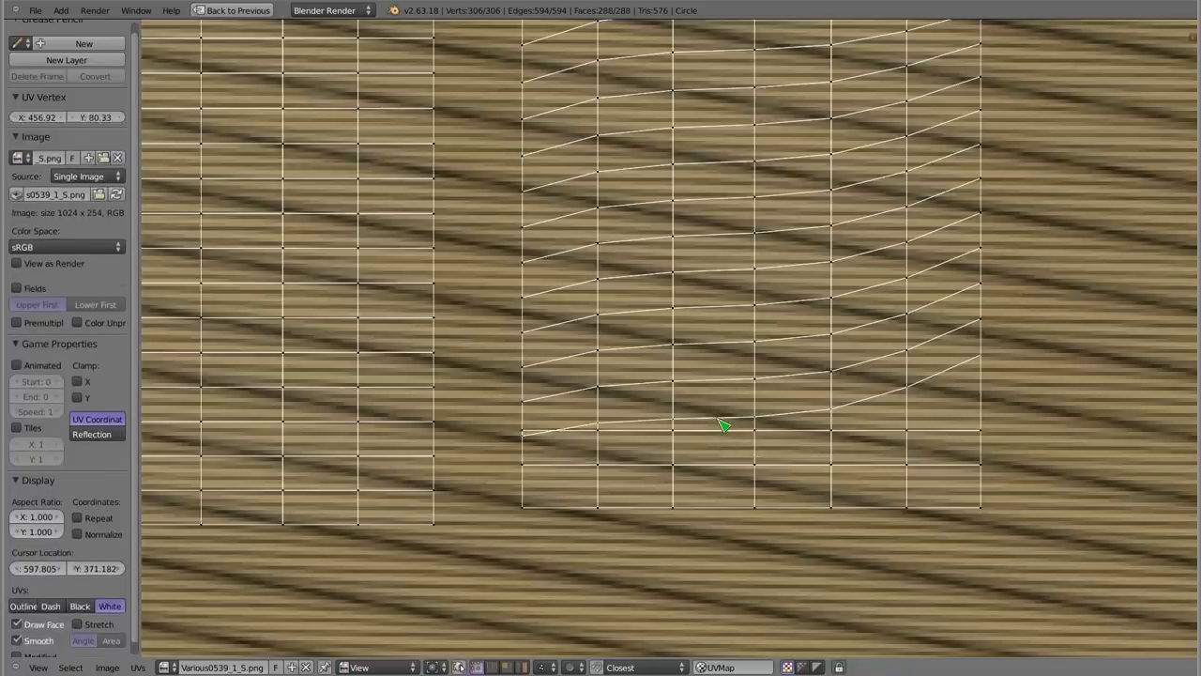
key("w")
left_click(723, 375)
key("w")
left_click(724, 338)
key("w")
left_click(723, 314)
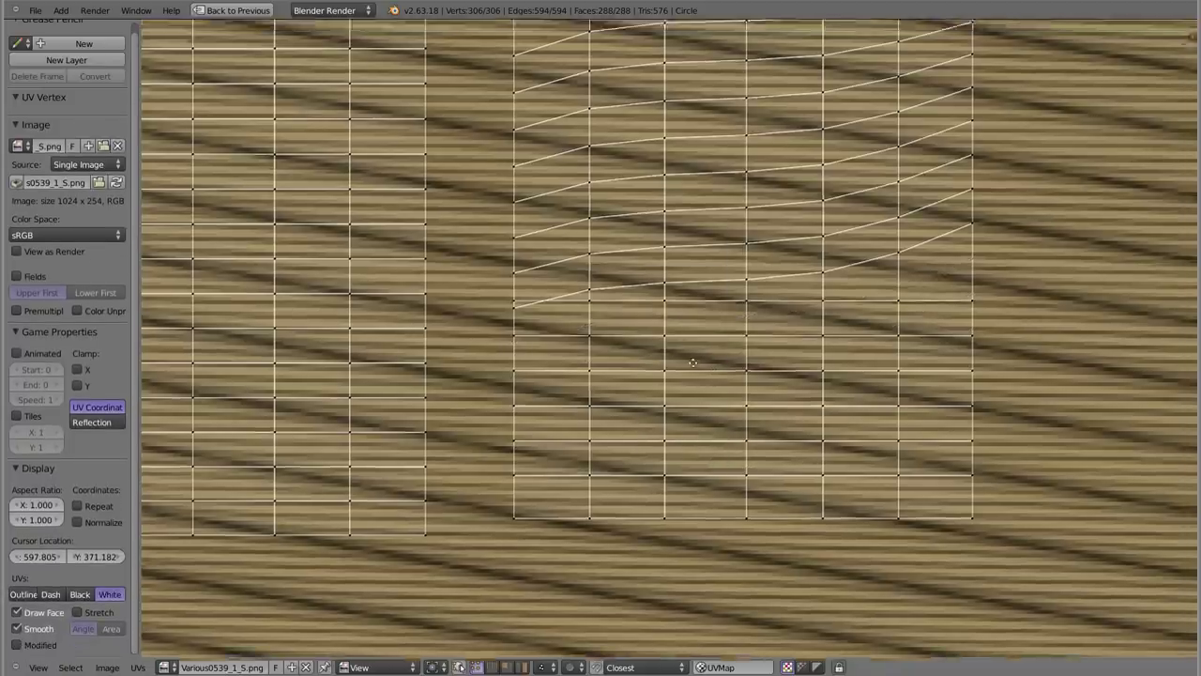
middle_click_drag(692, 362, 605, 410)
key("w")
left_click(528, 234)
Move the left and right UV islands onto the middle island so all three overlap over the image centre
scroll(528, 236, "down", 4)
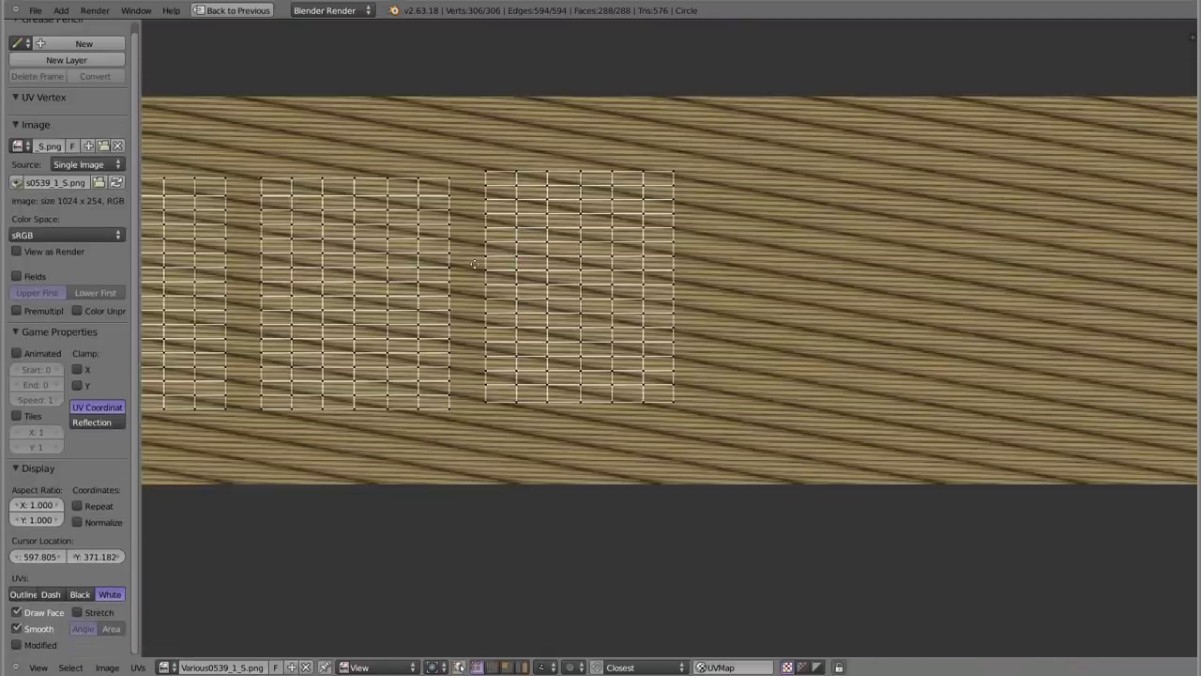
middle_click_drag(509, 259, 739, 261)
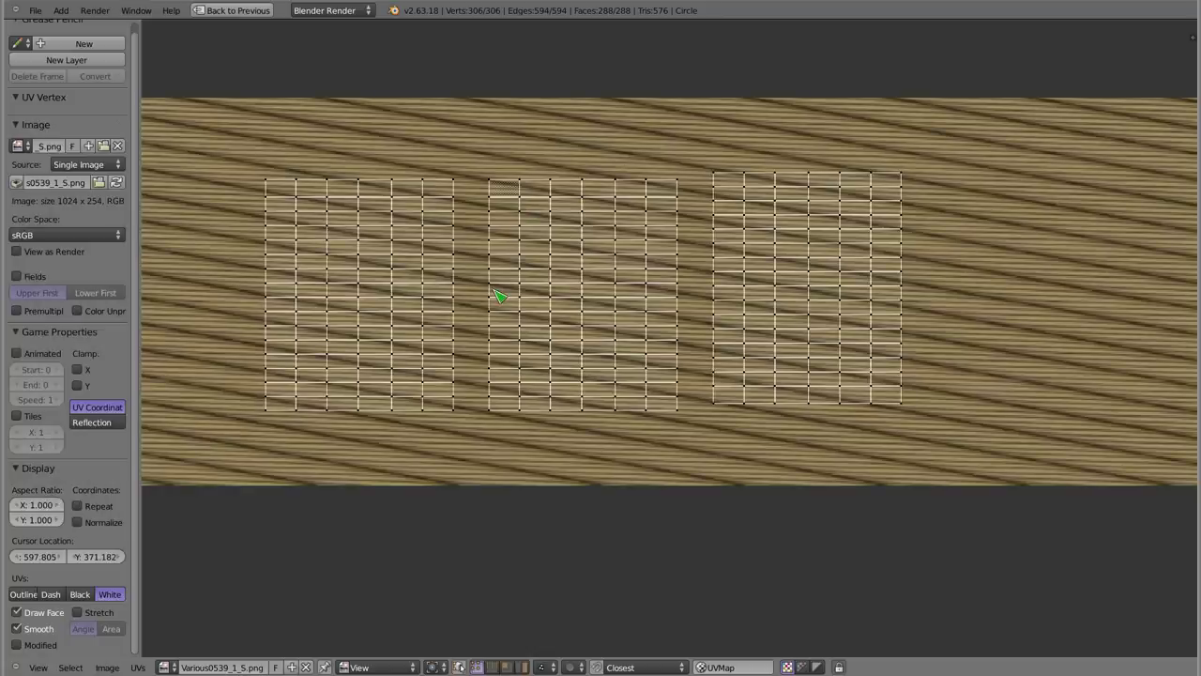
key("l")
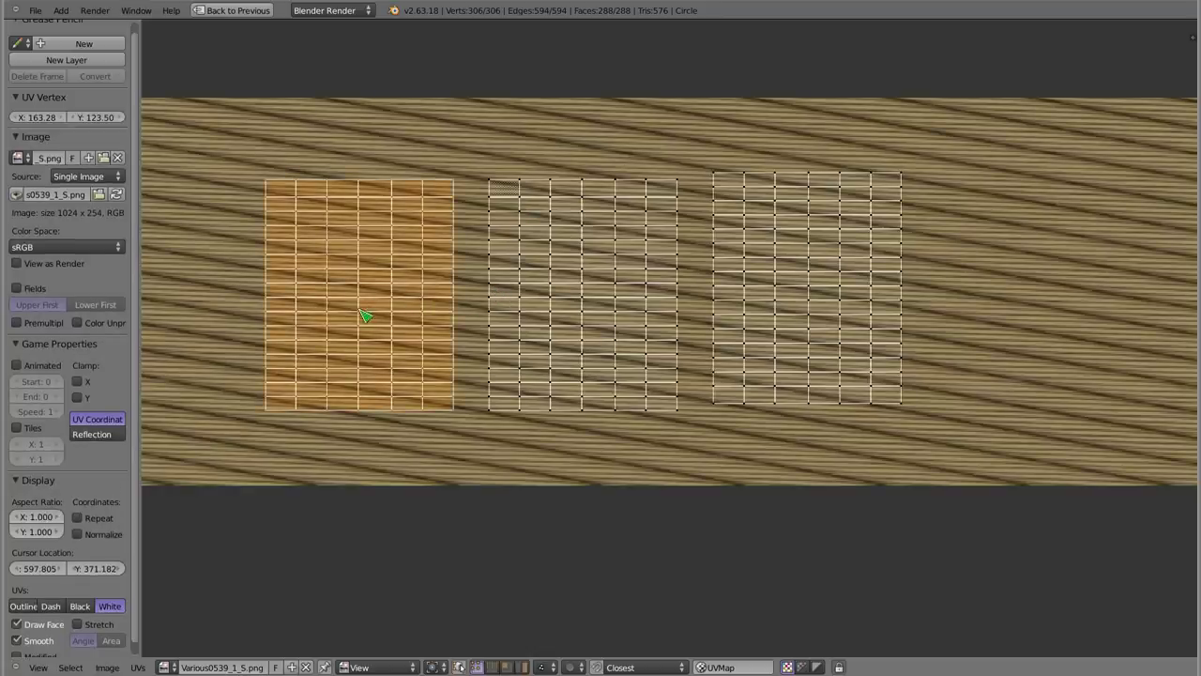
key("g")
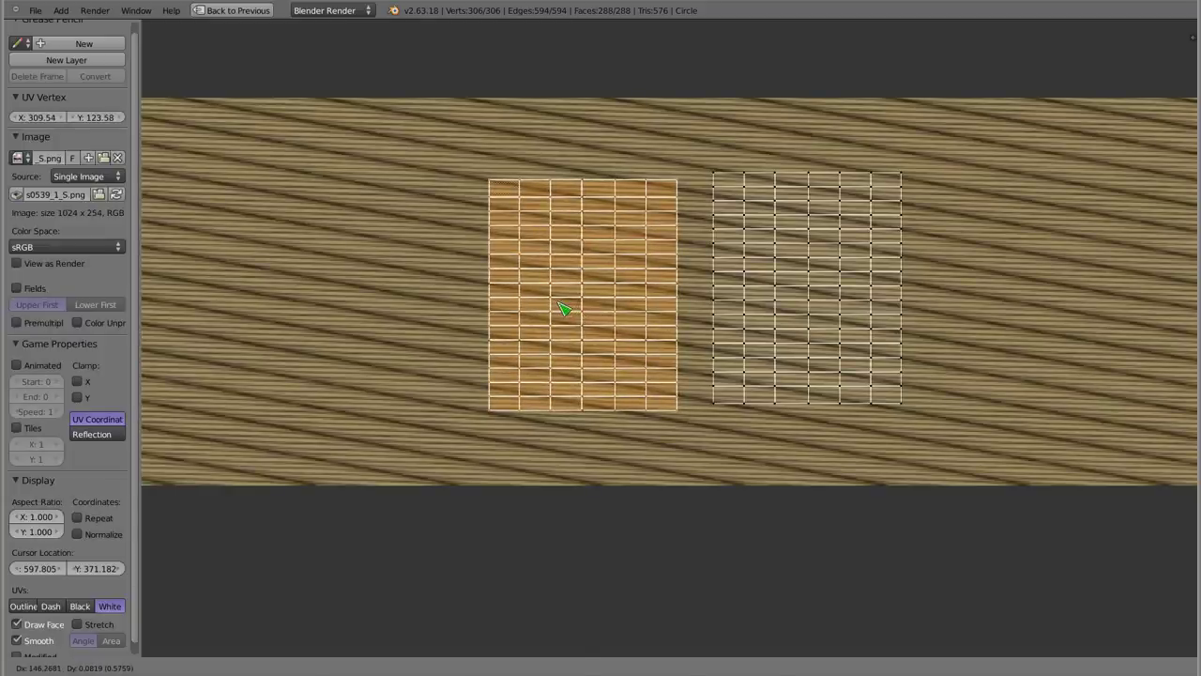
left_click(563, 308)
key("l")
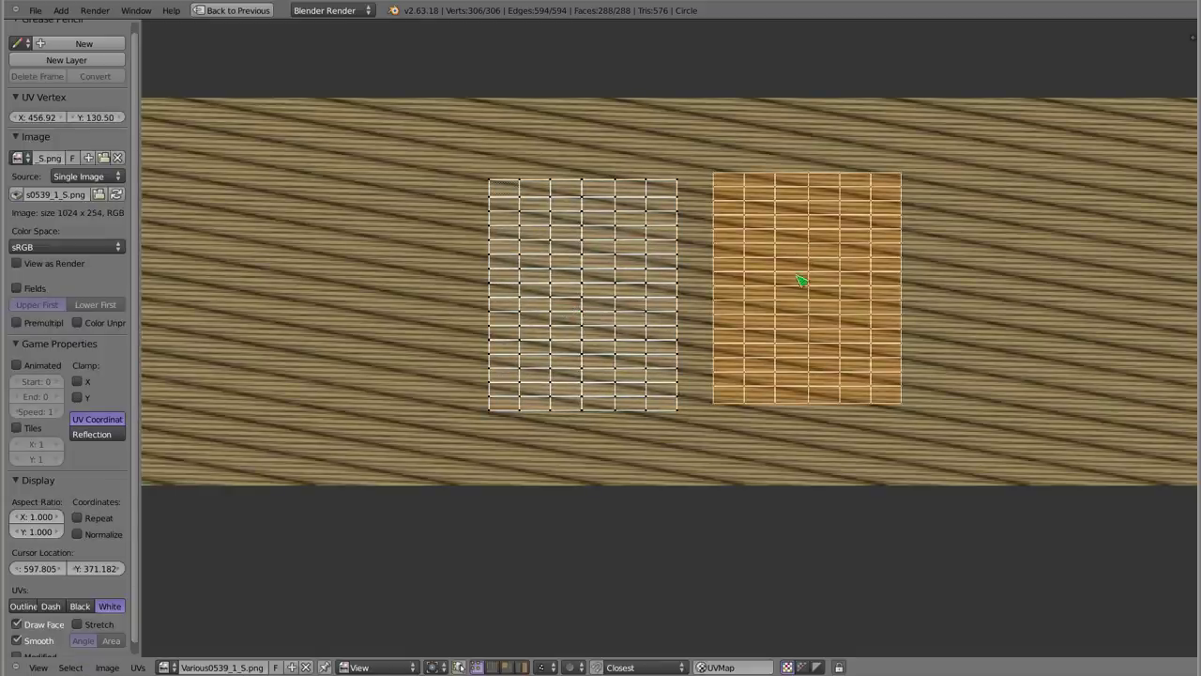
key("g")
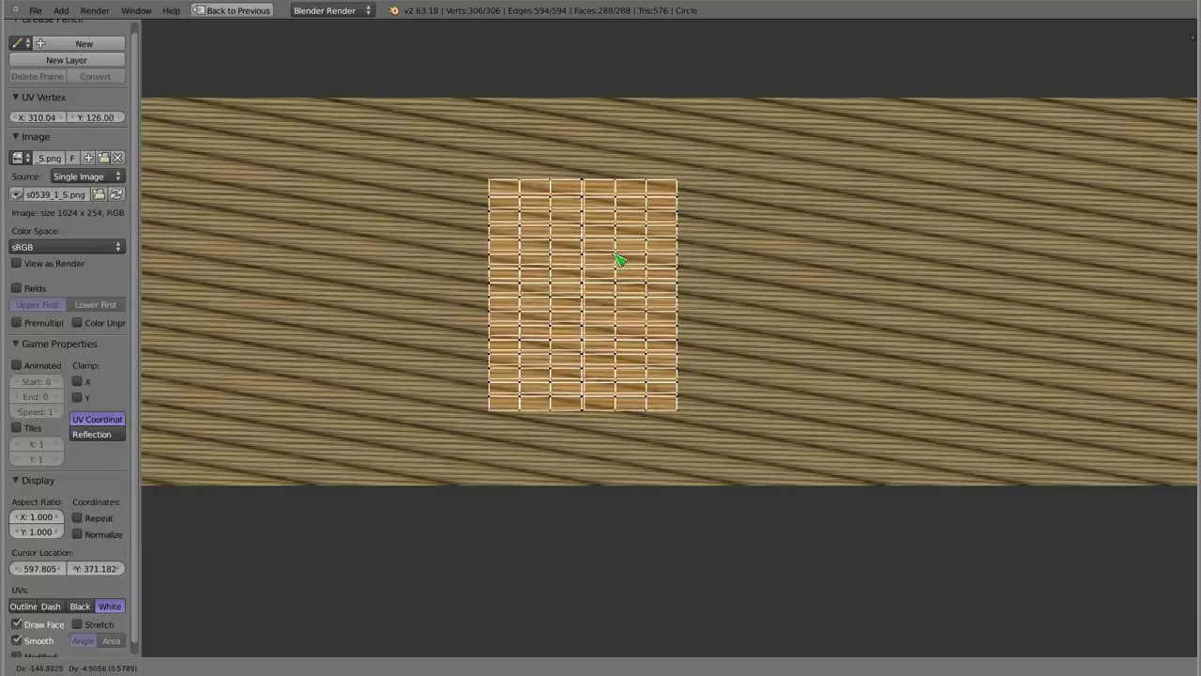
left_click(621, 262)
Box-select all the stacked UVs, enlarge them slightly and rotate them 90 degrees
key("a")
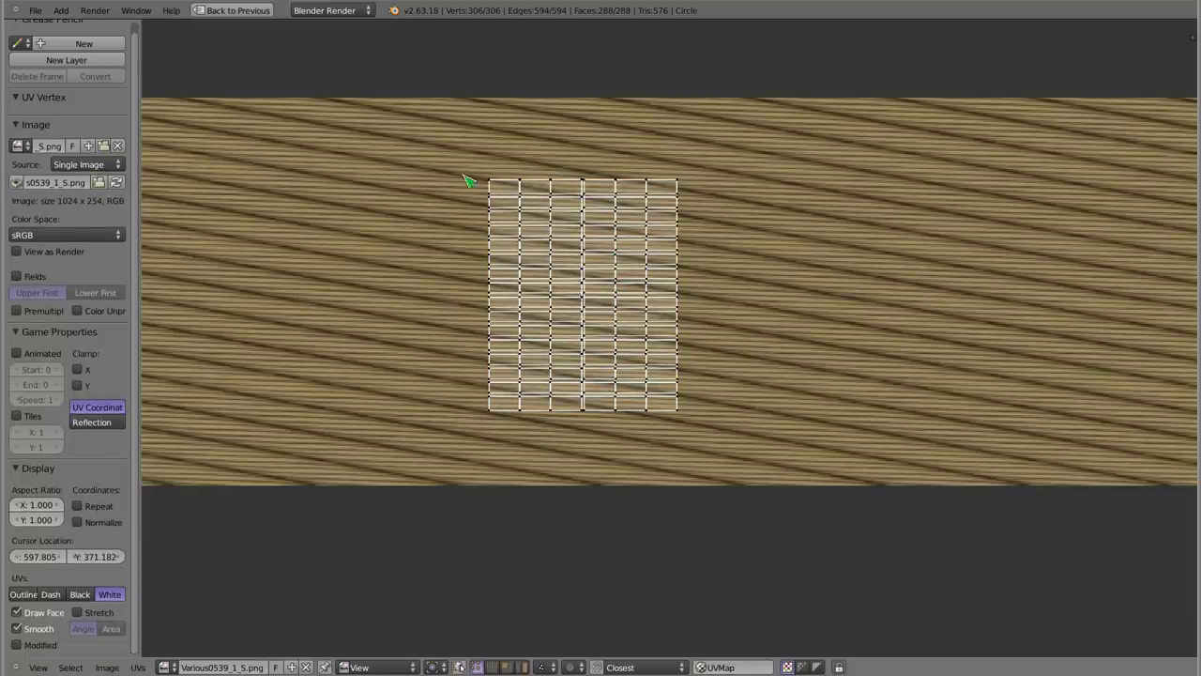
key("b")
left_click_drag(480, 175, 766, 450)
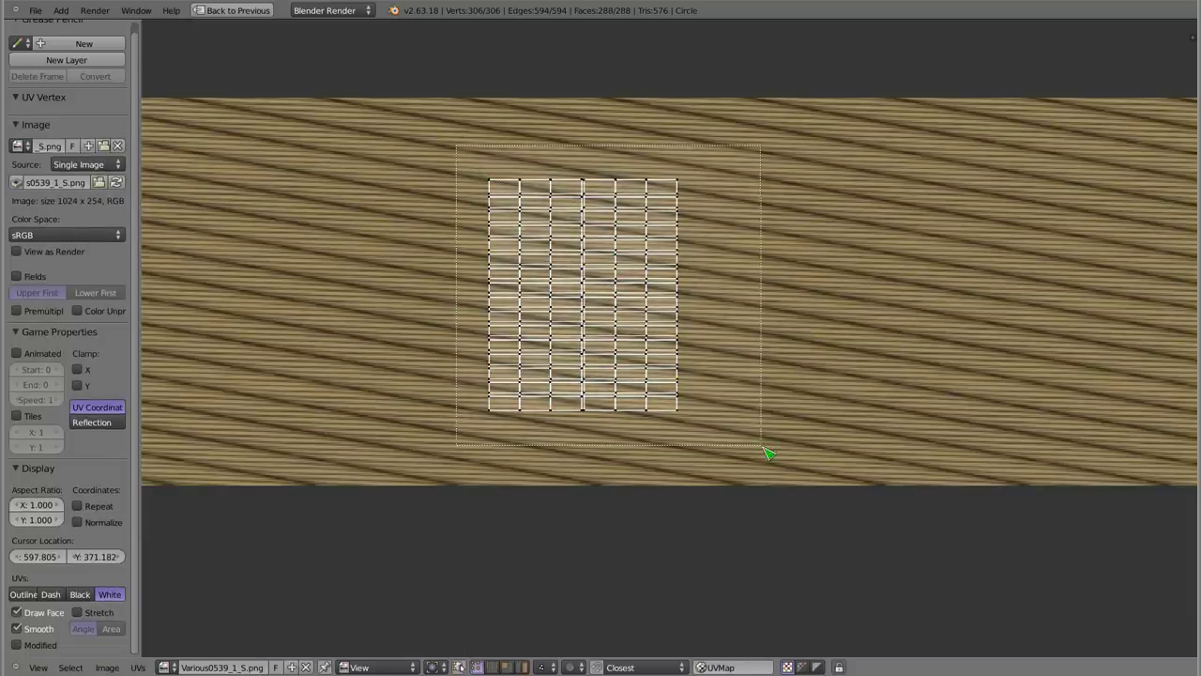
key("s")
left_click(812, 328)
key("r")
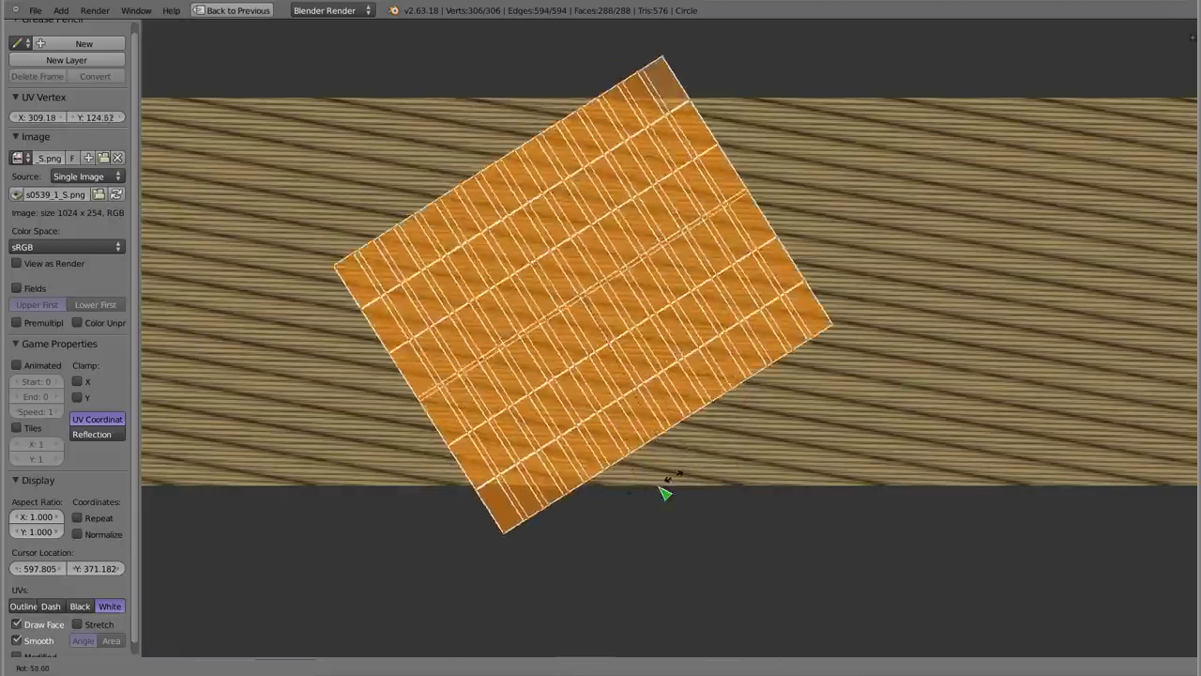
left_click(563, 515)
Scale up the rotated UVs, shift them slightly right and stretch them horizontally across the rope image
key("s")
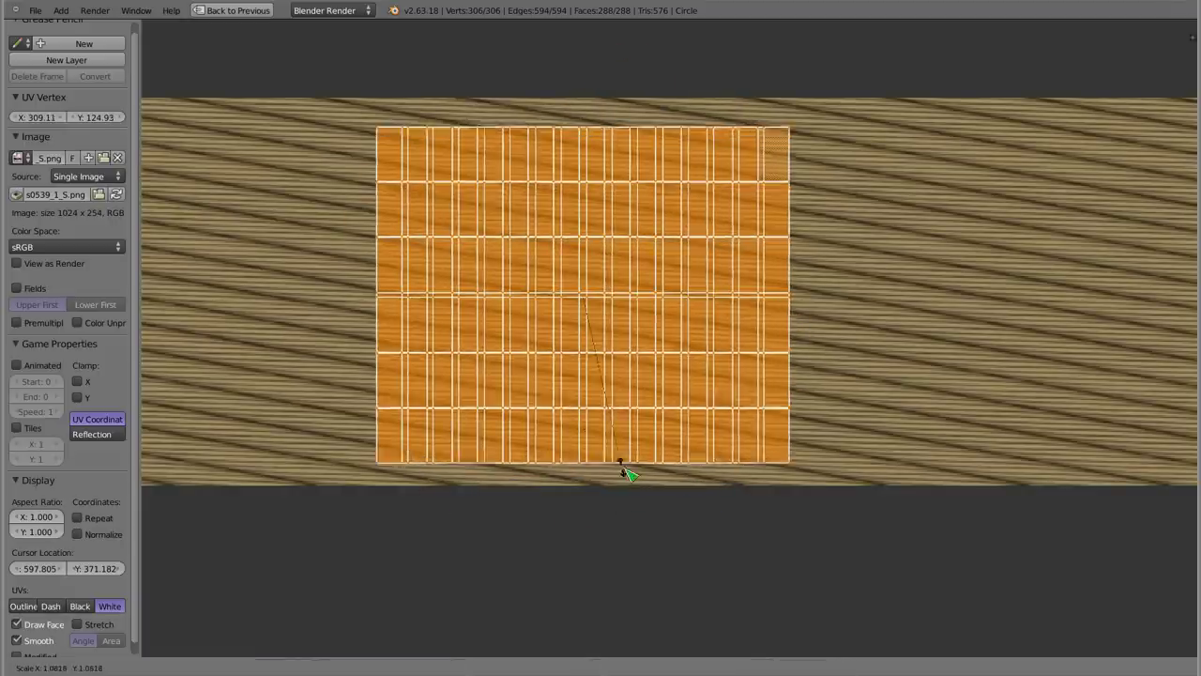
left_click(662, 468)
key("g")
left_click(676, 463)
key("s")
left_click(776, 510)
scroll(710, 428, "down", 5)
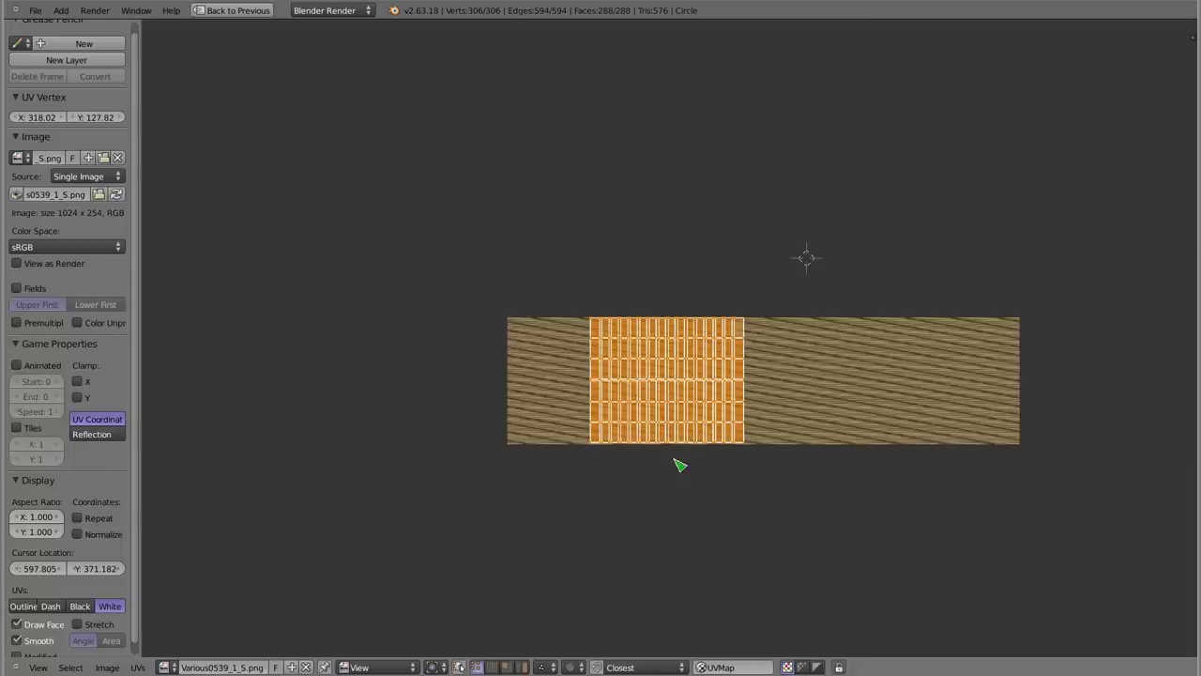
key("s")
key("x")
left_click(711, 448)
Move the UVs right over the image and narrow them horizontally to match the image width
key("g")
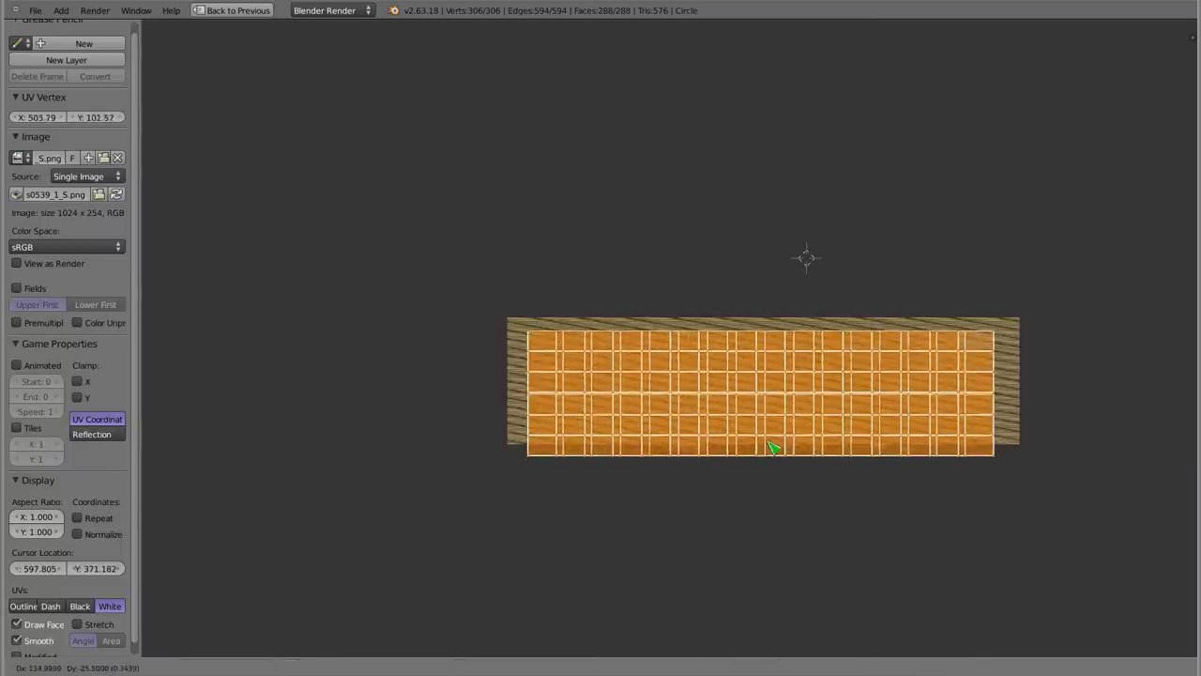
left_click(768, 437)
key("s")
key("x")
left_click(793, 475)
key("s")
key("x")
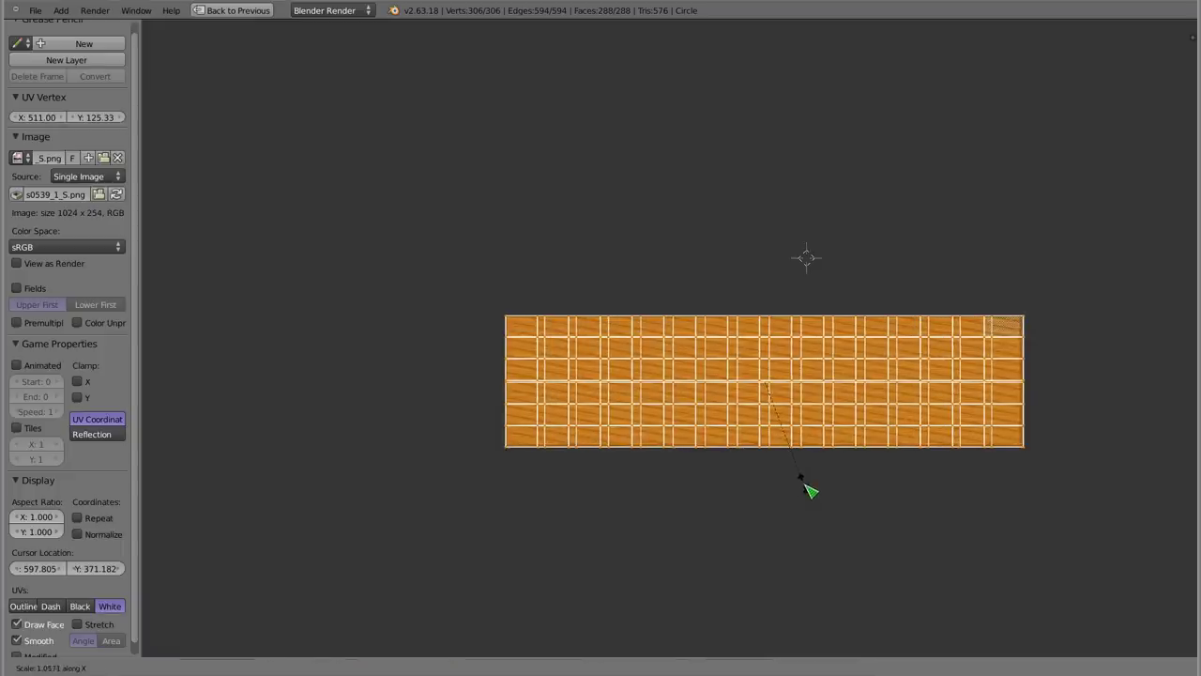
left_click(788, 475)
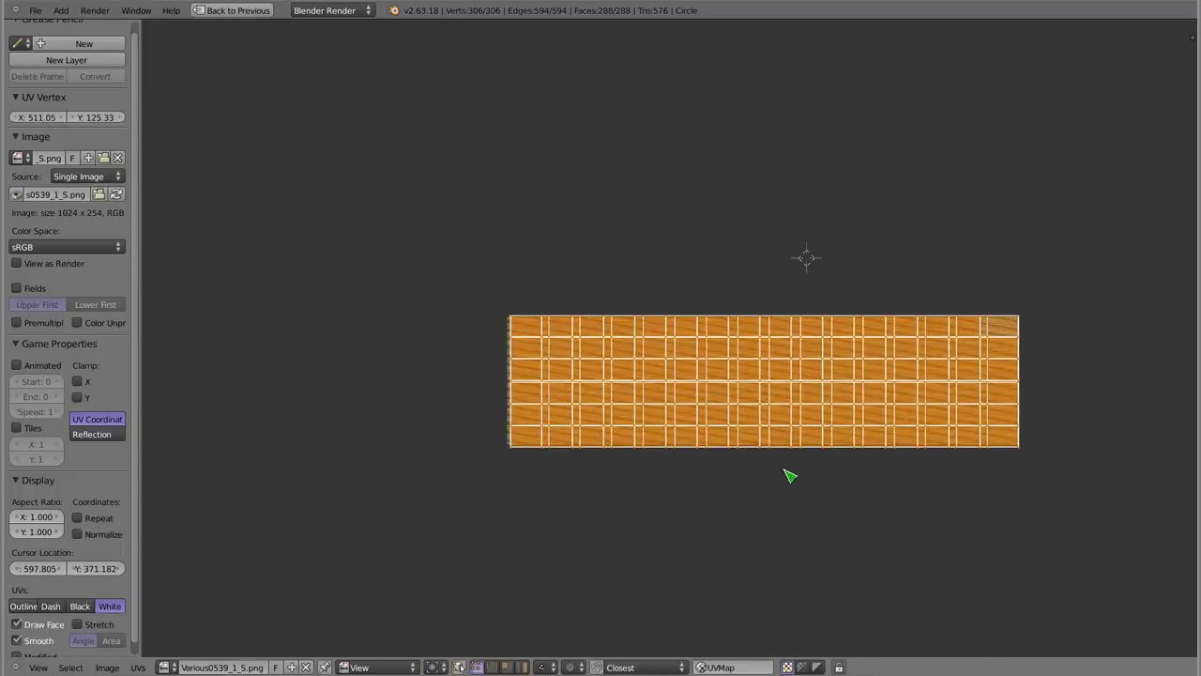
Nudge the UVs slightly left, widen them a touch, and return to Object Mode in the normal layout
key("g")
left_click(805, 482)
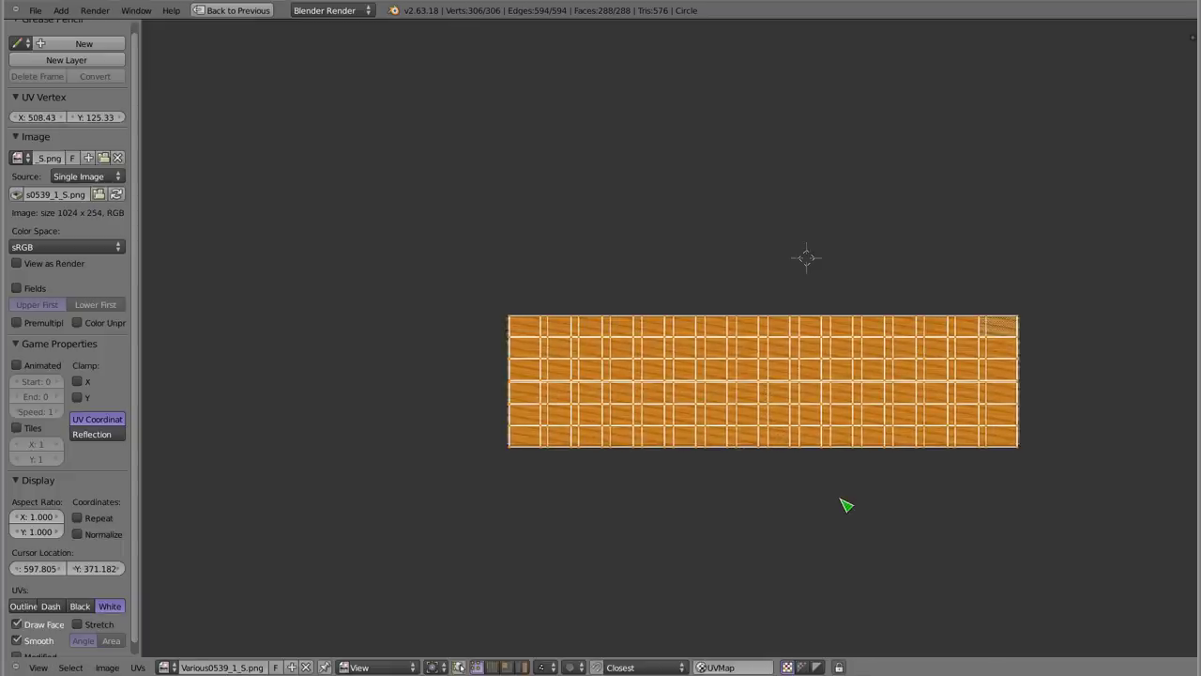
key("s")
key("x")
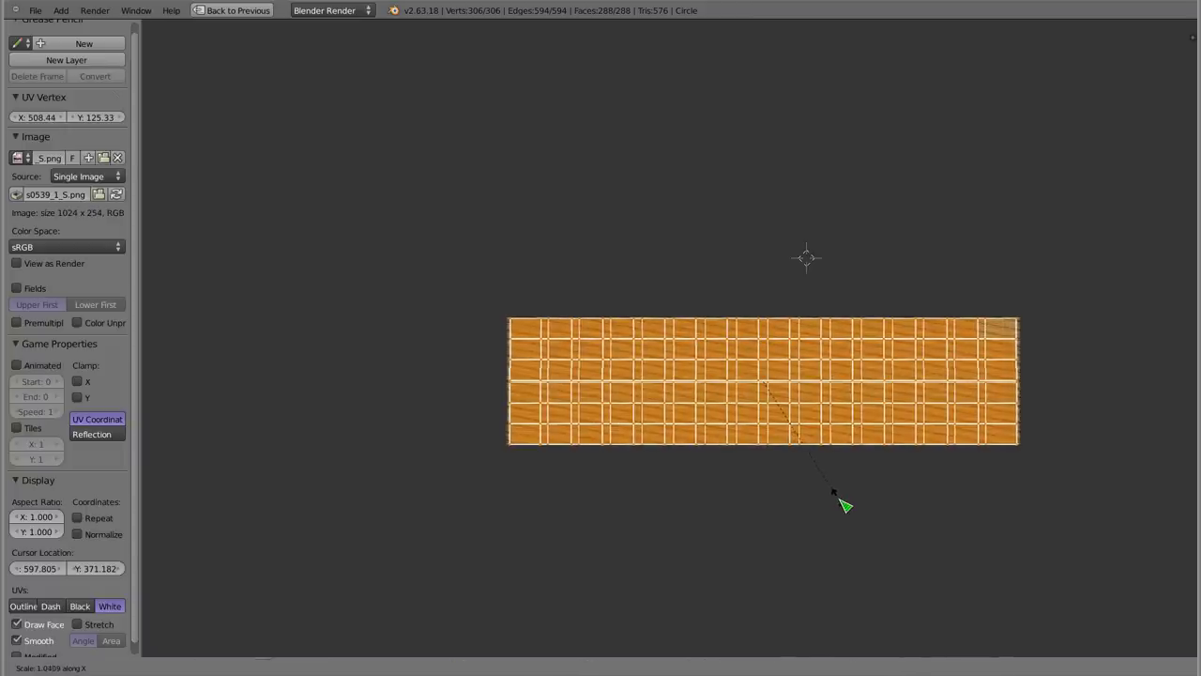
left_click(847, 506)
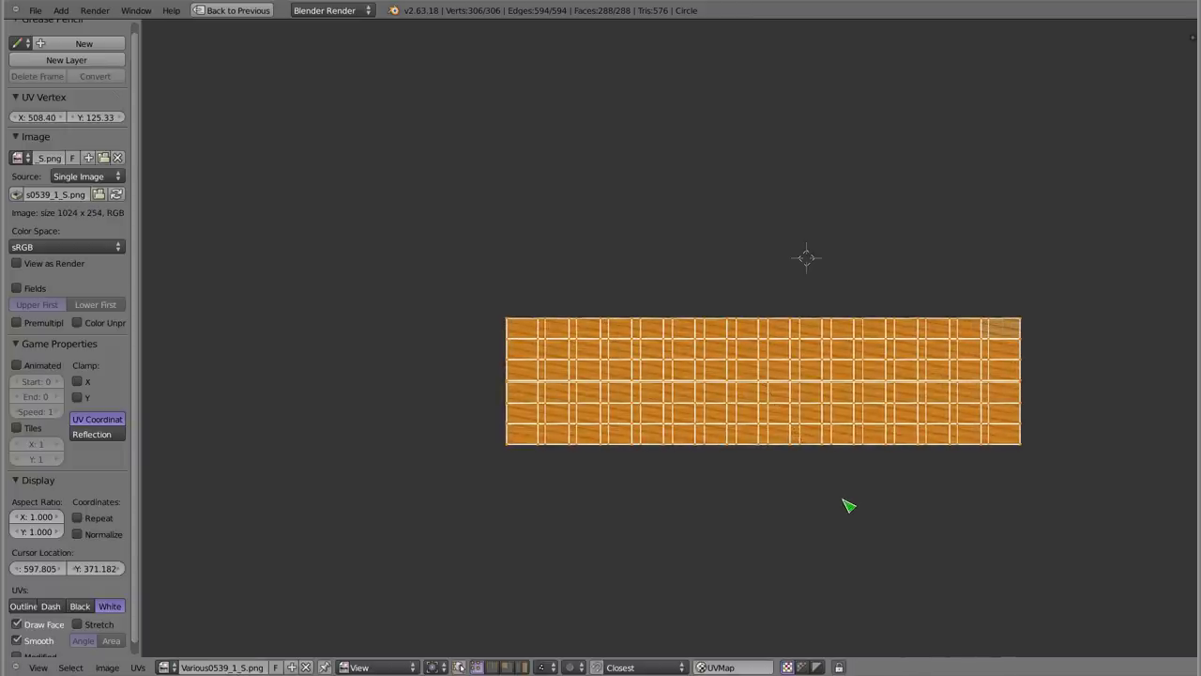
key("ctrl+Up")
key("Tab")
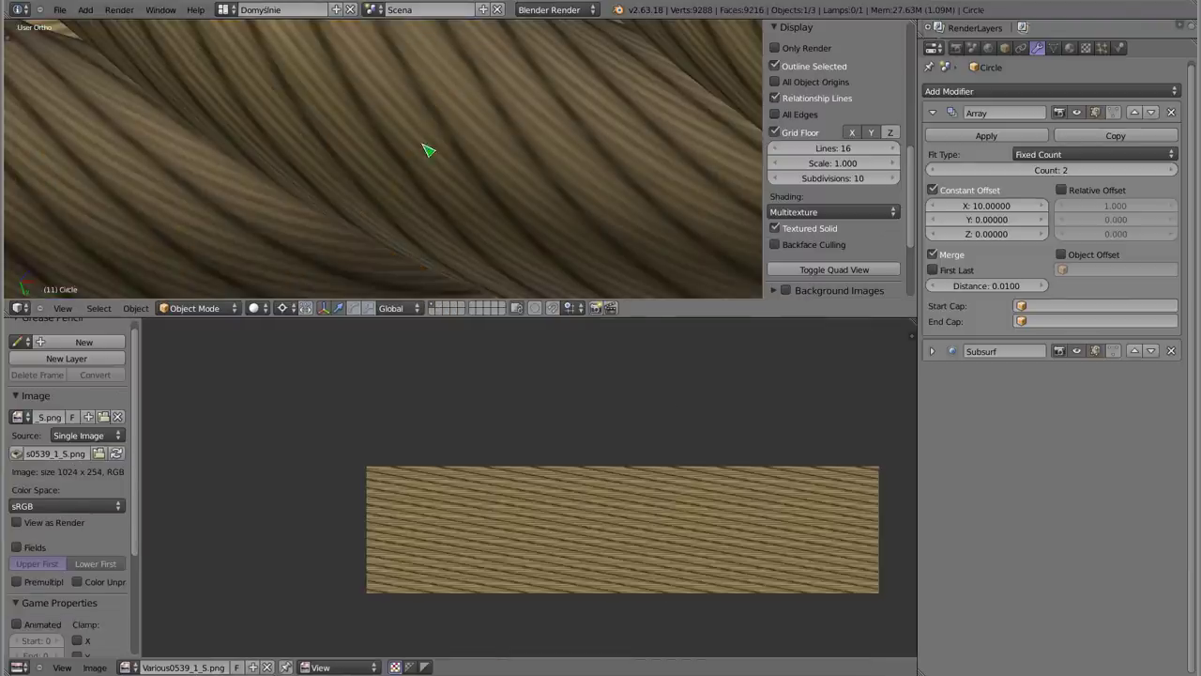
scroll(420, 147, "down", 2)
scroll(423, 131, "down", 2)
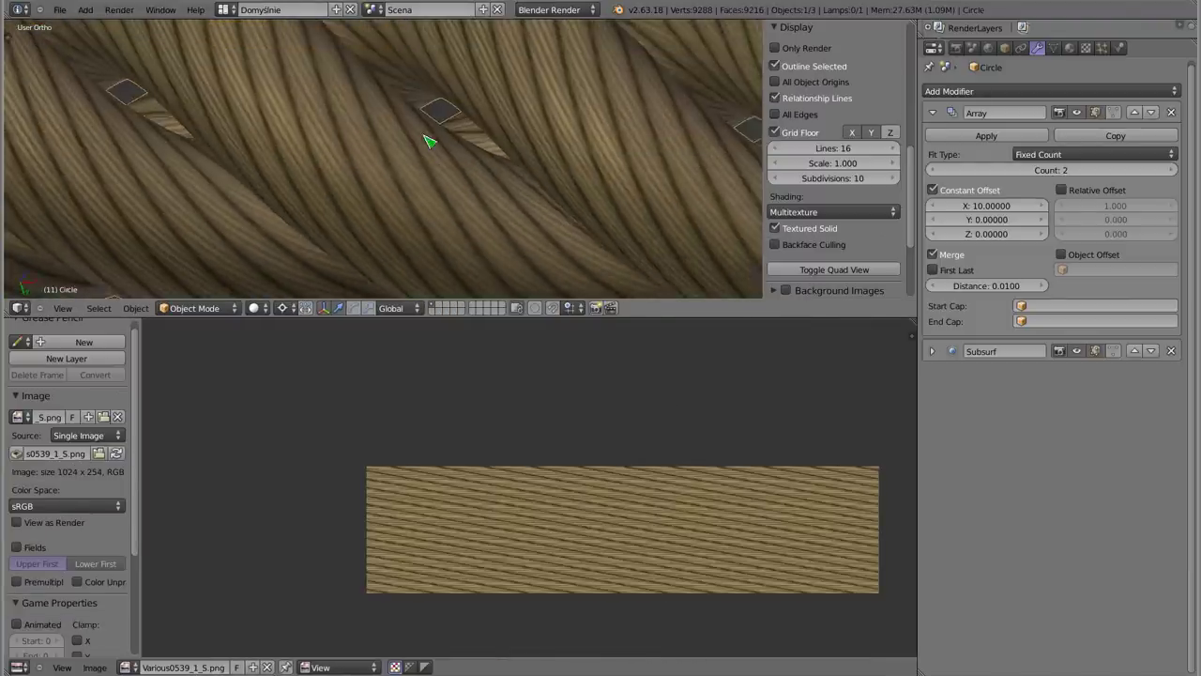
scroll(423, 140, "down", 2)
scroll(460, 212, "up", 2)
scroll(460, 212, "up", 1)
scroll(459, 212, "up", 2)
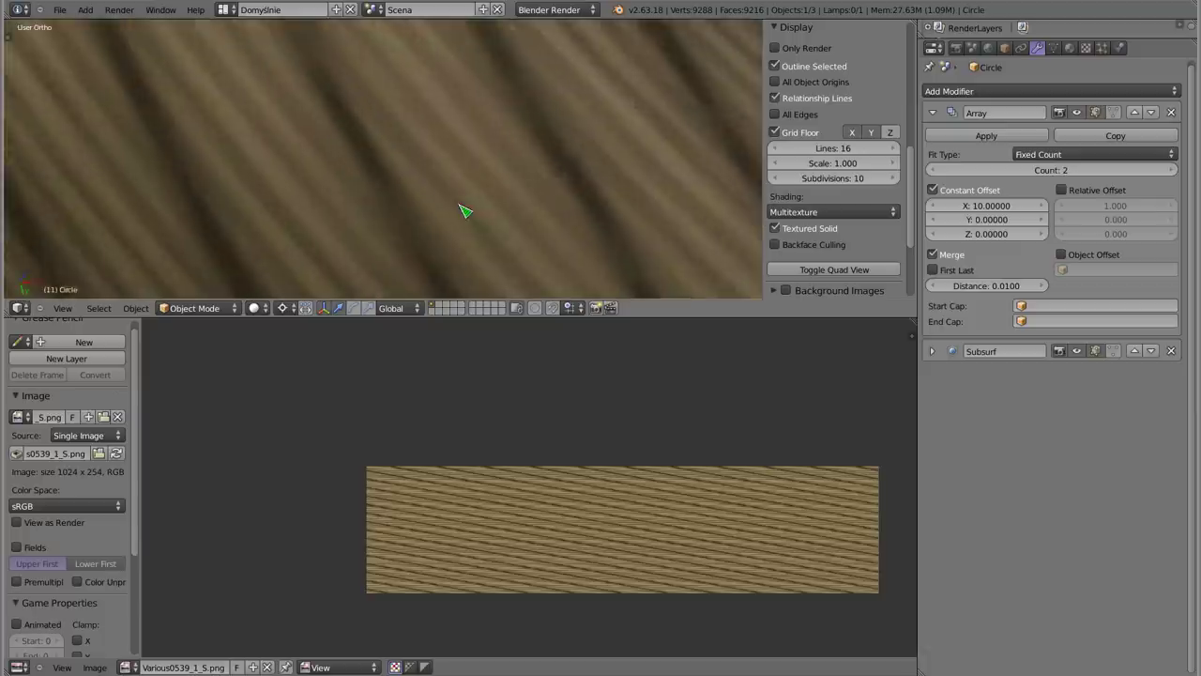
scroll(460, 212, "up", 1)
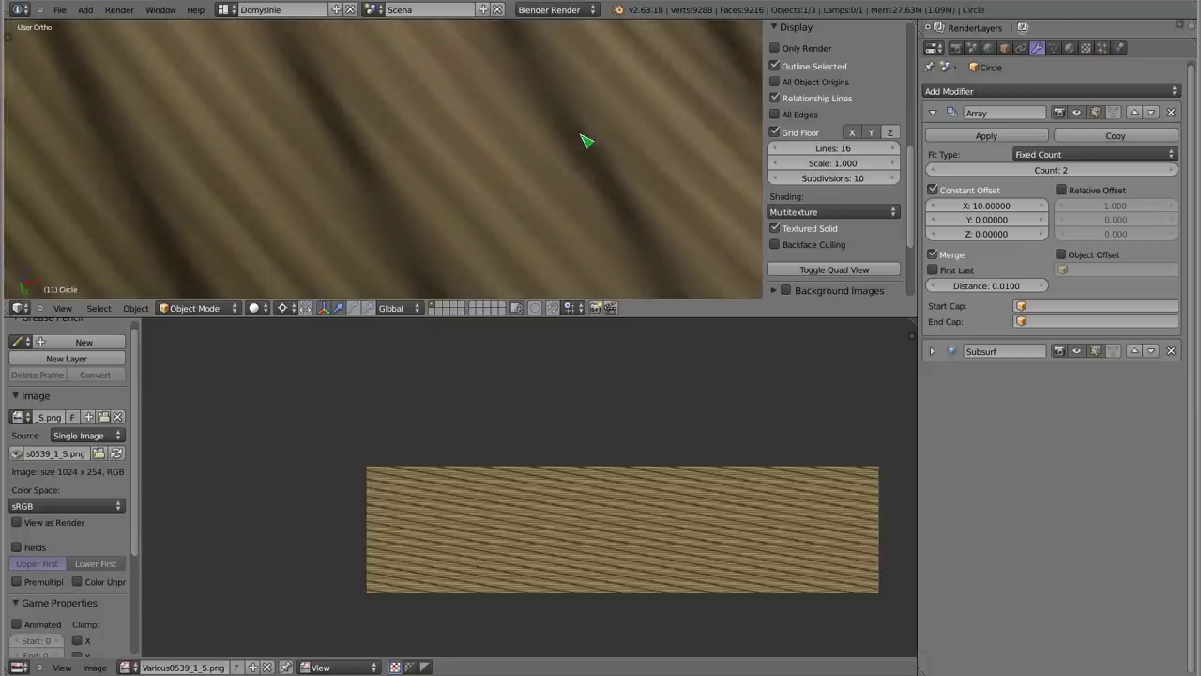
scroll(578, 160, "down", 2)
scroll(579, 160, "down", 2)
scroll(579, 160, "down", 1)
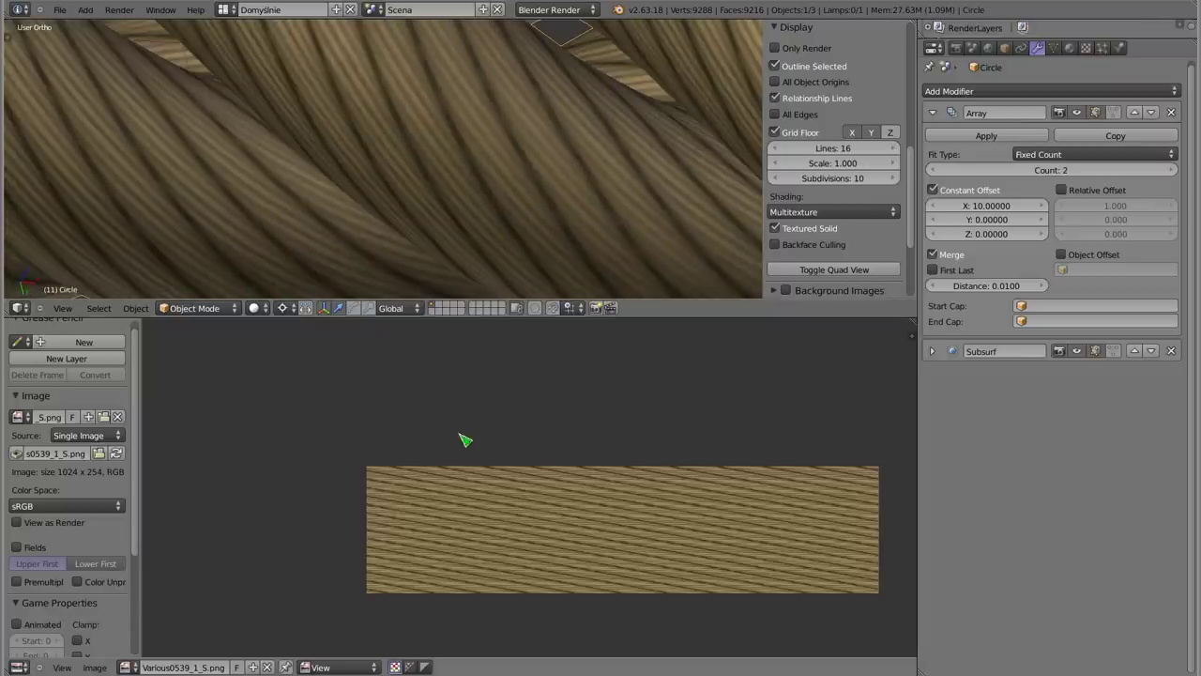
Back in Edit Mode, zoom the UV editor and stretch the UVs horizontally
key("Tab")
scroll(370, 511, "up", 3)
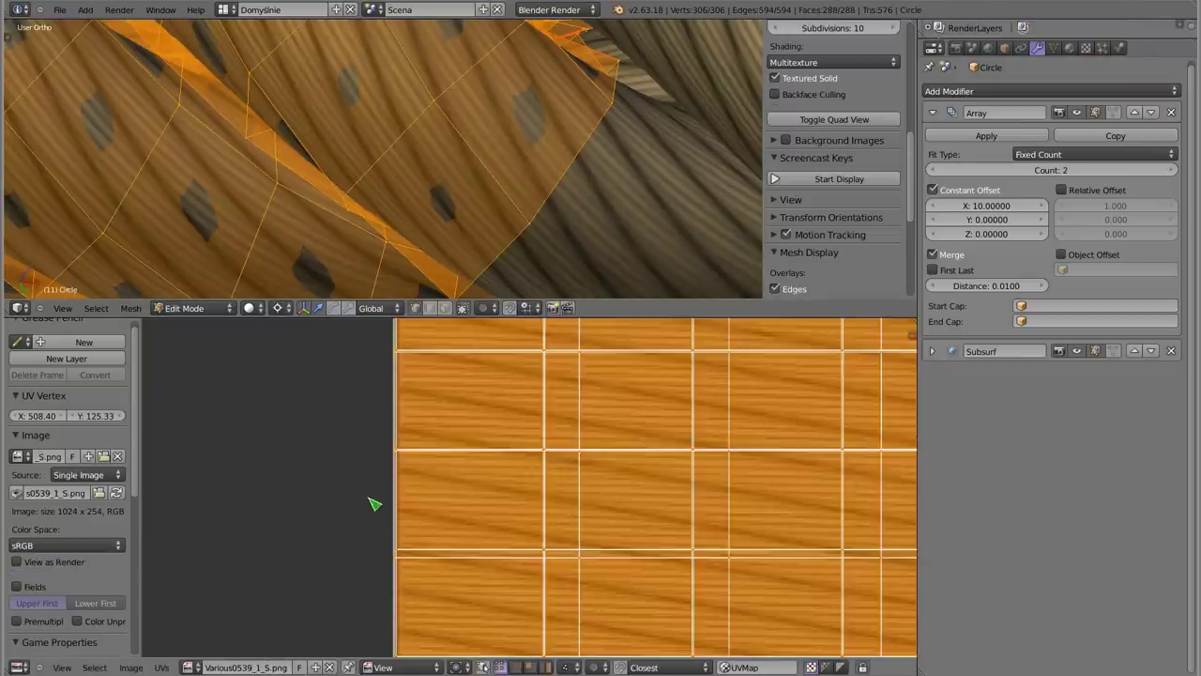
scroll(488, 427, "up", 3)
scroll(488, 426, "up", 2)
scroll(574, 423, "up", 1)
scroll(336, 433, "up", 1)
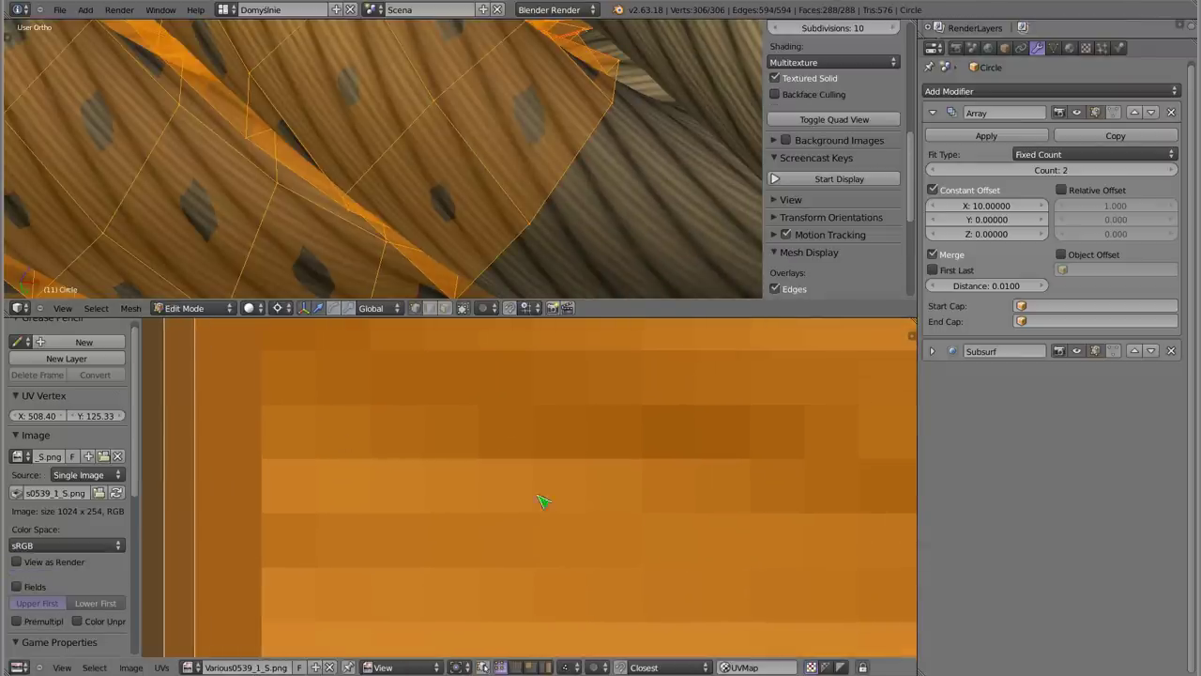
key("s")
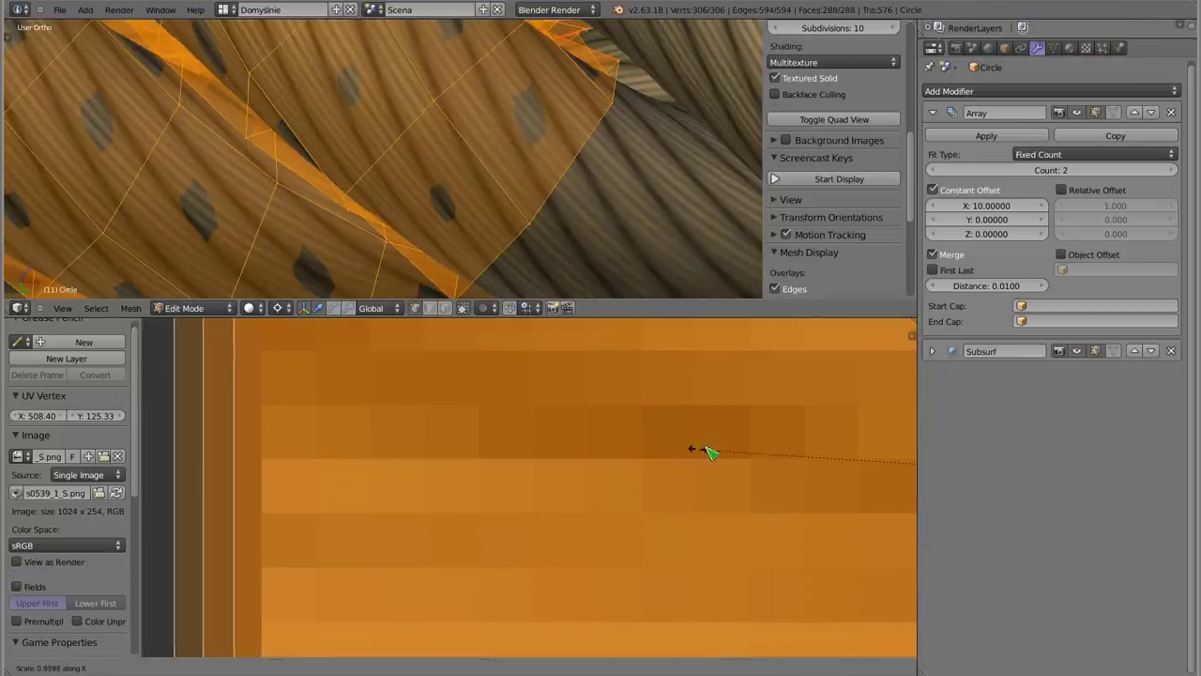
key("x")
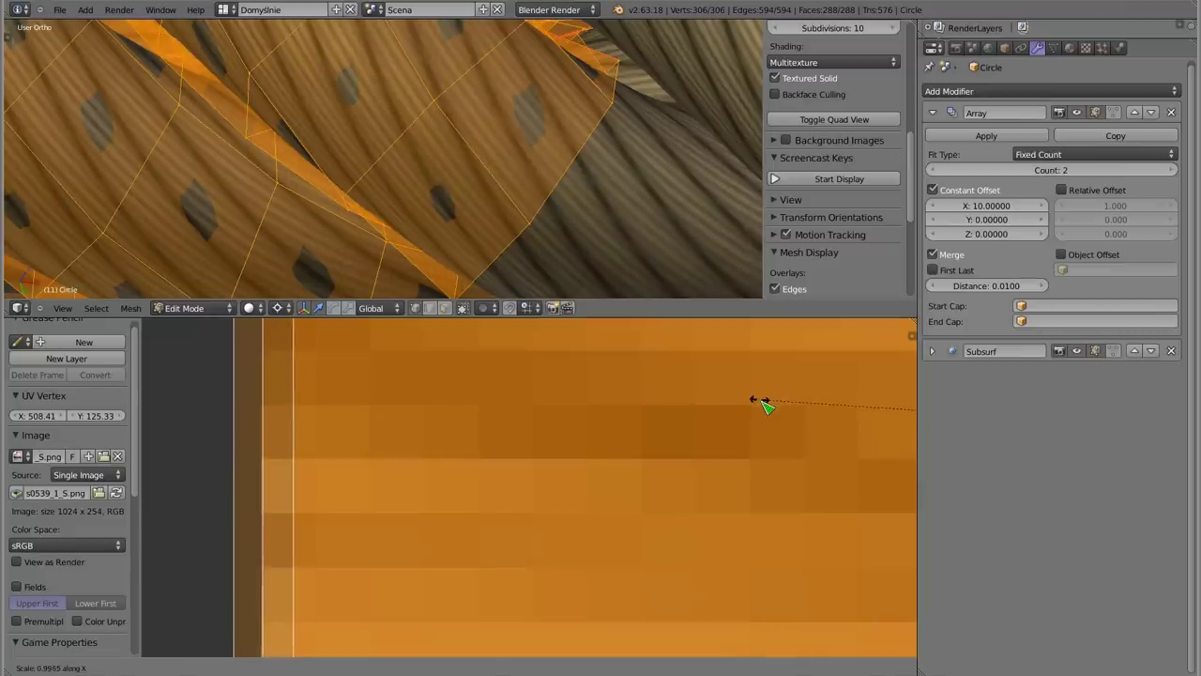
left_click(751, 413)
Pick a UV vertex on the grid's left edge and snap it into place with Shift+S
key("a")
scroll(281, 458, "down", 3)
scroll(284, 461, "down", 2)
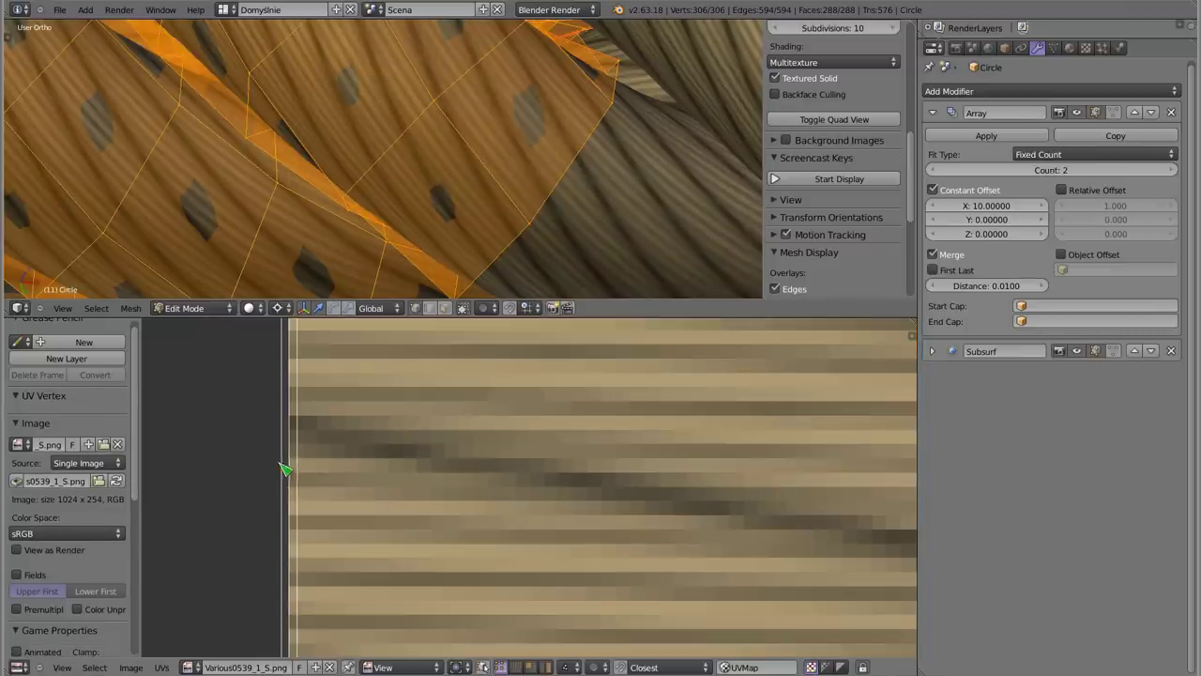
right_click(293, 468)
right_click(310, 466)
scroll(314, 463, "down", 2)
scroll(319, 458, "down", 2)
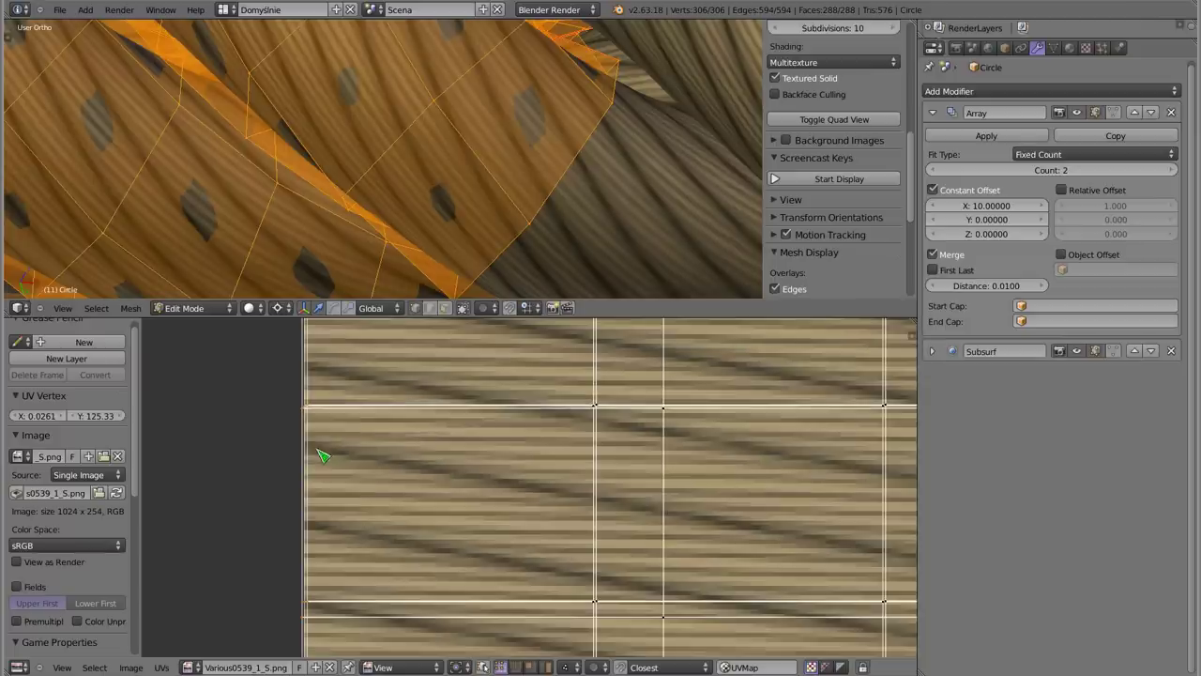
key("shift+s")
left_click(354, 467)
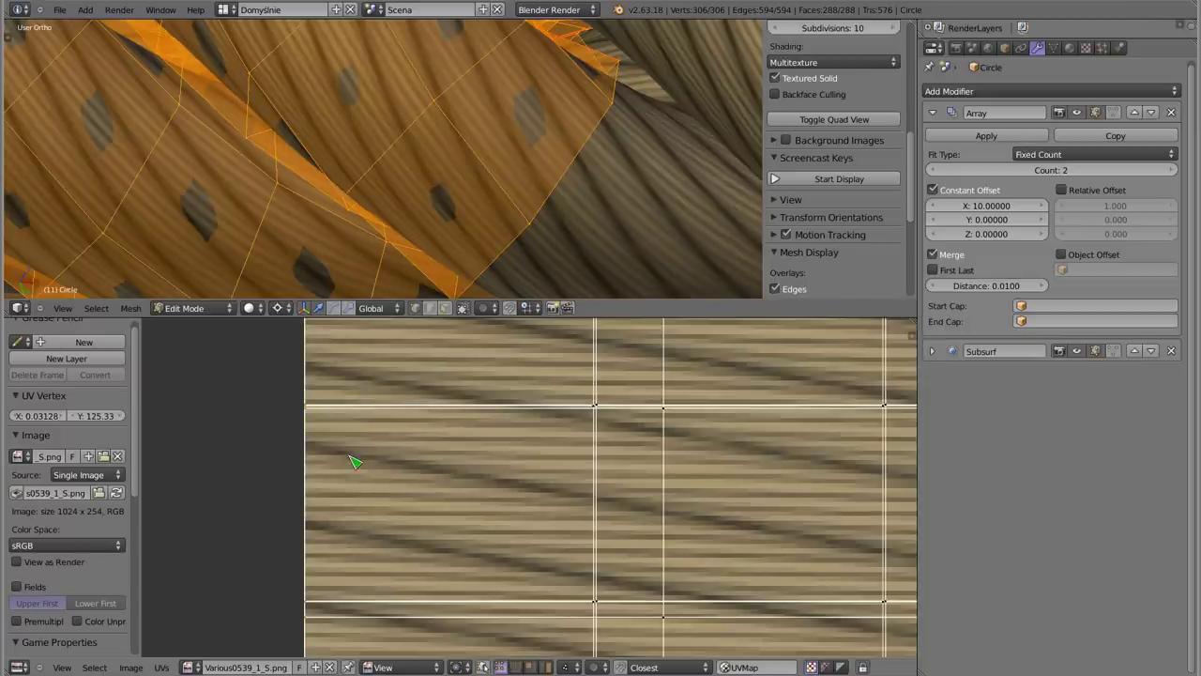
Select a single right-edge UV vertex and check the weld/align options without applying them
key("a")
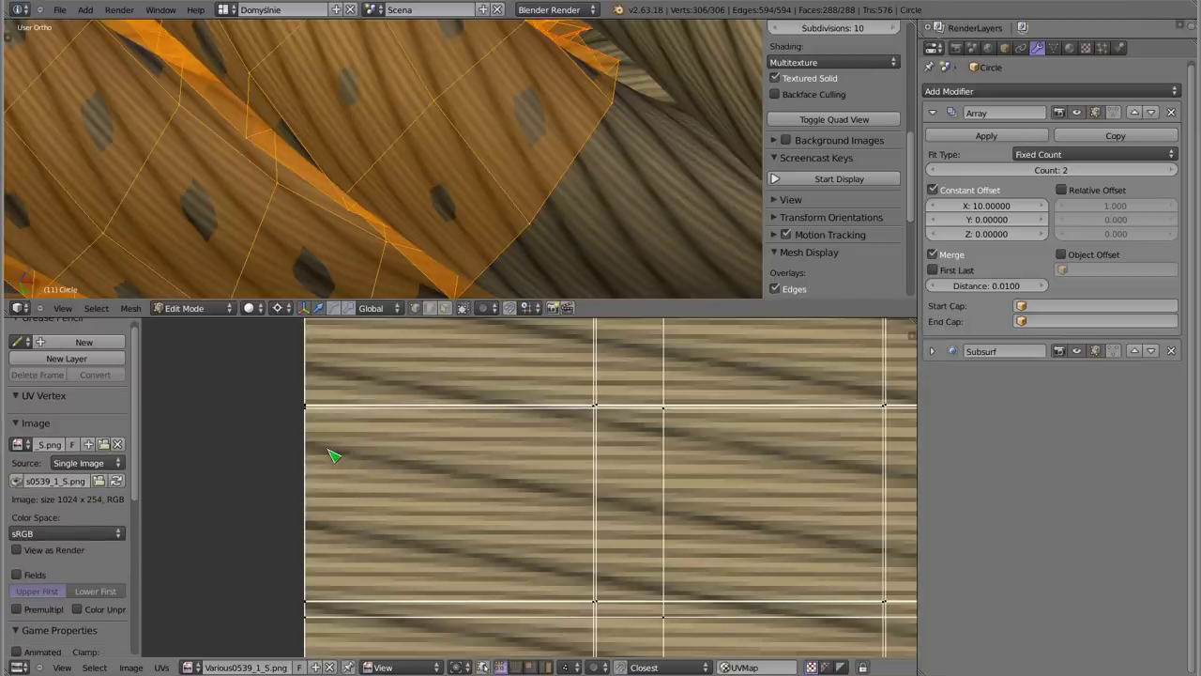
scroll(732, 469, "down", 5, "ctrl")
scroll(501, 483, "down", 3)
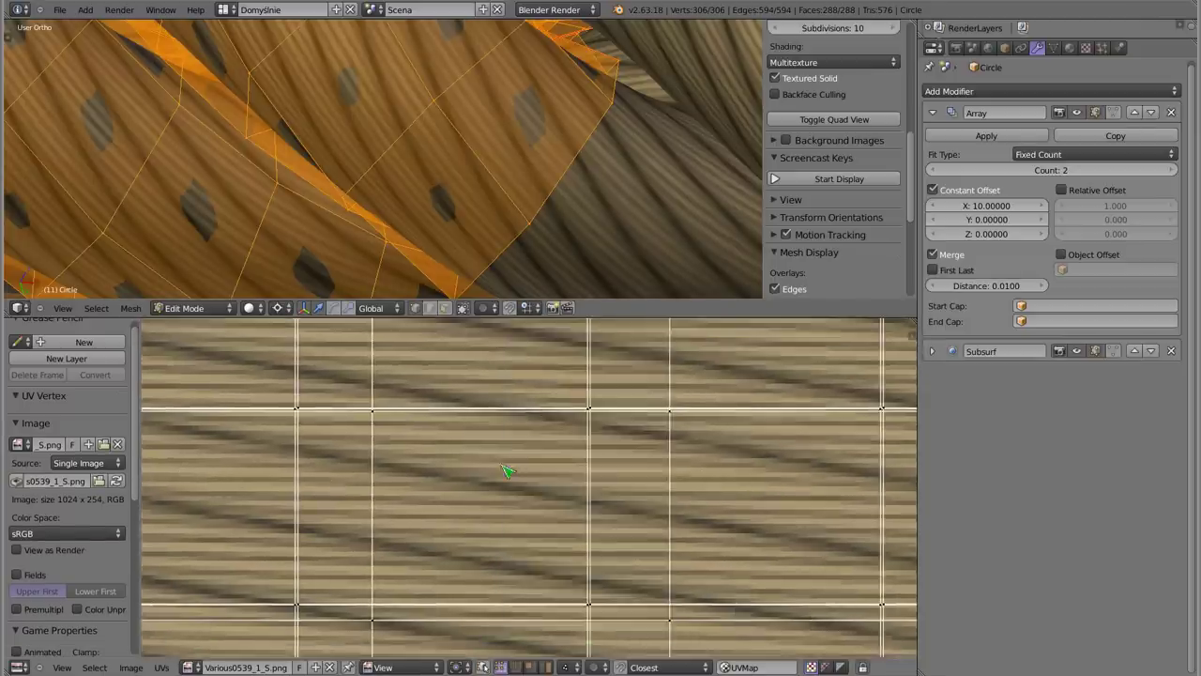
scroll(501, 482, "down", 2)
scroll(525, 497, "down", 3, "ctrl")
scroll(693, 482, "down", 2, "ctrl")
key("a")
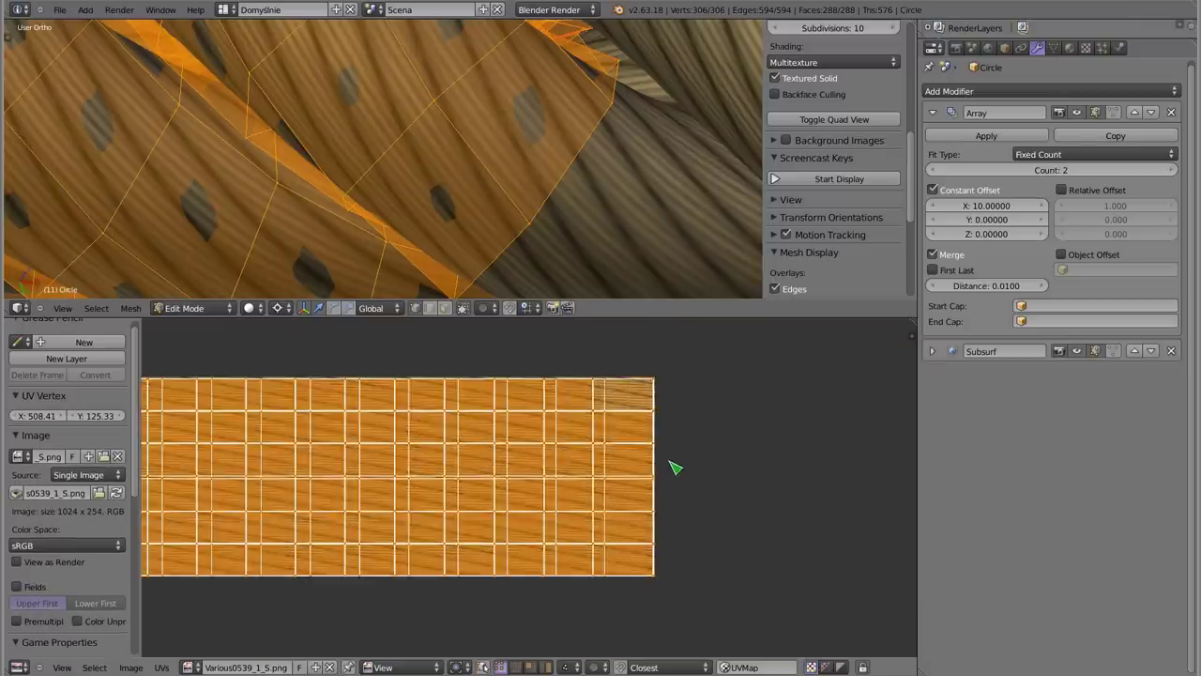
scroll(648, 450, "up", 5)
key("a")
scroll(620, 439, "up", 8)
right_click(623, 448)
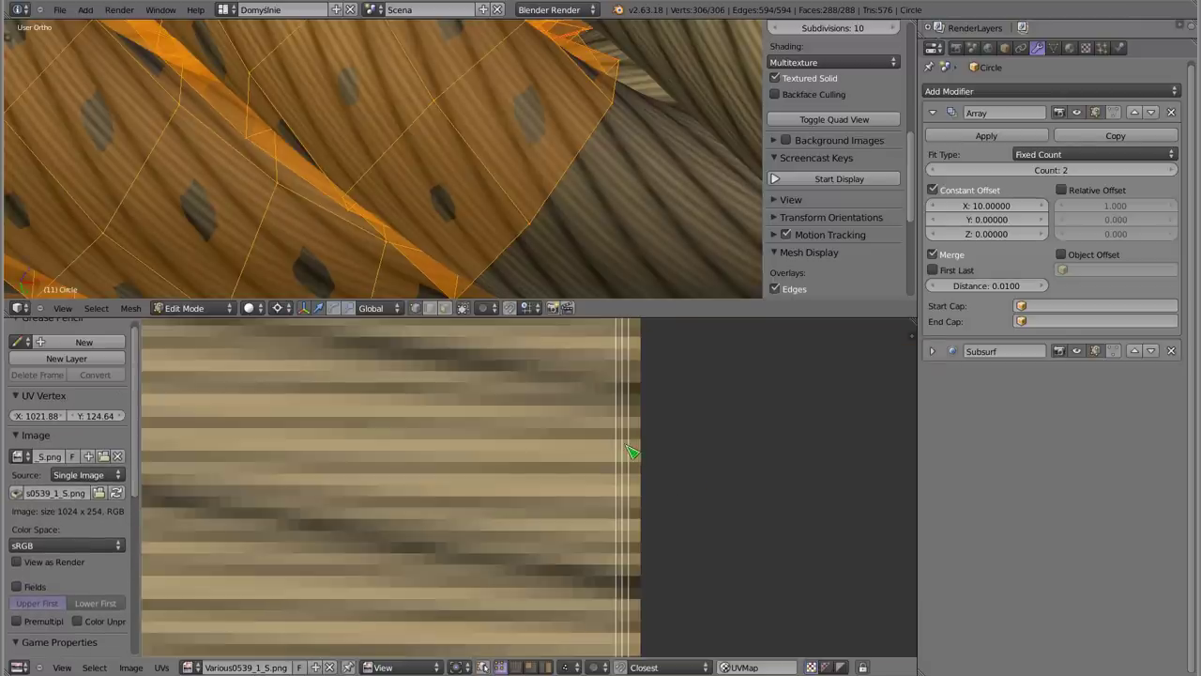
scroll(650, 485, "down", 2)
key("w")
left_click(686, 451)
Box-select the right-edge UVs, slide them onto the image border, then deselect and recentre the grid
scroll(646, 457, "down", 5)
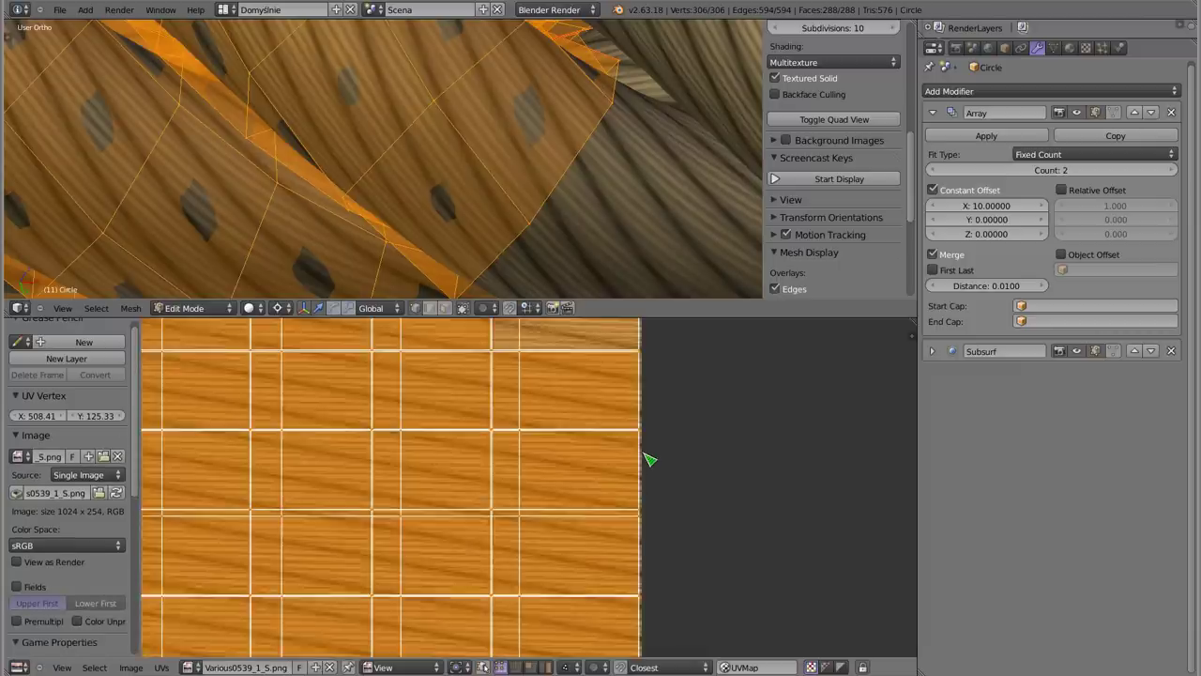
key("a")
key("a")
key("a")
key("b")
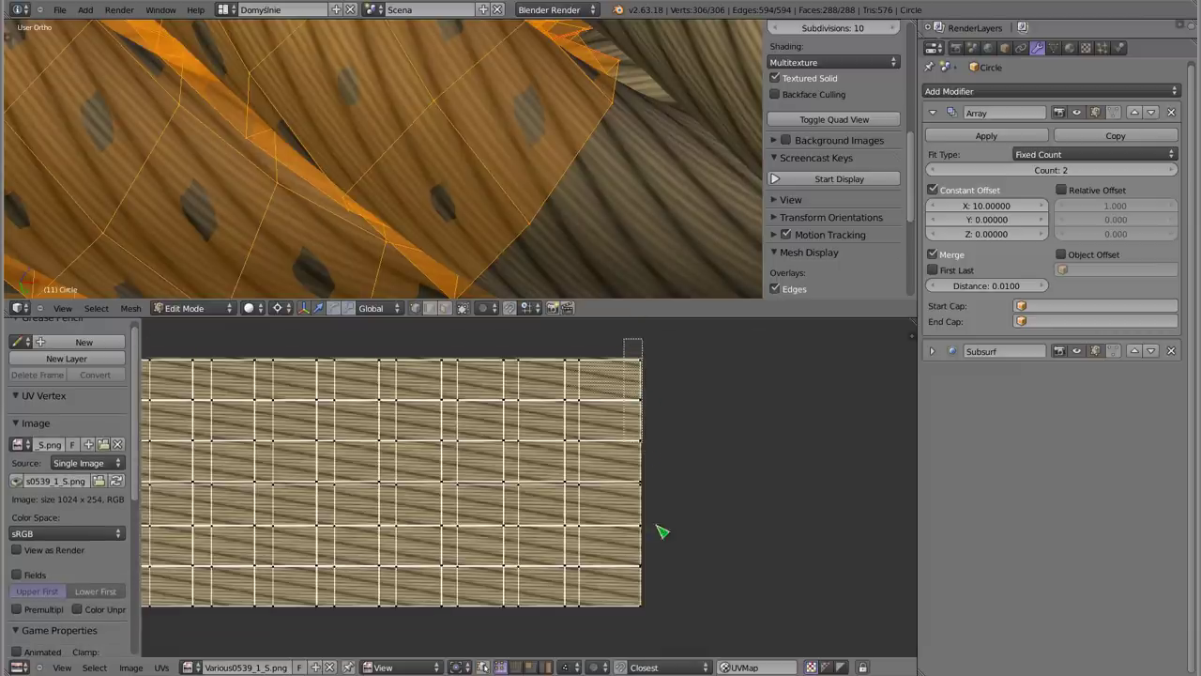
left_click_drag(631, 337, 668, 633)
scroll(659, 538, "up", 5)
scroll(637, 457, "up", 1)
key("g")
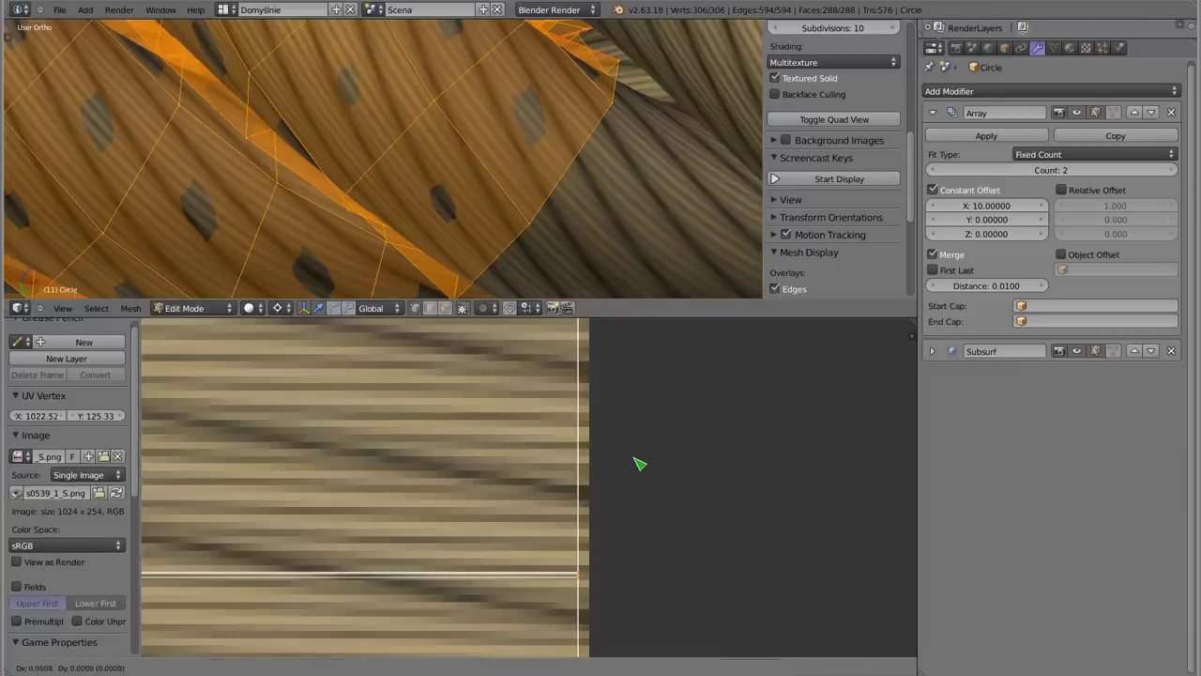
left_click(711, 465)
key("a")
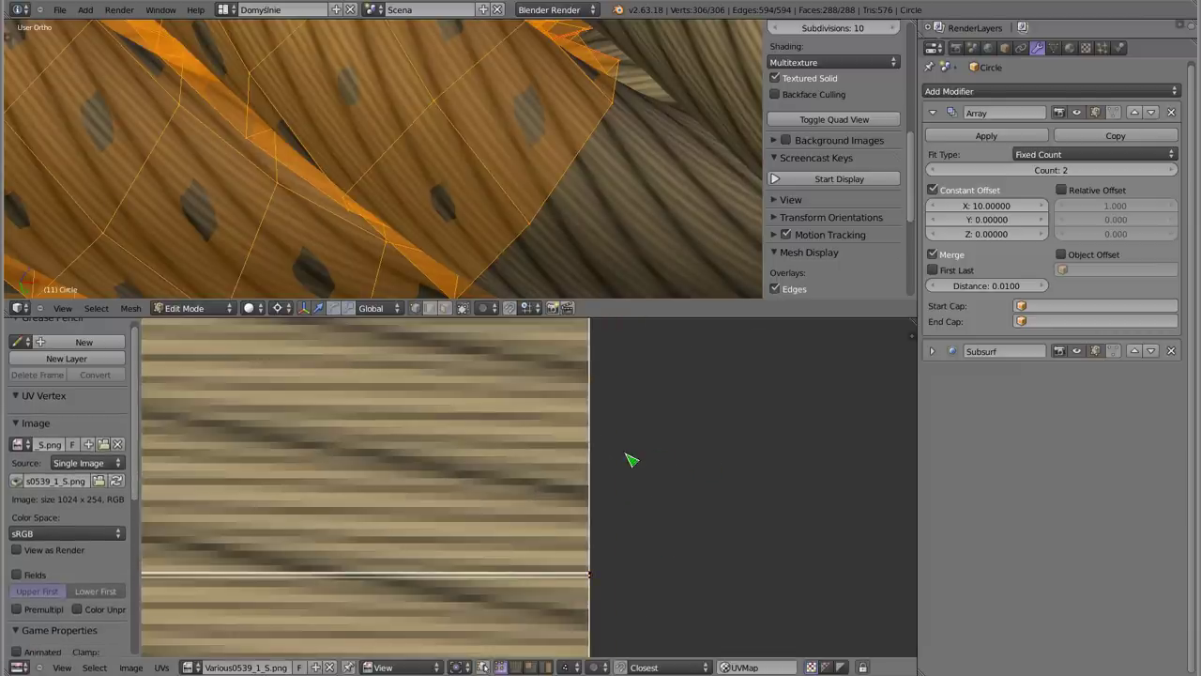
scroll(629, 458, "down", 4)
scroll(630, 458, "down", 3)
middle_click_drag(485, 461, 549, 470)
Return to Object Mode and orbit around the textured twisted rope to inspect it
key("Tab")
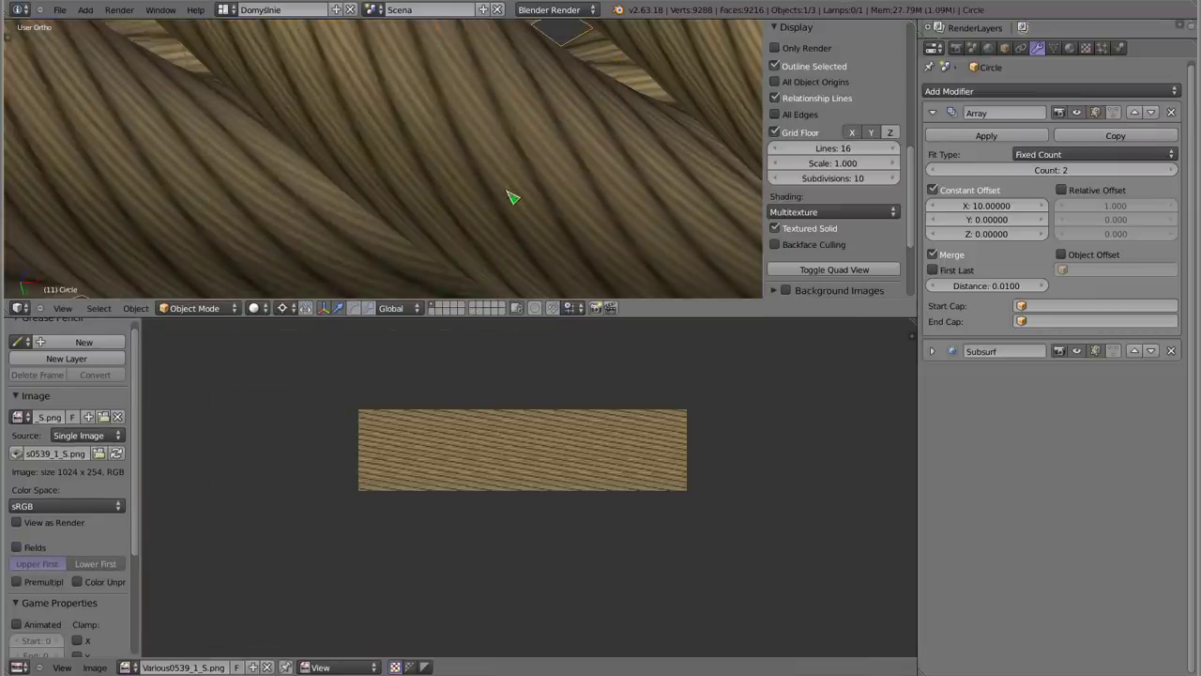
middle_click_drag(510, 196, 555, 172)
scroll(487, 143, "down", 2)
mouse_move(494, 148)
middle_mouse_down()
mouse_move(482, 153)
mouse_move(494, 142)
middle_mouse_up()
scroll(494, 141, "down", 3)
scroll(493, 142, "down", 2)
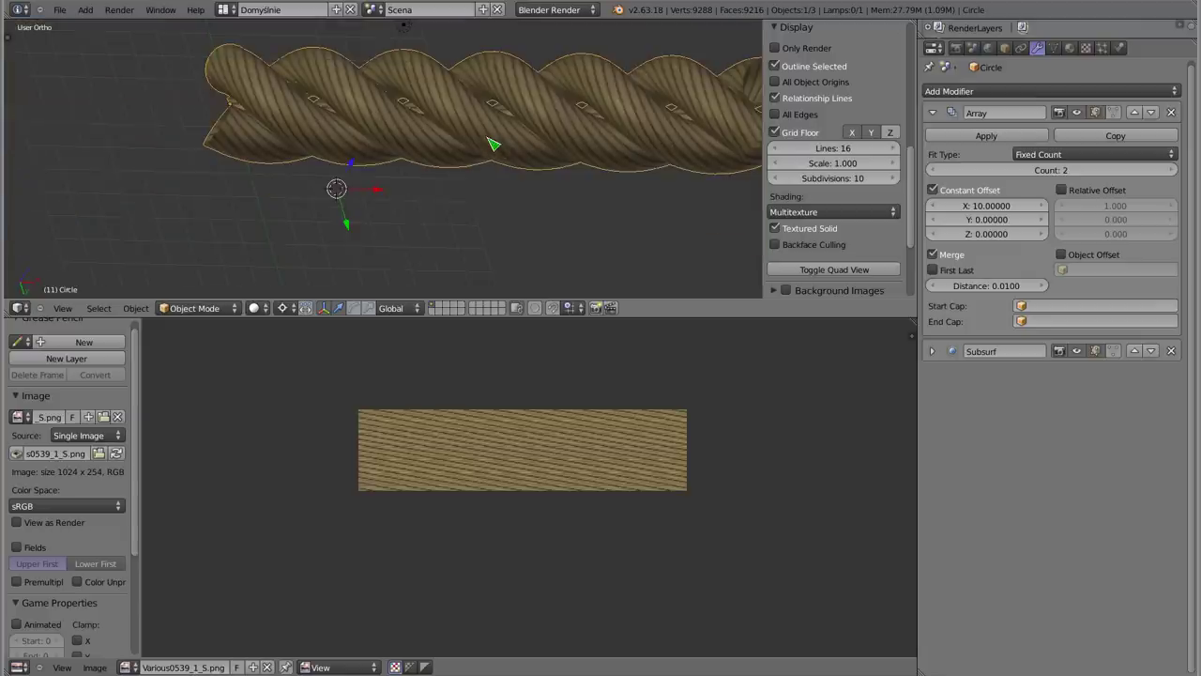
mouse_move(459, 150)
middle_mouse_down()
mouse_move(460, 203)
mouse_move(553, 179)
mouse_move(354, 222)
mouse_move(315, 188)
middle_mouse_up()
mouse_move(402, 185)
middle_mouse_down()
mouse_move(434, 177)
mouse_move(418, 196)
mouse_move(311, 123)
mouse_move(262, 144)
mouse_move(264, 62)
middle_mouse_up()
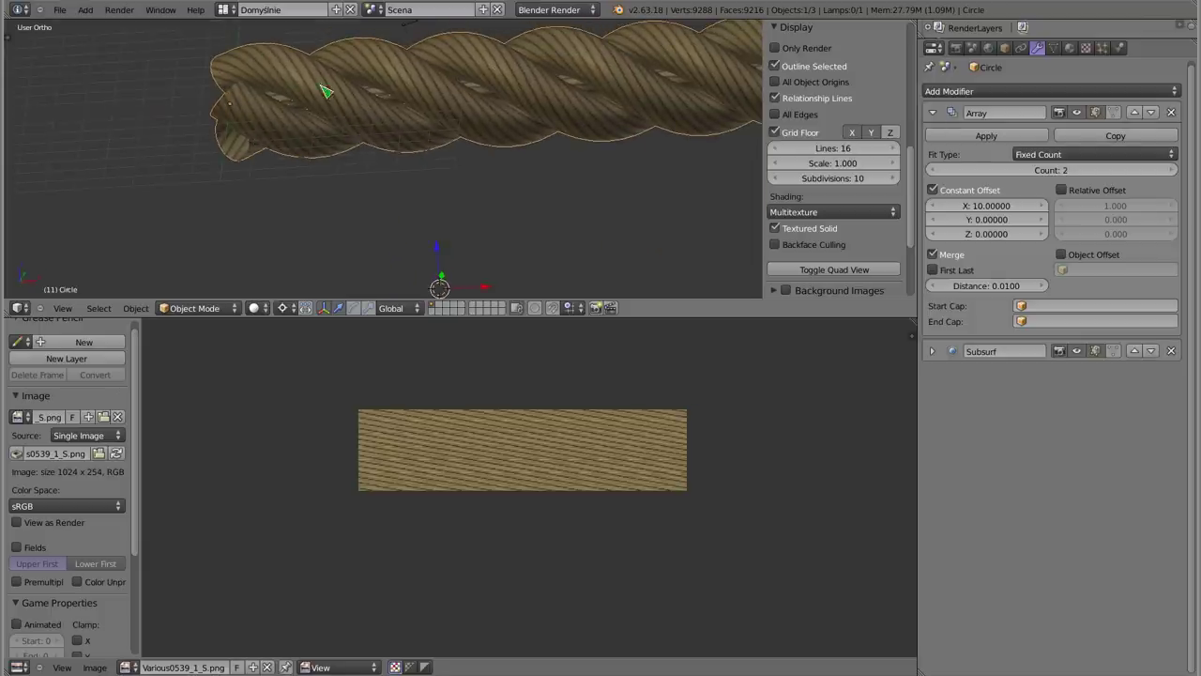
scroll(483, 134, "down", 3)
scroll(491, 139, "down", 1)
mouse_move(490, 139)
middle_mouse_down()
mouse_move(517, 194)
mouse_move(530, 170)
mouse_move(461, 174)
mouse_move(383, 102)
mouse_move(335, 234)
mouse_move(503, 171)
mouse_move(477, 128)
mouse_move(450, 187)
mouse_move(510, 171)
middle_mouse_up()
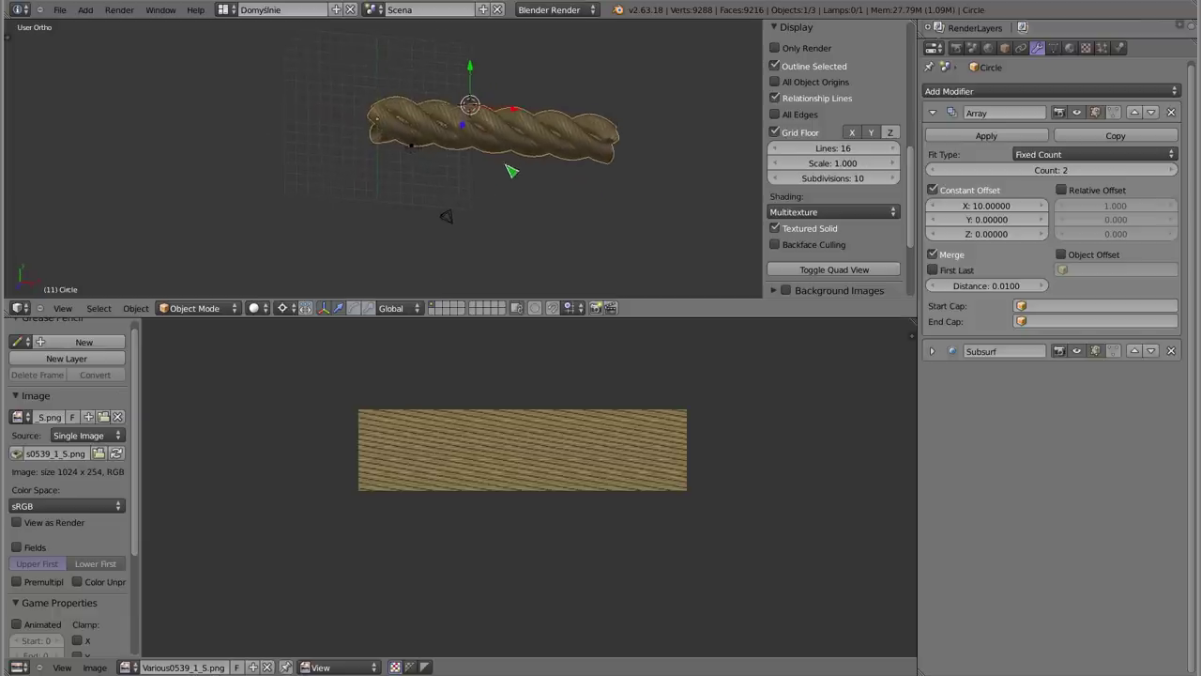
Deselect the rope's vertices, switch to Front Ortho, and enlarge the 3D view over the UV editor
key("Tab")
key("a")
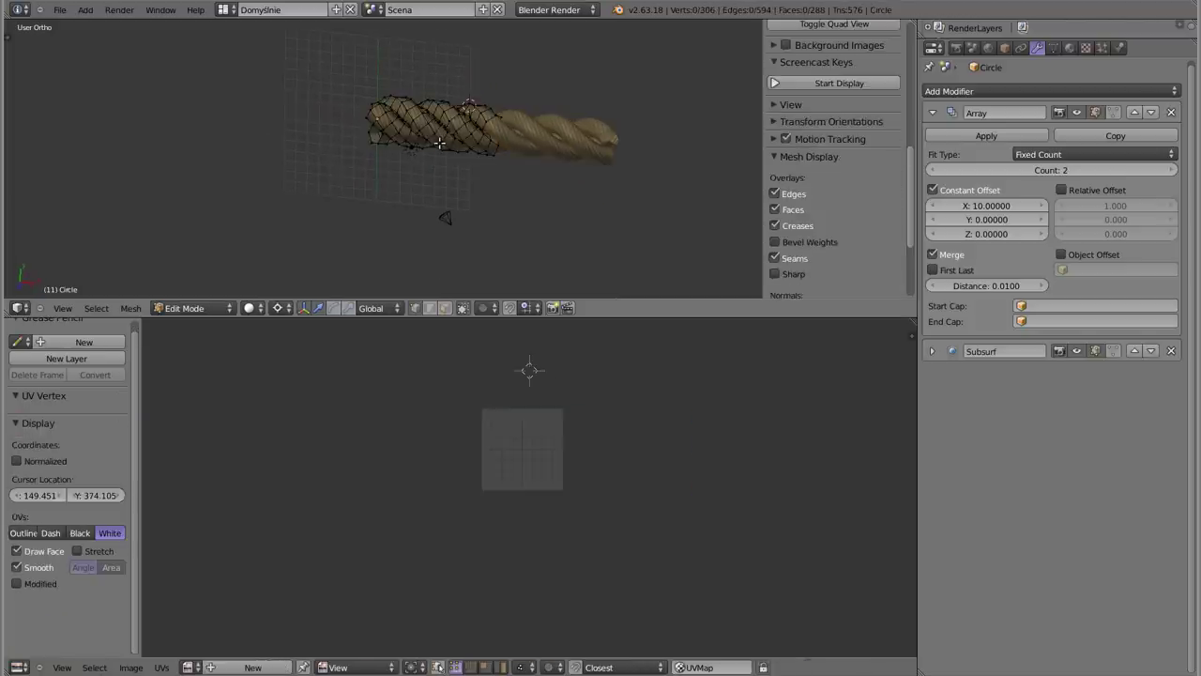
key("Tab")
middle_click_drag(570, 153, 588, 142)
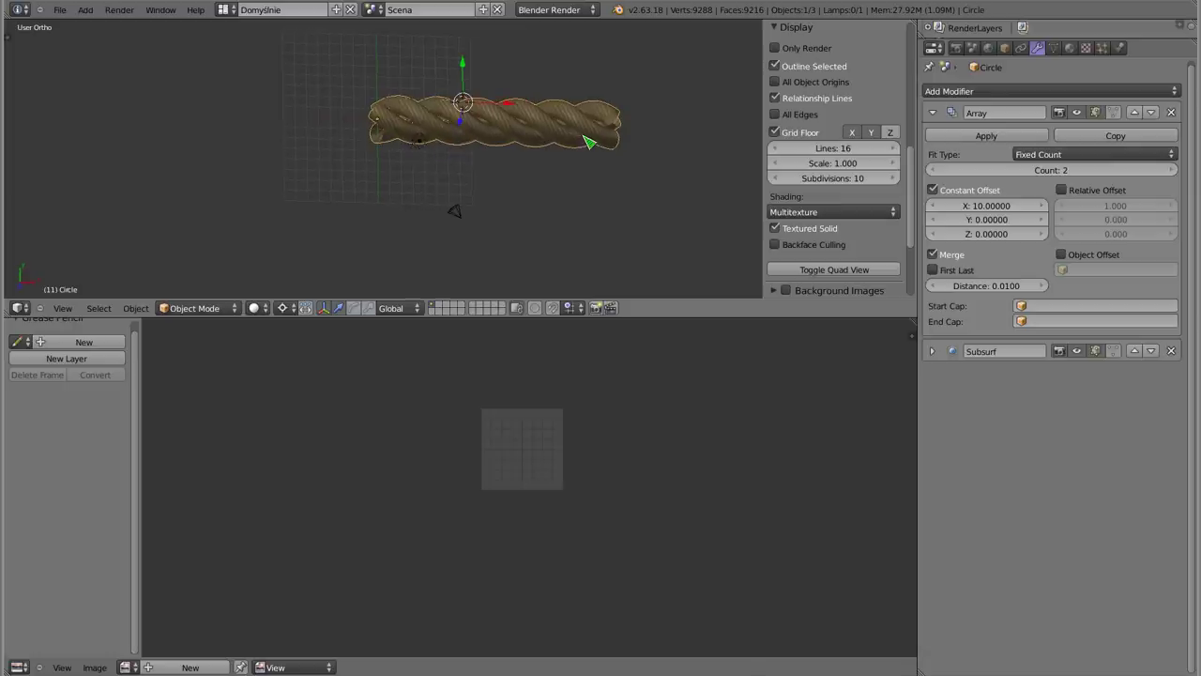
key("KP_1")
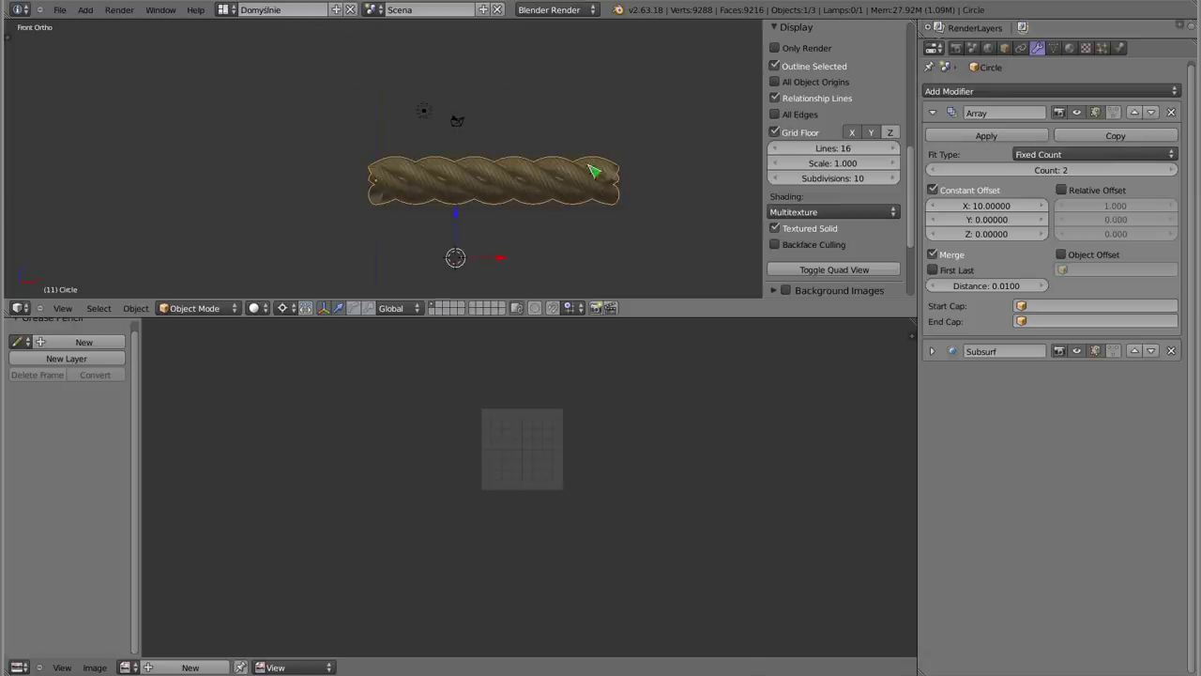
scroll(469, 200, "up", 2)
scroll(522, 225, "up", 2)
middle_click_drag(523, 225, 388, 206, "shift")
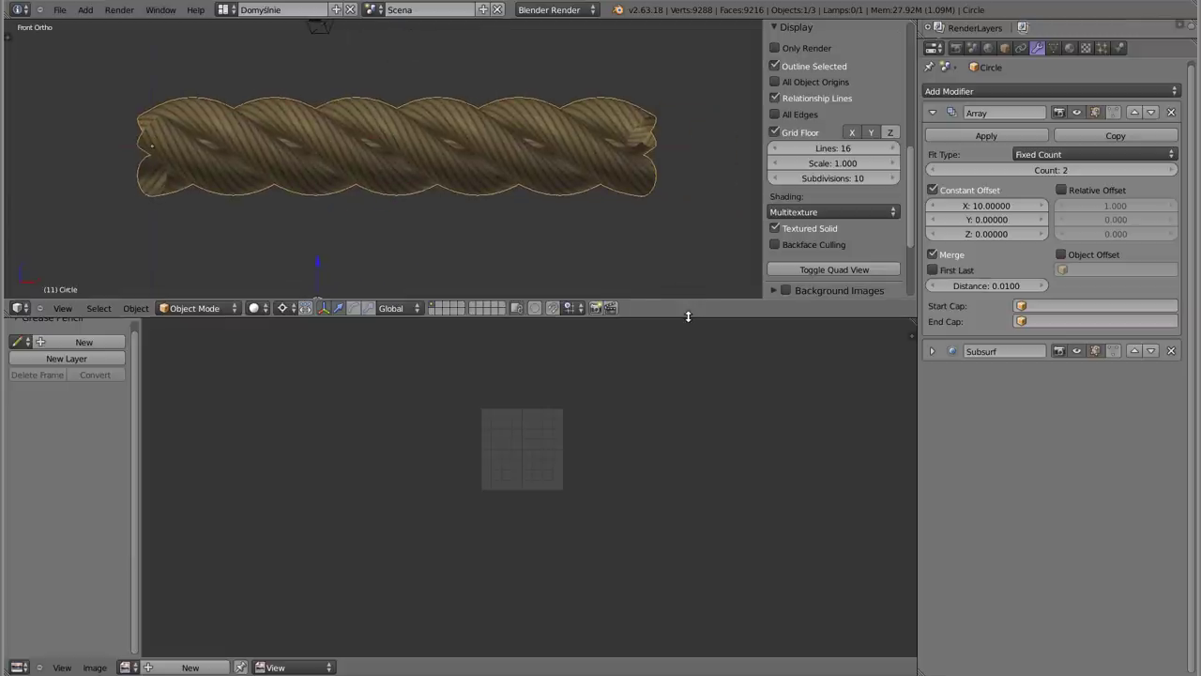
left_click_drag(683, 317, 676, 574)
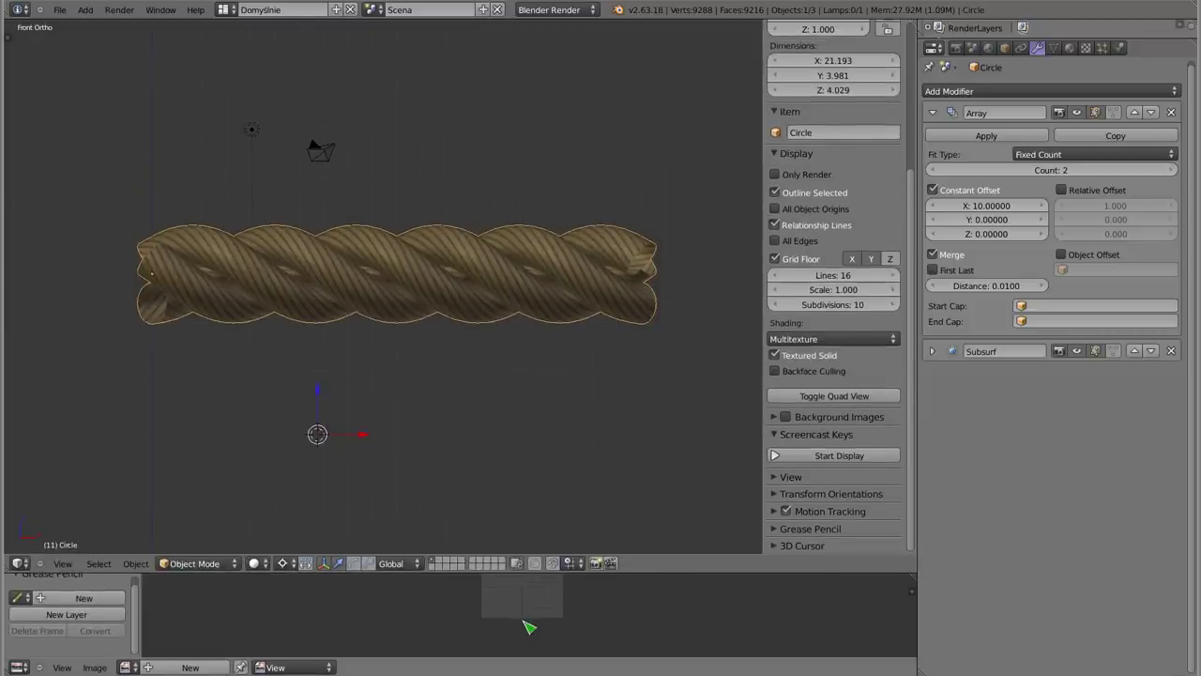
scroll(293, 269, "up", 1)
scroll(293, 270, "down", 2, "ctrl")
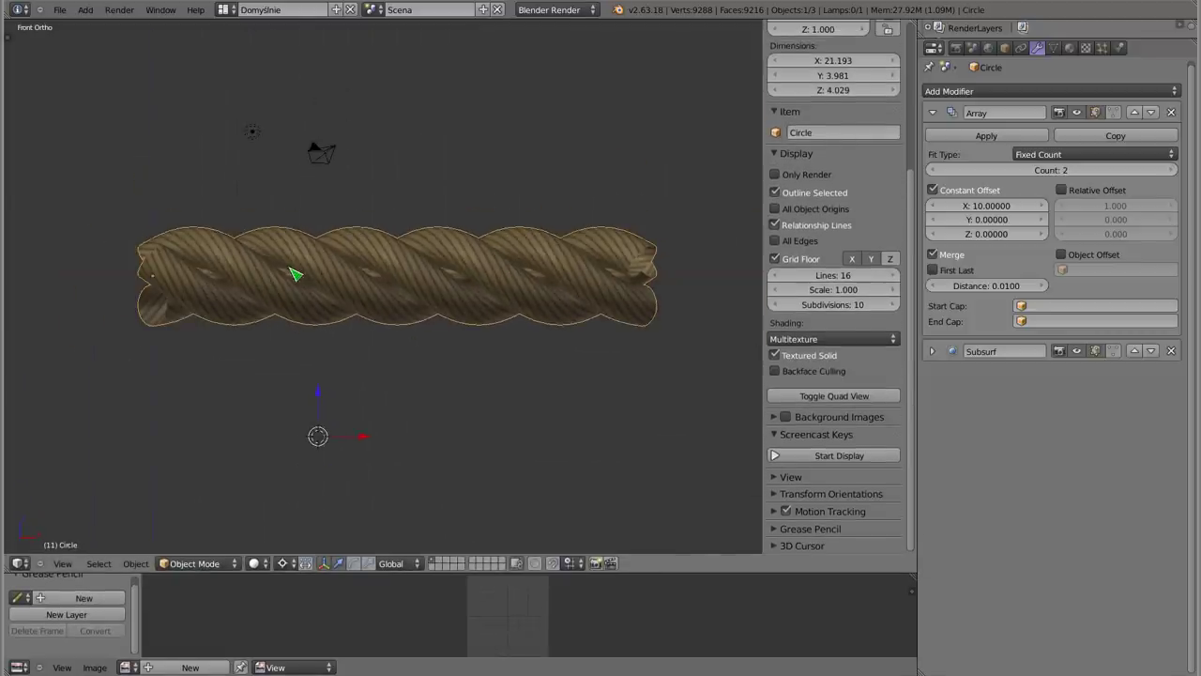
scroll(366, 281, "down", 1)
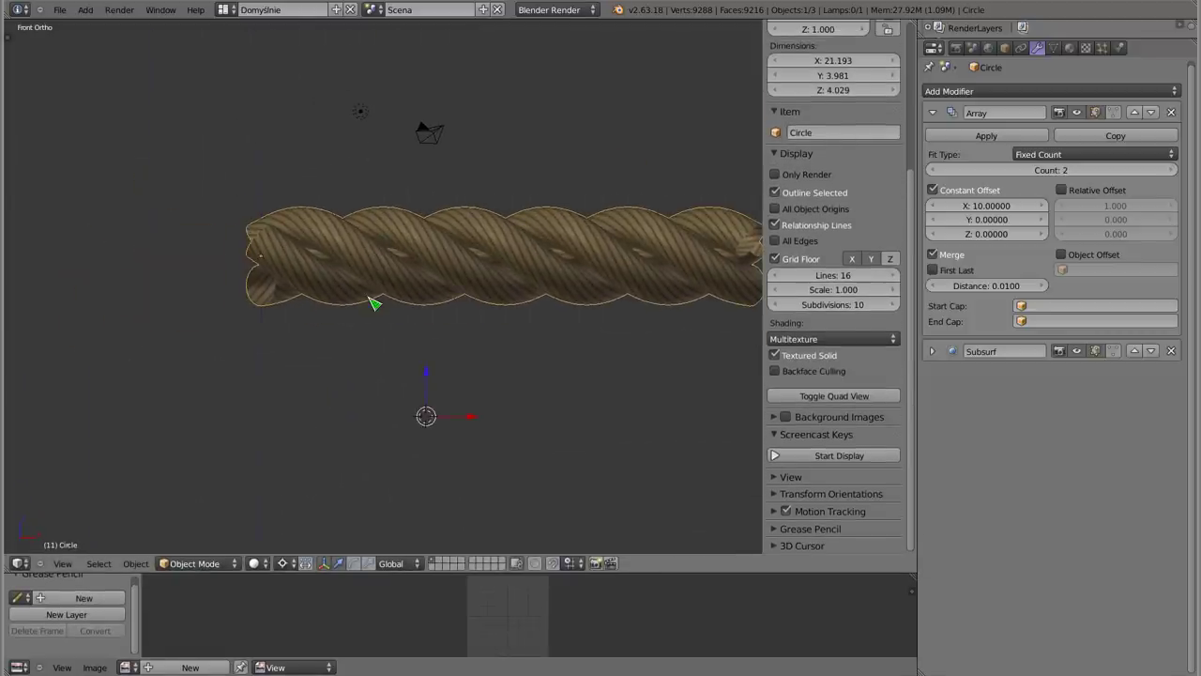
scroll(268, 300, "down", 2, "ctrl")
scroll(269, 300, "up", 1)
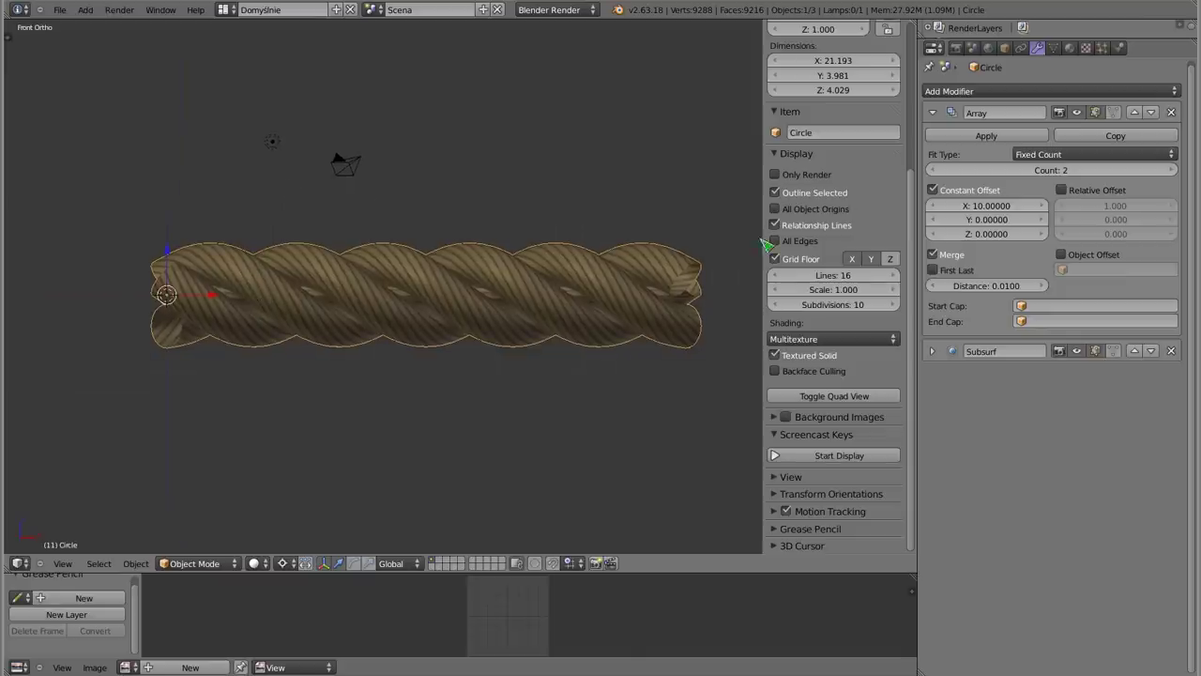
Create a new material for the rope named 'lina'
left_click(1069, 48)
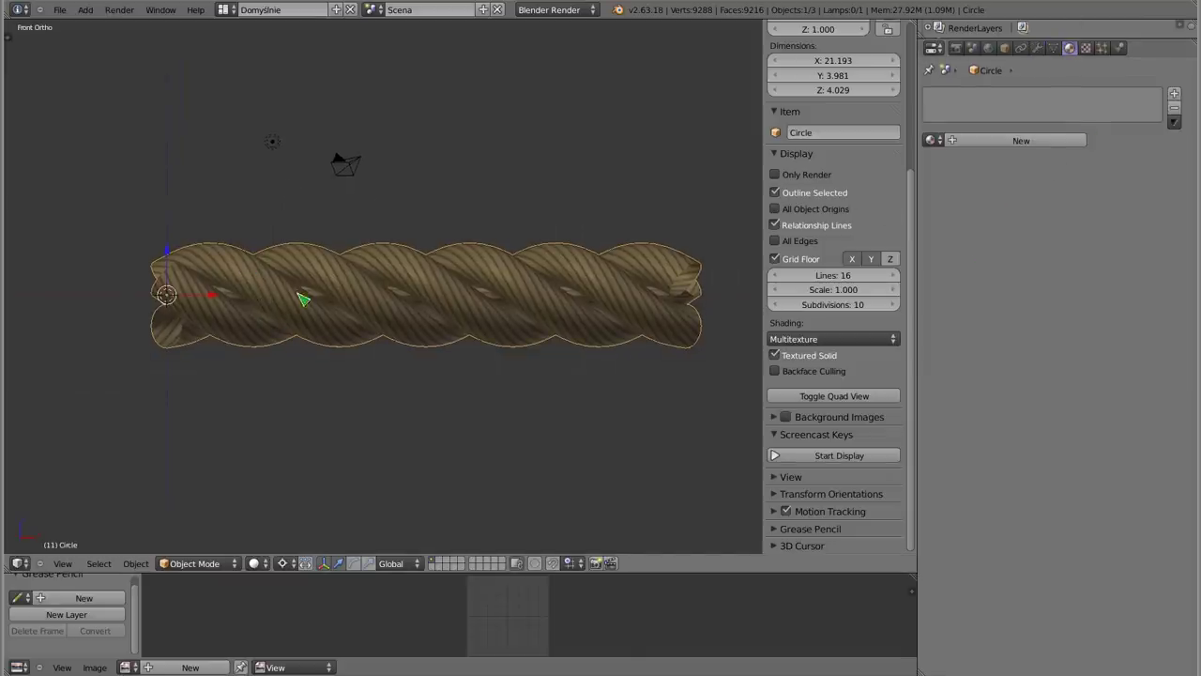
key("Tab")
key("Tab")
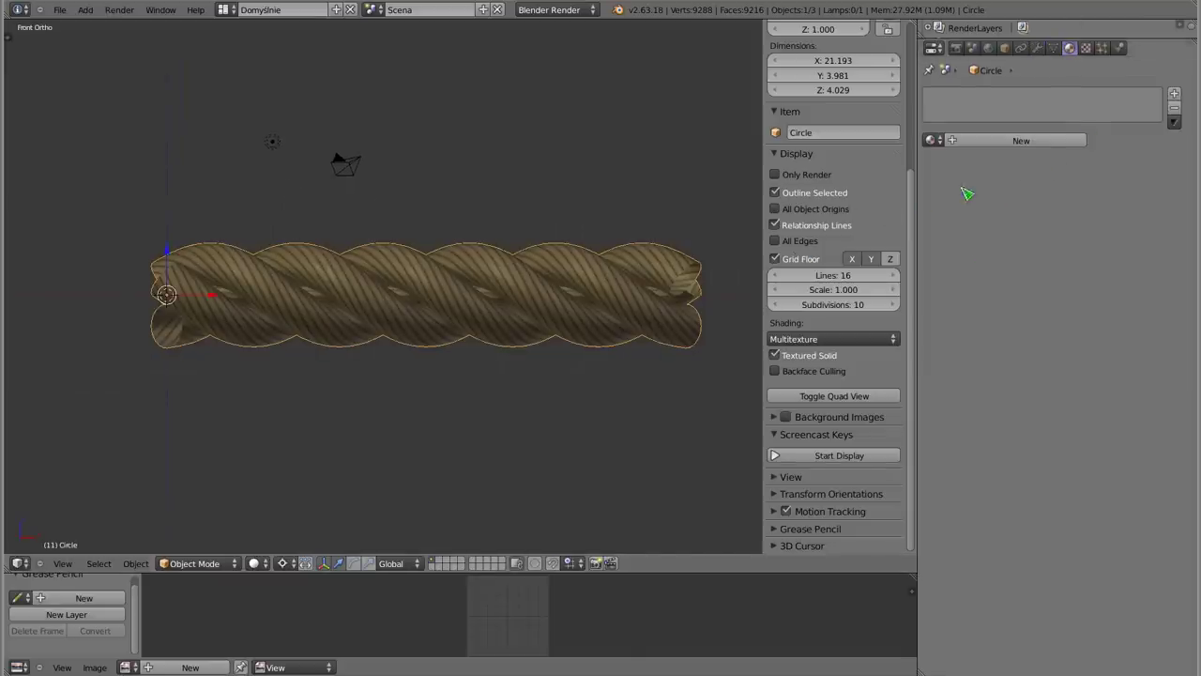
left_click(1027, 141)
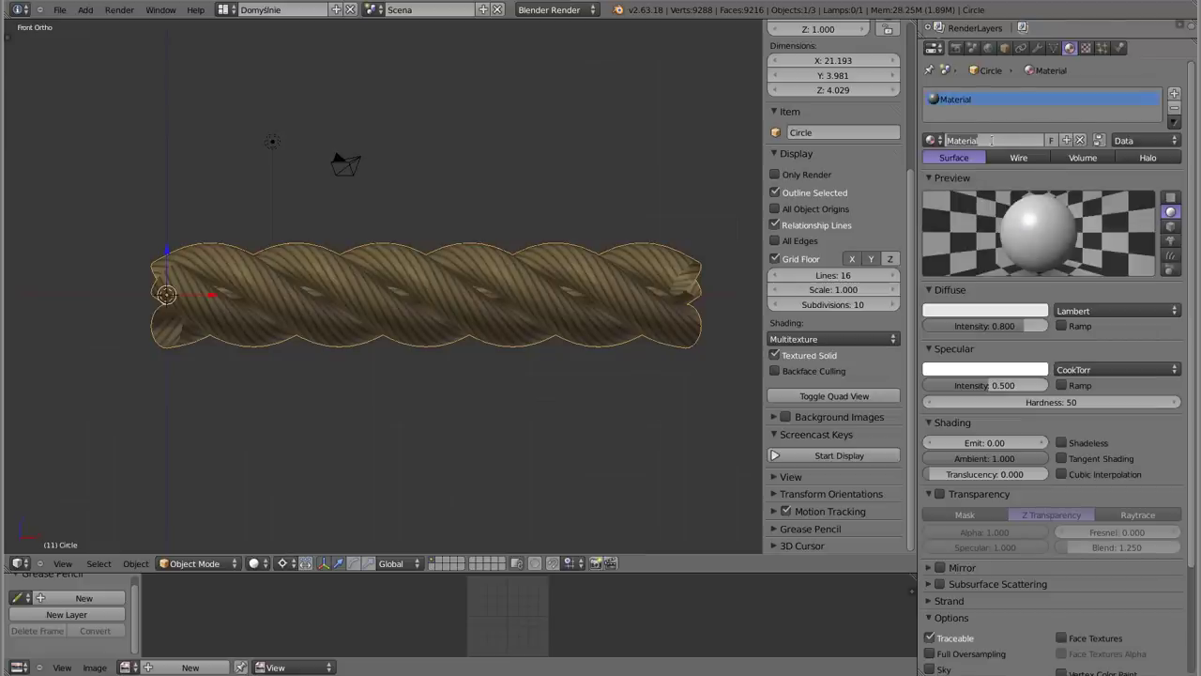
type("lina")
key("Return")
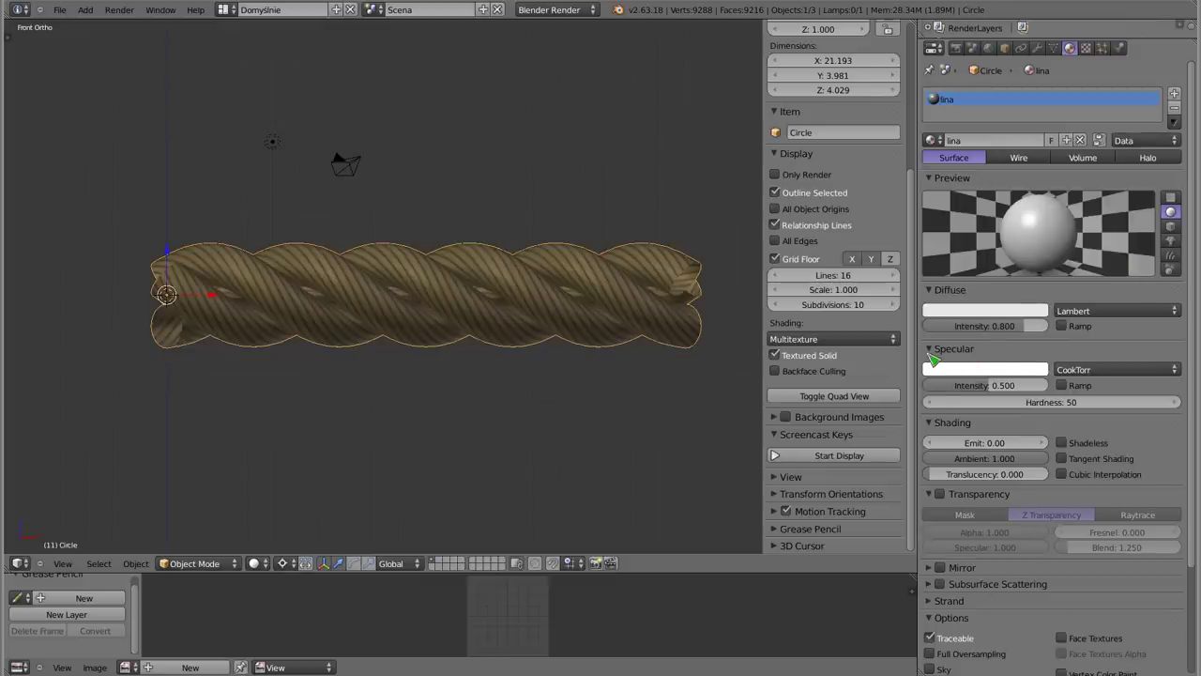
Set lina's specular hardness to 1 and intensity to 0.421, previewed on the monkey shape
mouse_move(972, 384)
left_mouse_down()
mouse_move(930, 398)
mouse_move(356, 382)
mouse_move(373, 382)
left_mouse_up()
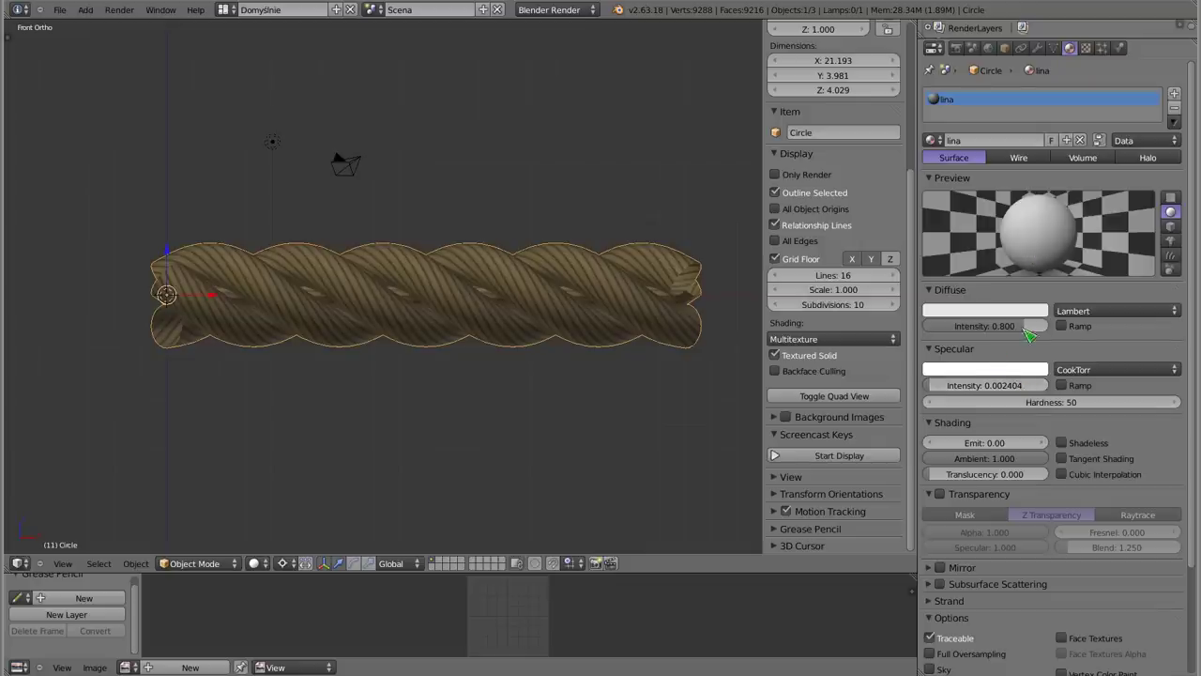
left_click_drag(1069, 404, 1032, 401)
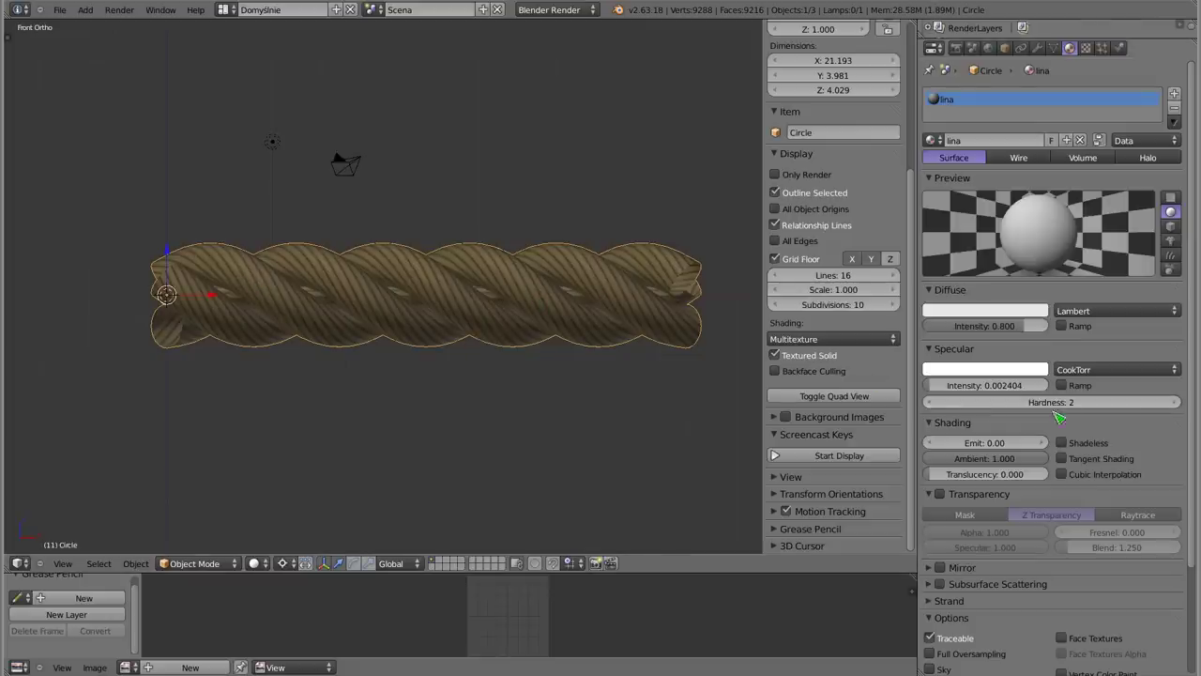
left_click(928, 402)
left_click_drag(939, 385, 978, 401)
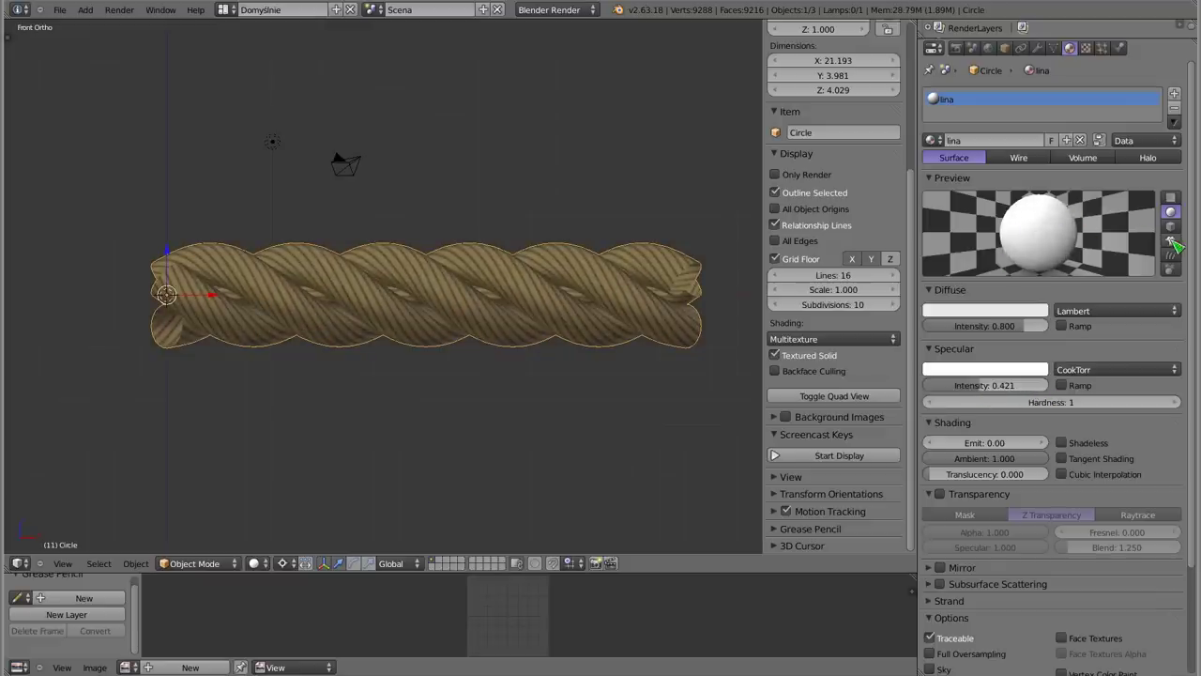
left_click(1170, 242)
Lower lina's specular intensity to 0.03599 and raise its hardness to 12
middle_click_drag(1069, 282, 1056, 315, "ctrl")
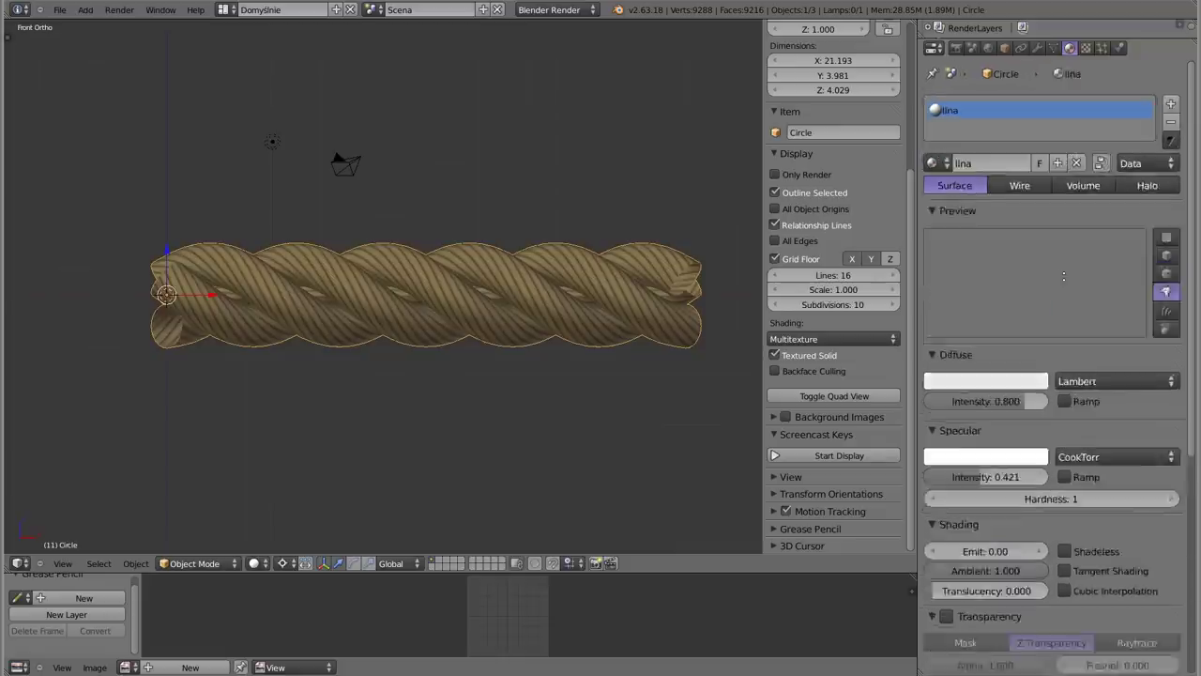
scroll(1013, 610, "down", 1)
mouse_move(985, 585)
left_mouse_down()
mouse_move(1039, 597)
mouse_move(995, 597)
left_mouse_up()
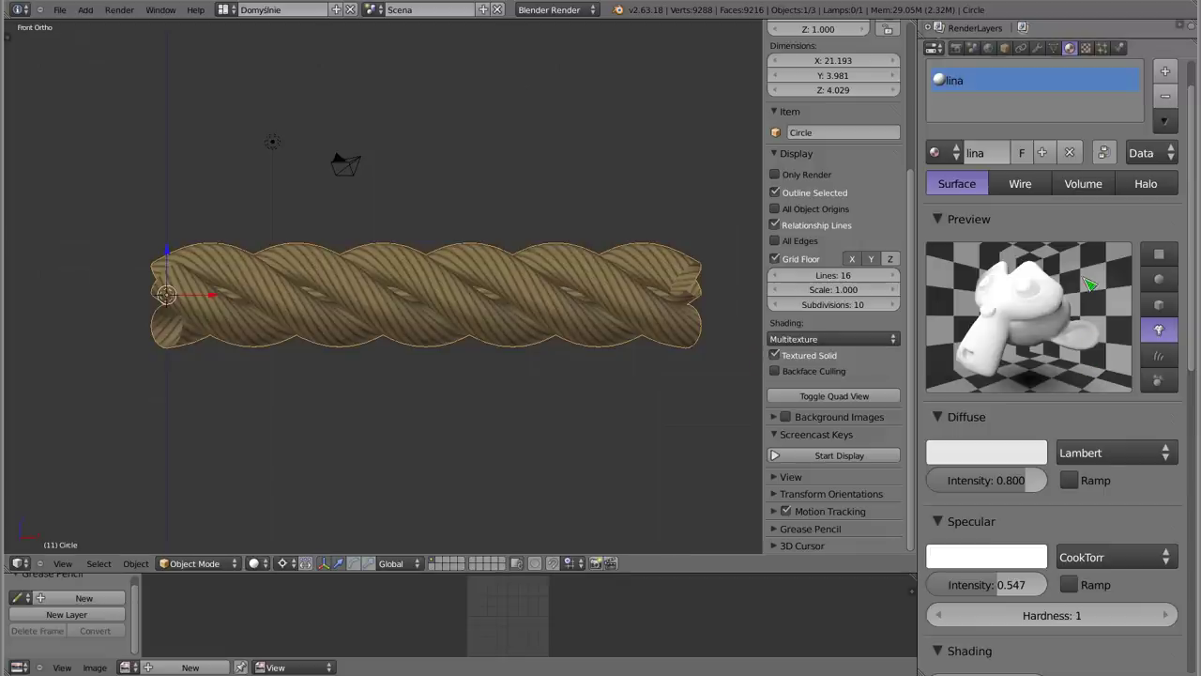
mouse_move(1027, 587)
left_mouse_down()
mouse_move(936, 593)
mouse_move(312, 514)
mouse_move(408, 530)
left_mouse_up()
mouse_move(1079, 615)
left_mouse_down()
mouse_move(1102, 614)
mouse_move(1065, 394)
left_mouse_up()
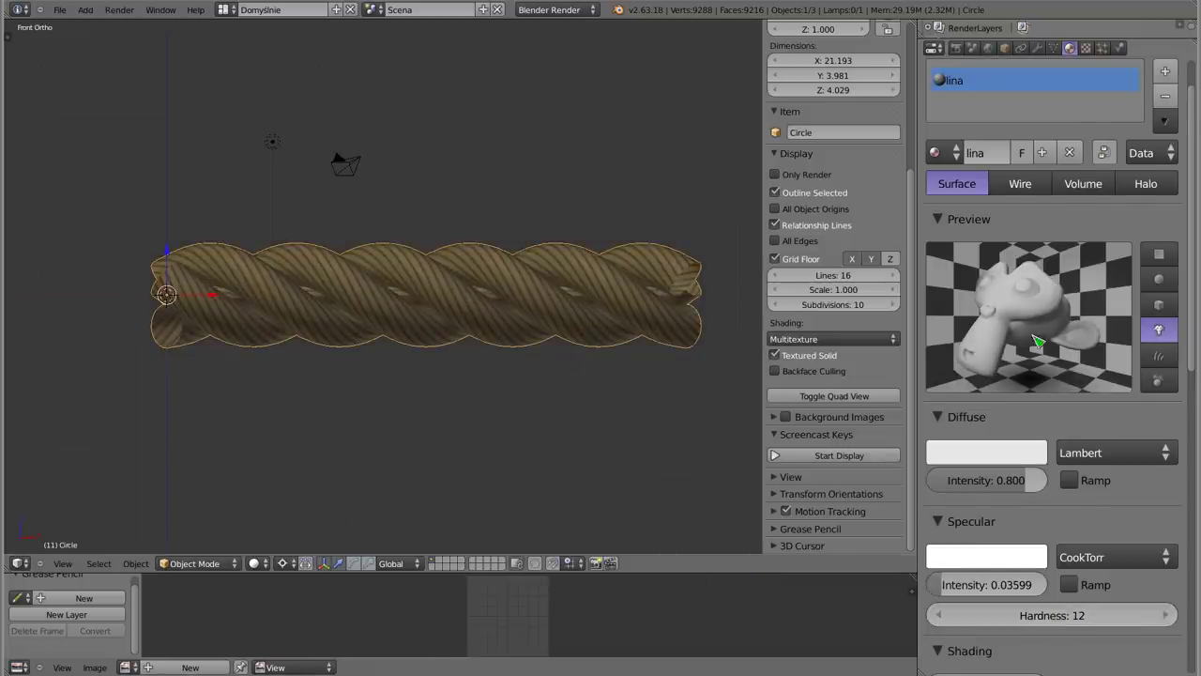
middle_click_drag(1037, 341, 1052, 178, "ctrl")
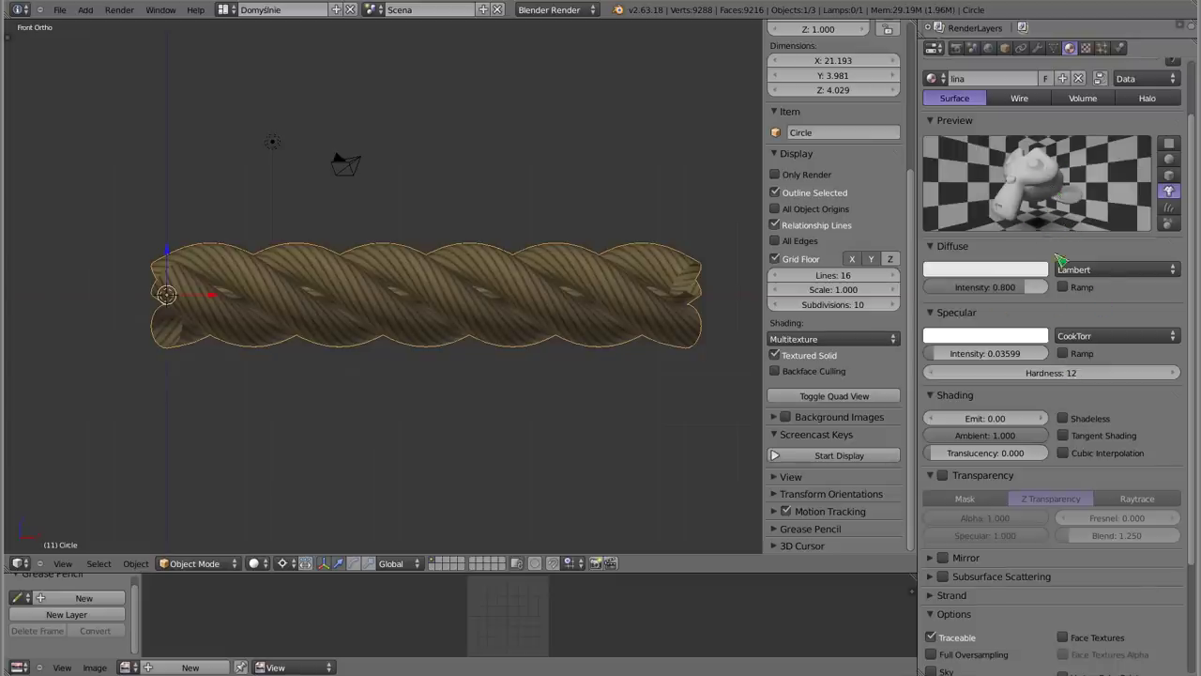
scroll(1058, 259, "down", 2)
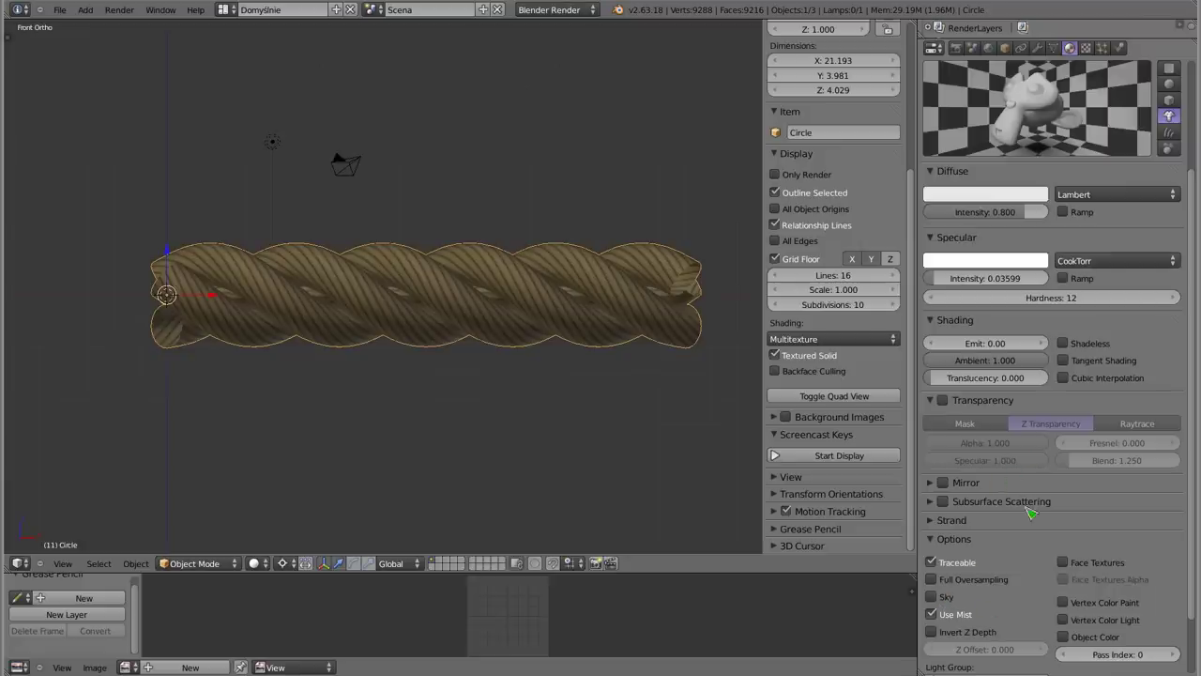
Orbit to an angled view, select the whole rope mesh in Edit Mode, and return to Object Mode
mouse_move(445, 281)
middle_mouse_down()
mouse_move(380, 313)
mouse_move(576, 322)
mouse_move(555, 344)
middle_mouse_up()
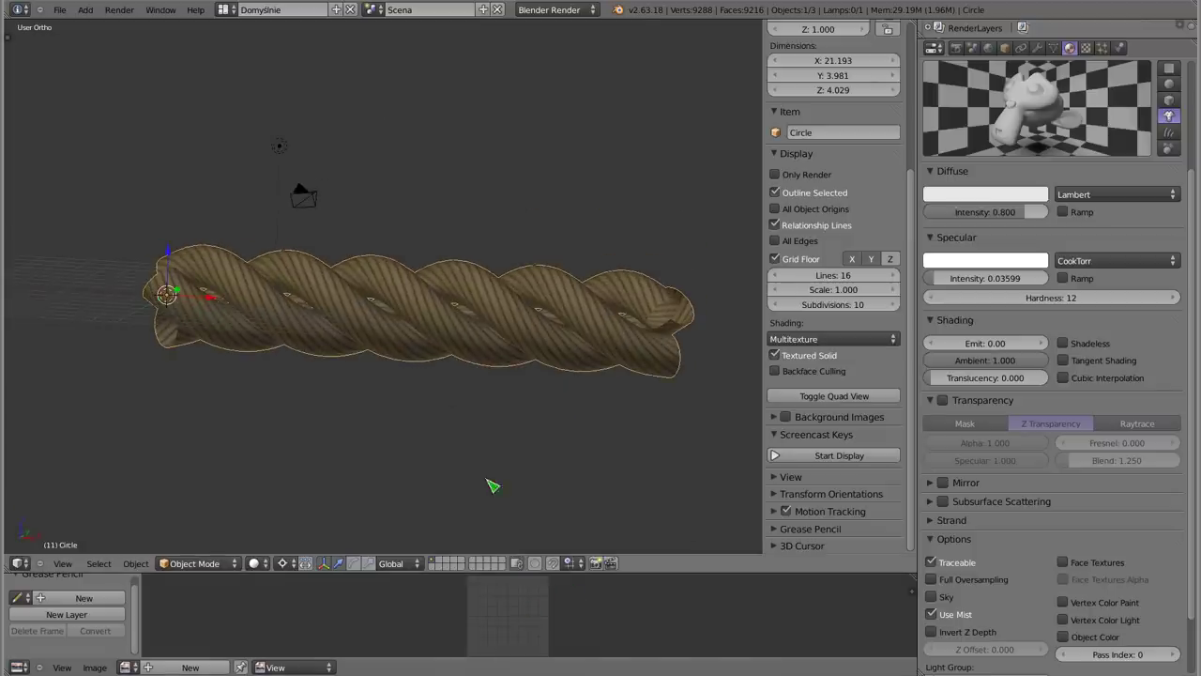
key("Tab")
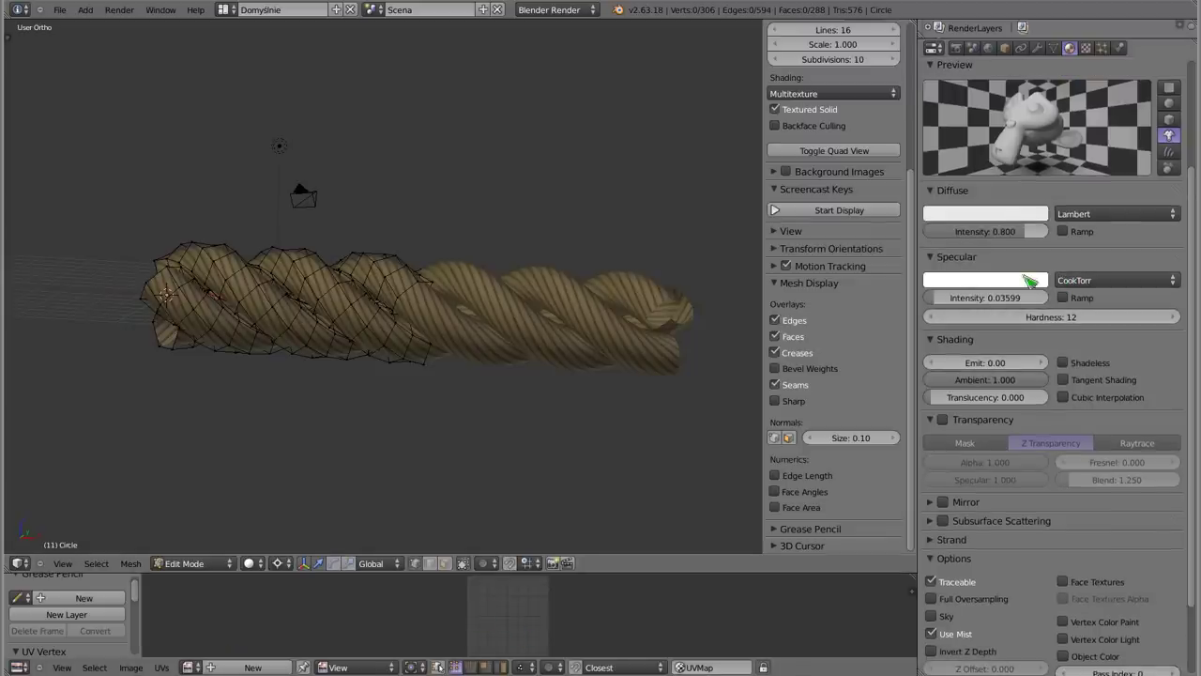
key("a")
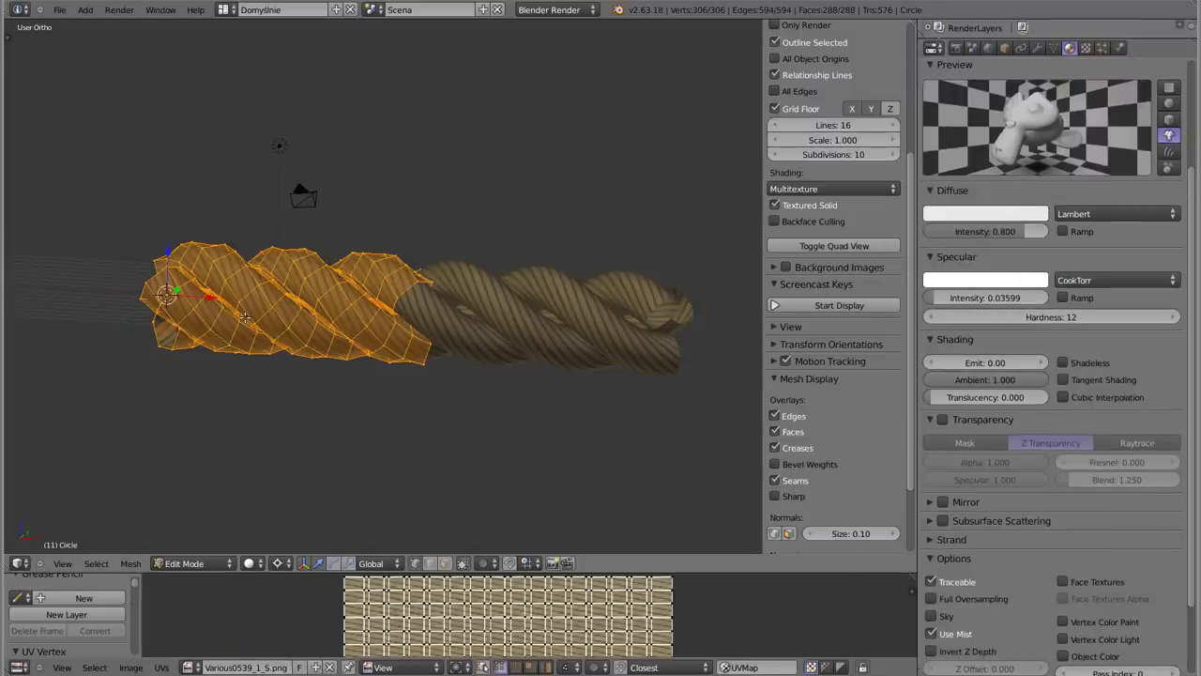
key("Tab")
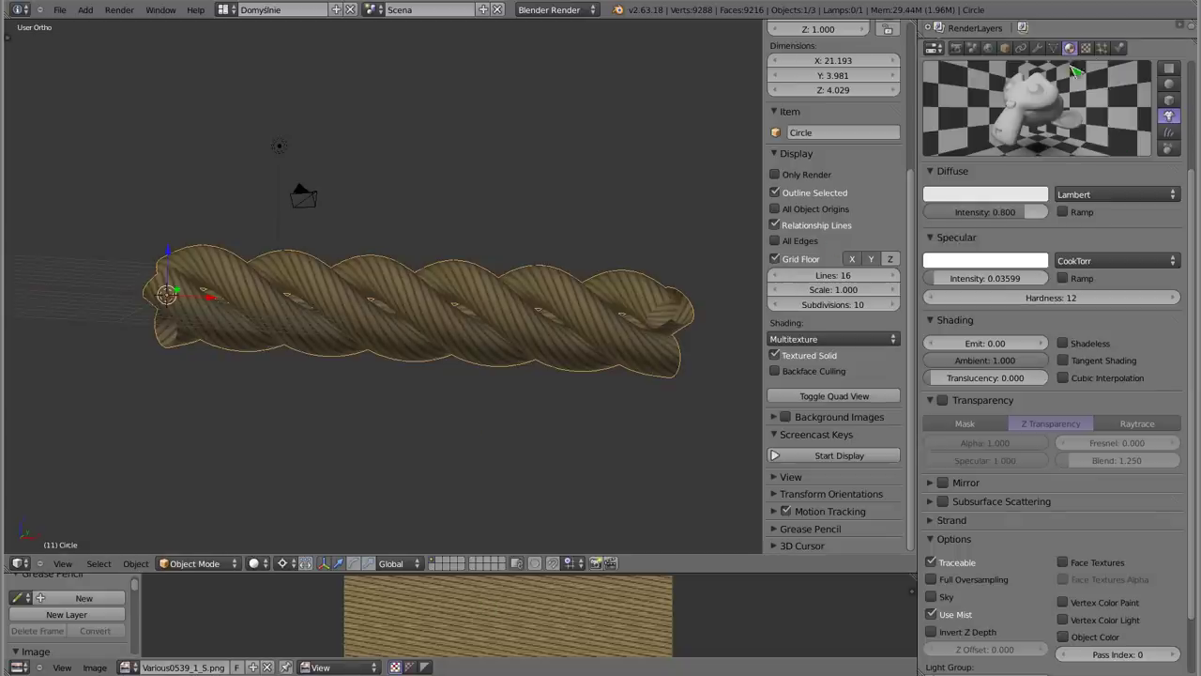
Add a new texture named kolor to the rope material and set its type to Image or Movie
left_click(1085, 47)
left_click(1022, 213)
left_click(989, 212)
type("kolor")
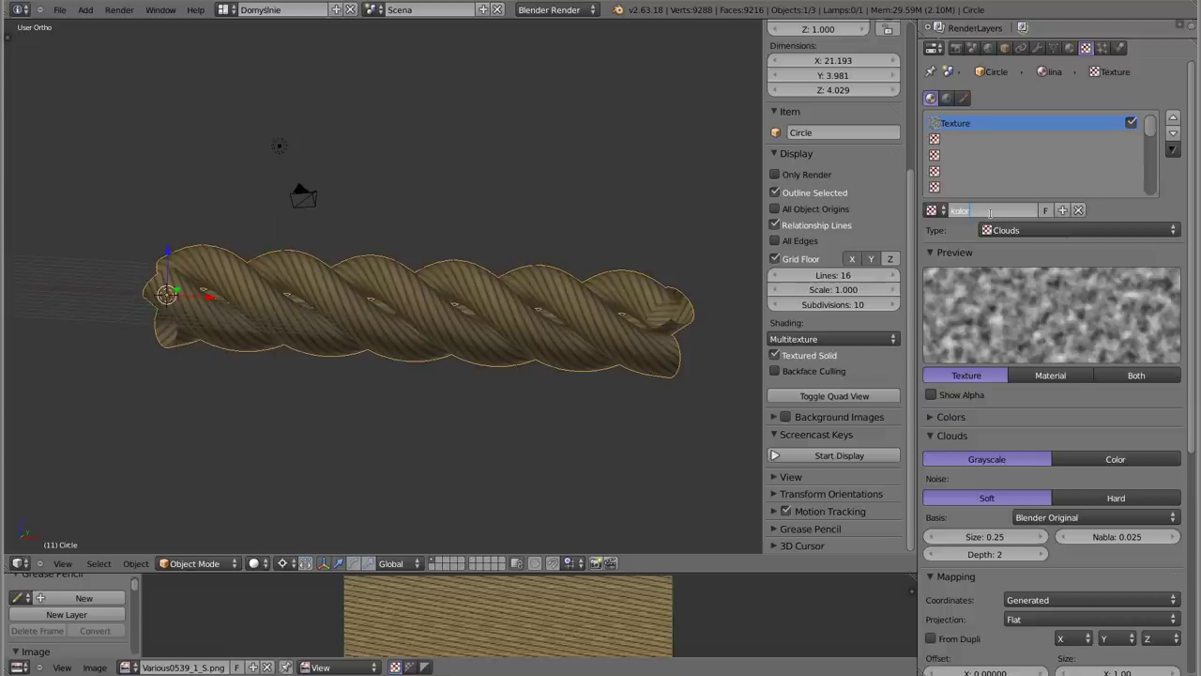
key("Return")
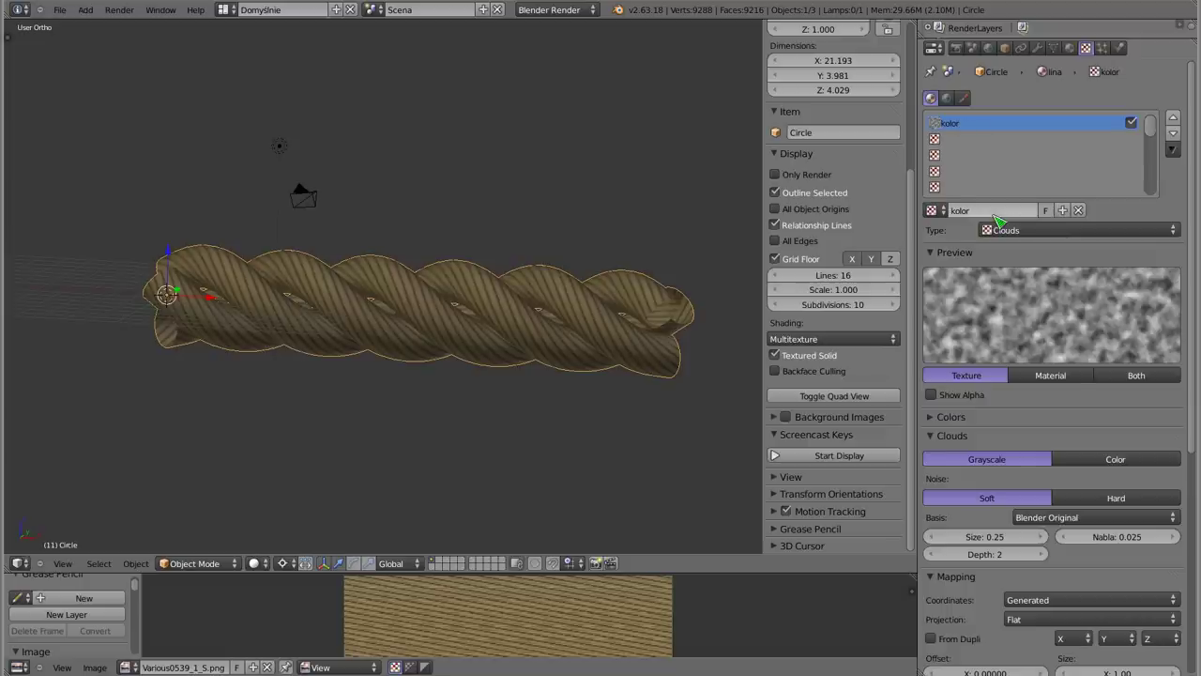
left_click(1031, 230)
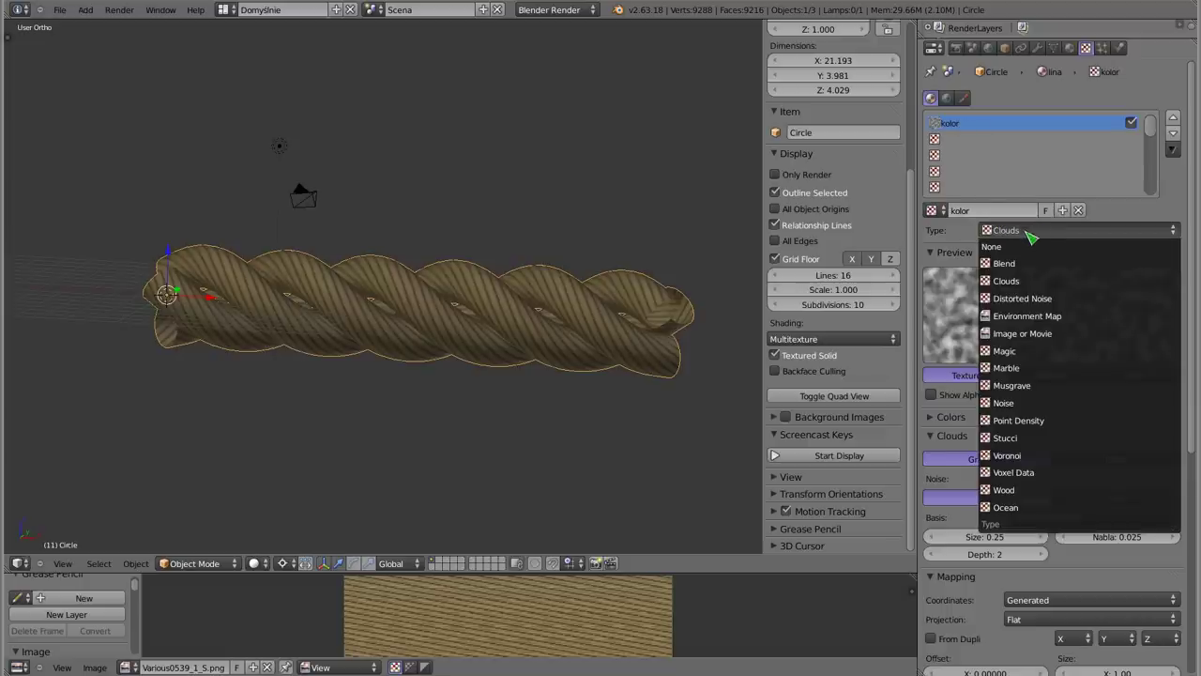
left_click(1042, 335)
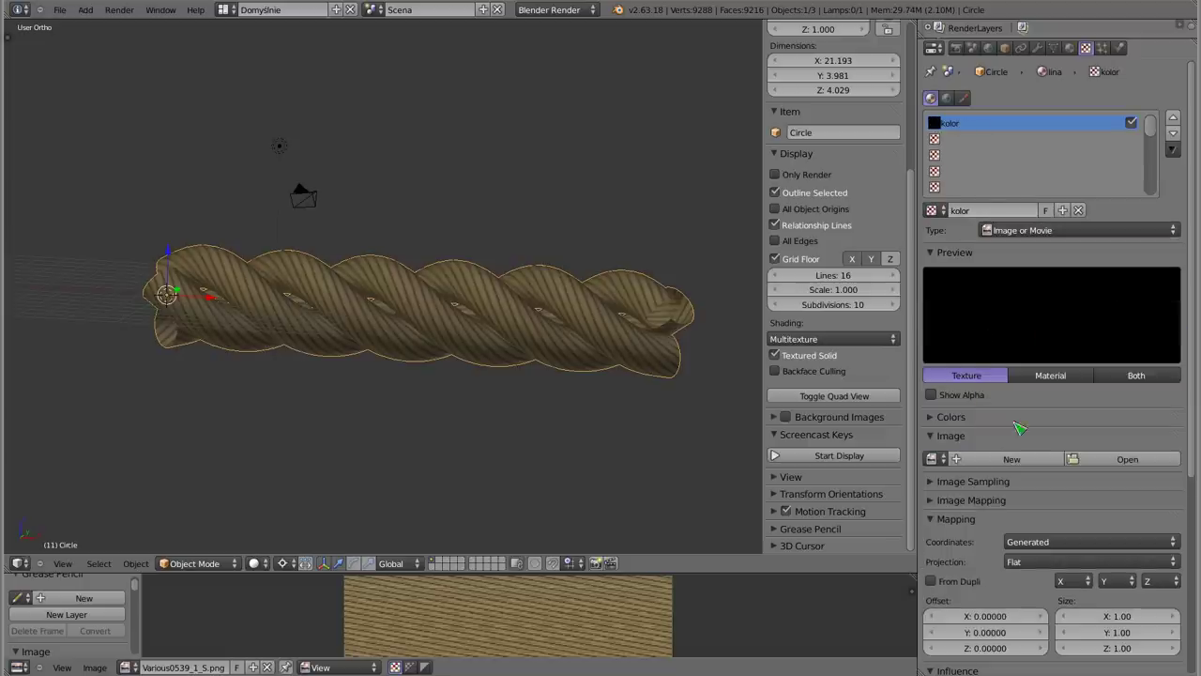
Assign Various0539_1_S.png to the kolor texture, view through the camera, and bring up Save As
left_click(1123, 459)
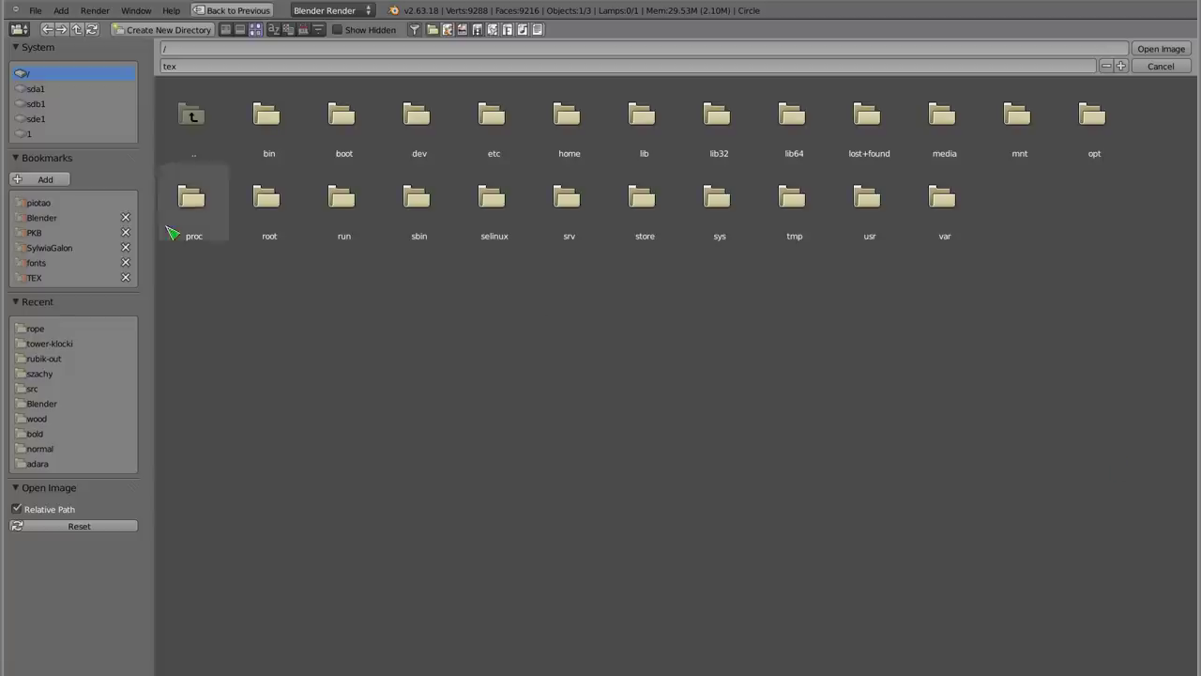
left_click(43, 330)
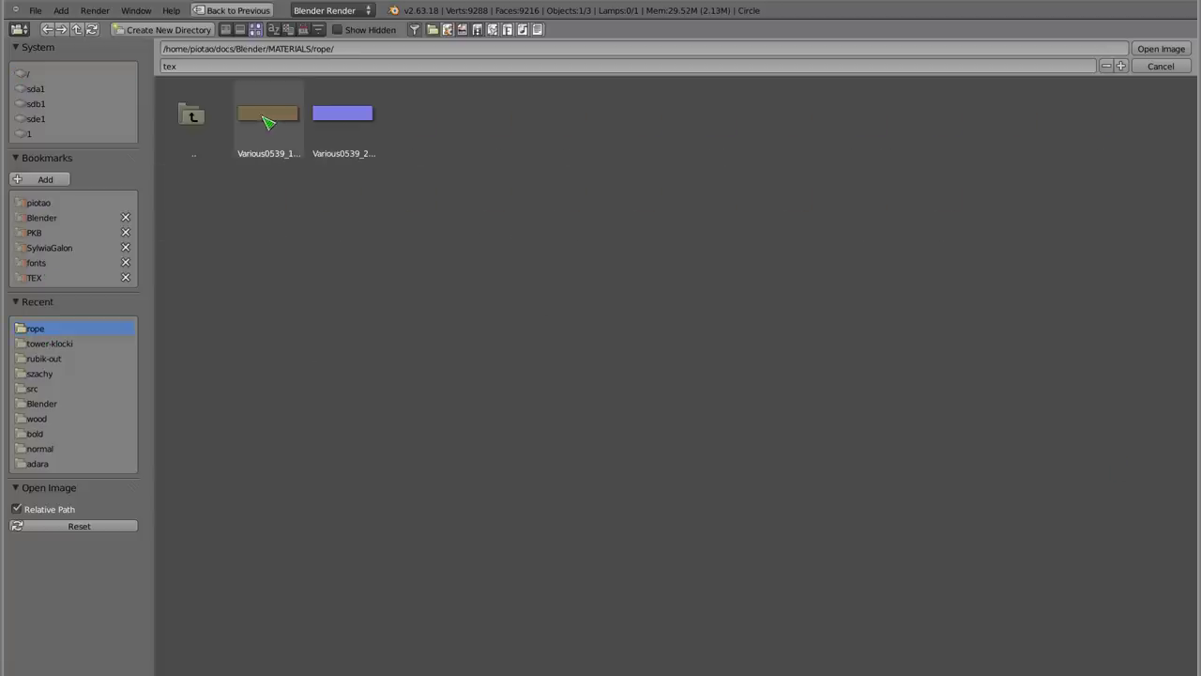
left_click(269, 120)
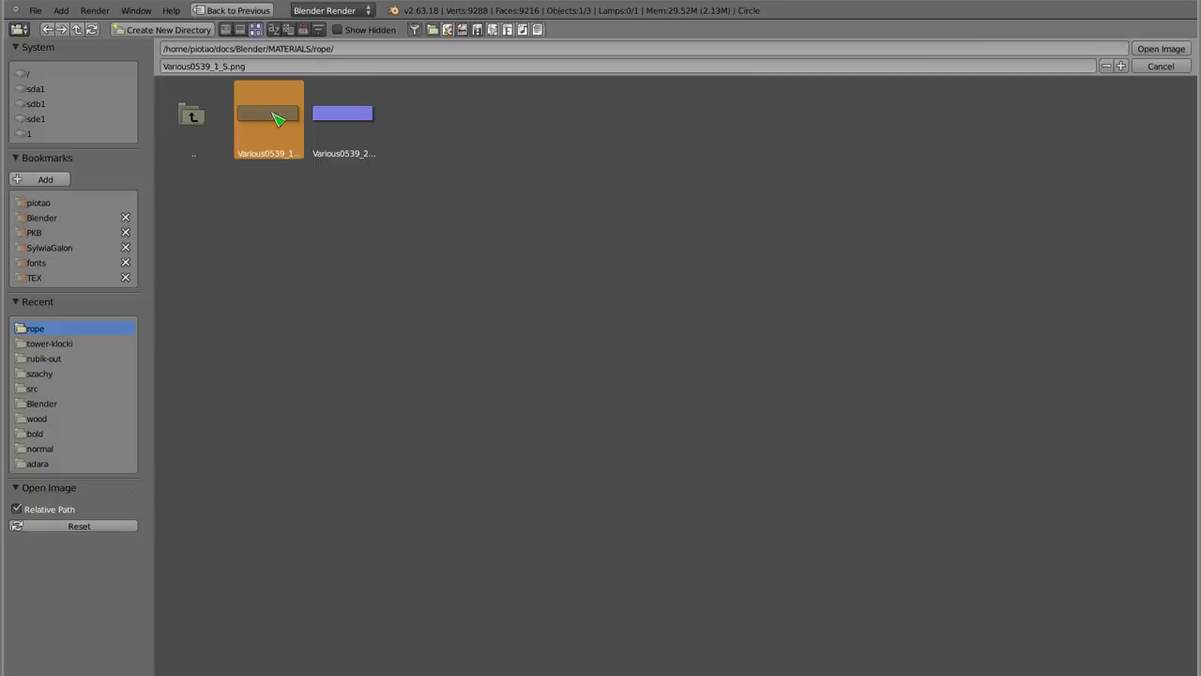
key("Return")
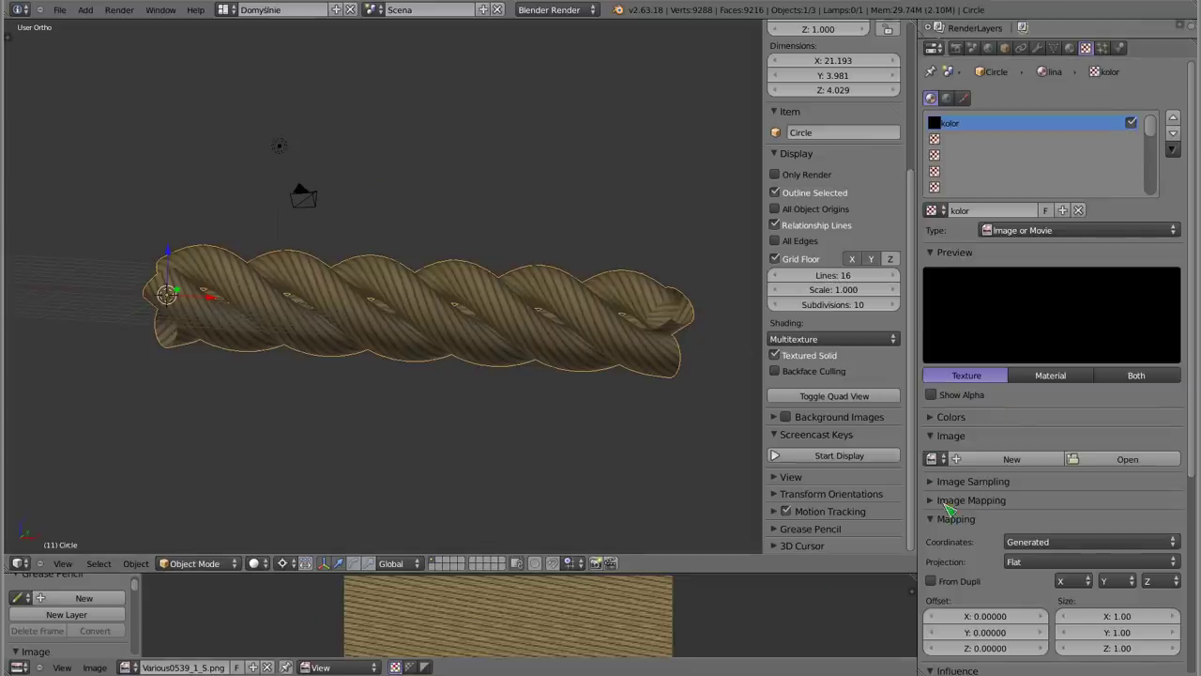
left_click(933, 458)
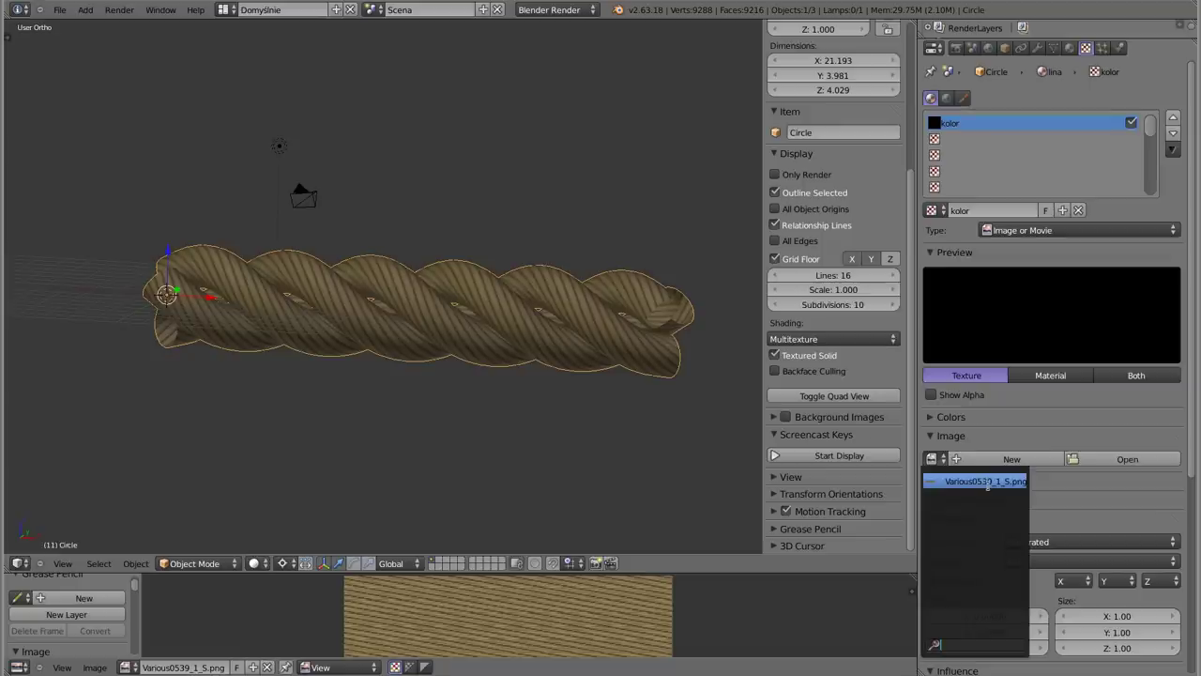
left_click(988, 483)
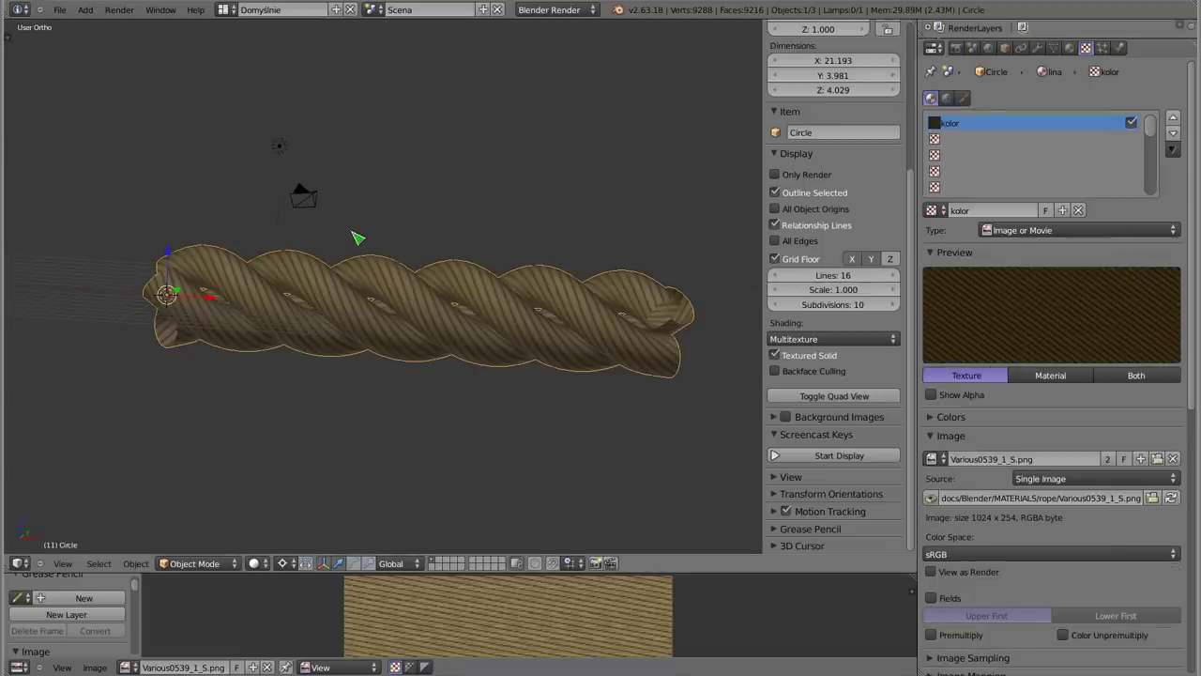
key("KP_0")
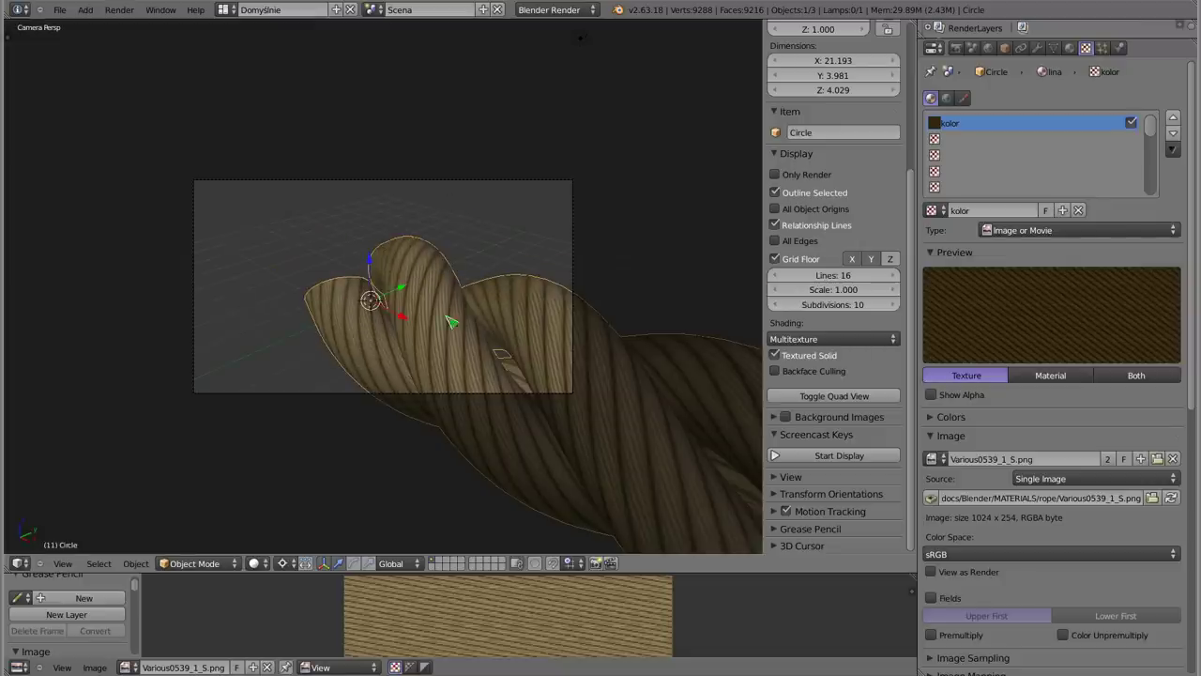
key("ctrl+s")
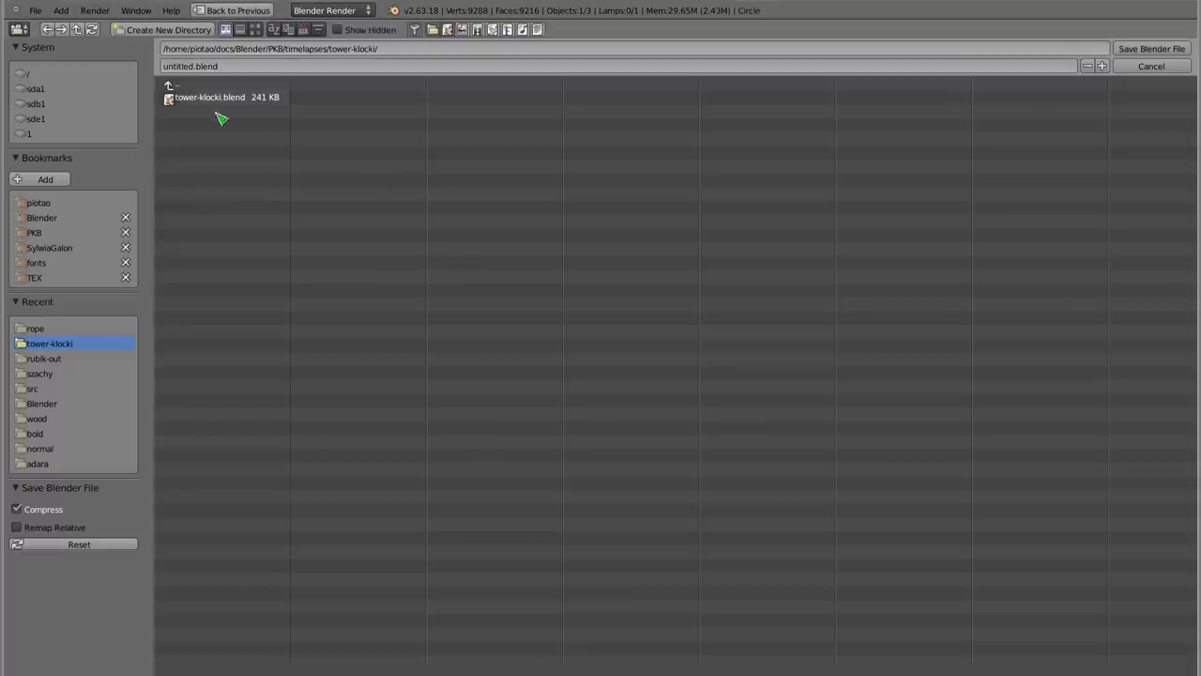
Go up to the Blender folder, into MATERIALS/rope, and save the project as rope.blend
left_click(186, 86)
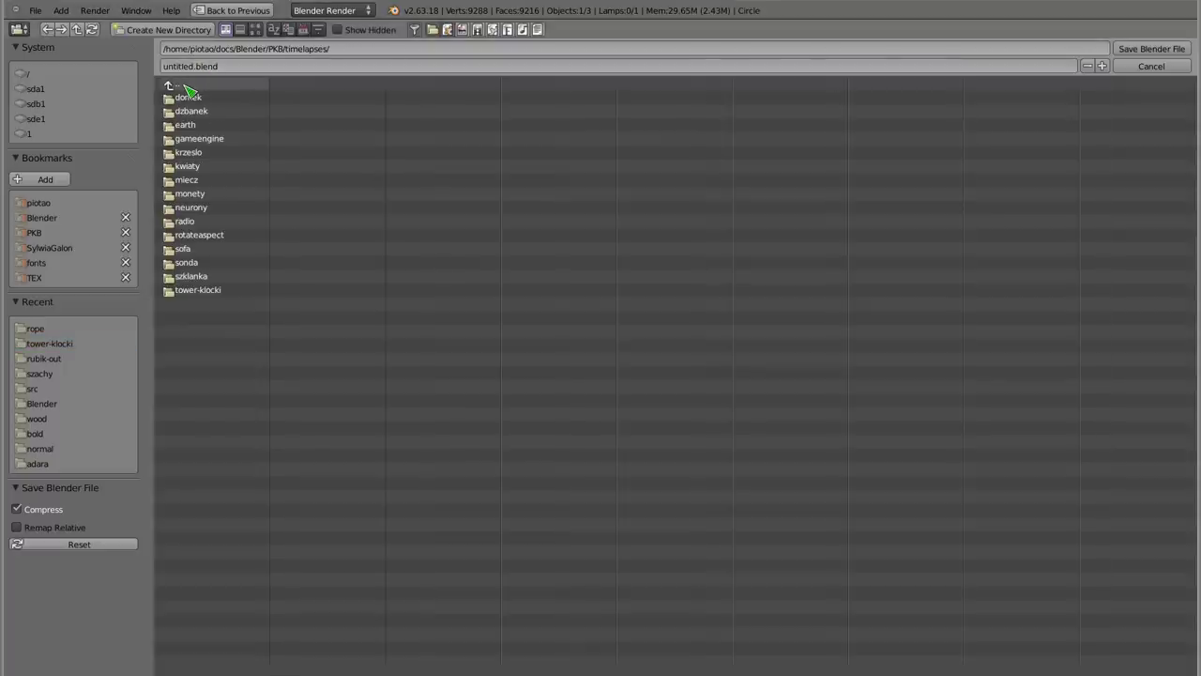
left_click(186, 86)
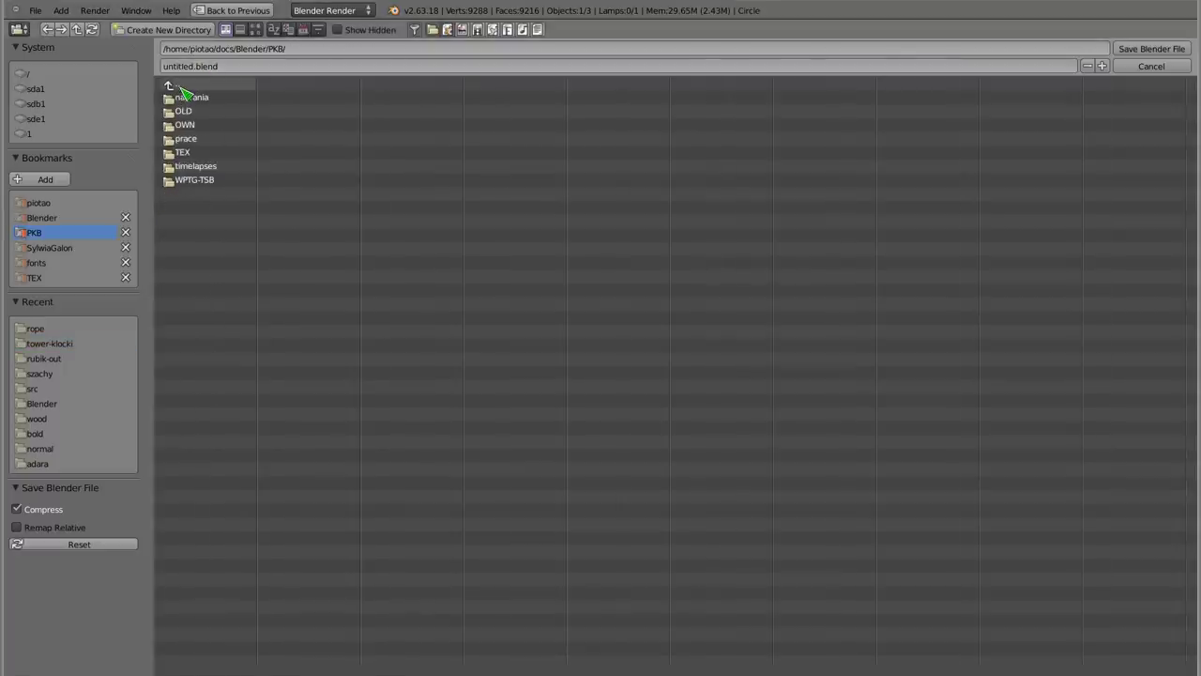
left_click(183, 87)
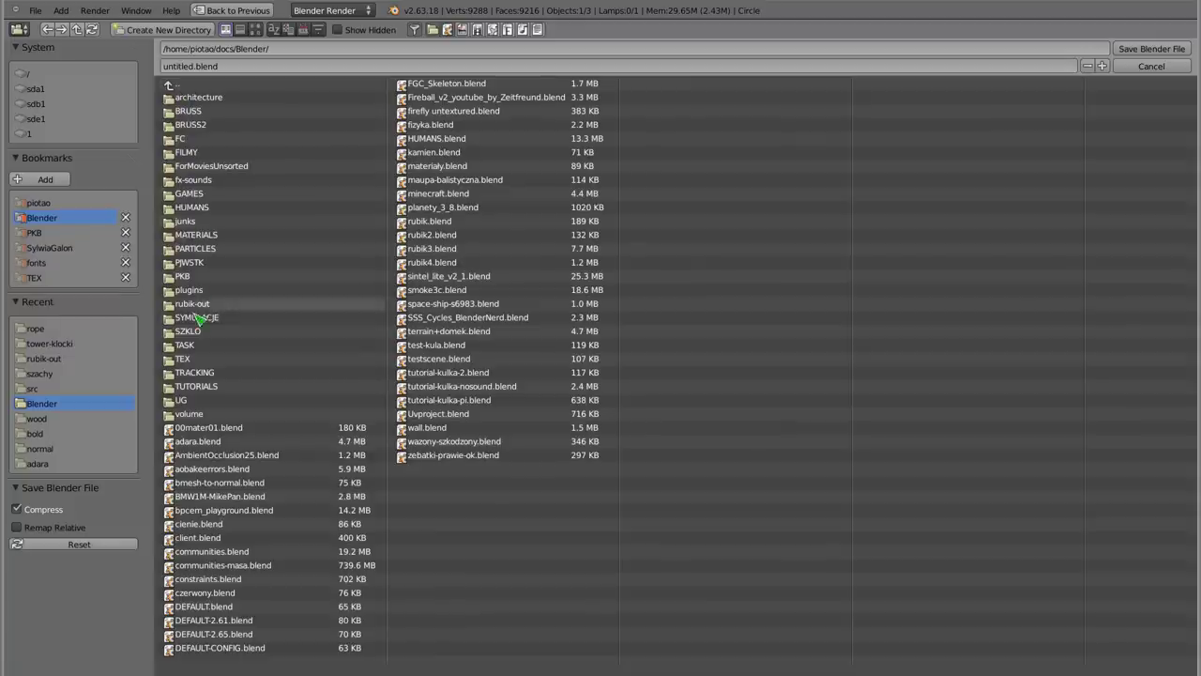
left_click(192, 235)
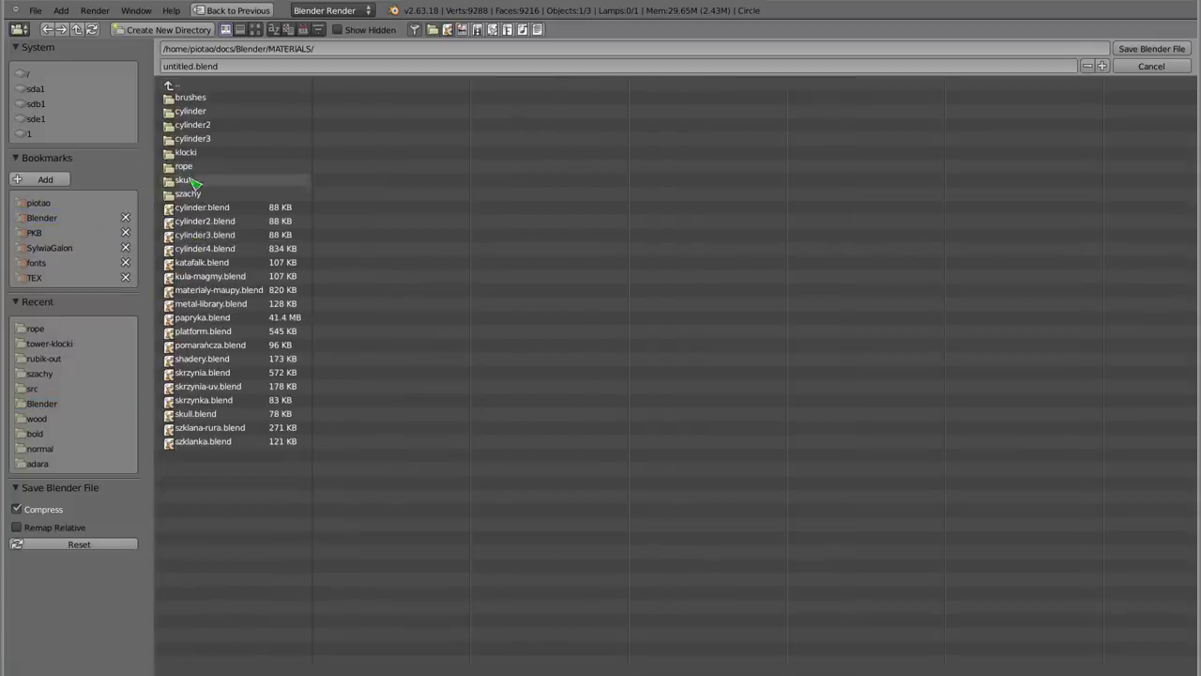
left_click(196, 176)
left_click(184, 66)
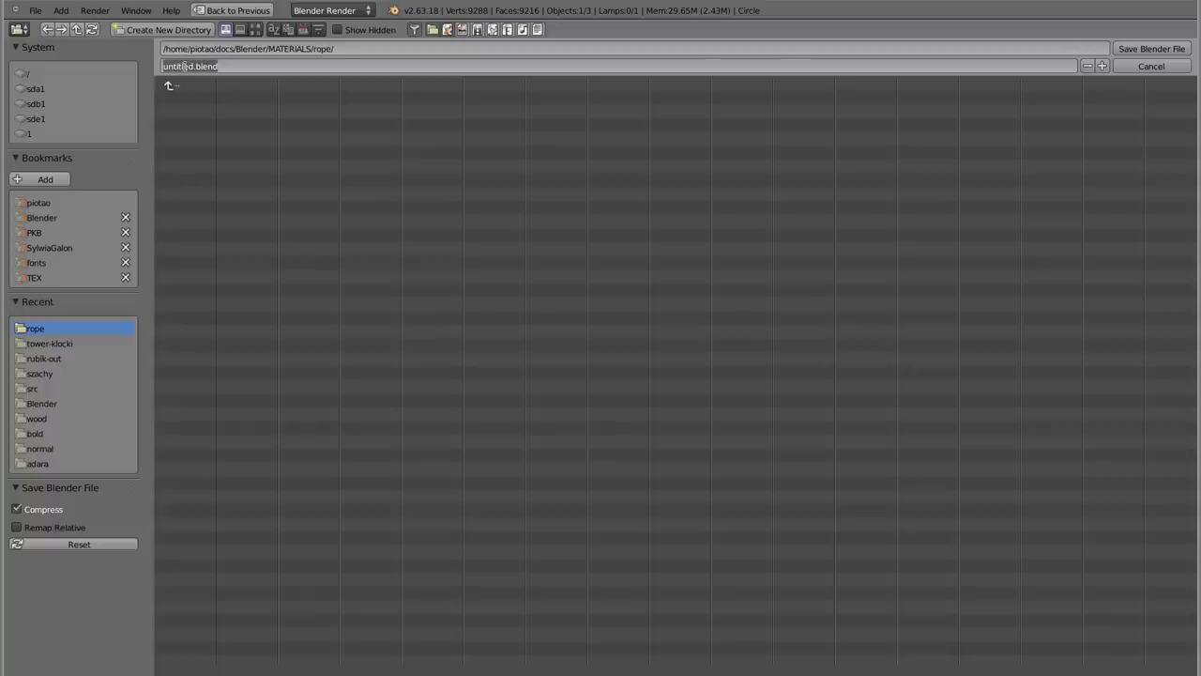
type("rope")
key("Return")
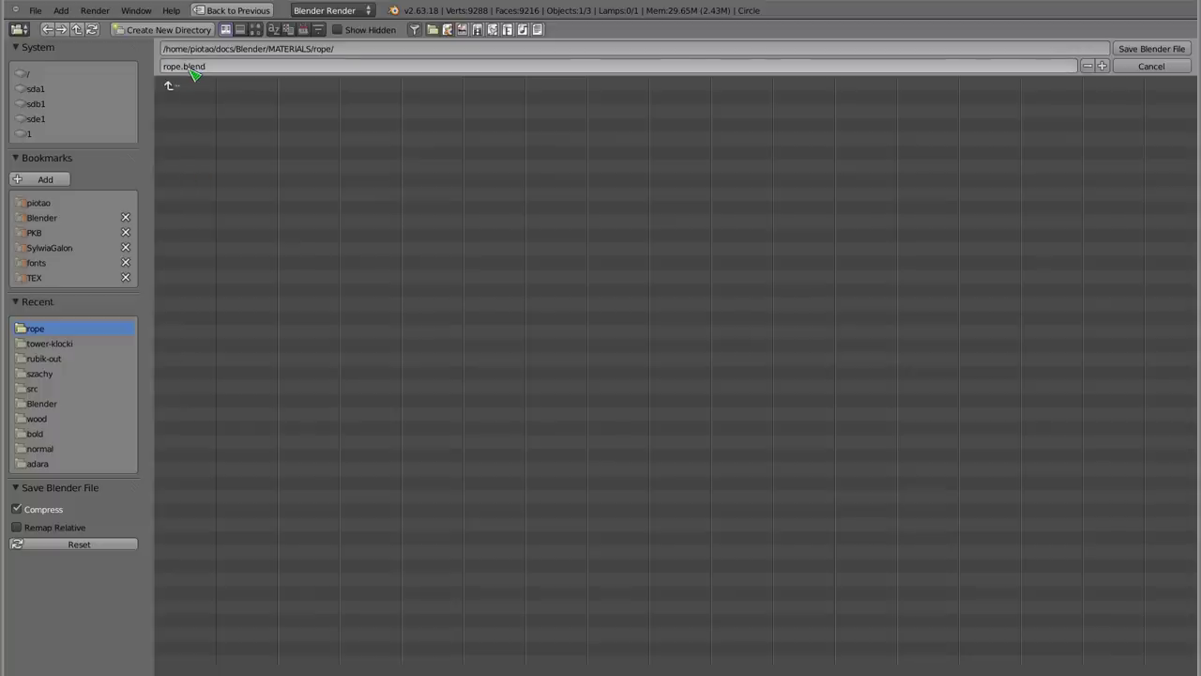
left_click(1151, 49)
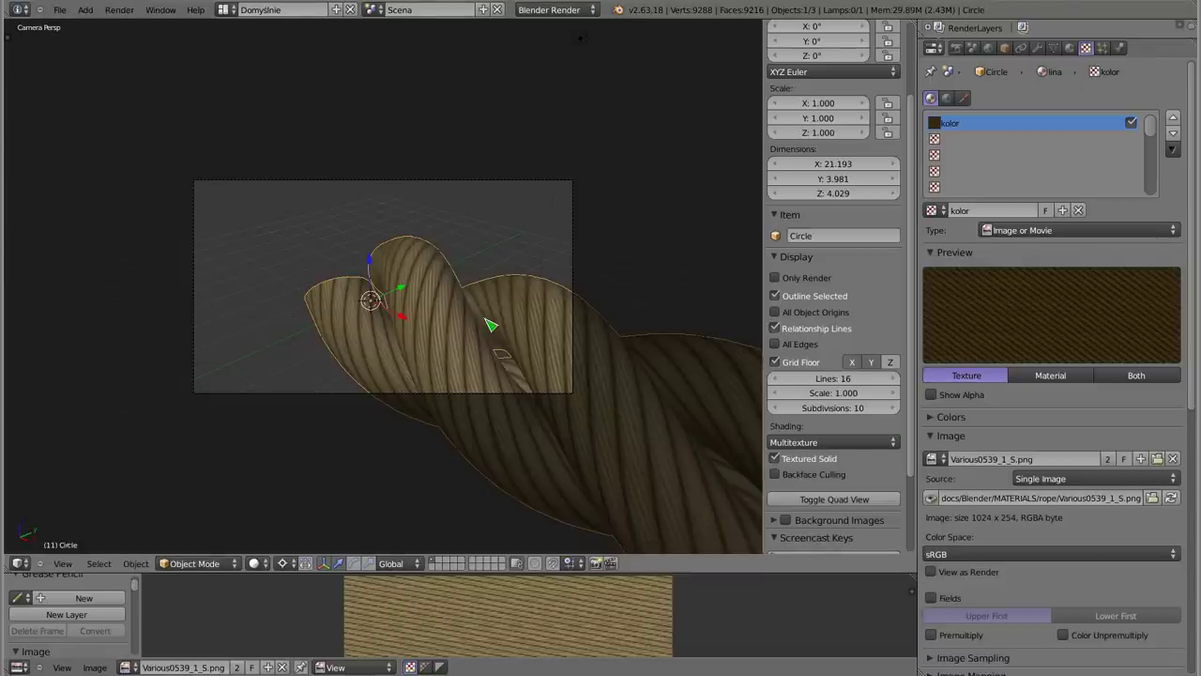
Render the camera view twice with F12 to check the kolor texture on the rope
key("F12")
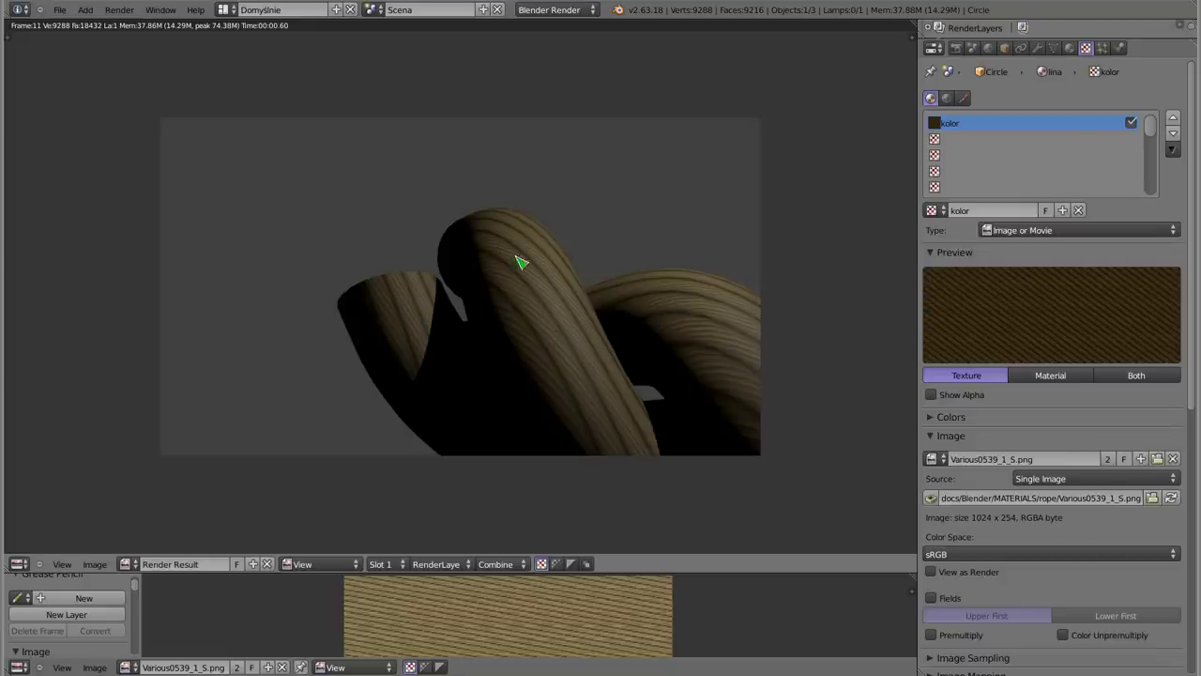
key("Escape")
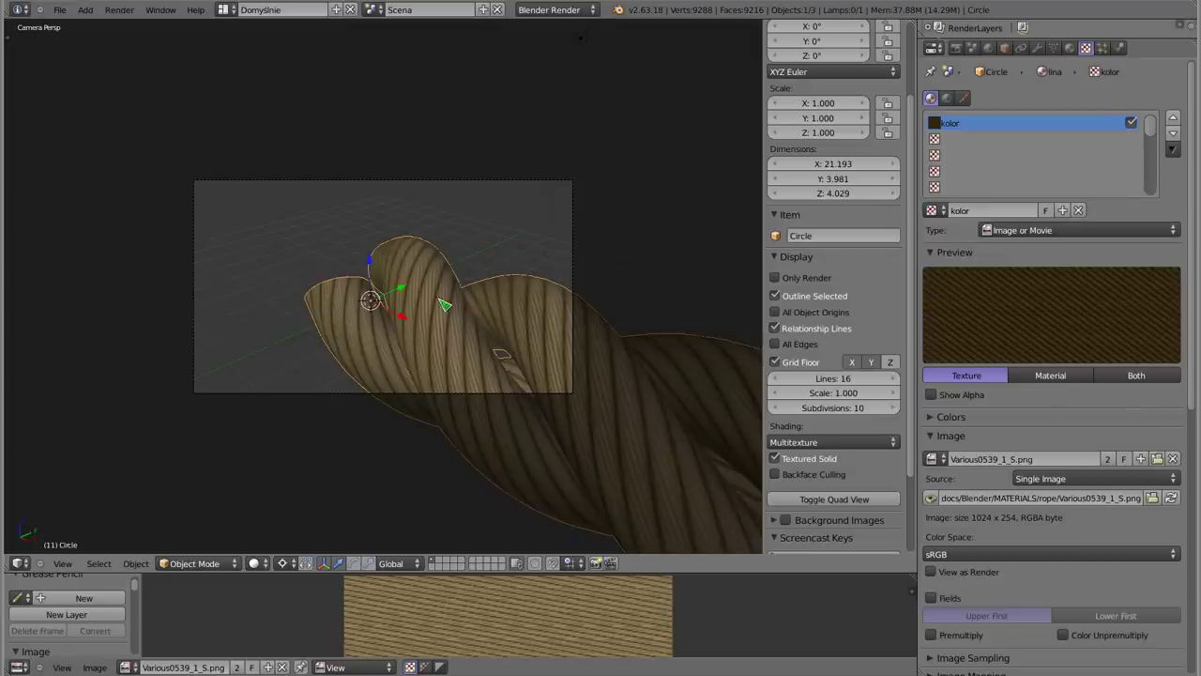
key("F12")
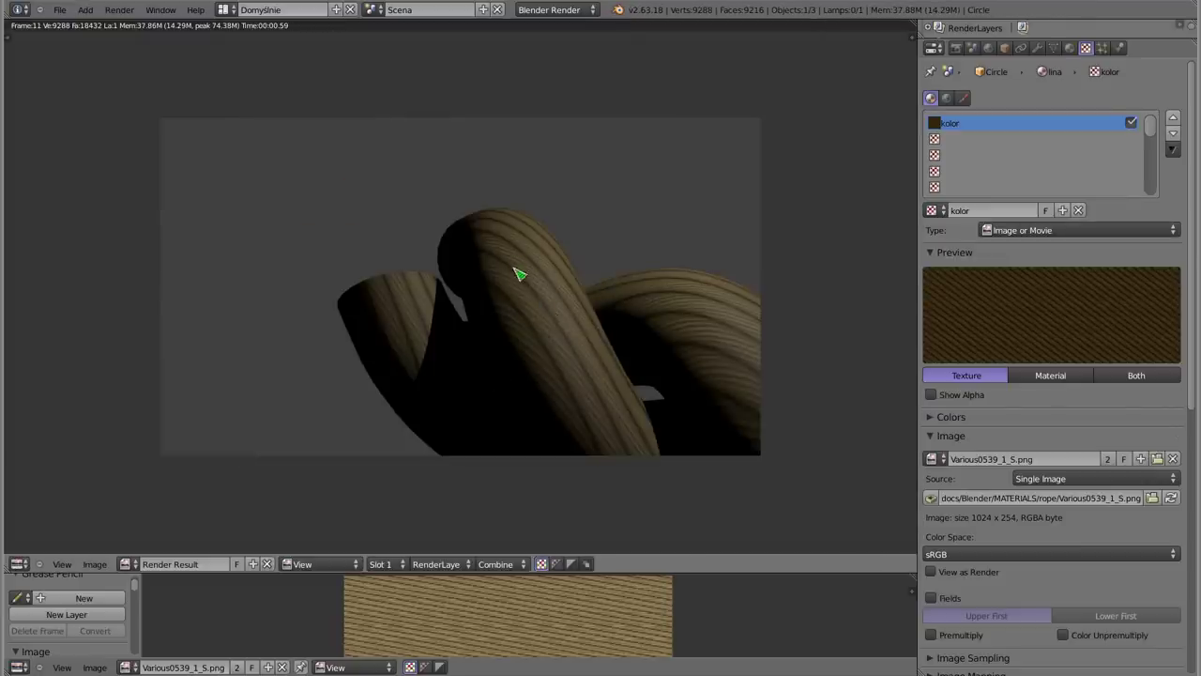
key("Escape")
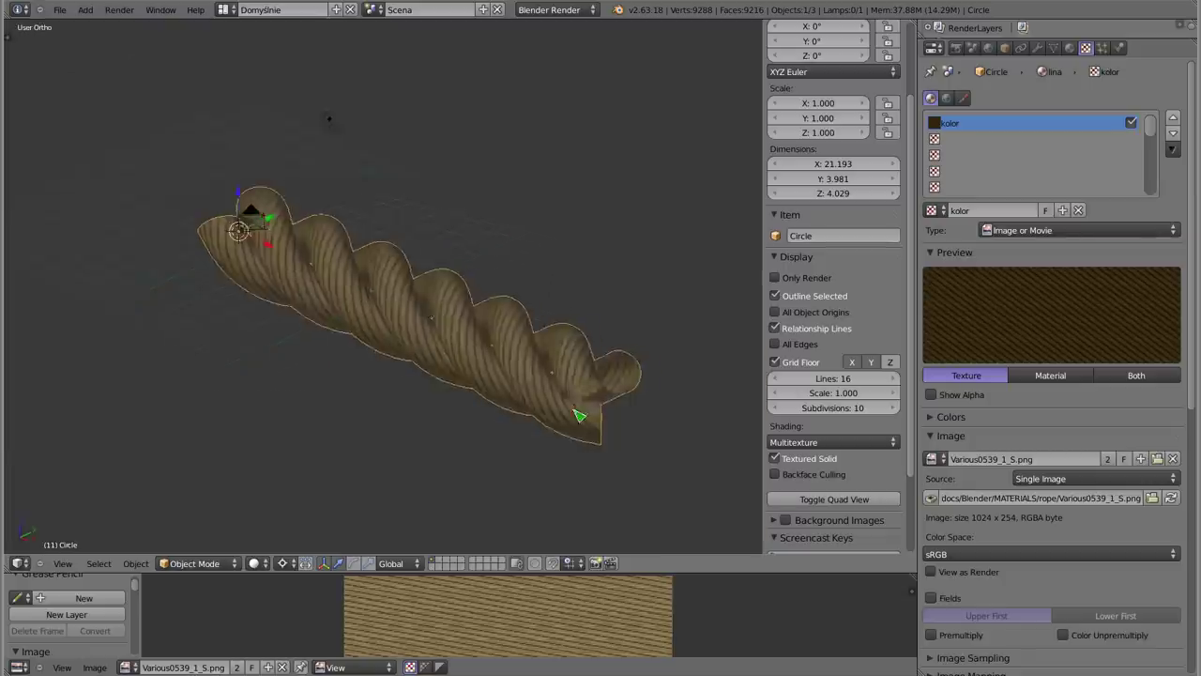
Leave the camera view, orbit to a side-on view of the rope and zoom out
key("KP_0")
mouse_move(366, 305)
middle_mouse_down()
mouse_move(416, 269)
mouse_move(200, 247)
mouse_move(421, 297)
mouse_move(275, 214)
middle_mouse_up()
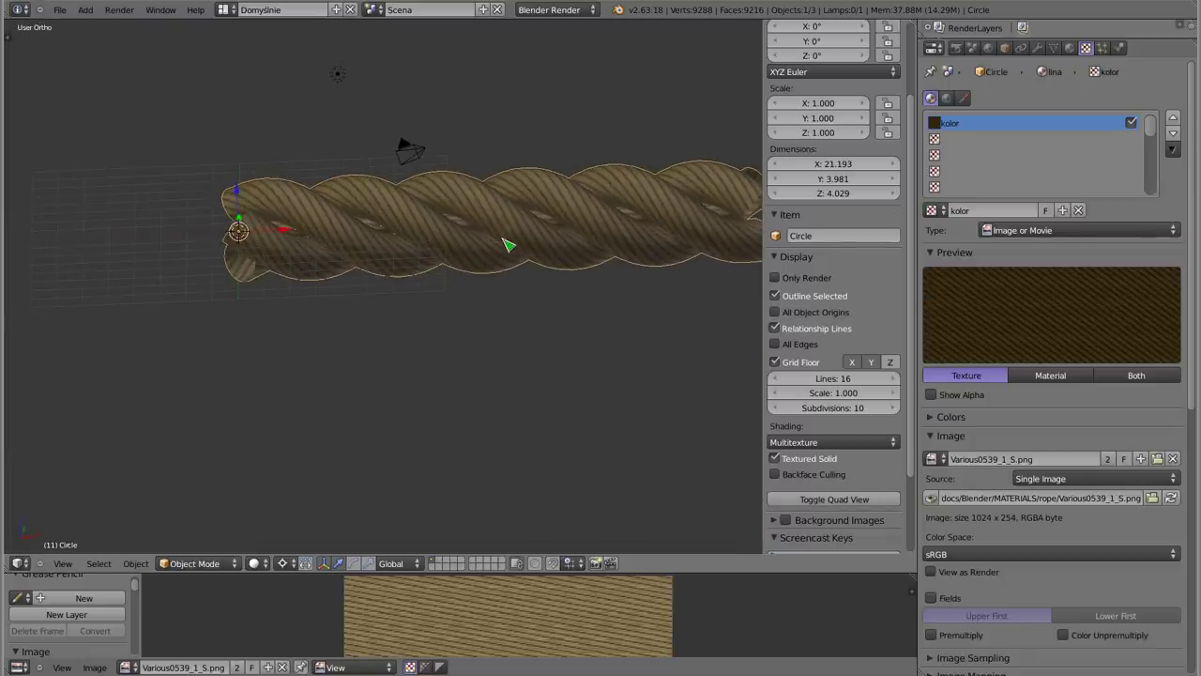
scroll(1059, 501, "down", 4)
scroll(1059, 504, "down", 2)
scroll(1058, 505, "down", 2)
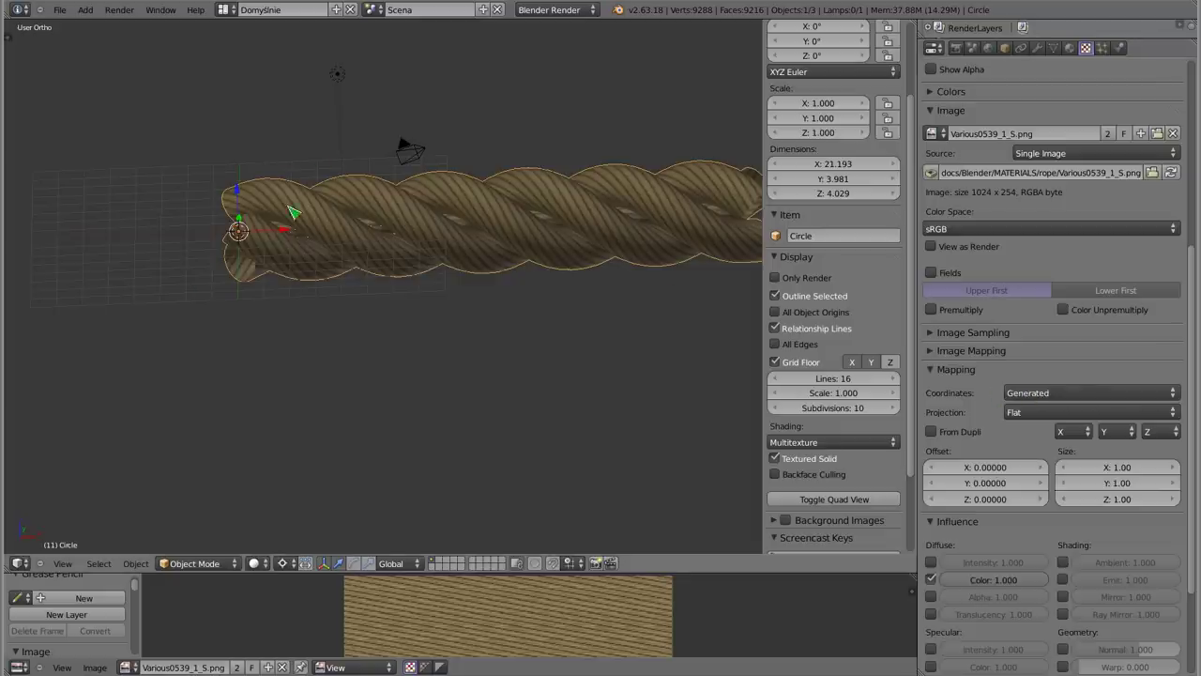
Map the kolor texture by UV coordinates and render the rope from two angles
left_click(1096, 389)
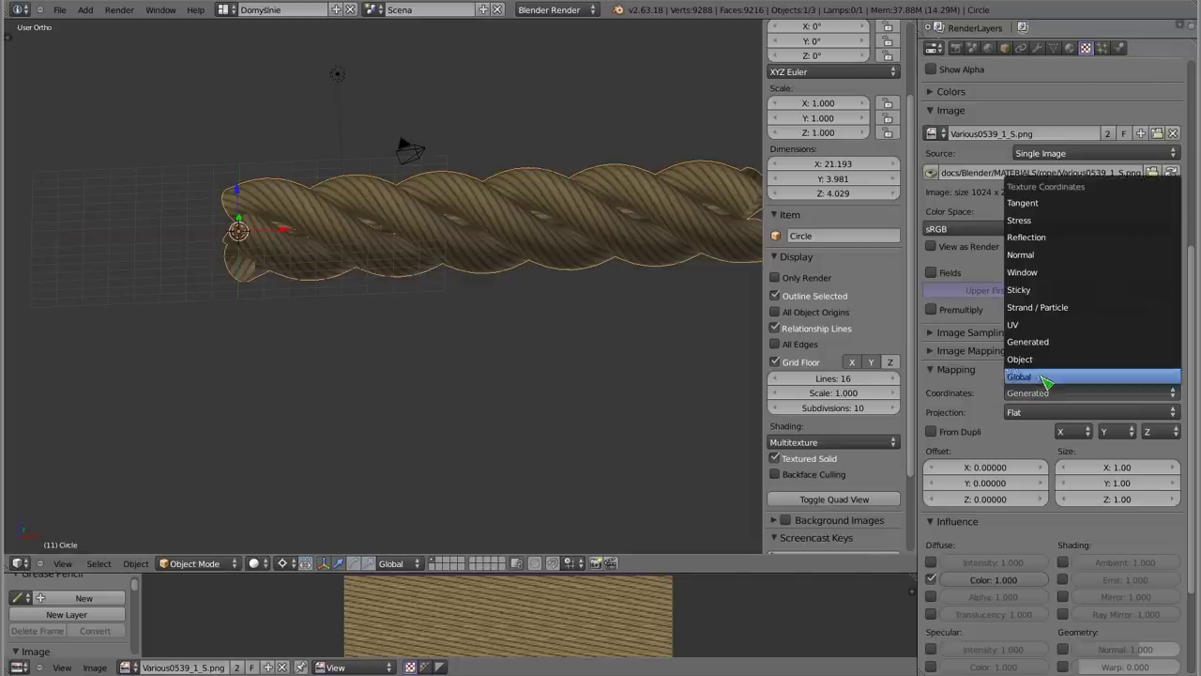
left_click(1060, 328)
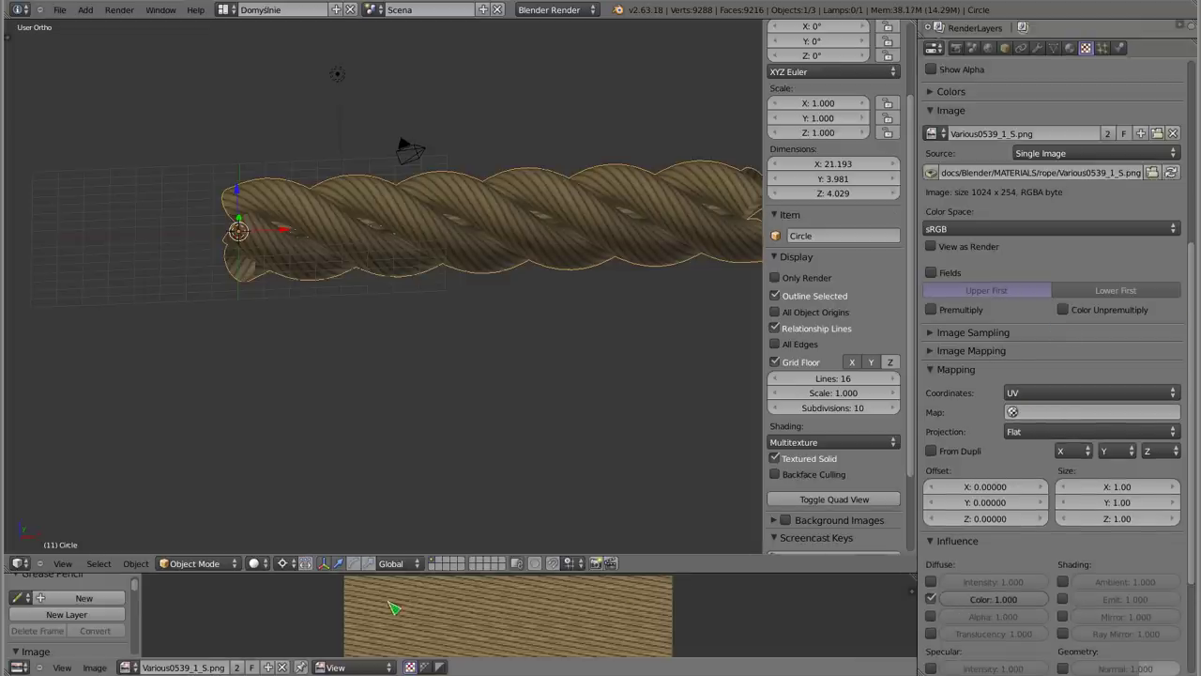
key("Tab")
key("Tab")
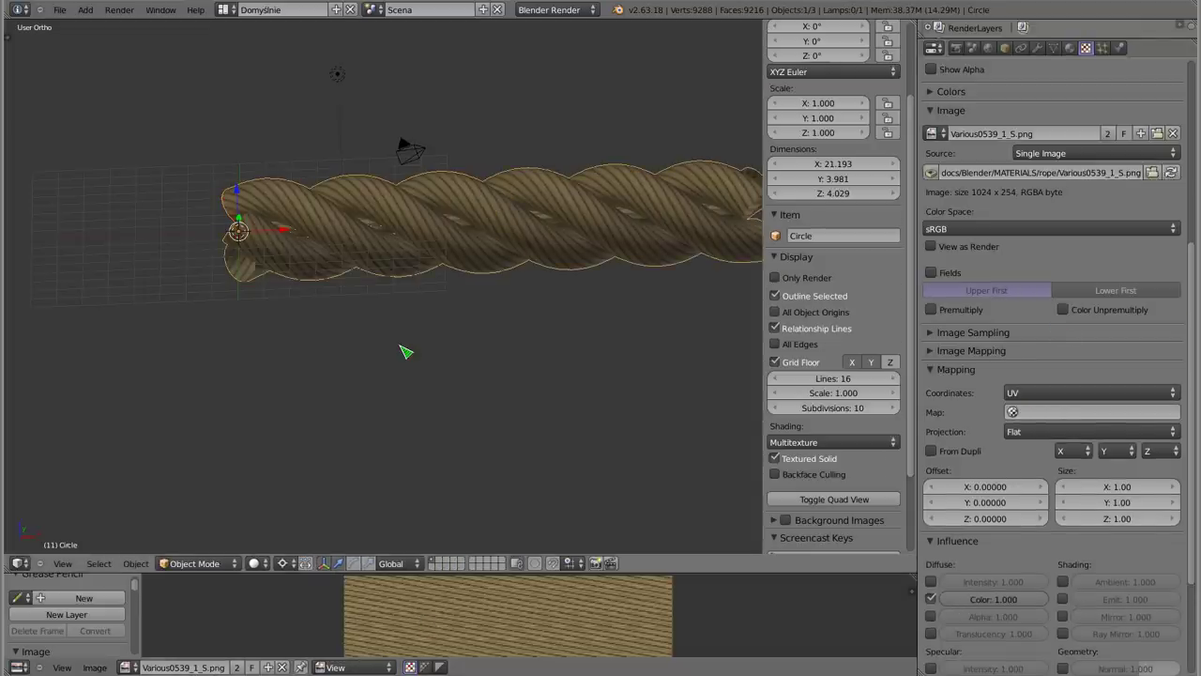
key("F12")
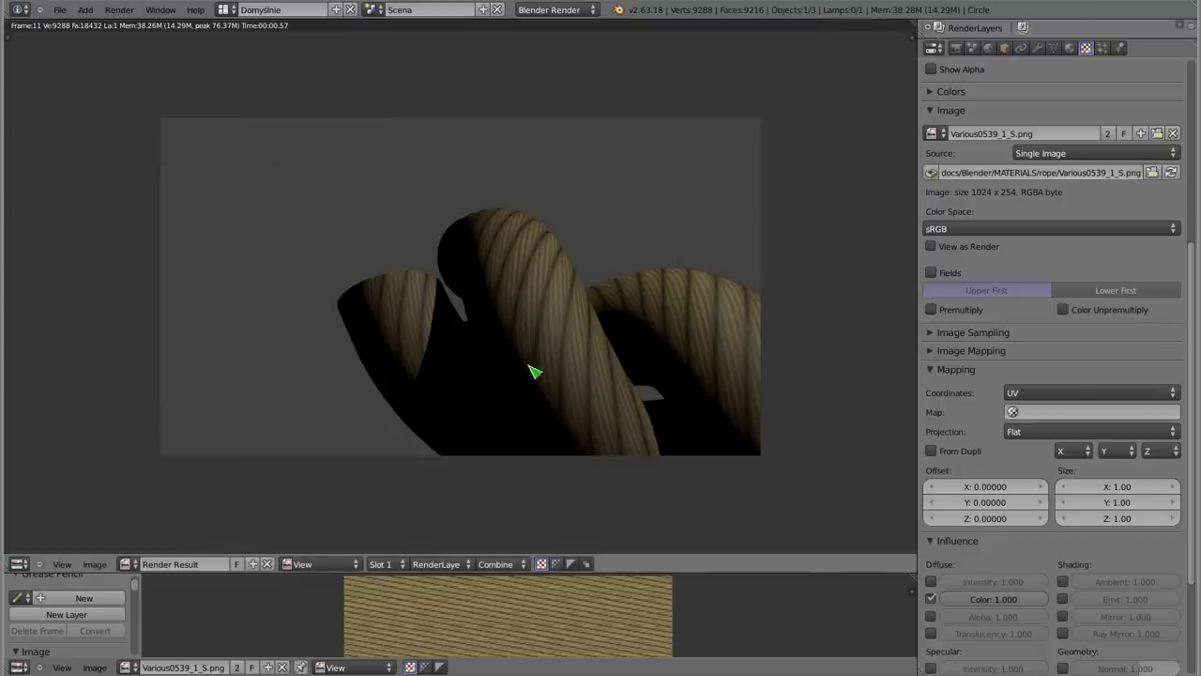
key("Escape")
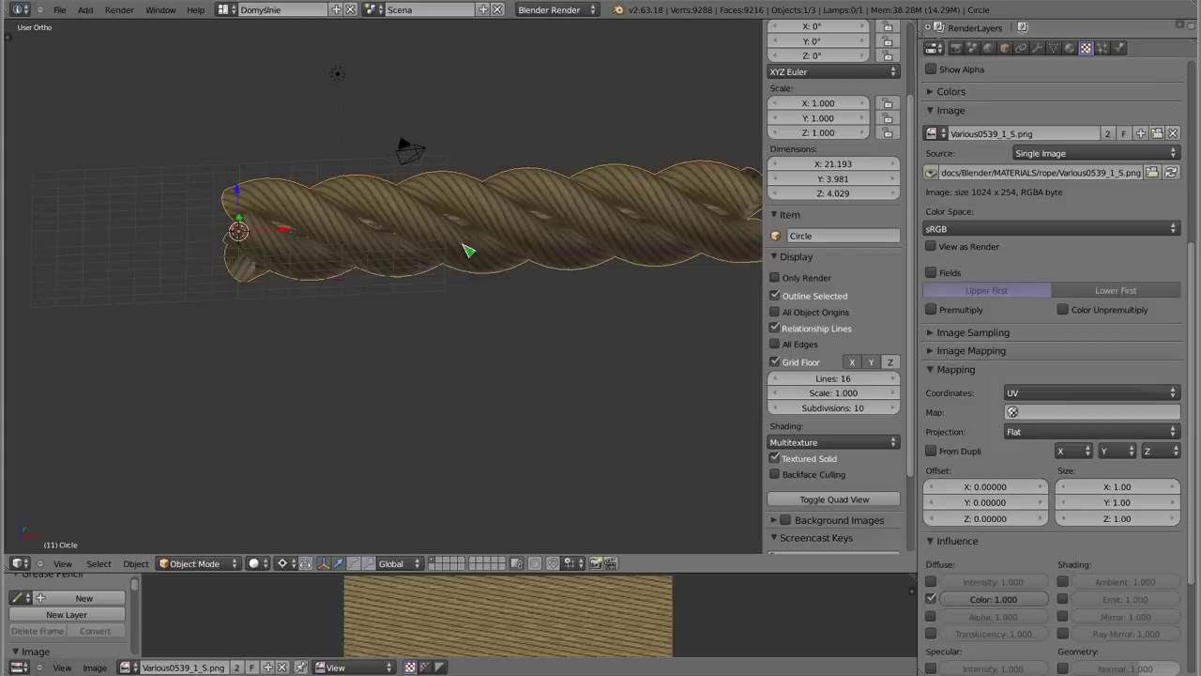
middle_click_drag(466, 250, 445, 321)
key("F12")
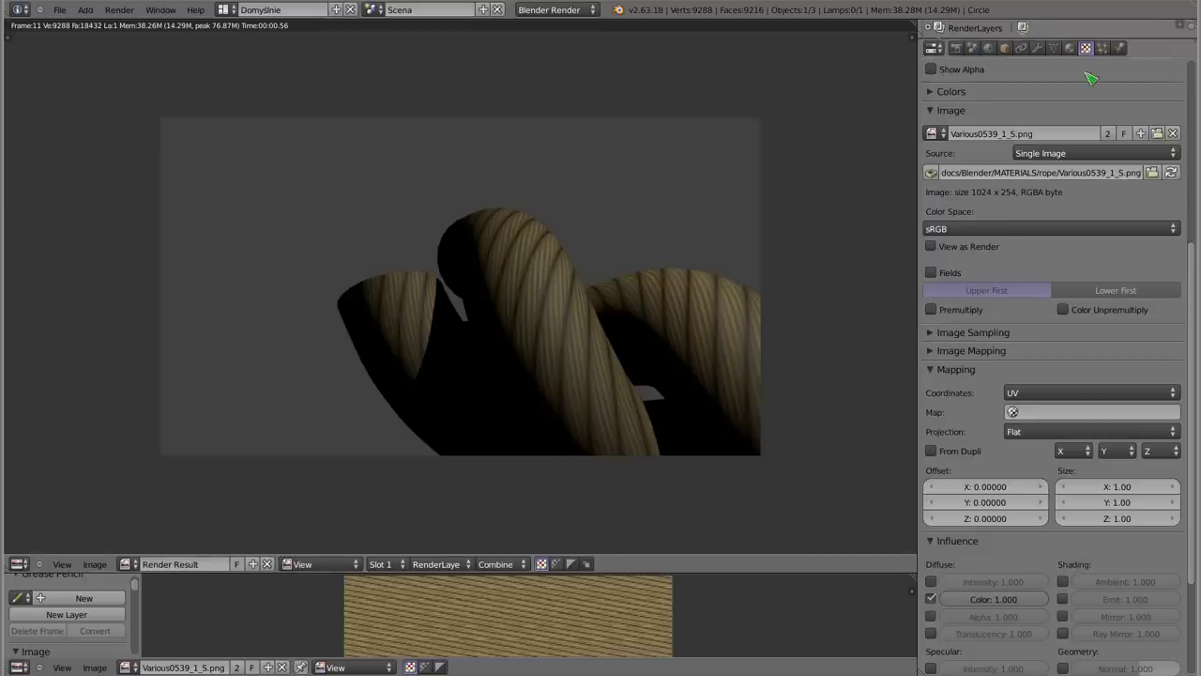
Lower the lina material's specular intensity to about 0.001 and re-render the rope
left_click(1070, 48)
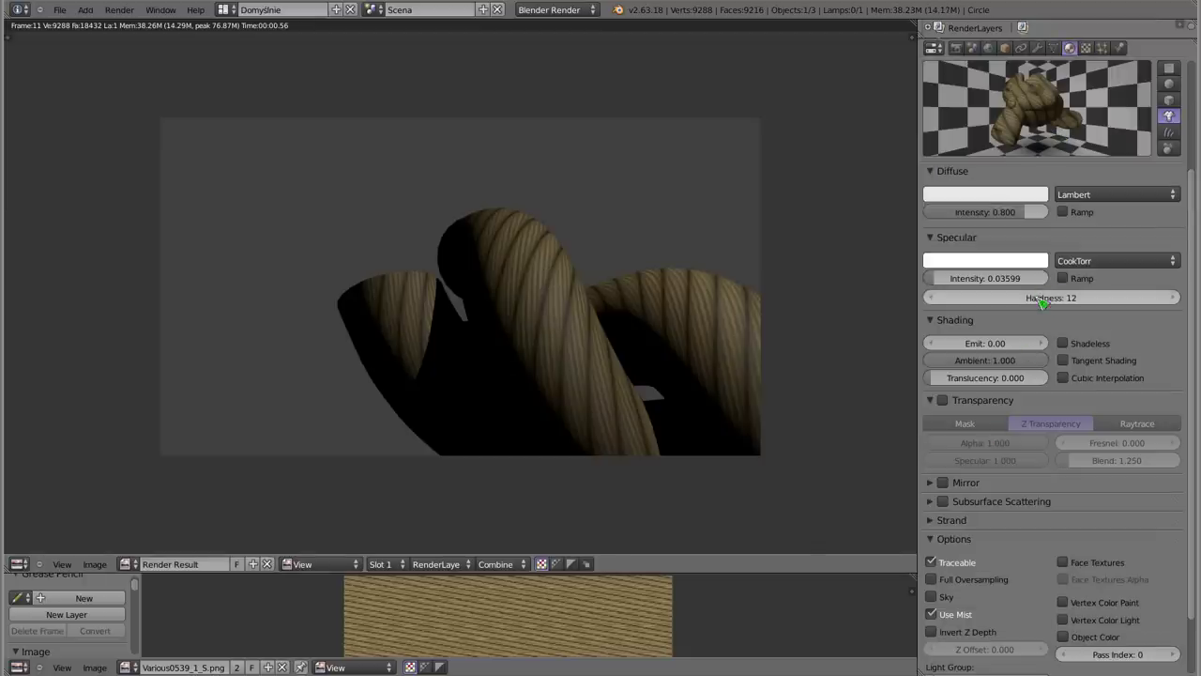
left_click_drag(998, 281, 938, 290)
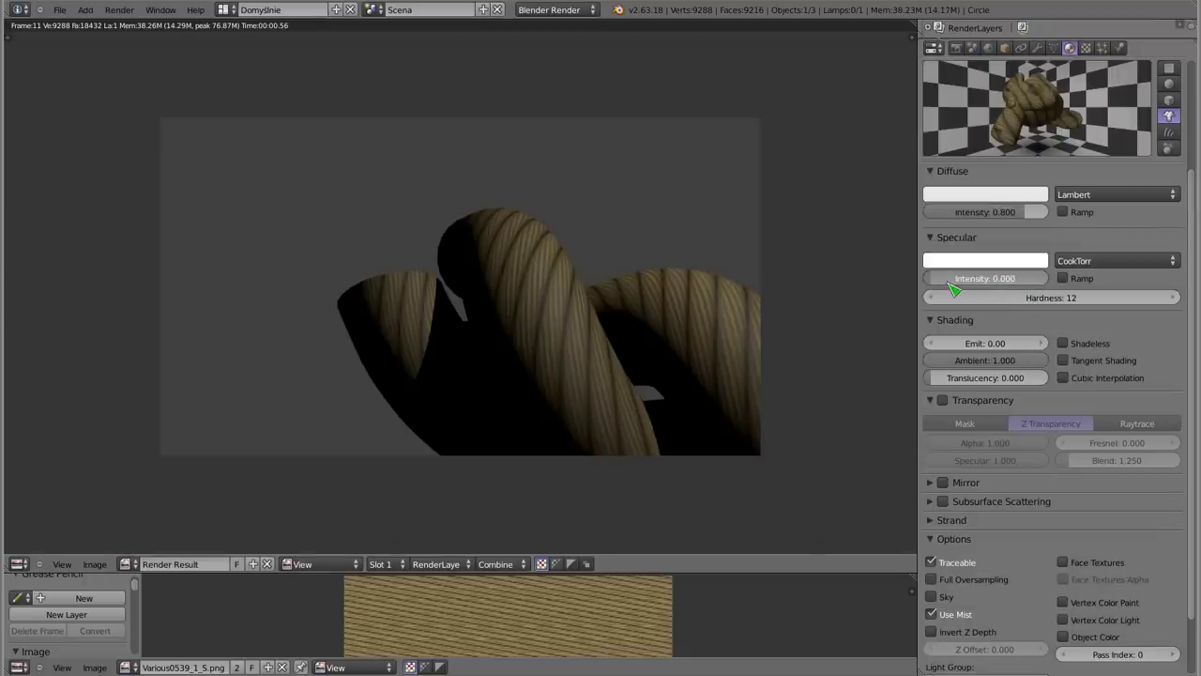
left_click_drag(960, 287, 964, 288)
key("F12")
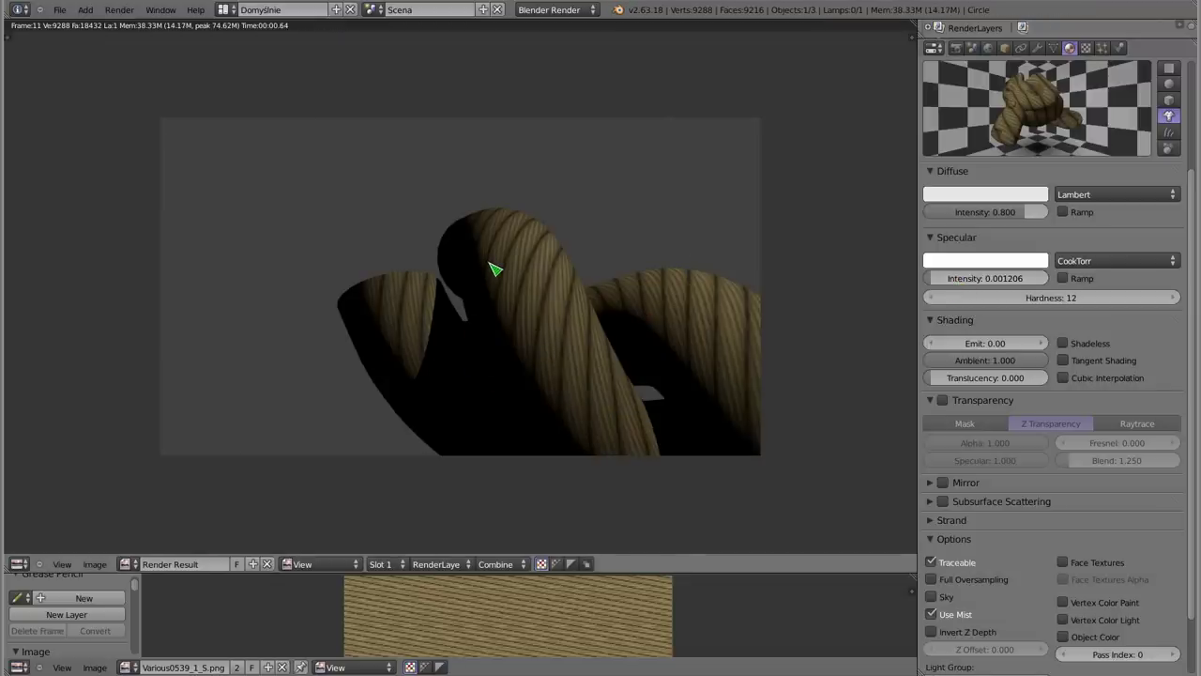
left_click(1085, 48)
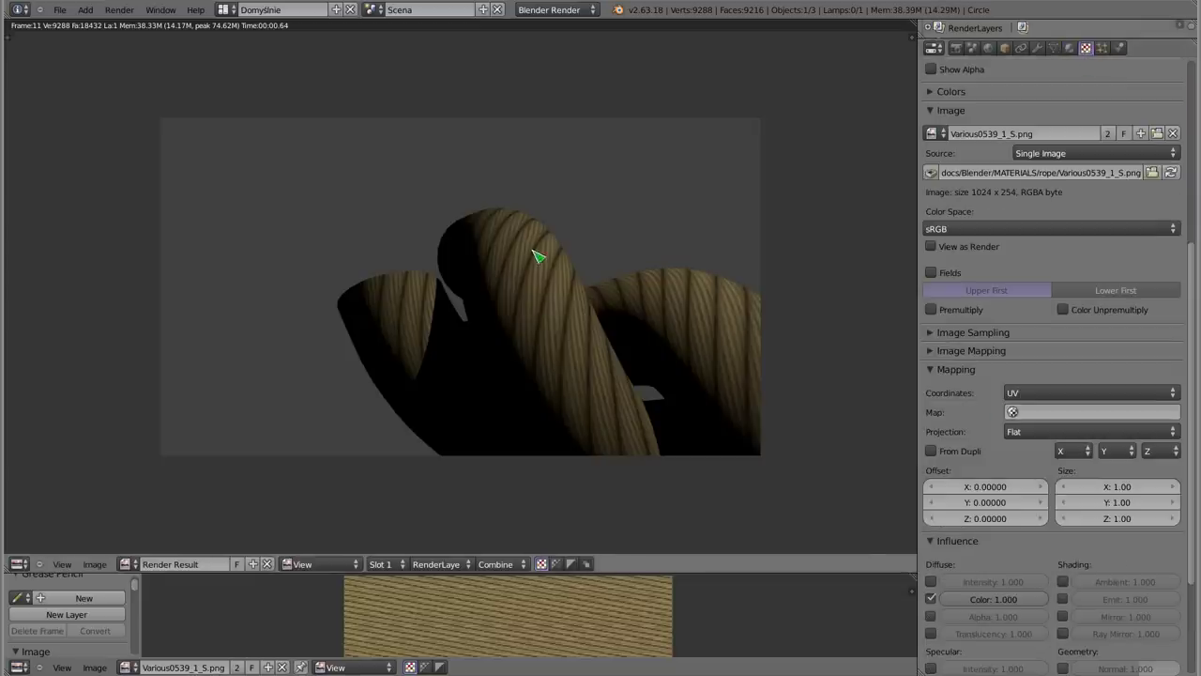
scroll(999, 489, "up", 3)
Create a new Image or Movie texture named geometria in the second texture slot
scroll(999, 490, "up", 4)
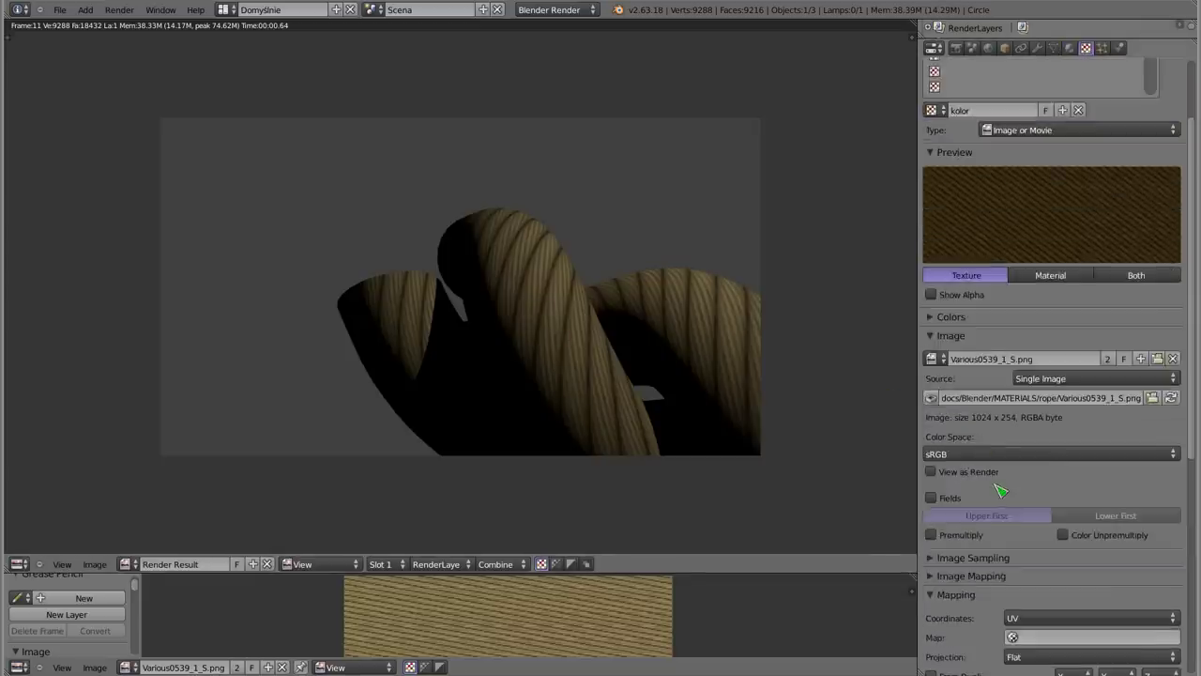
scroll(999, 490, "up", 3)
left_click(967, 141)
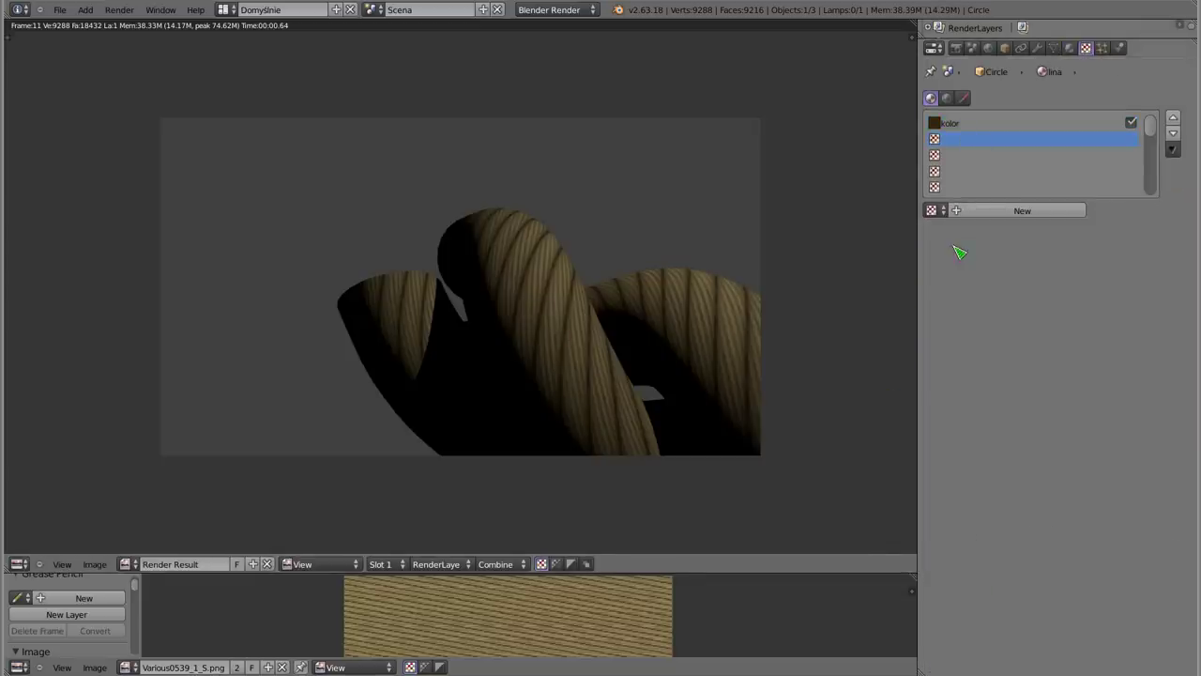
left_click(1032, 215)
left_click(989, 211)
type("geometri")
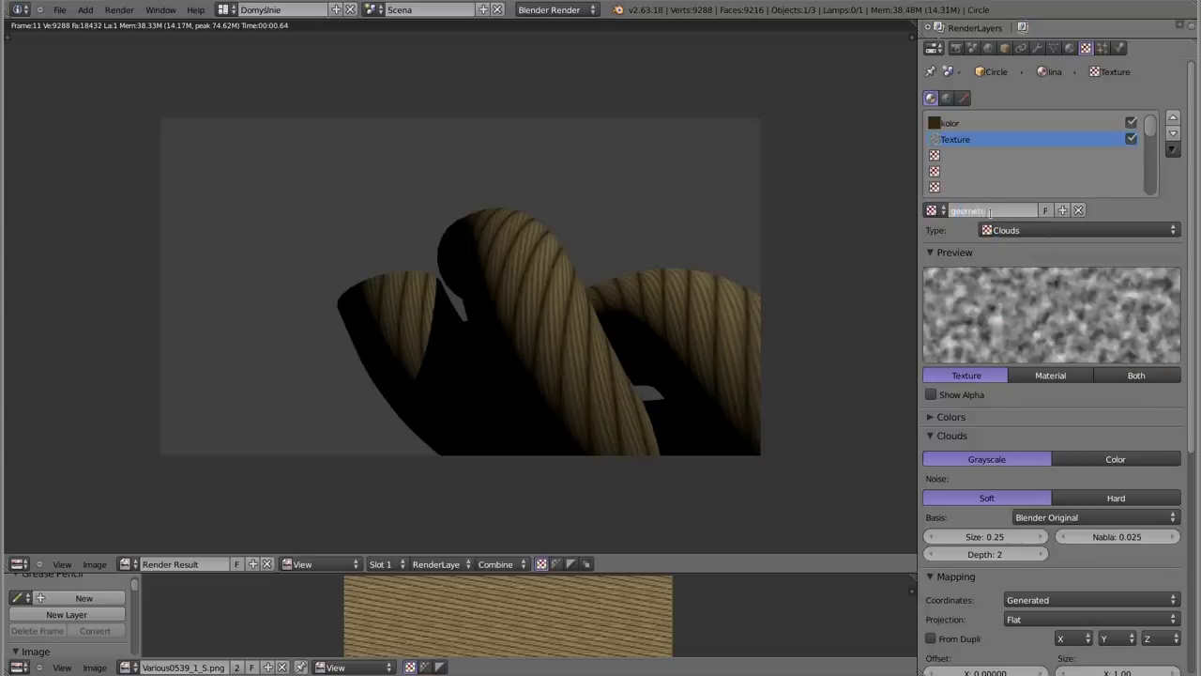
key("Return")
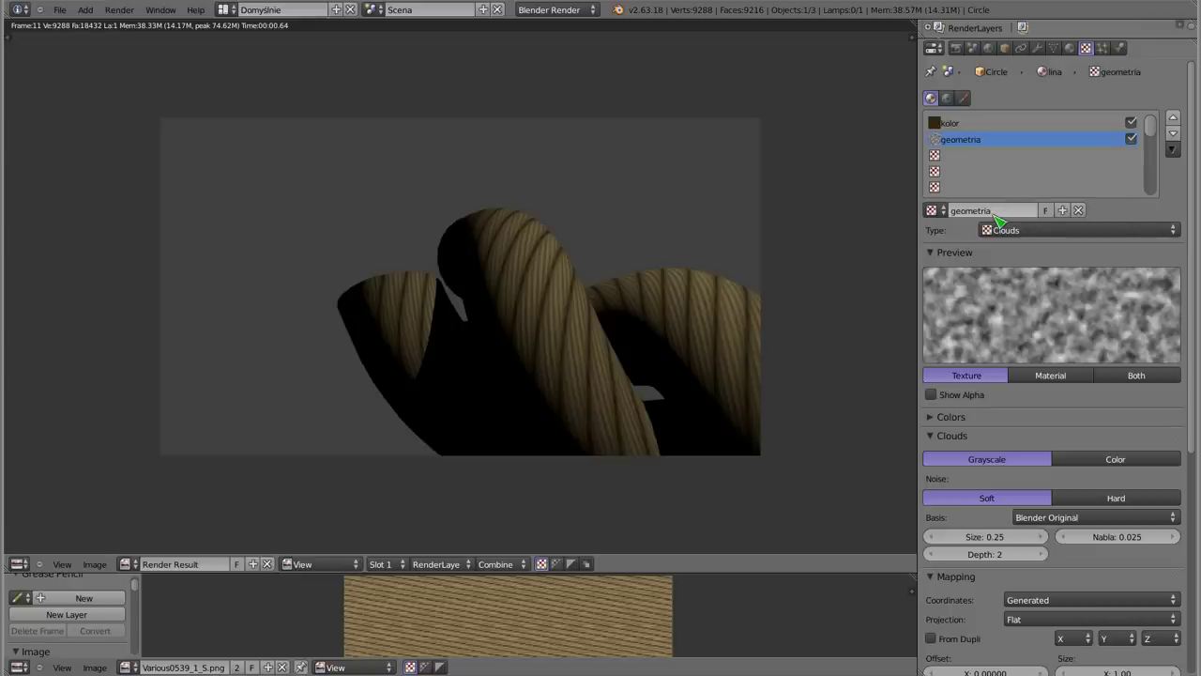
left_click(1025, 231)
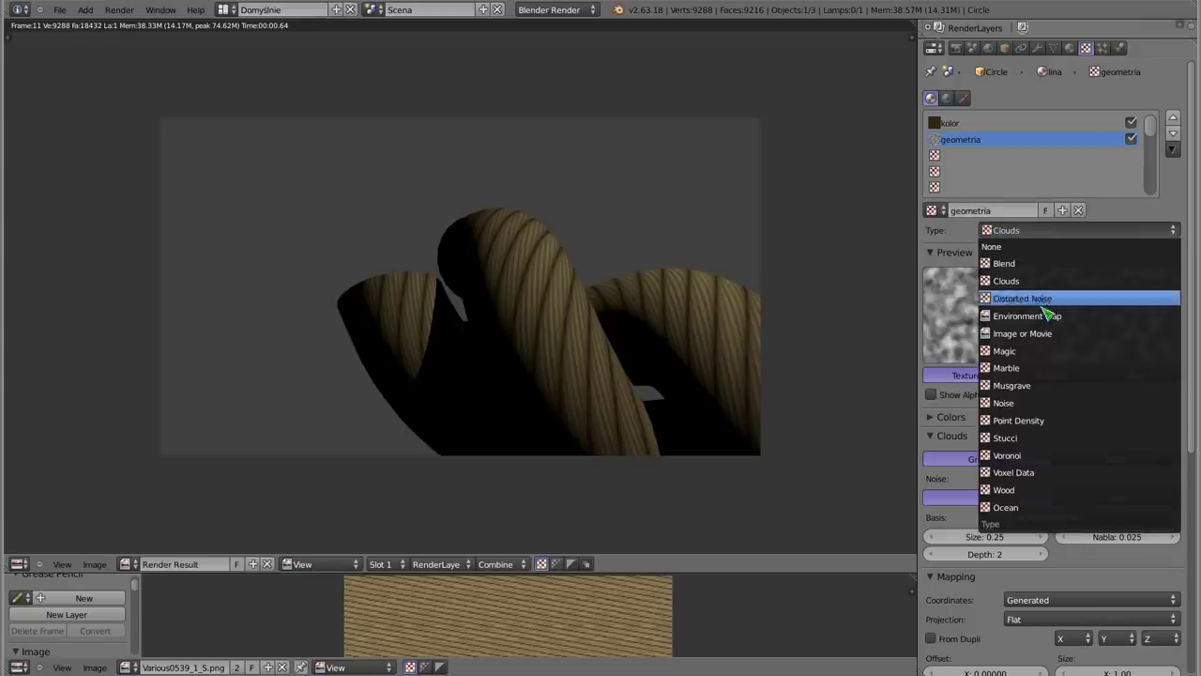
left_click(1049, 334)
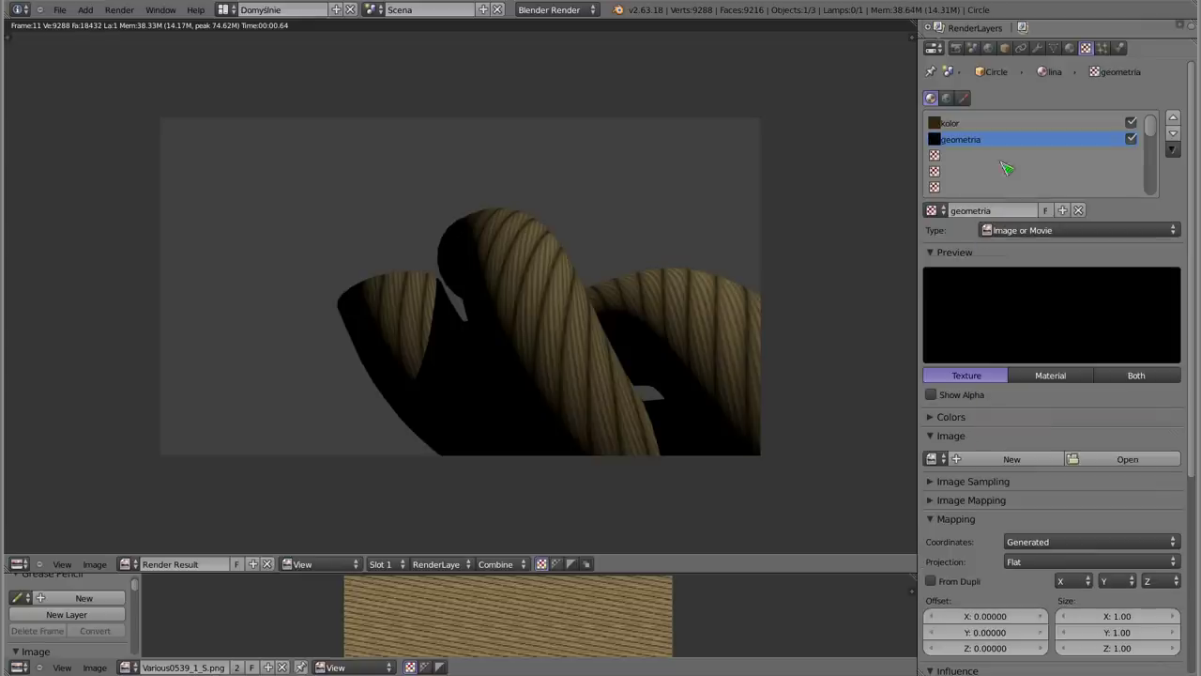
Load Various0539_2_S.png into the geometria texture
left_click(1126, 459)
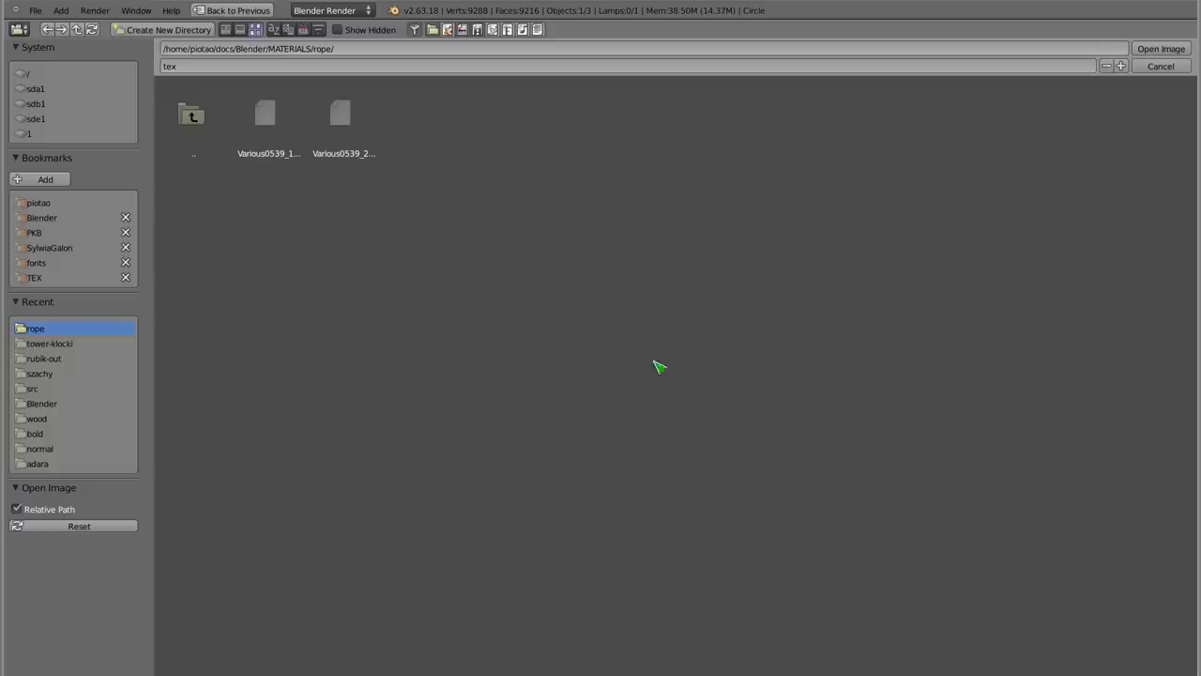
left_click(358, 120)
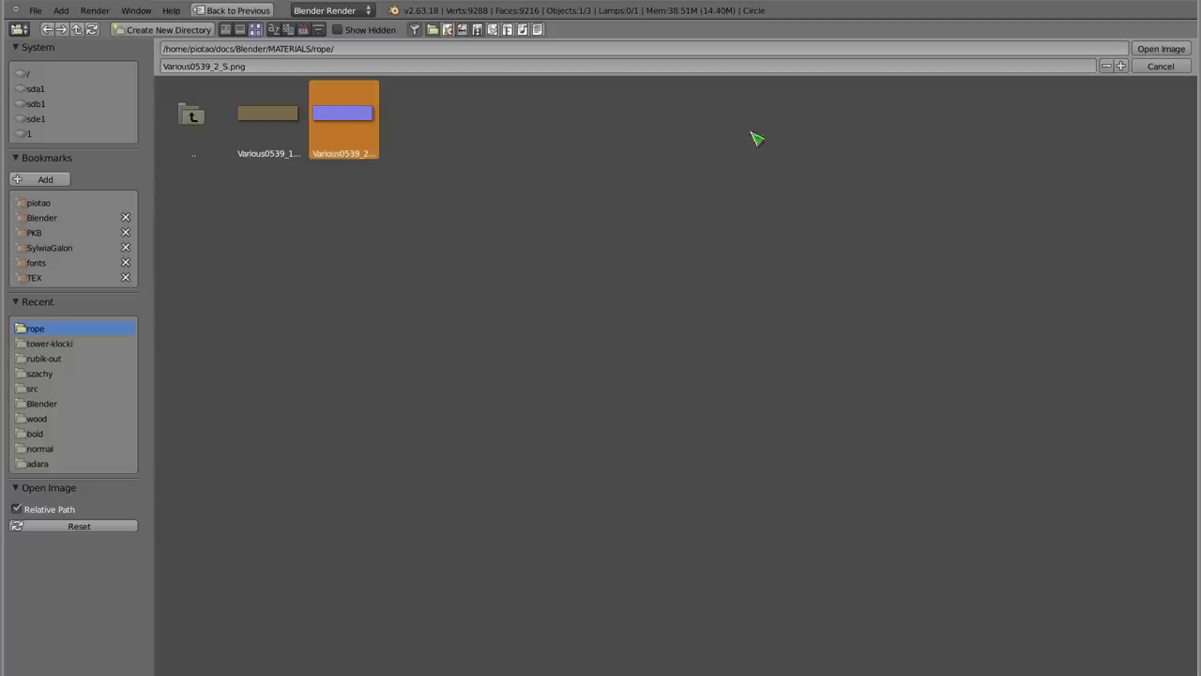
left_click(1161, 49)
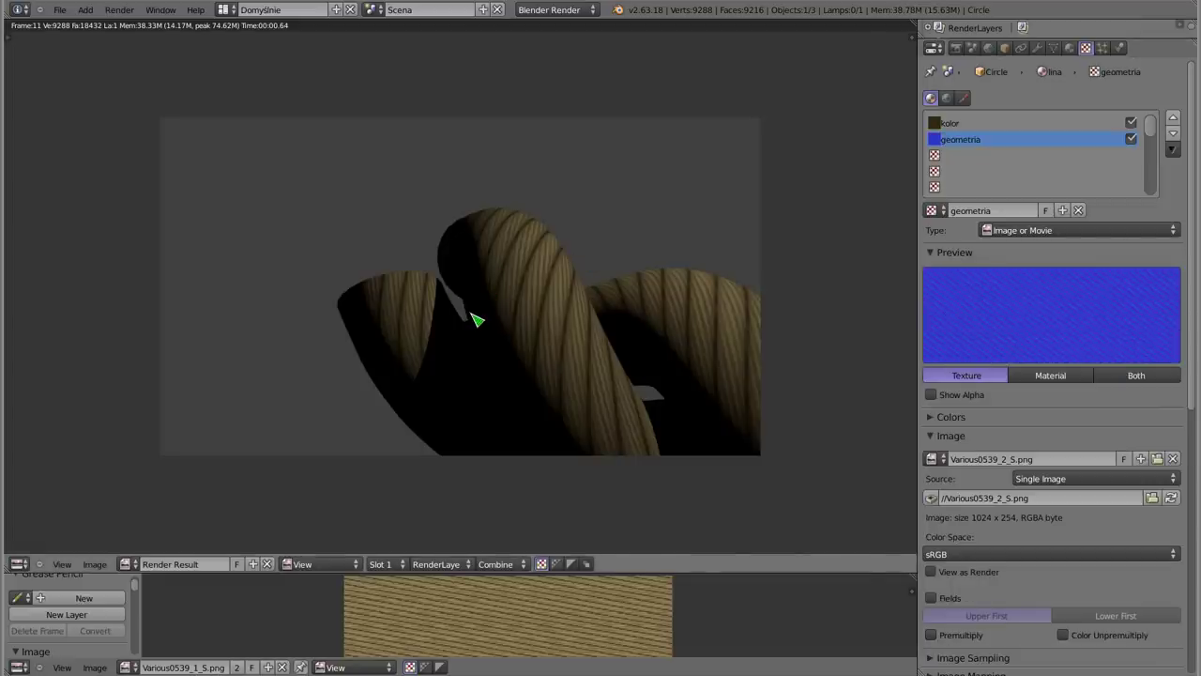
In Edit Mode, enlarge the UV image area, confirm the UV map is UVMap, then return to Object Mode
key("Escape")
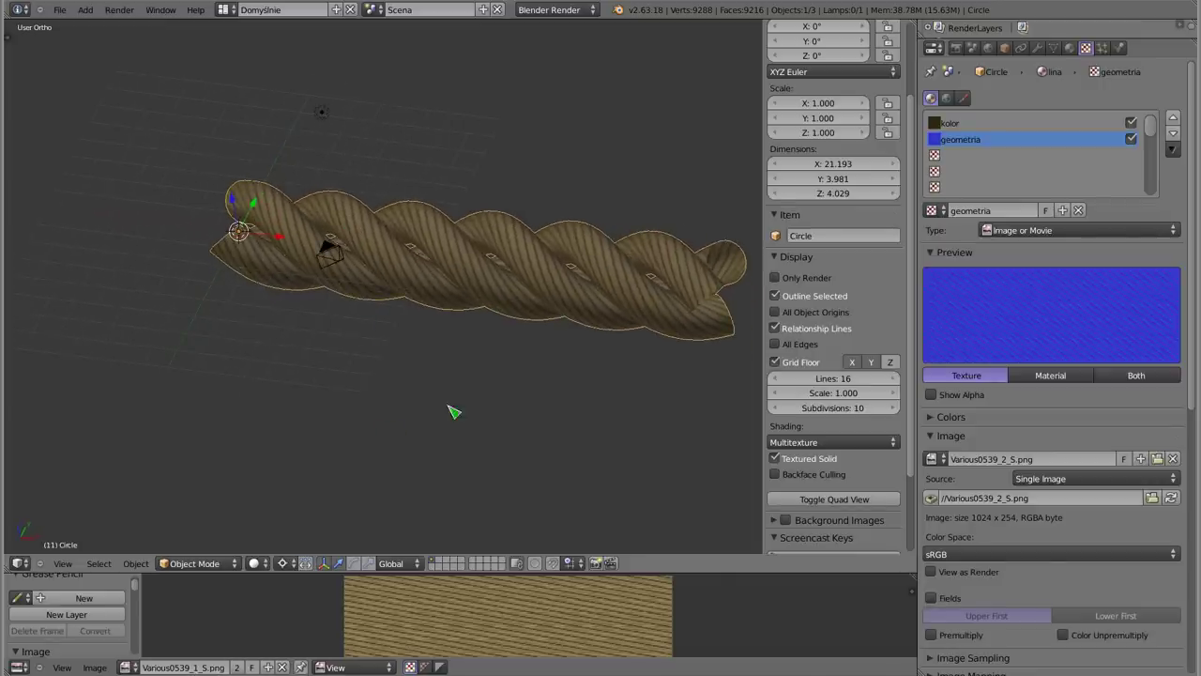
key("Tab")
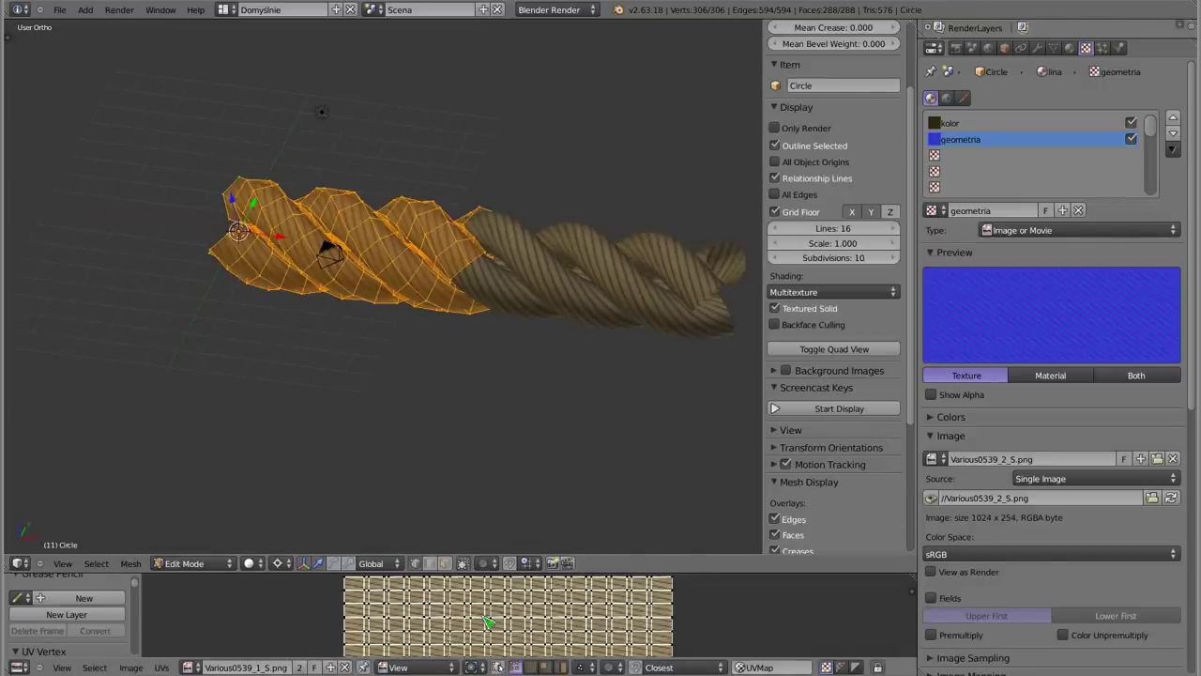
left_click_drag(699, 571, 536, 512)
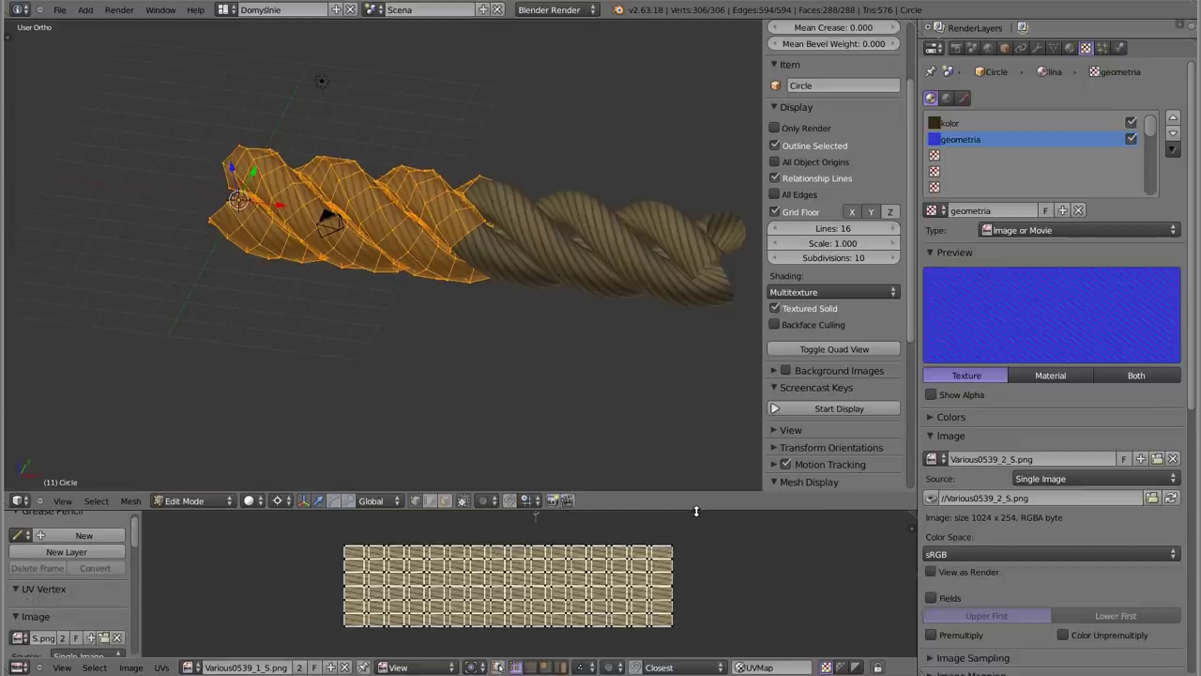
left_click(1055, 49)
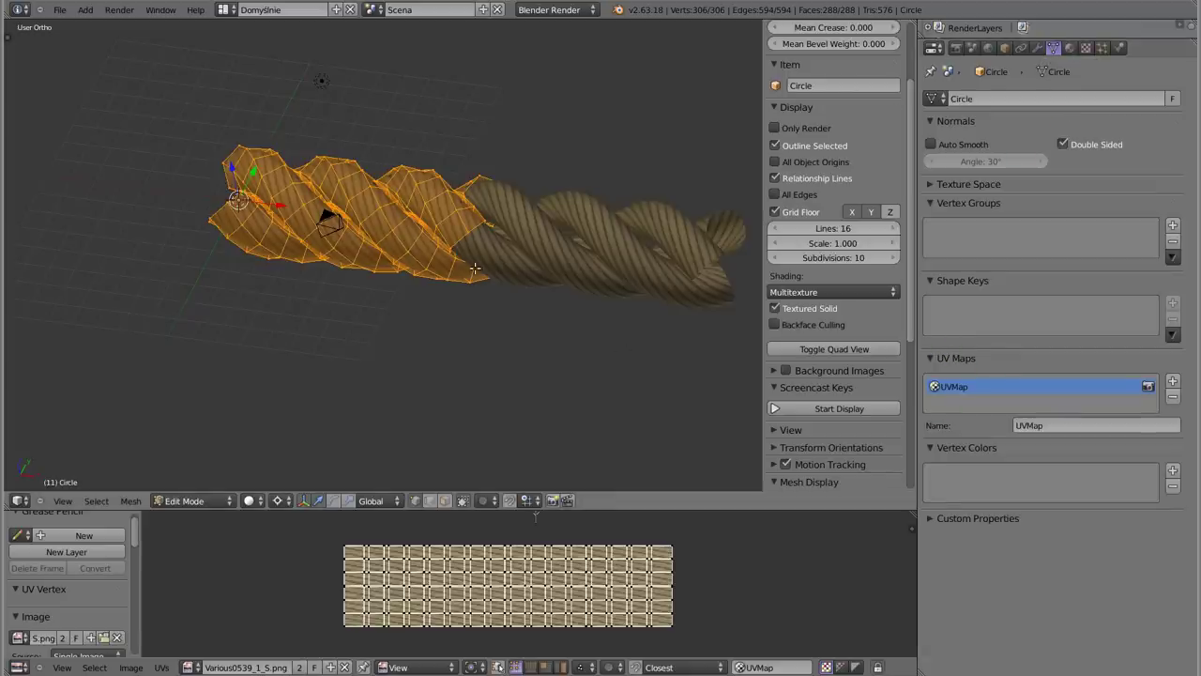
key("Tab")
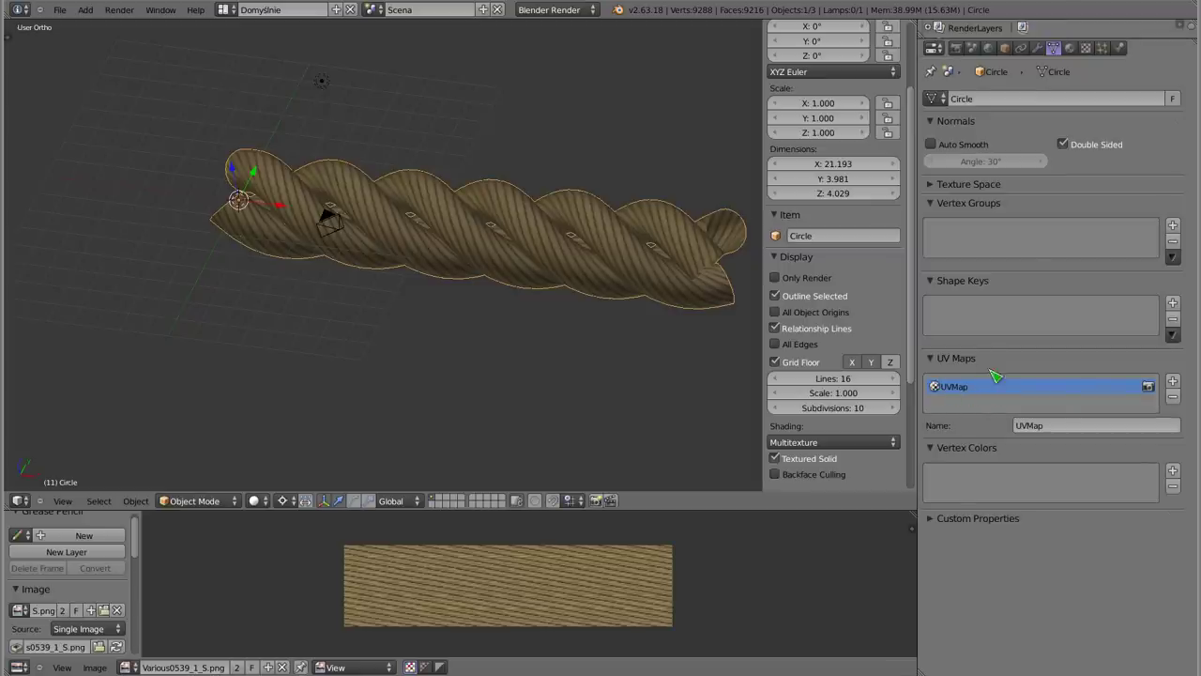
left_click(1085, 48)
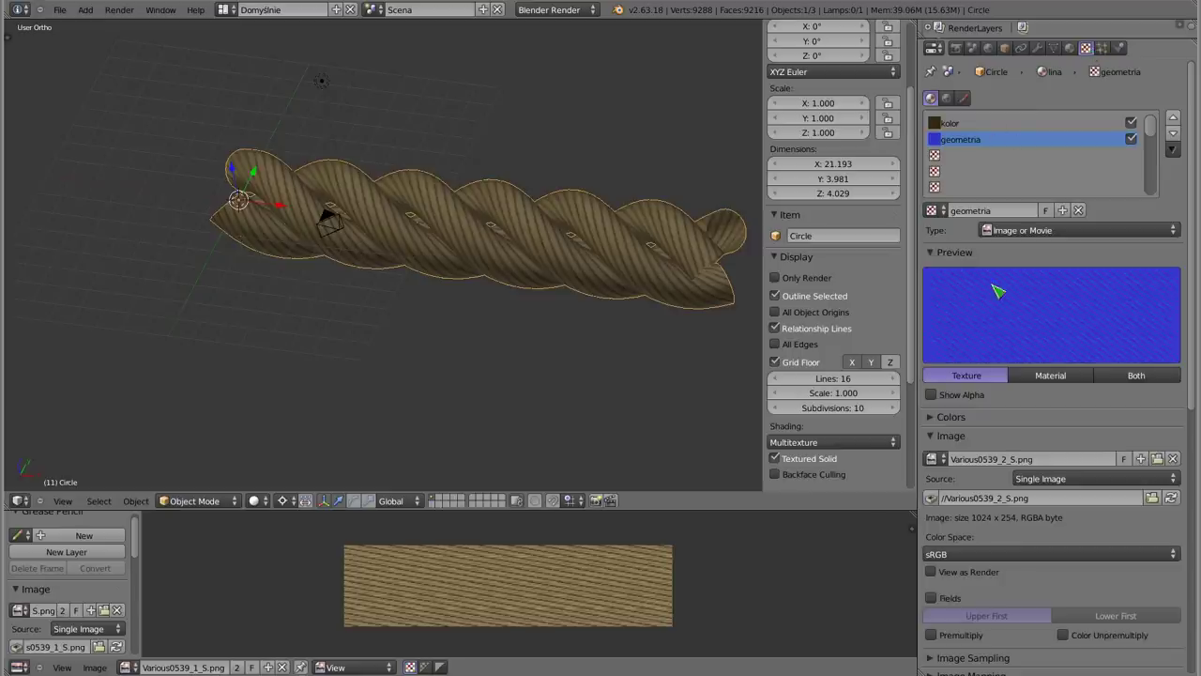
Set the geometria texture's coordinates to UV and render the rope
scroll(995, 445, "down", 5)
scroll(995, 445, "down", 2)
left_click(1031, 445)
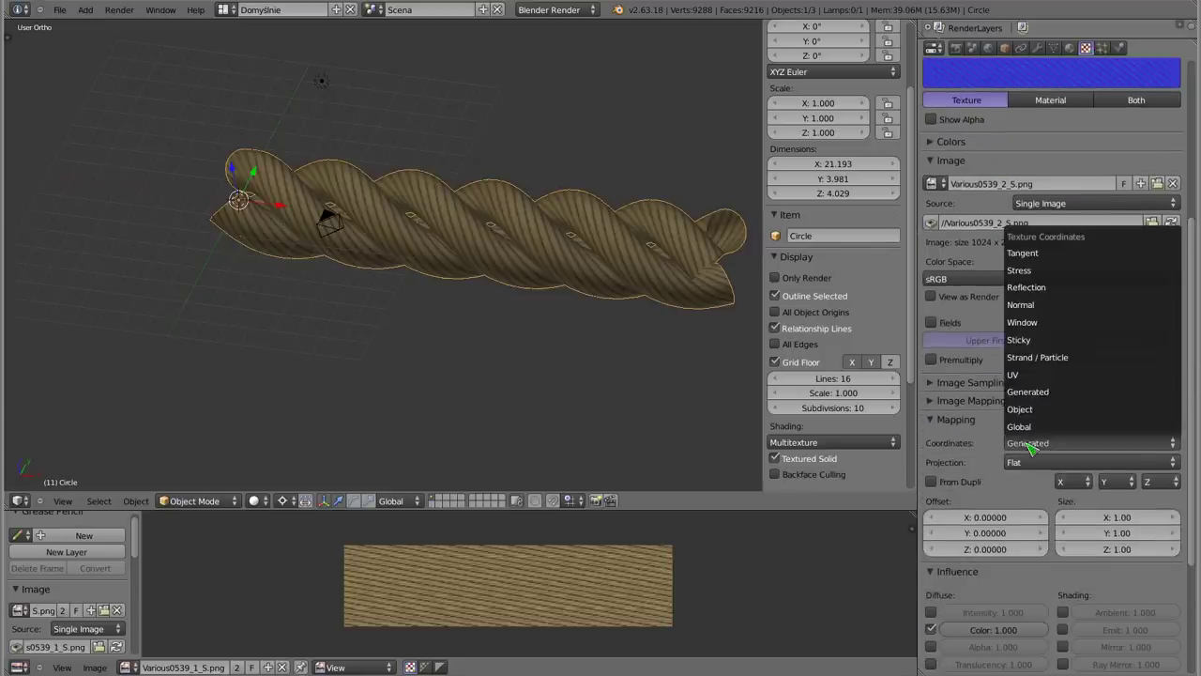
left_click(1030, 377)
left_click(1013, 461)
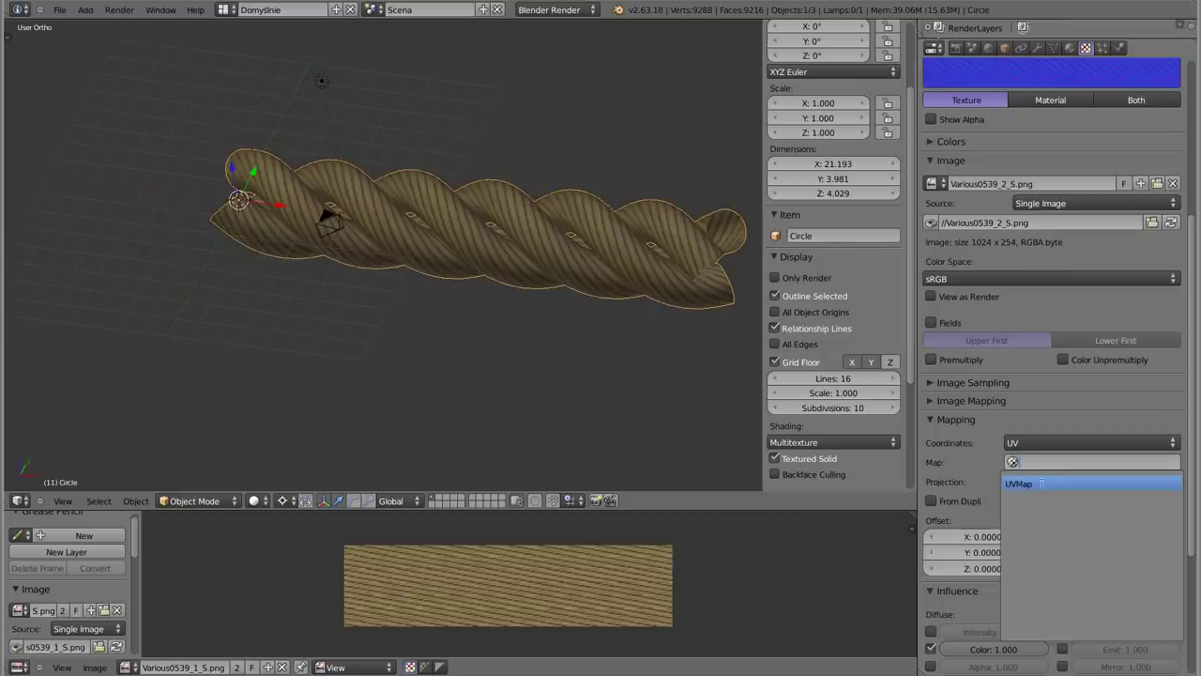
left_click(966, 474)
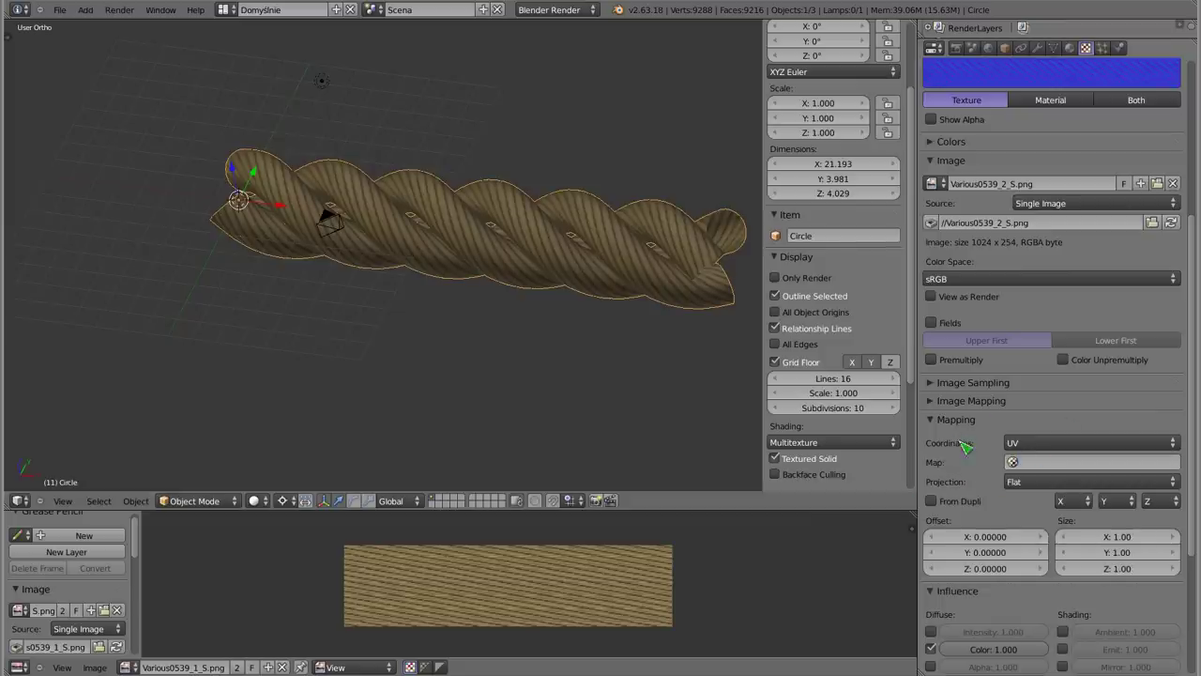
key("F12")
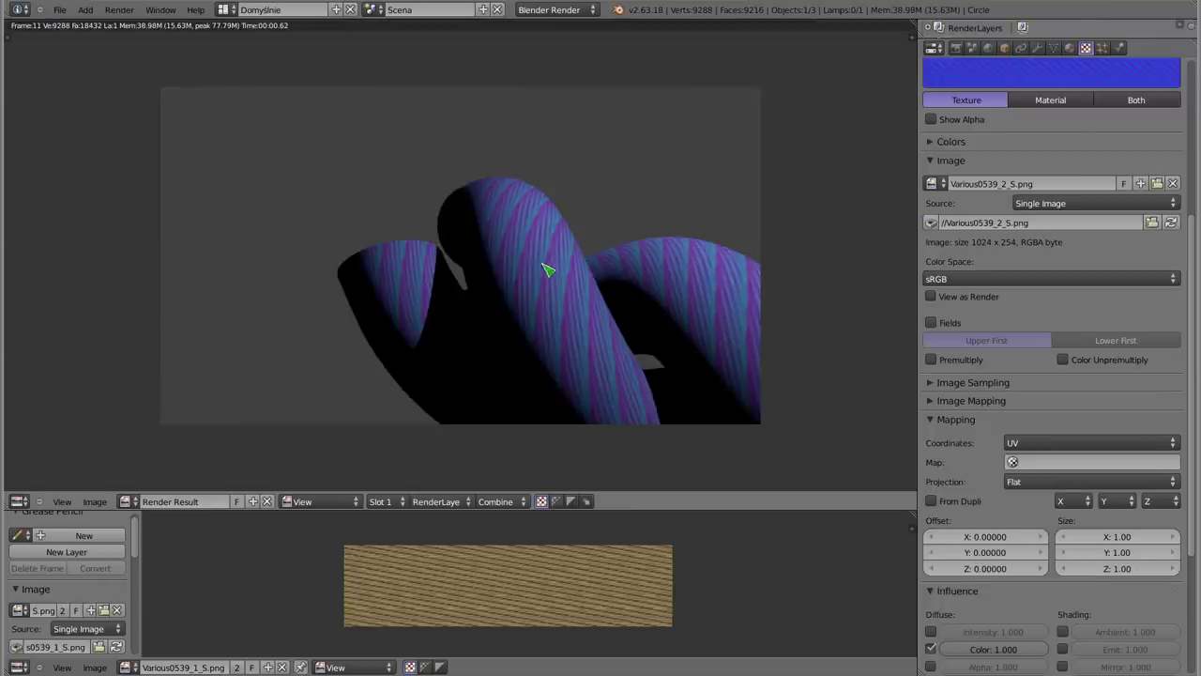
key("Escape")
Switch geometria's influence from Diffuse Color to Geometry Normal and render the bumped rope
scroll(985, 162, "up", 2)
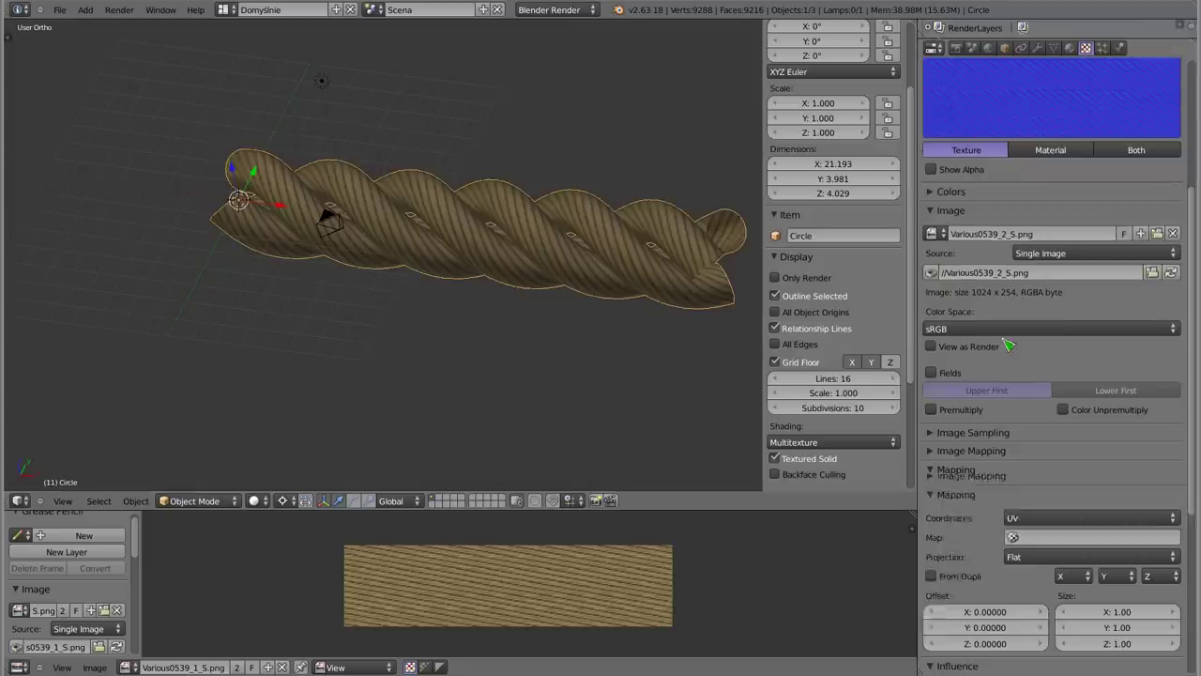
scroll(985, 161, "up", 5)
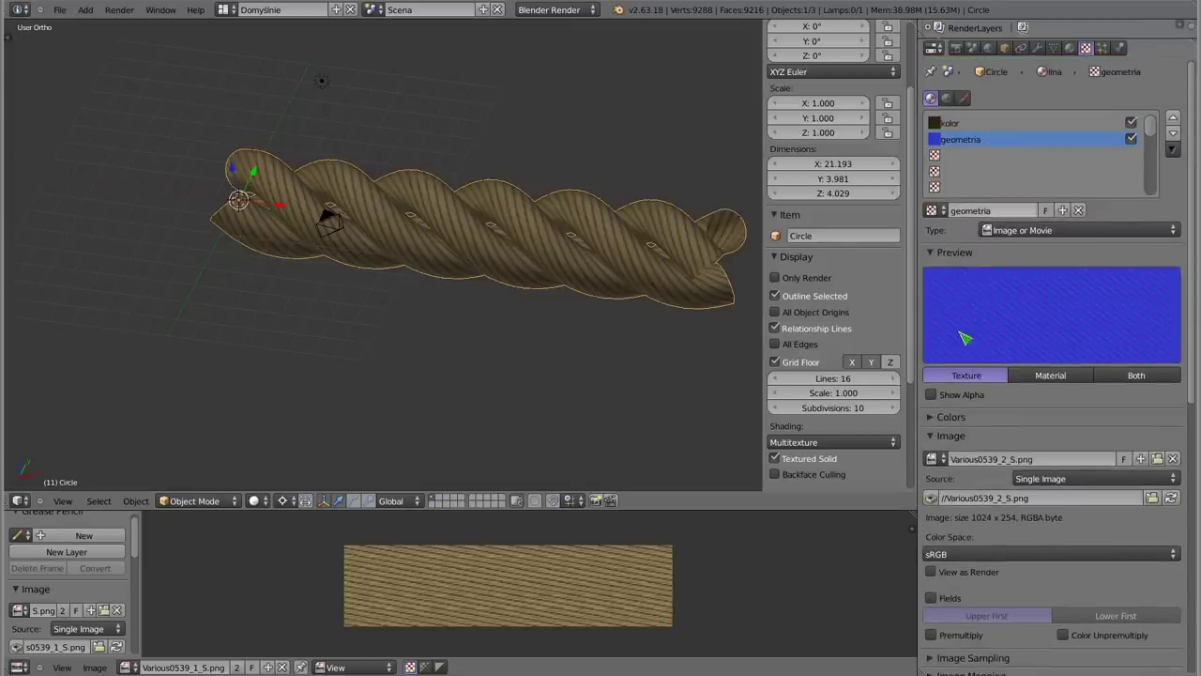
scroll(964, 338, "down", 8)
scroll(957, 394, "down", 4)
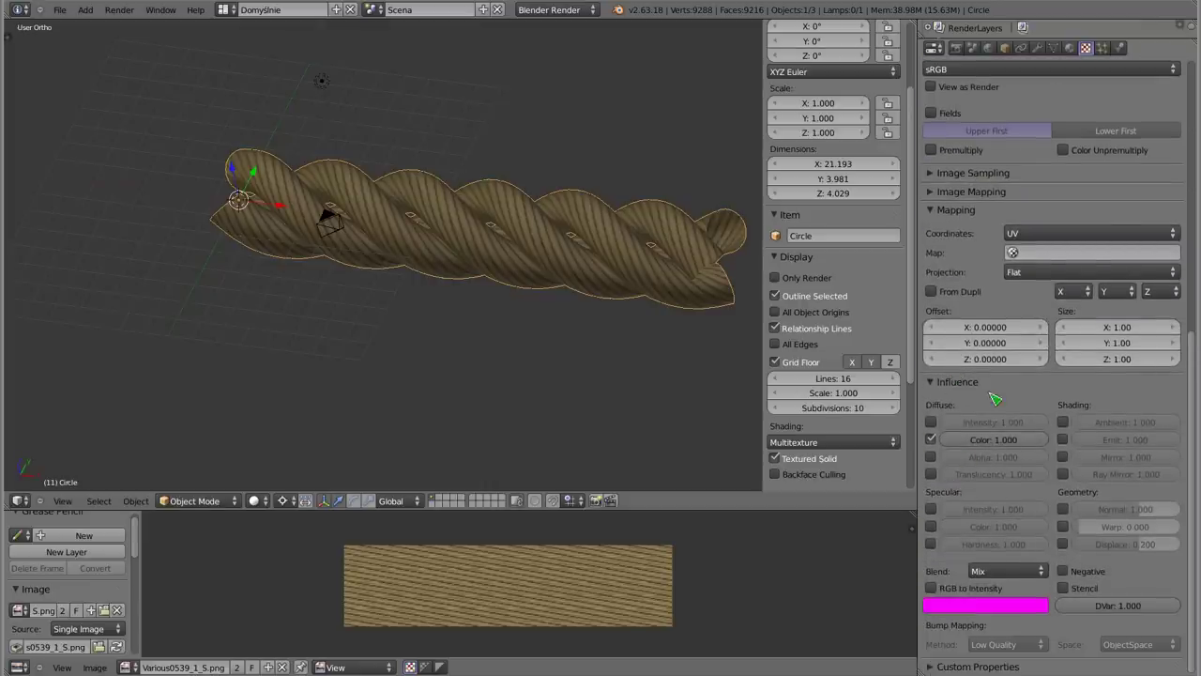
left_click(930, 439)
left_click(1062, 508)
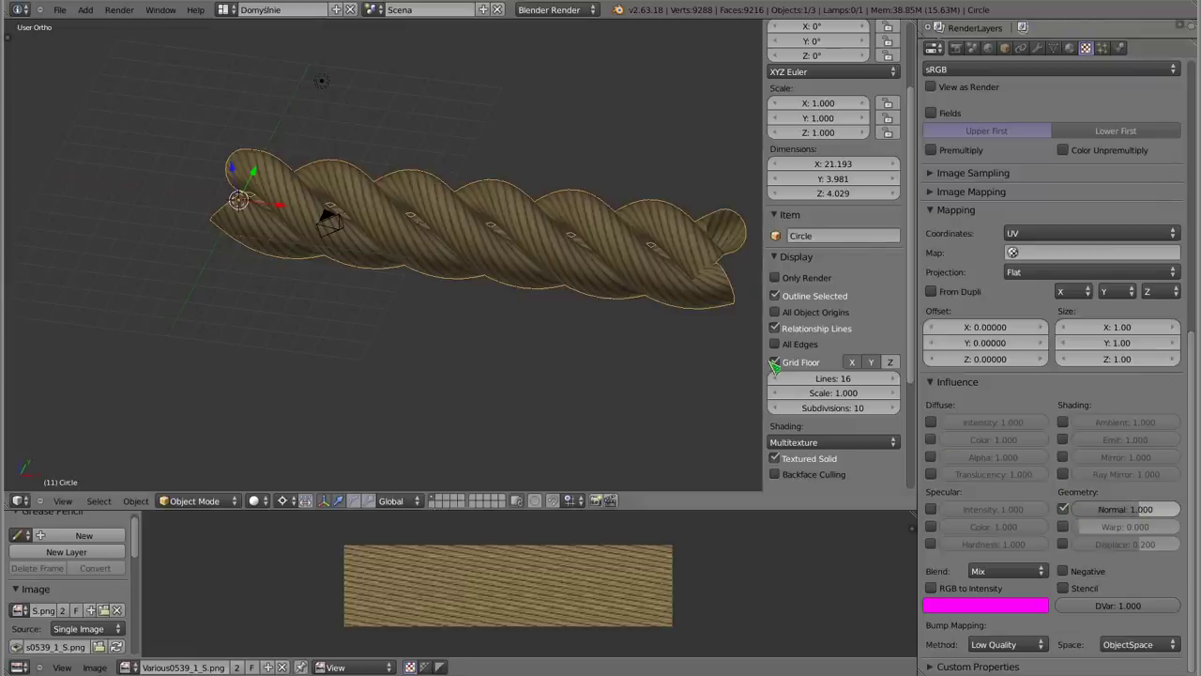
key("F12")
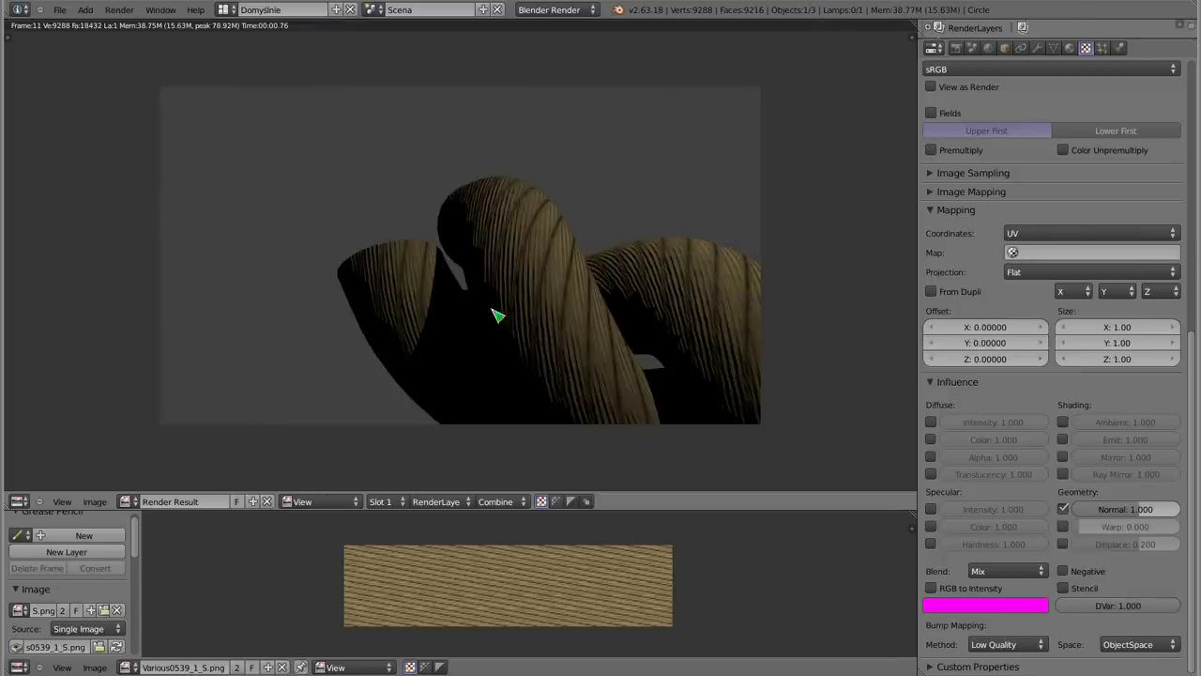
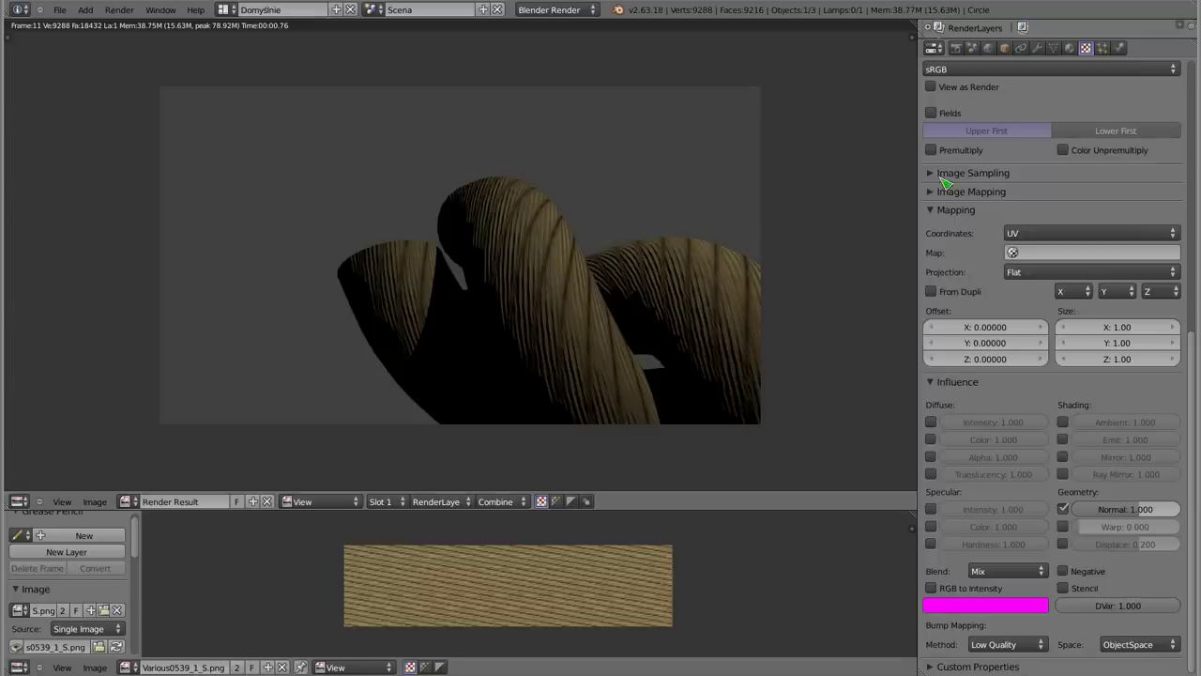
Make the geometria image a Tangent-space normal map and re-render the rope with F12
scroll(986, 362, "up", 3)
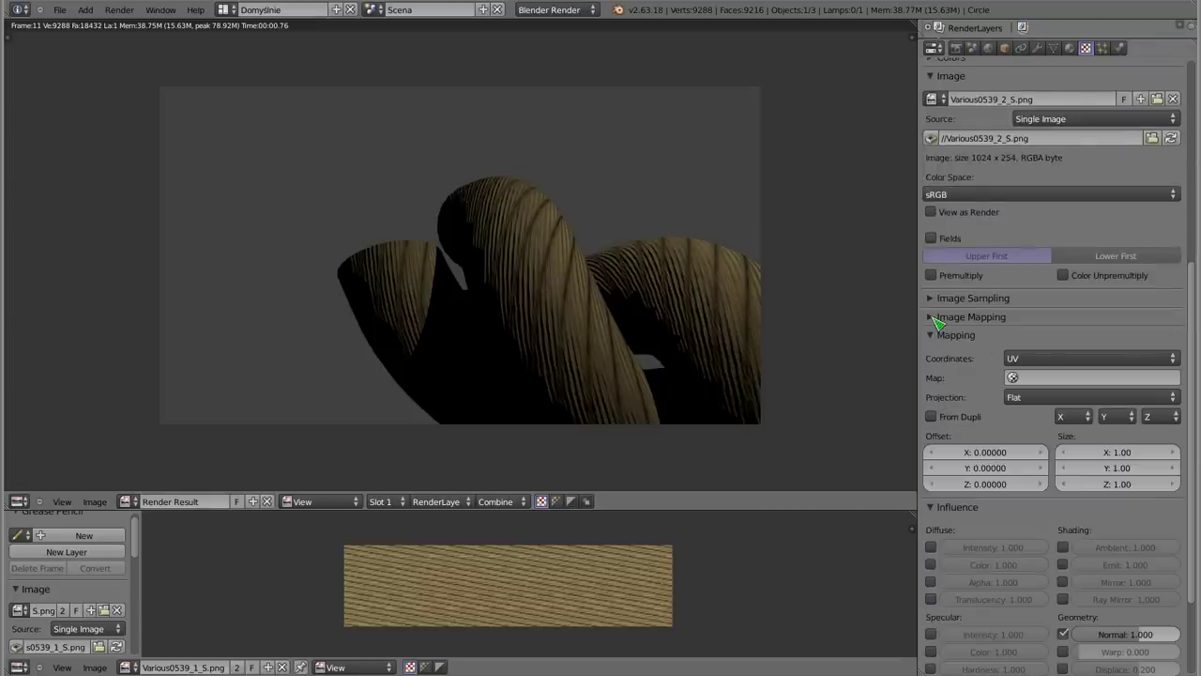
left_click(934, 298)
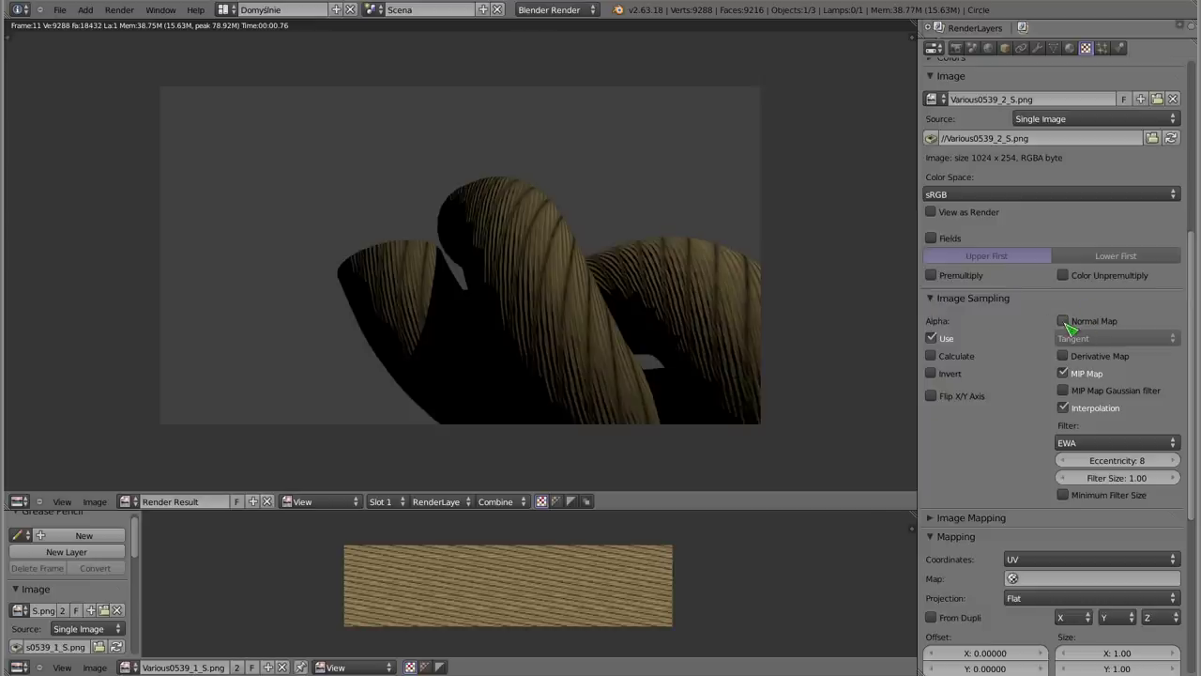
left_click(1064, 322)
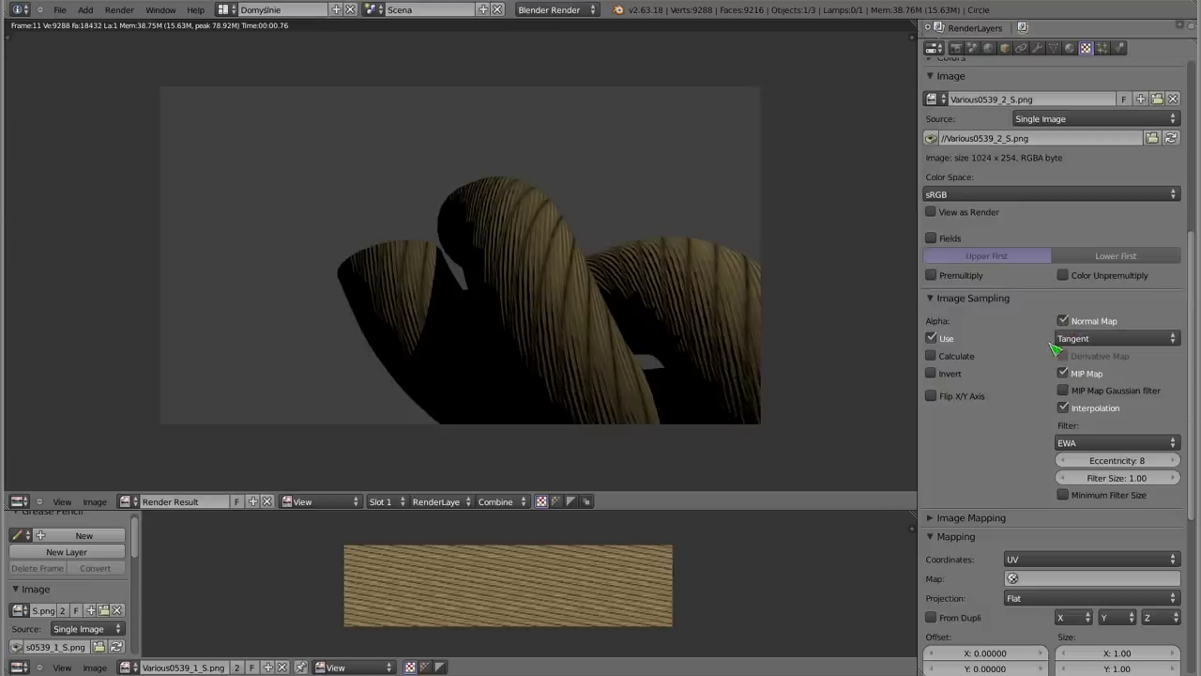
left_click(1134, 340)
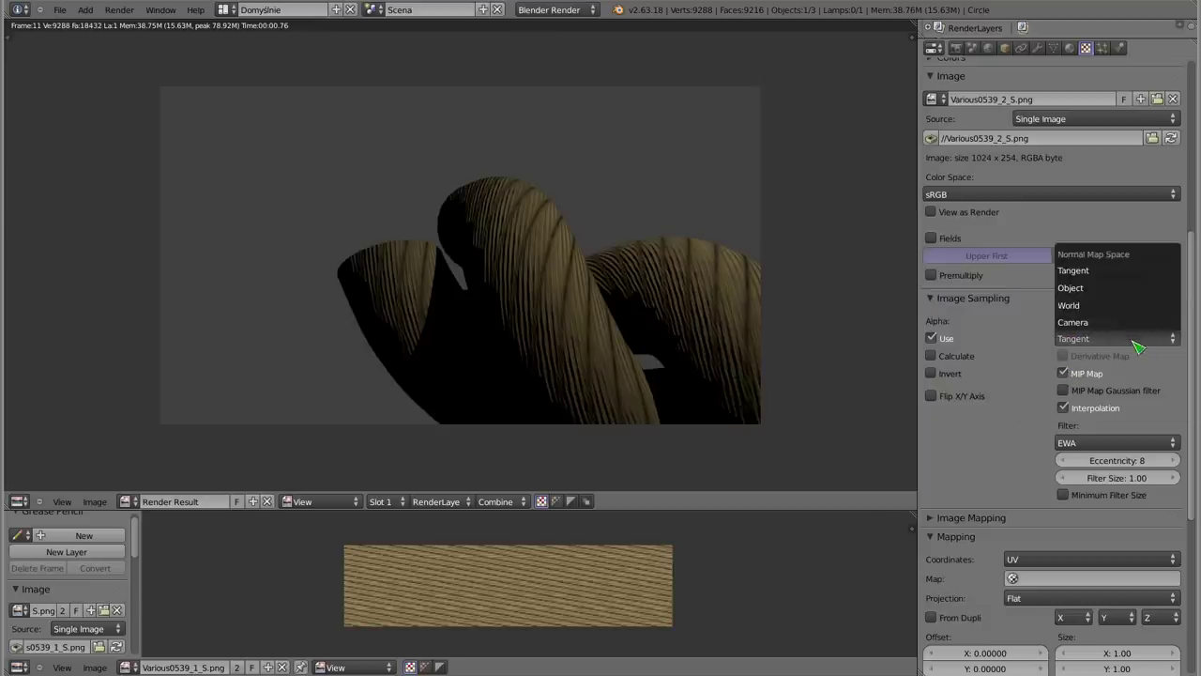
left_click(1071, 272)
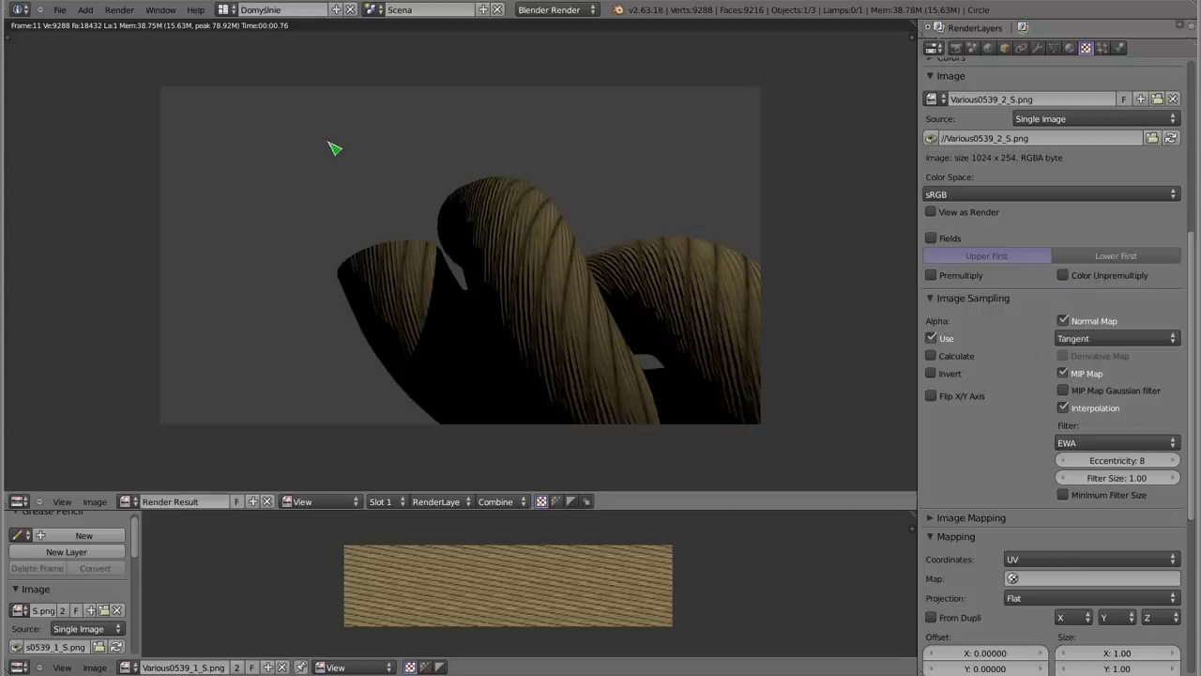
key("F12")
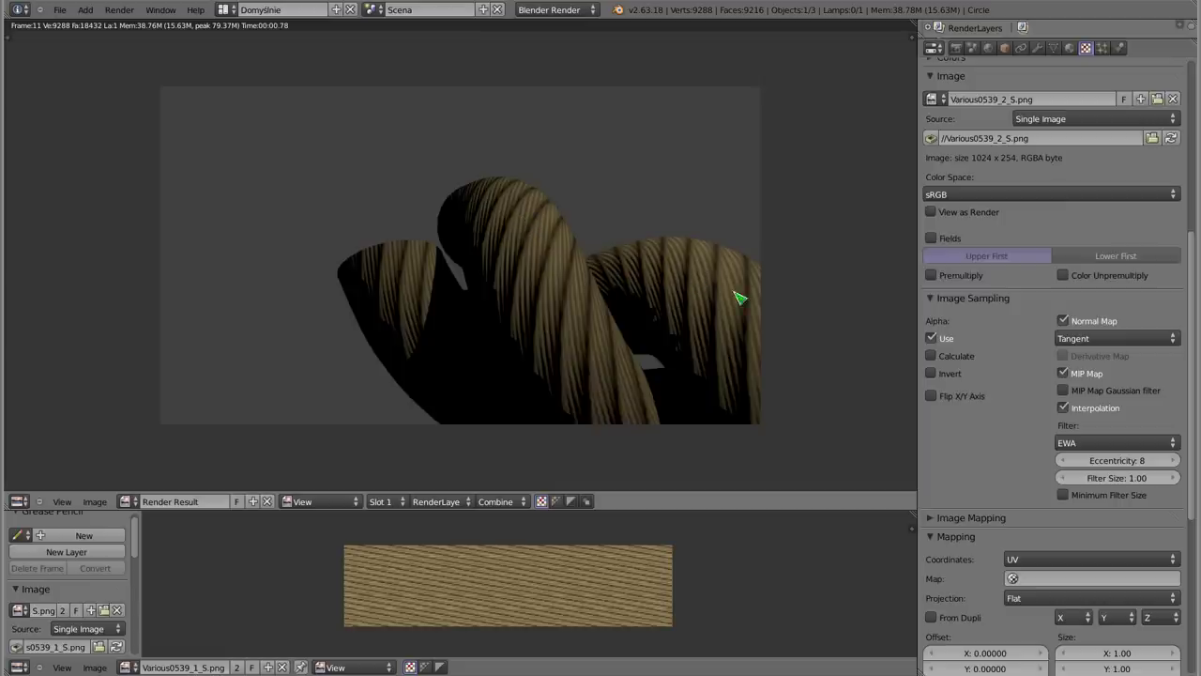
scroll(1042, 366, "up", 2)
Turn off the kolor colour texture and select the geometria texture slot
scroll(1042, 370, "up", 5)
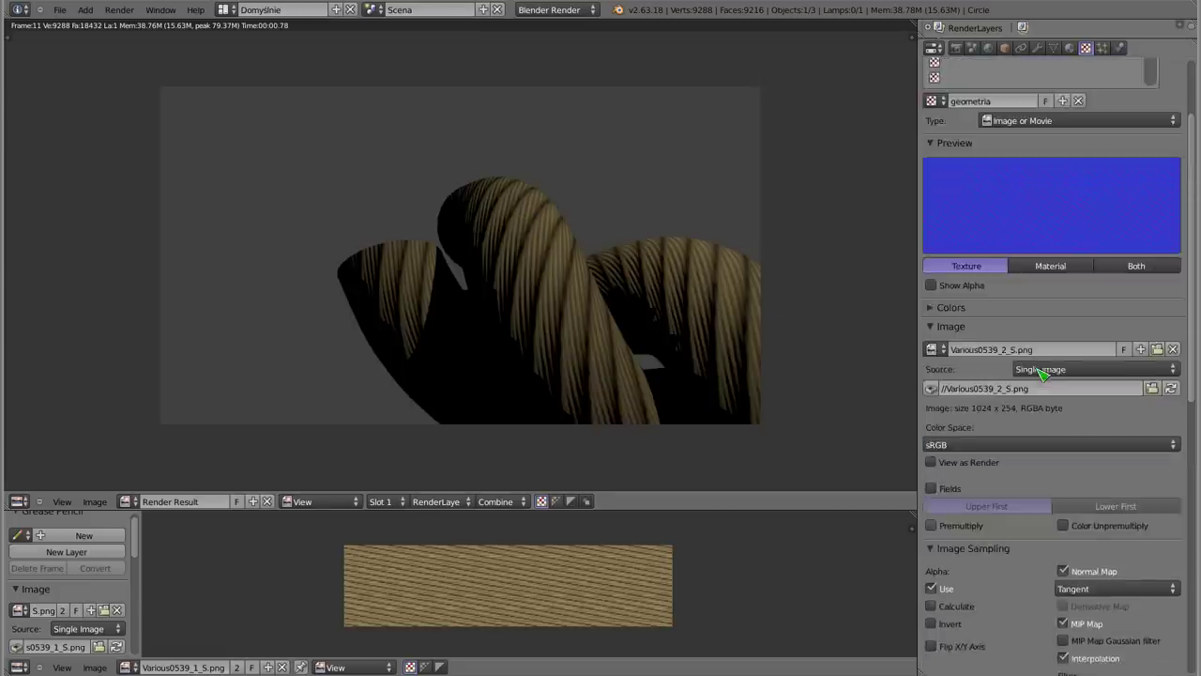
scroll(1042, 374, "up", 3)
left_click(1013, 128)
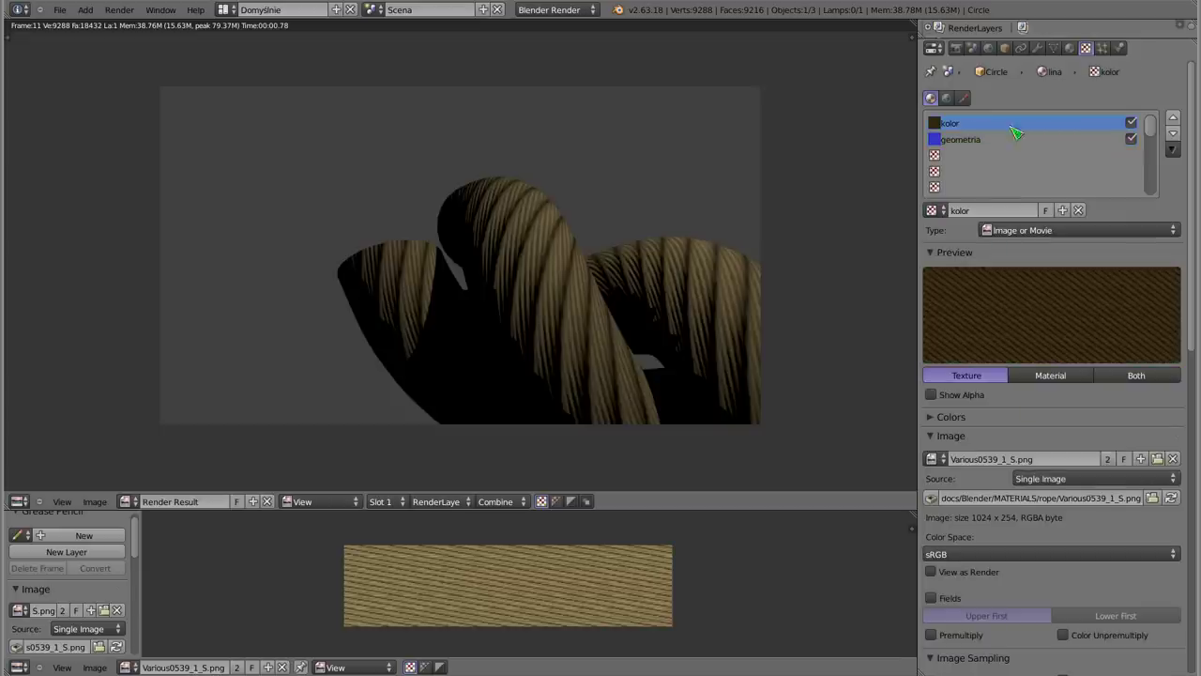
left_click(1131, 123)
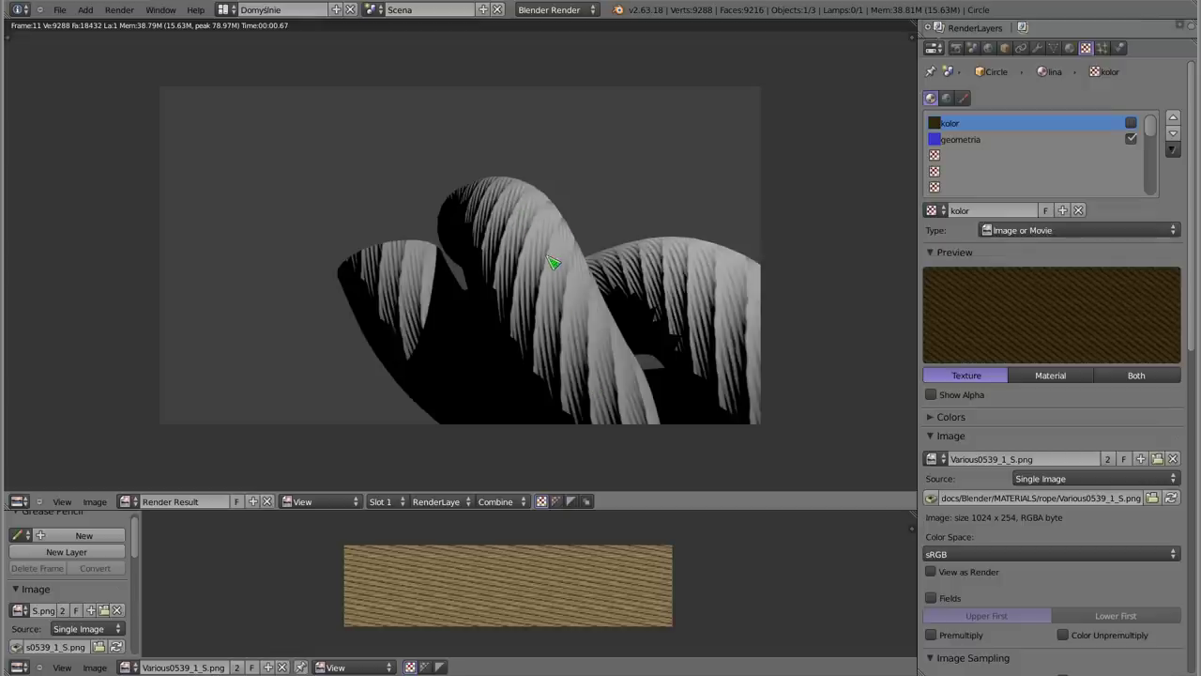
left_click(976, 138)
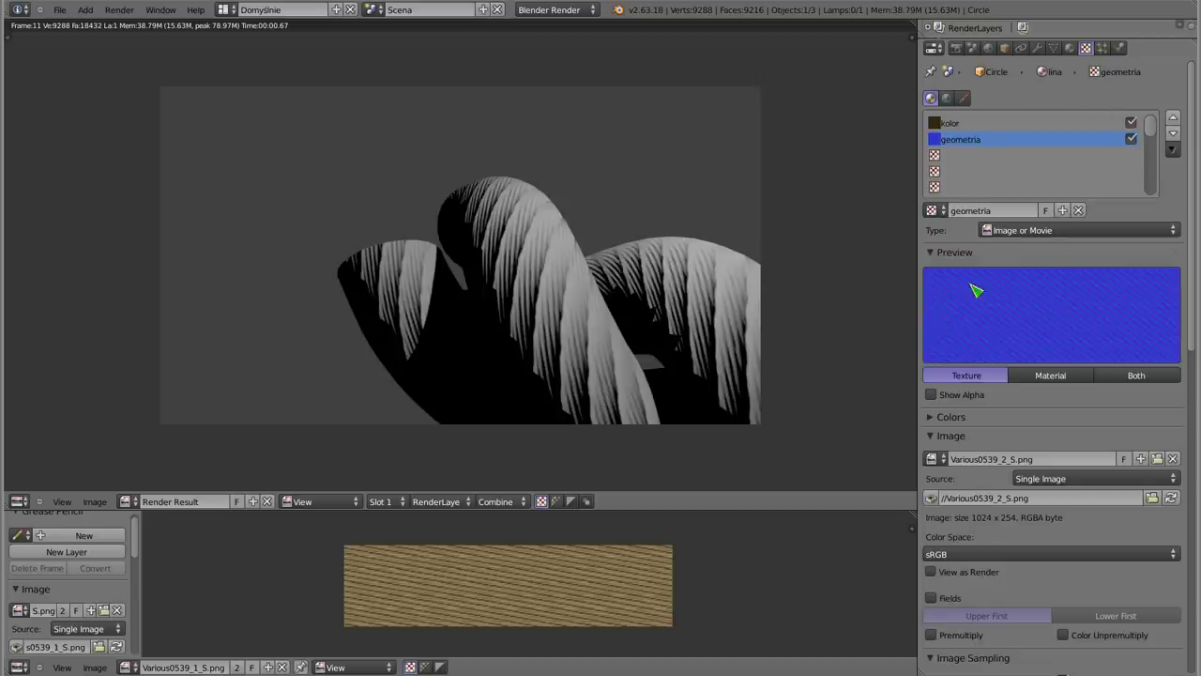
Set geometria's Normal influence to -0.194, re-render the rope, and return to the viewport
scroll(1023, 457, "down", 4)
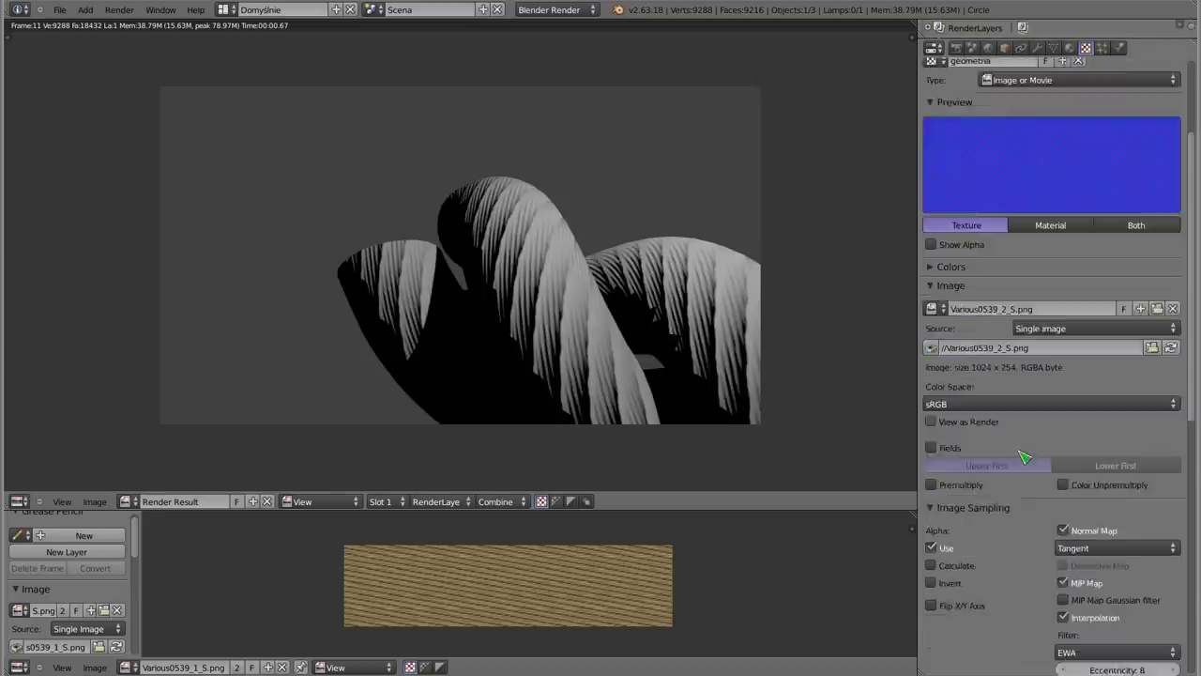
scroll(1023, 457, "down", 7)
scroll(1022, 457, "up", 6)
scroll(1022, 457, "up", 5)
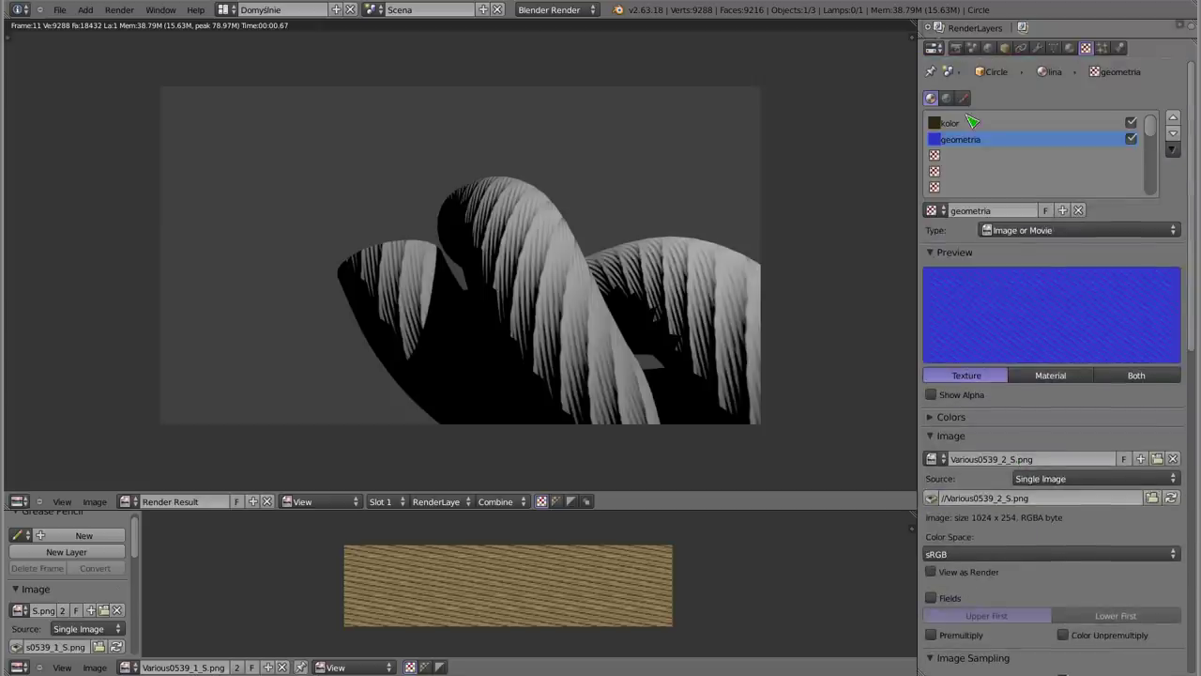
scroll(1038, 319, "down", 4)
scroll(1030, 357, "down", 11)
scroll(1021, 403, "down", 3)
scroll(1013, 446, "down", 1)
left_click_drag(1138, 512, 980, 508)
left_click_drag(845, 507, 1013, 502)
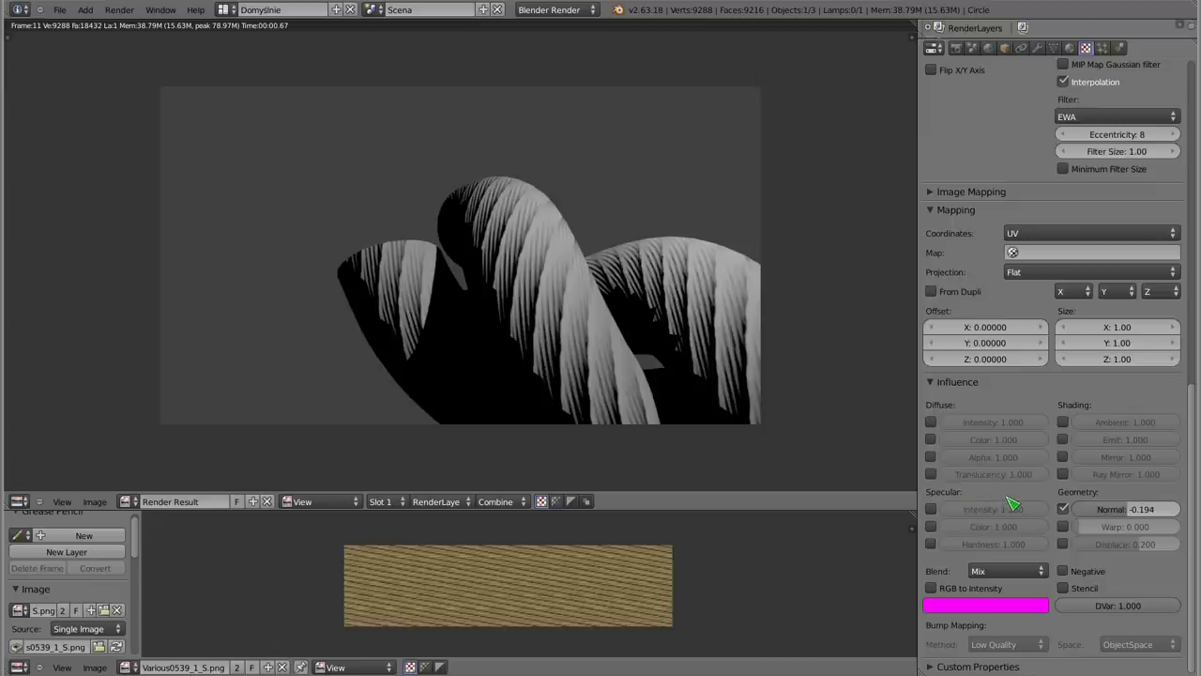
key("F12")
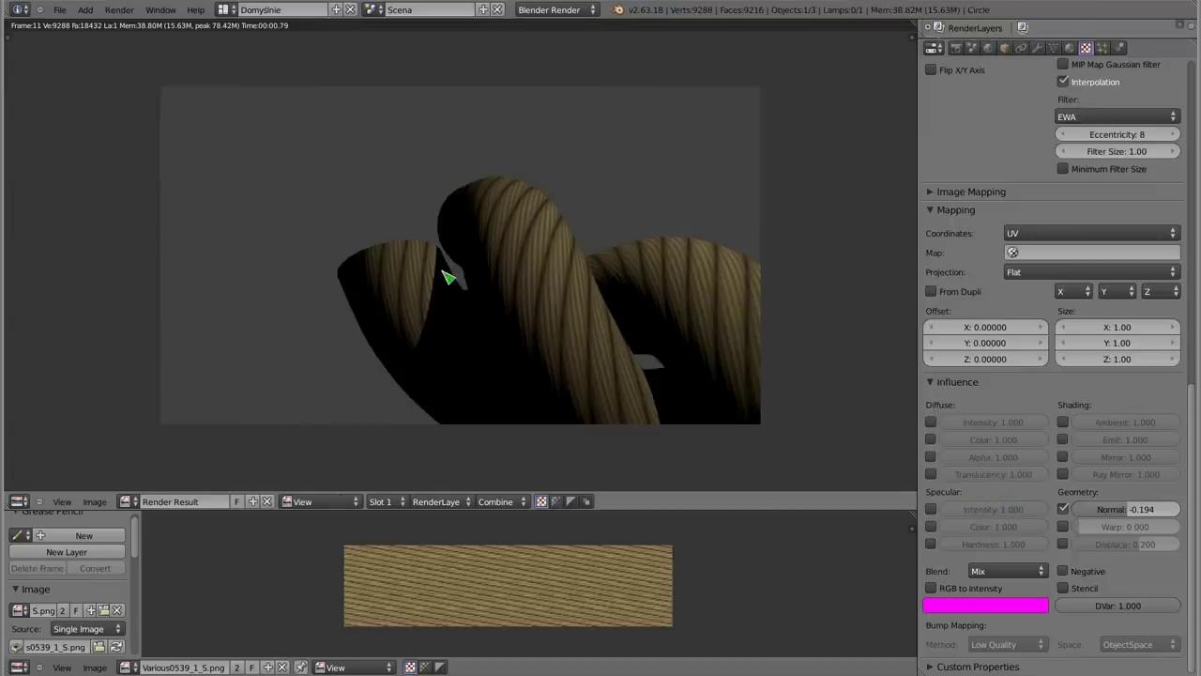
key("Escape")
Disable the kolor texture, turn off textured solid, and switch viewport material shading to GLSL
mouse_move(419, 213)
middle_mouse_down()
mouse_move(293, 207)
mouse_move(389, 317)
mouse_move(258, 318)
mouse_move(356, 324)
mouse_move(429, 254)
middle_mouse_up()
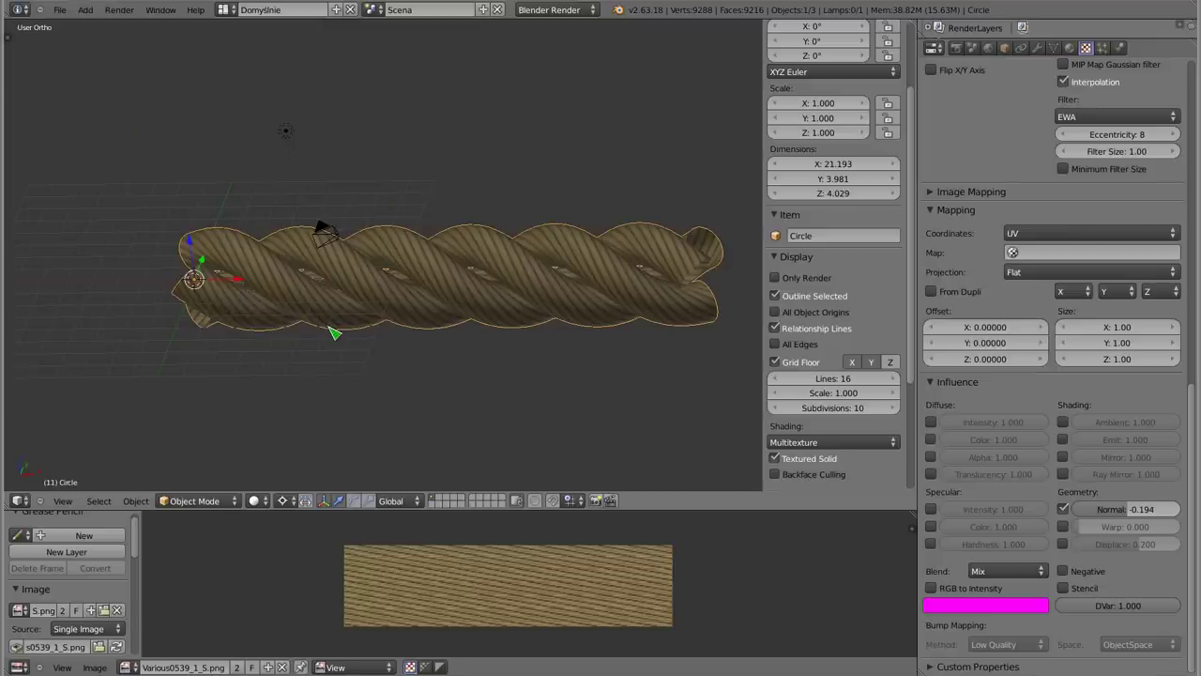
mouse_move(303, 248)
middle_mouse_down()
mouse_move(303, 187)
mouse_move(304, 207)
middle_mouse_up()
middle_click_drag(362, 285, 354, 308)
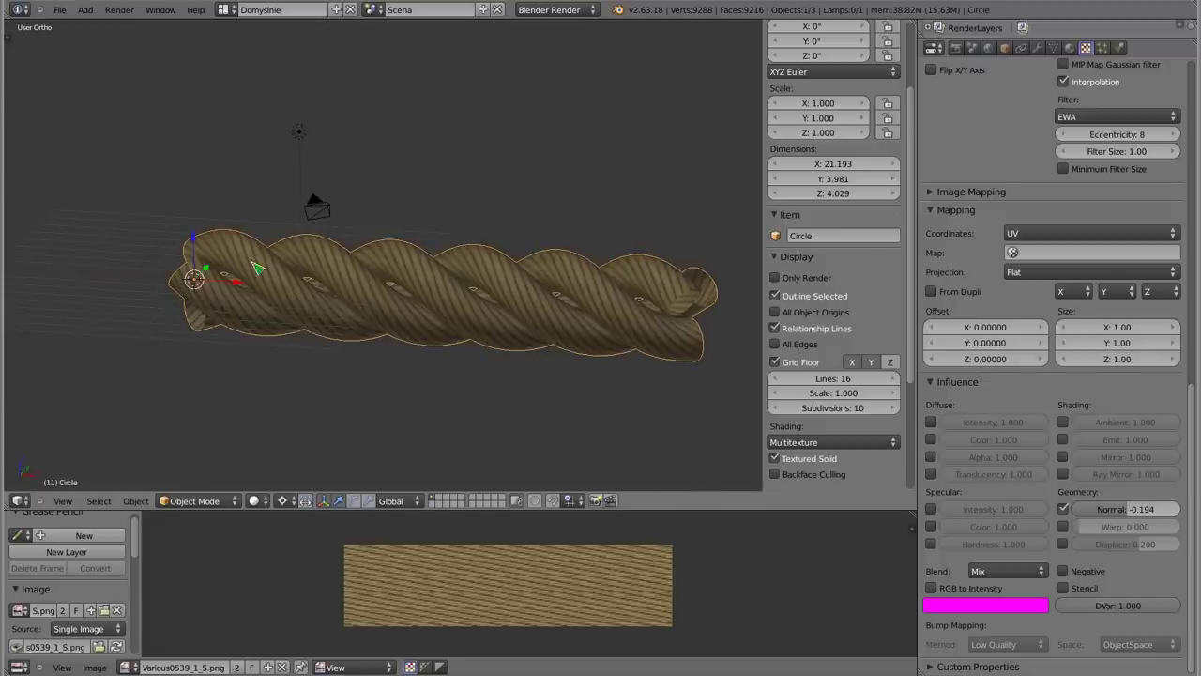
scroll(1070, 394, "up", 3)
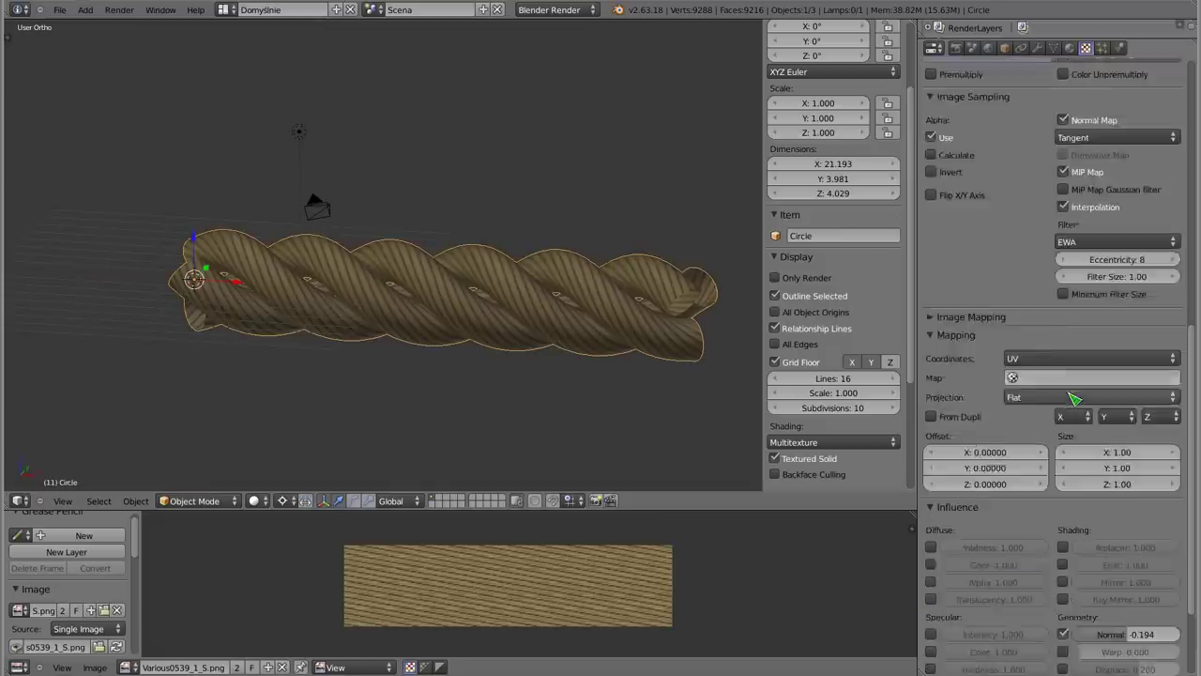
scroll(1068, 399, "up", 5)
scroll(1065, 402, "up", 5)
scroll(1063, 403, "up", 1)
left_click(1131, 123)
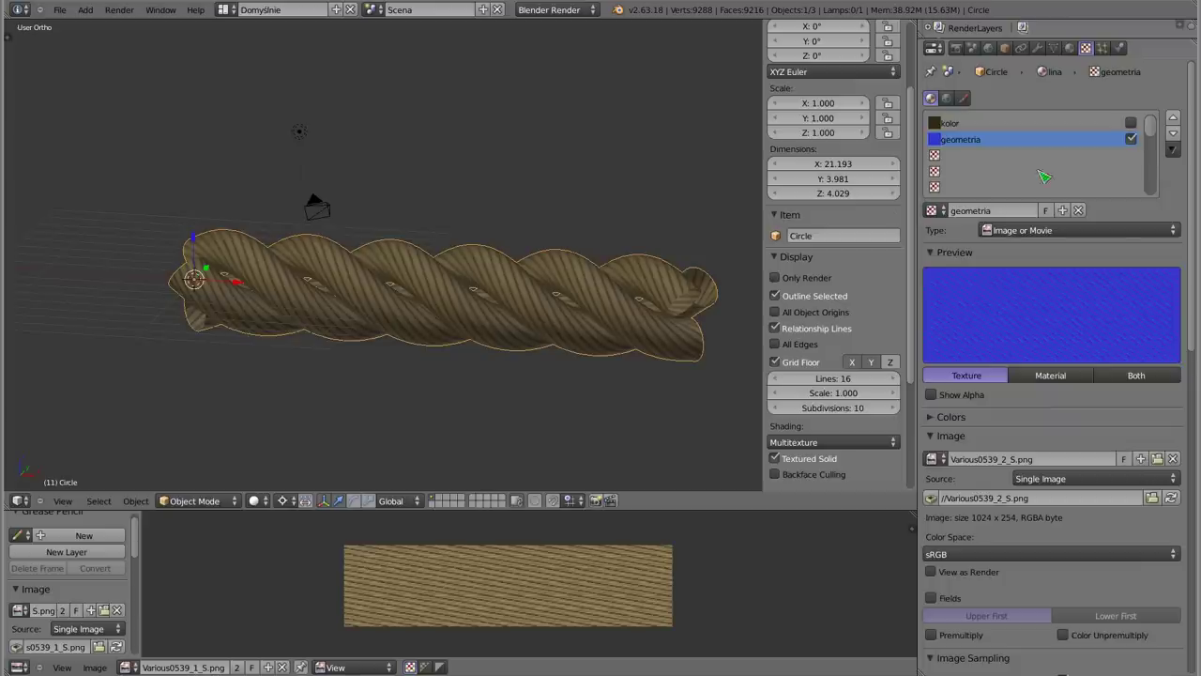
left_click(786, 458)
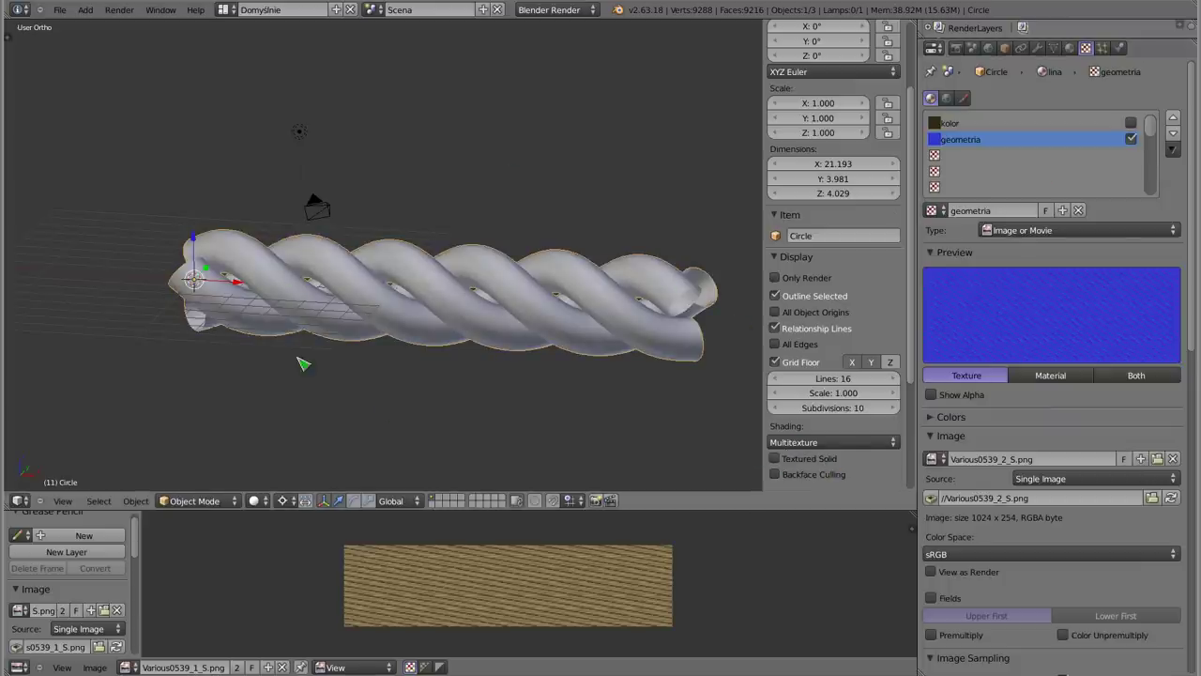
left_click(832, 441)
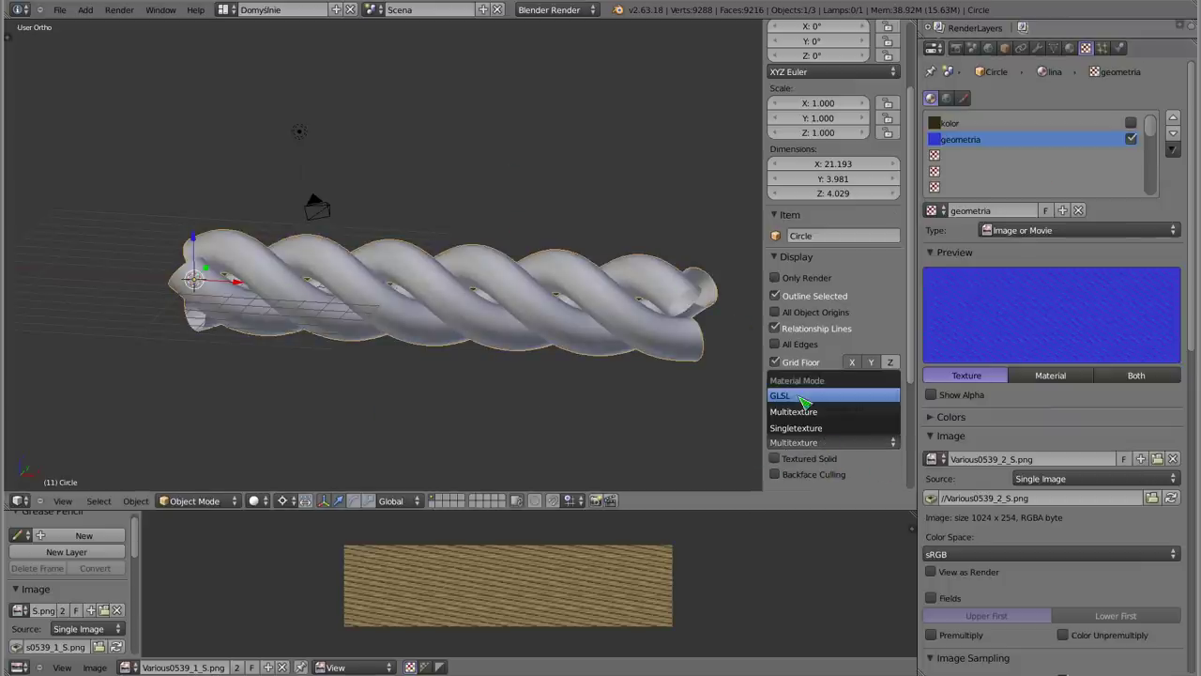
left_click(809, 401)
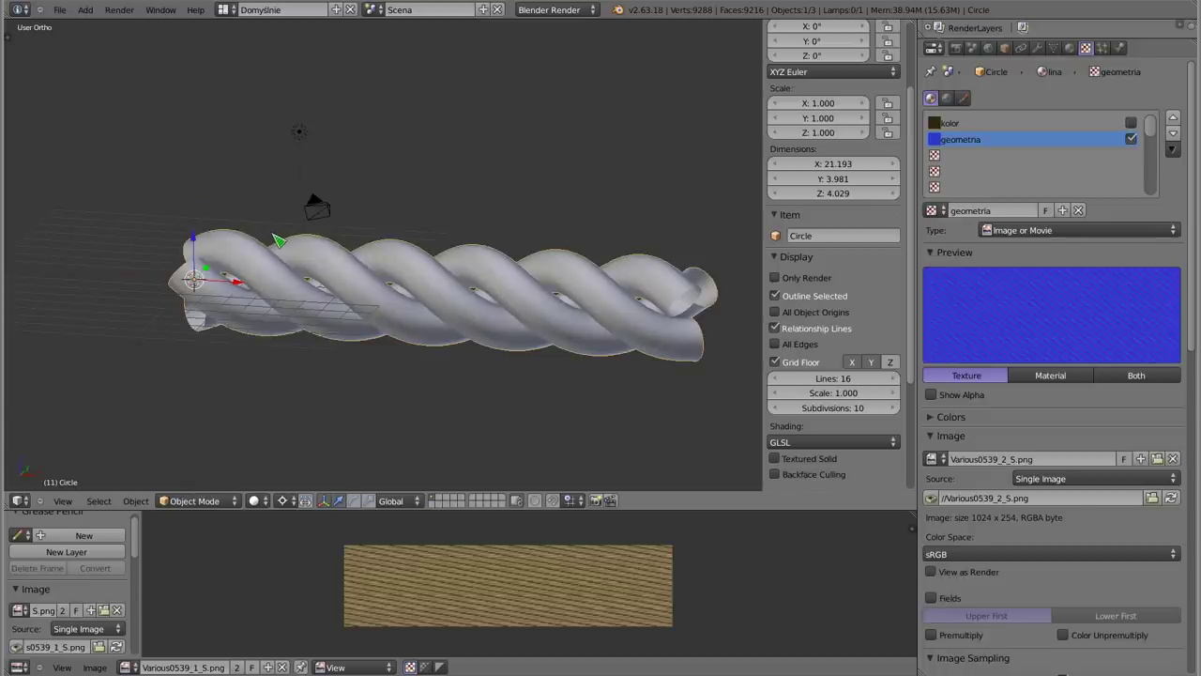
Switch the viewport to Texture shading and orbit around the rope
left_click(256, 501)
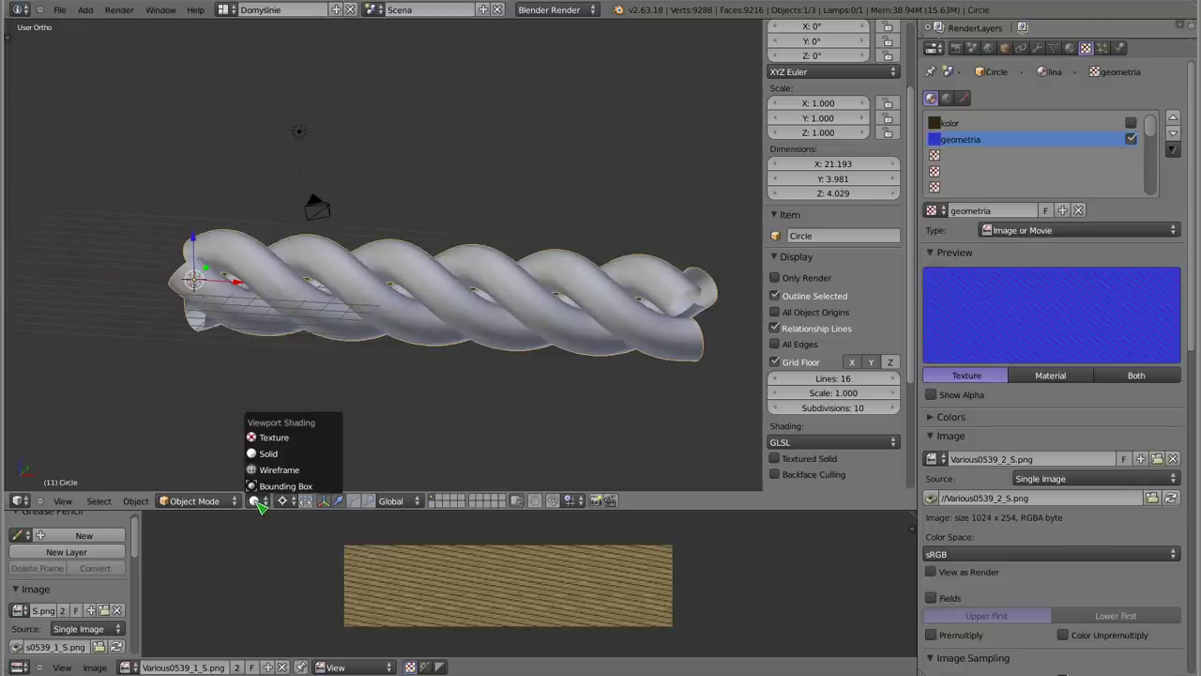
left_click(270, 437)
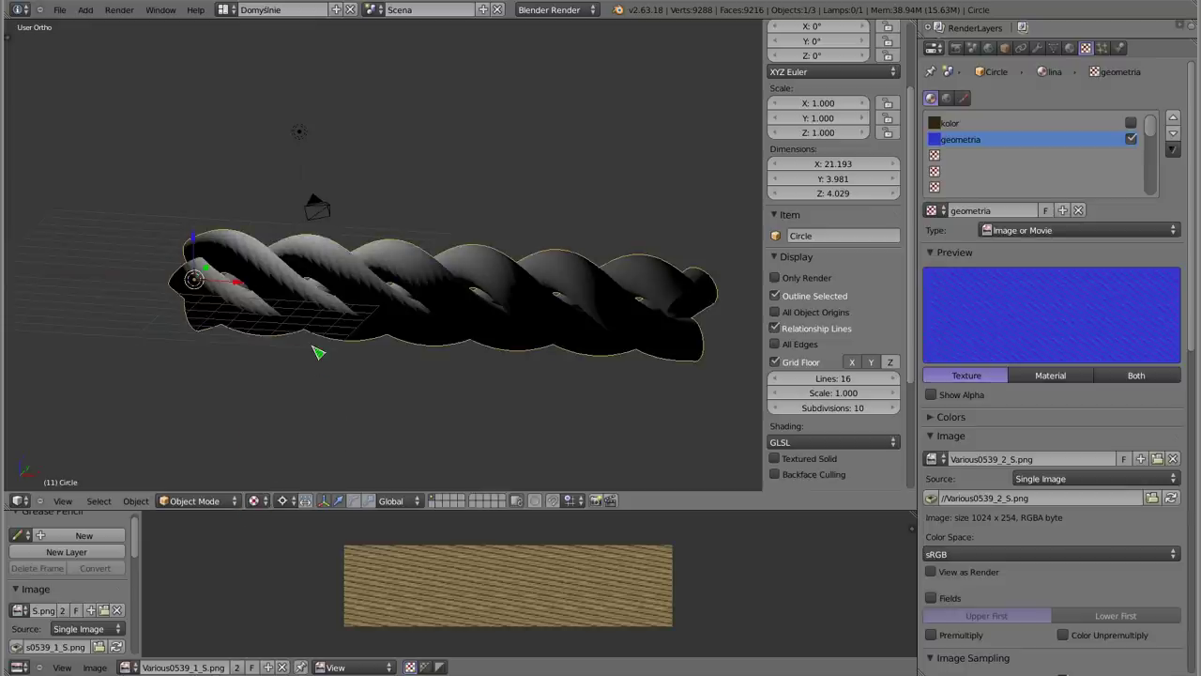
mouse_move(336, 287)
middle_mouse_down()
mouse_move(300, 367)
mouse_move(357, 392)
mouse_move(388, 362)
mouse_move(359, 313)
middle_mouse_up()
scroll(347, 291, "up", 5)
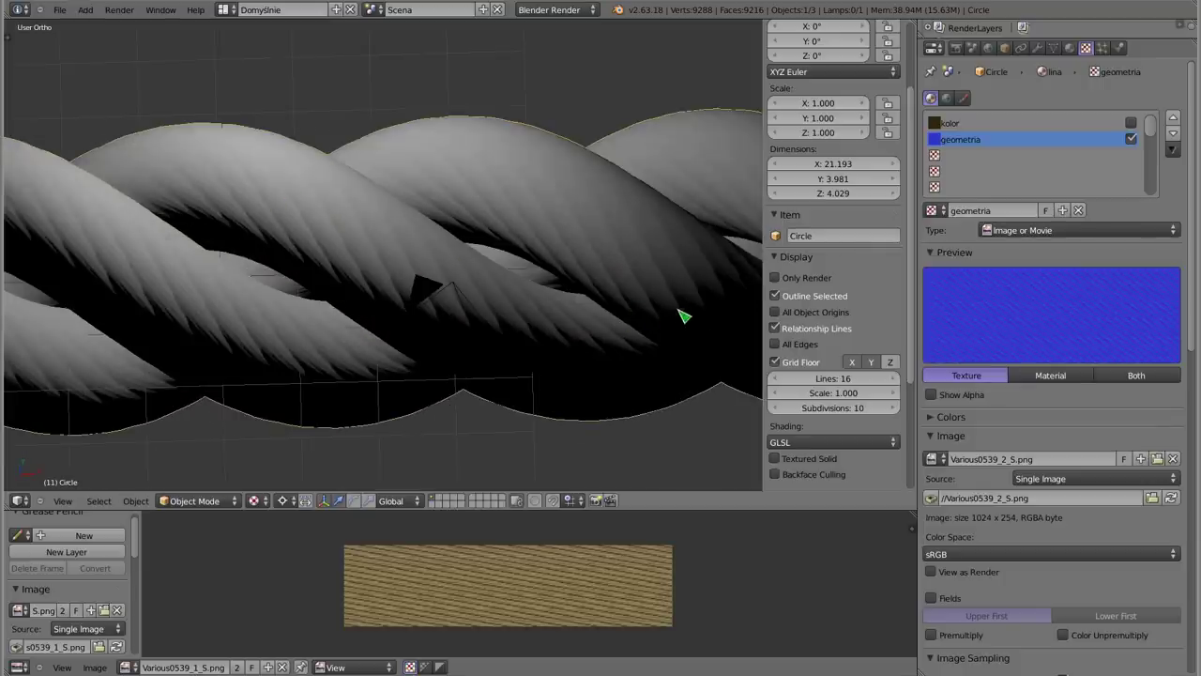
mouse_move(318, 376)
middle_mouse_down()
mouse_move(252, 260)
mouse_move(544, 456)
mouse_move(588, 431)
mouse_move(488, 371)
mouse_move(305, 293)
middle_mouse_up()
scroll(490, 372, "down", 5)
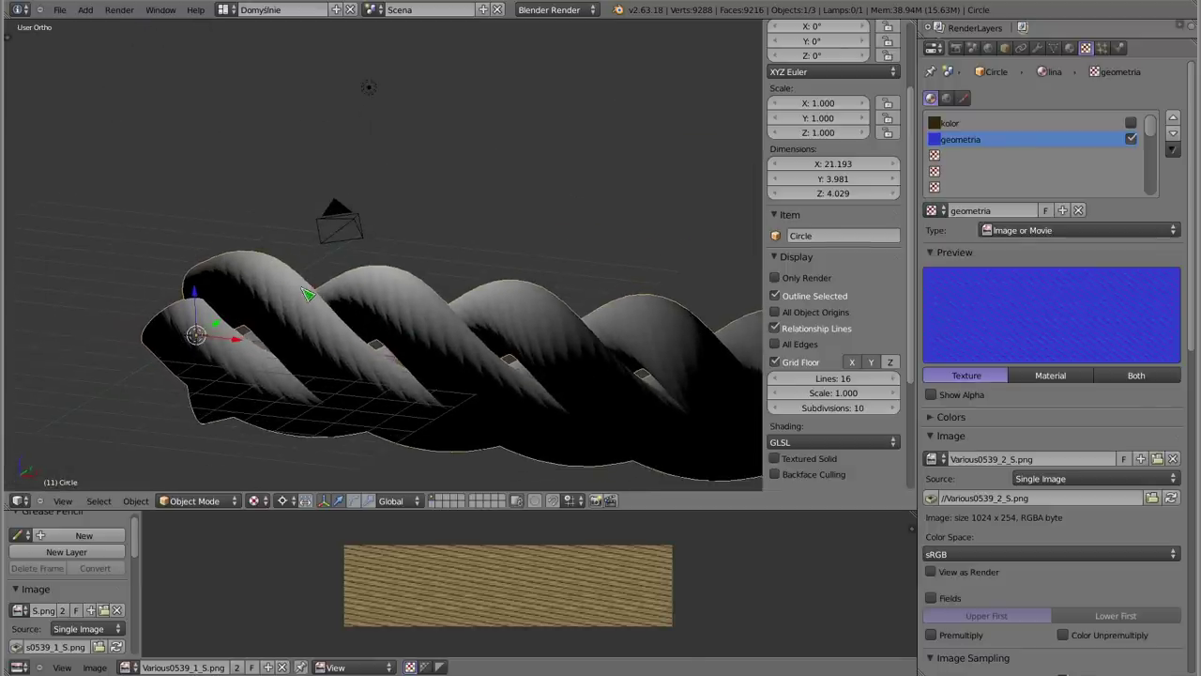
Select the lamp and move it to a new position above the rope
right_click(367, 100)
key("g")
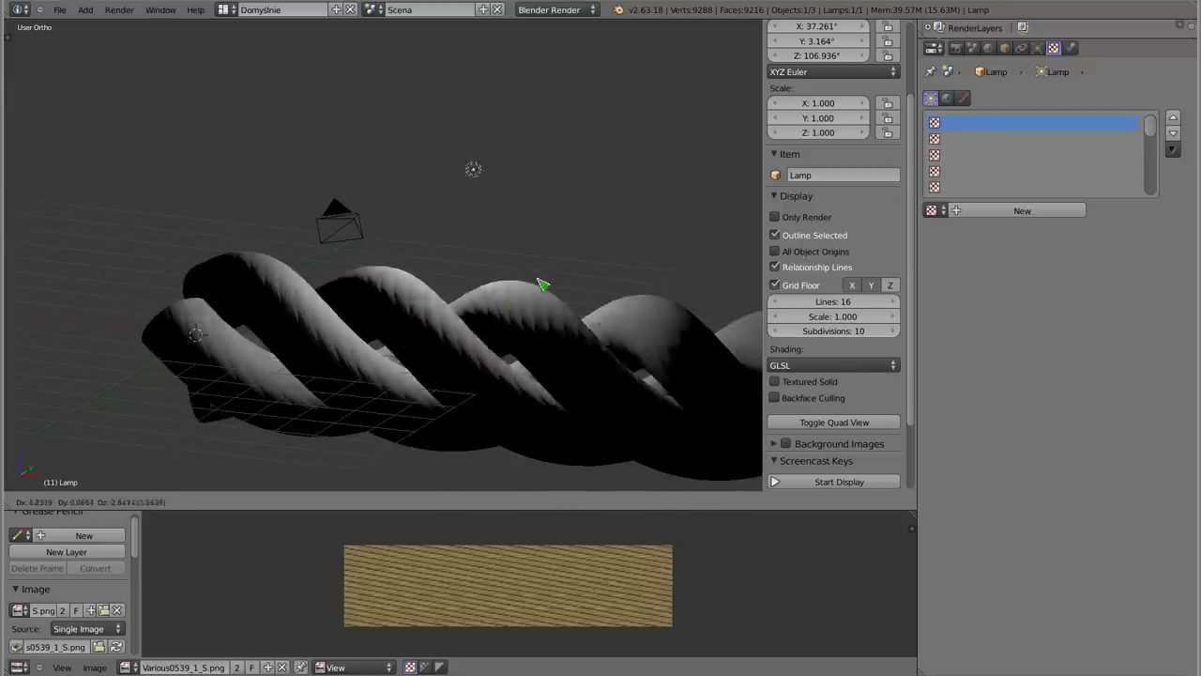
left_click(521, 185)
mouse_move(593, 279)
middle_mouse_down()
mouse_move(560, 346)
mouse_move(279, 166)
mouse_move(533, 362)
mouse_move(482, 199)
middle_mouse_up()
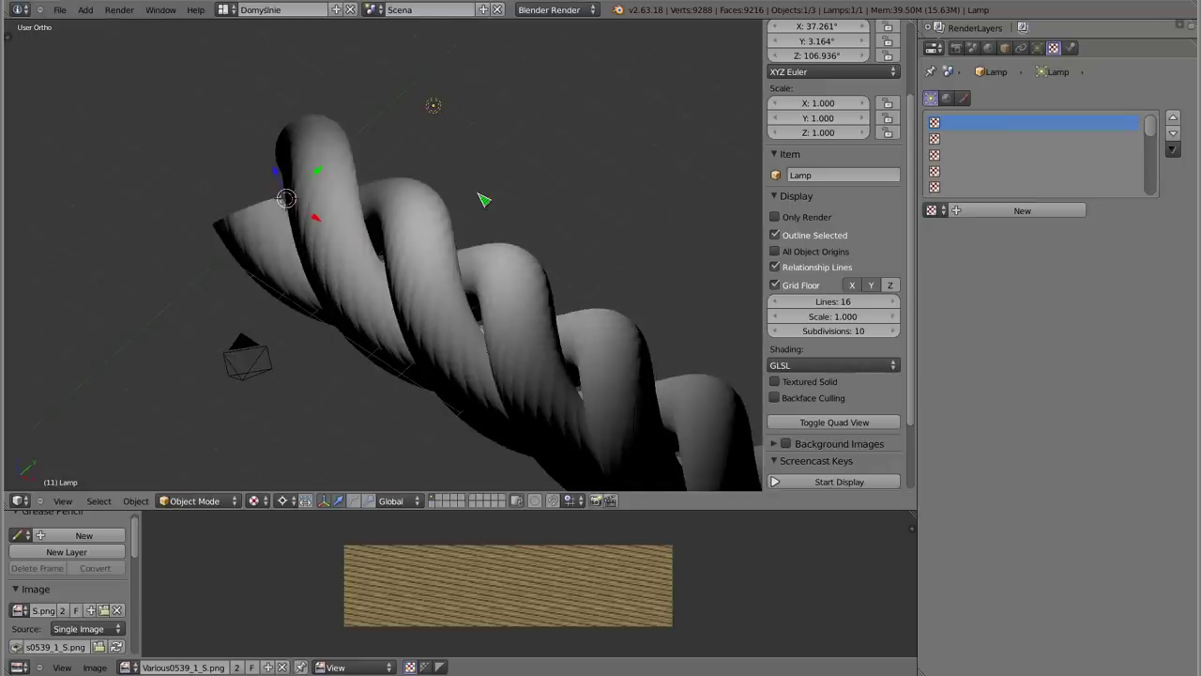
Try Multitexture material mode, return to GLSL, and set the viewport back to Solid shading
left_click(793, 368)
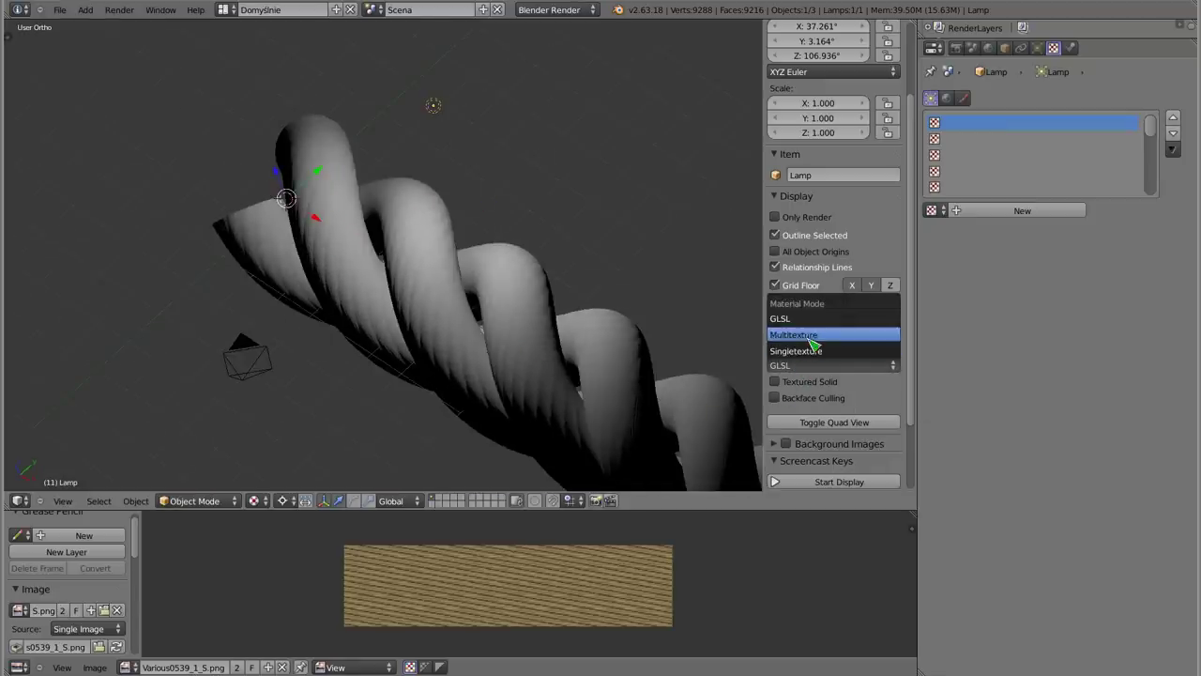
left_click(811, 339)
left_click(818, 366)
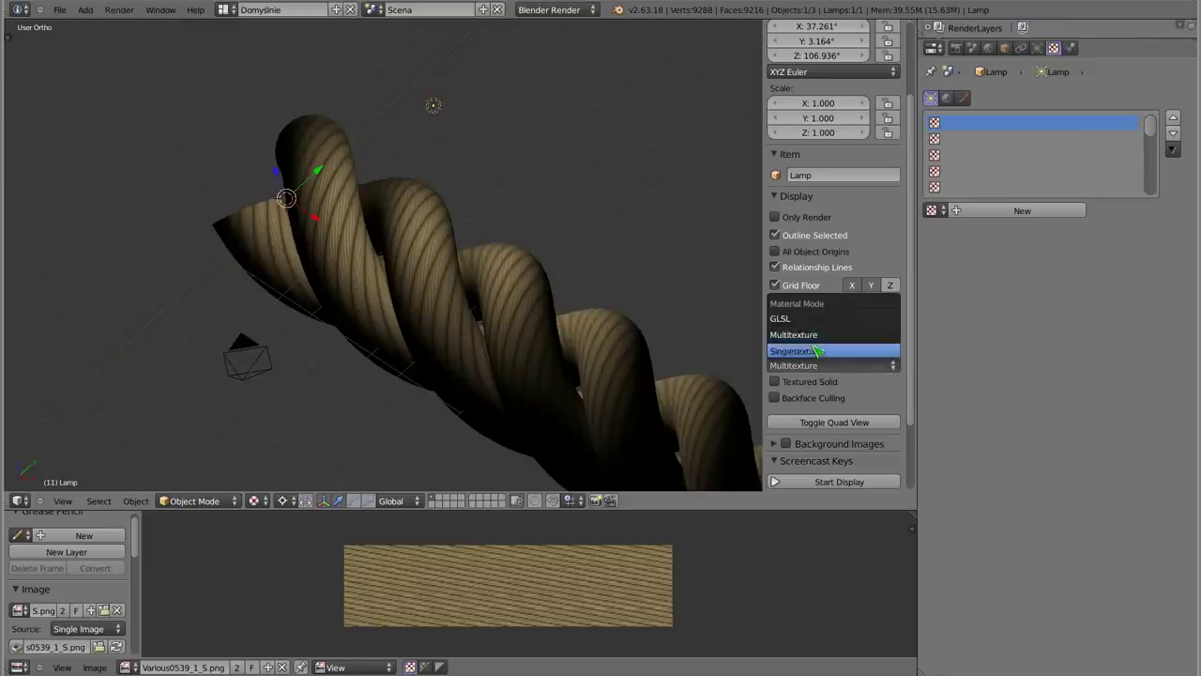
left_click(793, 318)
left_click(255, 500)
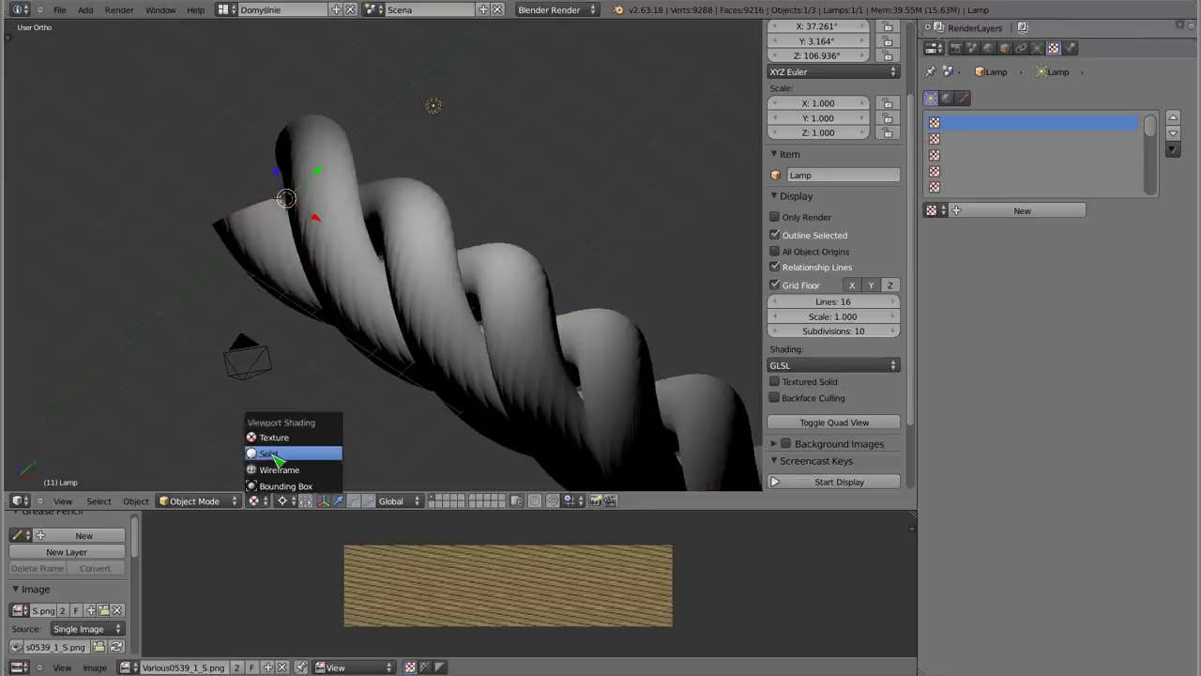
left_click(270, 454)
Select the rope object and re-enable its kolor texture slot
scroll(436, 223, "up", 2)
scroll(436, 223, "up", 5)
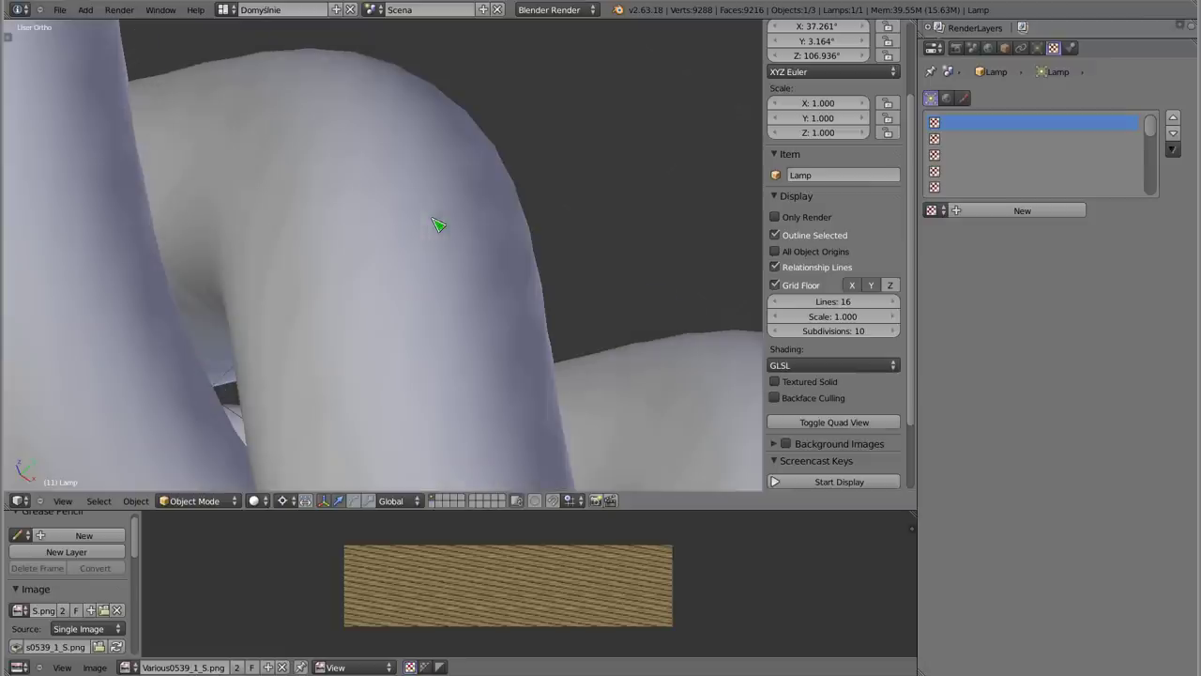
scroll(419, 302, "down", 5)
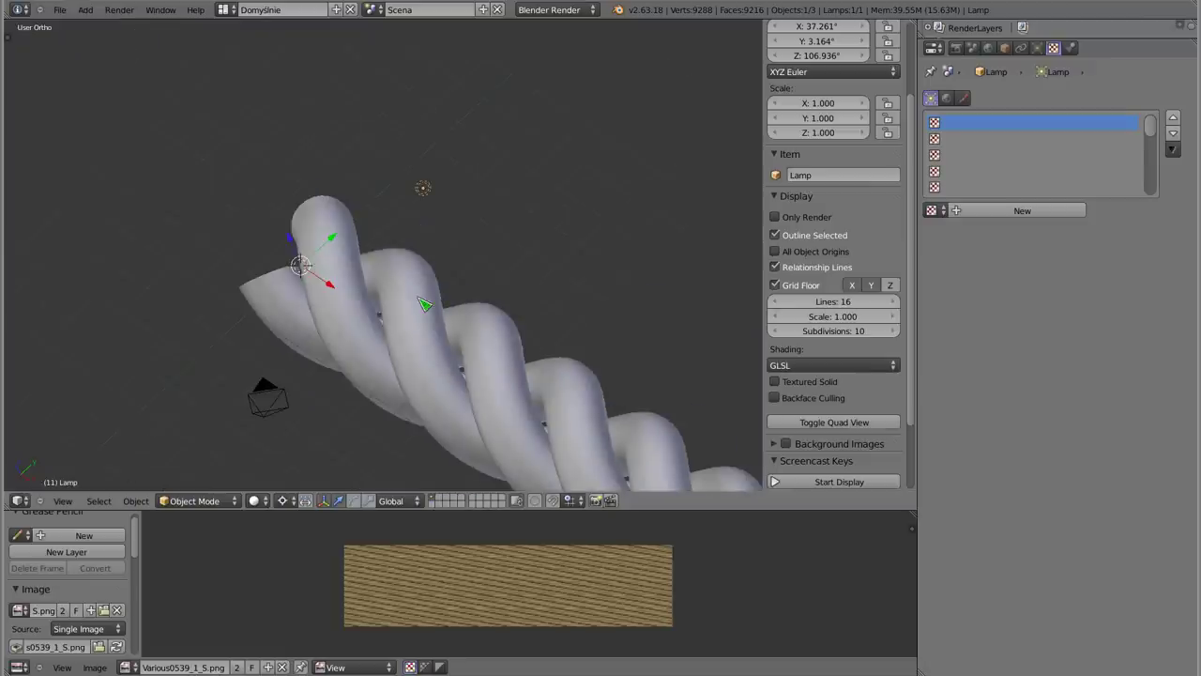
middle_click_drag(418, 349, 396, 303)
middle_click_drag(182, 193, 183, 154)
scroll(313, 350, "down", 1)
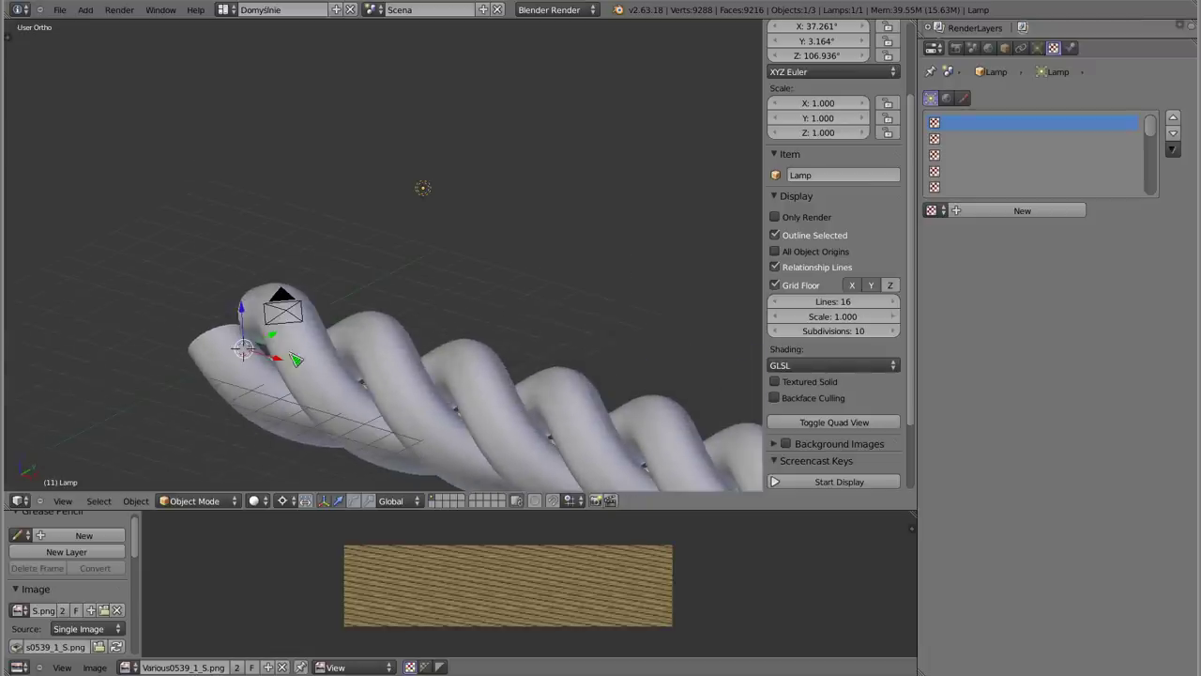
right_click(382, 362)
left_click(1131, 123)
Render a test image of the textured rope, then return to the 3D view
key("F12")
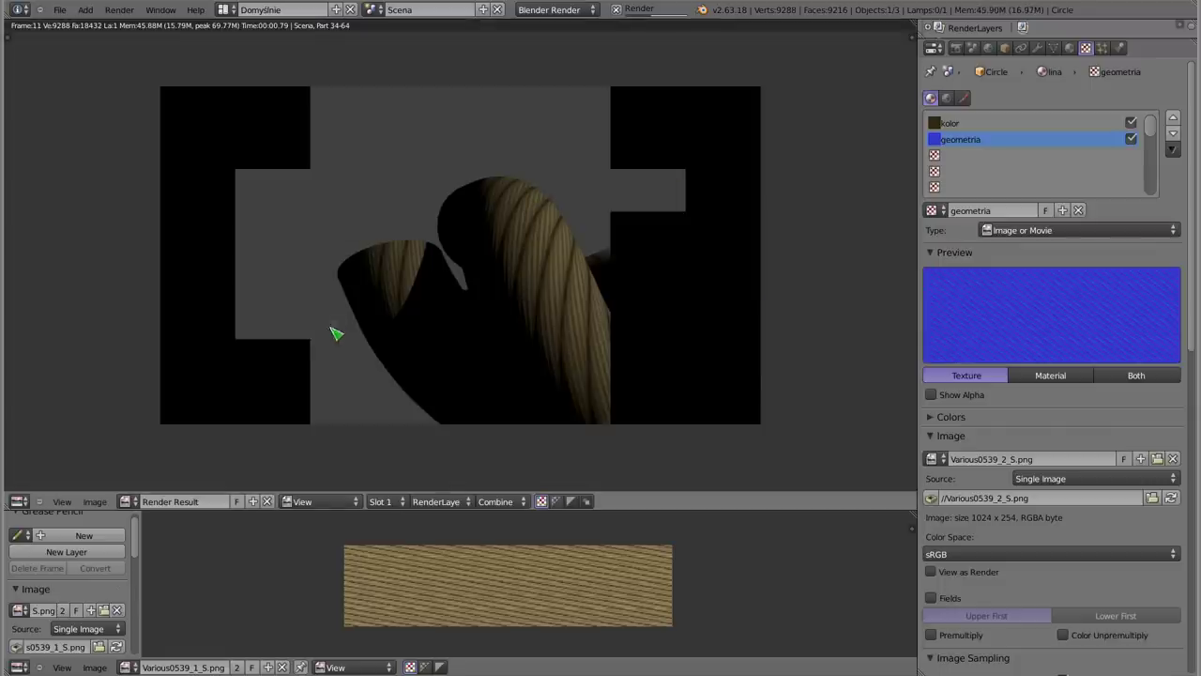
key("Escape")
scroll(397, 279, "down", 3)
scroll(413, 361, "down", 2)
mouse_move(413, 361)
middle_mouse_down()
mouse_move(498, 353)
mouse_move(381, 350)
mouse_move(385, 366)
mouse_move(441, 349)
middle_mouse_up()
Raise the rope's Array modifier Count from 2 to 5
left_click(1039, 48)
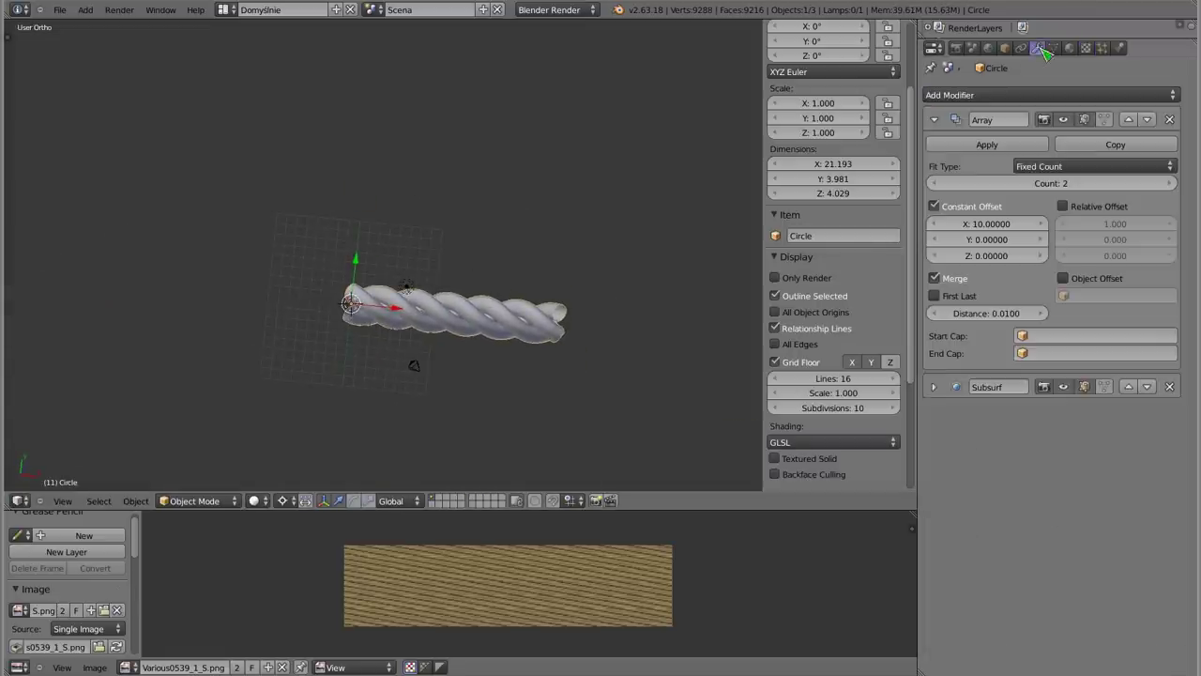
left_click(1170, 187)
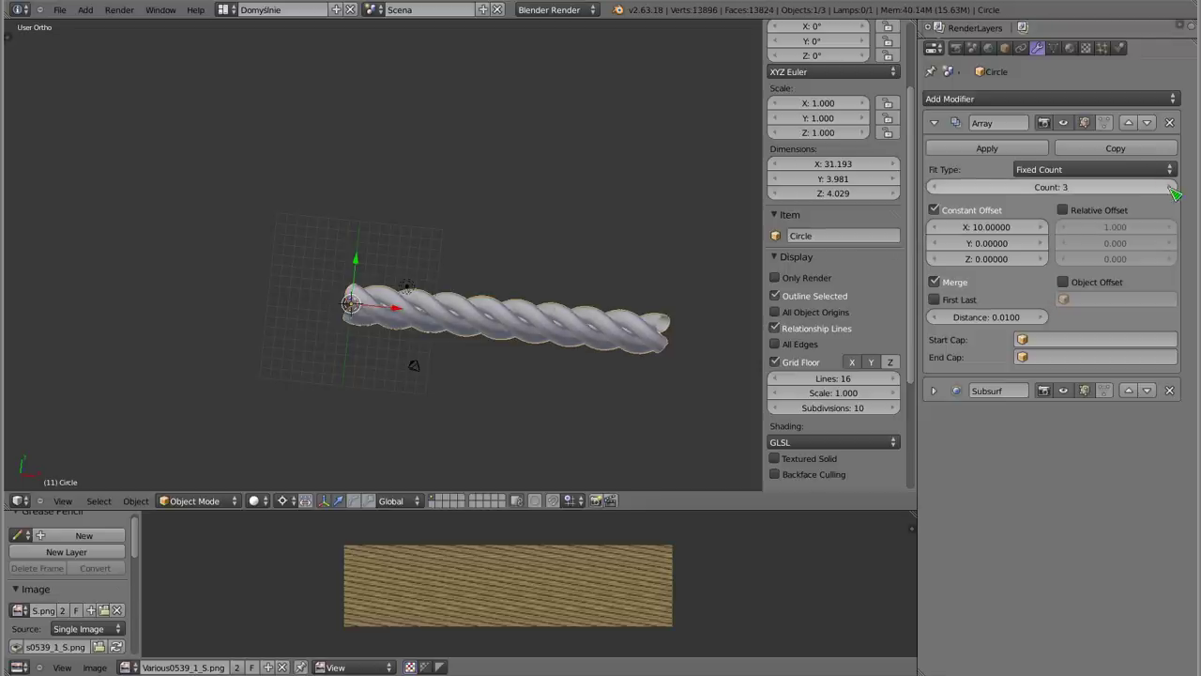
left_click(1171, 187)
left_click(1171, 187)
Frame the lengthened rope in Front Ortho view (Numpad 1) and zoom in
scroll(380, 268, "down", 8)
mouse_move(387, 256)
middle_mouse_down("shift")
mouse_move(323, 200)
mouse_move(294, 262)
middle_mouse_up("shift")
middle_click_drag(367, 290, 404, 273)
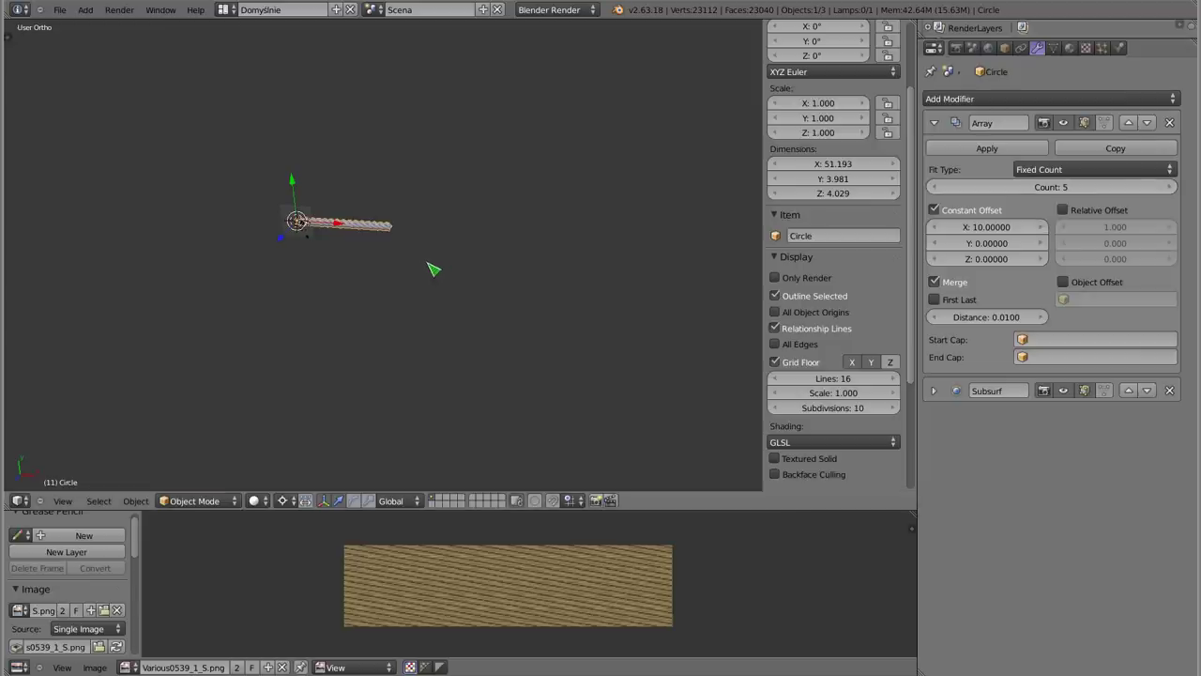
mouse_move(329, 280)
middle_mouse_down()
mouse_move(303, 215)
mouse_move(347, 230)
middle_mouse_up()
key("KP_1")
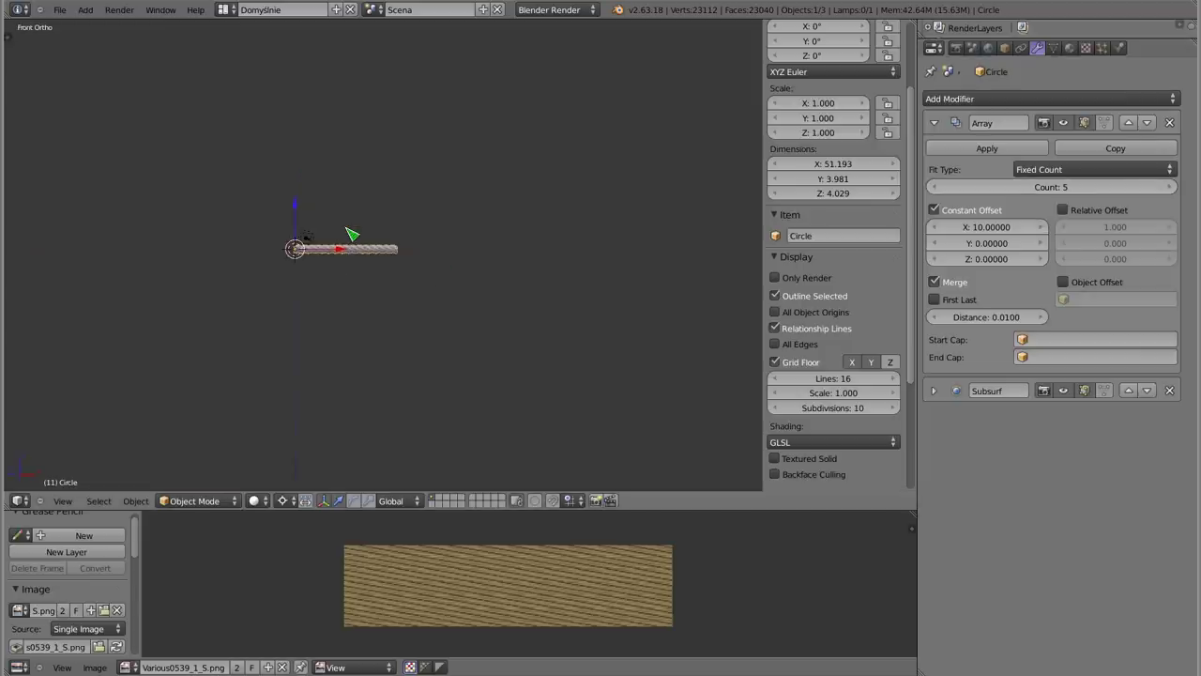
scroll(296, 260, "up", 1)
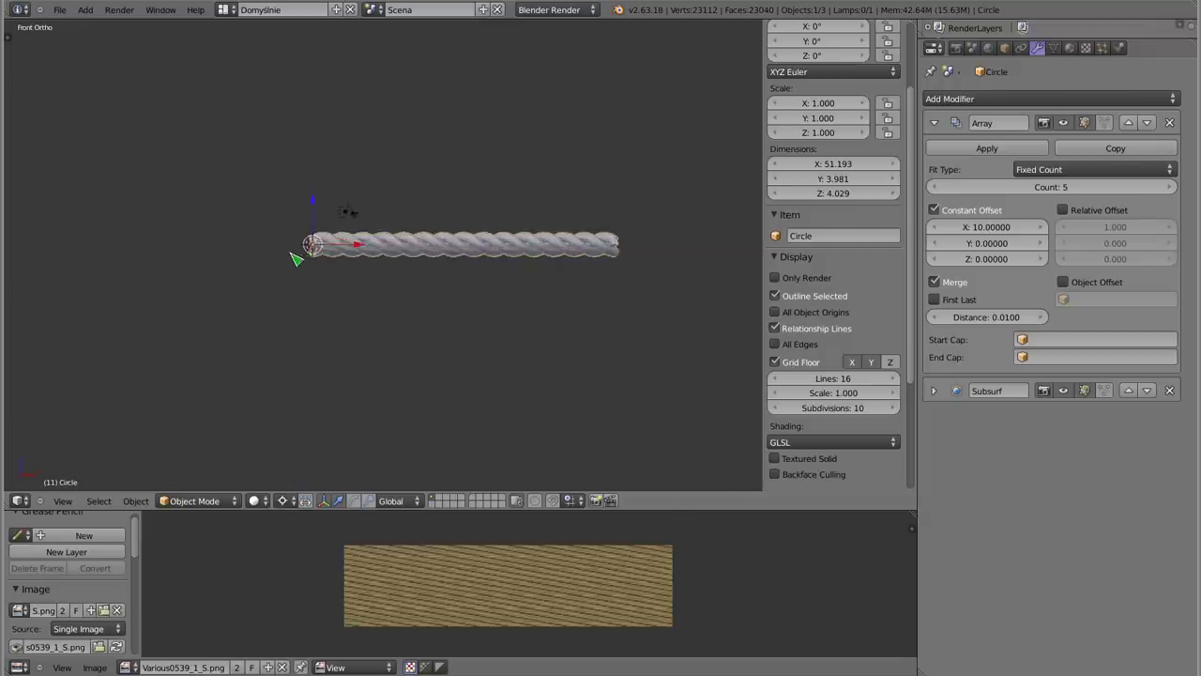
scroll(375, 281, "up", 2)
scroll(394, 310, "up", 1)
scroll(347, 316, "up", 2)
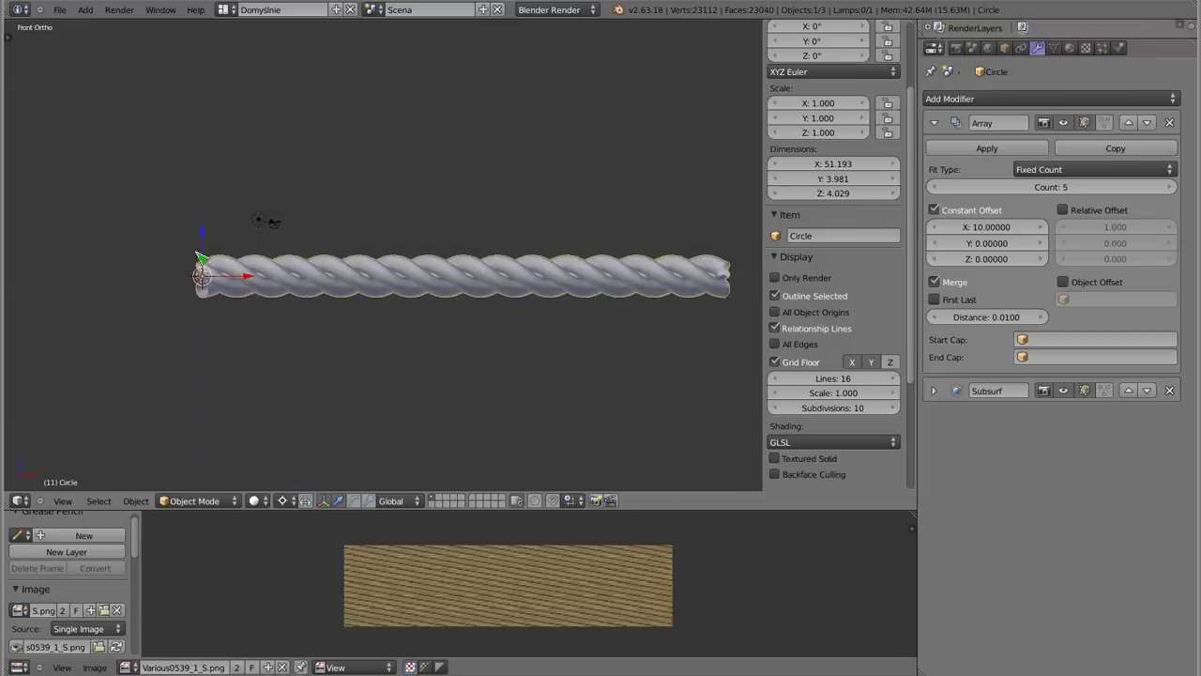